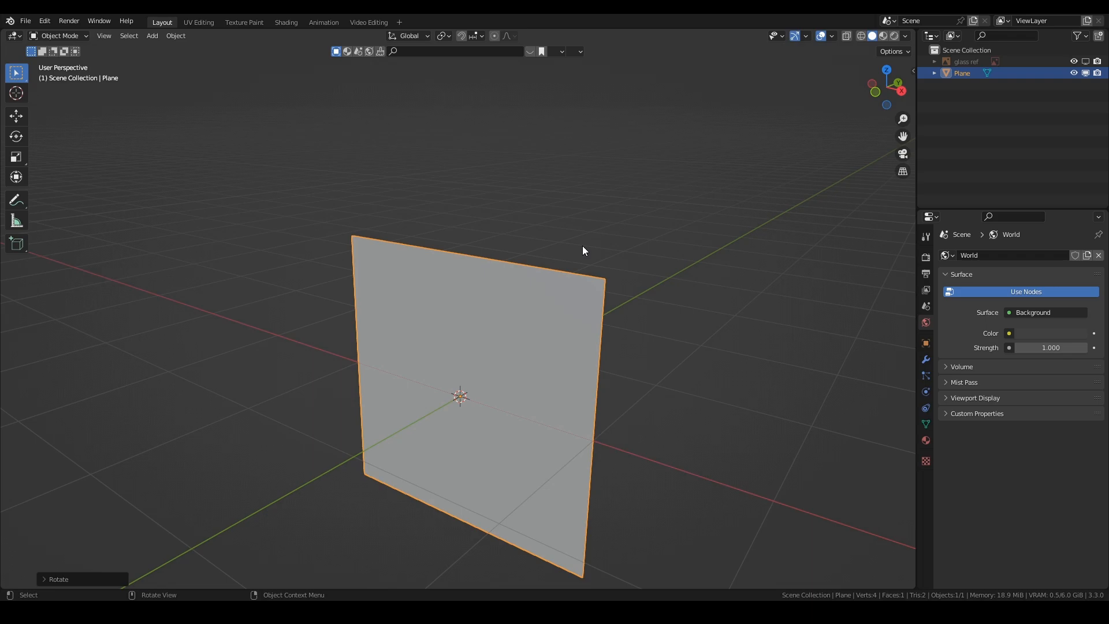
Step: Apply the object transform of the upright plane
key("ctrl+a")
left_click(582, 248)
middle_click_drag(548, 310, 537, 283)
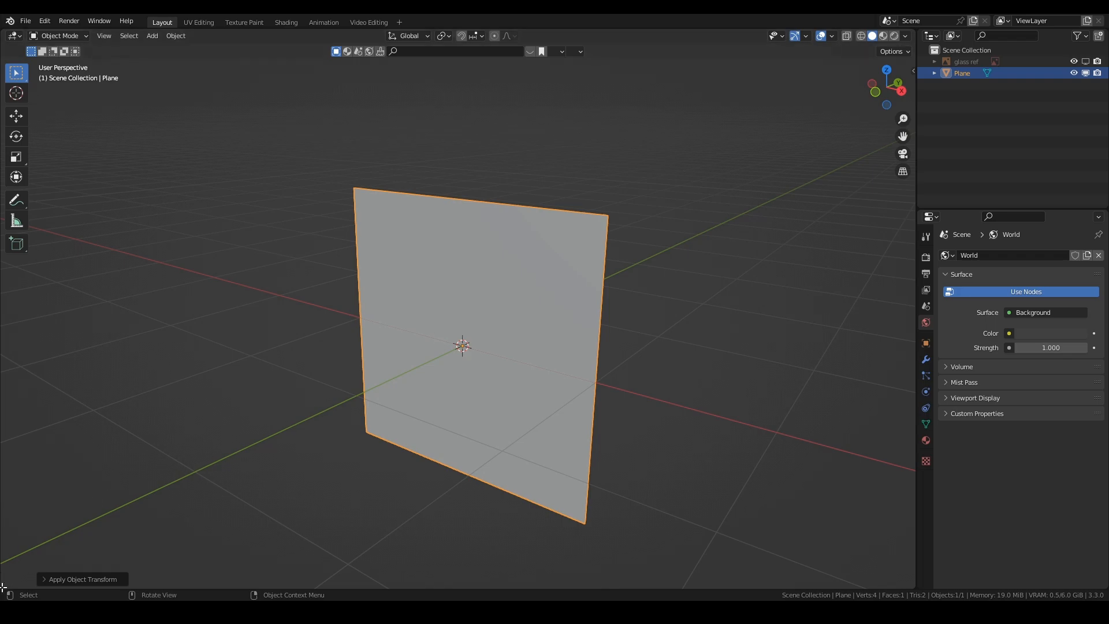
Step: Split off a strip below the 3D viewport and turn it into a Timeline editor
left_click_drag(2, 588, 17, 478)
left_click(17, 482)
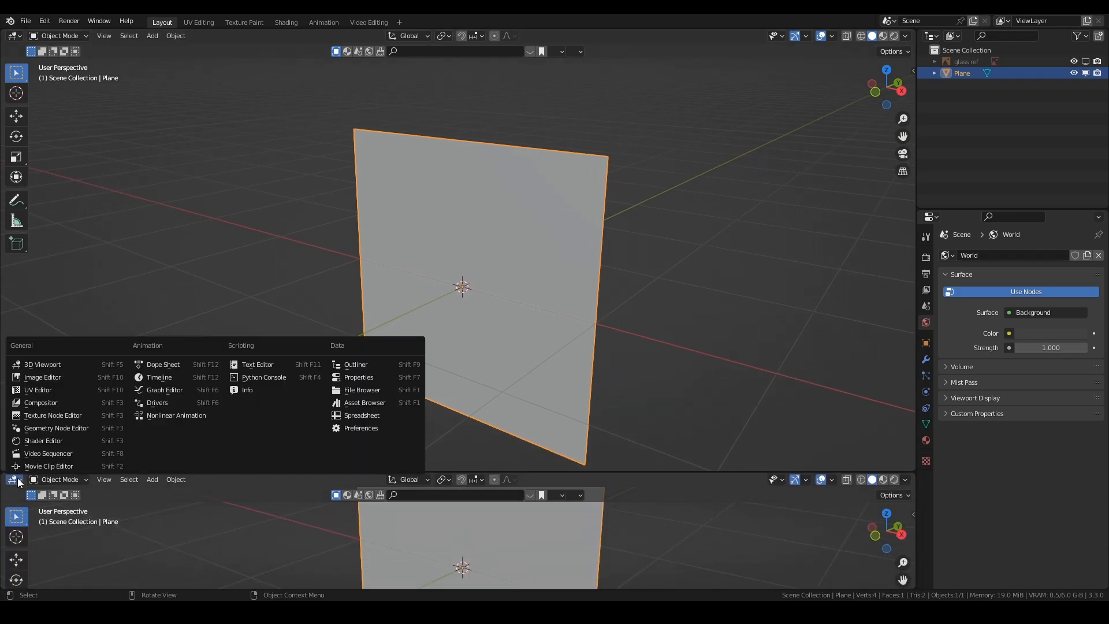
left_click(160, 377)
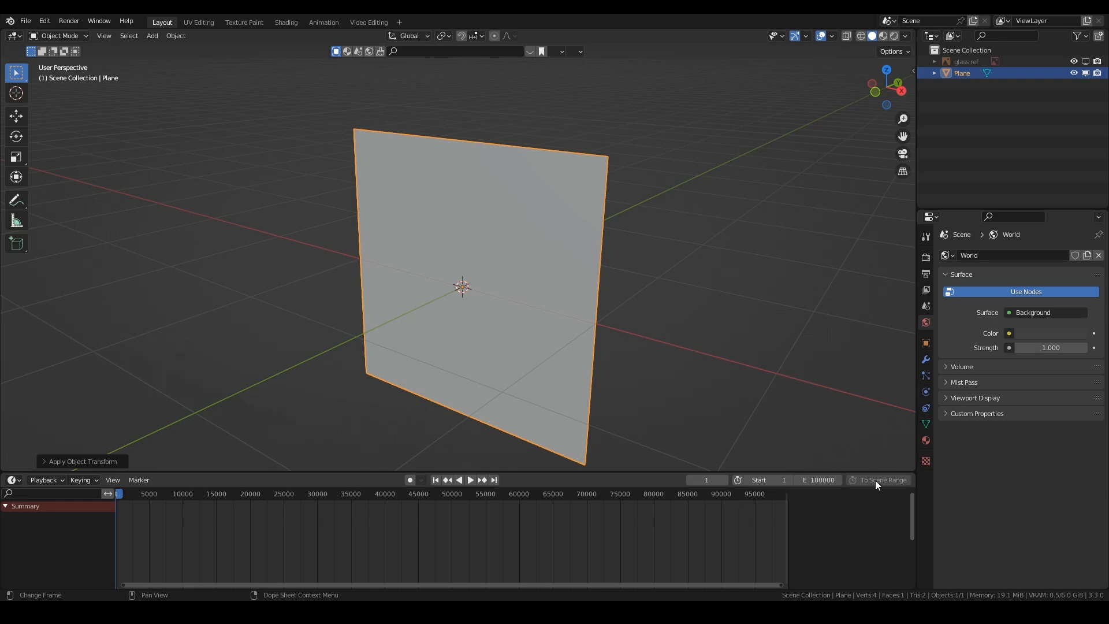
Step: Set the scene's end frame to 75
double_click(830, 480)
type("250")
key("Return")
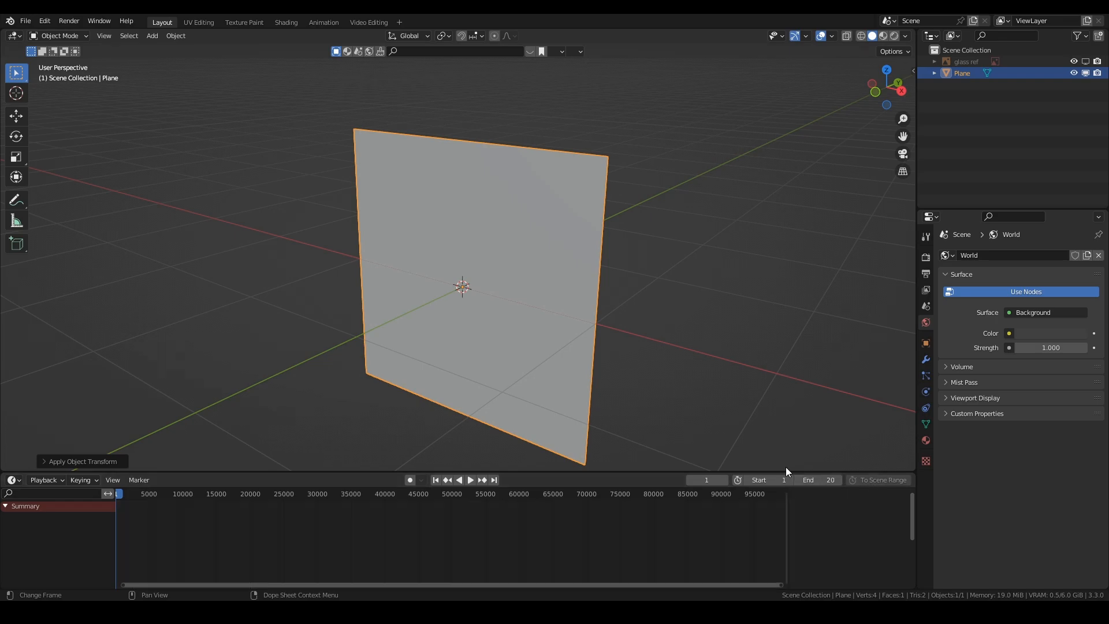
double_click(812, 479)
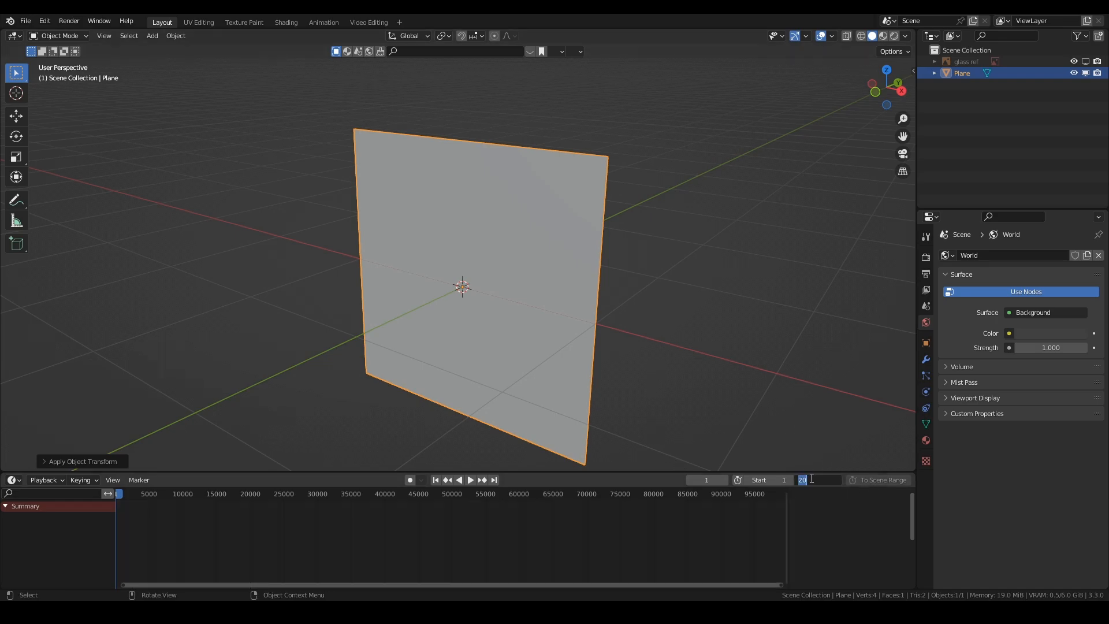
type("75")
key("Return")
Step: Rename the plane as "window"
key("F2")
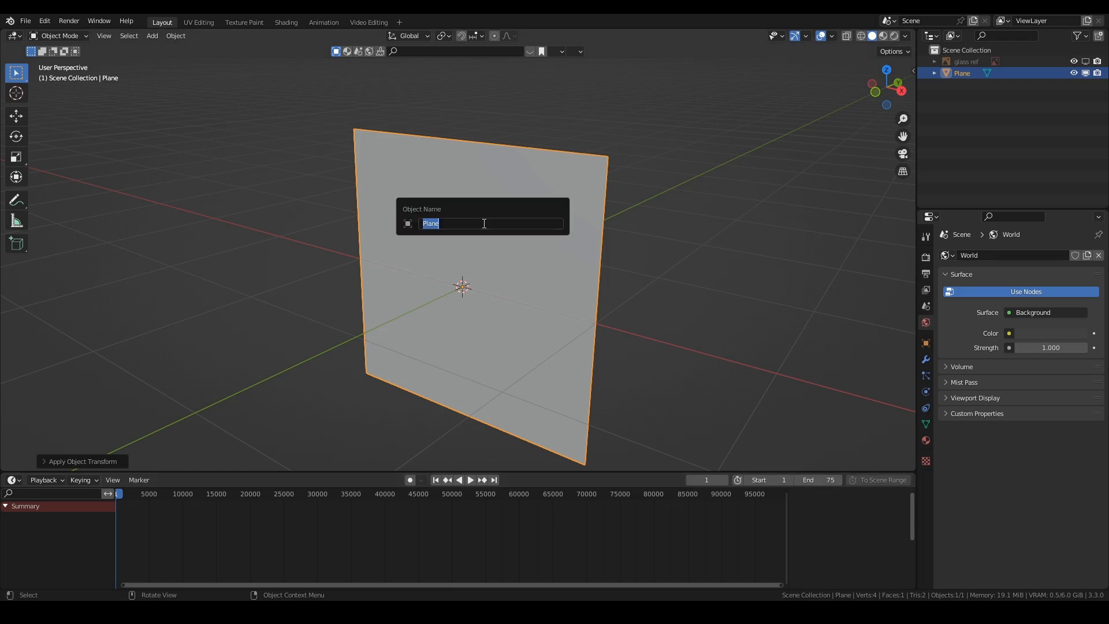
type("window")
key("Return")
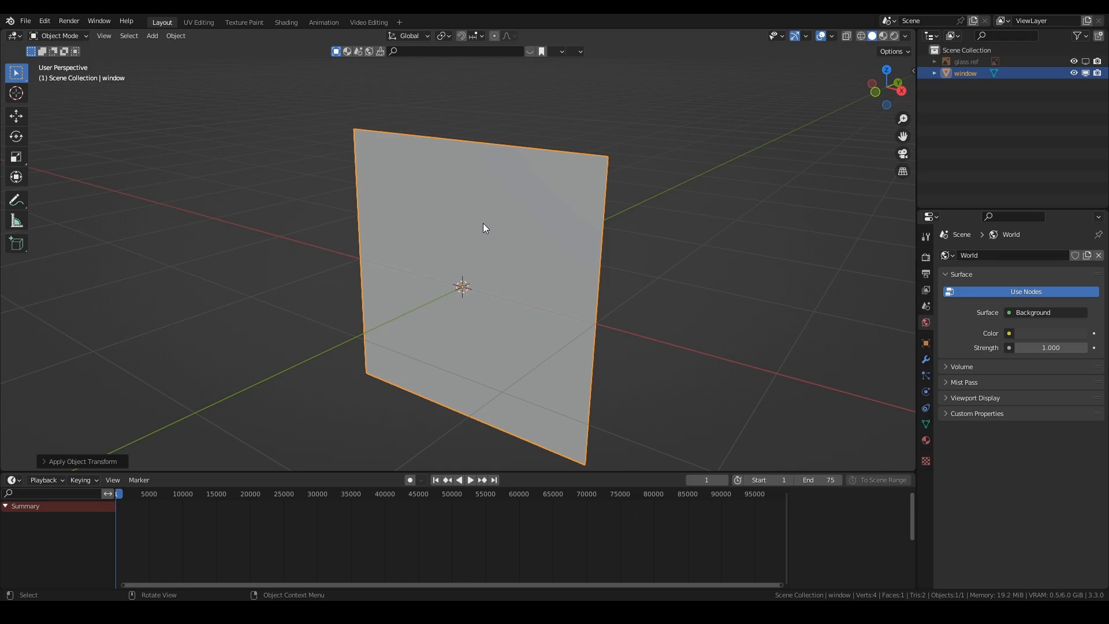
Step: Add a UV sphere at the window's centre, scale it down to a small ball and apply its scale
scroll(487, 252, "down", 3)
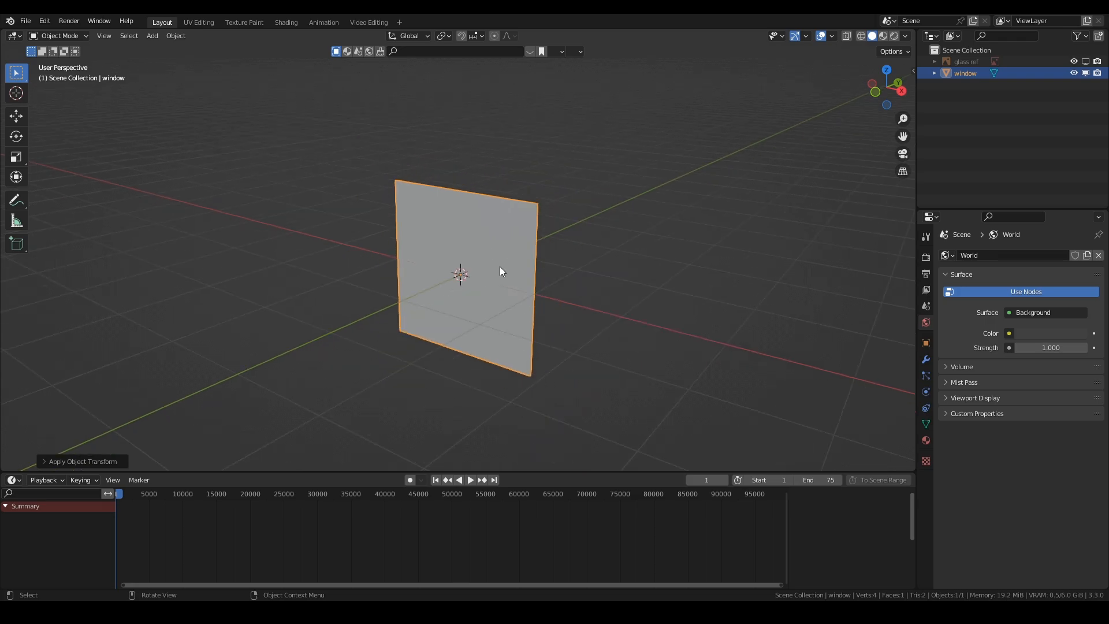
key("shift+a")
mouse_move(515, 265)
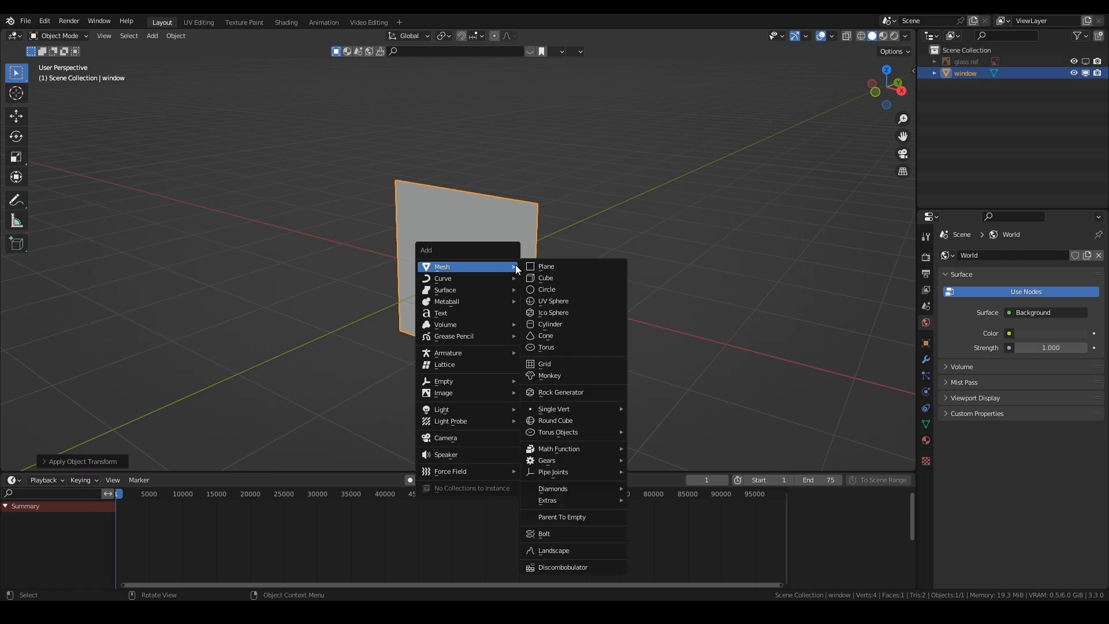
left_click(566, 299)
key("s")
left_click(499, 305)
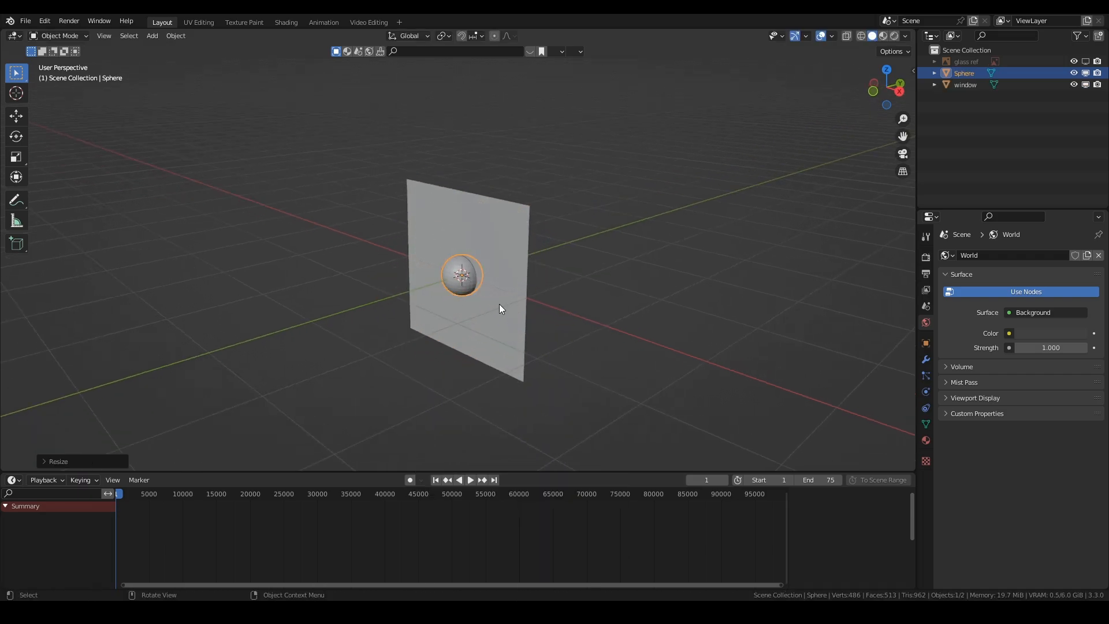
key("ctrl+a")
left_click(499, 304)
Step: Move the sphere about 3 m along negative Y away from the window and keyframe it at frame 1
key("g")
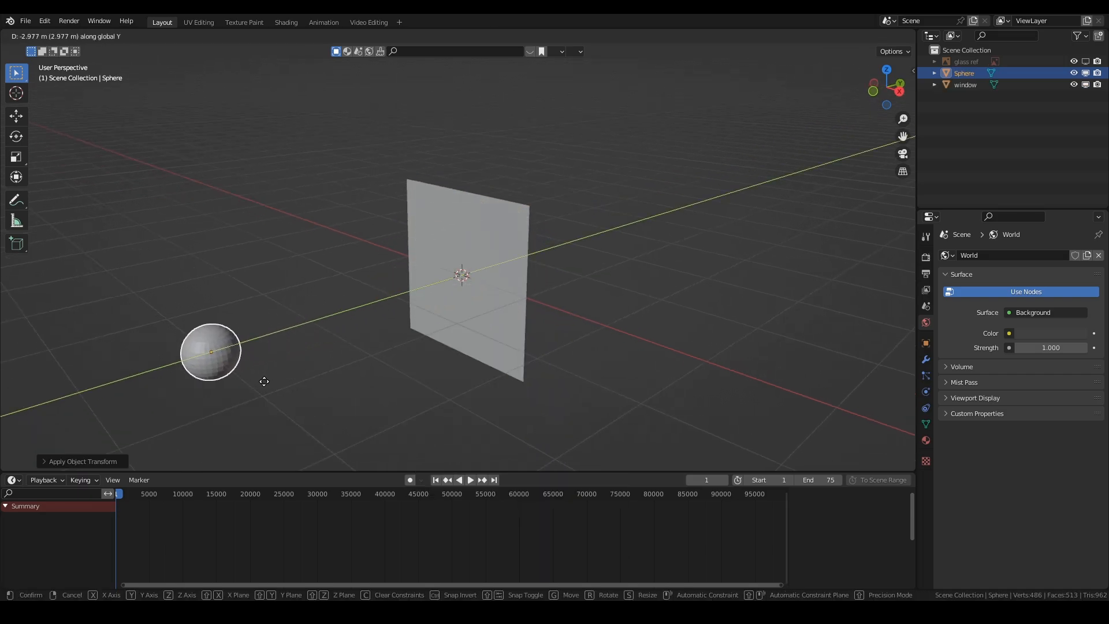
left_click(255, 381)
key("i")
left_click(254, 380)
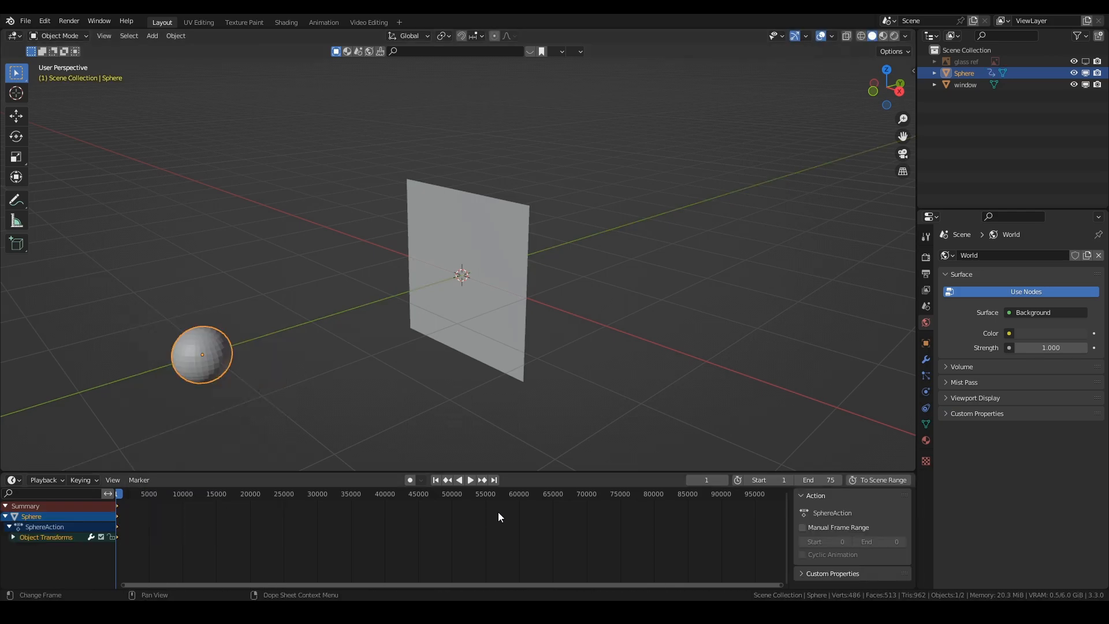
Step: At frame 75, move the sphere about 5.5 m along Y to the other side of the window and keyframe it
left_click(492, 480)
key("g")
key("y")
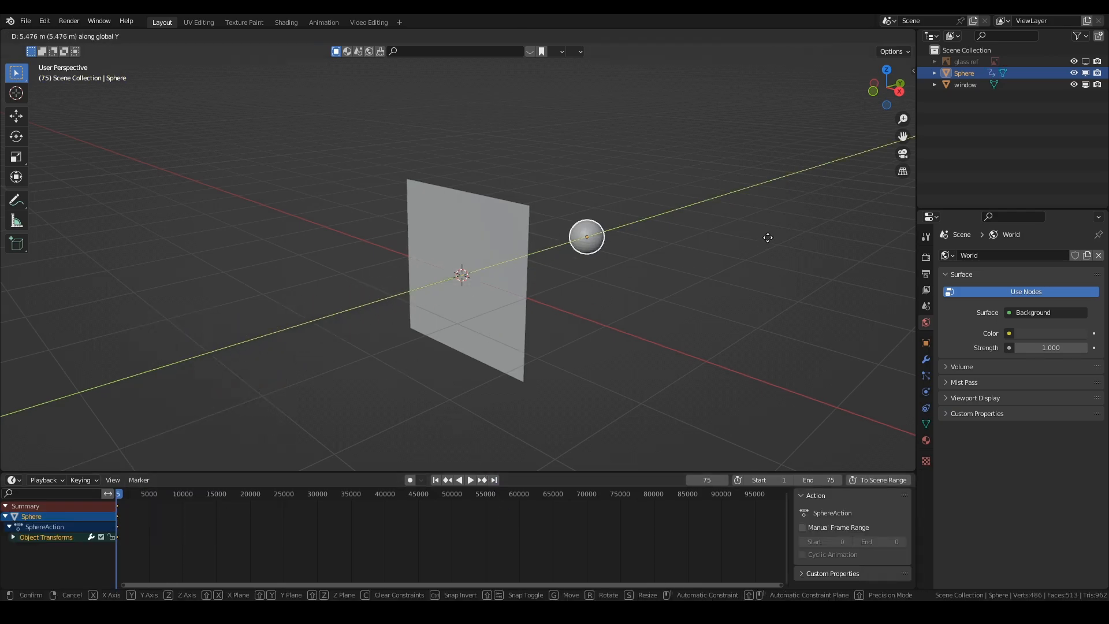
left_click(767, 238)
key("i")
left_click(768, 237)
Step: Fit the timeline to the scene range and set the sphere's keyframe interpolation to Linear
scroll(388, 520, "left", 6, "ctrl")
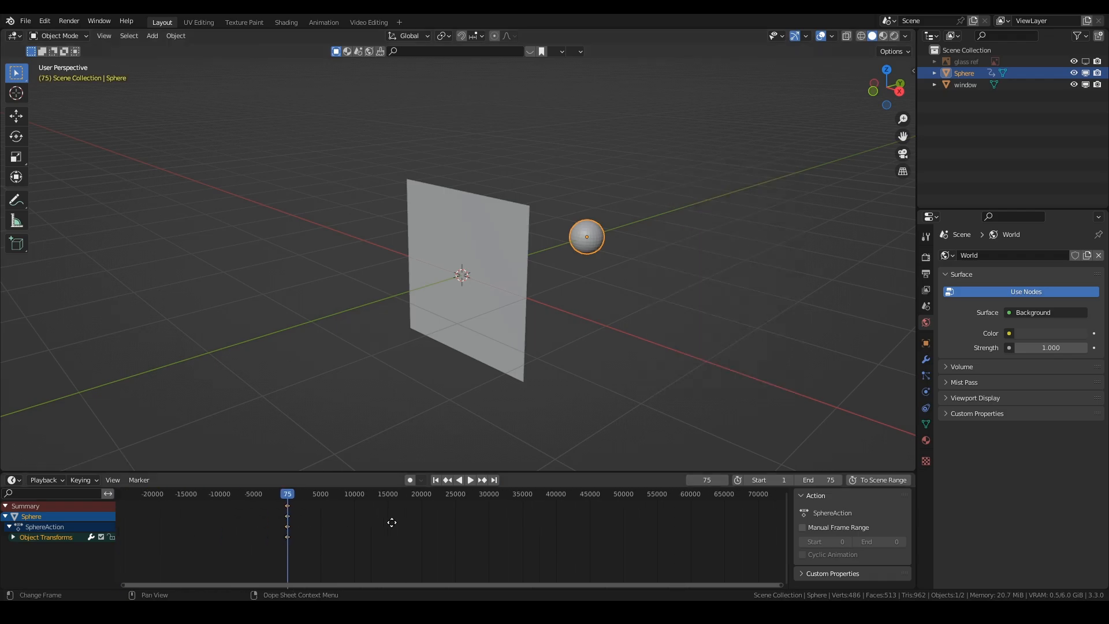
left_click(879, 480)
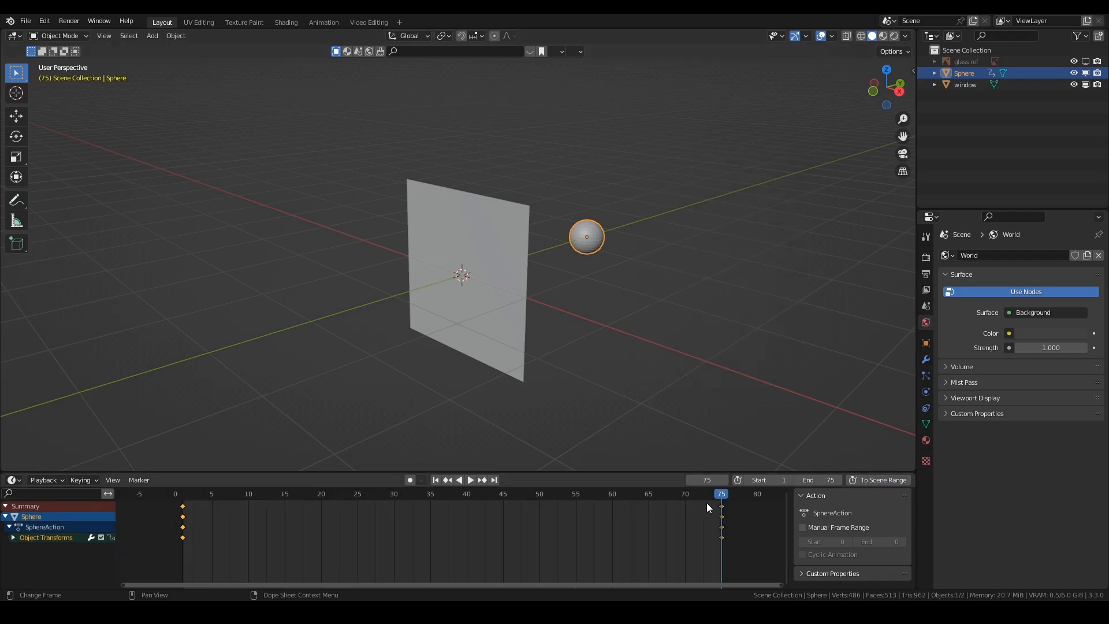
left_click_drag(714, 494, 372, 499)
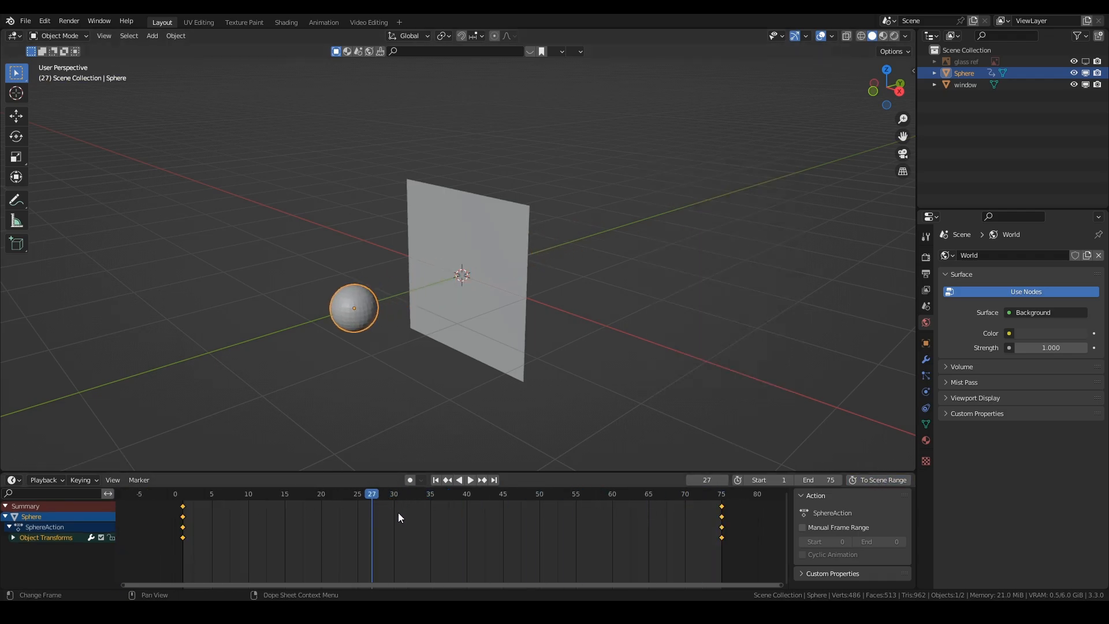
key("t")
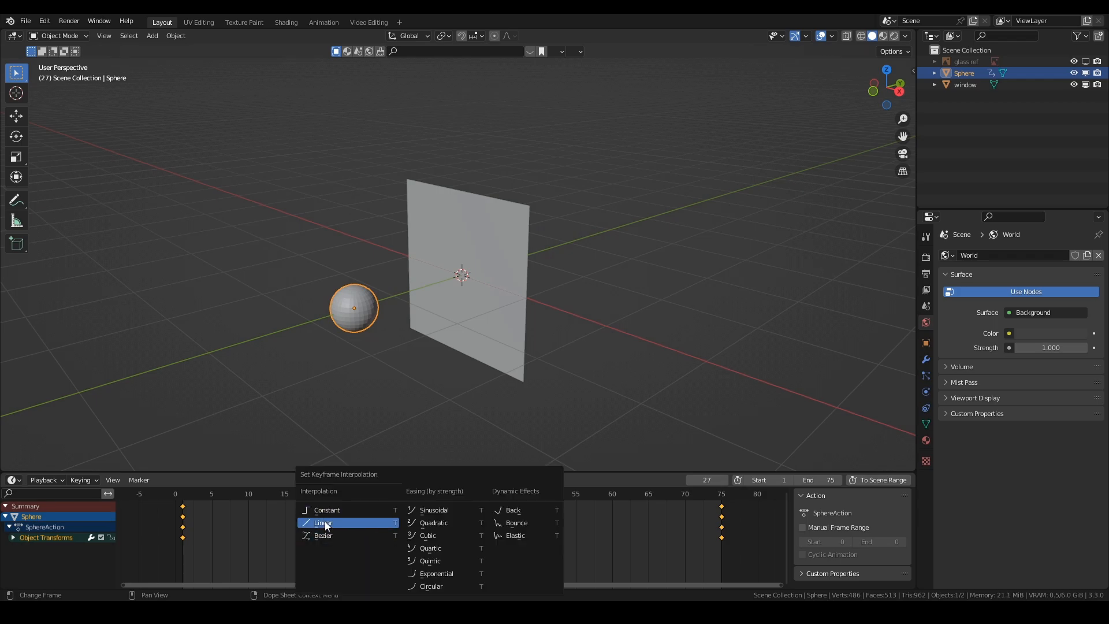
left_click(325, 521)
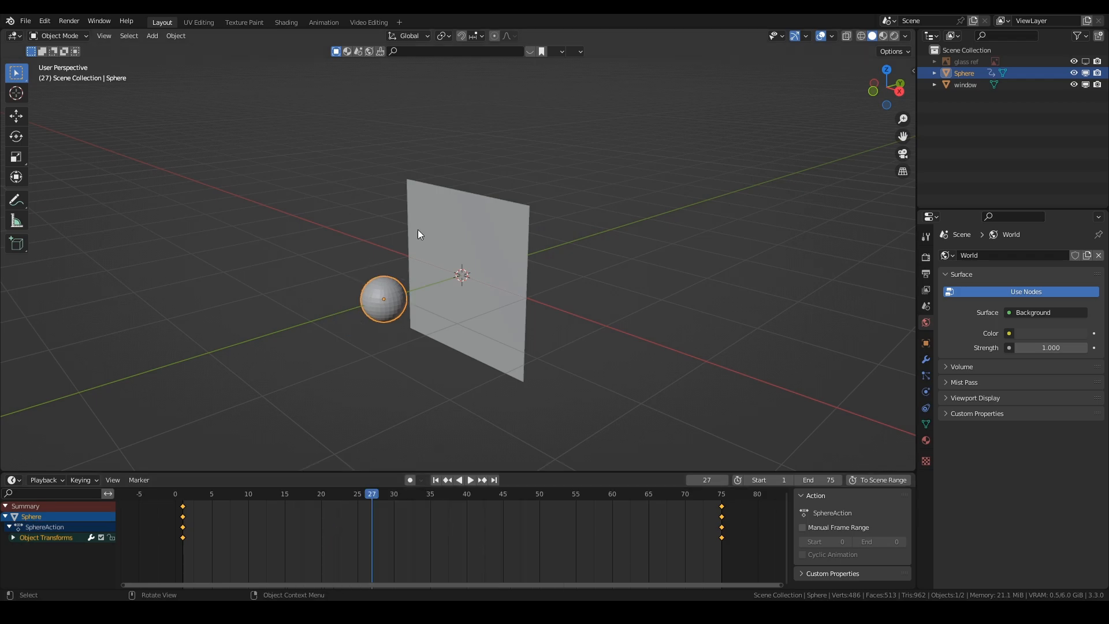
Step: Rename the sphere as "ball"
key("F2")
type("ball")
key("Return")
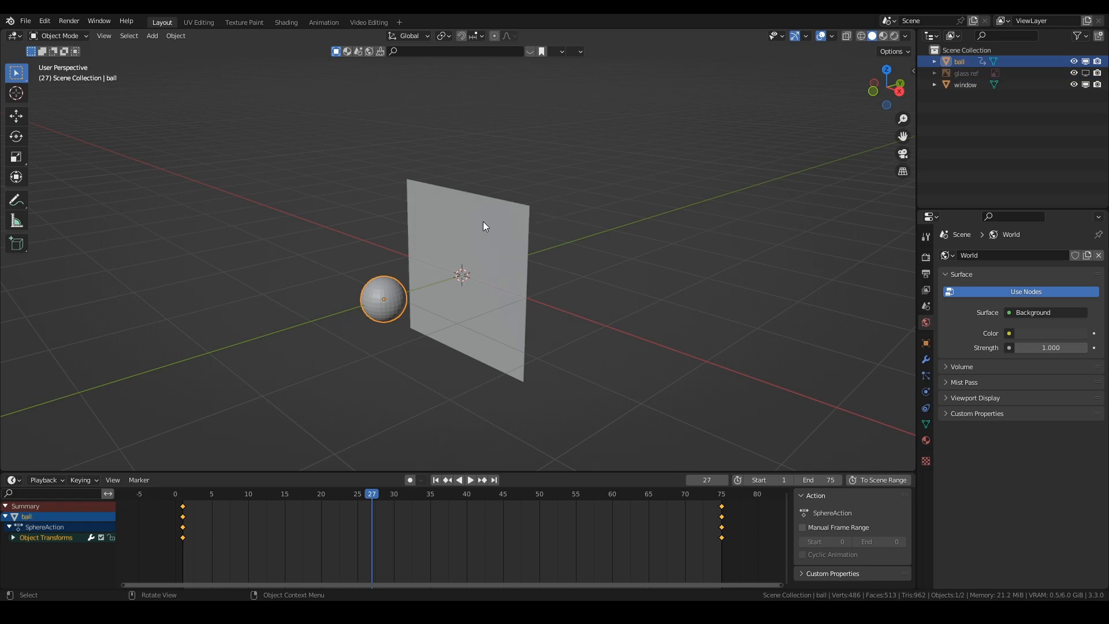
Step: Search the add-on preferences for "cell" to check whether the Cell Fracture add-on is enabled
left_click(45, 20)
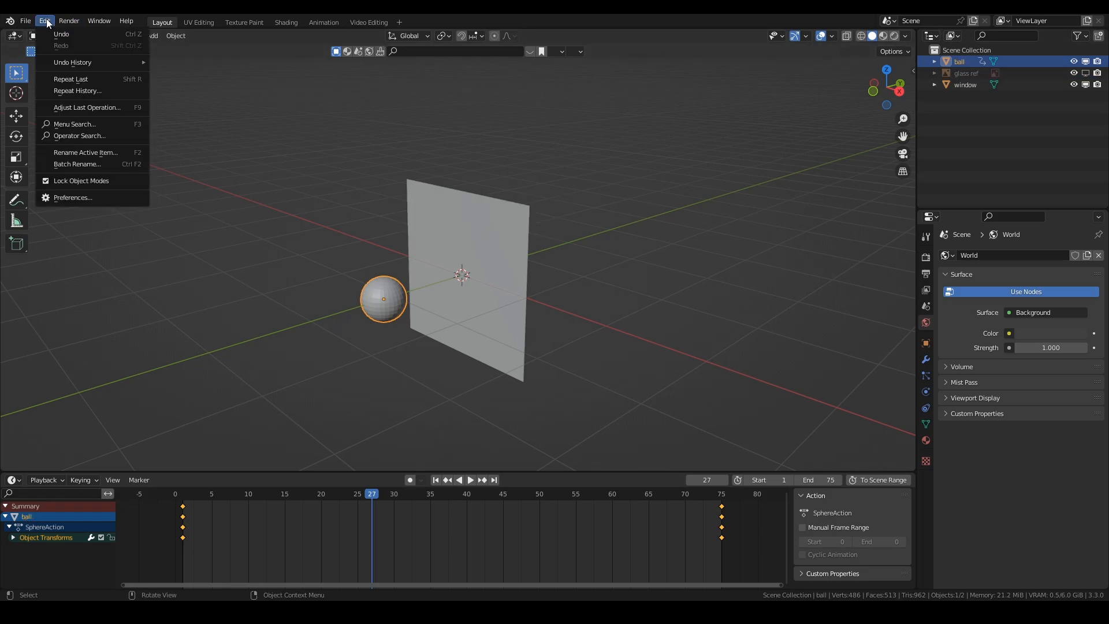
left_click(68, 194)
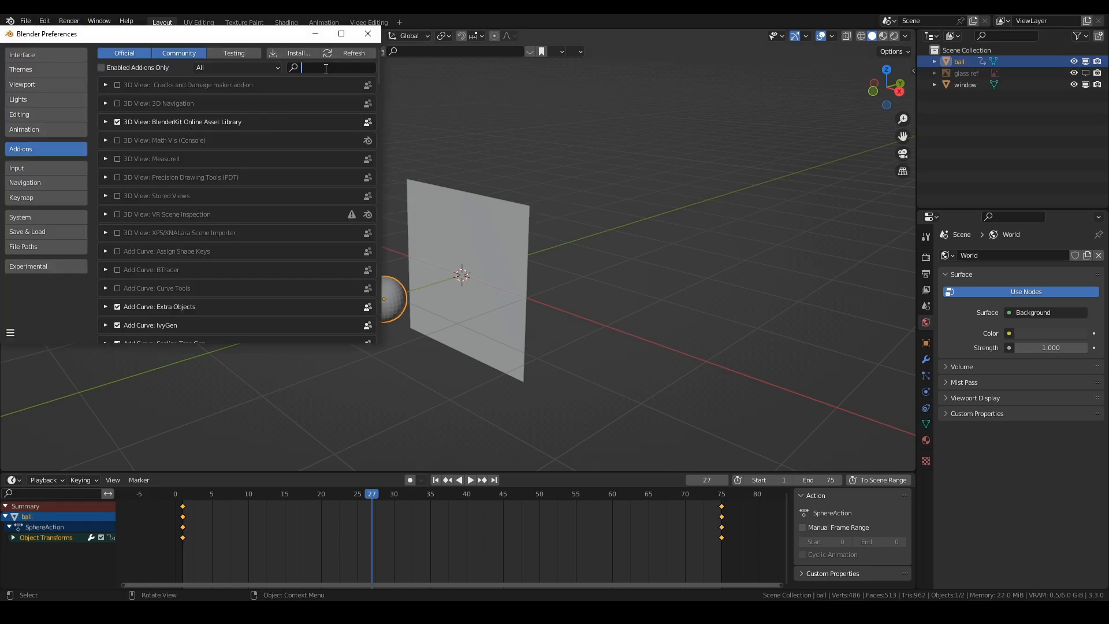
type("cell")
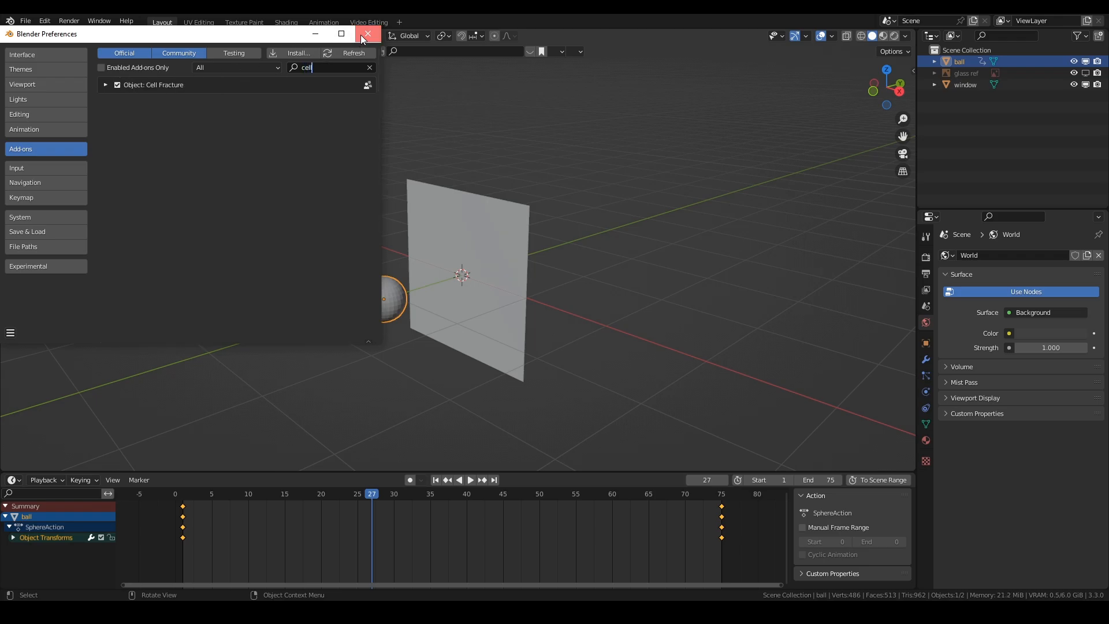
left_click(360, 34)
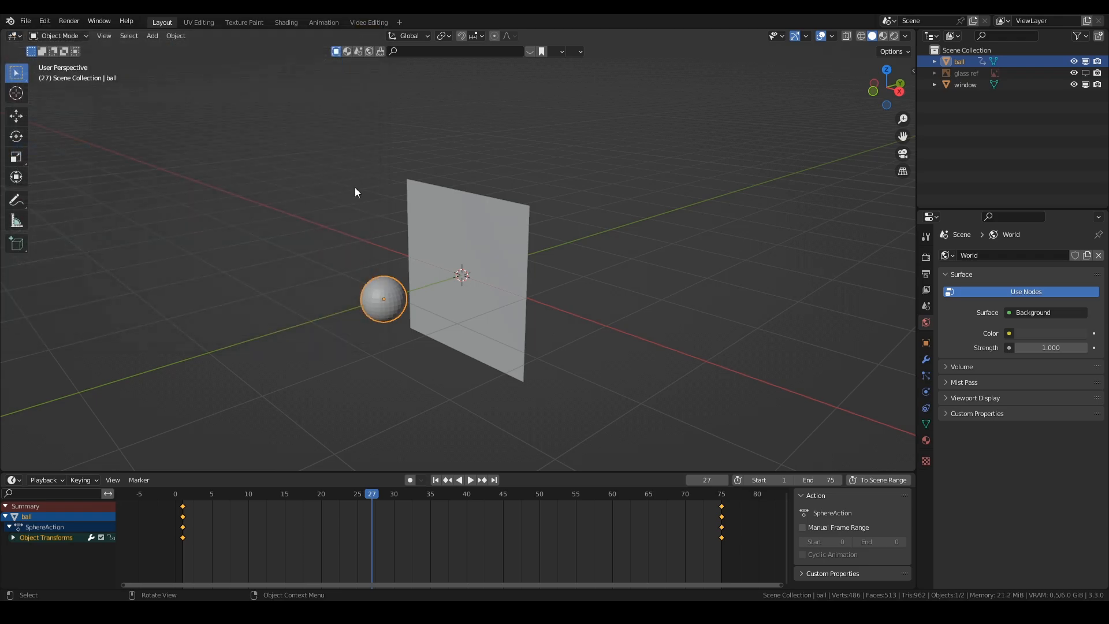
Step: Hide the ball in the viewports and select the window
left_click(1086, 61)
left_click(477, 224)
Step: Try to fracture the flat window with Cell Fracture and undo the result
left_click(177, 36)
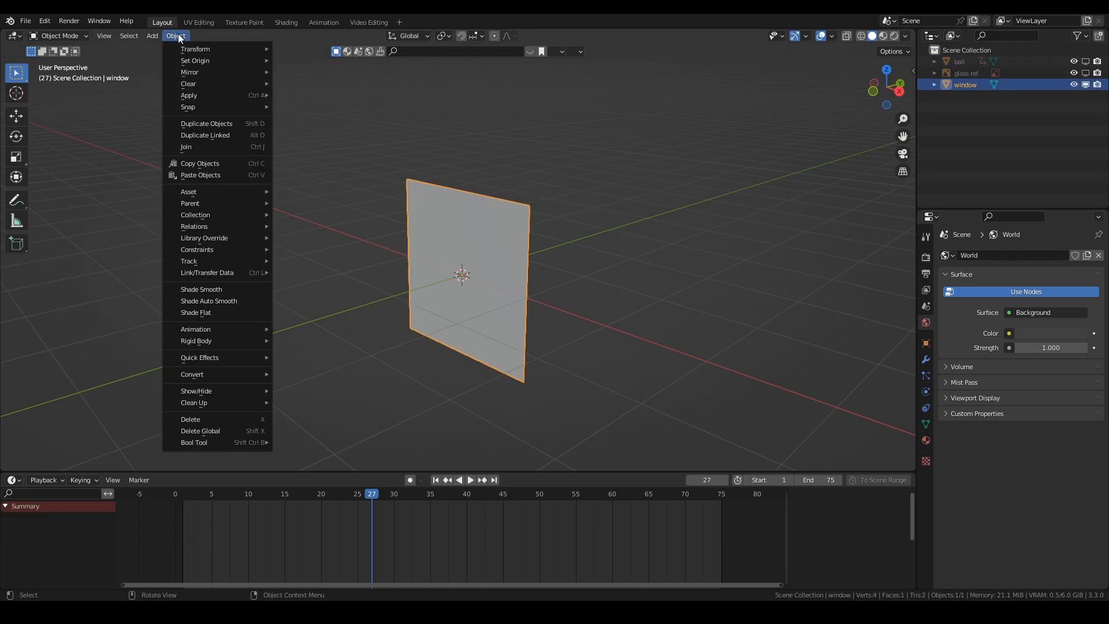
mouse_move(234, 359)
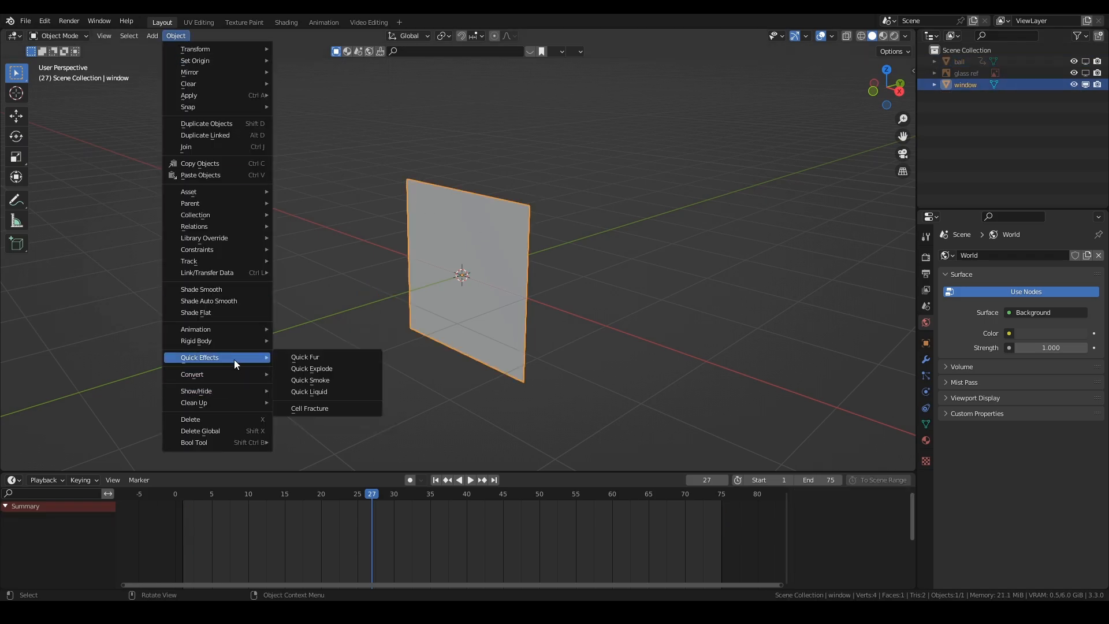
left_click(333, 411)
left_click(334, 583)
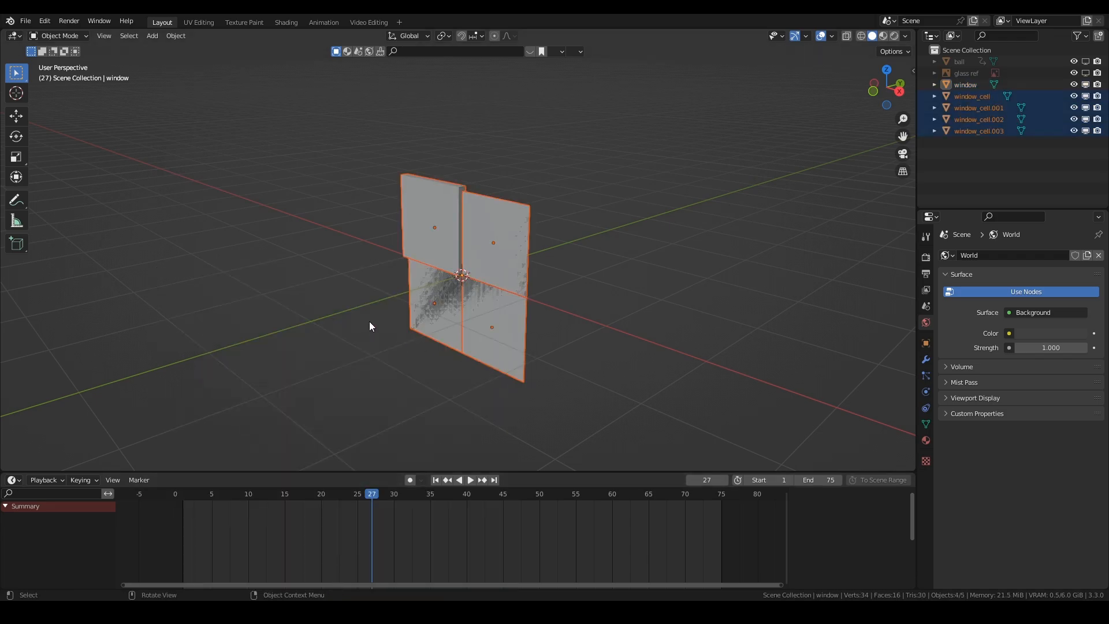
mouse_move(369, 321)
middle_mouse_down()
mouse_move(352, 354)
mouse_move(365, 342)
middle_mouse_up()
key("ctrl+z")
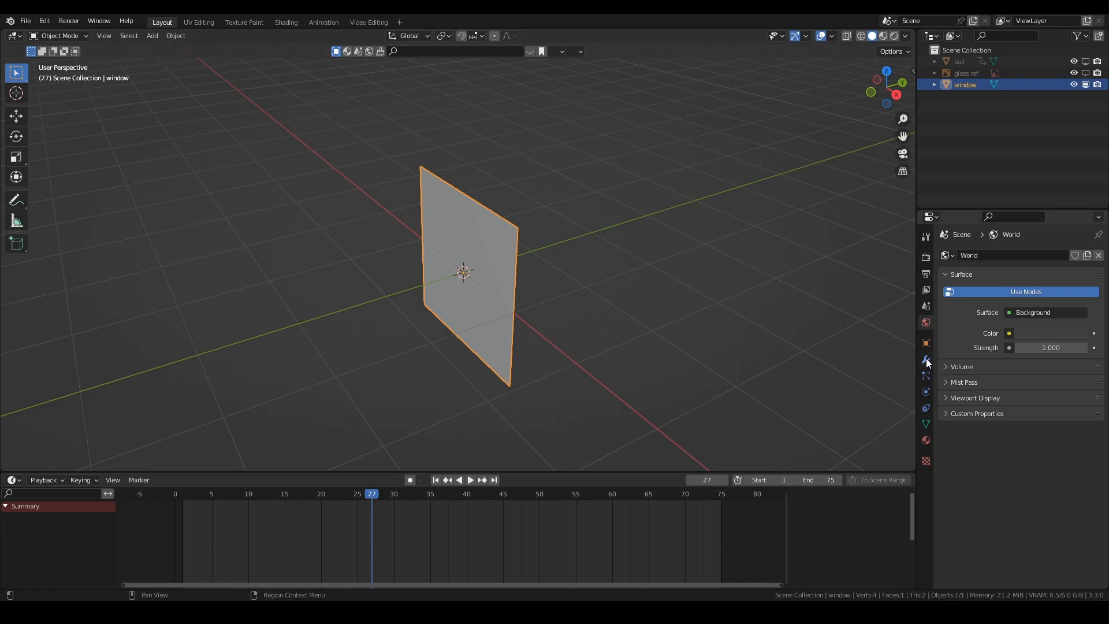
Step: Give the window a Solidify modifier with 0.02 m thickness and apply it
key("KP_1")
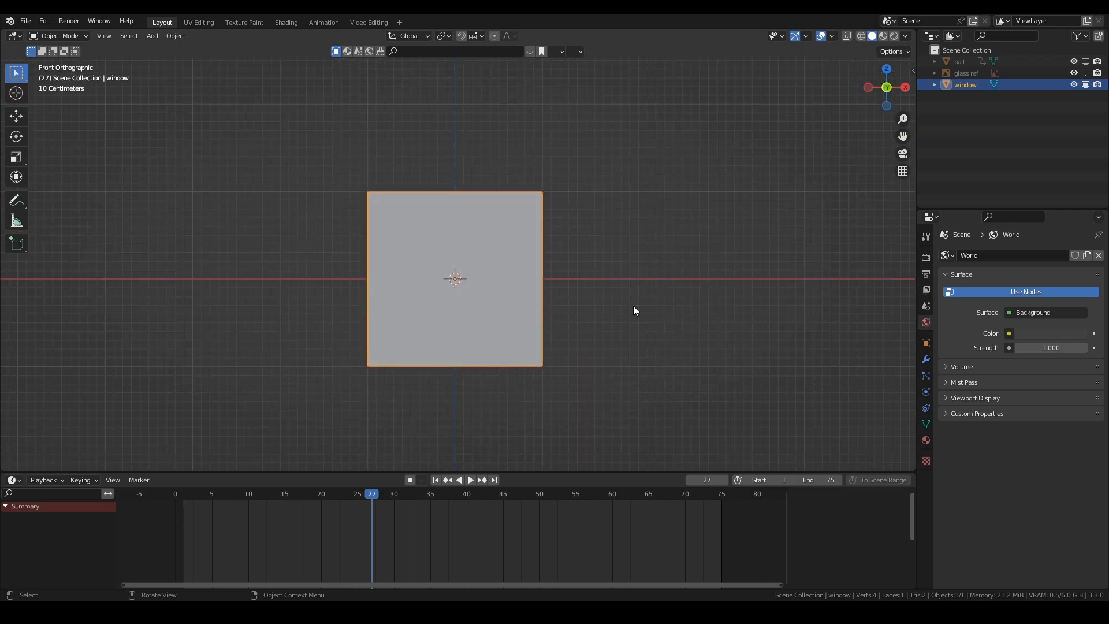
left_click(926, 359)
left_click(979, 257)
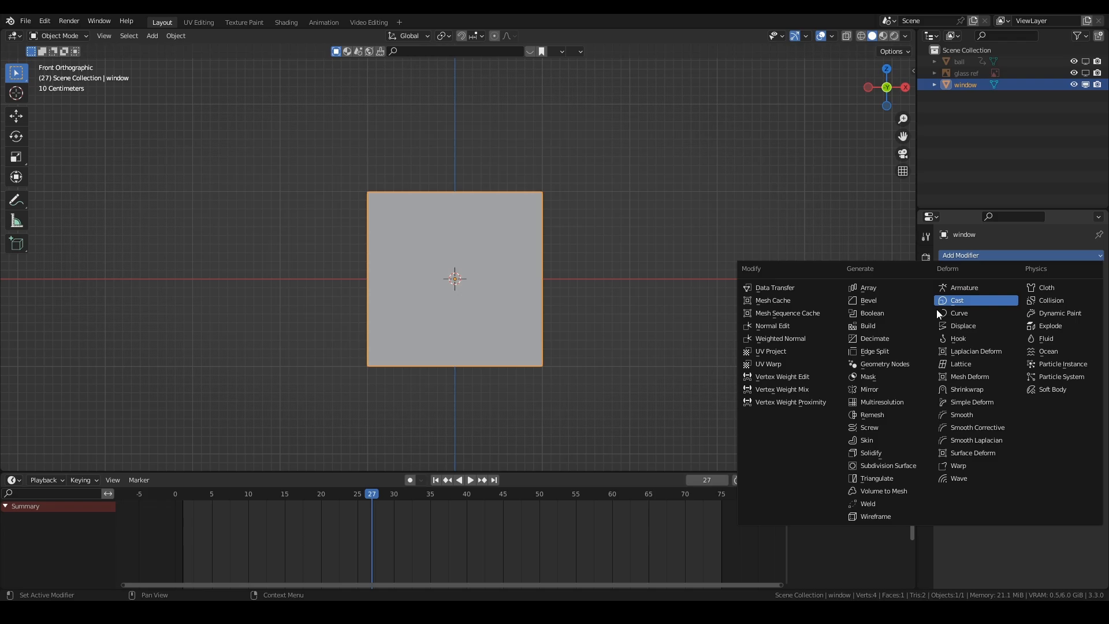
left_click(883, 452)
middle_click_drag(619, 237, 504, 292)
scroll(504, 293, "up", 4)
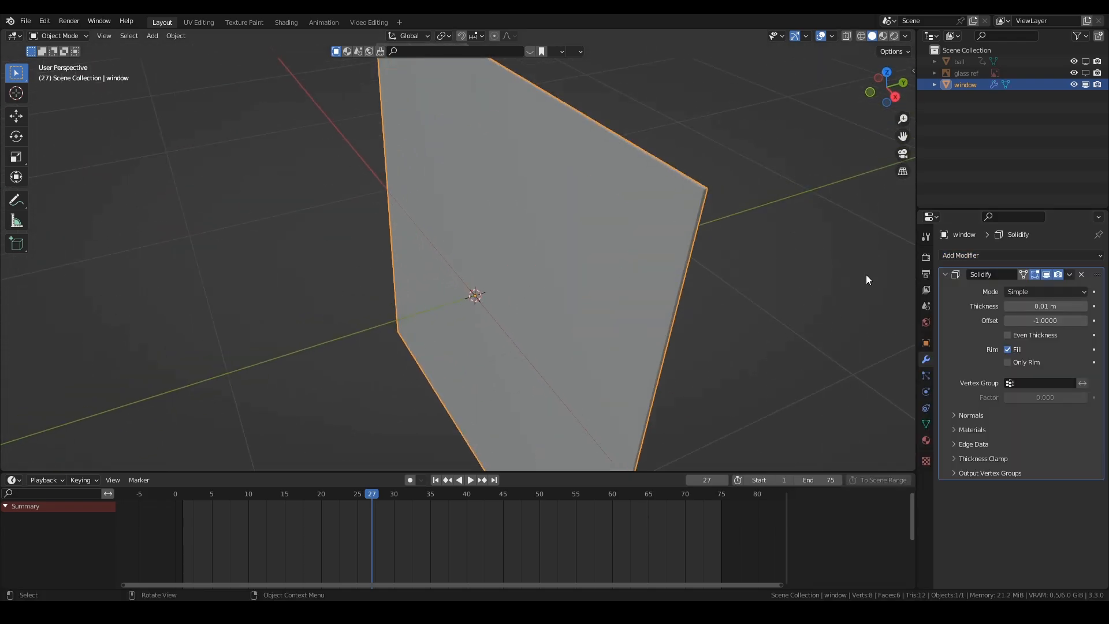
left_click_drag(1056, 306, 1069, 306)
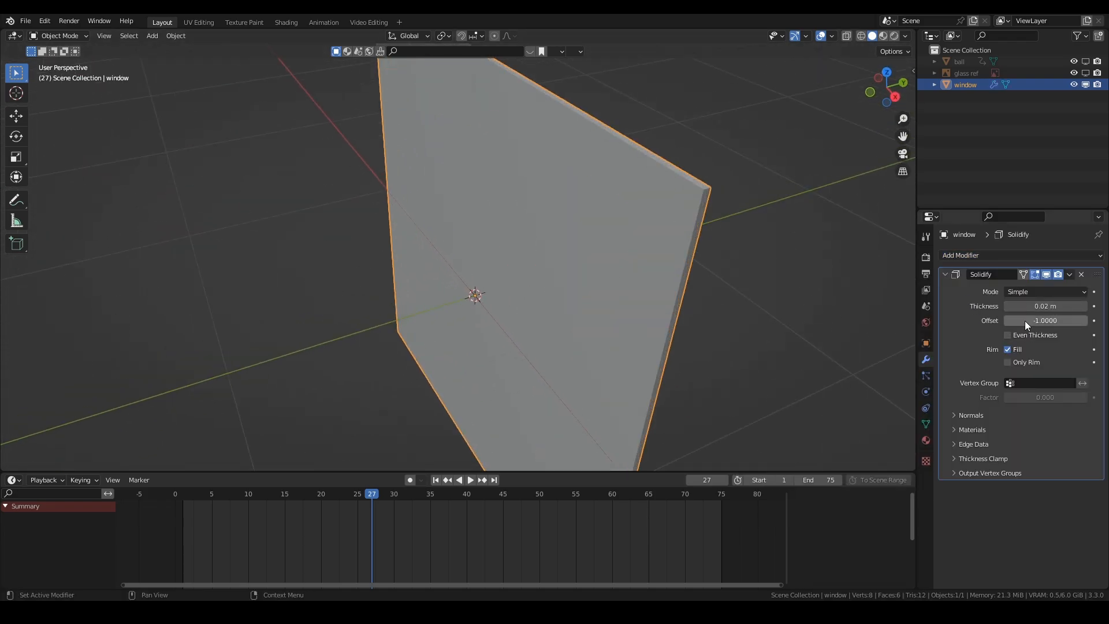
key("ctrl+a")
Step: In the front view, show the hidden "glass ref" image in the viewport and select it
middle_click_drag(555, 272, 510, 260)
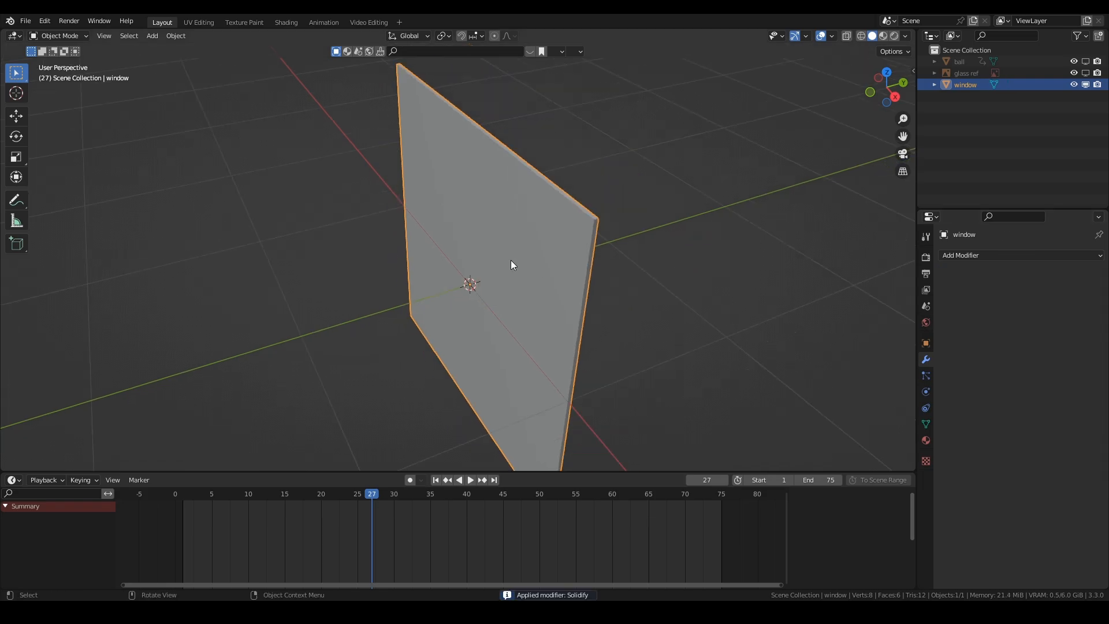
key("KP_1")
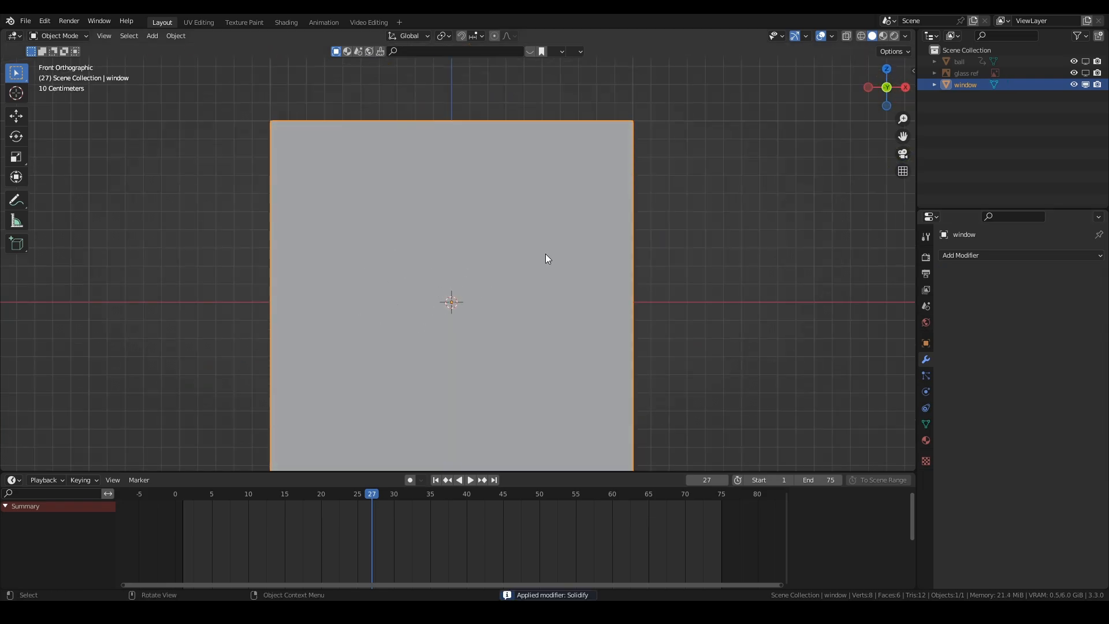
left_click(1086, 73)
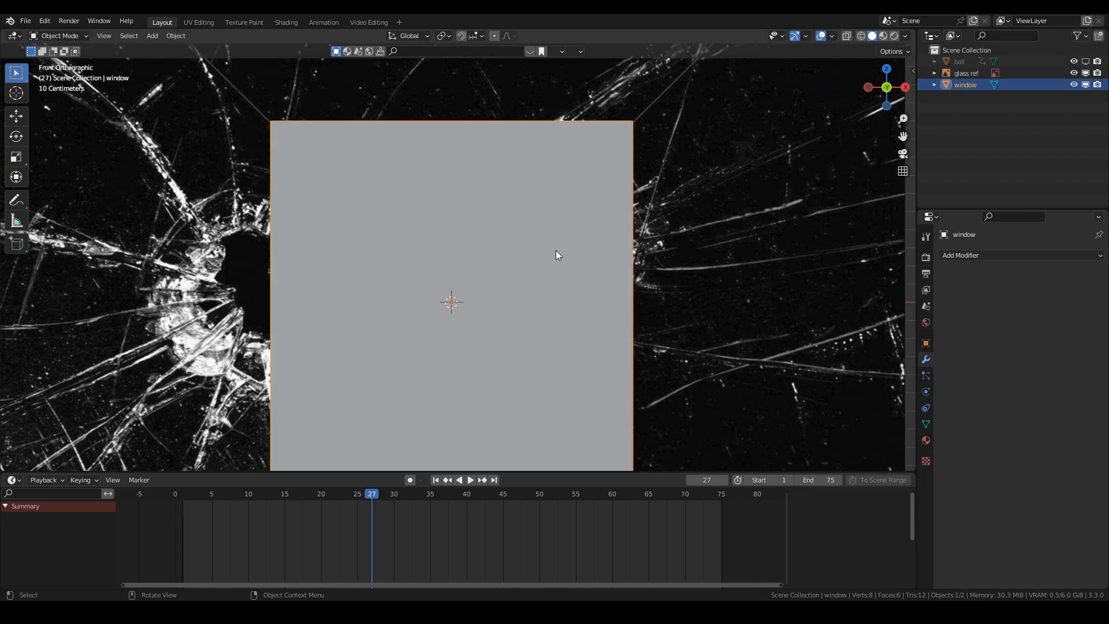
scroll(543, 254, "down", 6)
left_click(563, 262)
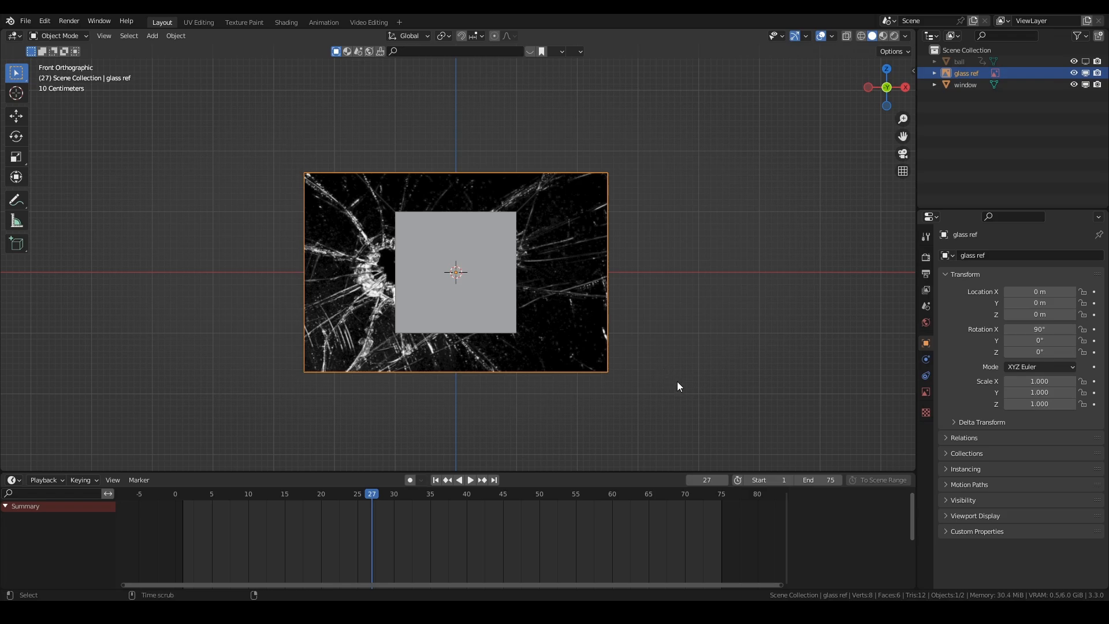
Step: Scale the glass reference image to about 0.312 and move it so its impact hole sits over the window's centre
key("s")
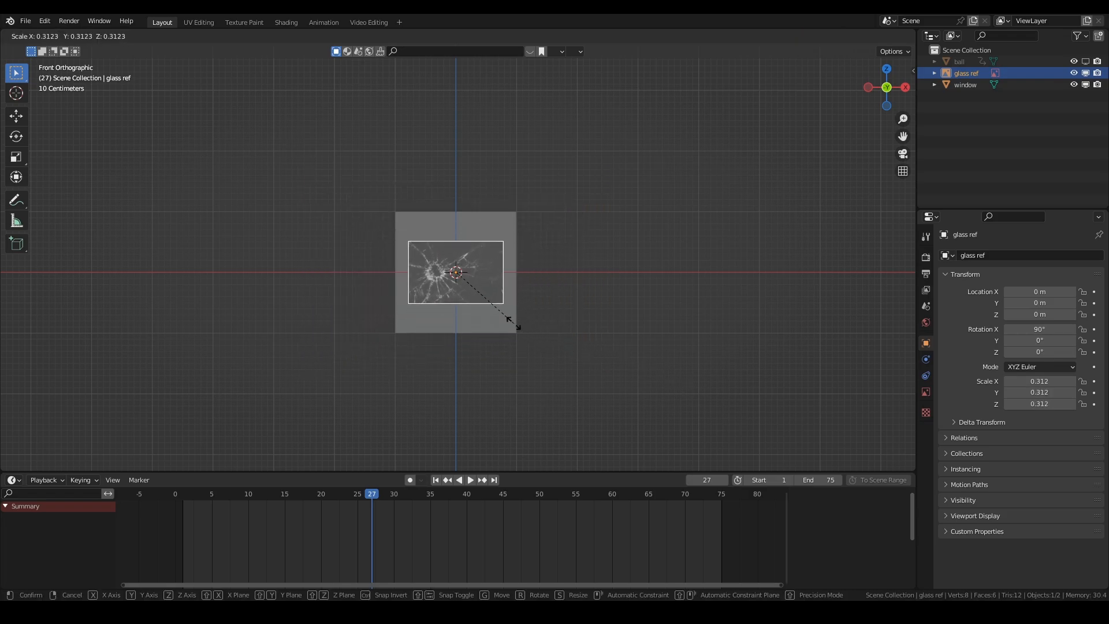
left_click(514, 321)
key("g")
left_click(535, 324)
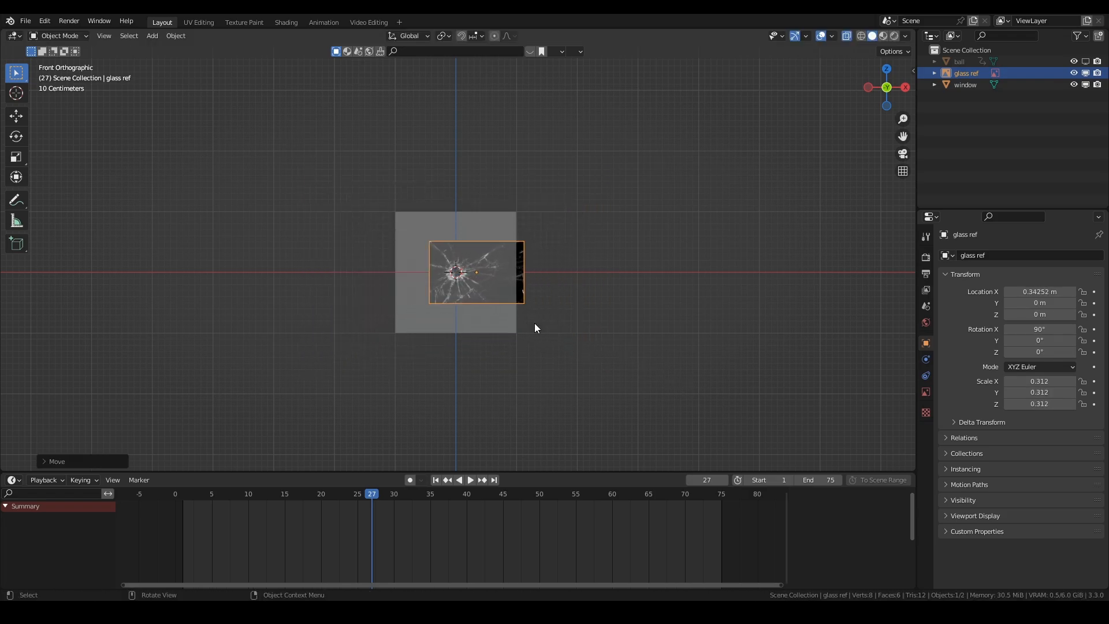
Step: Show the ball briefly while moving the glass reference image along Y to about 1.44 m behind the window
left_click(1086, 62)
middle_click_drag(647, 208, 551, 231)
key("g")
key("y")
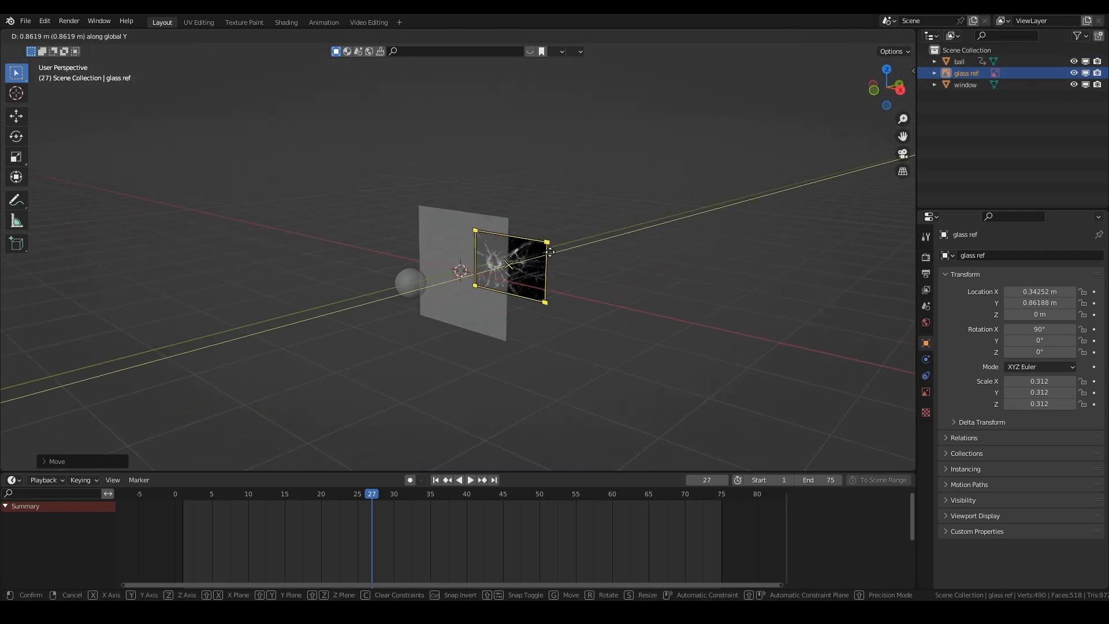
left_click(569, 254)
left_click(1086, 61)
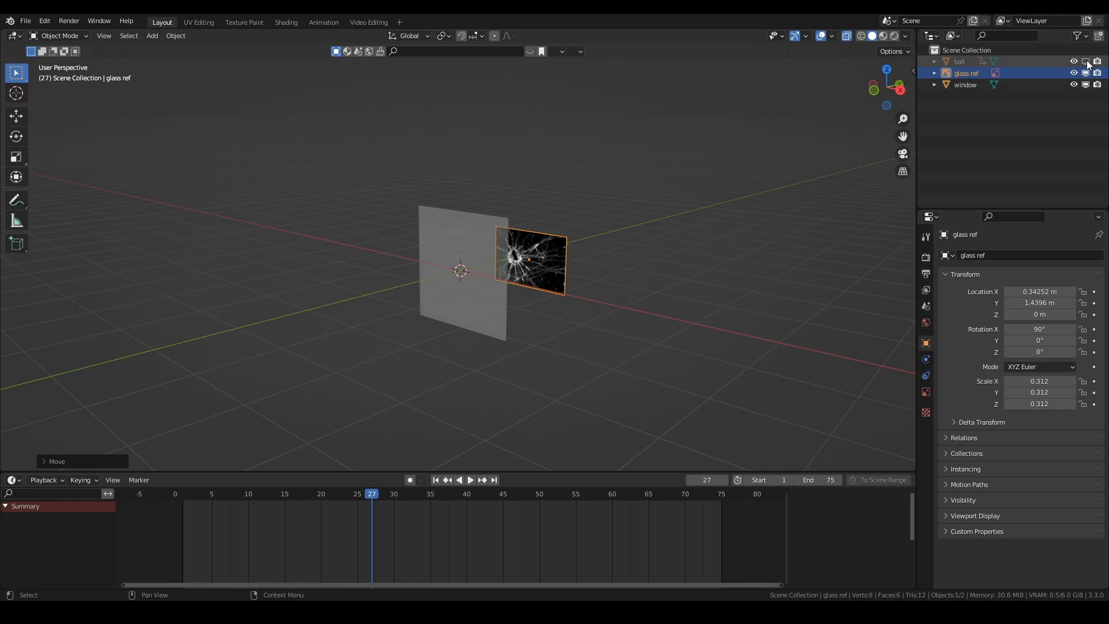
Step: Select the window in front view and set up the Annotate tool with Surface stroke placement
left_click(449, 242)
key("KP_1")
scroll(448, 243, "up", 5)
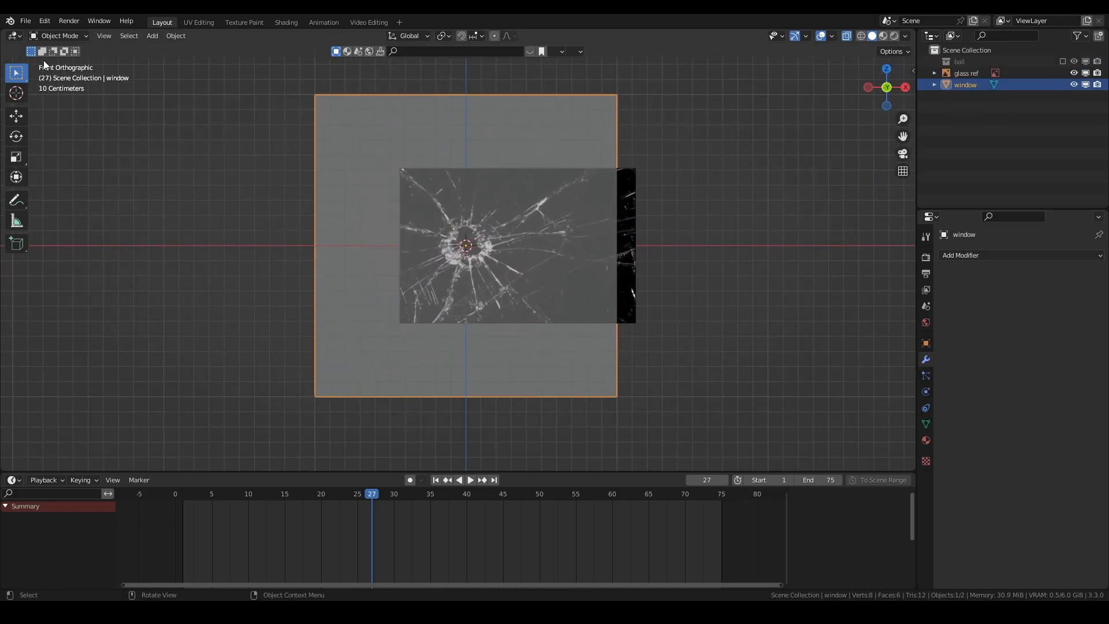
left_click(17, 202)
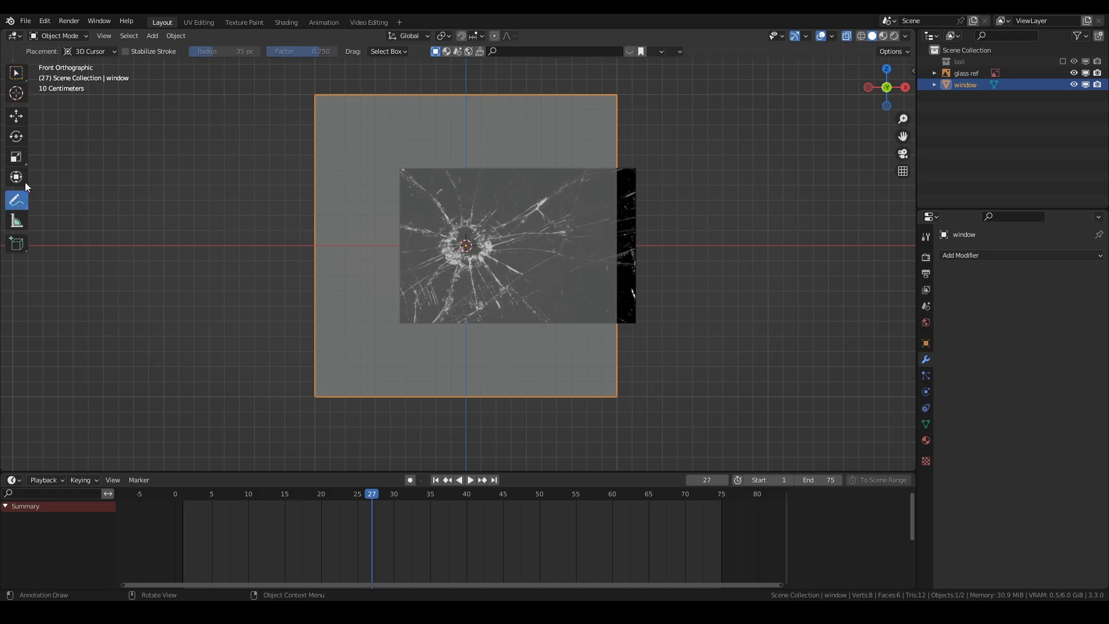
left_click(84, 51)
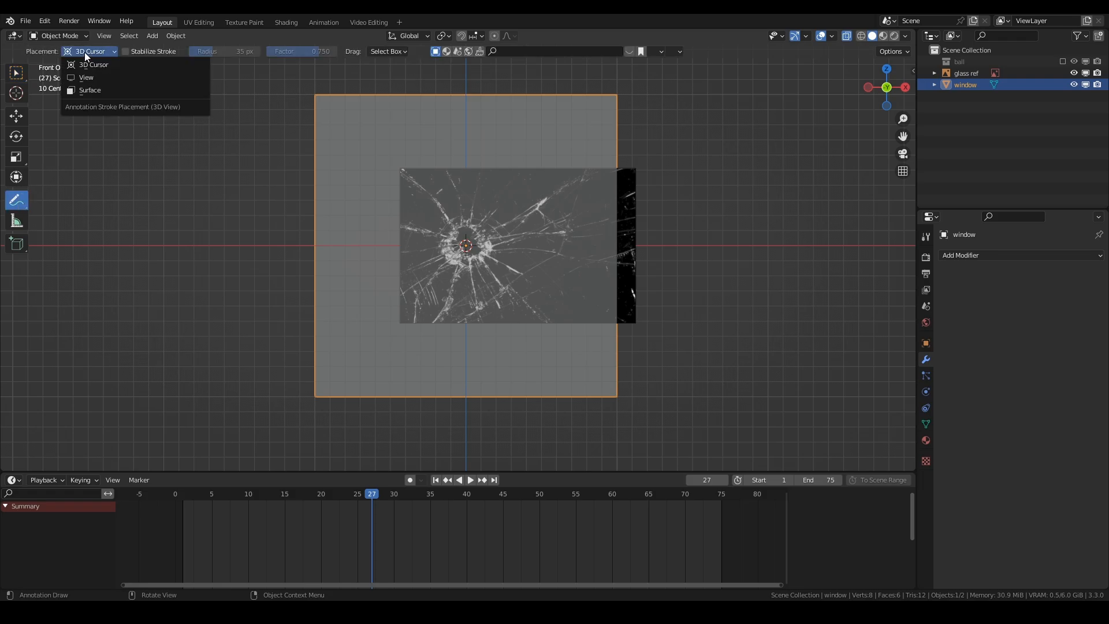
left_click(95, 90)
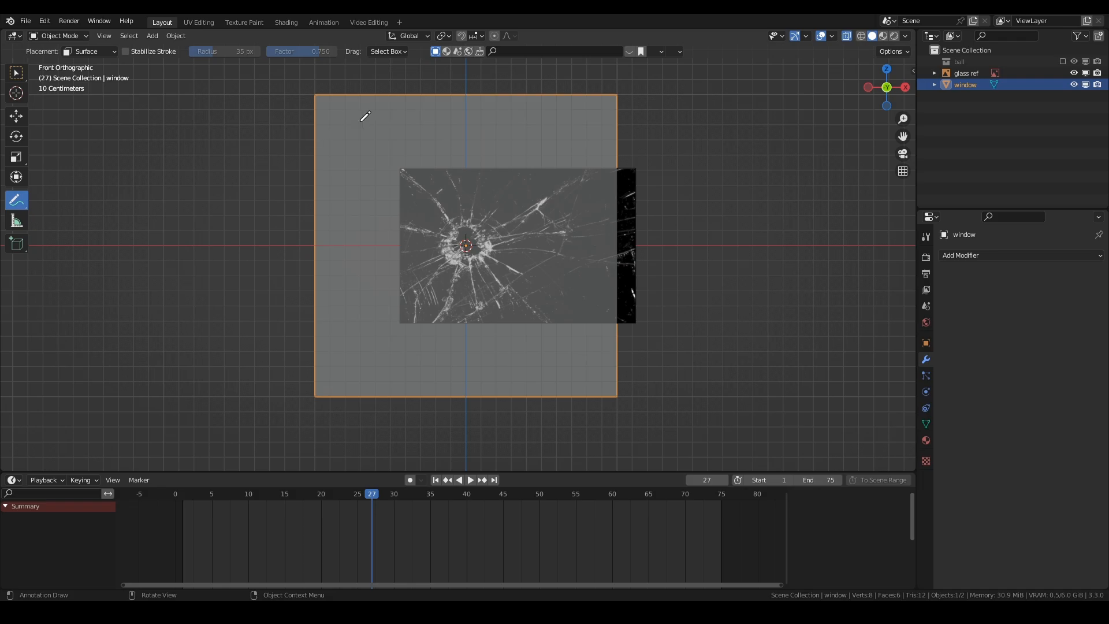
Step: Try a freehand annotation stroke across the upper part of the window and undo it
mouse_move(366, 117)
left_mouse_down()
mouse_move(502, 118)
mouse_move(494, 153)
left_mouse_up()
mouse_move(494, 153)
middle_mouse_down()
mouse_move(408, 191)
mouse_move(359, 195)
middle_mouse_up()
key("ctrl+z")
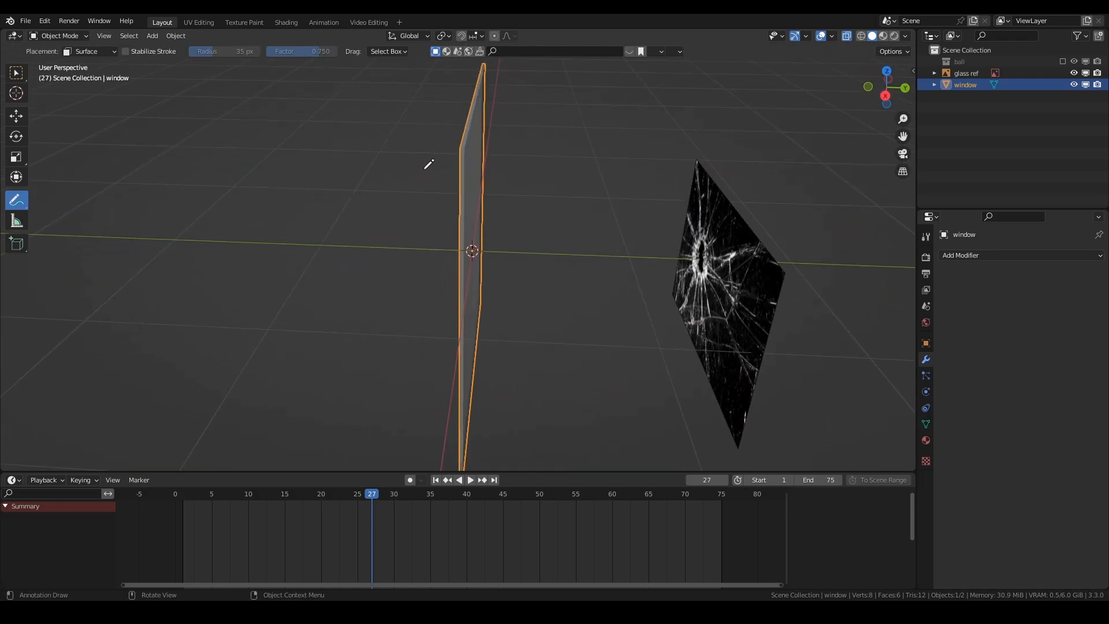
Step: In front view, trace the reference's radial cracks with annotation strokes running through the impact hole on the window
key("KP_1")
scroll(498, 236, "up", 6)
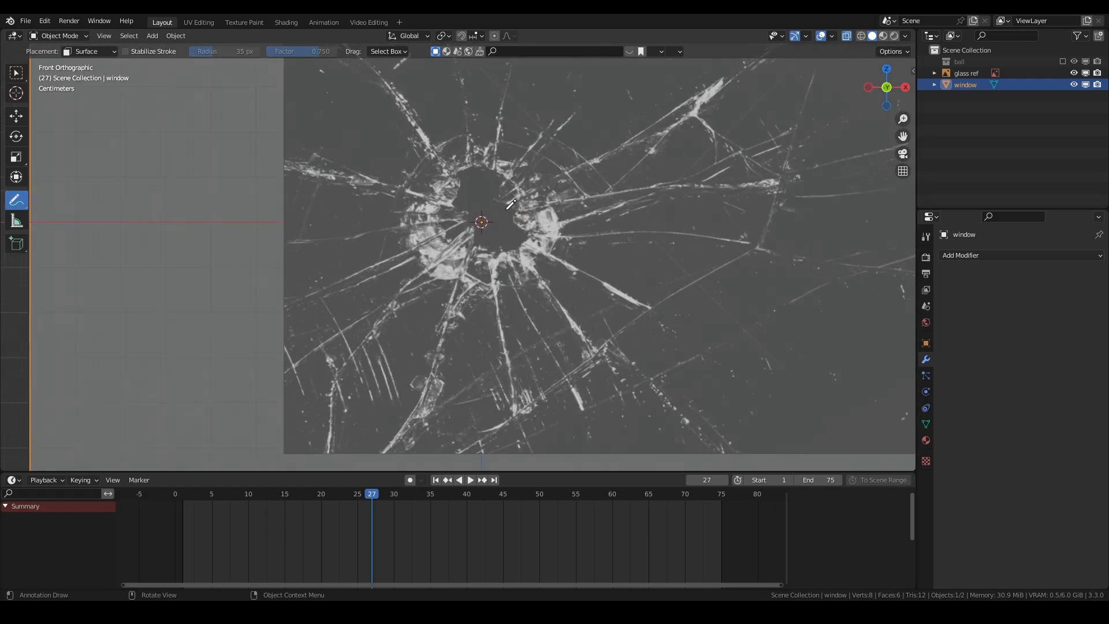
scroll(483, 238, "down", 5)
scroll(471, 237, "up", 2)
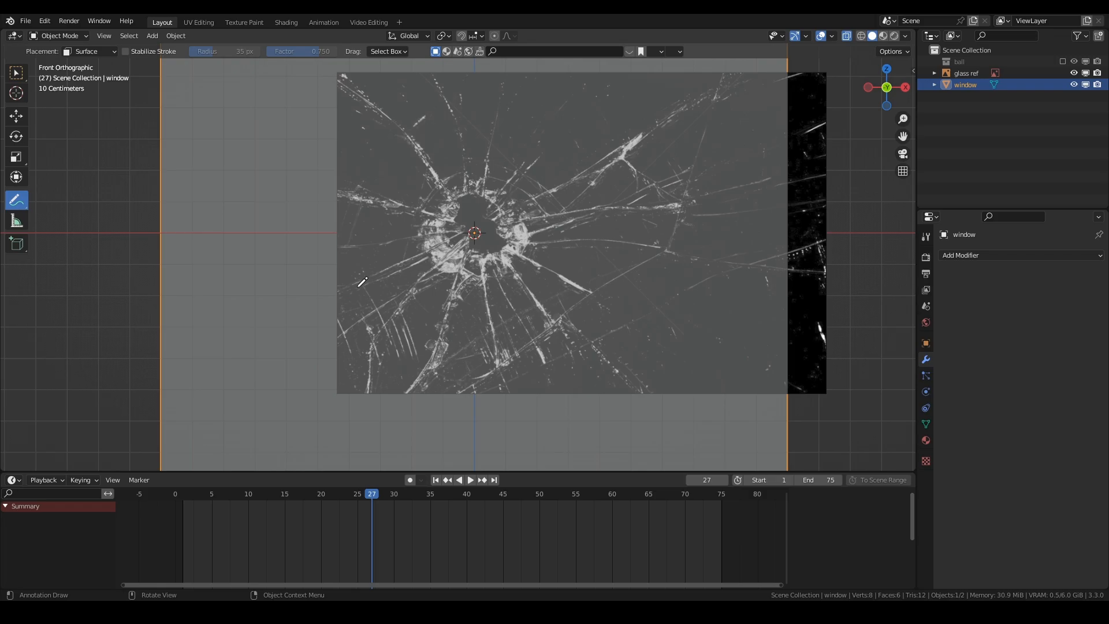
left_click_drag(345, 288, 701, 87)
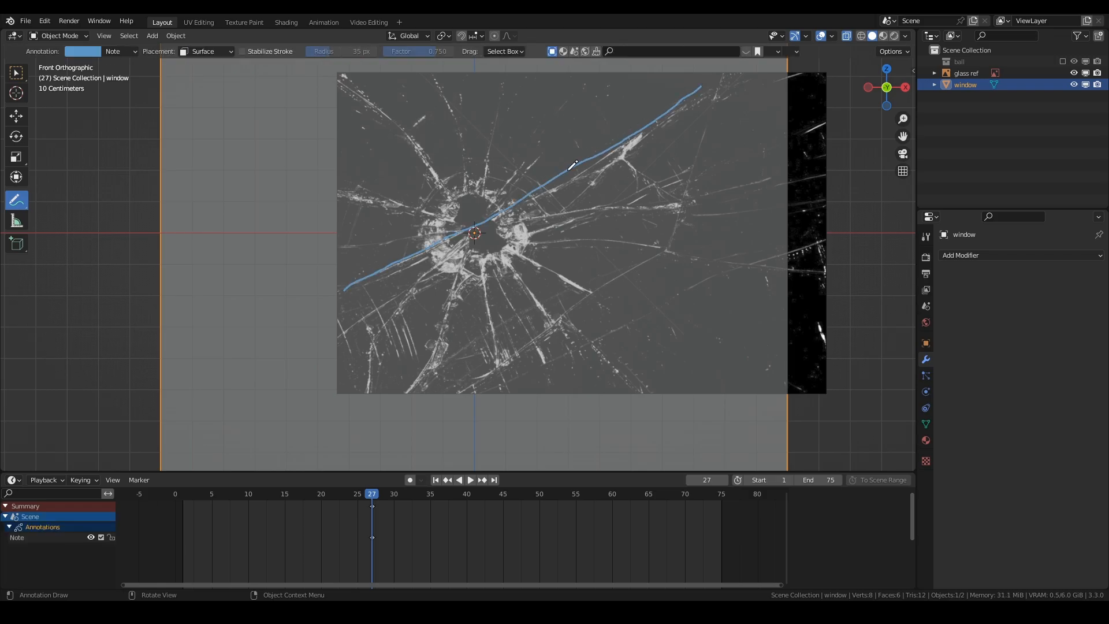
mouse_move(350, 329)
left_mouse_down()
mouse_move(434, 270)
mouse_move(598, 83)
left_mouse_up()
mouse_move(438, 84)
left_mouse_down()
mouse_move(463, 196)
mouse_move(550, 364)
left_mouse_up()
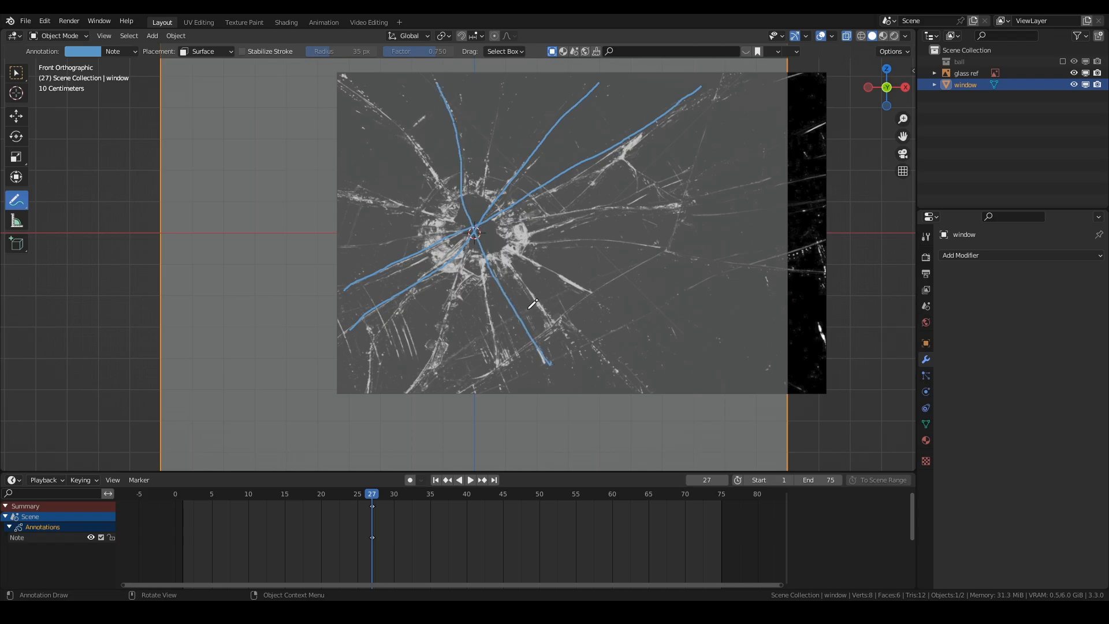
mouse_move(341, 79)
left_mouse_down()
mouse_move(465, 210)
mouse_move(629, 309)
left_mouse_up()
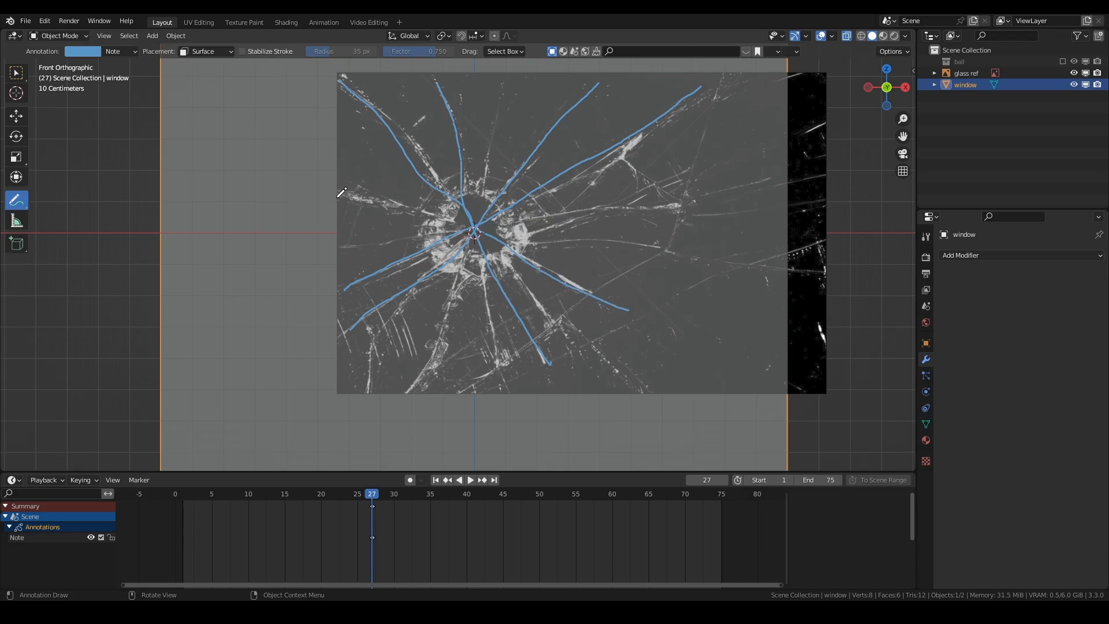
mouse_move(342, 193)
left_mouse_down()
mouse_move(471, 221)
mouse_move(704, 203)
left_mouse_up()
mouse_move(674, 252)
left_mouse_down()
mouse_move(430, 225)
mouse_move(325, 250)
left_mouse_up()
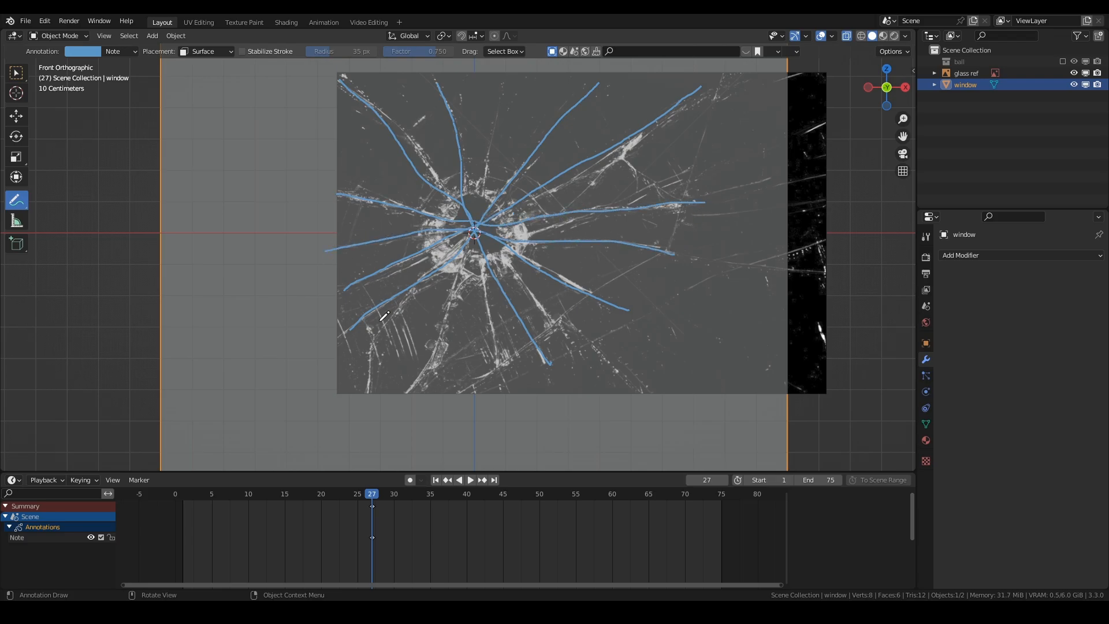
mouse_move(373, 376)
left_mouse_down()
mouse_move(390, 330)
mouse_move(488, 203)
mouse_move(500, 90)
left_mouse_up()
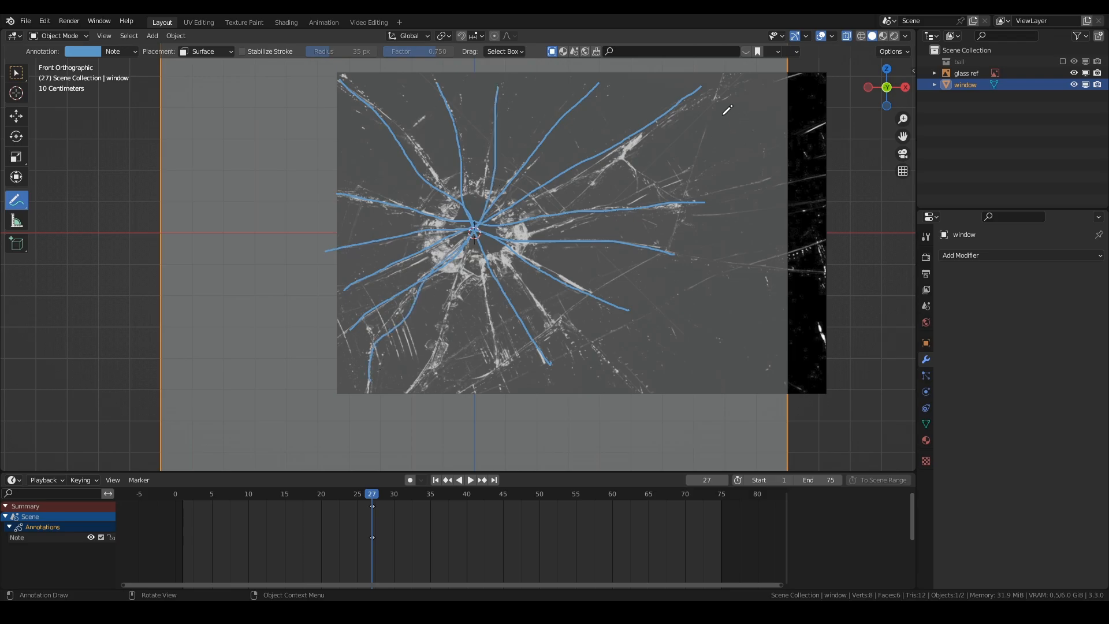
key("n")
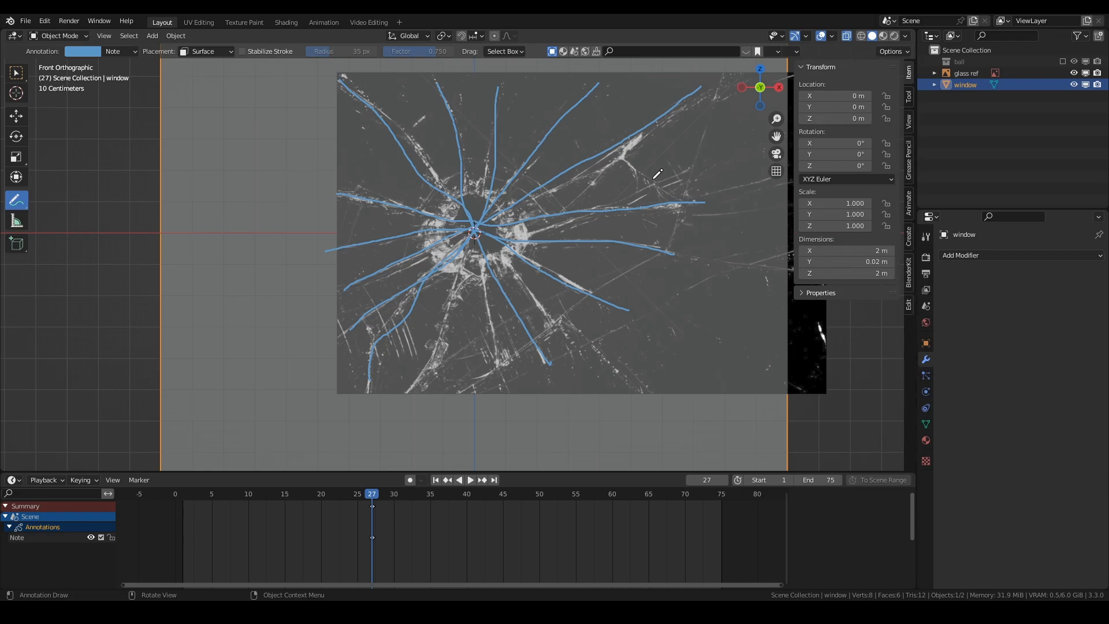
left_click(910, 96)
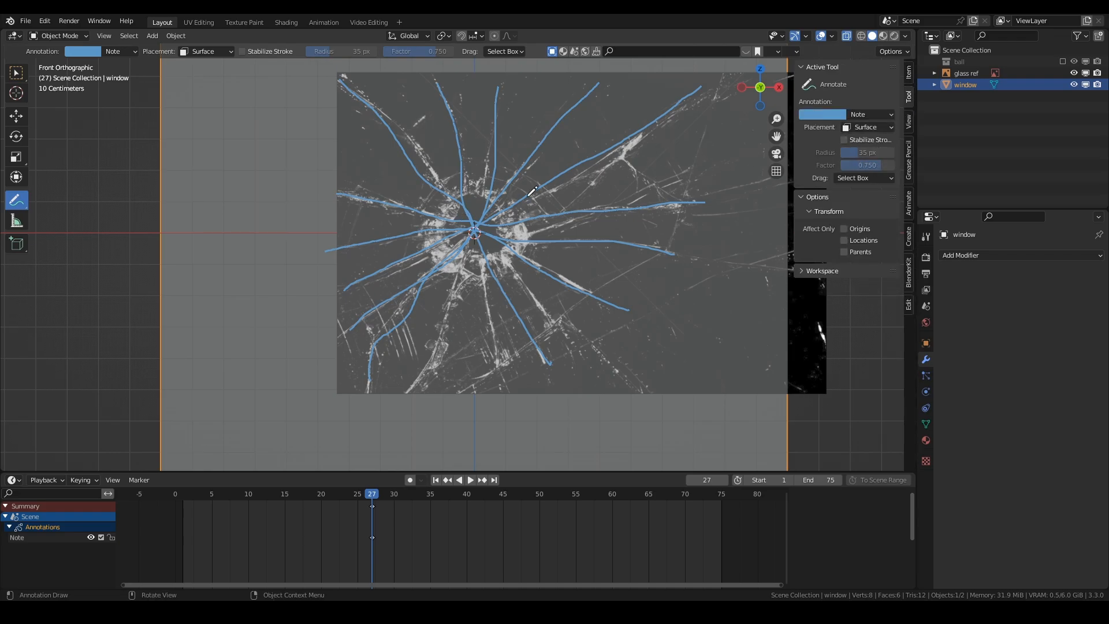
key("n")
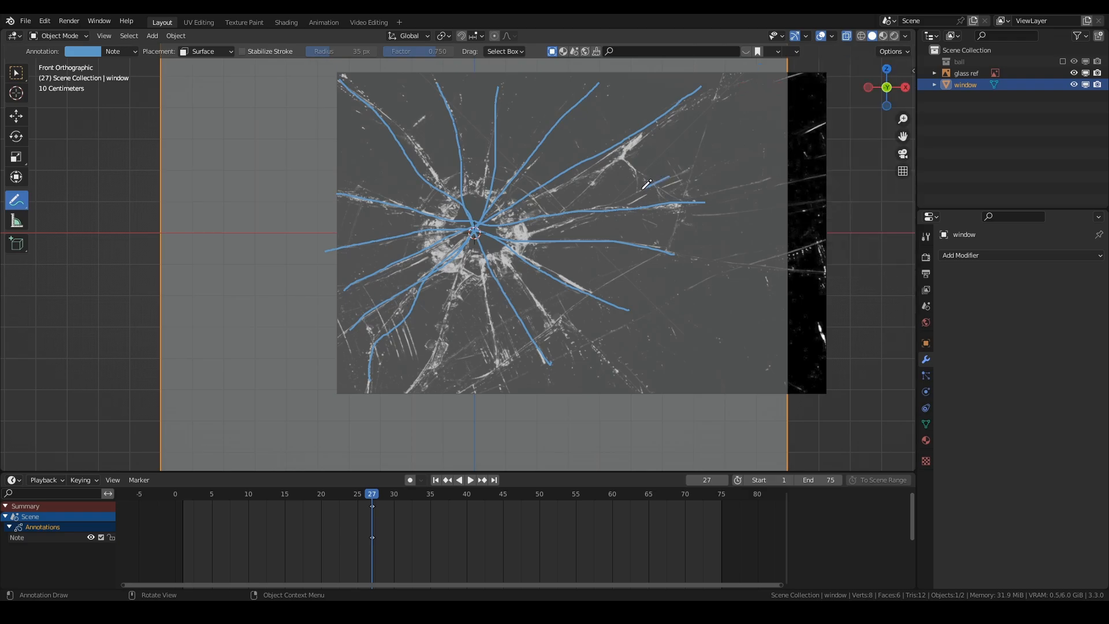
Step: Annotate additional radial cracks through the impact hole, filling gaps between the existing strokes
mouse_move(642, 188)
left_mouse_down()
mouse_move(540, 230)
mouse_move(480, 234)
left_mouse_up()
mouse_move(450, 182)
left_mouse_down()
mouse_move(419, 139)
mouse_move(350, 91)
left_mouse_up()
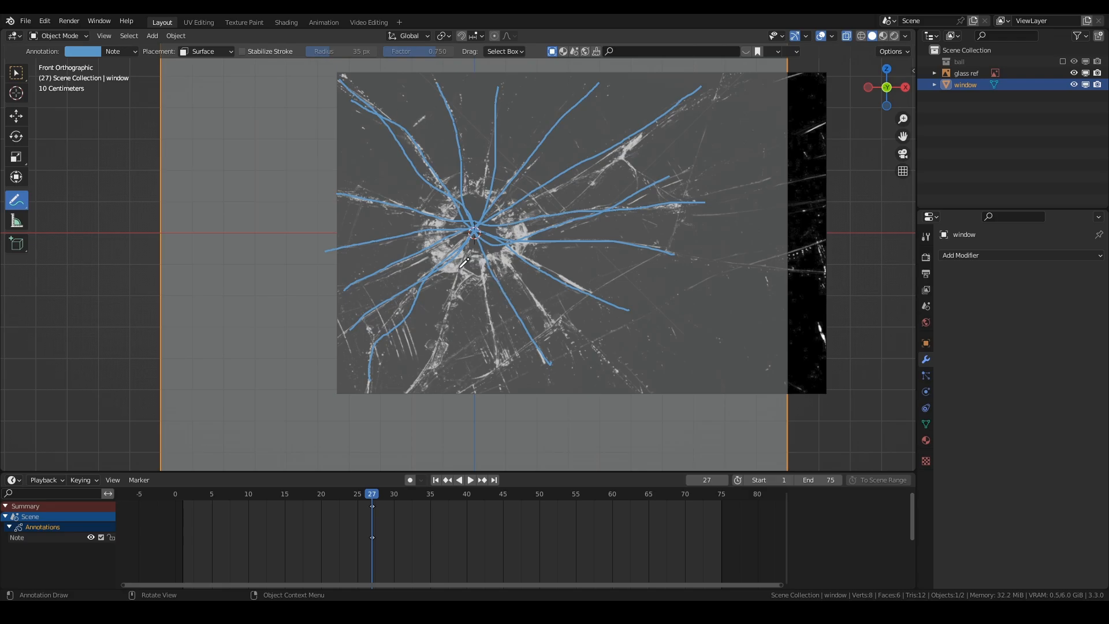
mouse_move(409, 390)
left_mouse_down()
mouse_move(452, 317)
mouse_move(498, 139)
mouse_move(532, 72)
left_mouse_up()
Step: Annotate a ring slightly larger than the temporarily shown ball, plus two smaller concentric rings around the impact point
left_click(1063, 61)
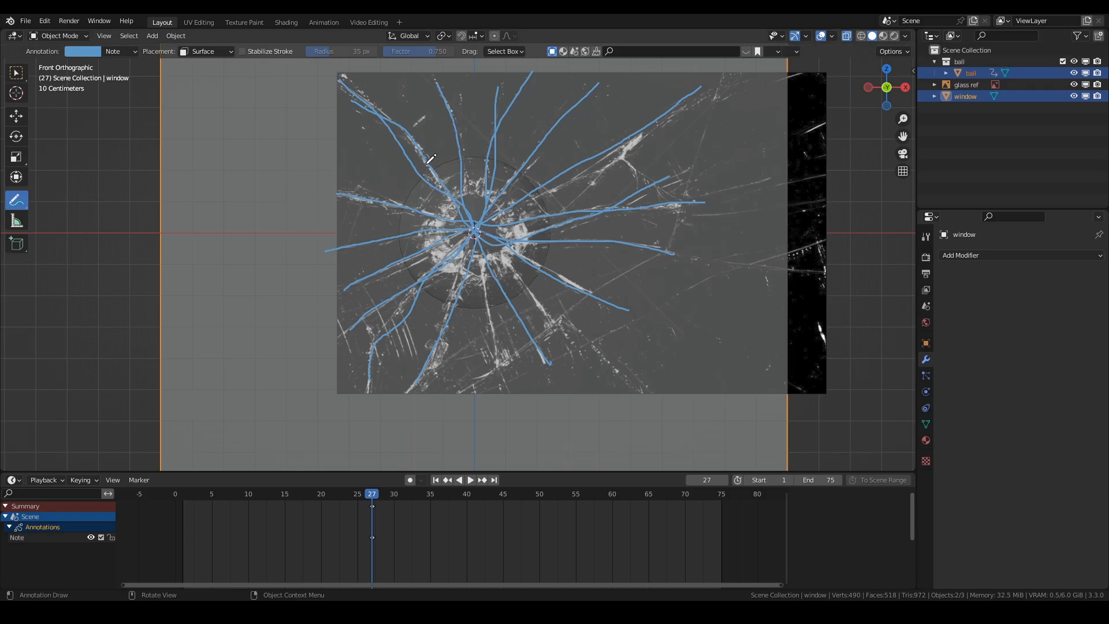
mouse_move(419, 158)
left_mouse_down()
mouse_move(442, 140)
mouse_move(485, 136)
mouse_move(530, 147)
mouse_move(558, 186)
mouse_move(565, 231)
mouse_move(545, 281)
mouse_move(472, 322)
mouse_move(409, 291)
mouse_move(382, 246)
mouse_move(398, 181)
mouse_move(419, 157)
left_mouse_up()
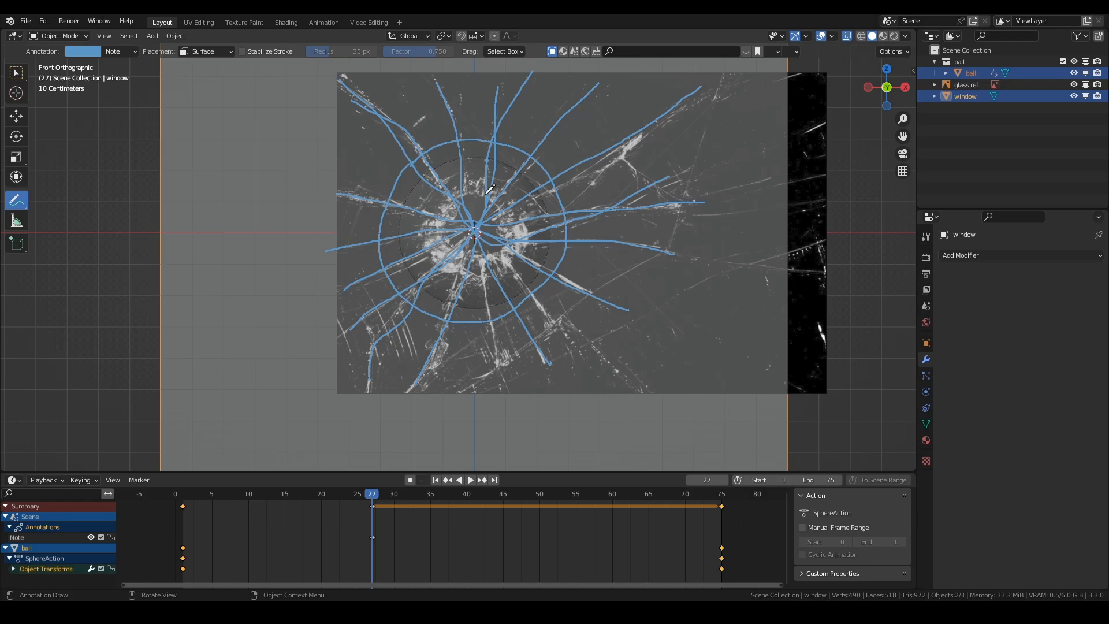
left_click(1063, 61)
mouse_move(472, 169)
left_mouse_down()
mouse_move(436, 176)
mouse_move(408, 243)
mouse_move(487, 280)
mouse_move(526, 233)
mouse_move(504, 187)
mouse_move(473, 171)
mouse_move(456, 233)
mouse_move(483, 244)
mouse_move(497, 209)
mouse_move(460, 210)
left_mouse_up()
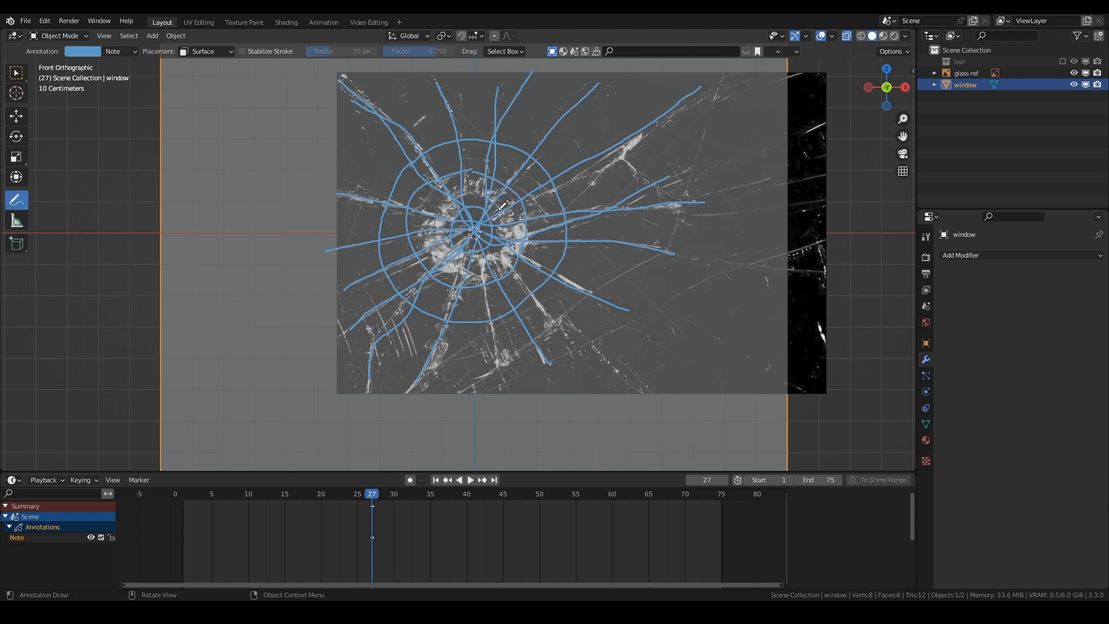
Step: Hide the glass reference image in the viewports and return to the Select Box tool
middle_click_drag(503, 204, 446, 235)
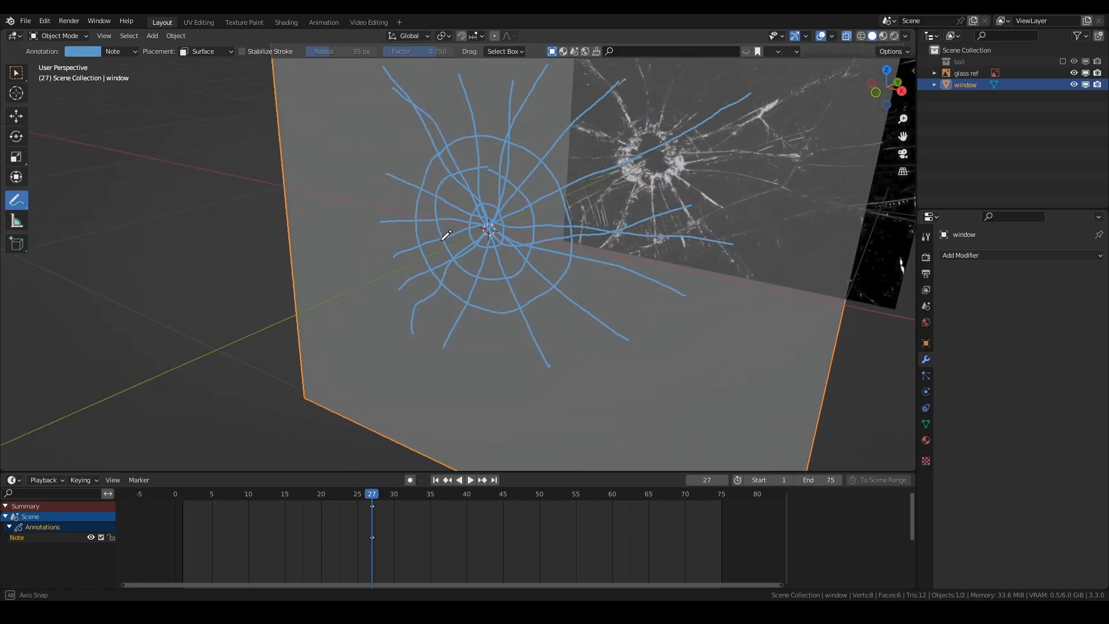
left_click(1086, 73)
left_click(16, 74)
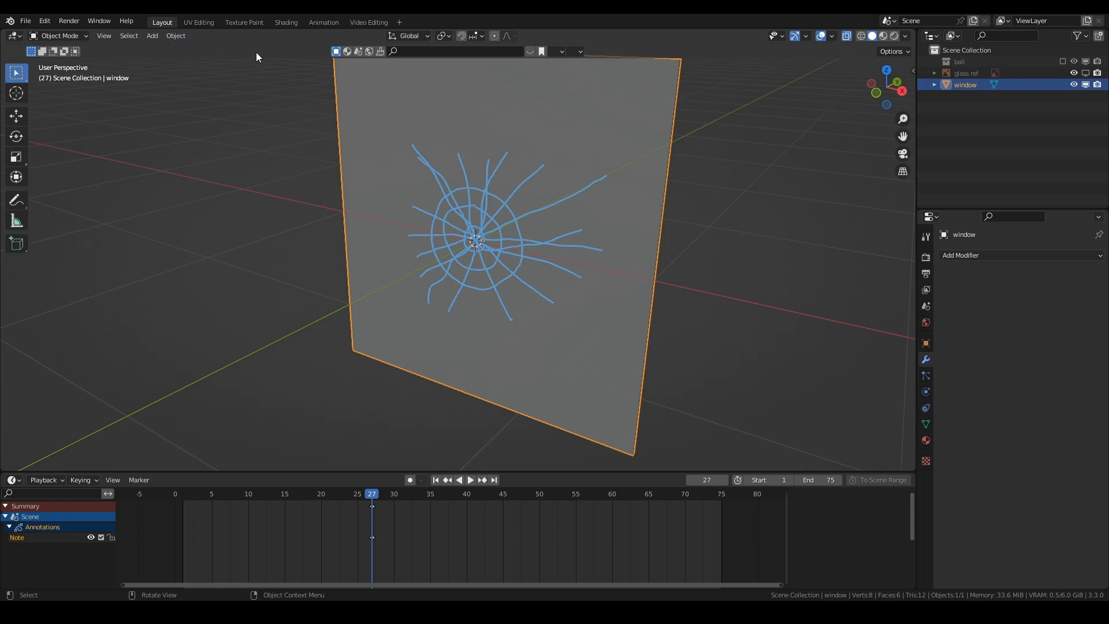
Step: Start Cell Fracture on the window with Annotation Pencil as the only point source and Sharp Edges turned off
left_click(174, 37)
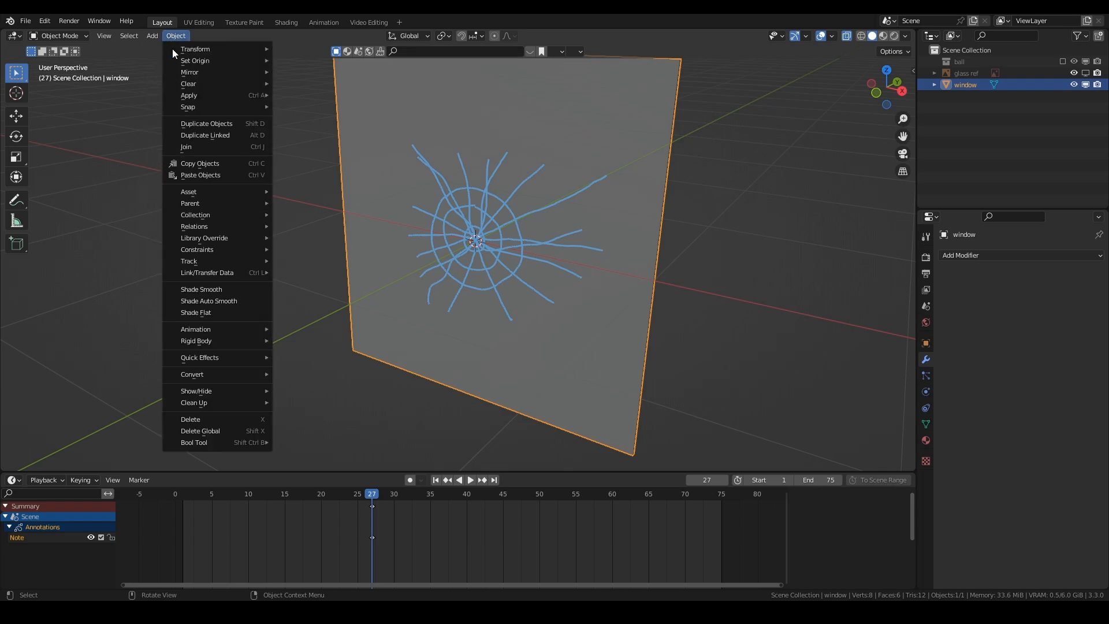
mouse_move(195, 357)
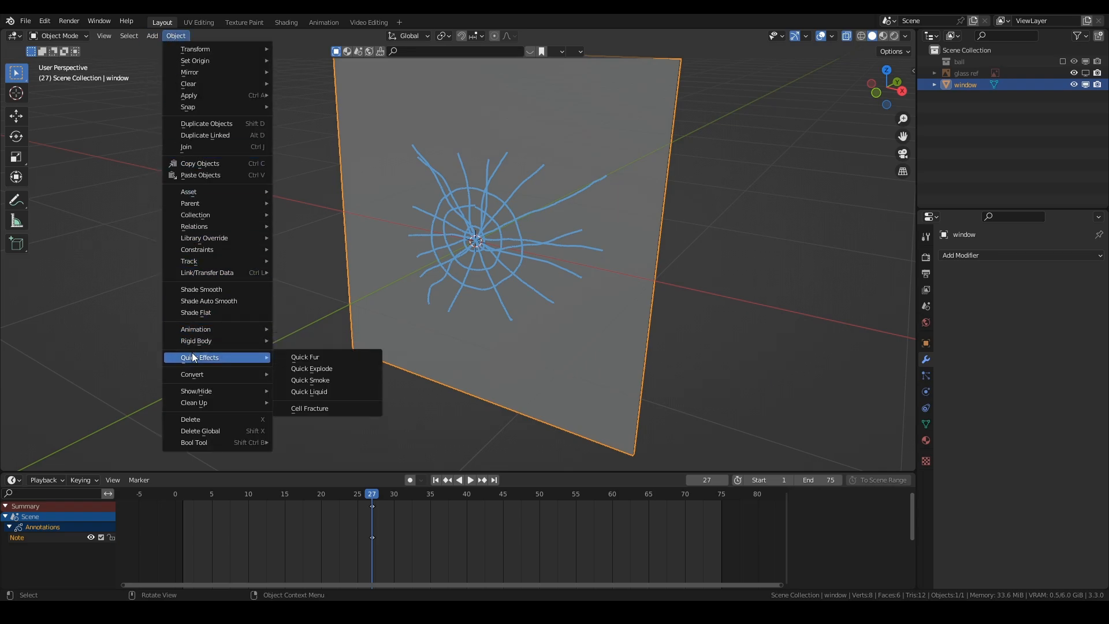
left_click(299, 407)
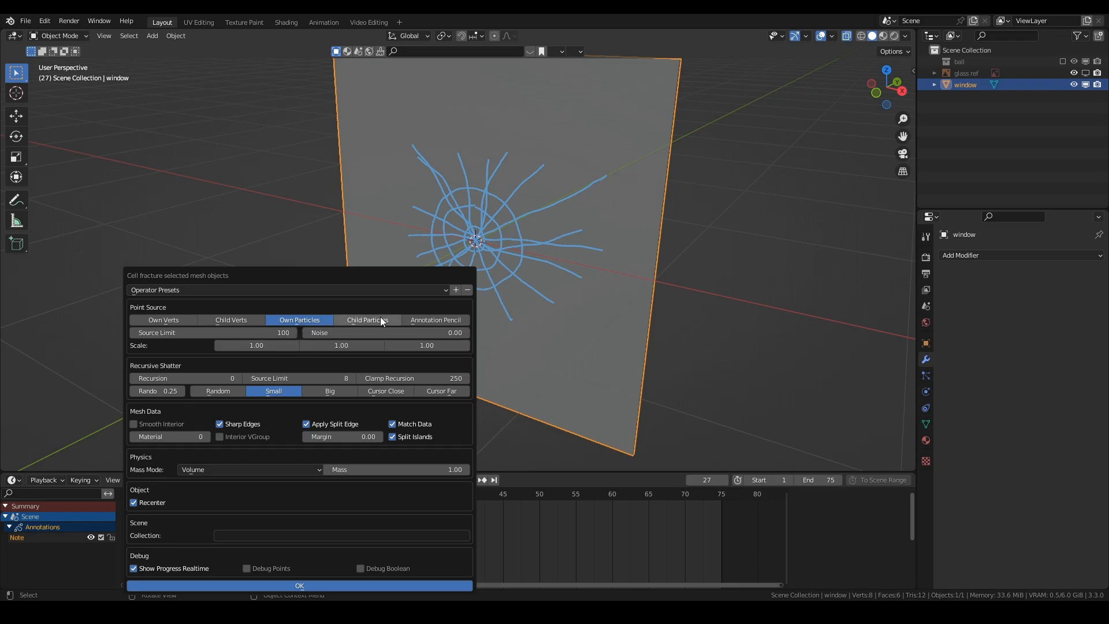
left_click(434, 321)
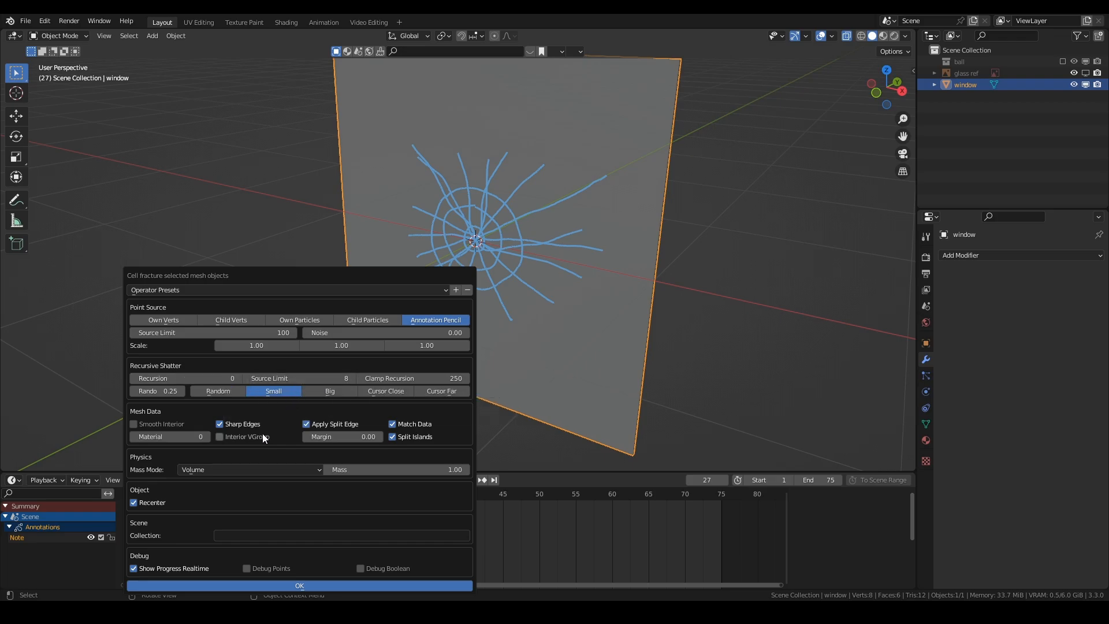
left_click(220, 424)
Step: Name the fracture's output collection "Window pieces" and run Cell Fracture
left_click(227, 539)
type("Windoe")
key("BackSpace")
type("w ahrds")
key("BackSpace")
key("BackSpace")
key("BackSpace")
key("BackSpace")
key("BackSpace")
type("pieces")
left_click(279, 585)
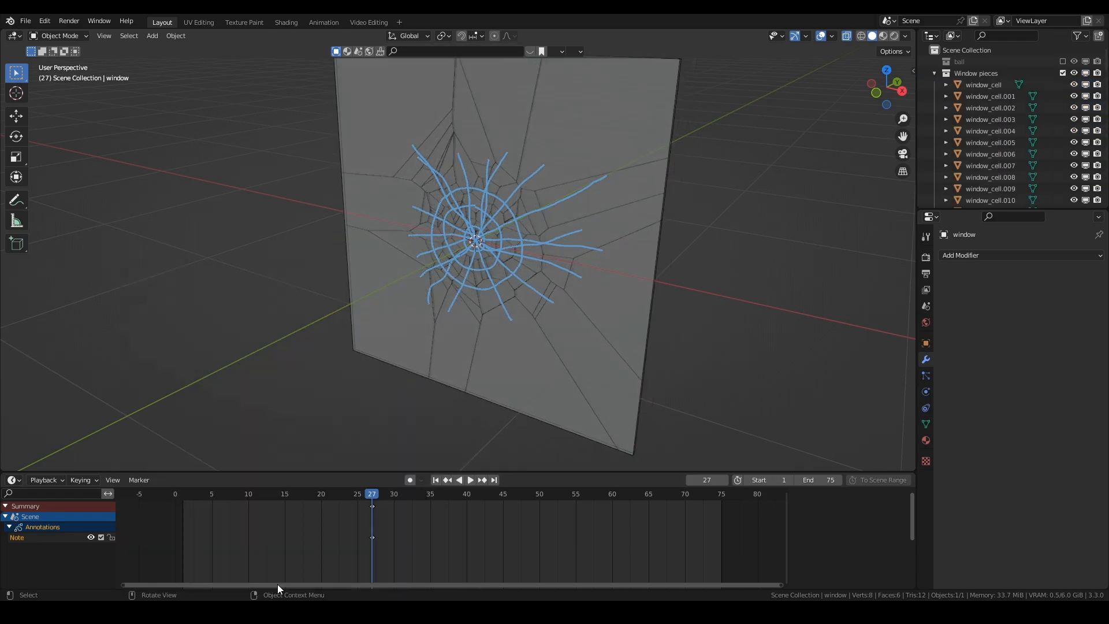
Step: Rename the original unfractured window object as "window intact" and hide it in the viewports
middle_click_drag(390, 365, 478, 332)
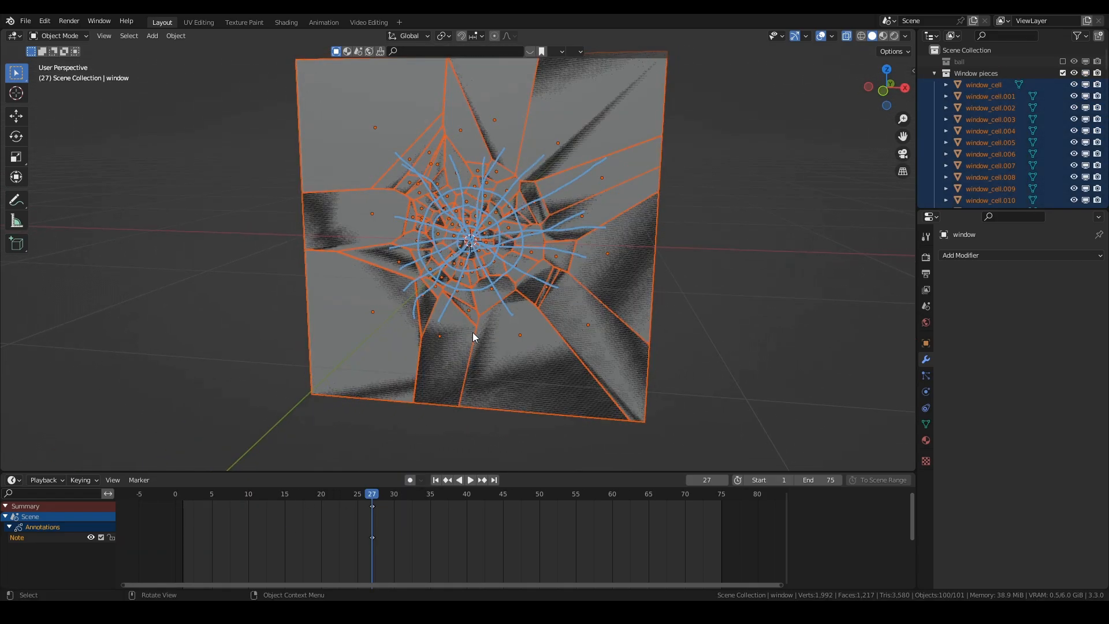
left_click(934, 73)
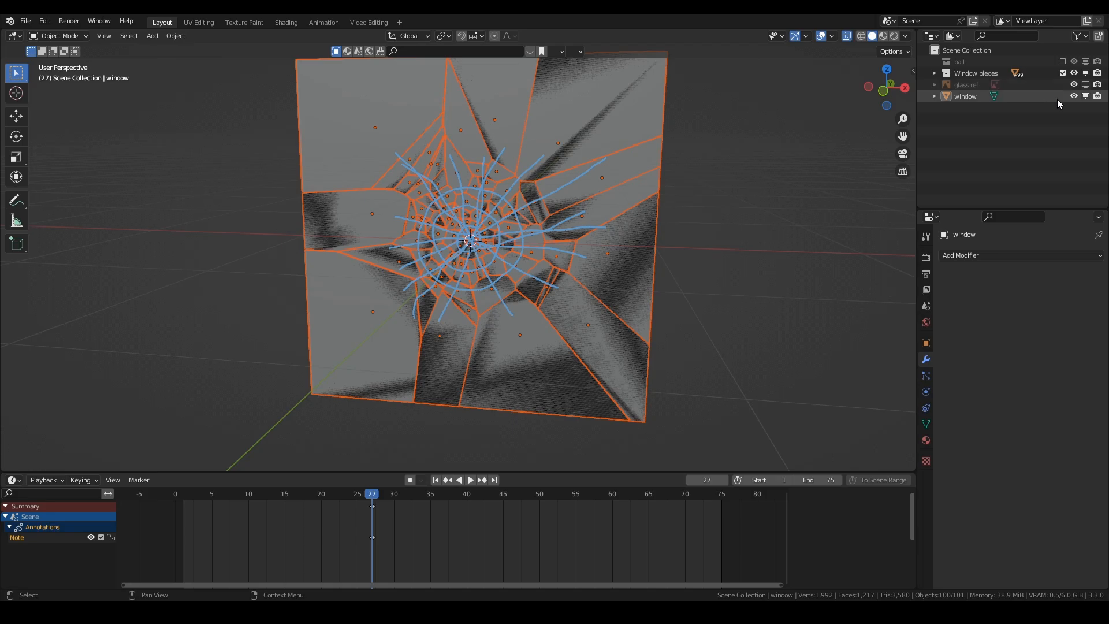
left_click(976, 100)
double_click(976, 101)
left_click(986, 97)
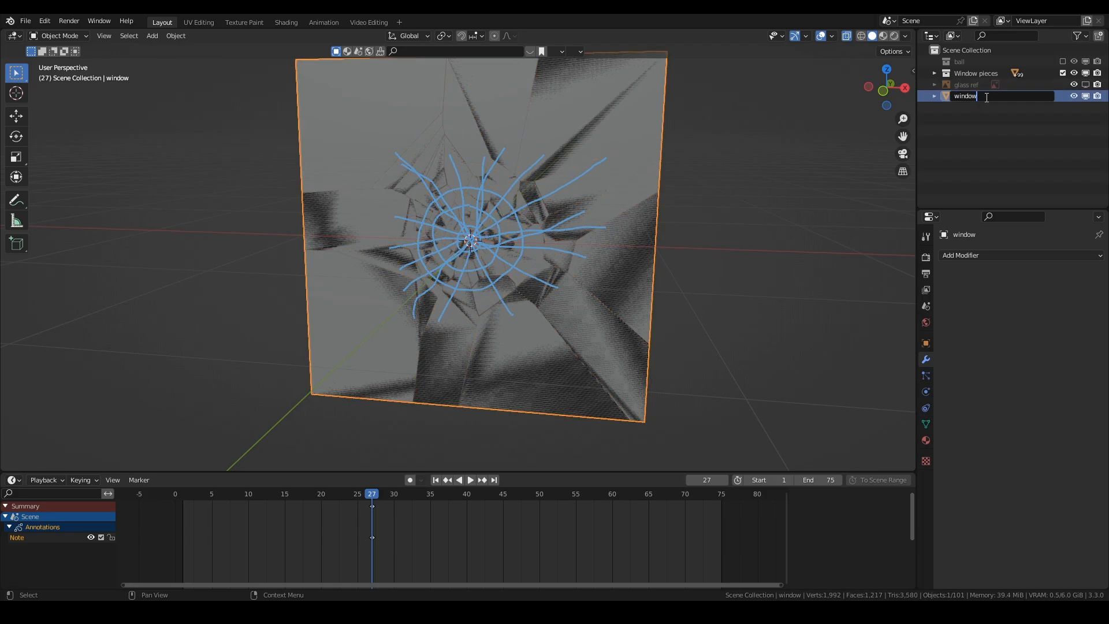
type("intact")
key("Return")
left_click(1086, 97)
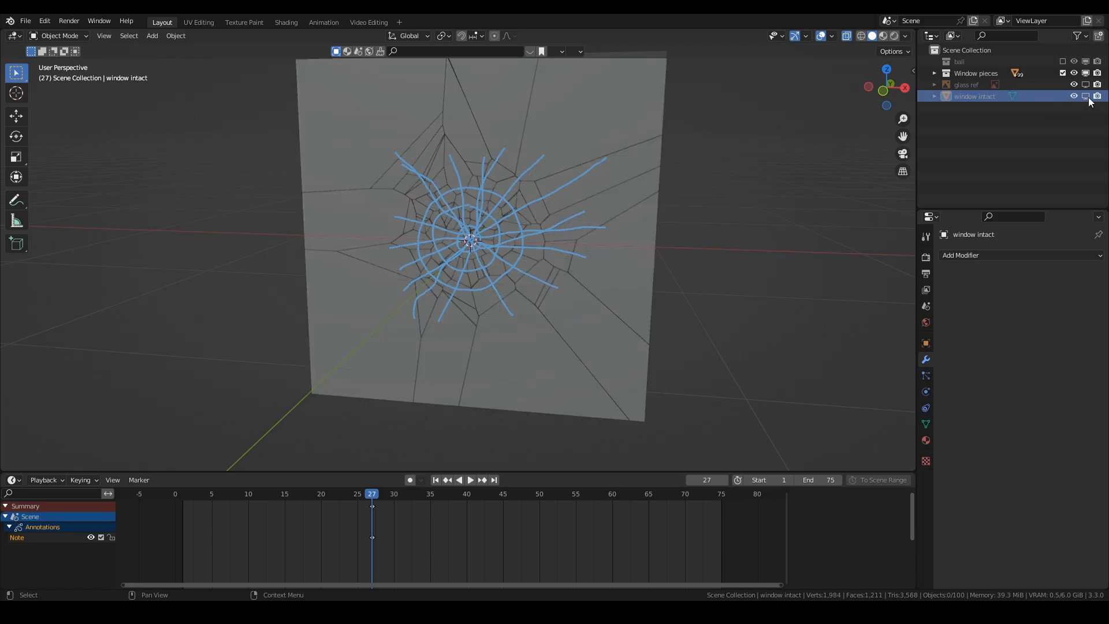
Step: Turn off the display of annotations in the viewport overlays so only the fractured window is shown
left_click(832, 36)
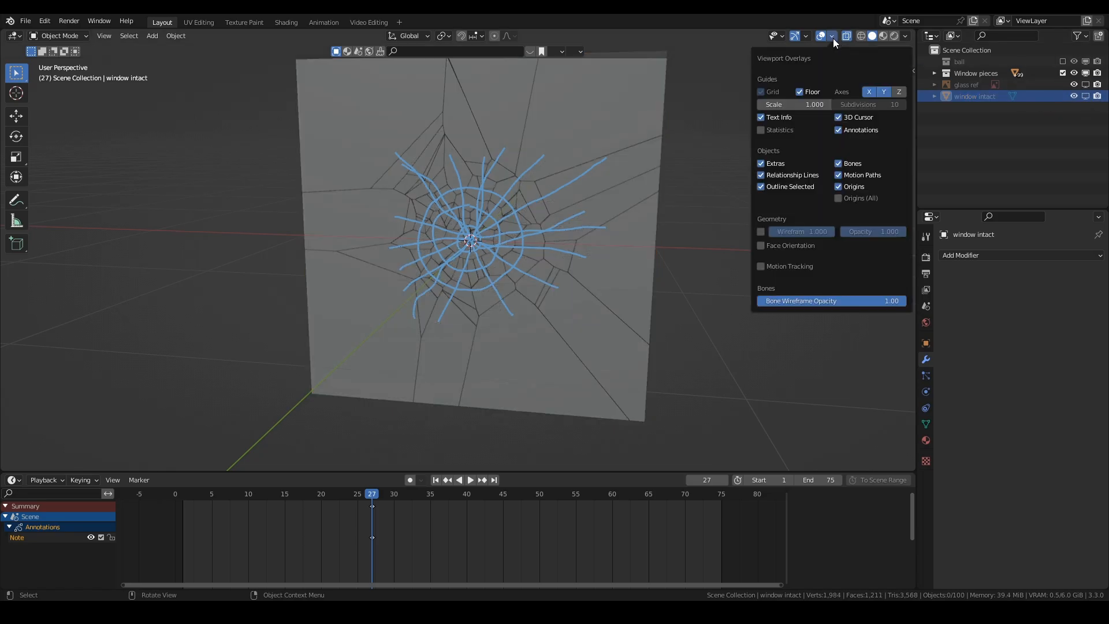
left_click(838, 131)
mouse_move(411, 283)
middle_mouse_down()
mouse_move(485, 259)
mouse_move(486, 220)
middle_mouse_up()
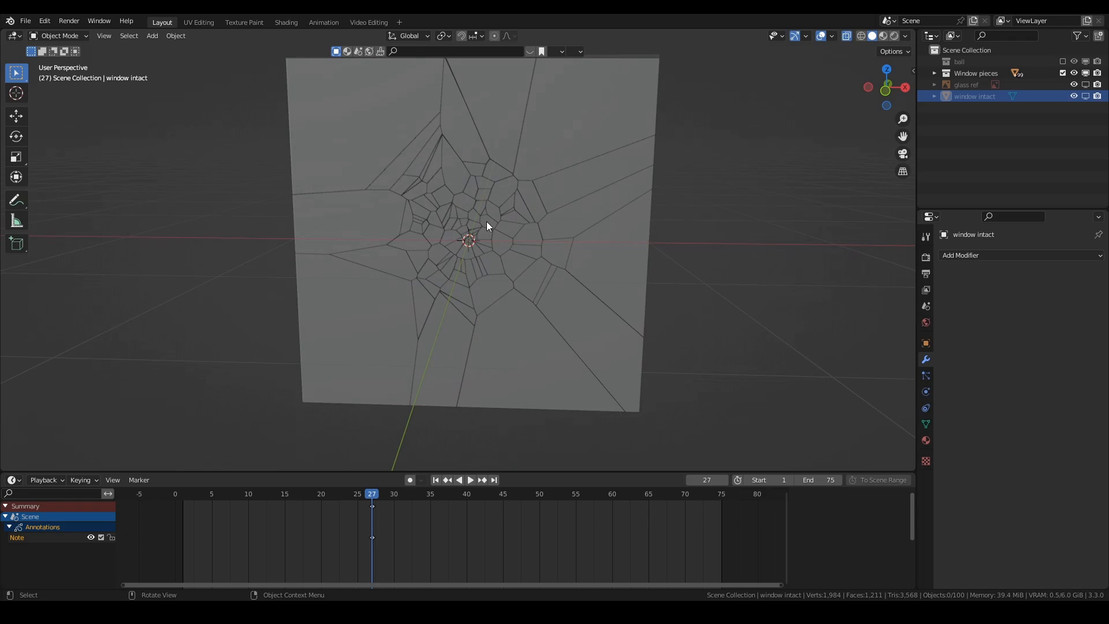
scroll(456, 237, "up", 1)
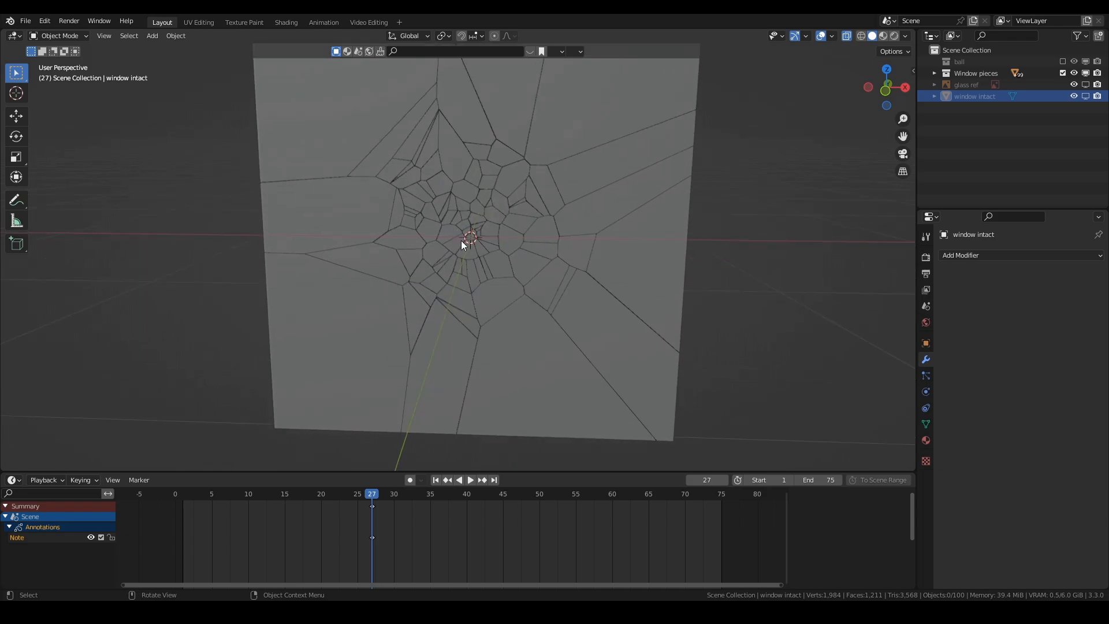
scroll(461, 240, "up", 1)
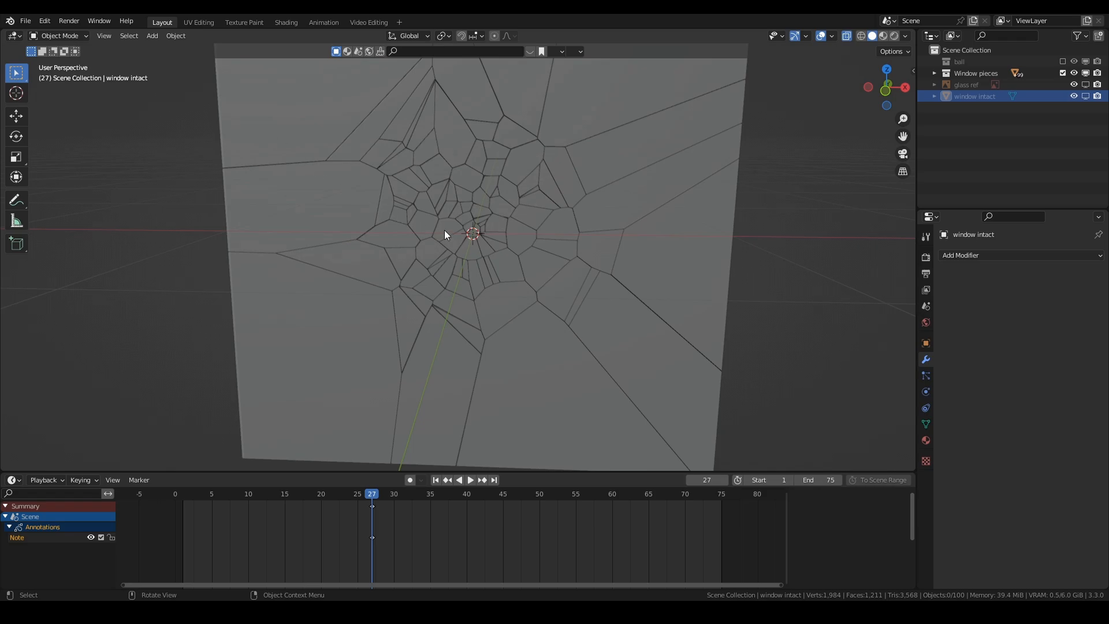
Step: Run Cell Fracture on the shard beside the impact centre with Own Particles and a Source Limit of 5, and delete the original shard
left_click(445, 230)
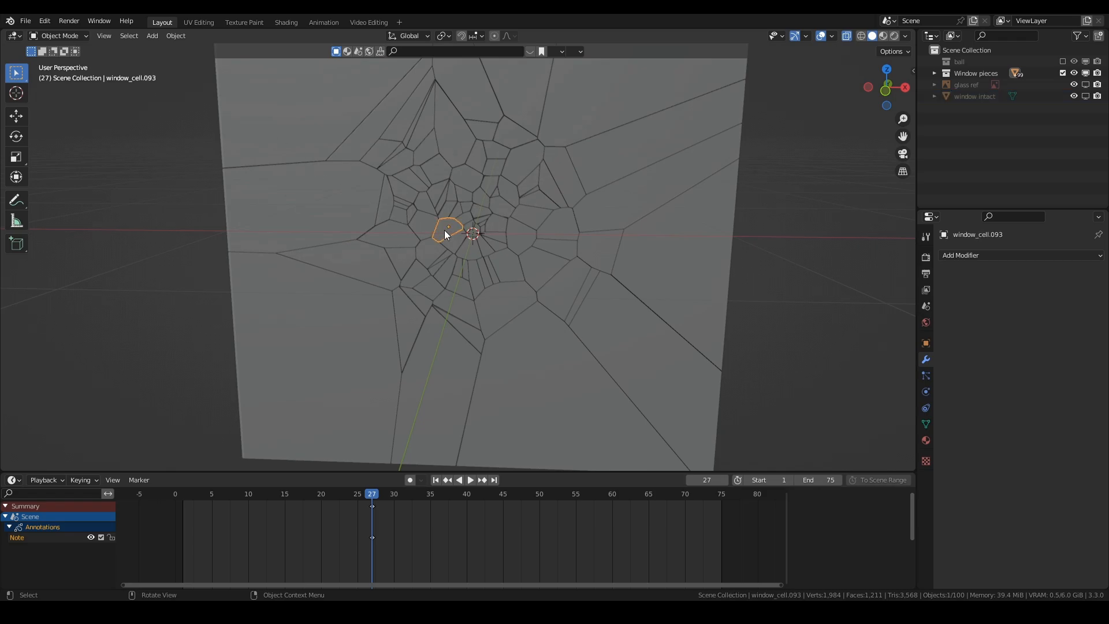
left_click(174, 38)
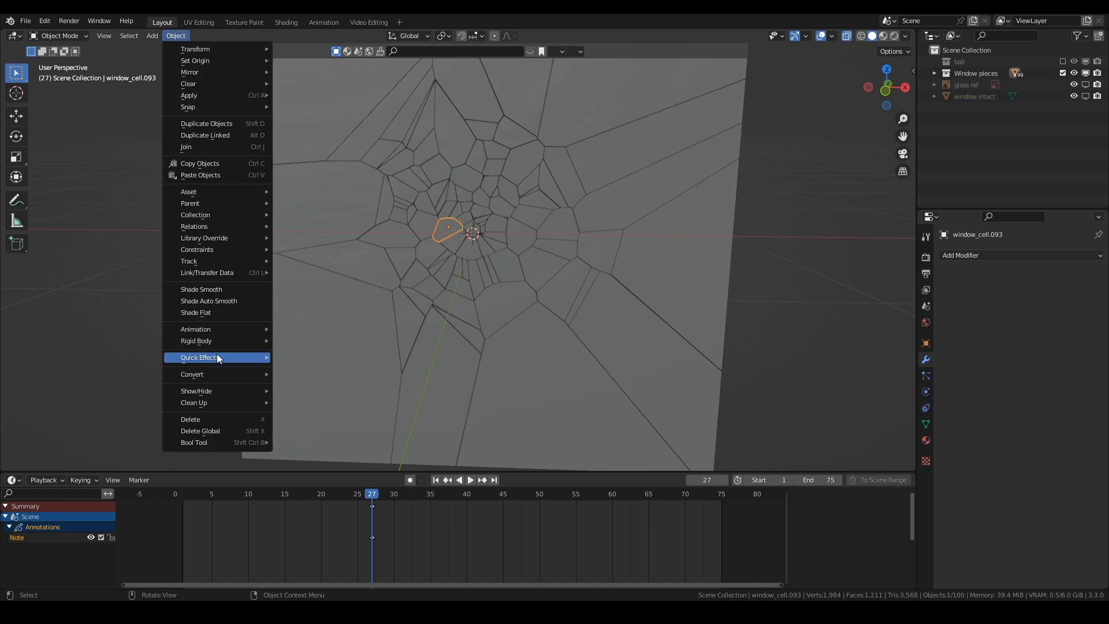
mouse_move(214, 358)
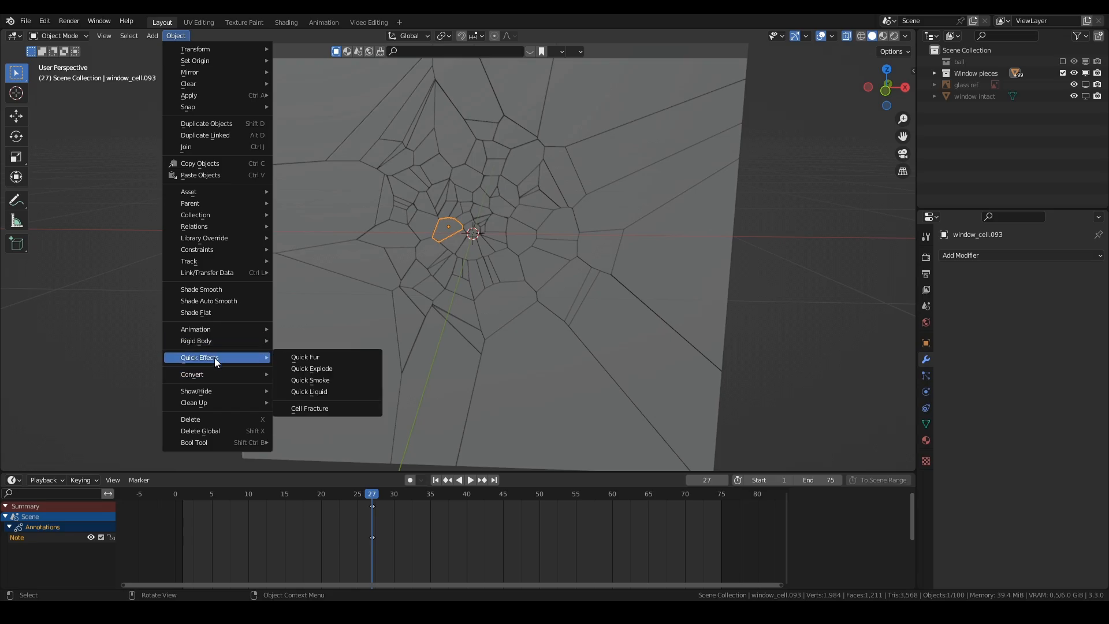
left_click(310, 408)
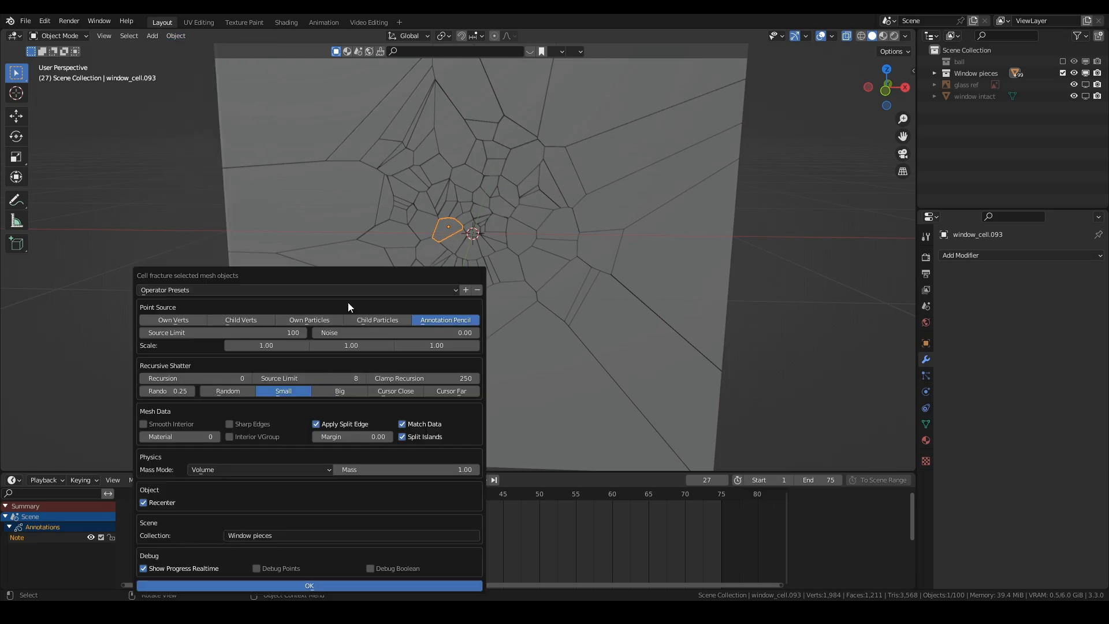
left_click(306, 321)
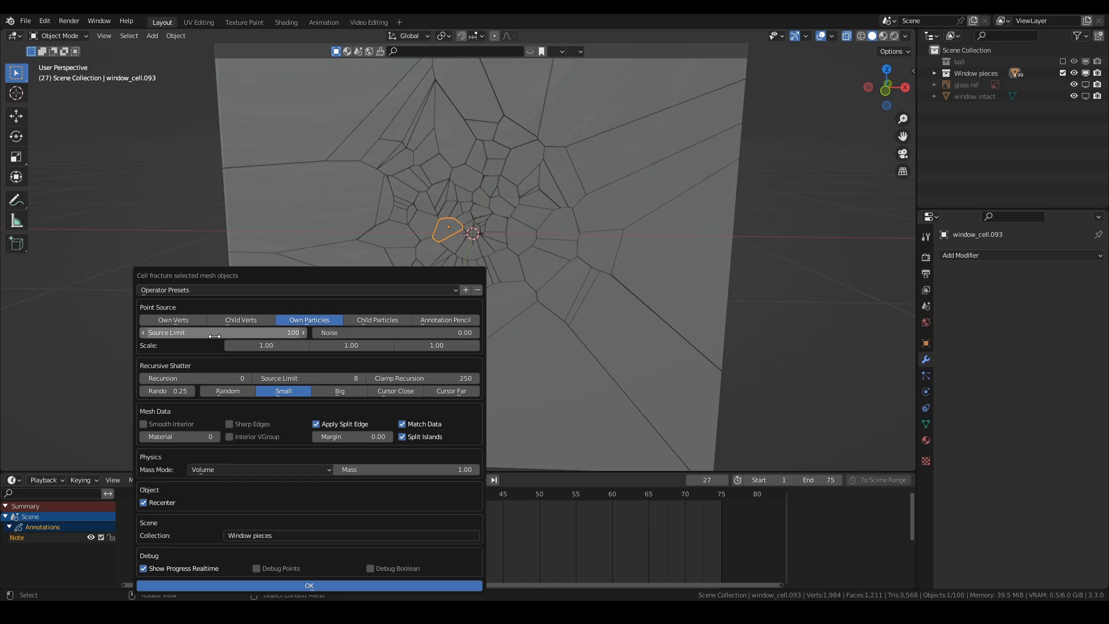
left_click(251, 335)
type("5")
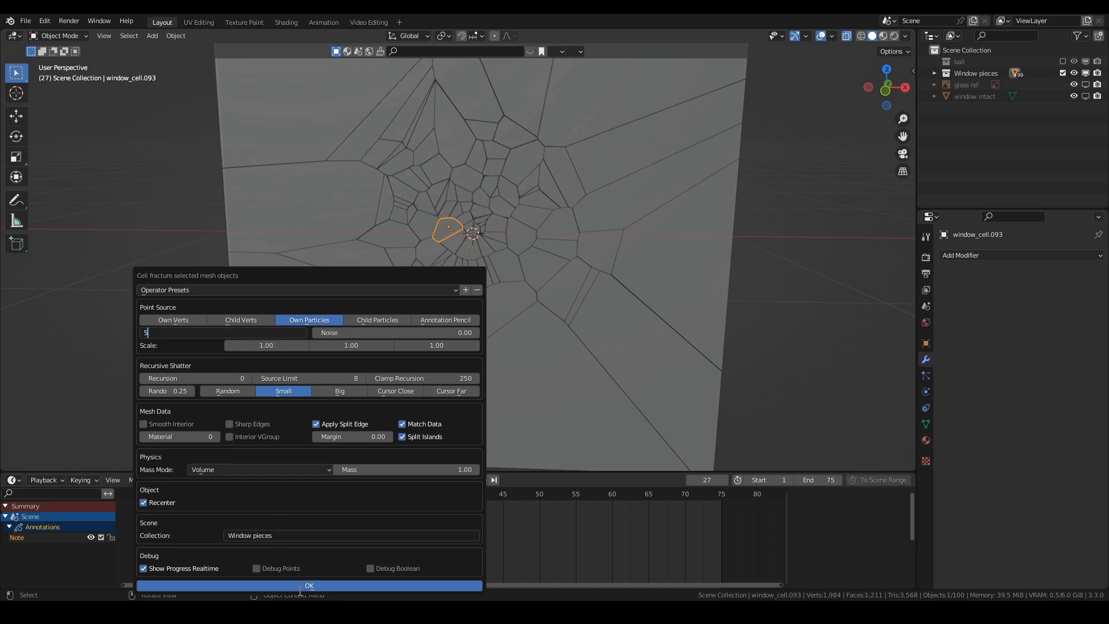
left_click(302, 586)
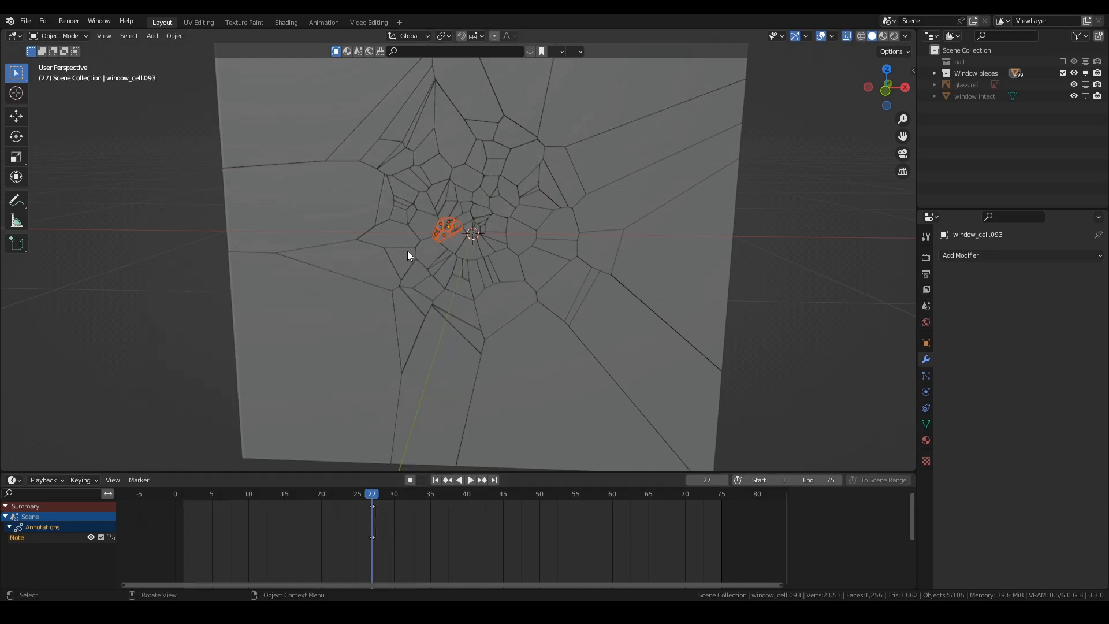
key("x")
left_click(447, 228)
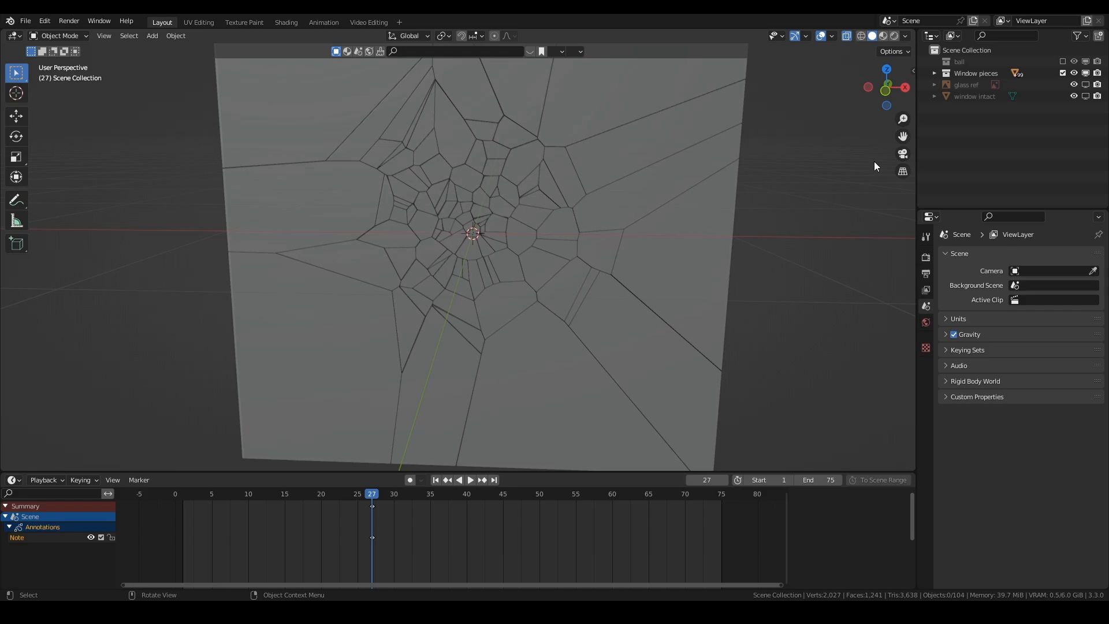
Step: Move the large outer shards around the window's border into a new collection named "Window pieces passive"
scroll(371, 112, "down", 3)
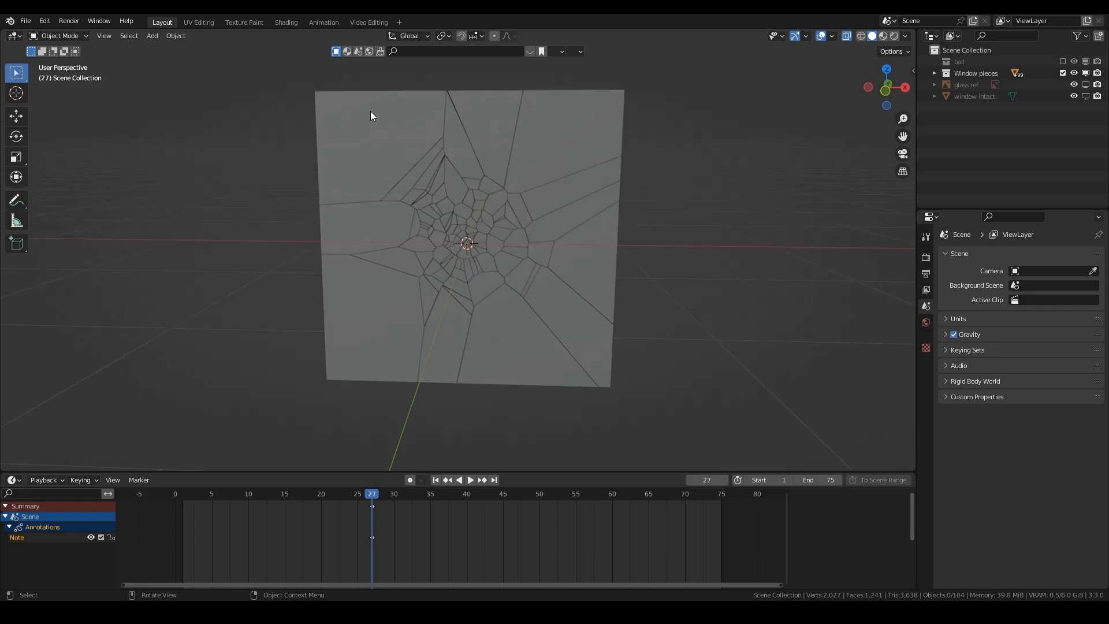
left_click(370, 111)
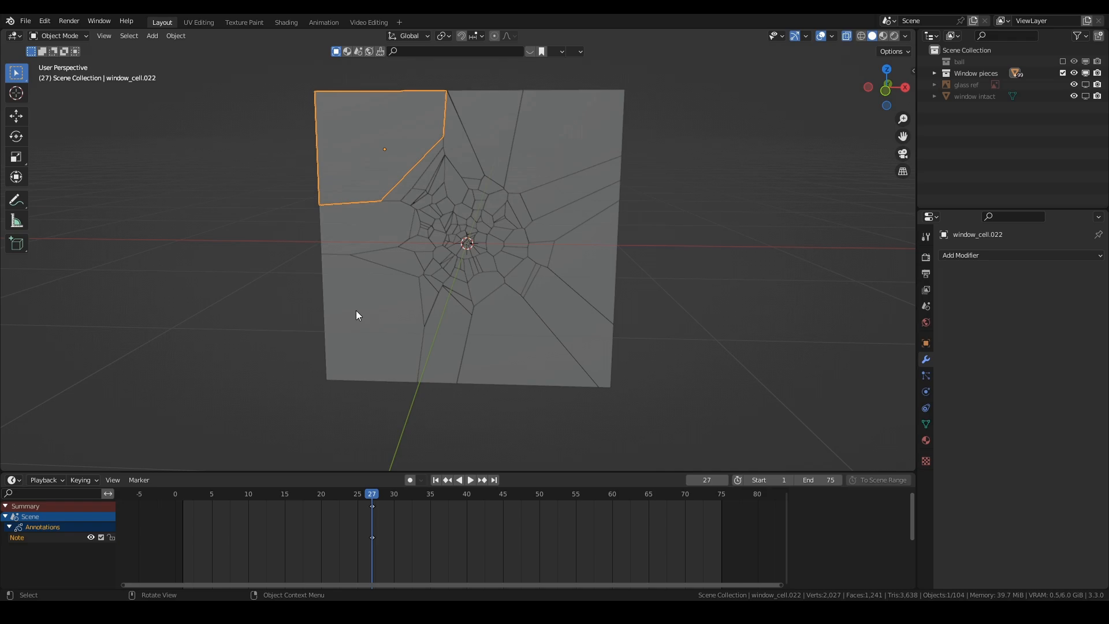
left_click(464, 139, "shift")
left_click(478, 122, "shift")
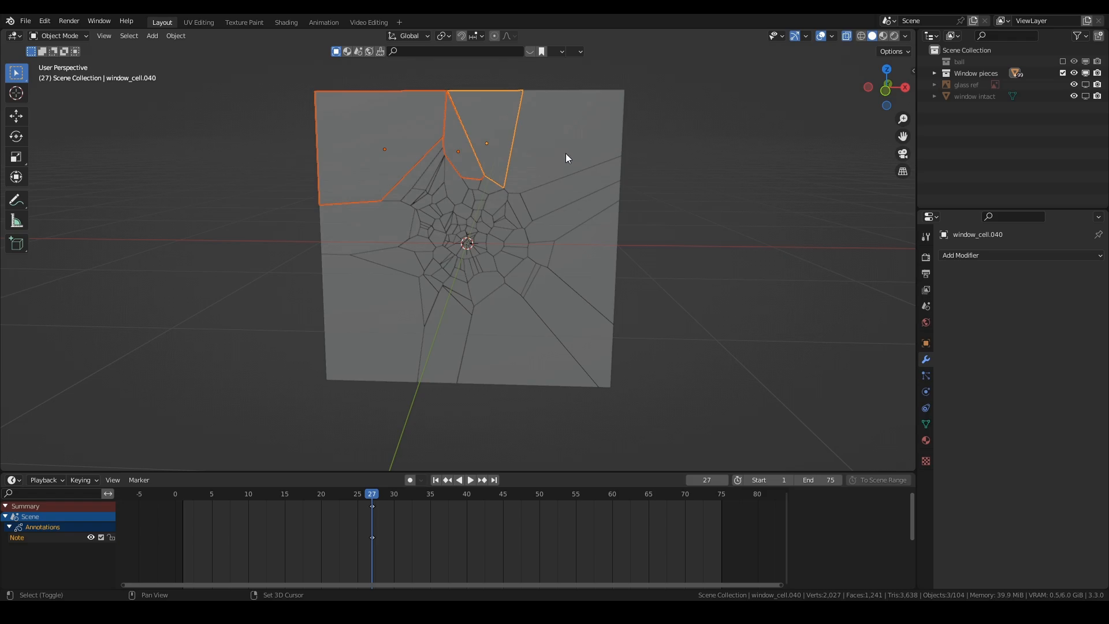
left_click_drag(589, 164, 569, 268, "shift")
left_click(508, 341, "shift")
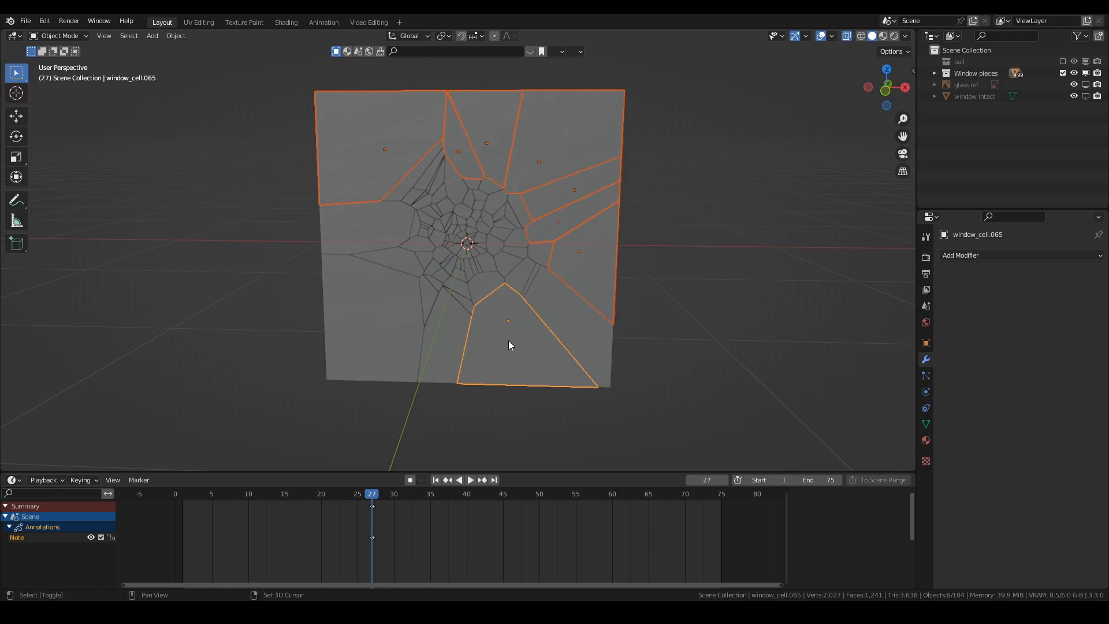
left_click(572, 330, "shift")
left_click(439, 342, "shift")
left_click(374, 341, "shift")
left_click(347, 234, "shift")
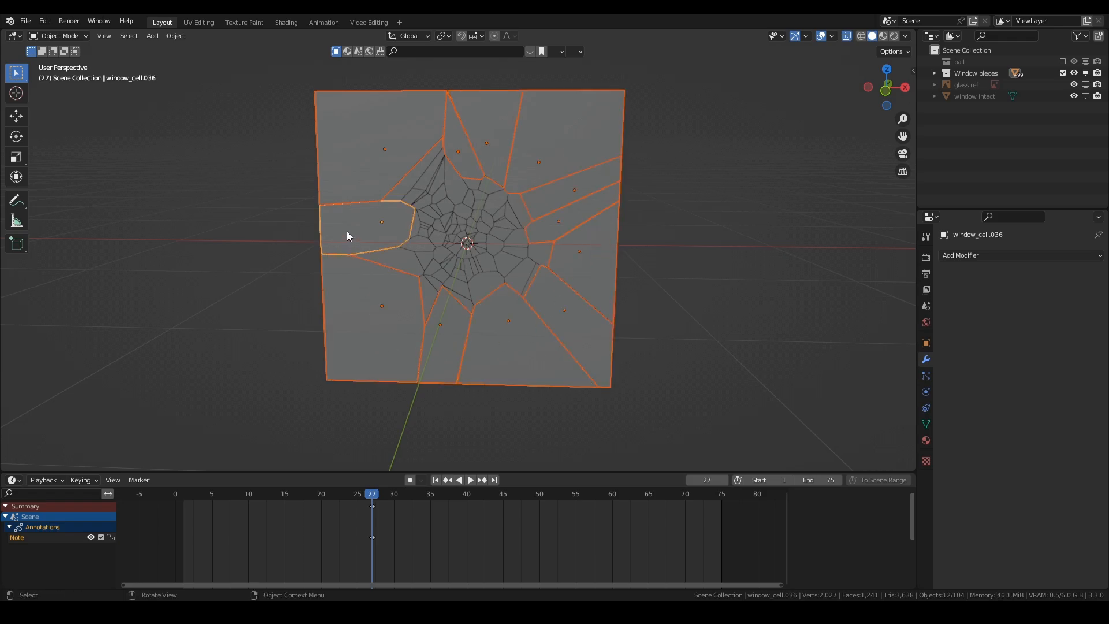
key("m")
left_click(347, 231)
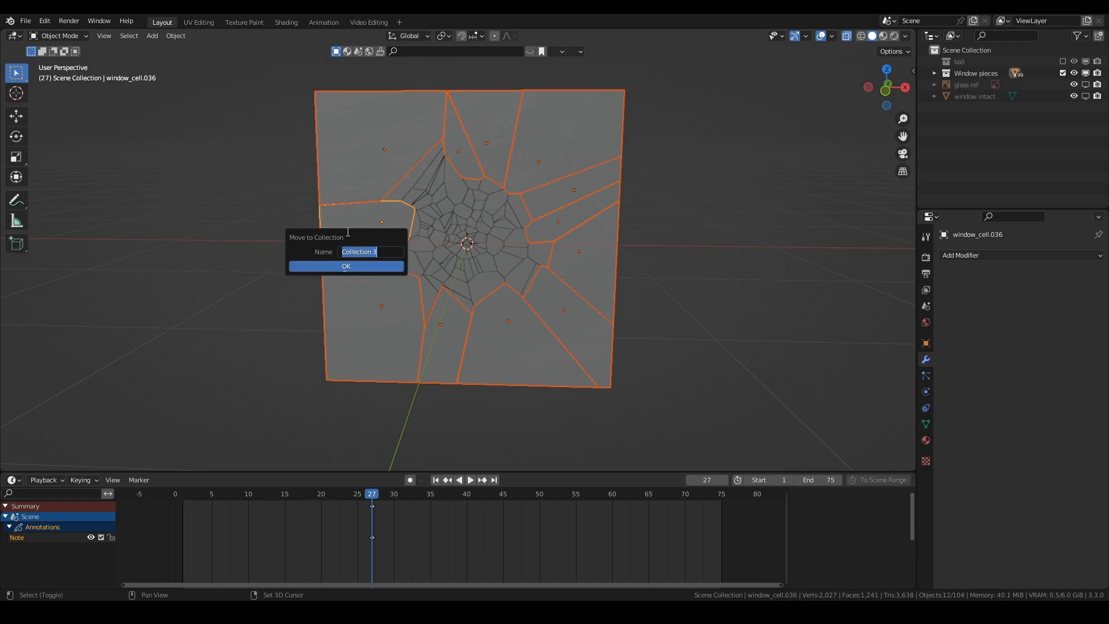
type("Window pieces")
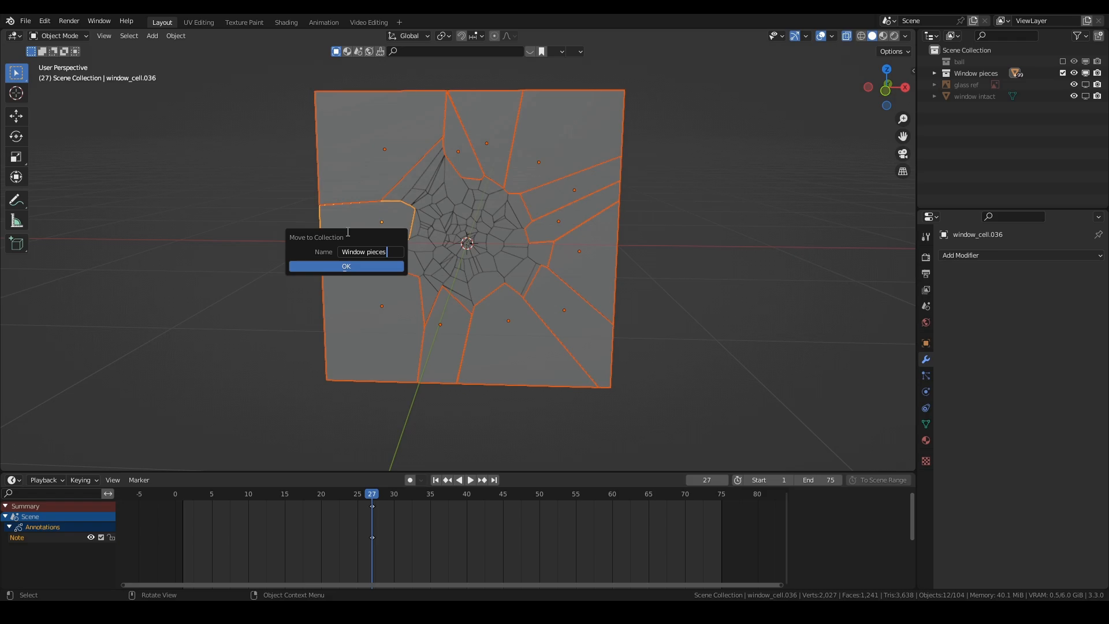
type(" passive")
key("Return")
key("Return")
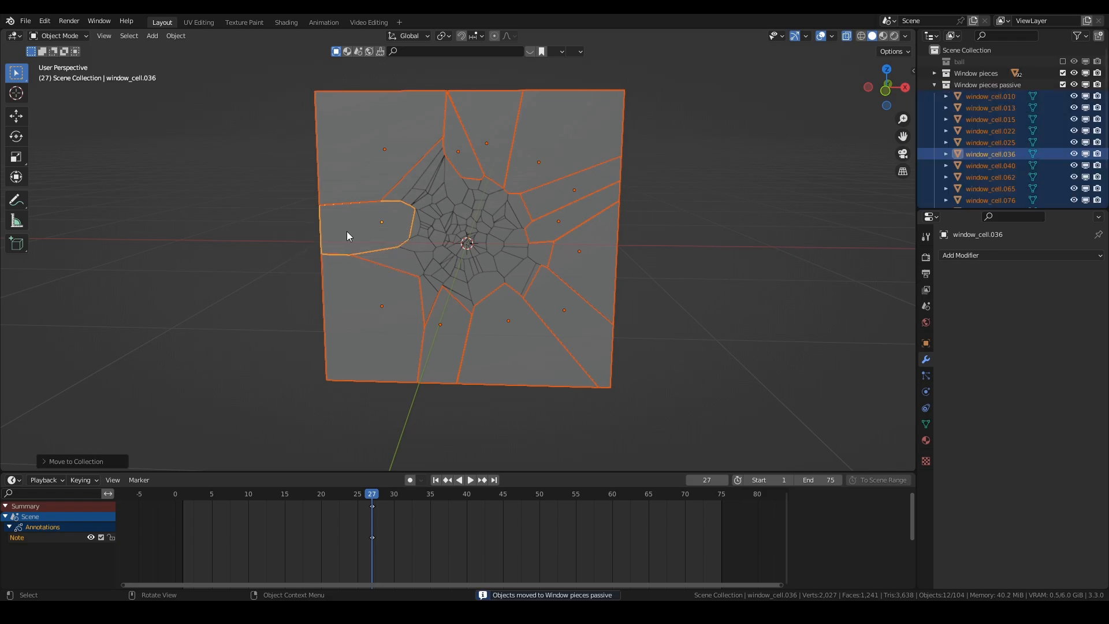
Step: Collapse the "Window pieces passive" collection, hide it in the viewports, and re-enable the ball collection
left_click(935, 85)
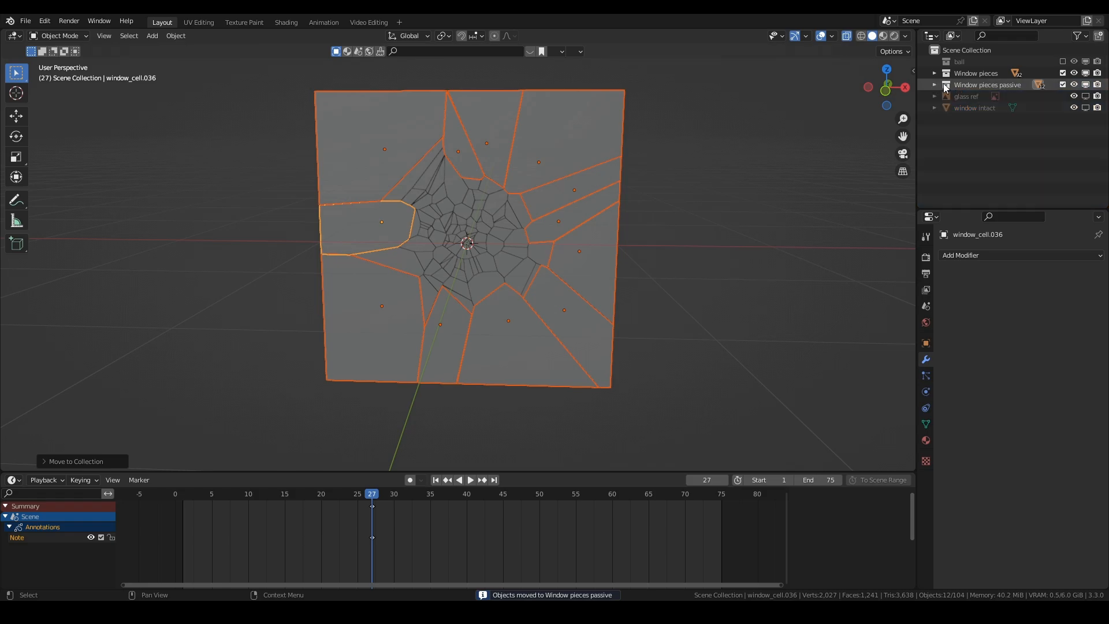
left_click(1086, 85)
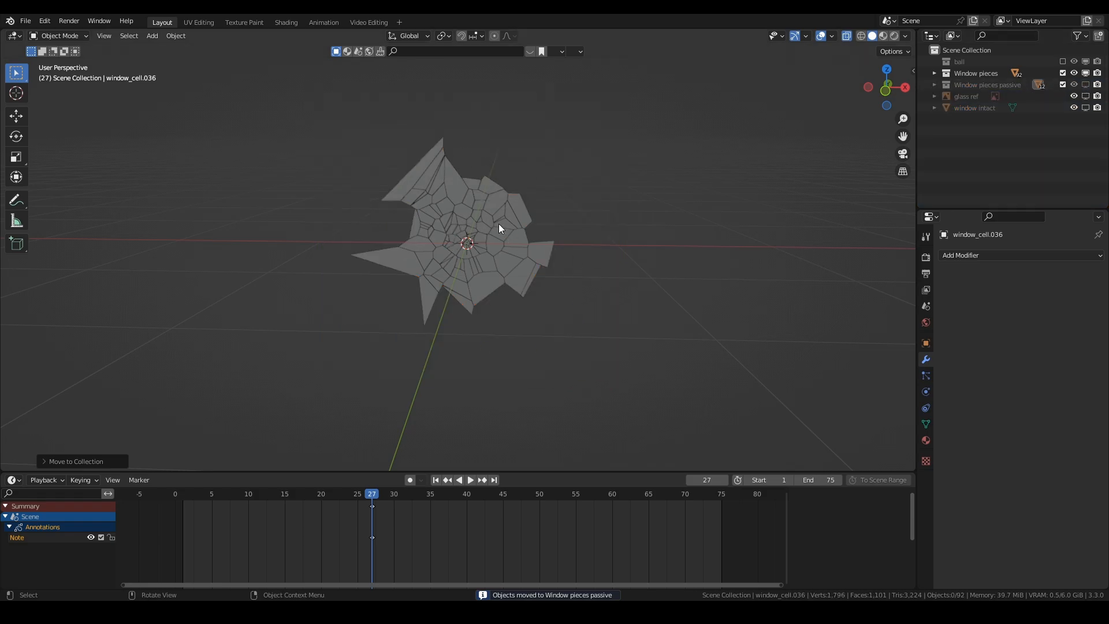
left_click(1063, 62)
Step: Play and scrub the ball animation to check where it passes through the central shards, ending at frame 1
middle_click_drag(628, 280, 572, 295)
key("space")
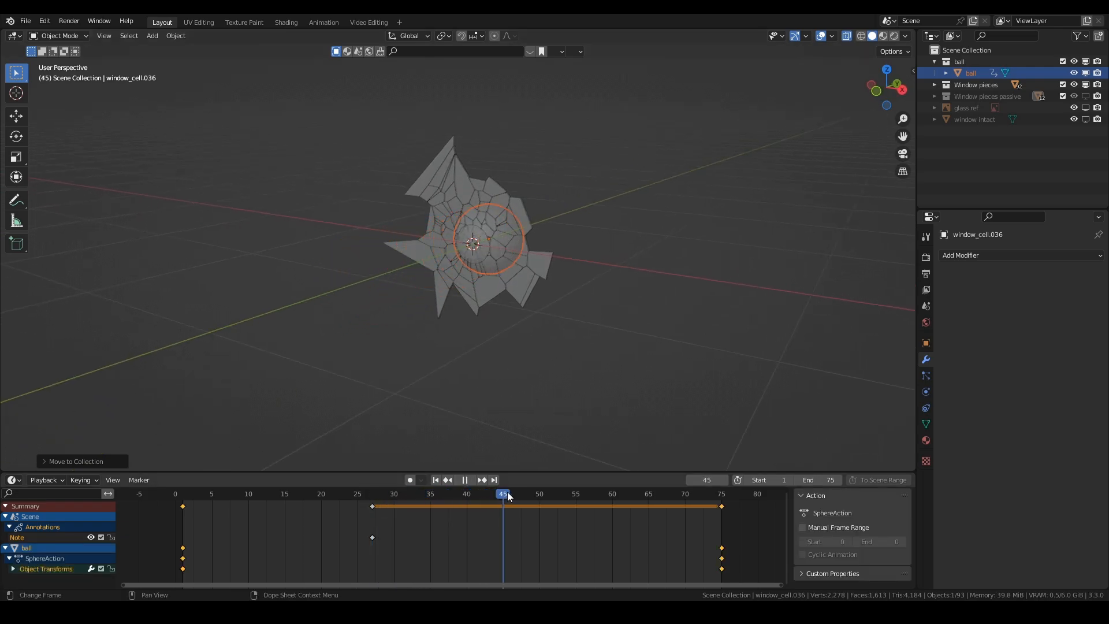
mouse_move(507, 491)
left_mouse_down()
mouse_move(476, 498)
mouse_move(488, 495)
left_mouse_up()
mouse_move(448, 197)
middle_mouse_down()
mouse_move(452, 207)
mouse_move(451, 181)
middle_mouse_up()
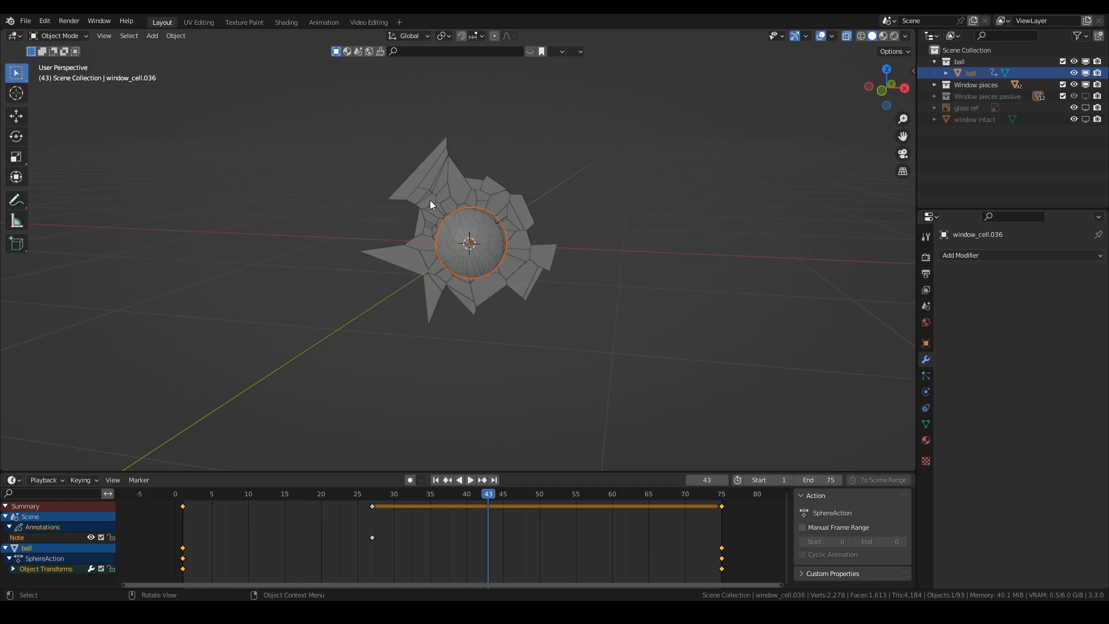
left_click_drag(487, 493, 184, 512)
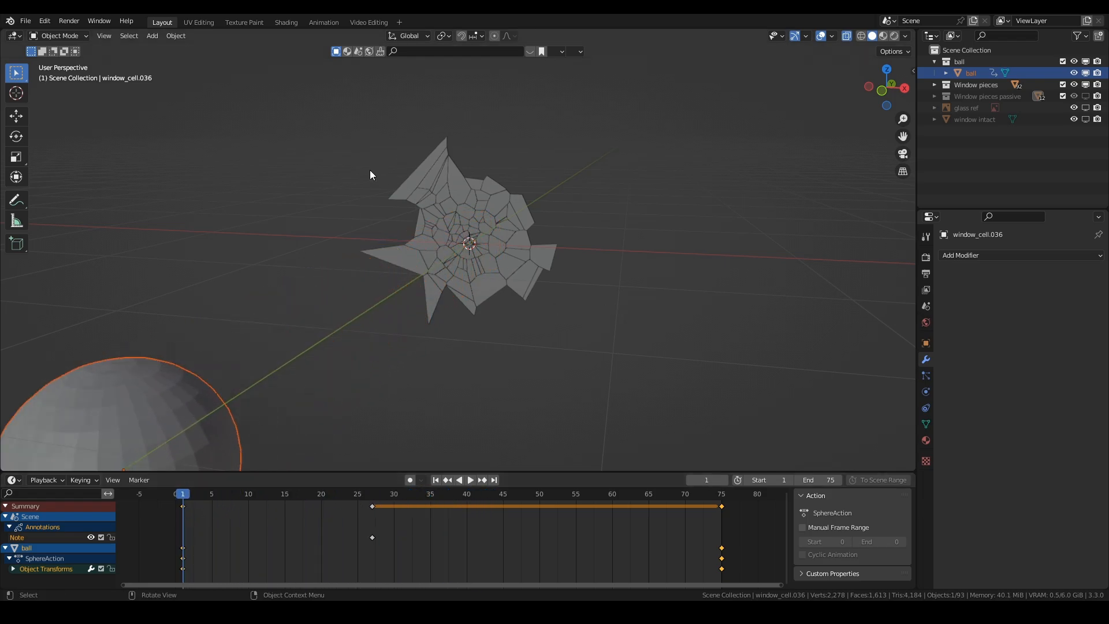
Step: Add a passive rigid body to the ball and enable its Animated setting
left_click(155, 402)
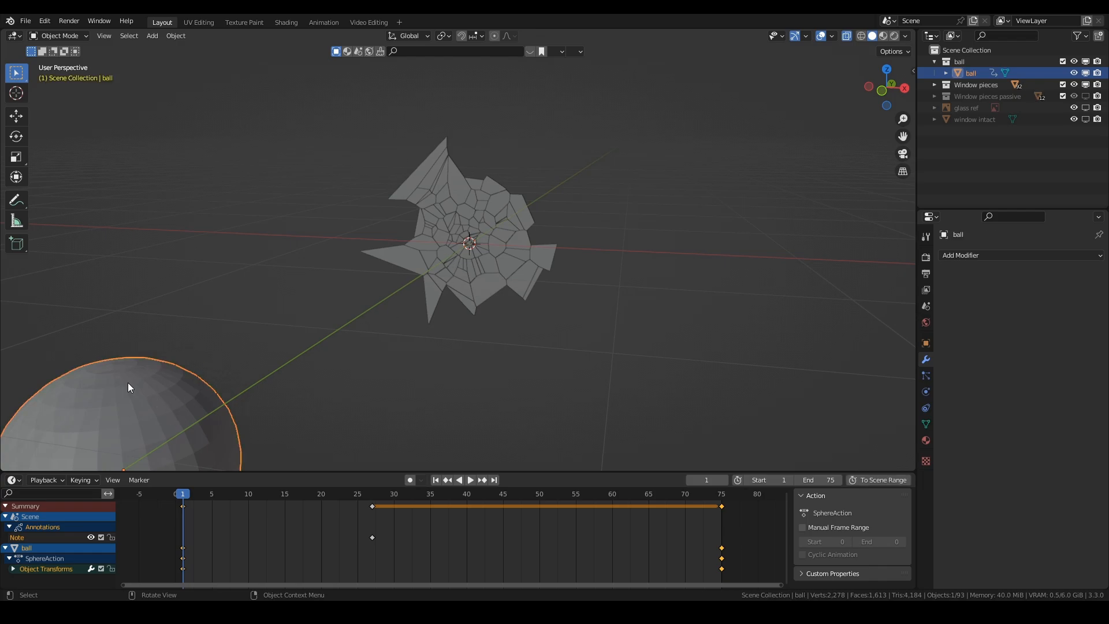
left_click(172, 36)
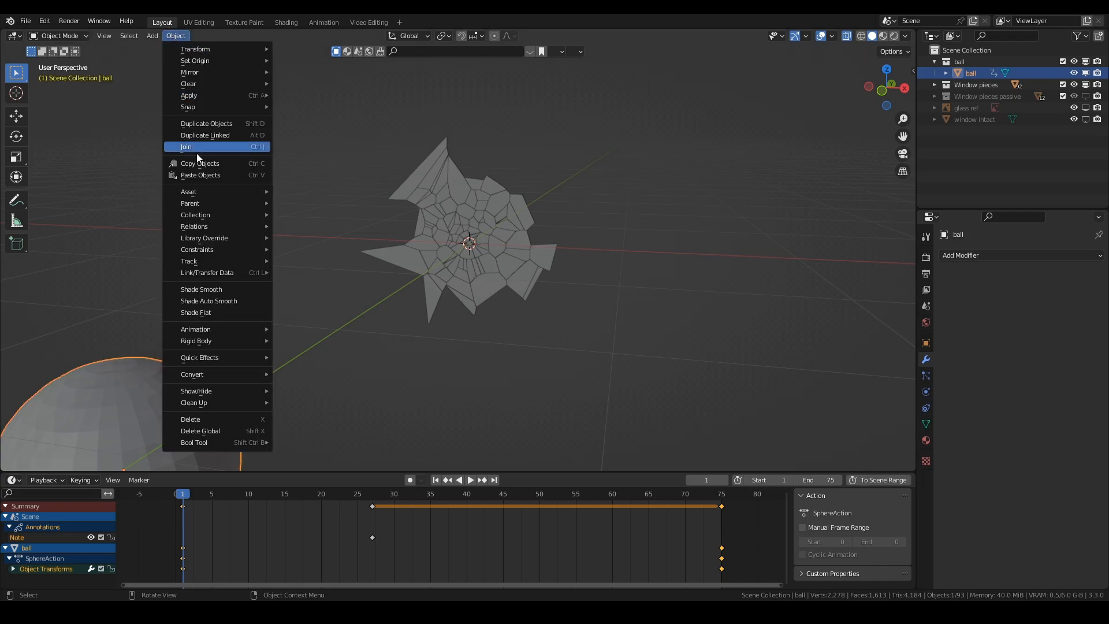
mouse_move(233, 341)
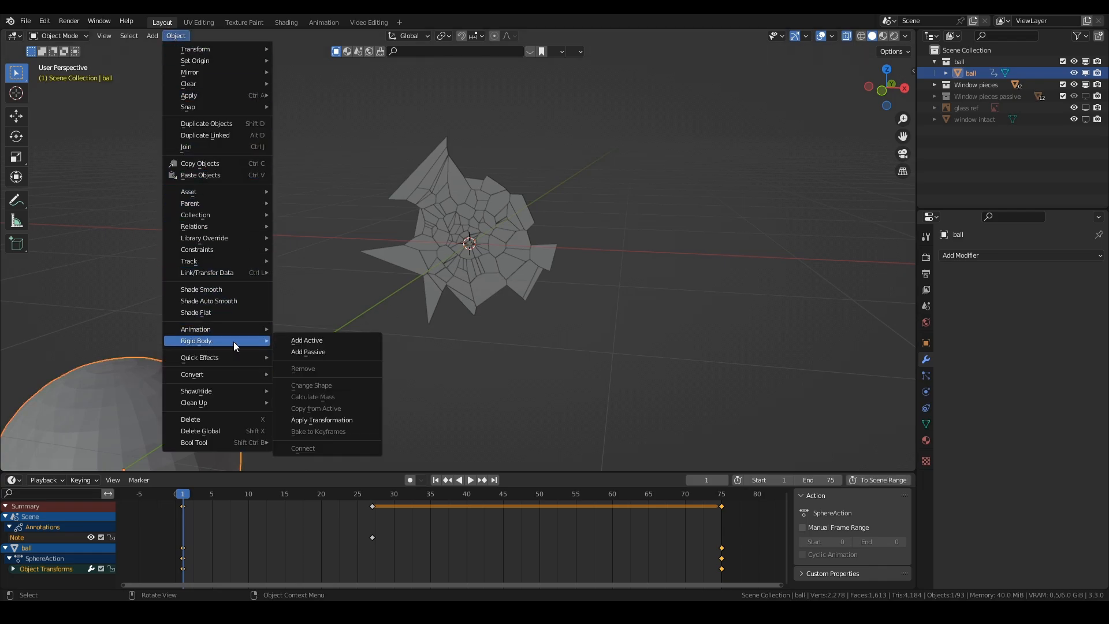
left_click(312, 352)
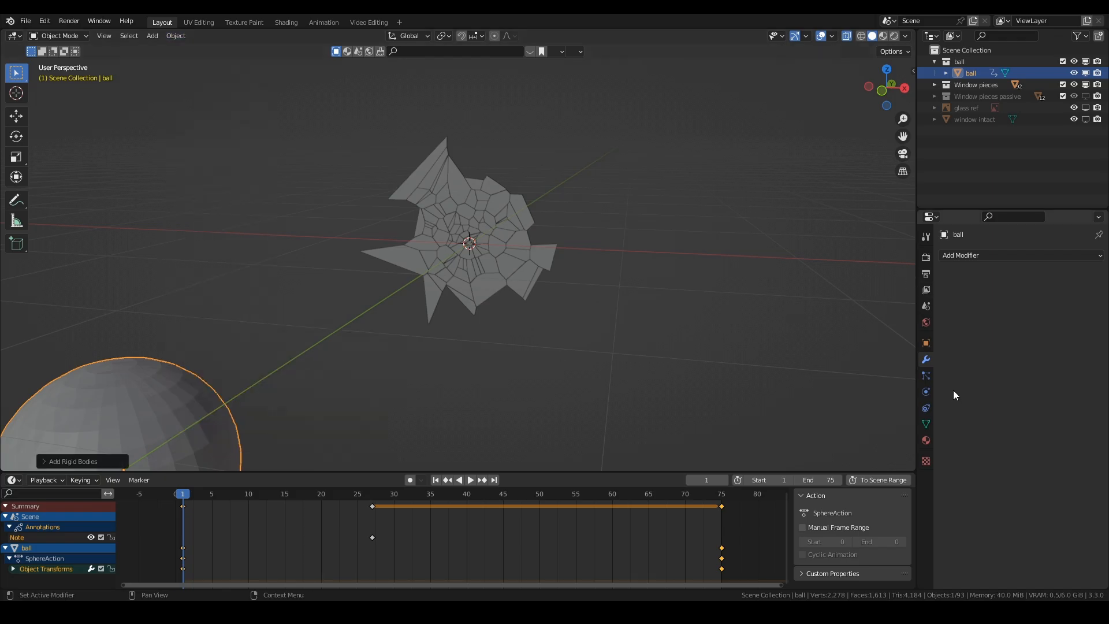
left_click(926, 392)
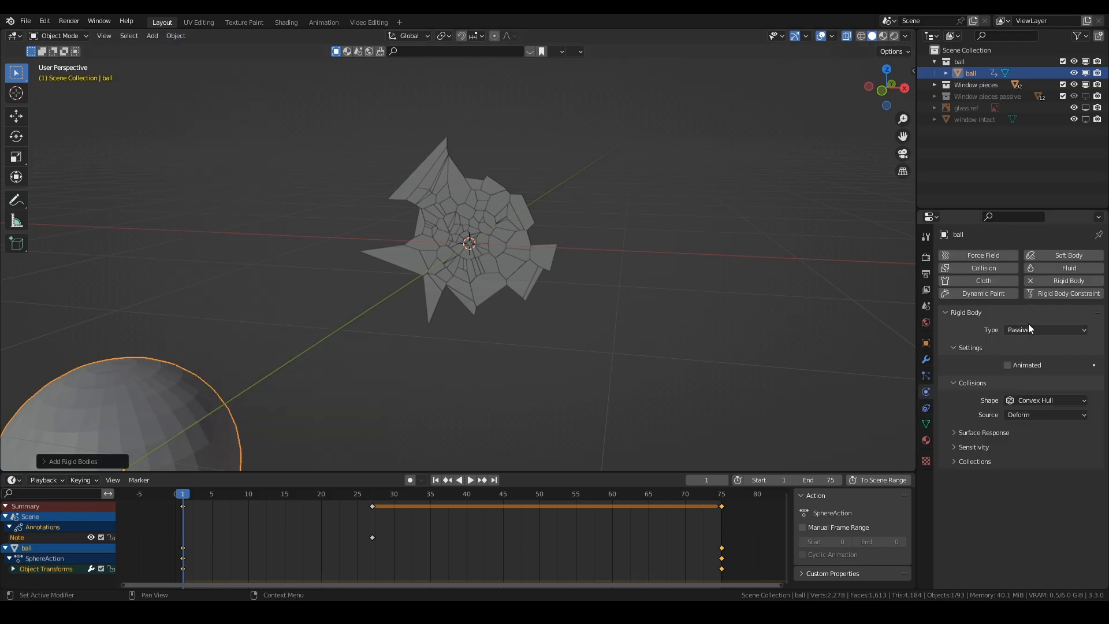
left_click(1009, 365)
Step: Hide the ball in the viewports and add active rigid bodies to all visible central window shards
left_click(1086, 73)
left_click_drag(327, 129, 597, 327)
left_click(543, 255, "shift")
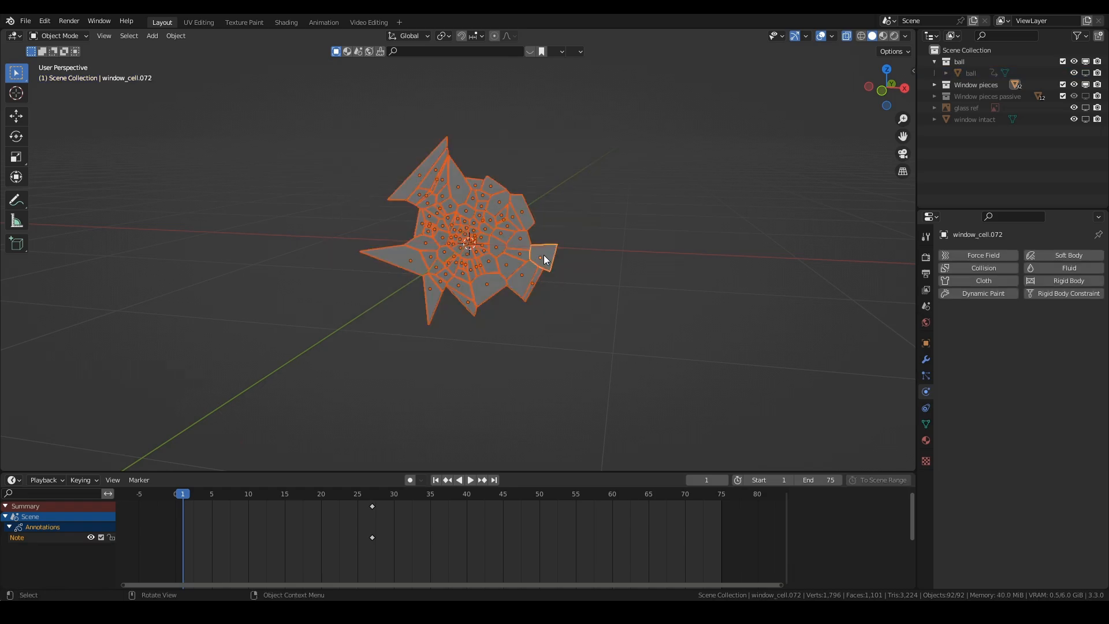
left_click(171, 36)
mouse_move(244, 341)
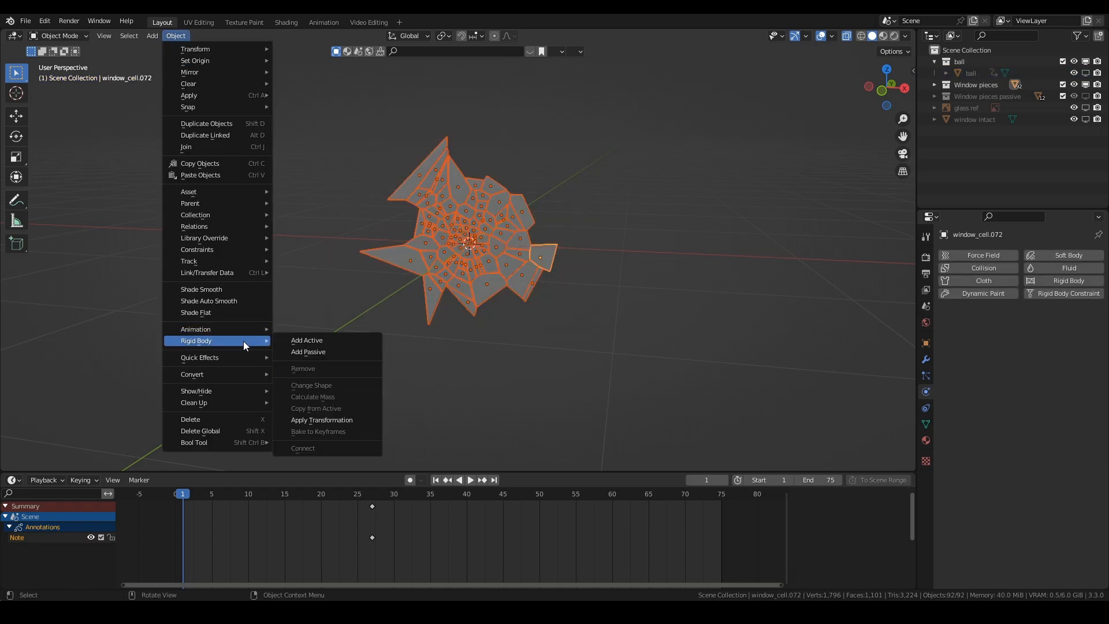
left_click(344, 344)
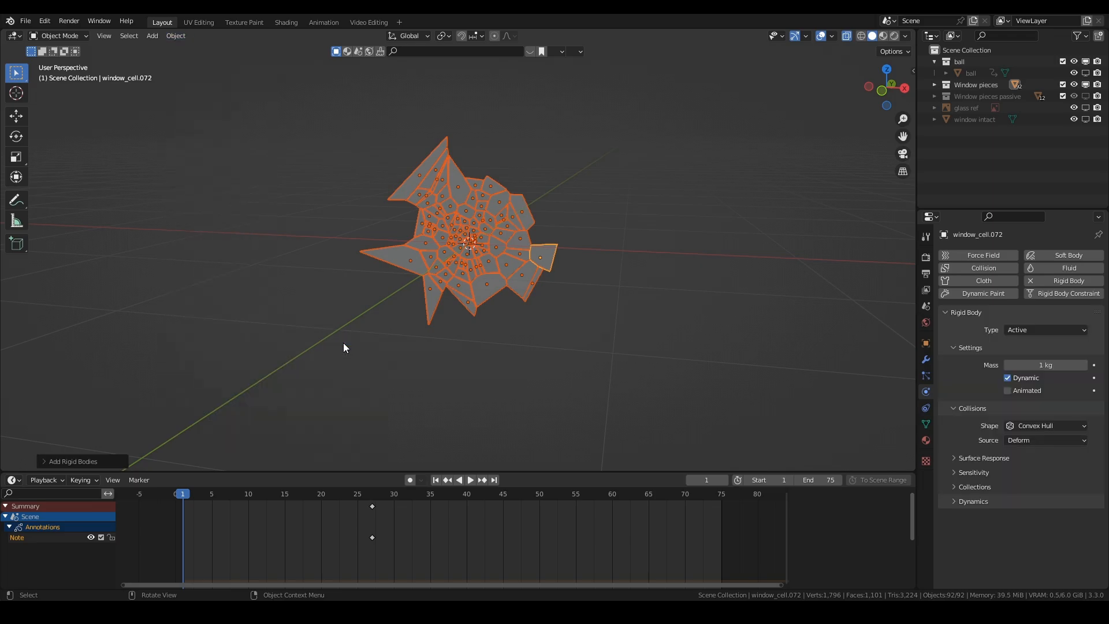
Step: Play the rigid body simulation from frame 1 to check how the shards move, and return to the first frame
mouse_move(182, 497)
left_mouse_down()
mouse_move(373, 498)
mouse_move(185, 508)
left_mouse_up()
key("space")
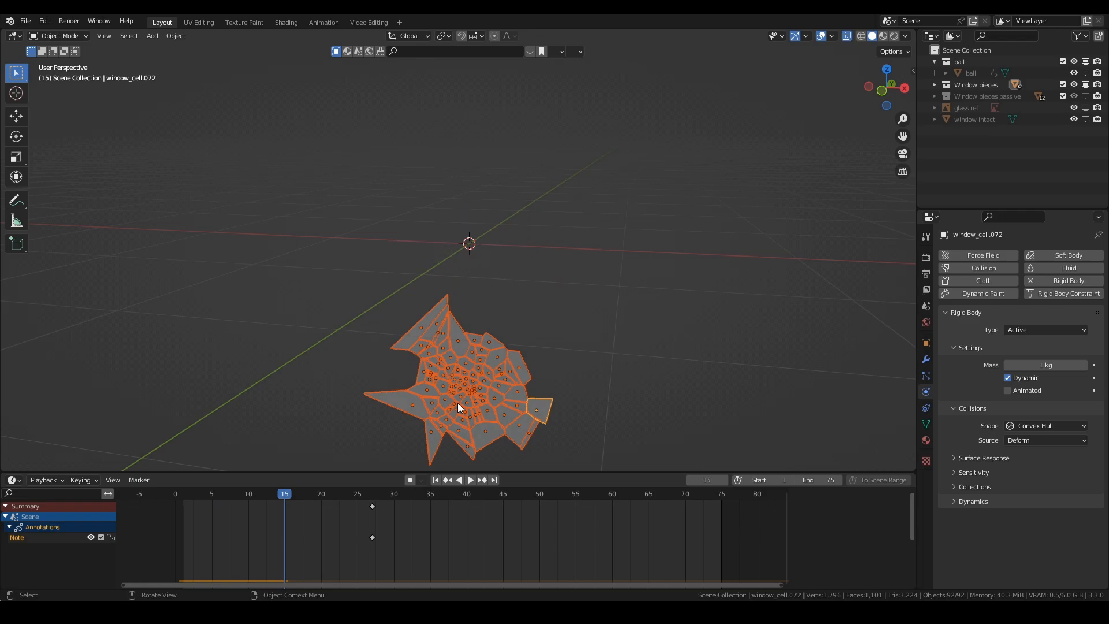
left_click(436, 480)
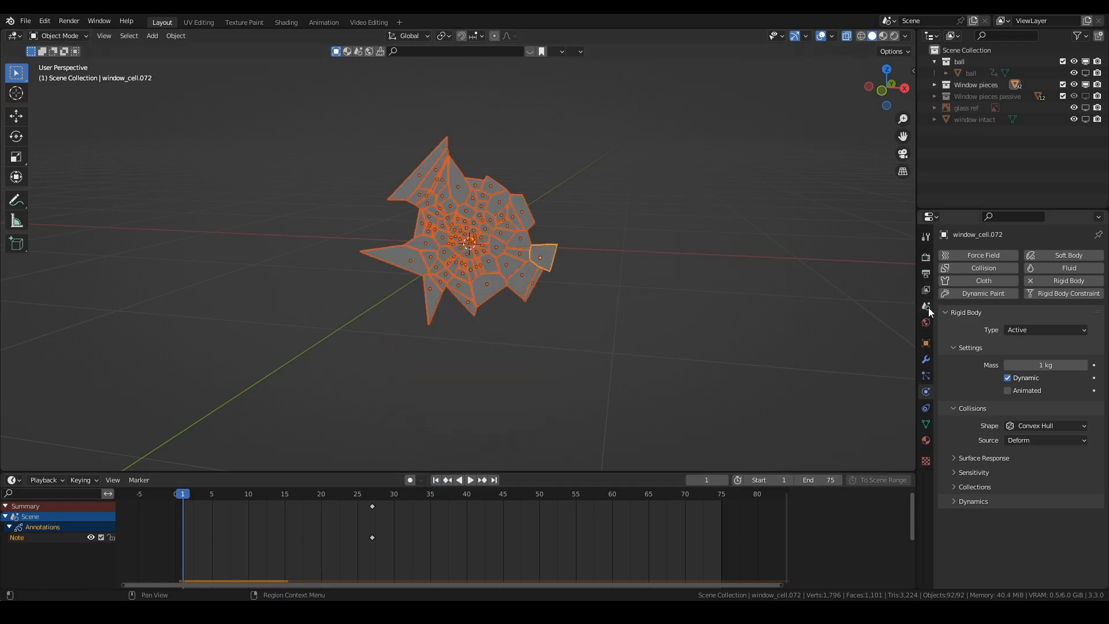
Step: Show the Window pieces passive collection in the viewports and add passive rigid bodies to all of its shards
left_click(1086, 97)
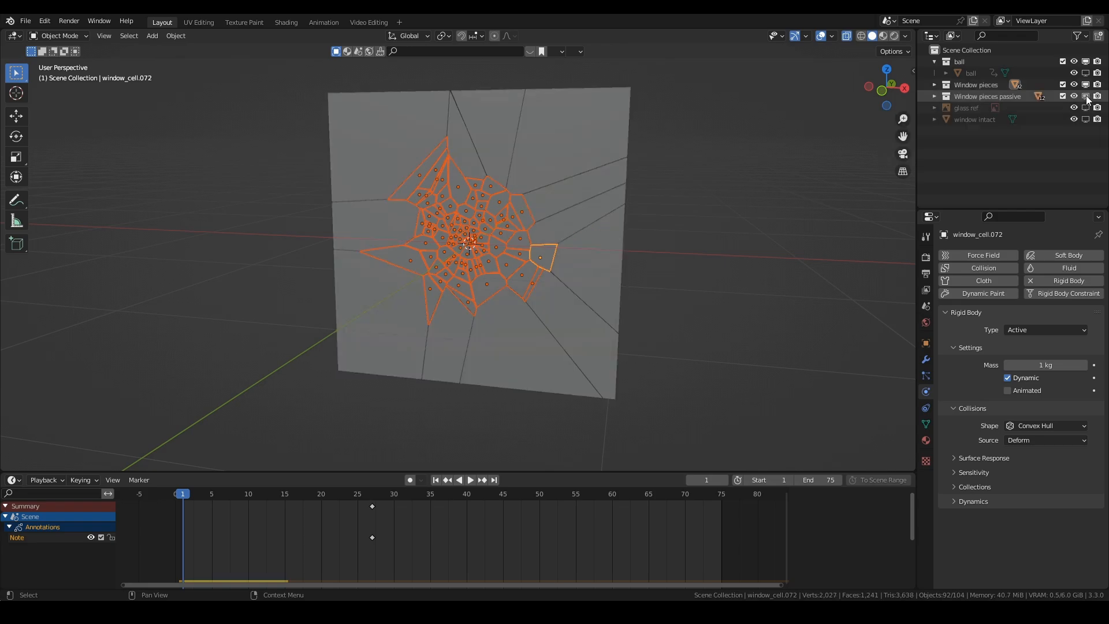
left_click(934, 96)
left_click(987, 113)
scroll(987, 113, "down", 3)
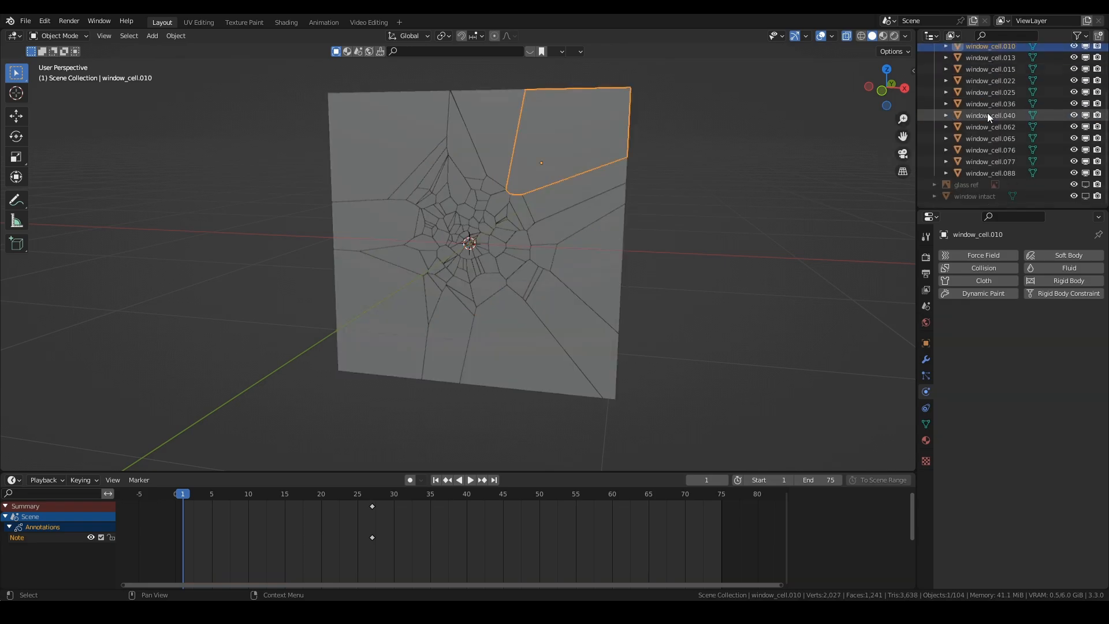
left_click(998, 170, "shift")
left_click(177, 36)
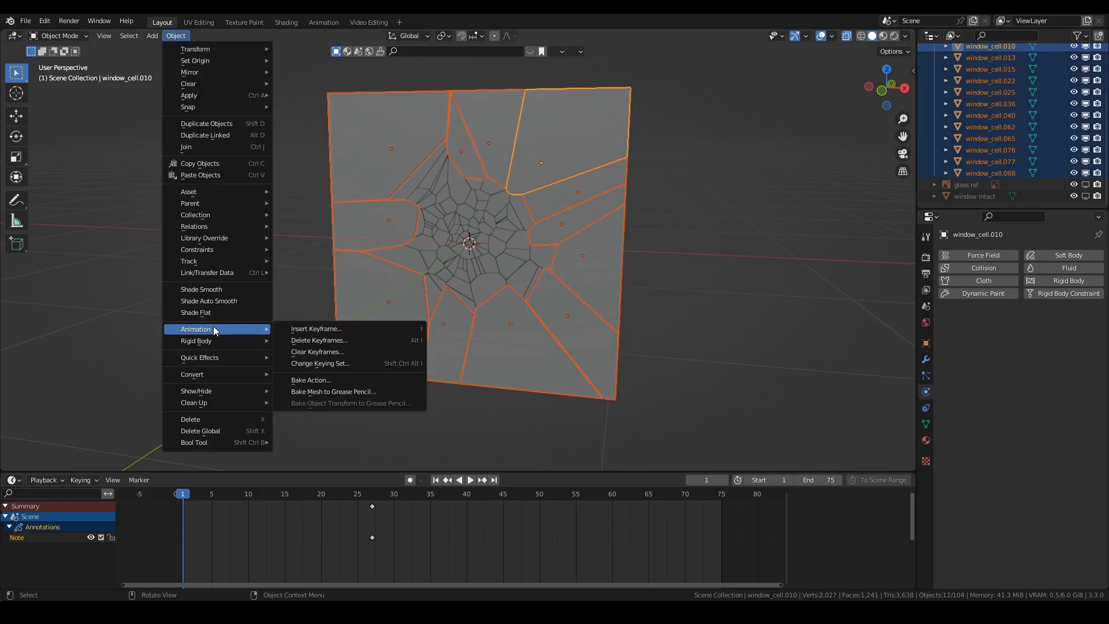
mouse_move(213, 342)
left_click(326, 352)
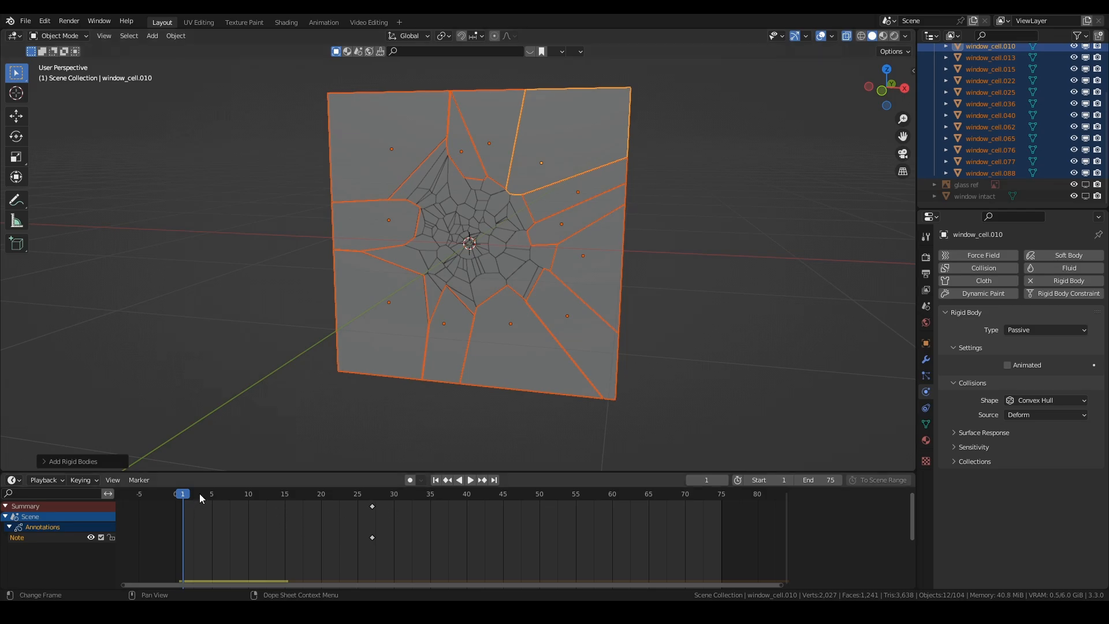
Step: Play the simulation with the outer shards passive to check how the window breaks, and return to the first frame
key("space")
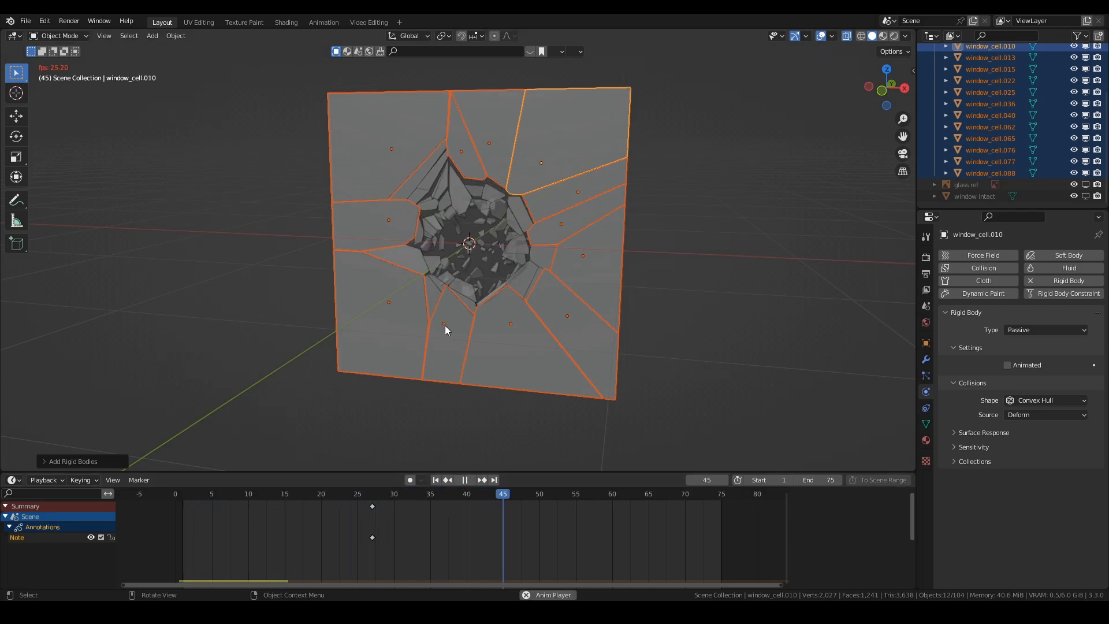
key("space")
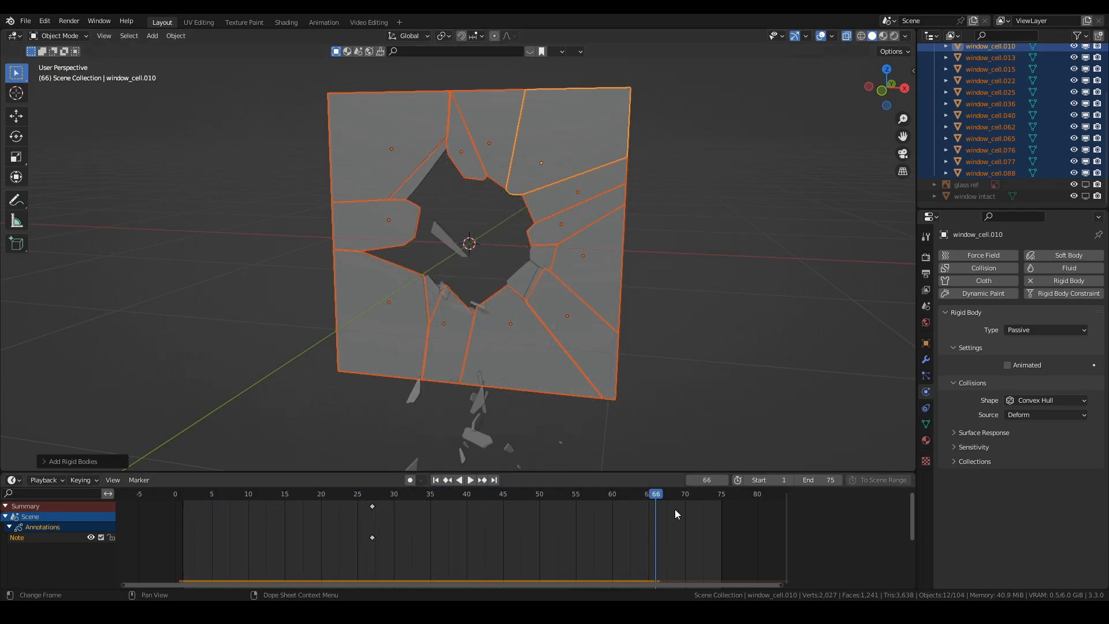
left_click(437, 480)
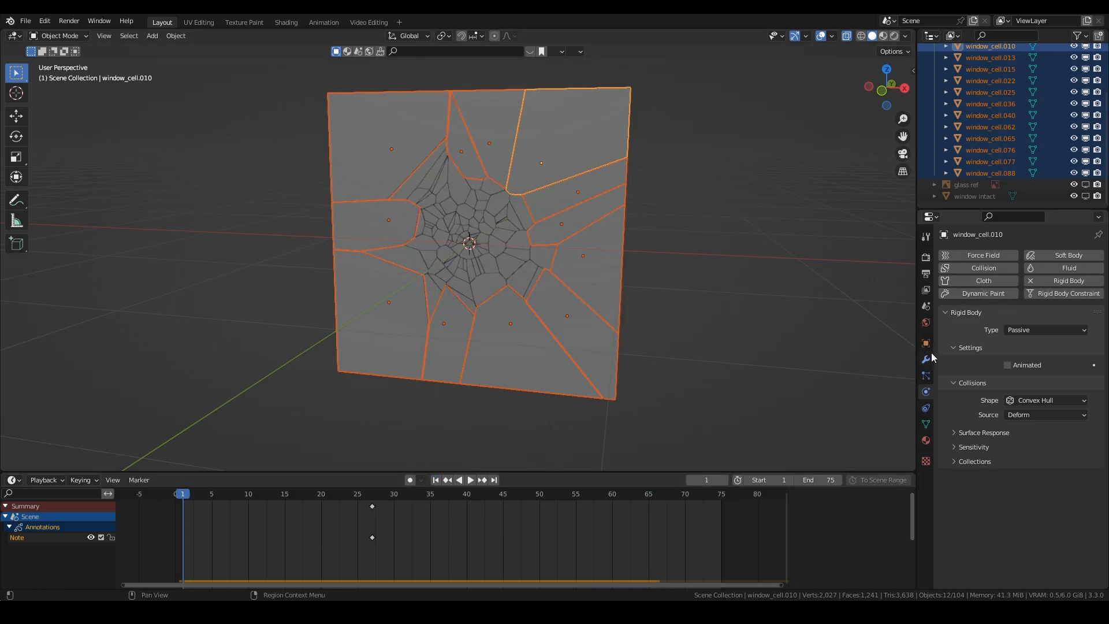
Step: Disable the scene's gravity, play the simulation and scrub to frame 64 to inspect the flying shards from the side
left_click(925, 306)
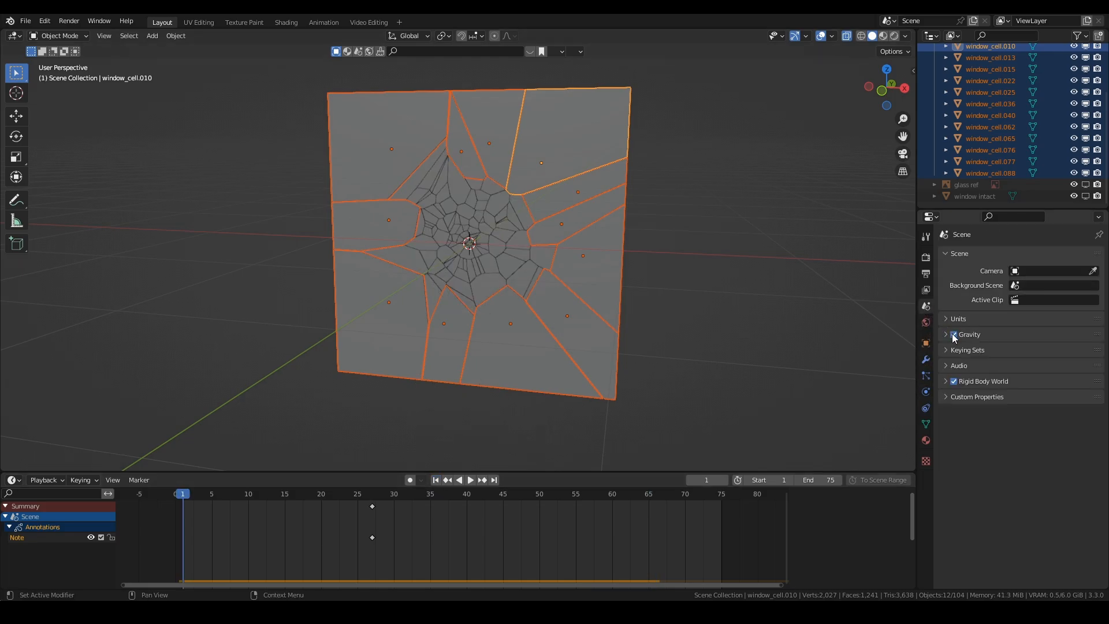
key("space")
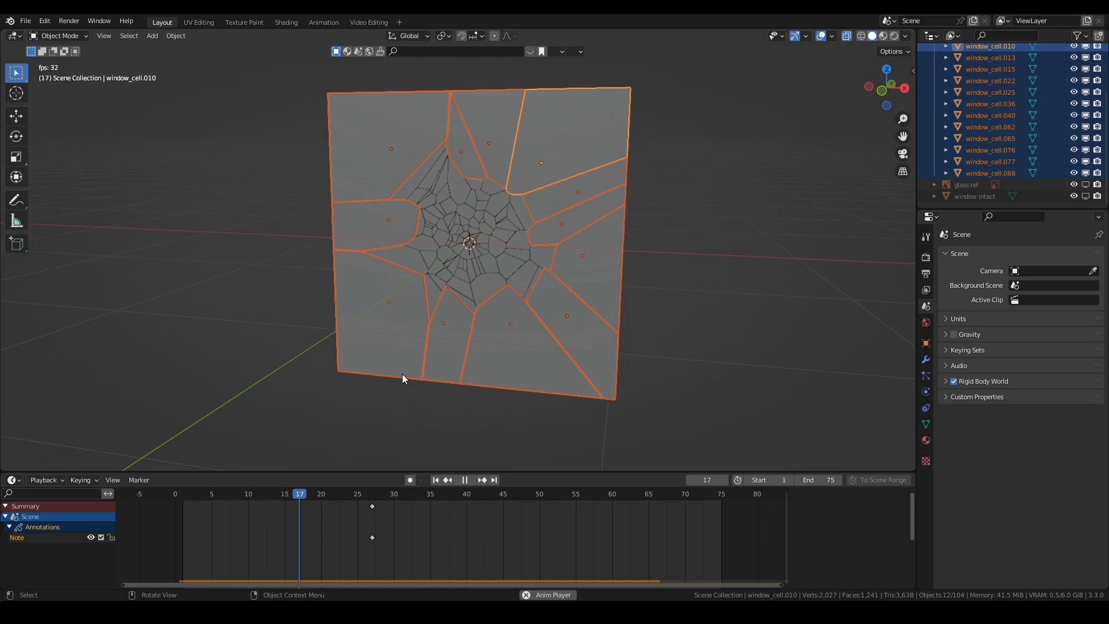
key("space")
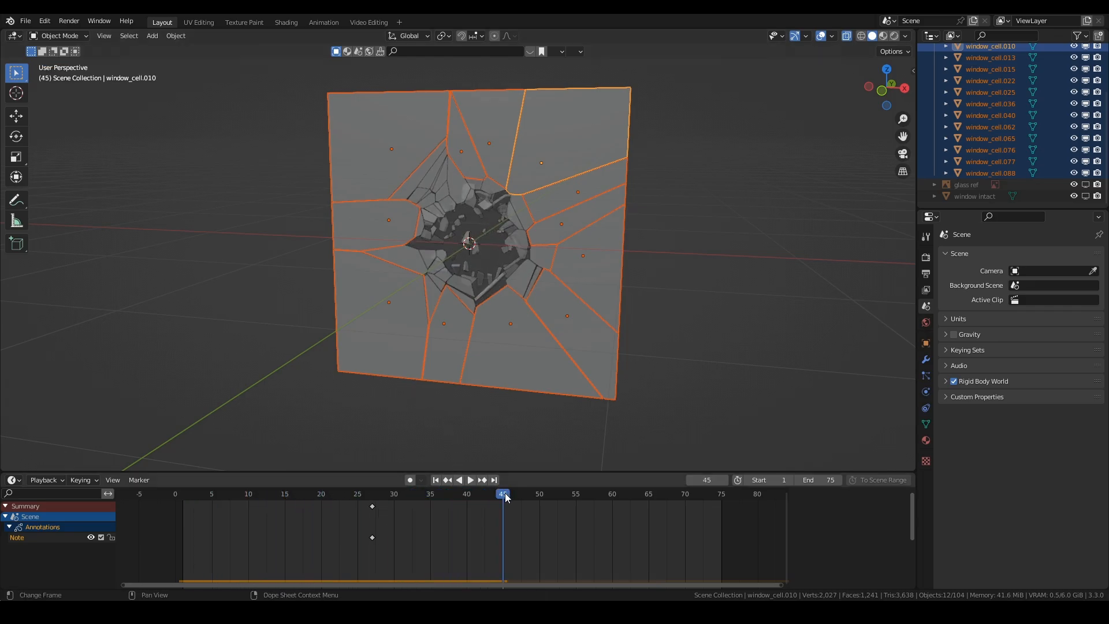
left_click_drag(503, 496, 641, 507)
middle_click_drag(639, 286, 507, 309)
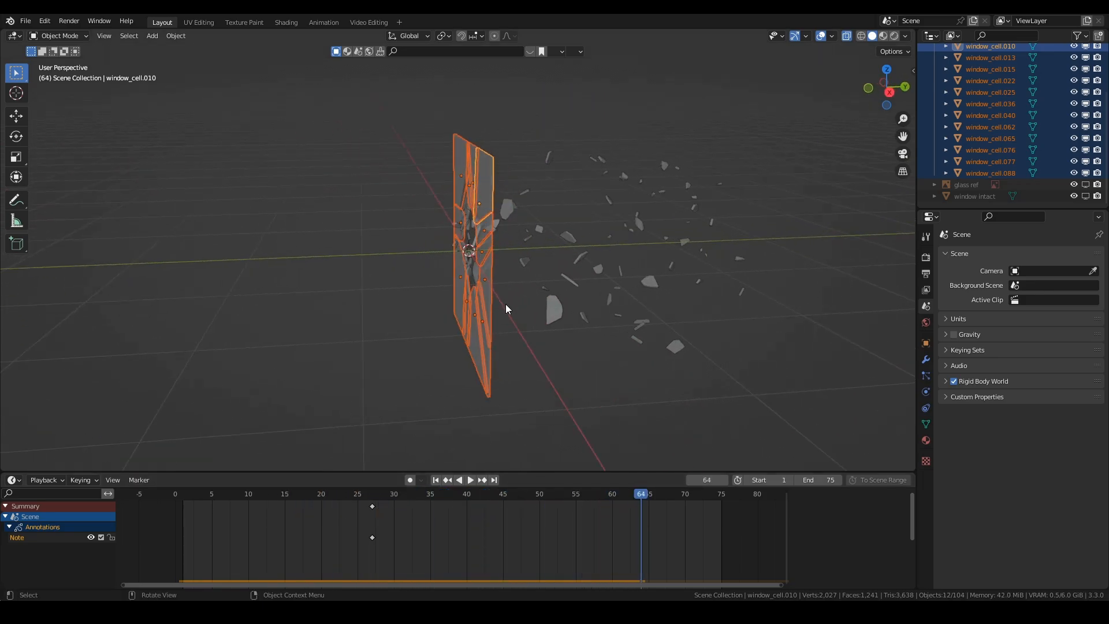
Step: Go to frame 39 and show the ball in the viewports to examine its position against the window
left_click_drag(641, 498, 459, 501)
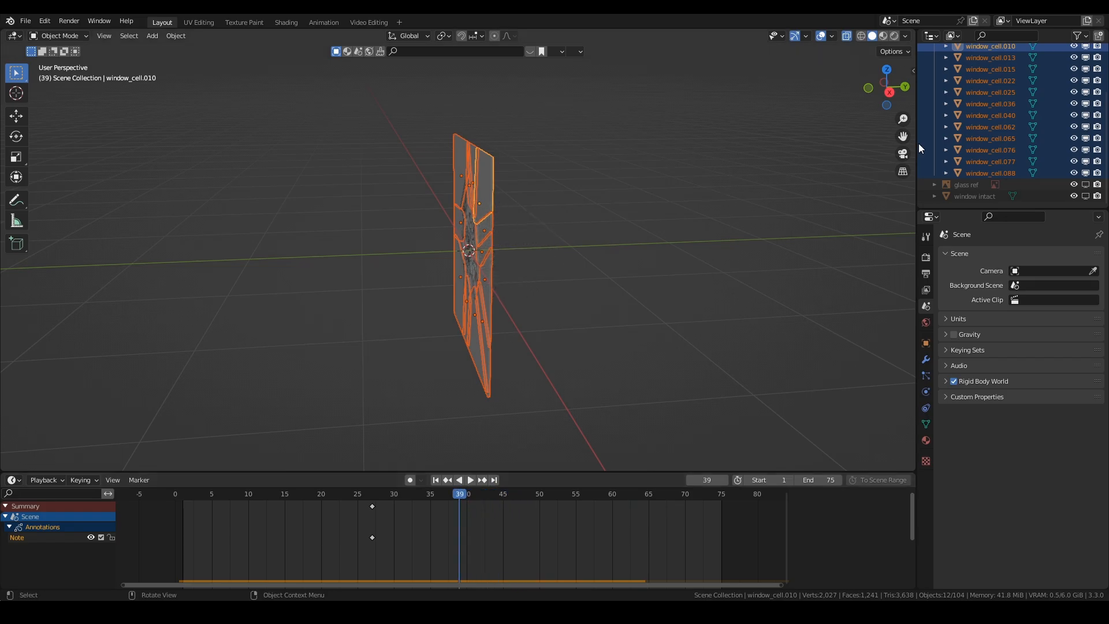
scroll(1055, 156, "up", 3)
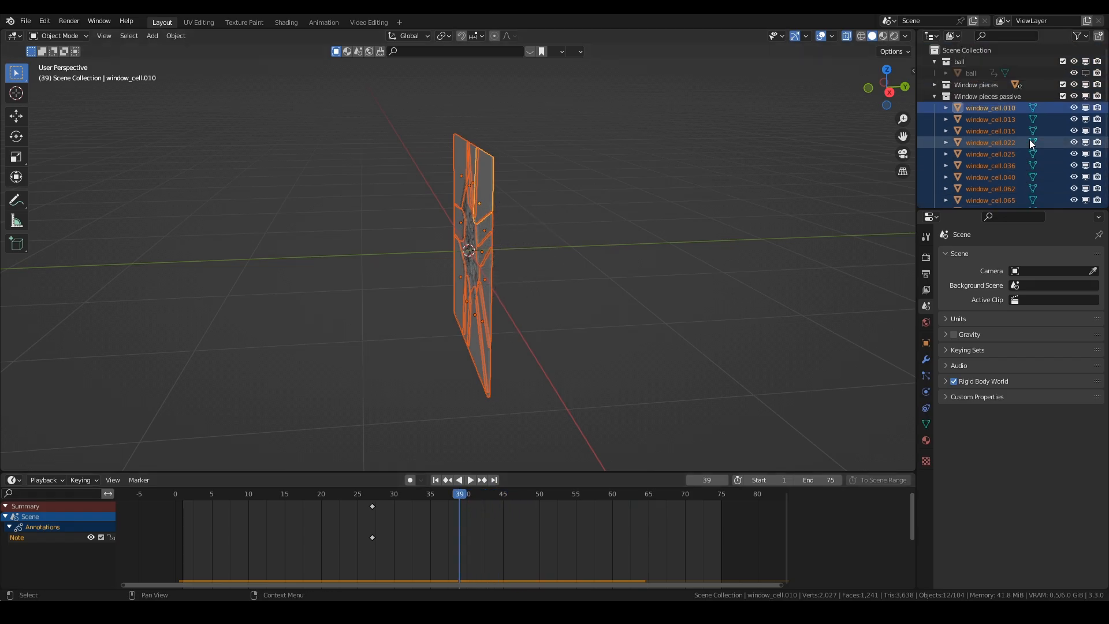
left_click(1086, 73)
scroll(509, 230, "up", 4)
middle_click_drag(509, 230, 504, 258)
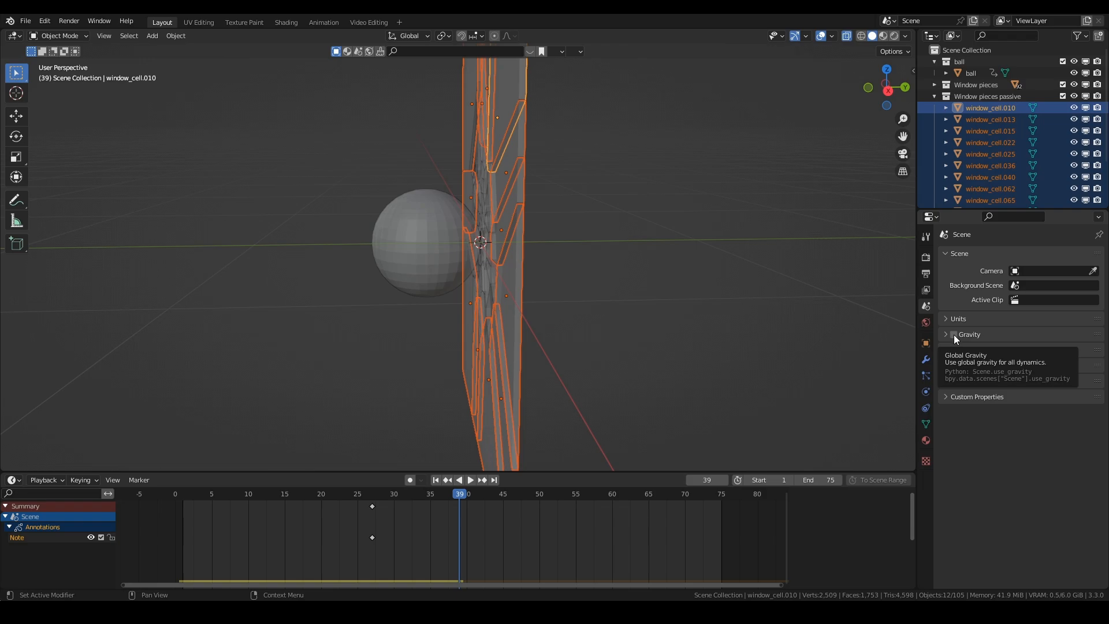
Step: Keyframe the scene's gravity as off at frame 39 and on at frame 40
key("i")
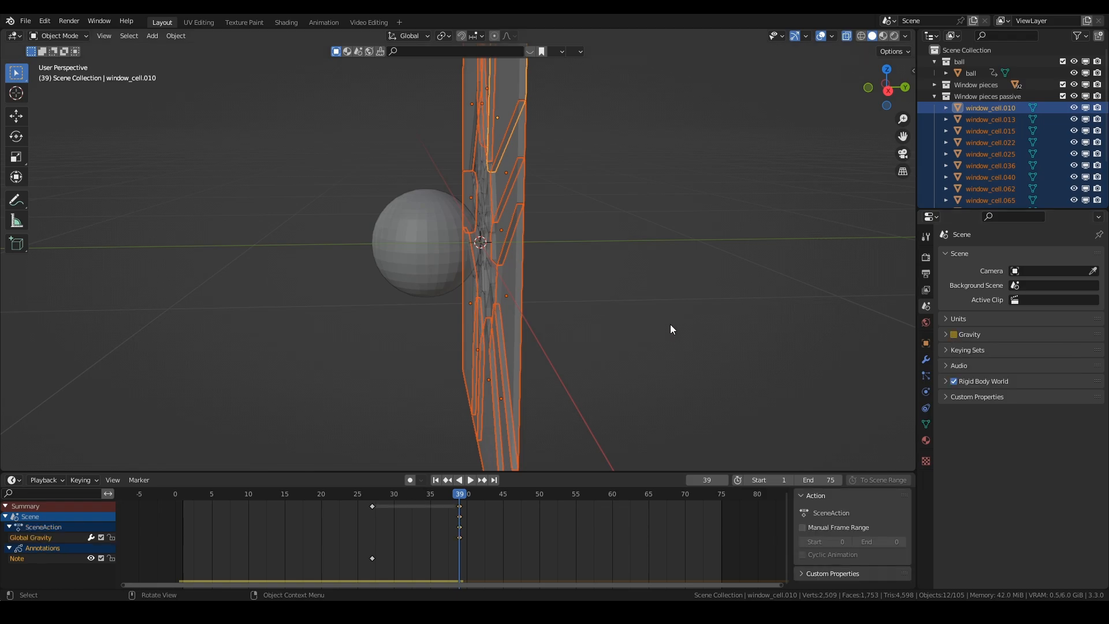
key("Right")
left_click(954, 335)
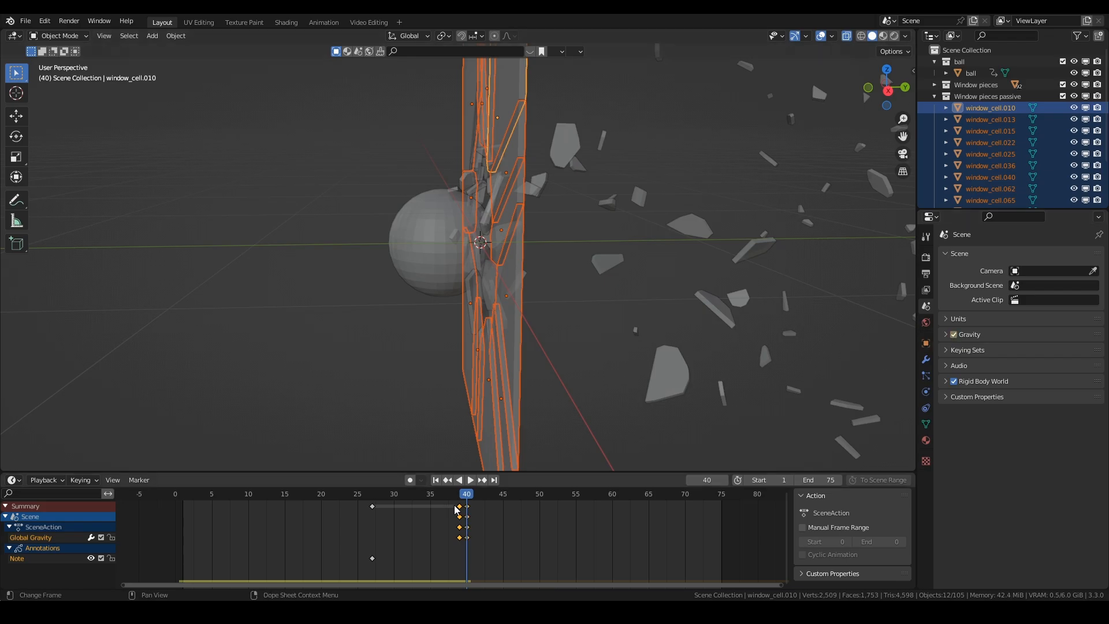
Step: Return to frame 1 and set the animation's end frame to 200
left_click_drag(465, 496, 182, 511)
scroll(606, 306, "down", 5)
double_click(813, 480)
type("200")
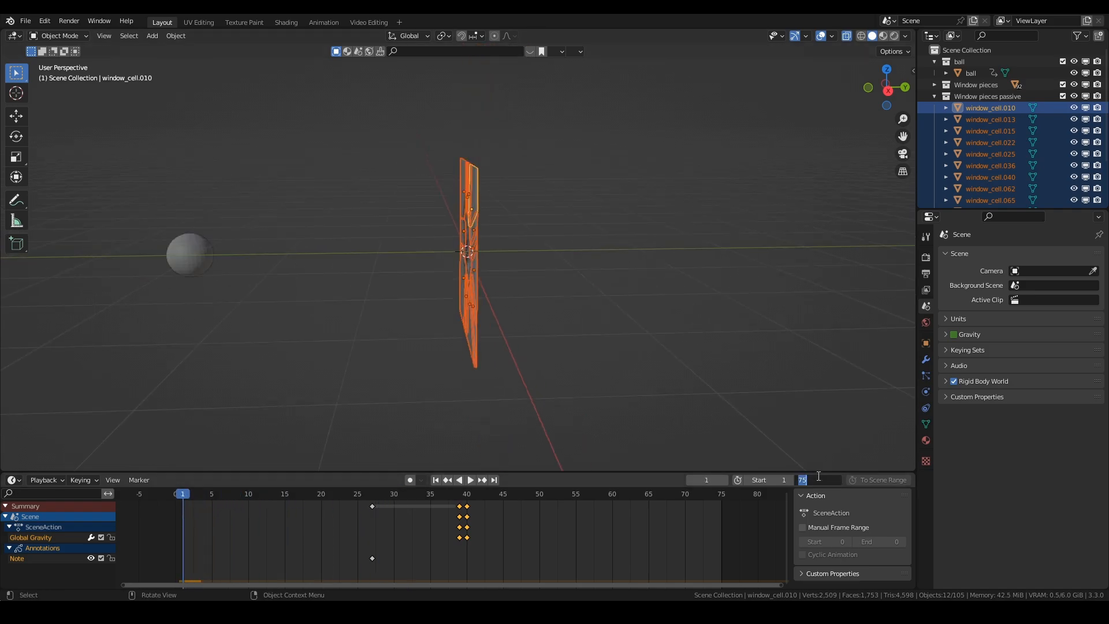
key("Return")
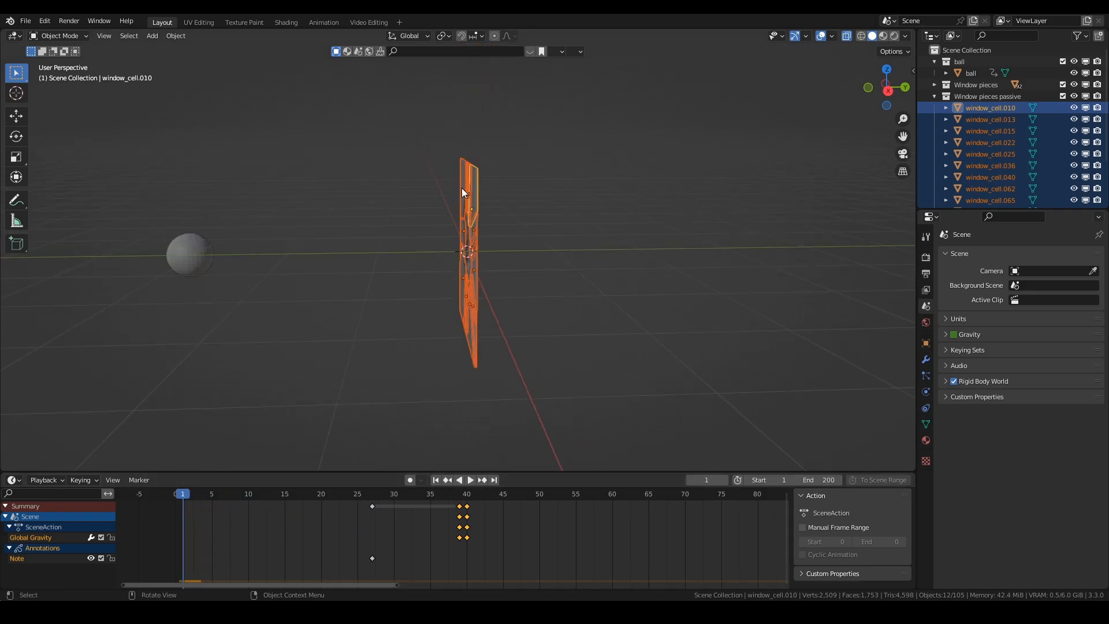
Step: Hide the viewport overlays, play the simulation with the keyframed gravity, and return to the first frame
left_click(821, 37)
key("space")
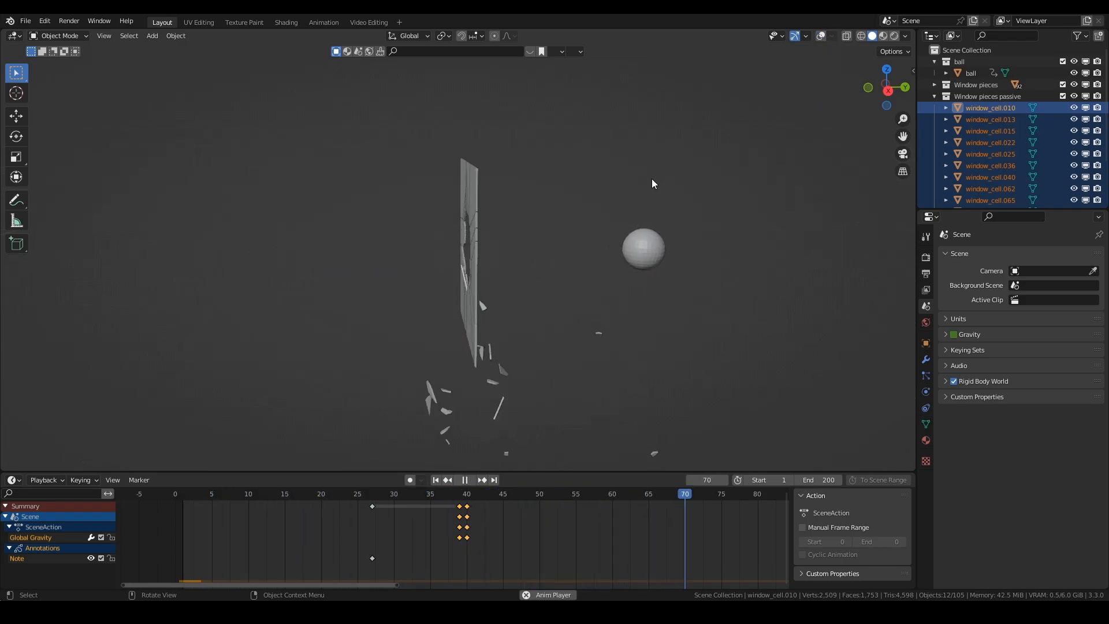
key("space")
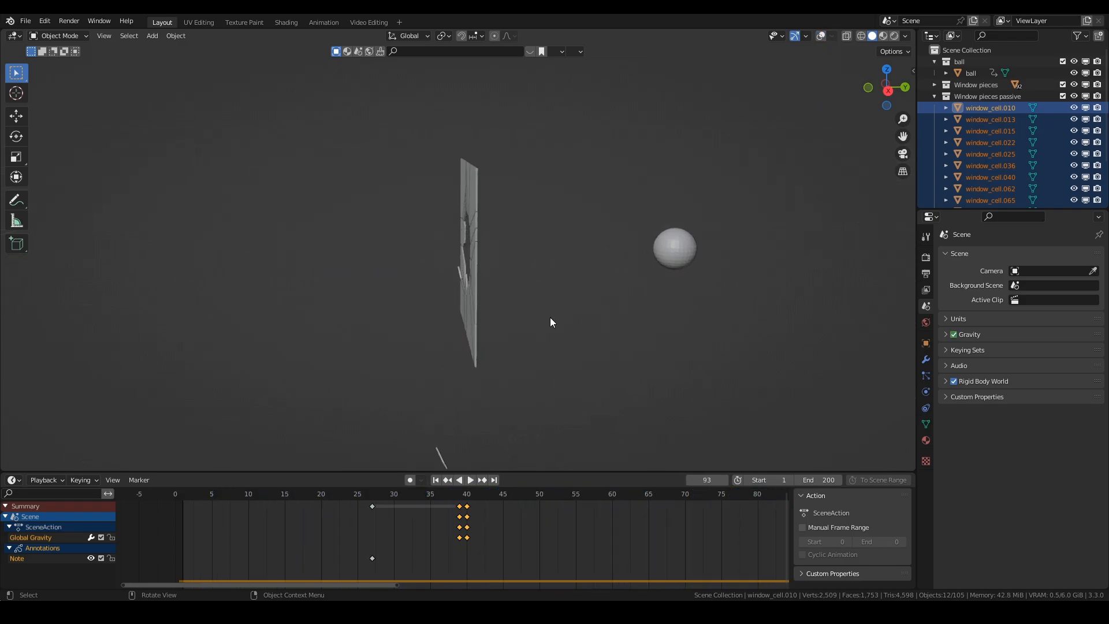
left_click(436, 480)
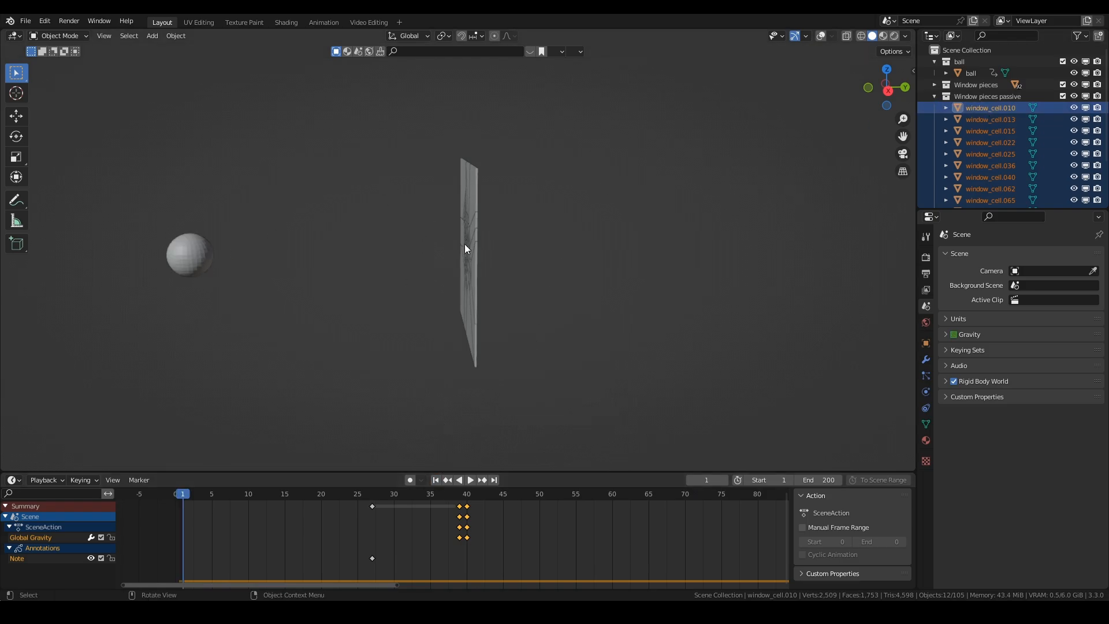
Step: Turn the viewport overlays back on and calculate the mass of all shards in the Window pieces collection as Glass (Solid)
middle_click_drag(464, 244, 516, 249)
scroll(514, 244, "up", 4)
left_click(934, 96)
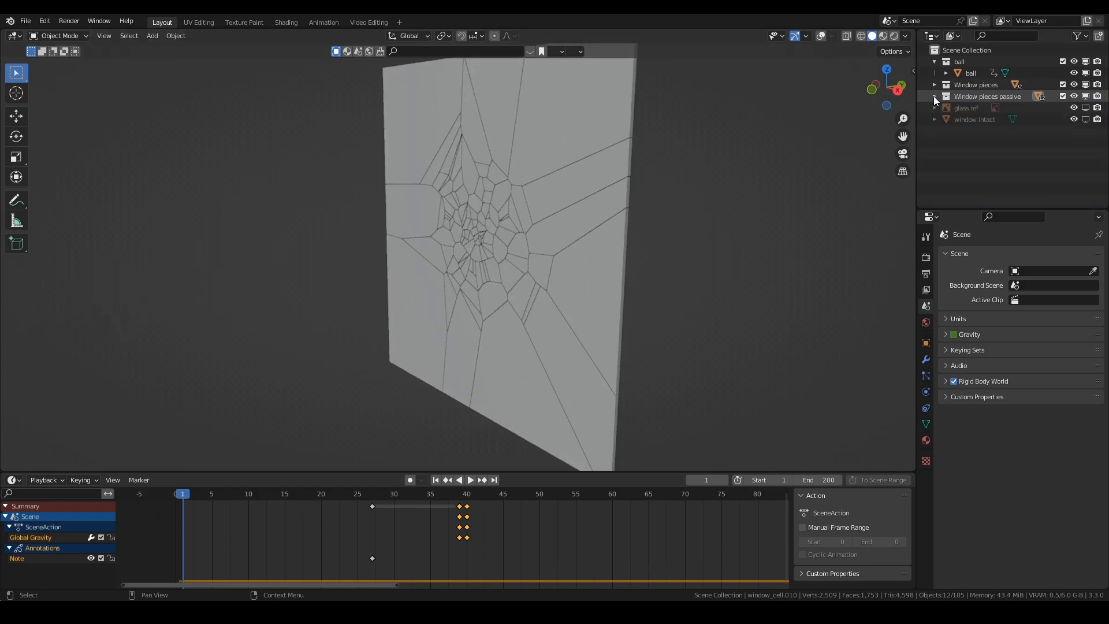
left_click(934, 85)
left_click(985, 97)
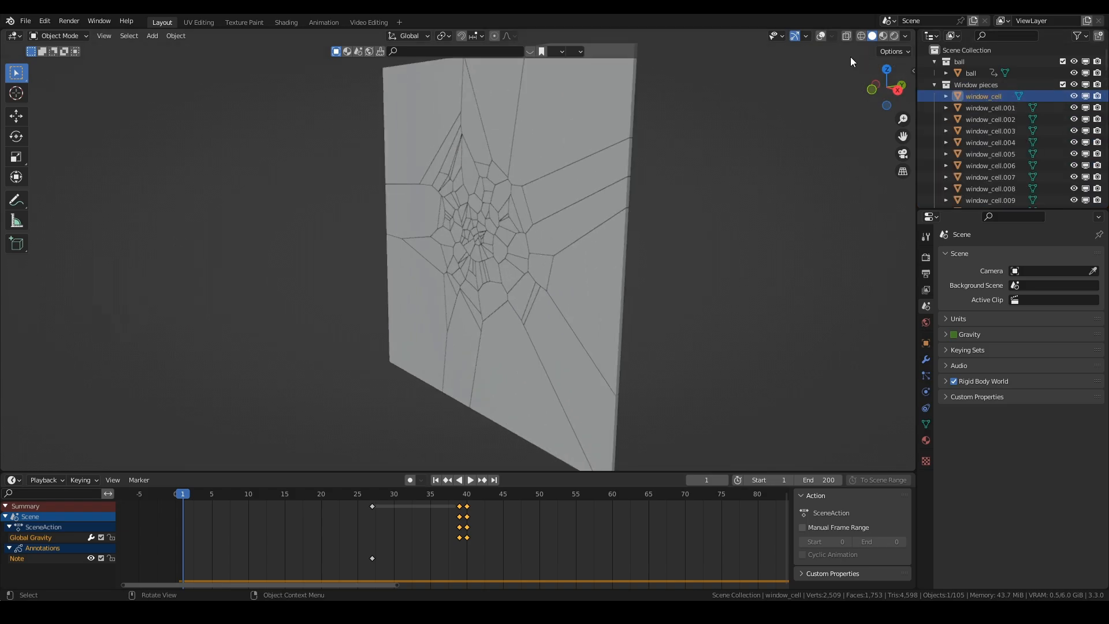
left_click(821, 37)
scroll(1035, 110, "down", 4)
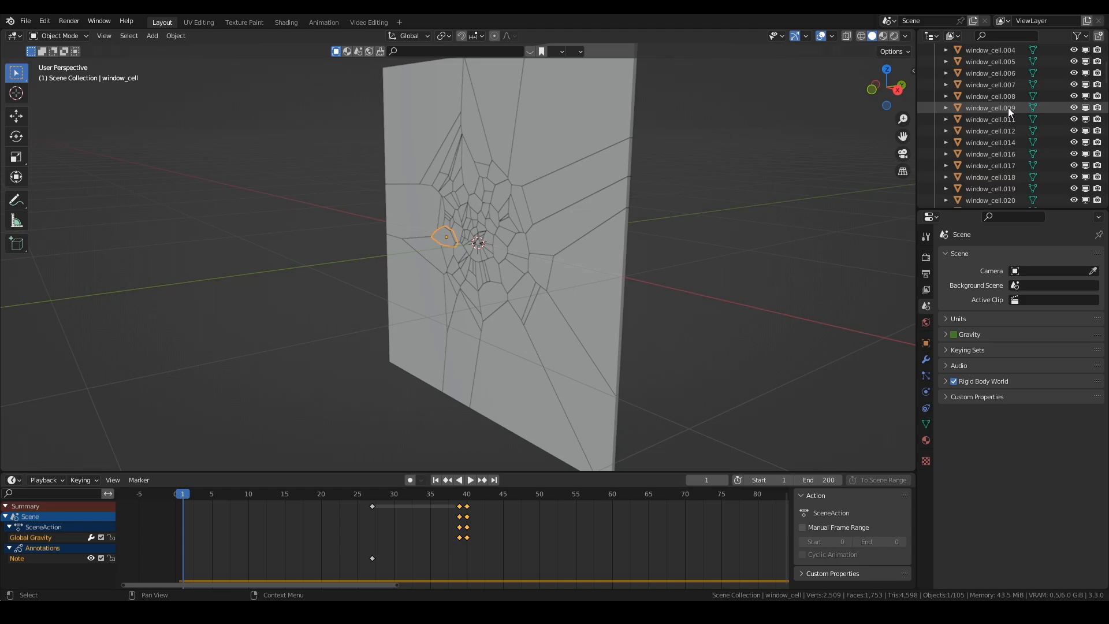
scroll(1007, 108, "down", 12)
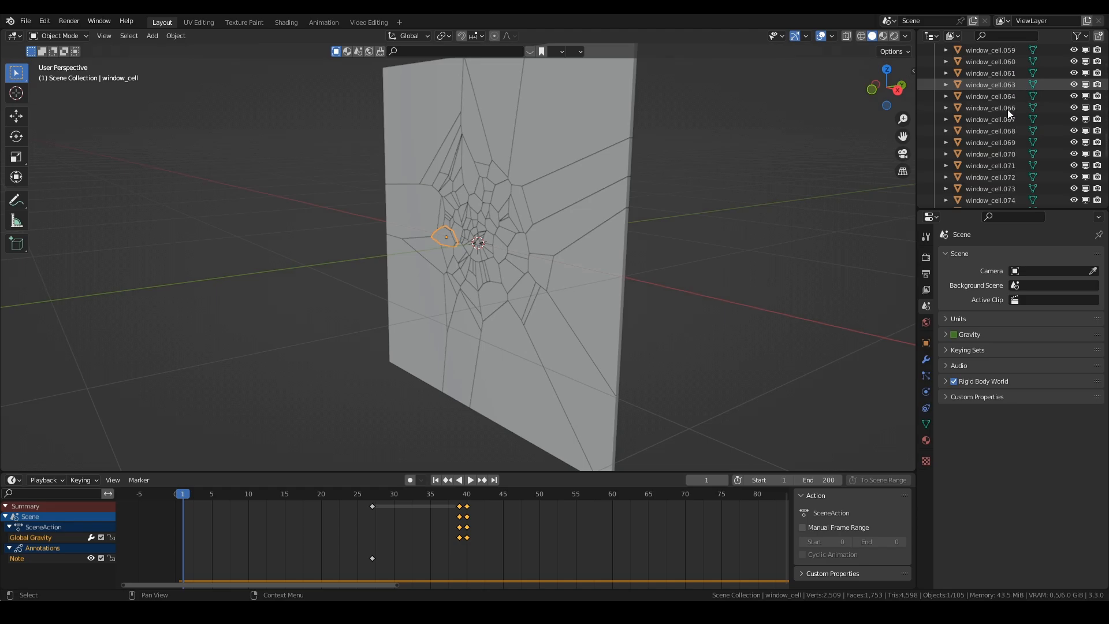
scroll(1008, 109, "down", 7)
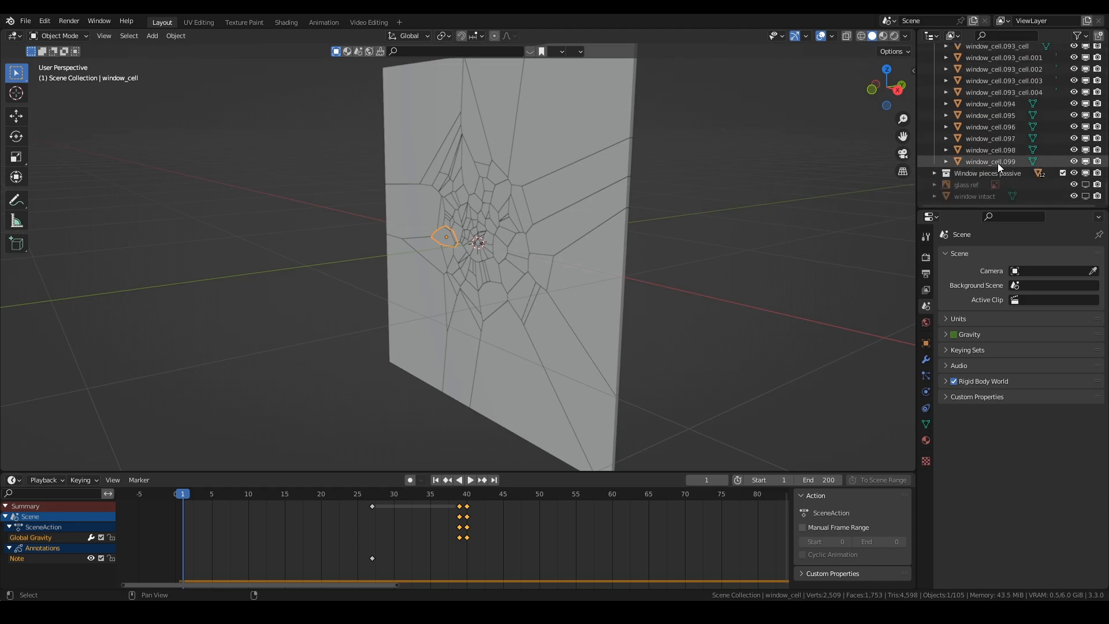
left_click(997, 163, "shift")
middle_click_drag(418, 173, 393, 172)
left_click(176, 35)
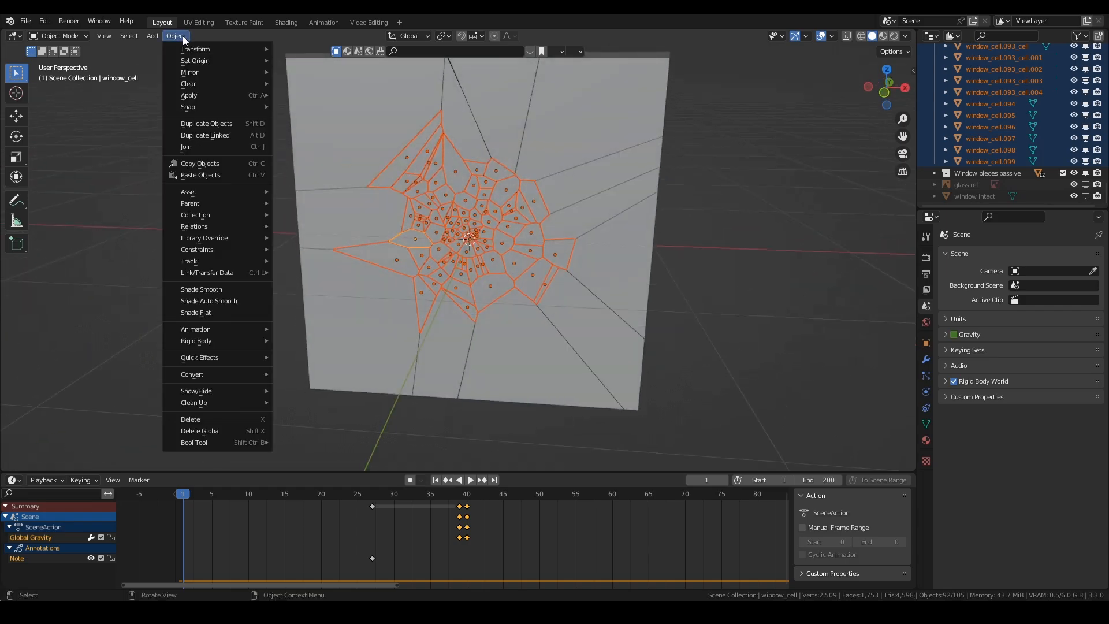
mouse_move(207, 358)
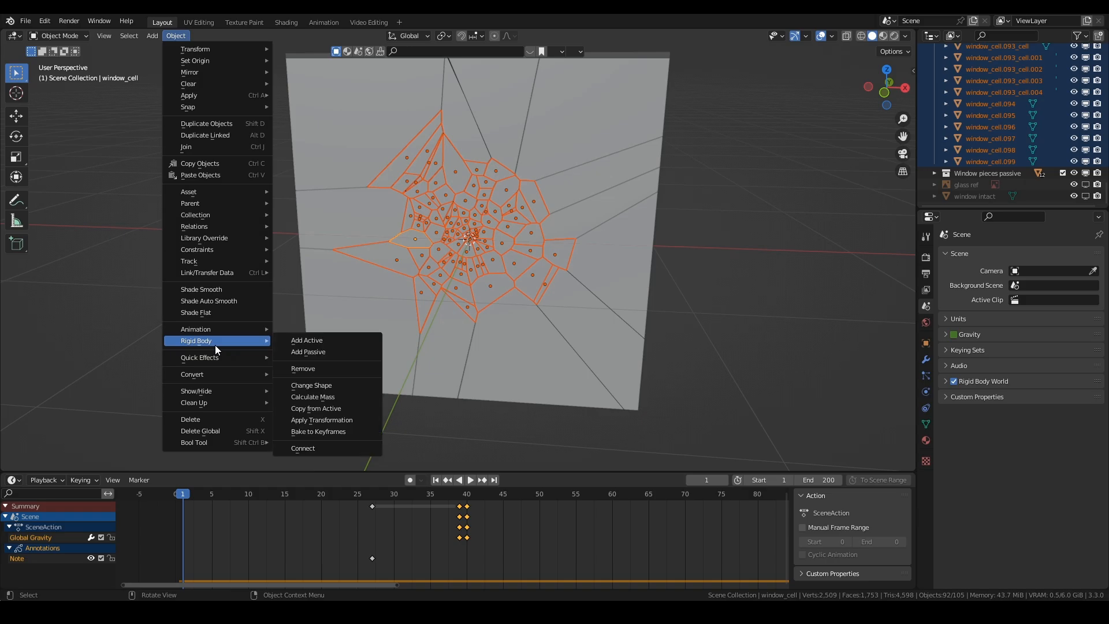
left_click(309, 397)
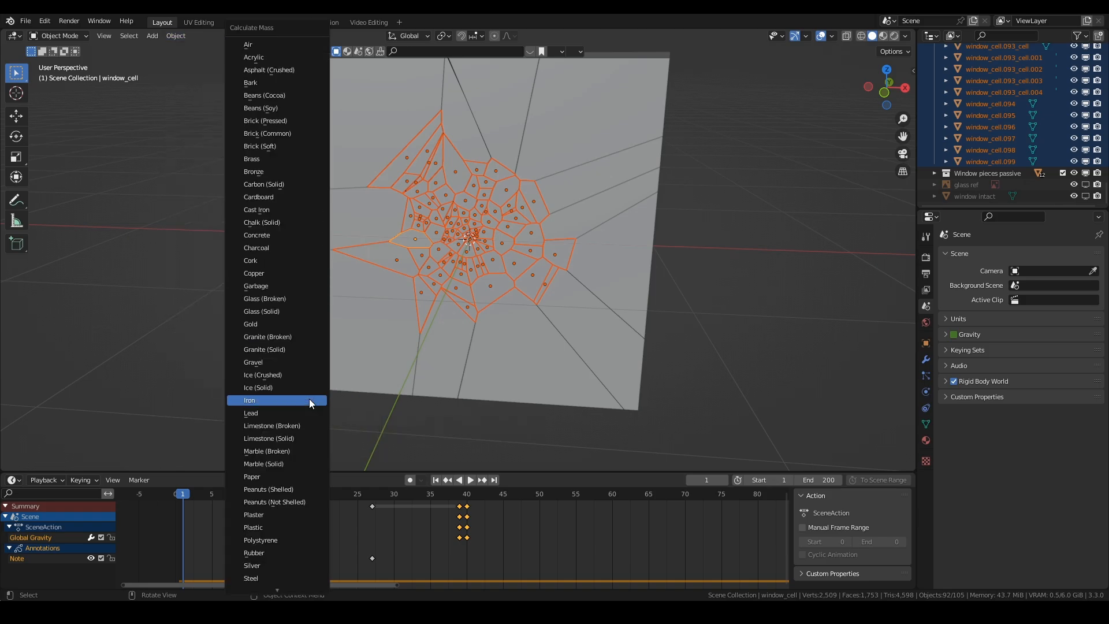
left_click(269, 312)
Step: Inspect the calculated rigid body mass of one shard beside the impact centre
left_click(526, 261)
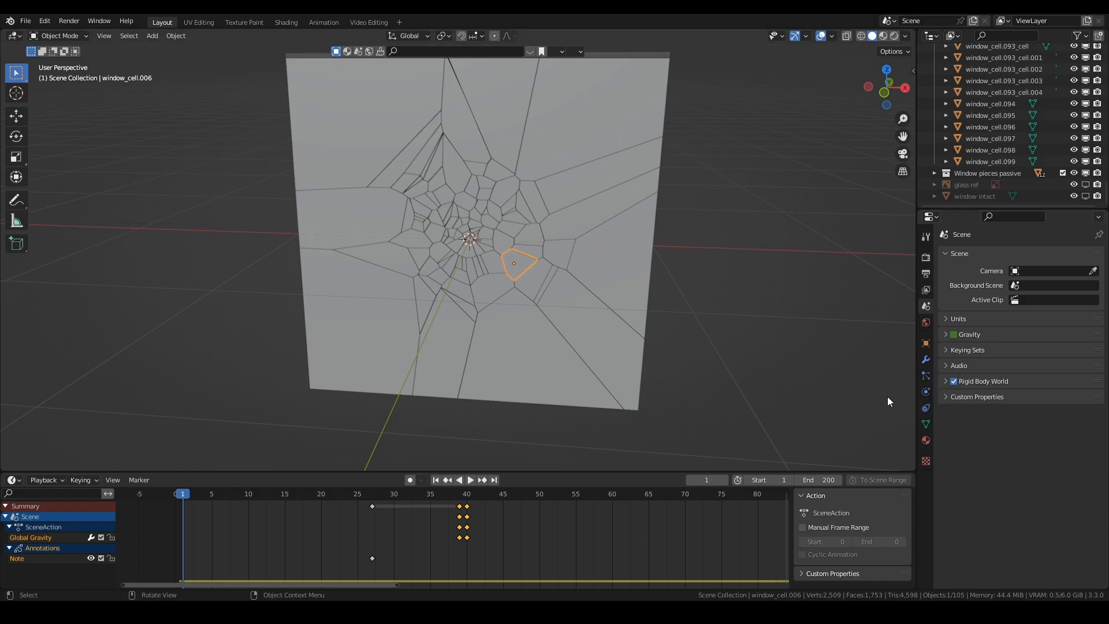
left_click(926, 409)
left_click(926, 391)
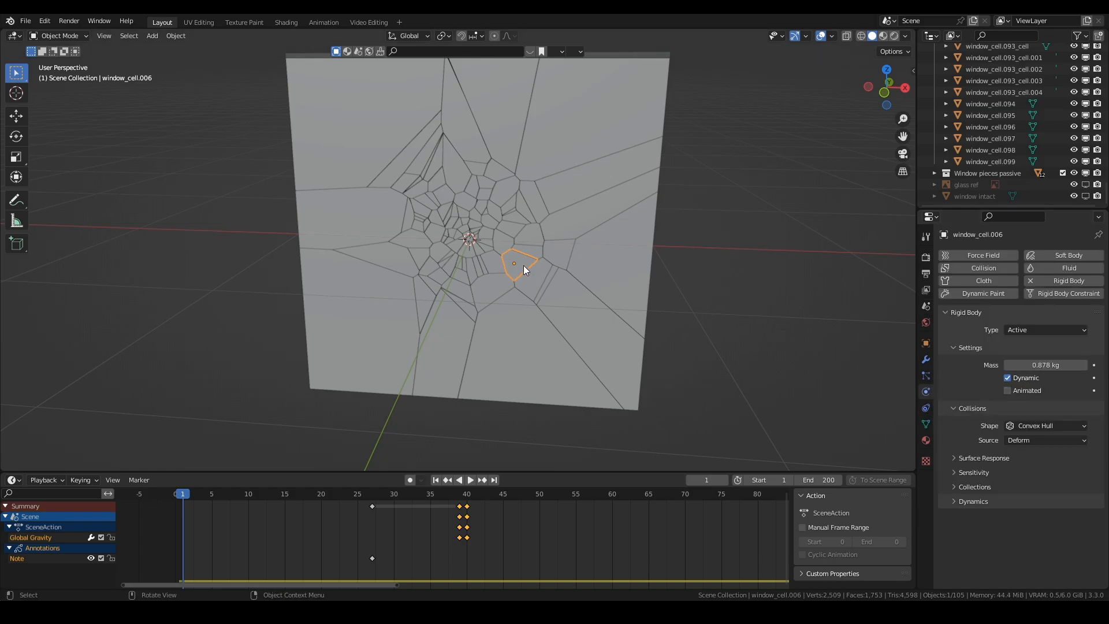
Step: Play the simulation with the glass masses from a side view of the window, and return to the first frame
middle_click_drag(548, 258, 376, 252)
scroll(421, 244, "down", 3)
key("space")
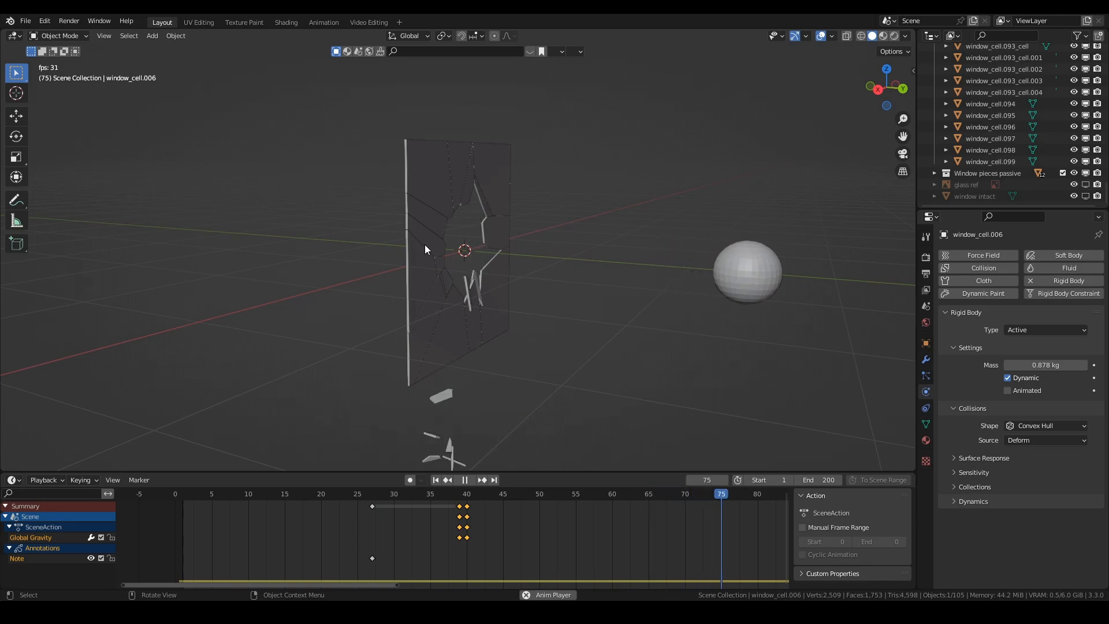
key("space")
left_click(439, 480)
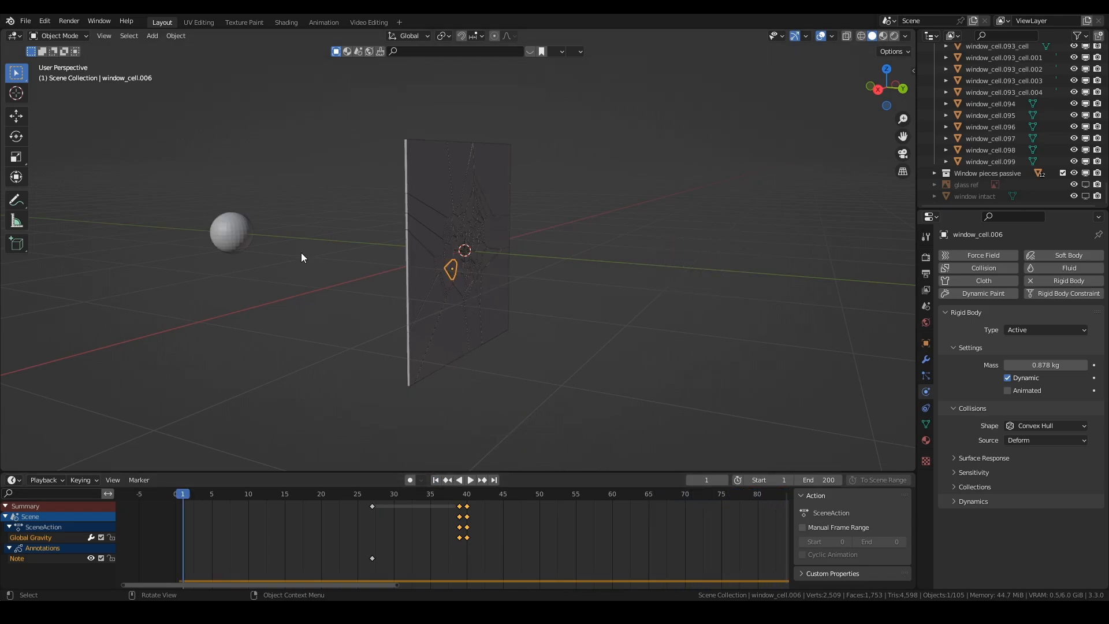
Step: Speed up the ball by moving its last keyframe to frame 20
left_click(234, 233)
scroll(438, 501, "down", 2)
scroll(438, 501, "down", 3)
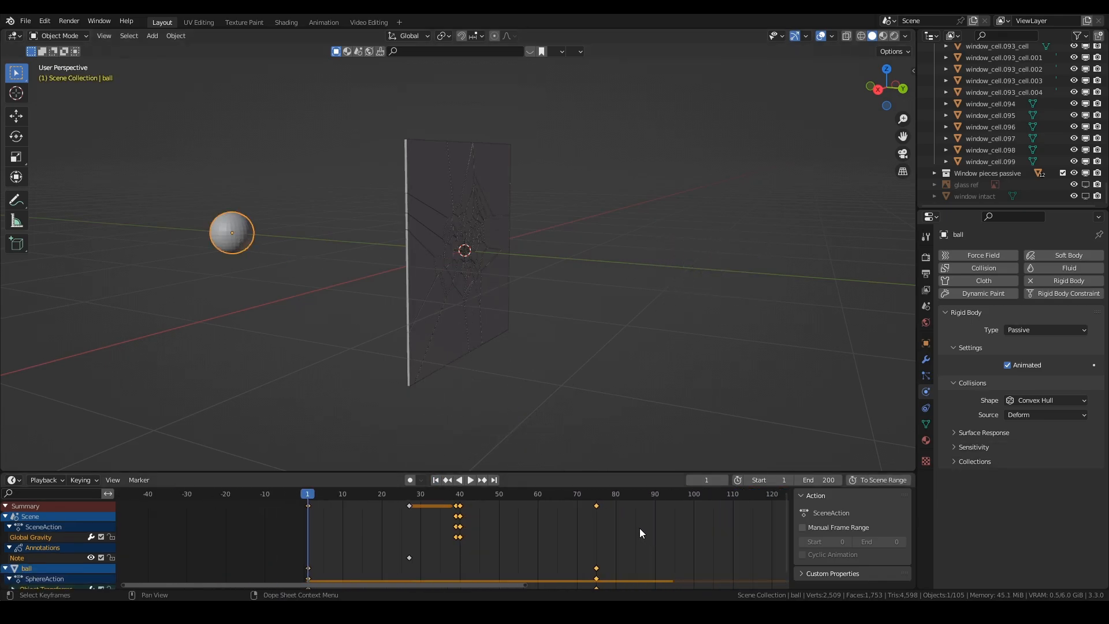
left_click(5, 516)
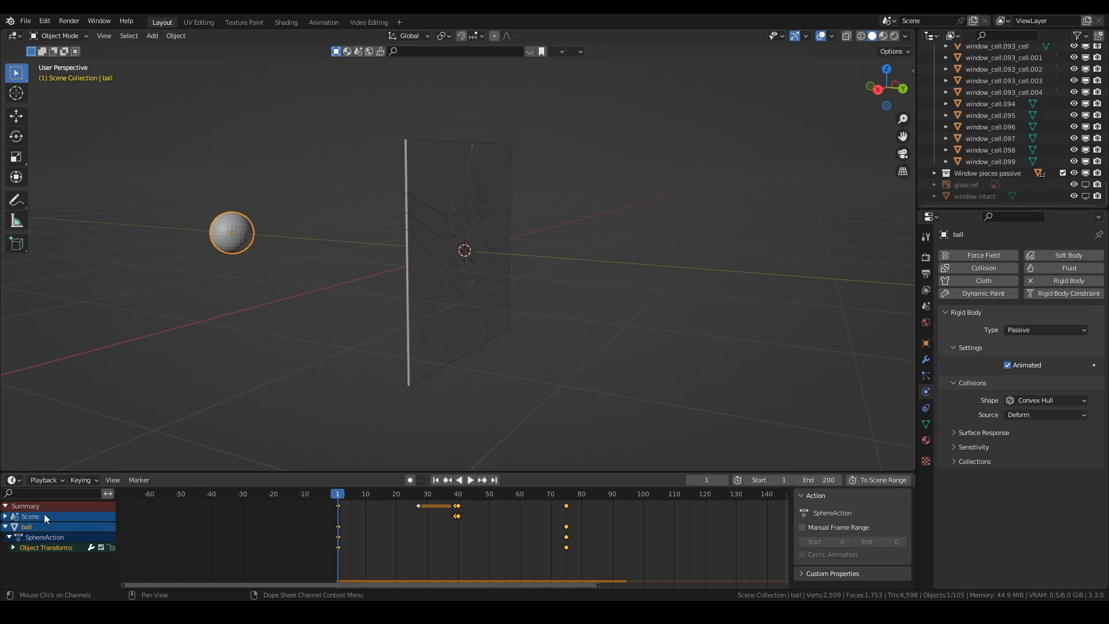
scroll(305, 494, "up", 2)
key("space")
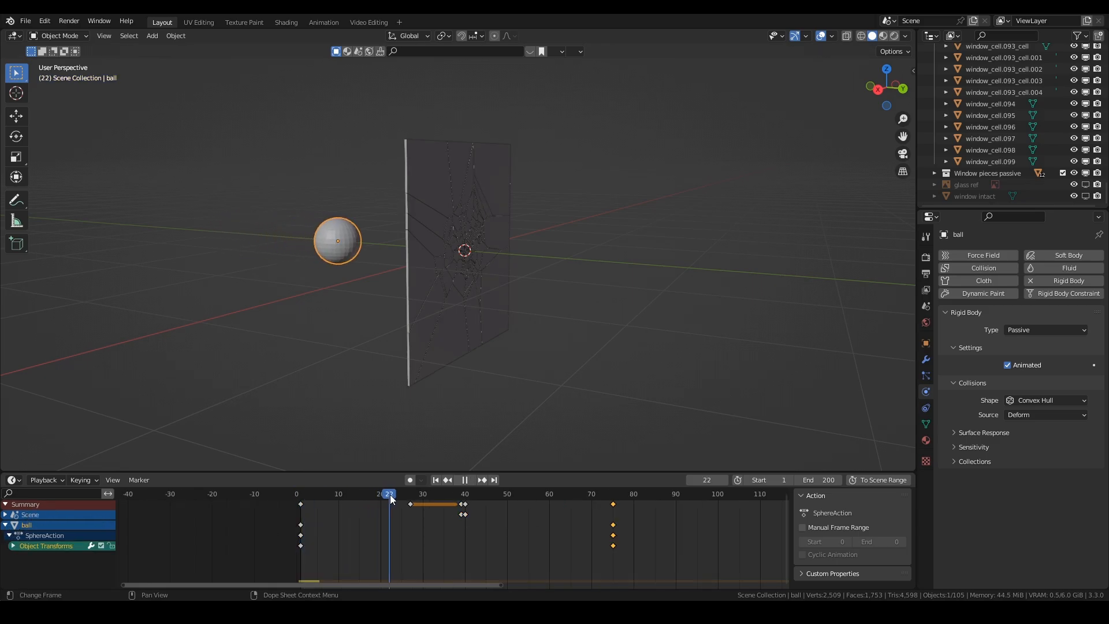
left_click_drag(464, 500, 615, 498)
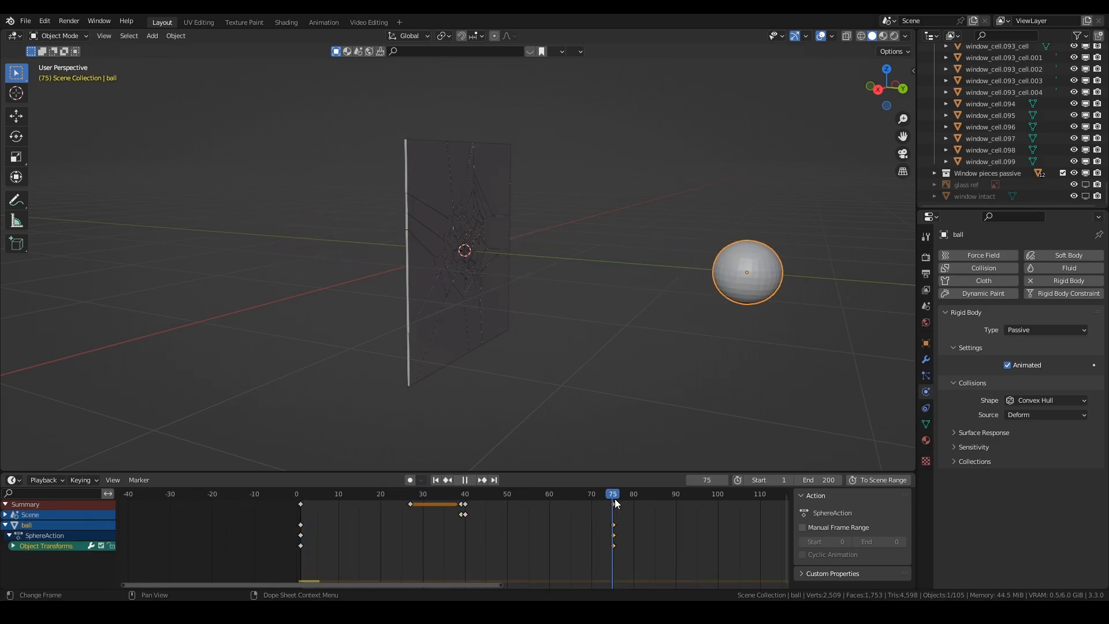
key("space")
left_click(622, 507)
key("g")
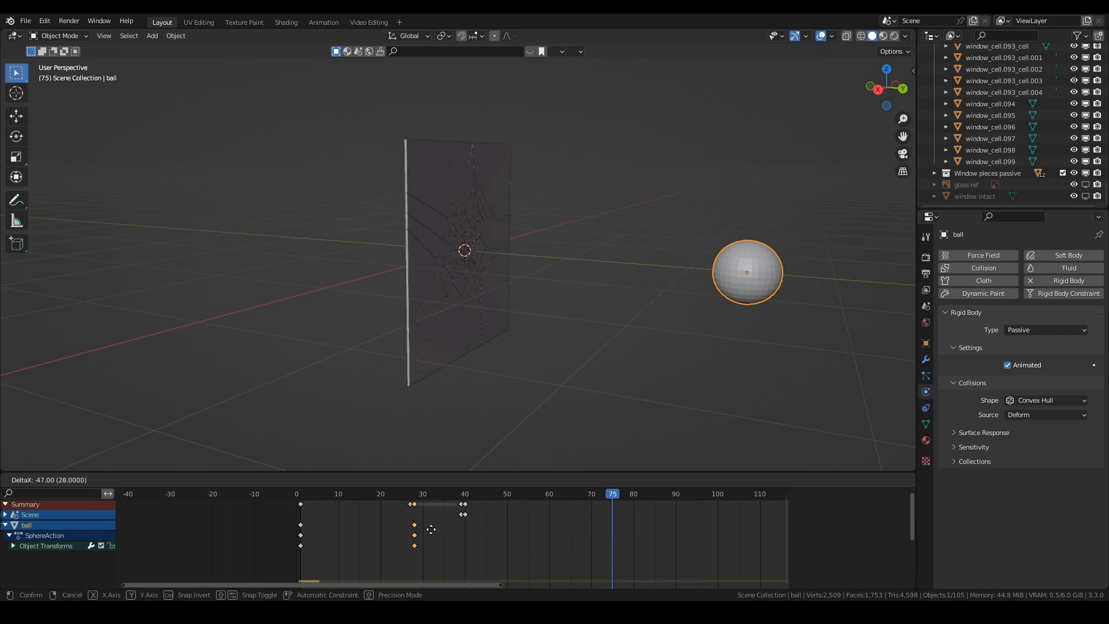
left_click(396, 529)
Step: Play the simulation from the first frame with the faster ball, and return to frame 1
left_click_drag(613, 495, 299, 498)
key("space")
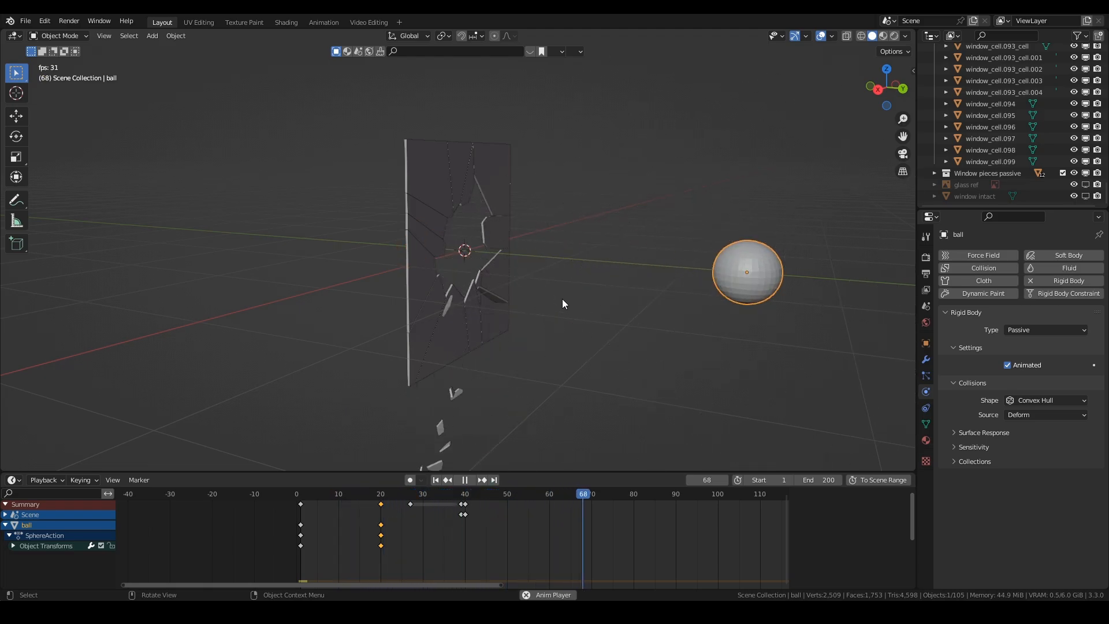
key("space")
left_click(436, 480)
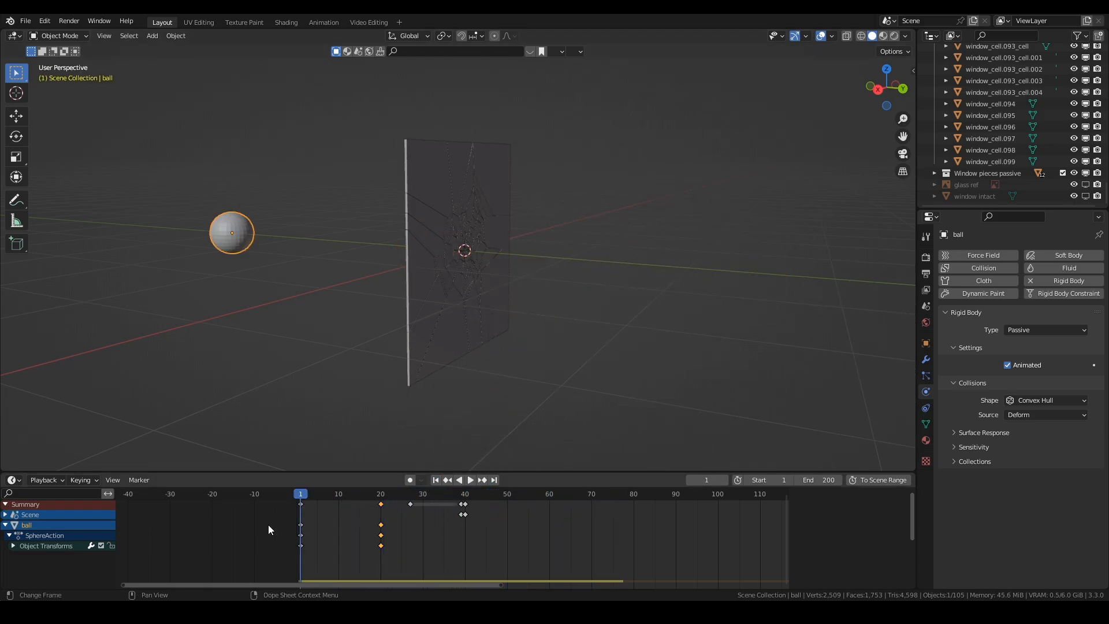
Step: Find the frame where the ball hits the window and move the two Global Gravity keyframes to frames 10 and 11
left_click(7, 515)
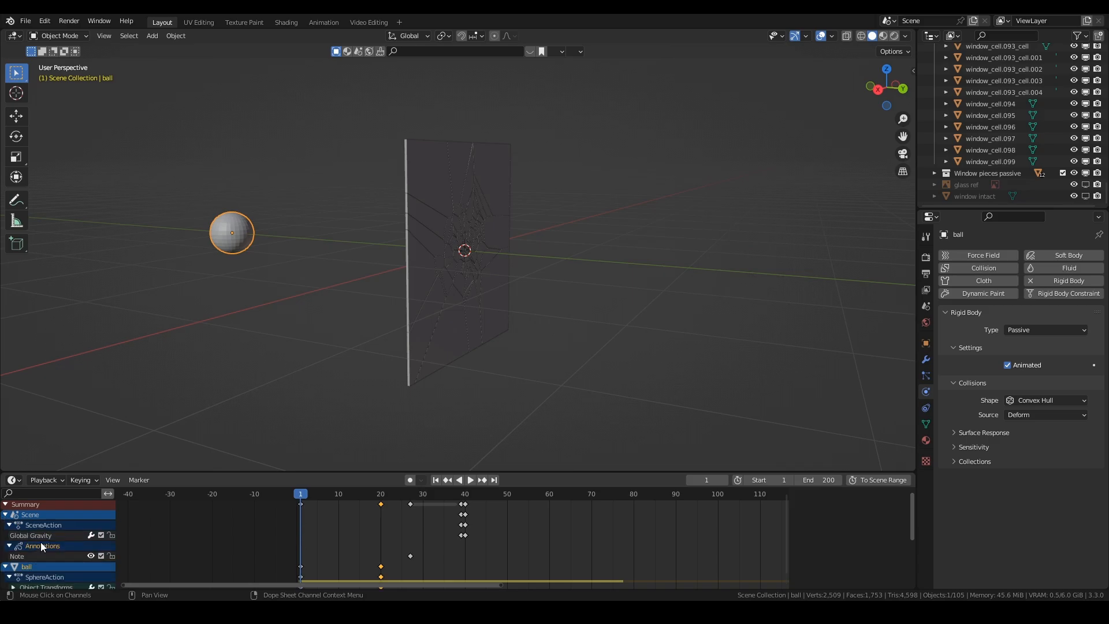
key("space")
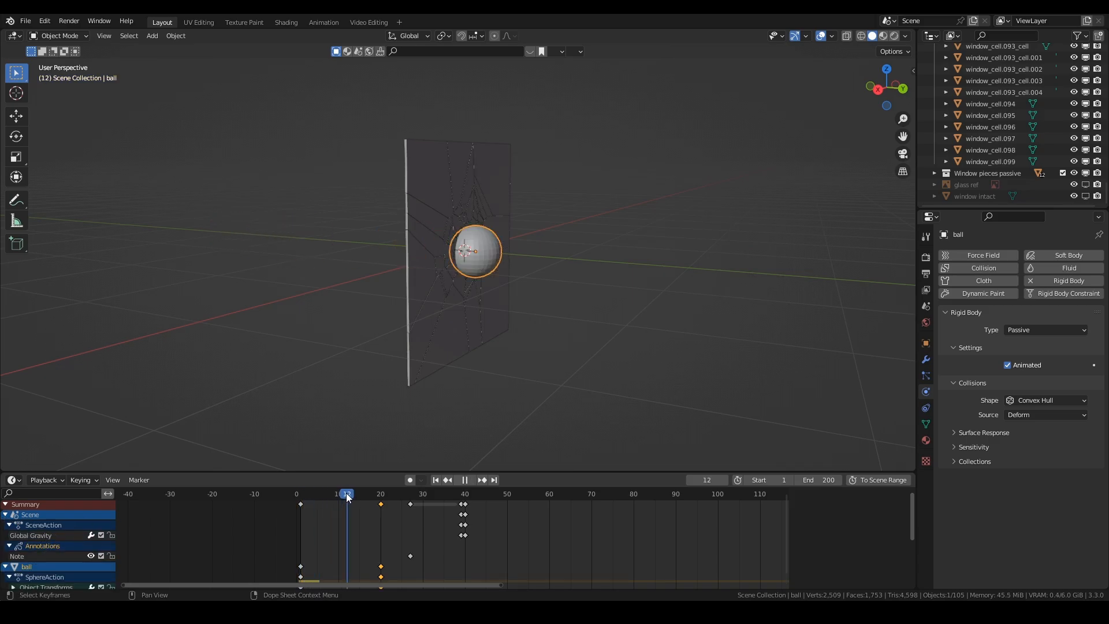
left_click_drag(345, 493, 342, 493)
key("space")
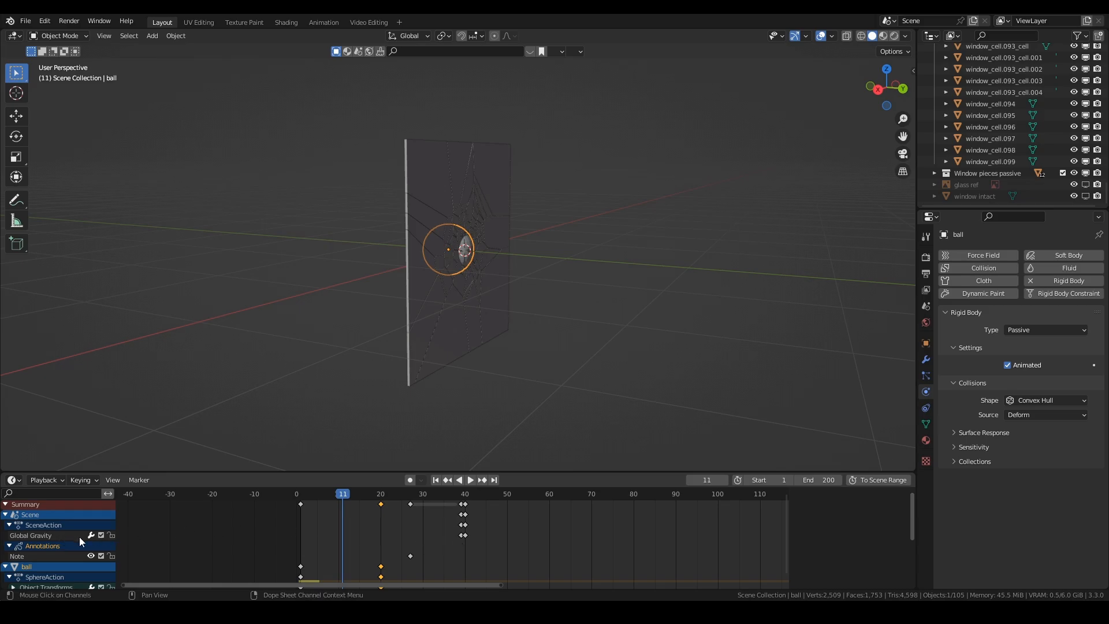
left_click_drag(473, 541, 449, 534)
key("g")
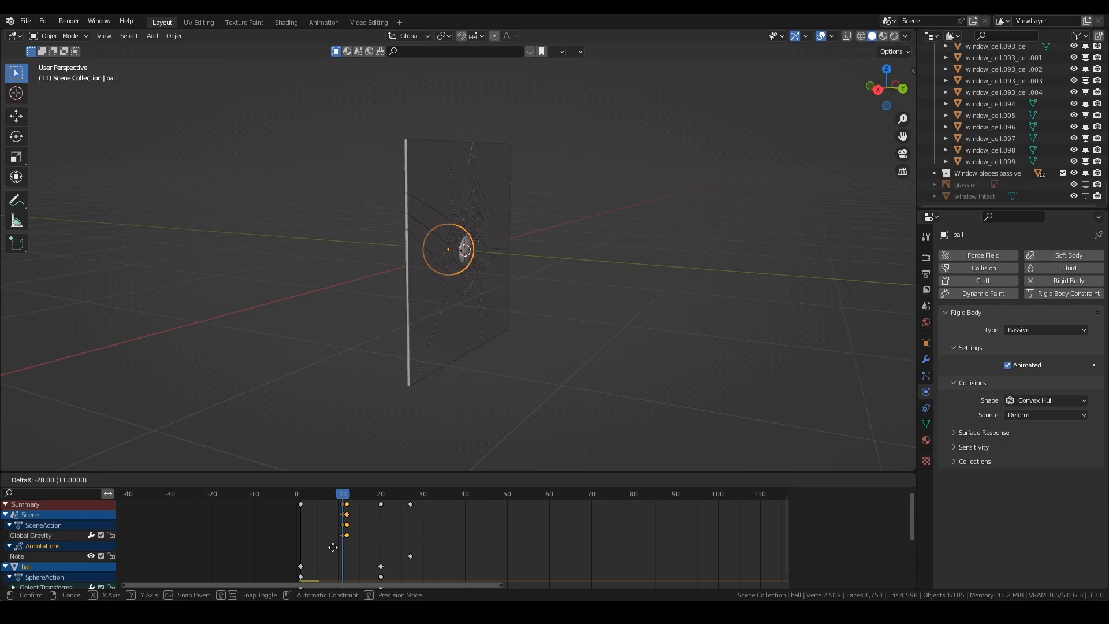
left_click(329, 546)
Step: Play the simulation with the retimed gravity from several angles, and return to the first frame
left_click_drag(345, 498, 299, 497)
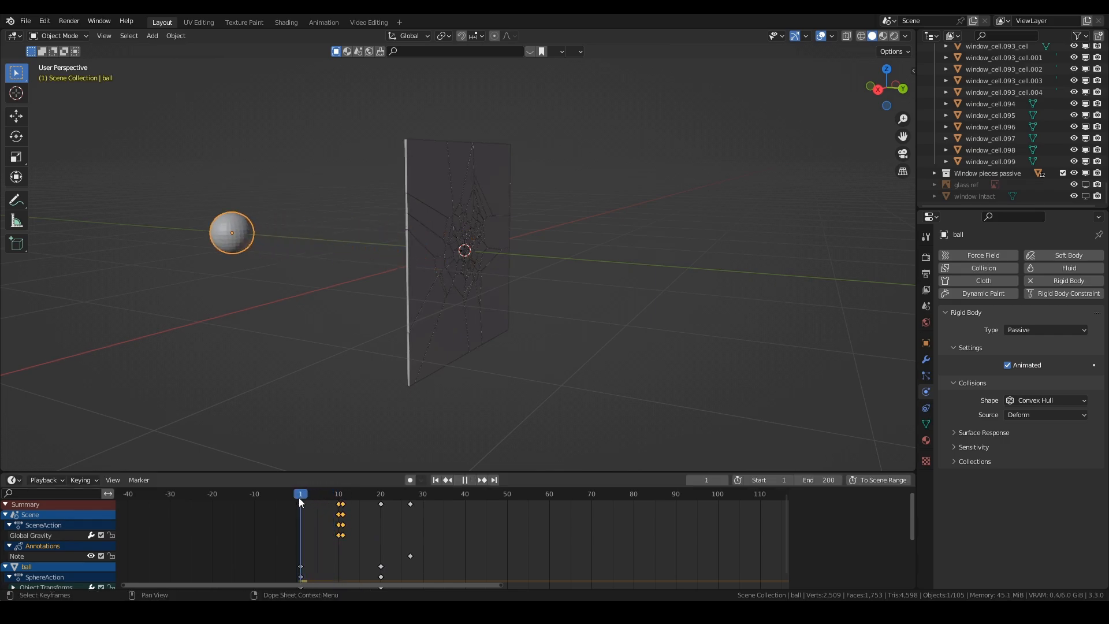
key("space")
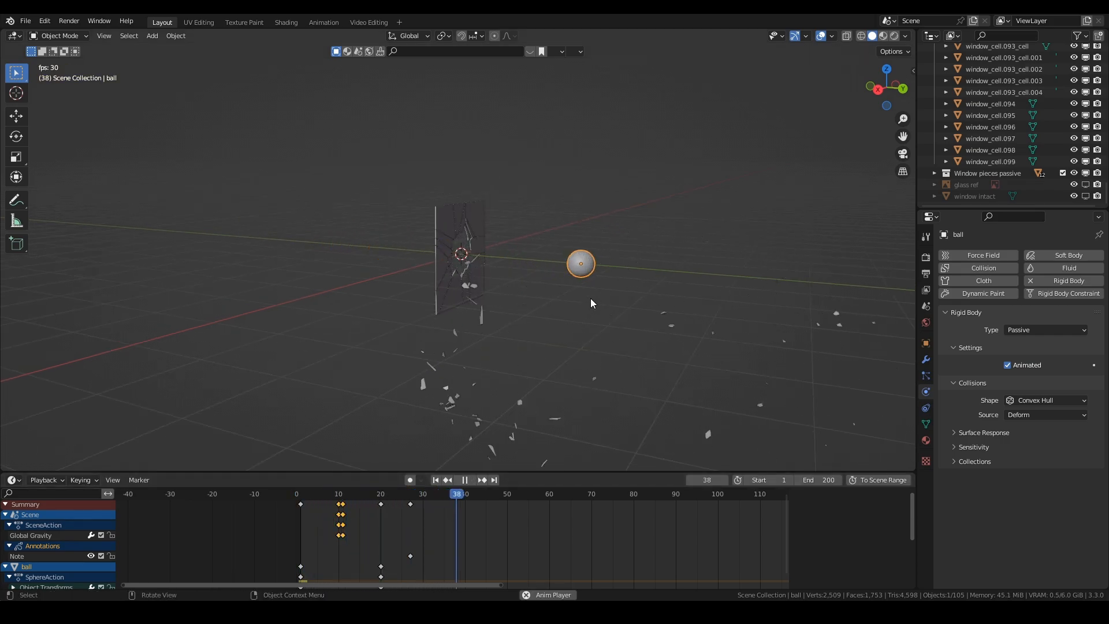
key("space")
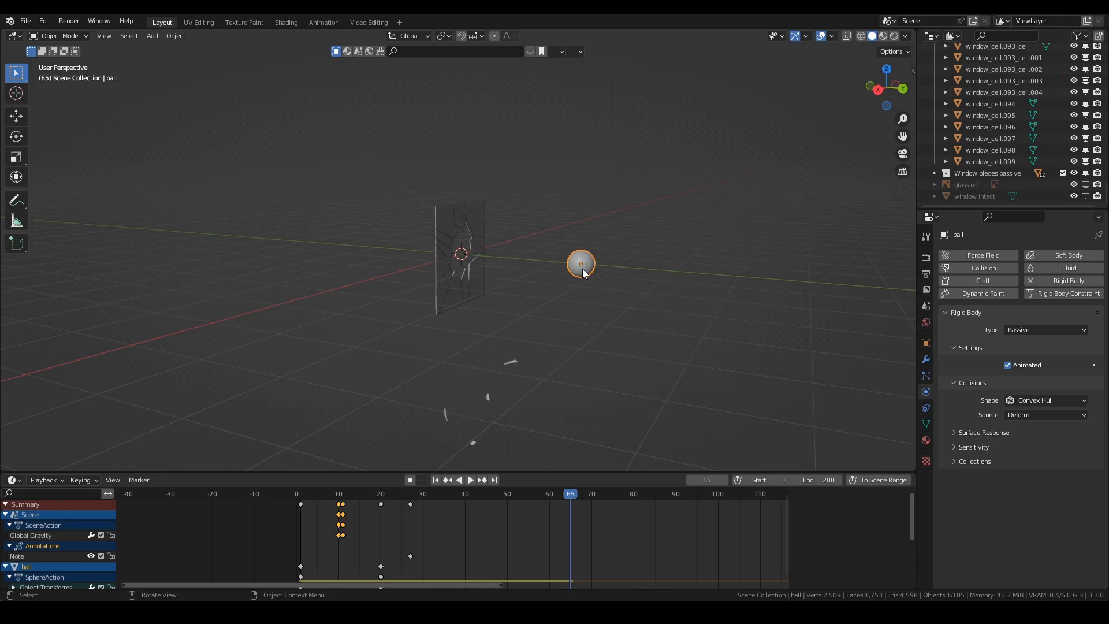
key("shift+Left")
middle_click_drag(463, 404, 566, 301)
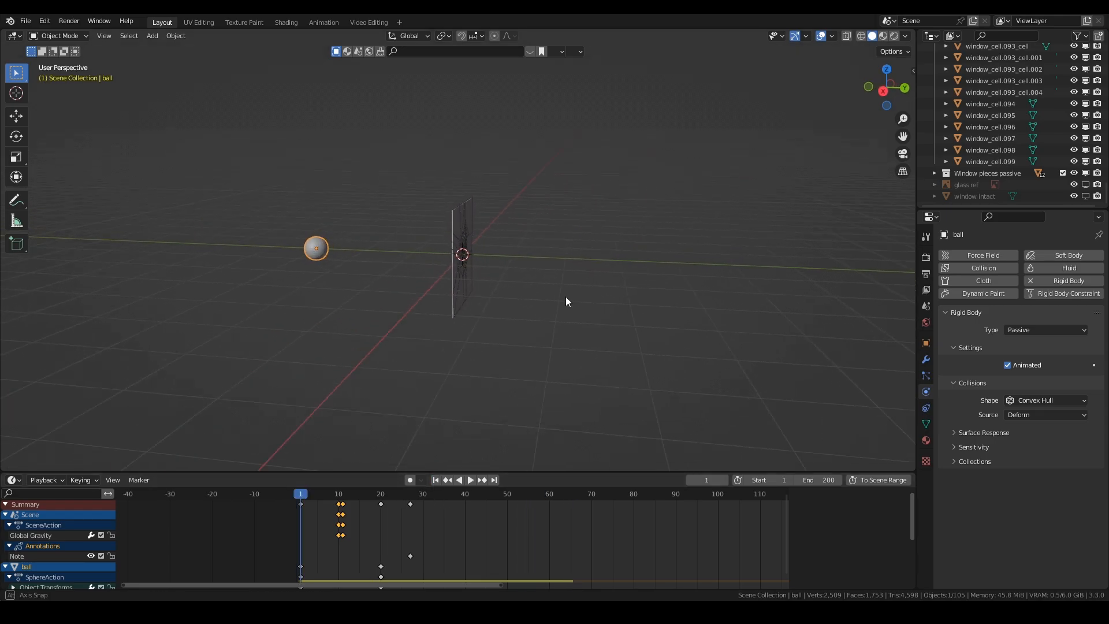
key("space")
key("space")
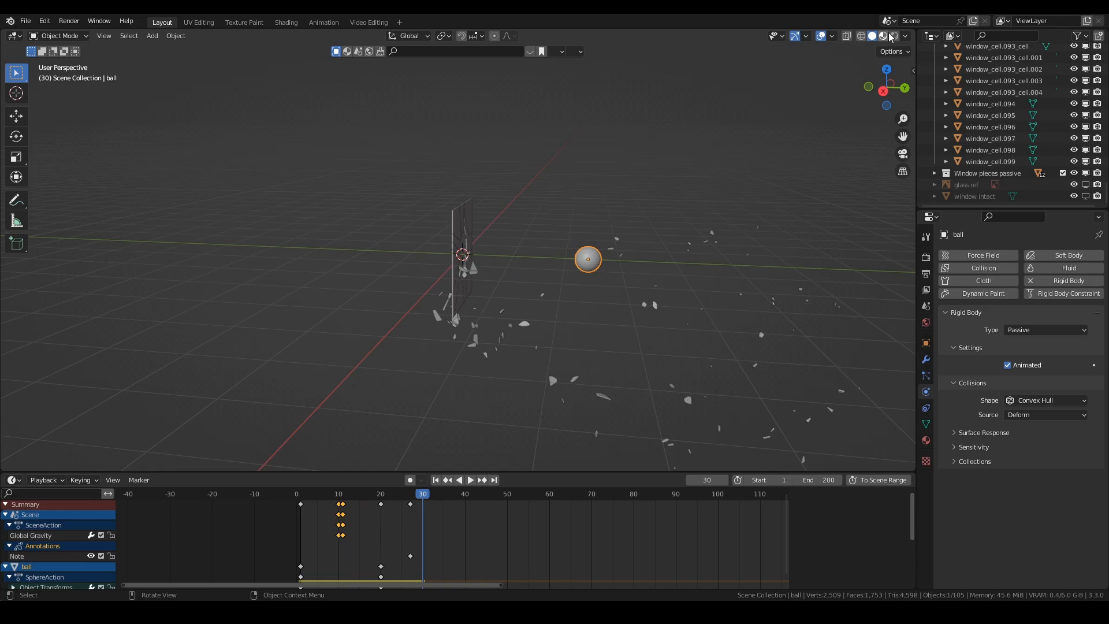
middle_click_drag(359, 343, 427, 353)
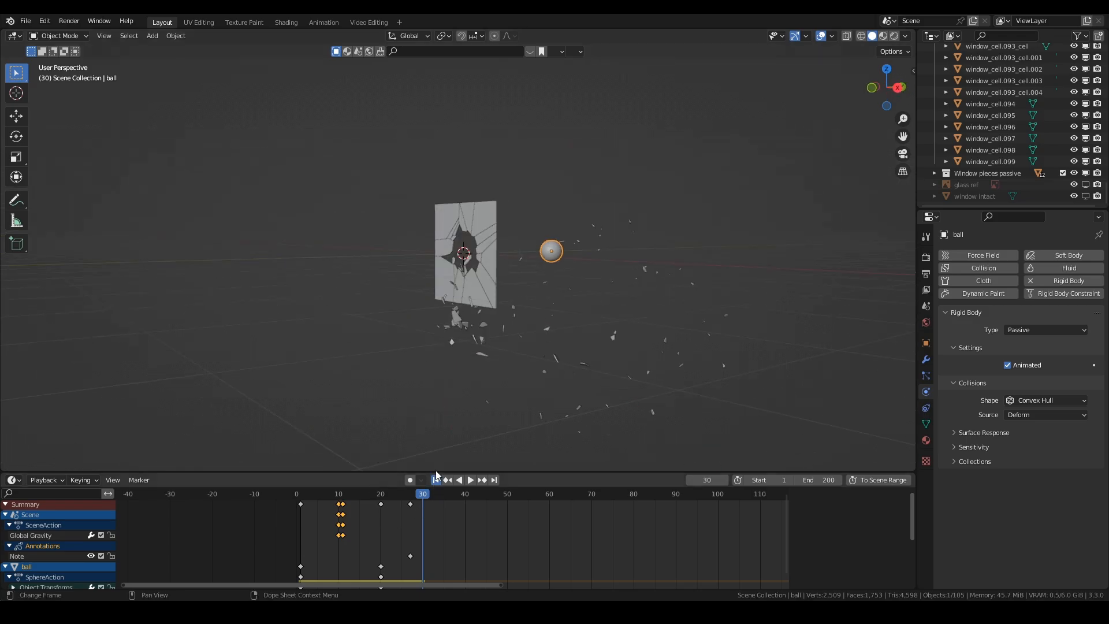
key("shift+Left")
Step: Select all window shards and set the Roughness of their Glass BSDF material to 0.338 in the Shading workspace
scroll(469, 312, "up", 5)
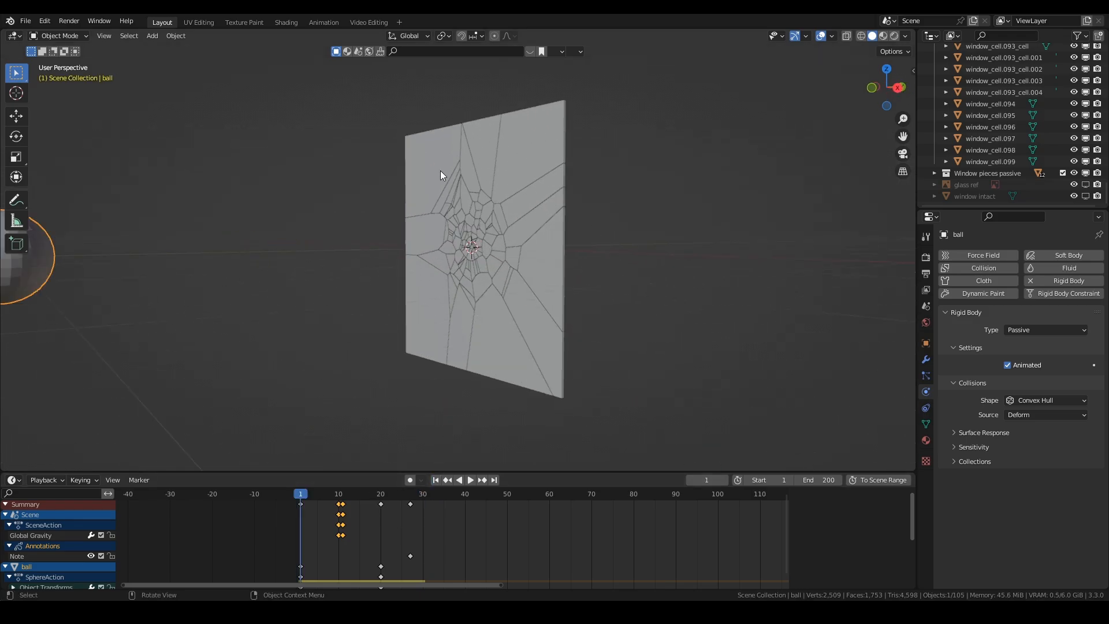
left_click_drag(351, 107, 619, 382)
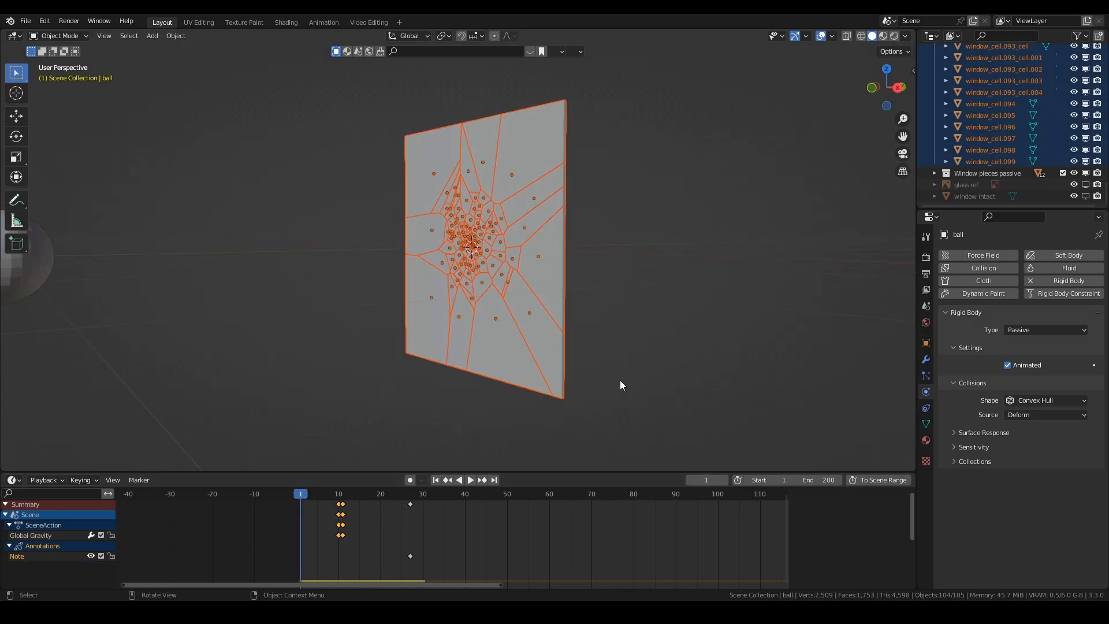
left_click(283, 22)
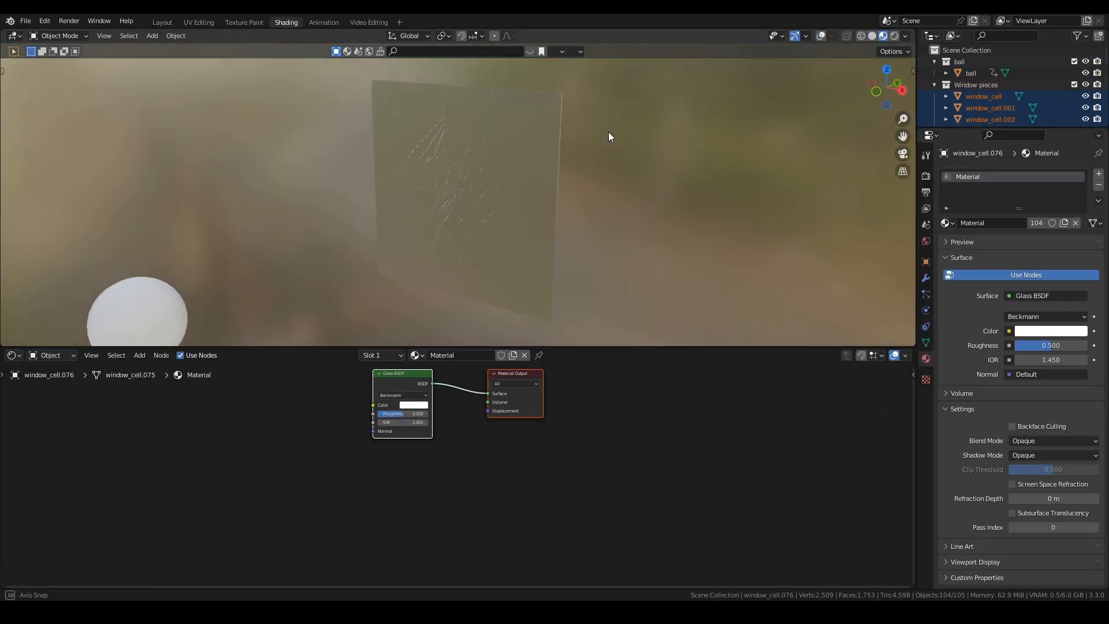
middle_click_drag(609, 137, 618, 130)
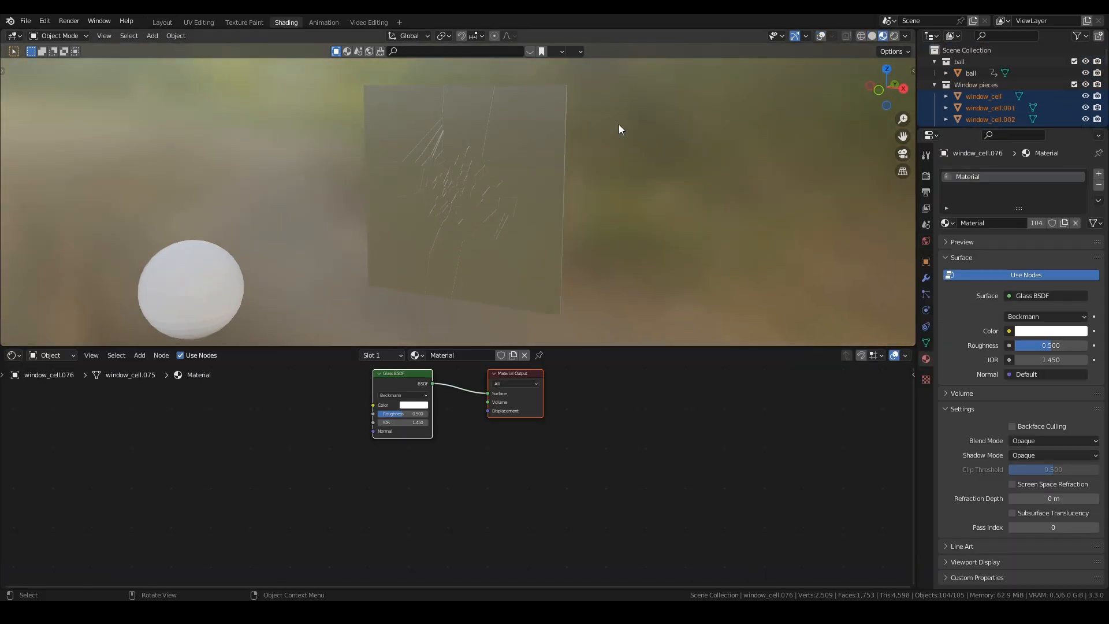
scroll(574, 194, "up", 4)
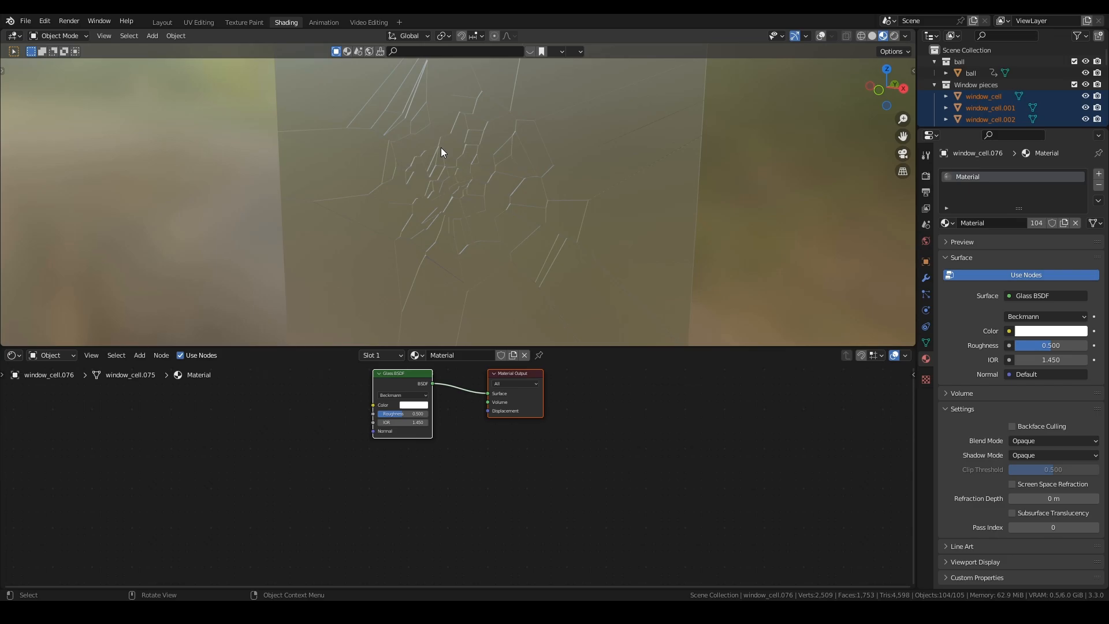
scroll(398, 407, "up", 1)
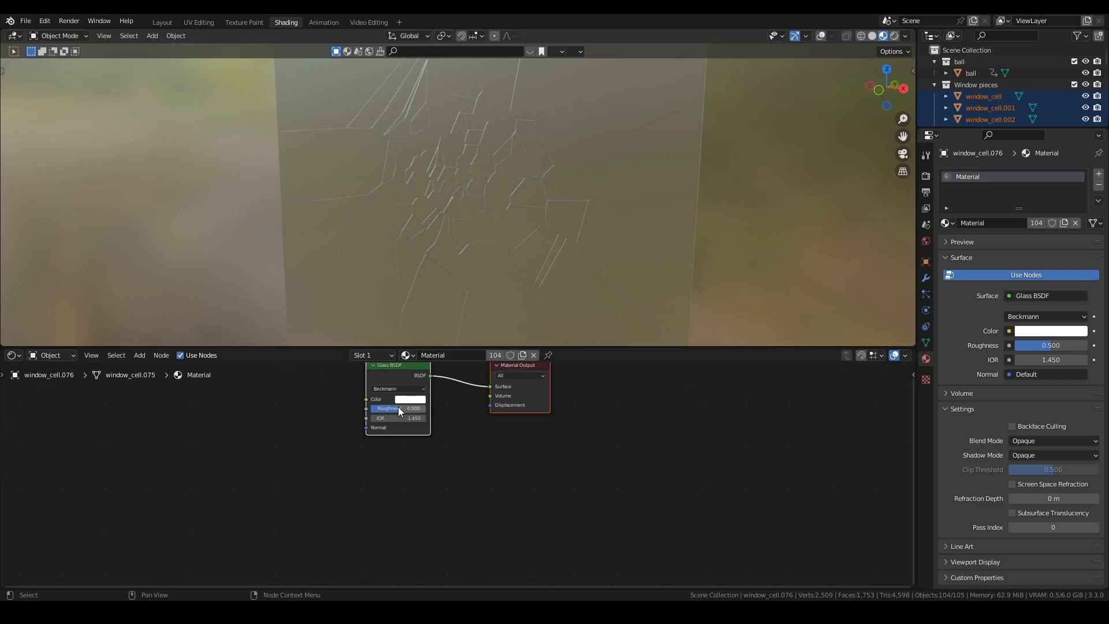
left_click_drag(397, 408, 442, 409)
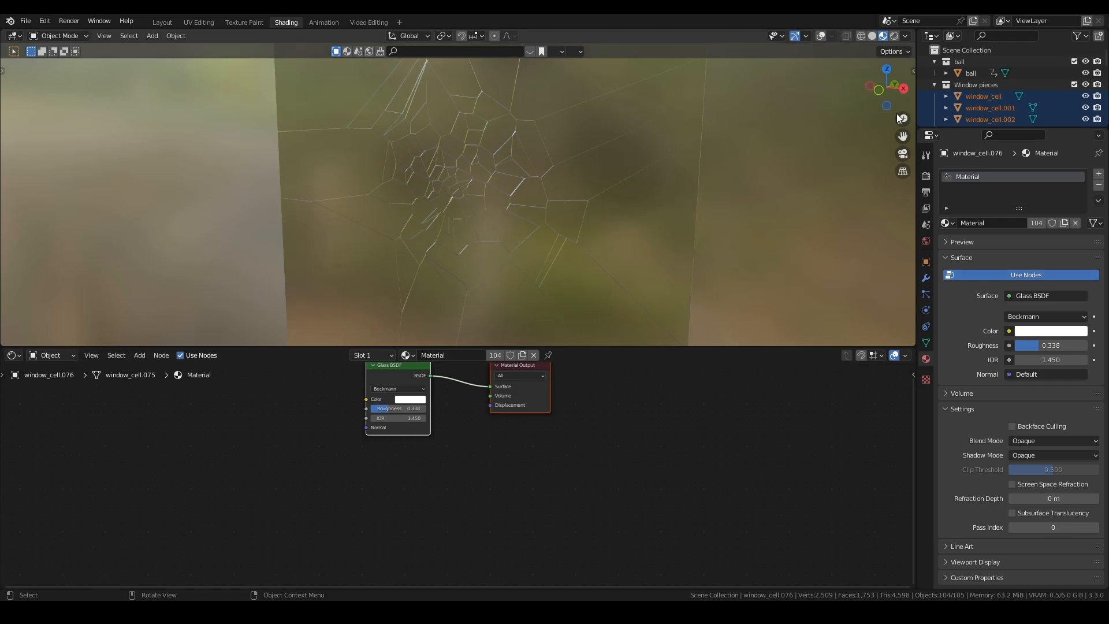
Step: Collapse the shard collections, show the viewport-disable toggles in the Outliner, and enable the window intact object in the viewport
left_click(934, 85)
scroll(950, 68, "down", 1)
left_click(934, 72)
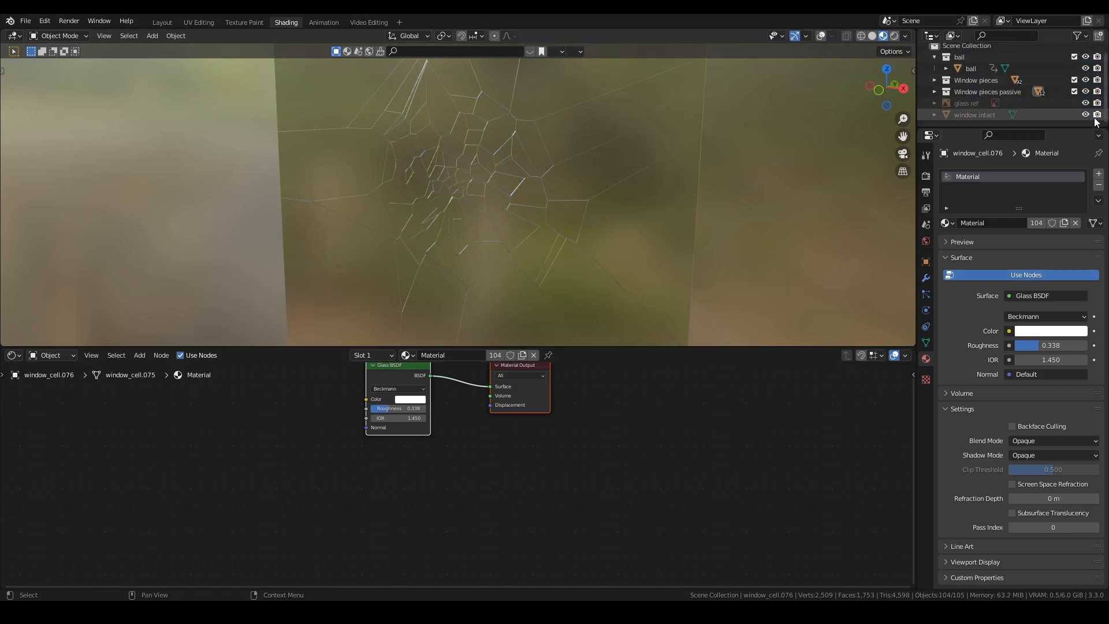
left_click(1078, 36)
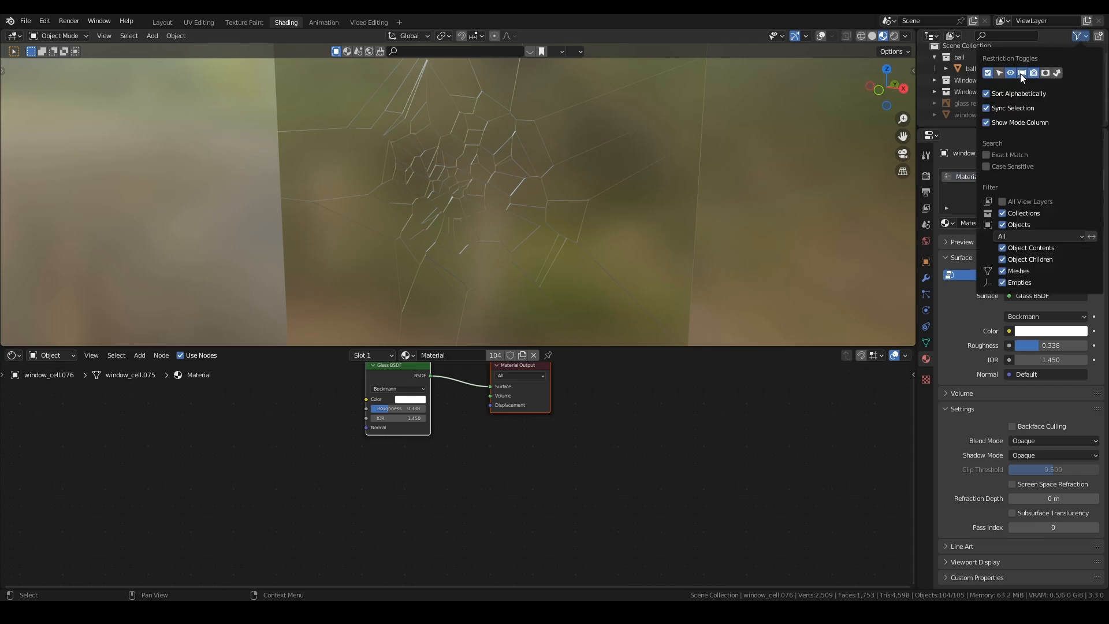
left_click(1022, 73)
left_click(1085, 115)
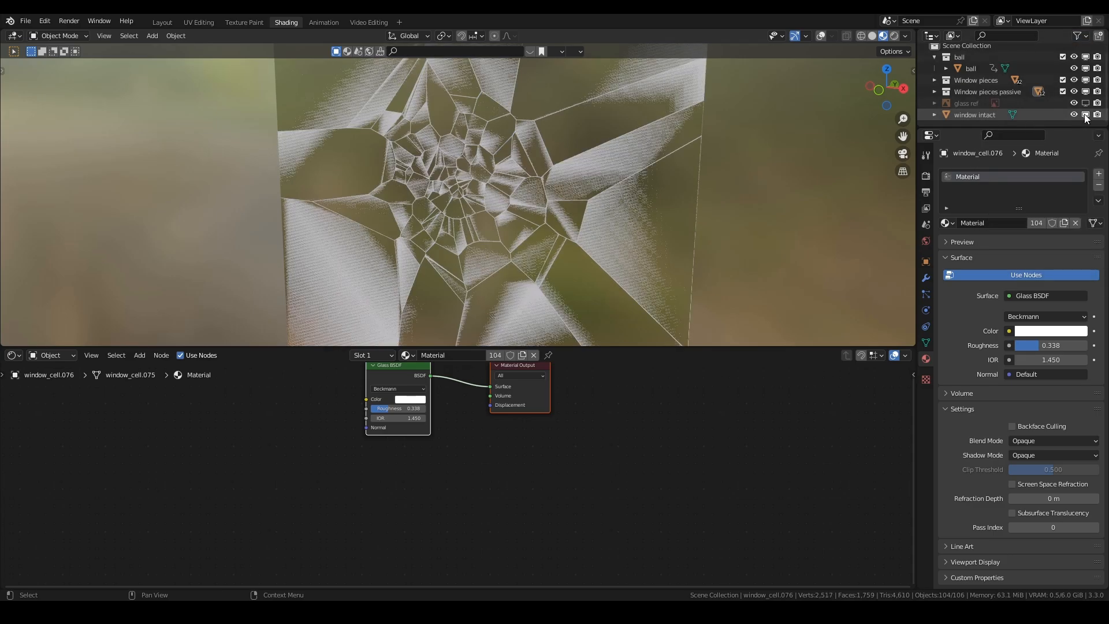
Step: Assign the existing Material to the window intact object and disable the Window pieces and Window pieces passive collections in the viewport
left_click(974, 115)
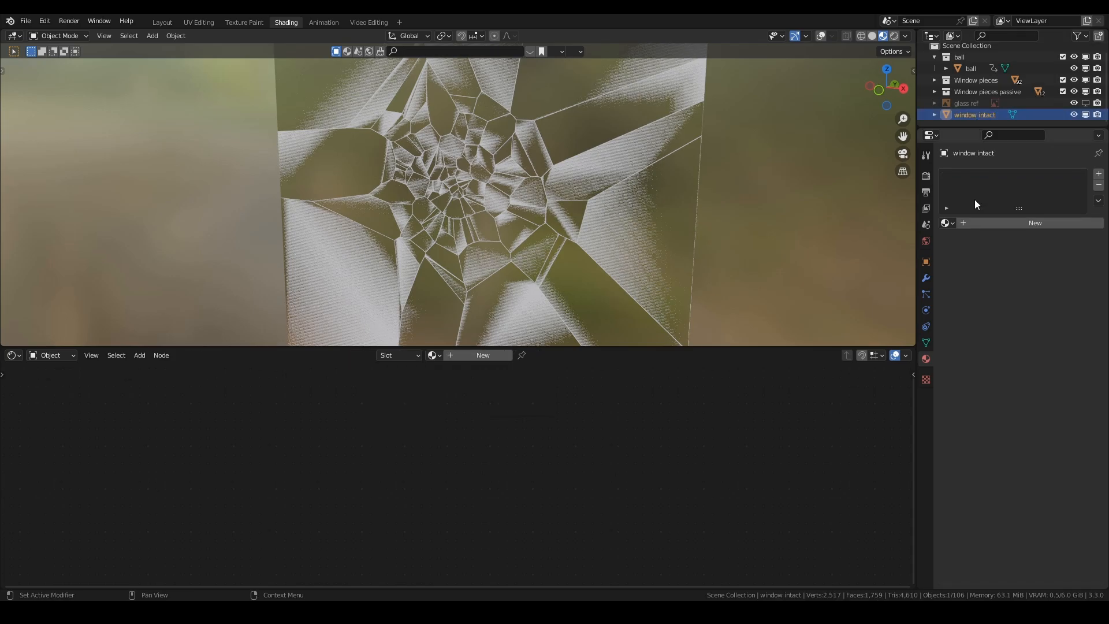
left_click(947, 223)
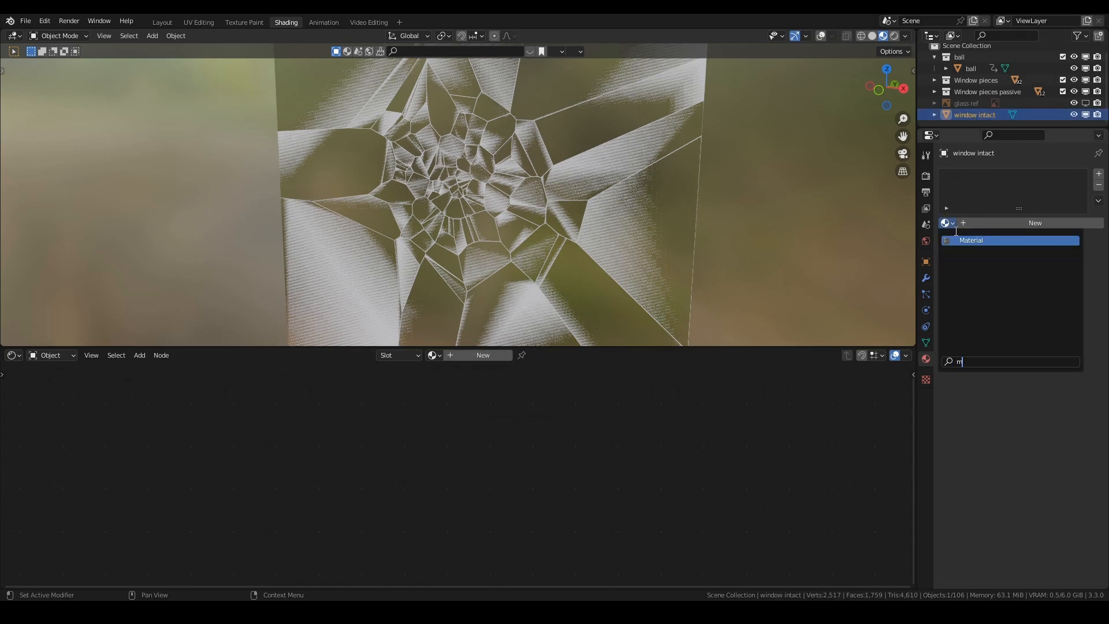
left_click(971, 240)
left_click(1086, 80)
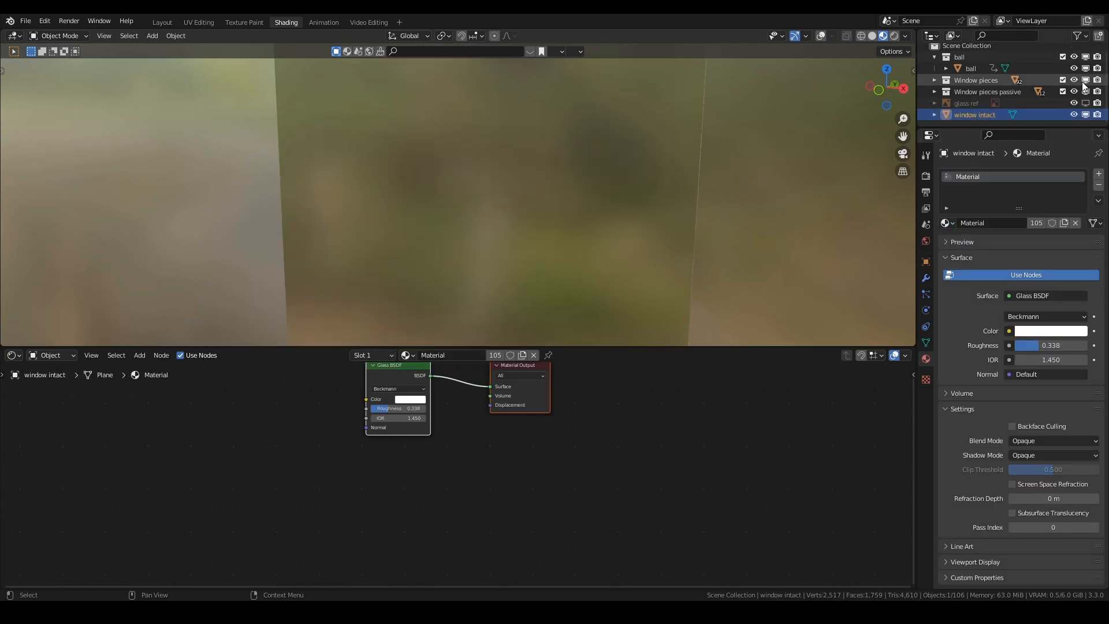
left_click(1086, 91)
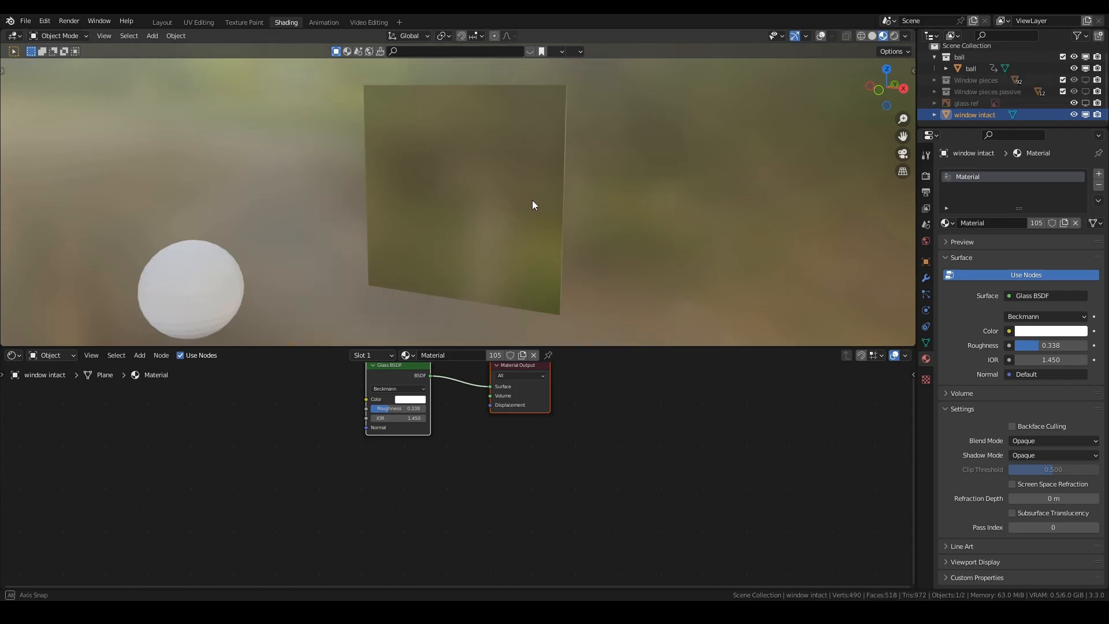
Step: Return to the Layout workspace in Material Preview shading and go to frame 11, viewing the ball's contact with the glass from the side
left_click(162, 22)
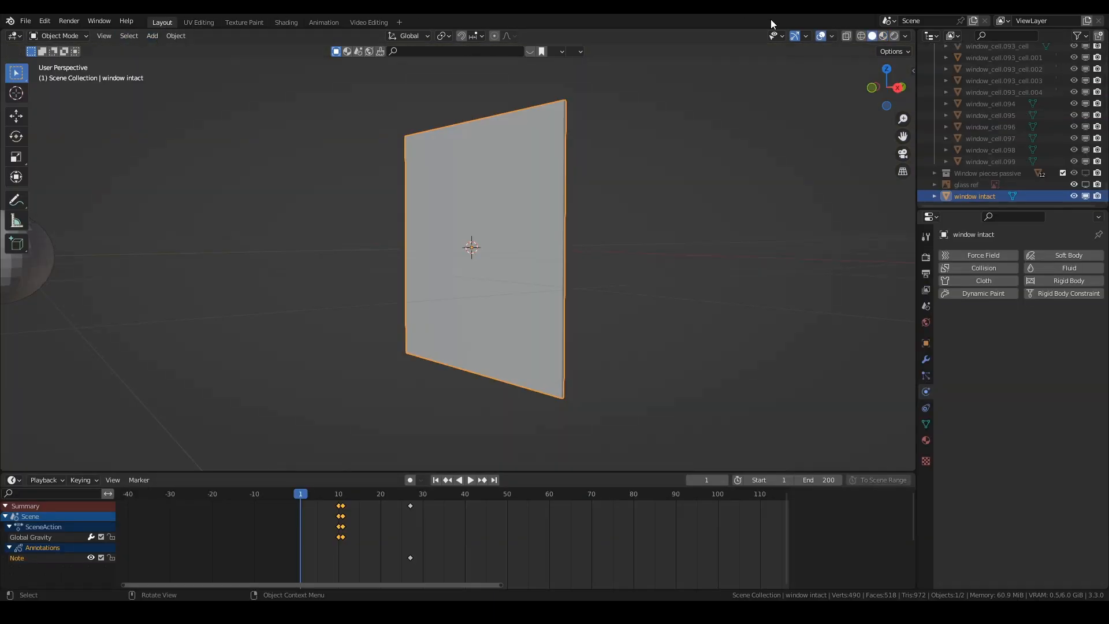
left_click(882, 36)
scroll(348, 395, "down", 4)
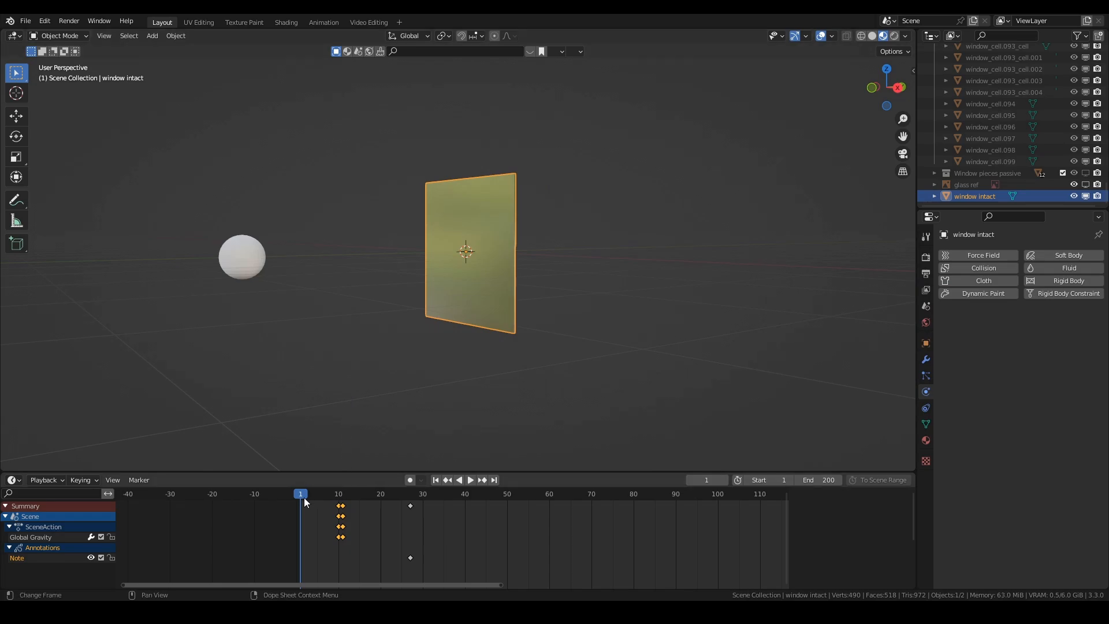
left_click_drag(304, 497, 342, 503)
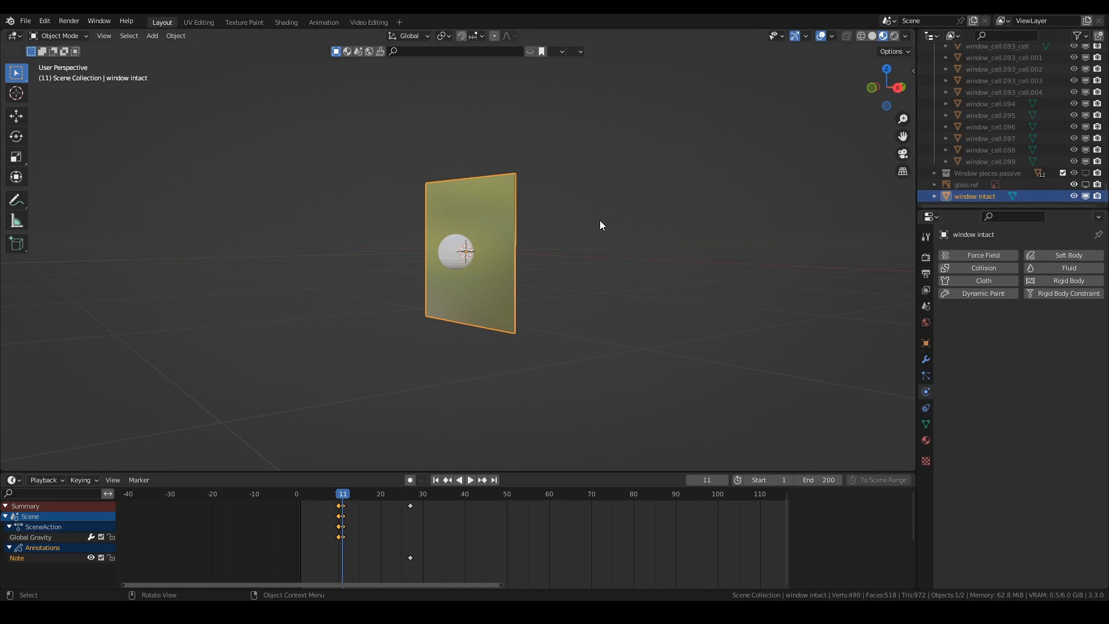
middle_click_drag(600, 221, 442, 255)
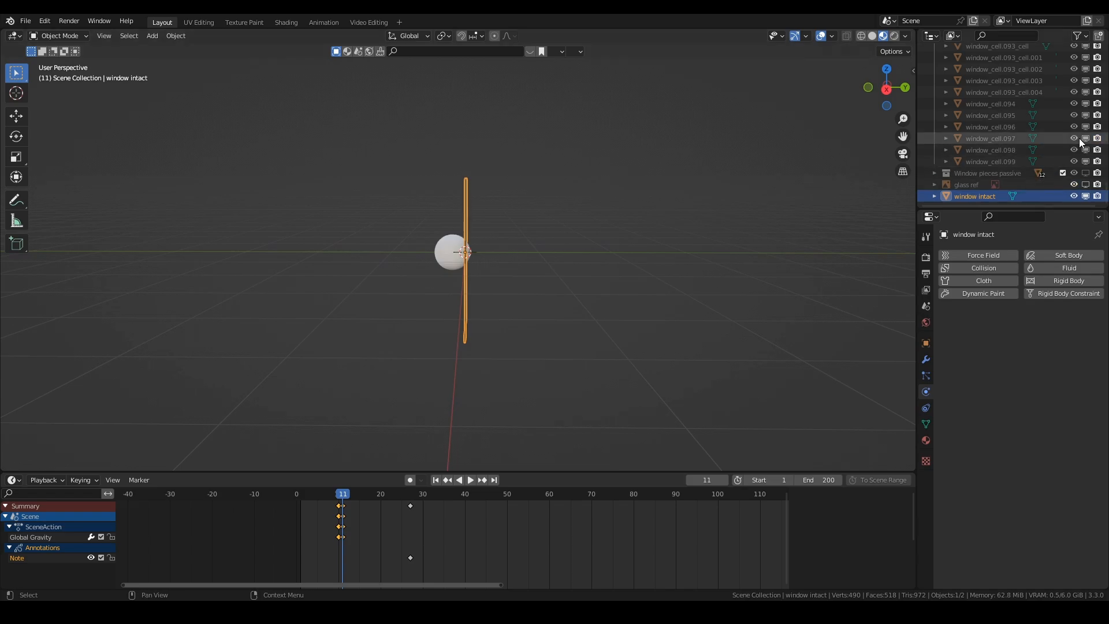
Step: Expand and enable the Window pieces collection in the viewport, and keyframe window_cell as disabled in viewports at frame 11
scroll(1079, 138, "up", 8)
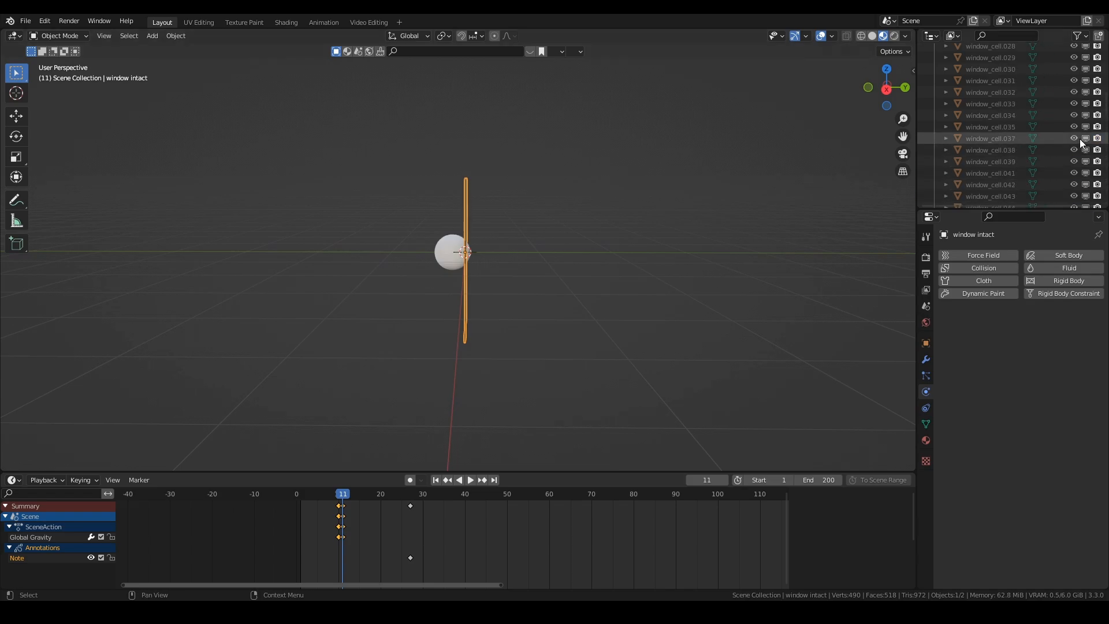
scroll(1080, 139, "up", 15)
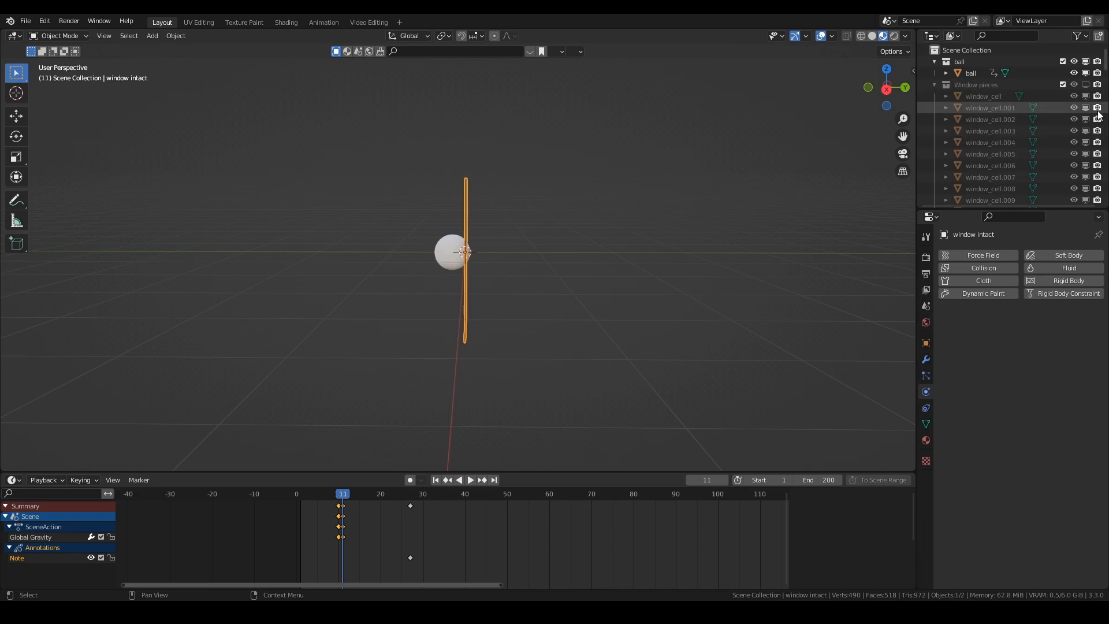
key("ctrl+z")
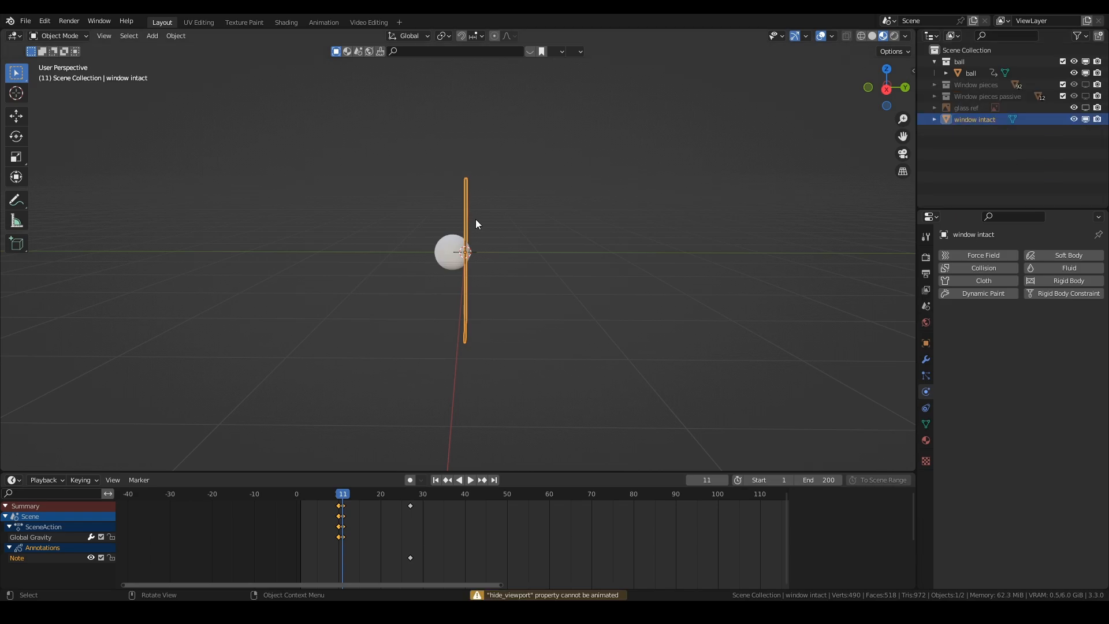
left_click(935, 84)
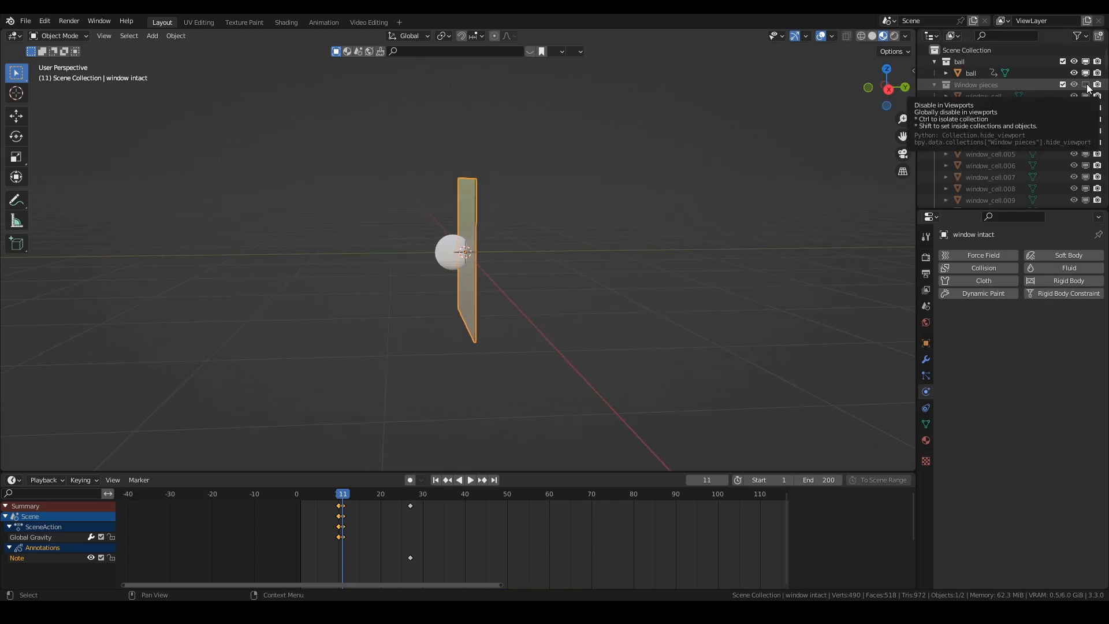
scroll(1088, 88, "down", 5)
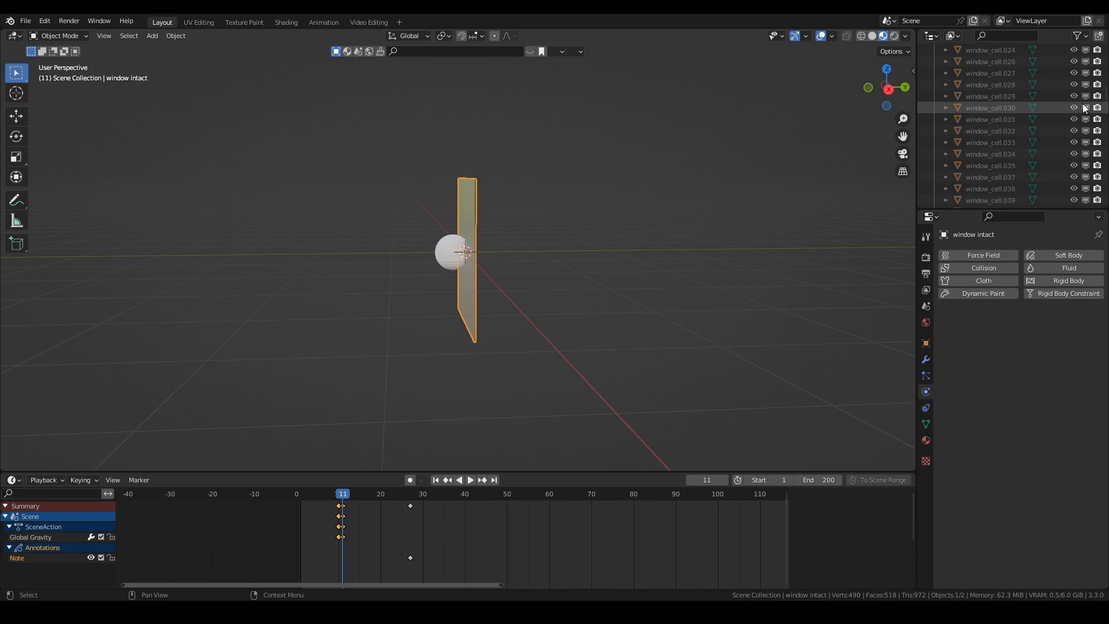
scroll(1085, 107, "up", 15)
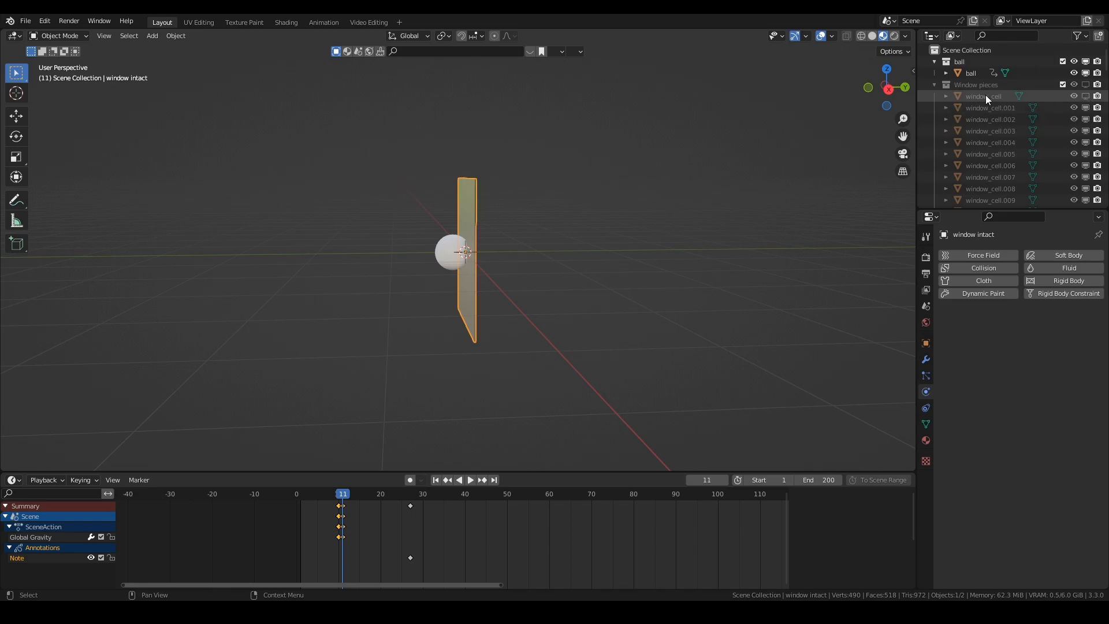
left_click(1086, 96)
Step: Enlarge the Outliner and disable the shards window_cell.001 through window_cell.053 in viewports
scroll(1040, 115, "down", 1)
left_click_drag(1033, 209, 1034, 465)
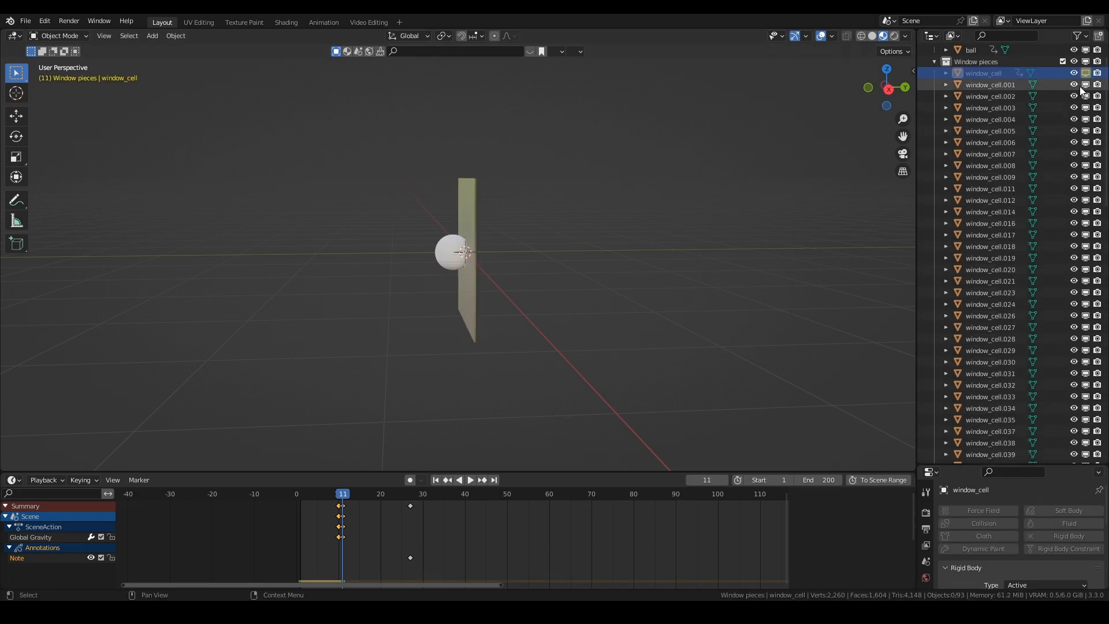
left_click_drag(1086, 124, 1086, 421)
scroll(1085, 399, "down", 3)
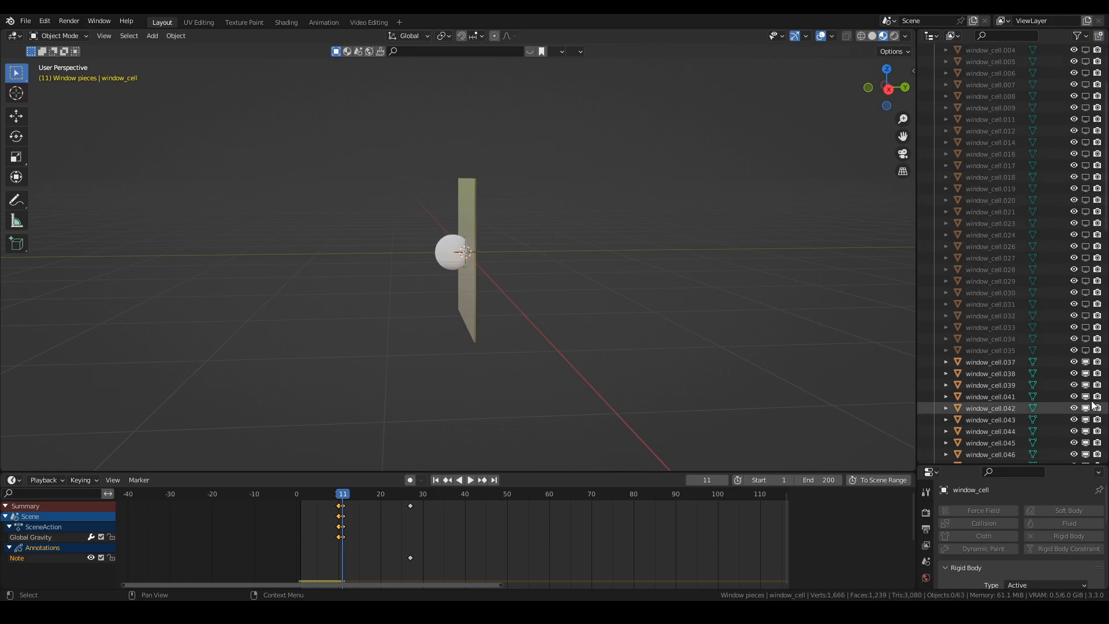
left_click_drag(1086, 373, 1086, 442)
scroll(1087, 416, "down", 4)
left_click(1086, 373)
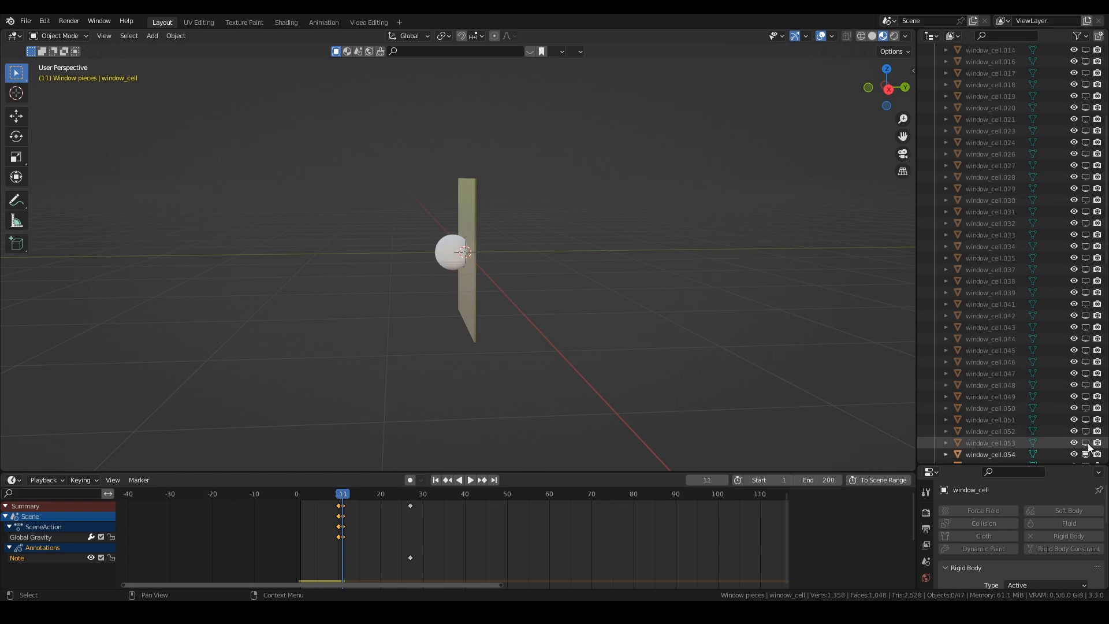
Step: Disable the remaining shards in Window pieces, window_cell.054 through window_cell.099, in viewports
scroll(1087, 404, "down", 4)
left_click_drag(1086, 362, 1087, 454)
scroll(1069, 346, "down", 7)
left_click_drag(1086, 304, 1086, 454)
scroll(1069, 364, "down", 5)
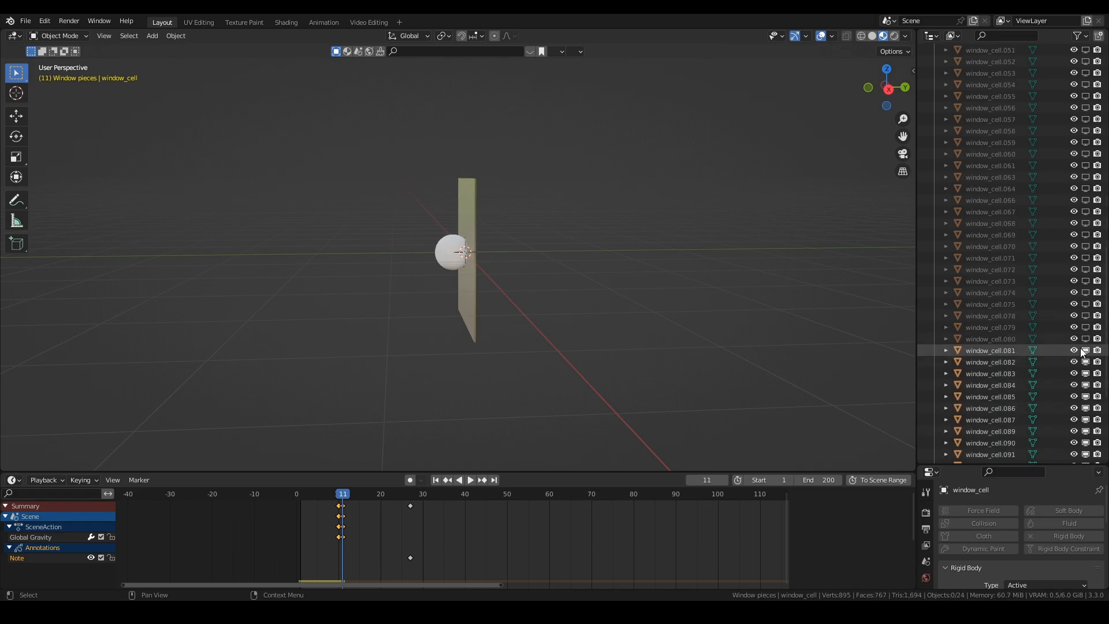
left_click_drag(1086, 353, 1086, 454)
scroll(1089, 346, "down", 7)
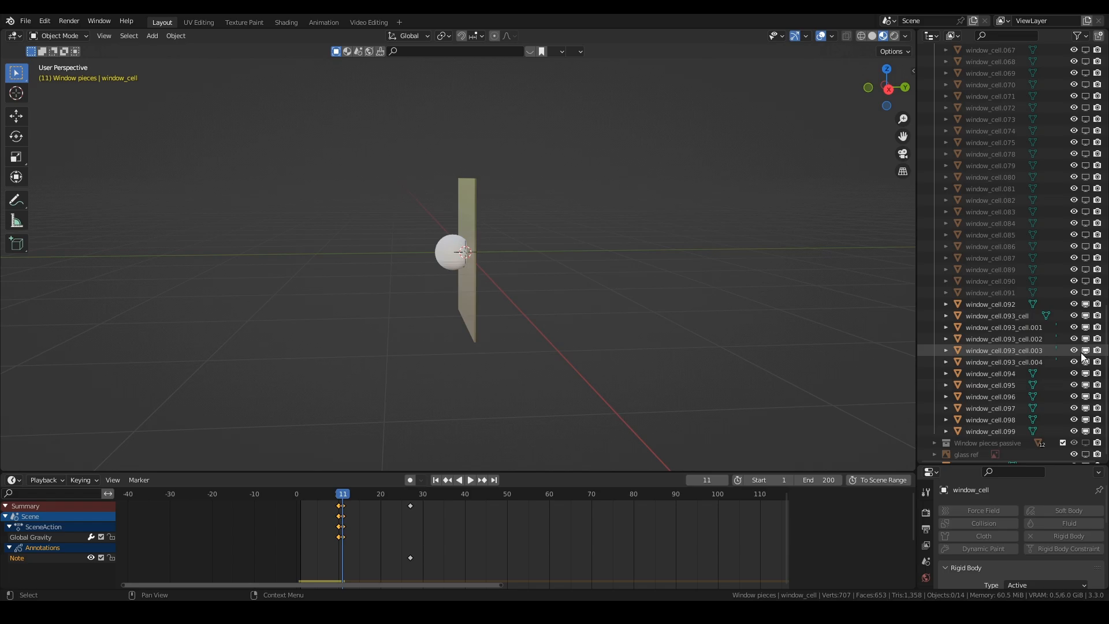
left_click_drag(1089, 306, 1089, 386)
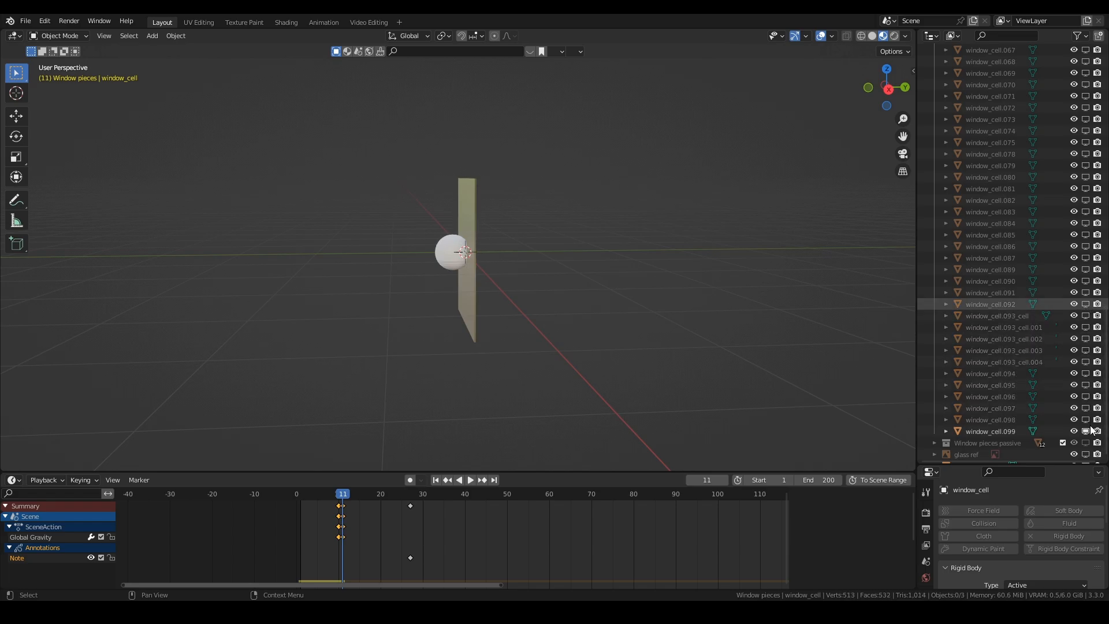
left_click_drag(1091, 430, 1091, 432)
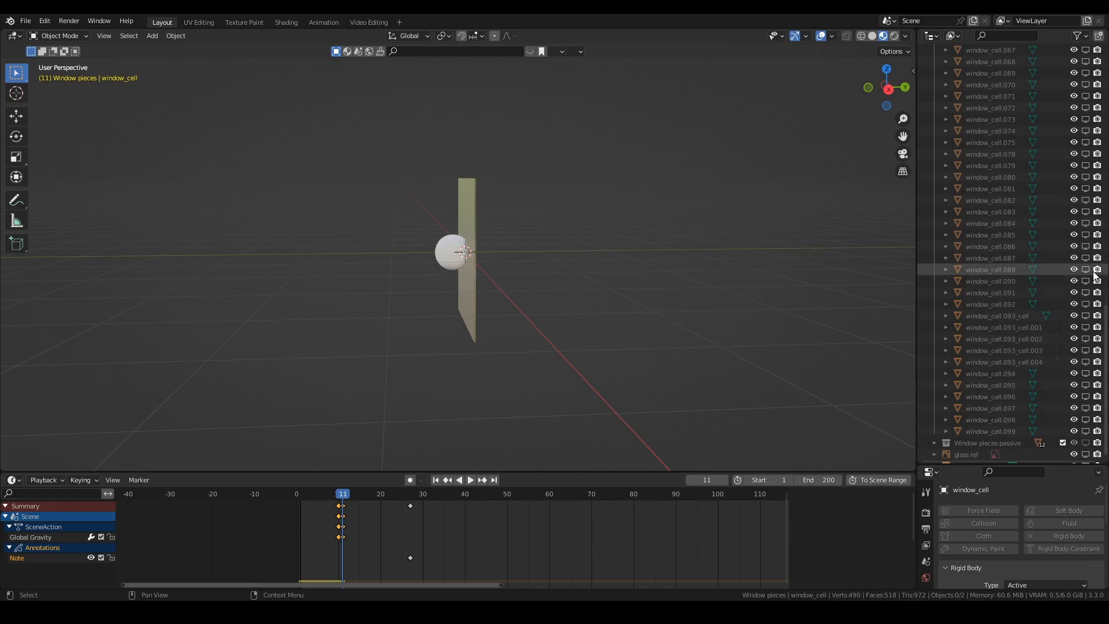
Step: Keyframe the disabled viewport state of window_cell.001 through window_cell.052 at frame 11
scroll(1091, 271, "up", 10)
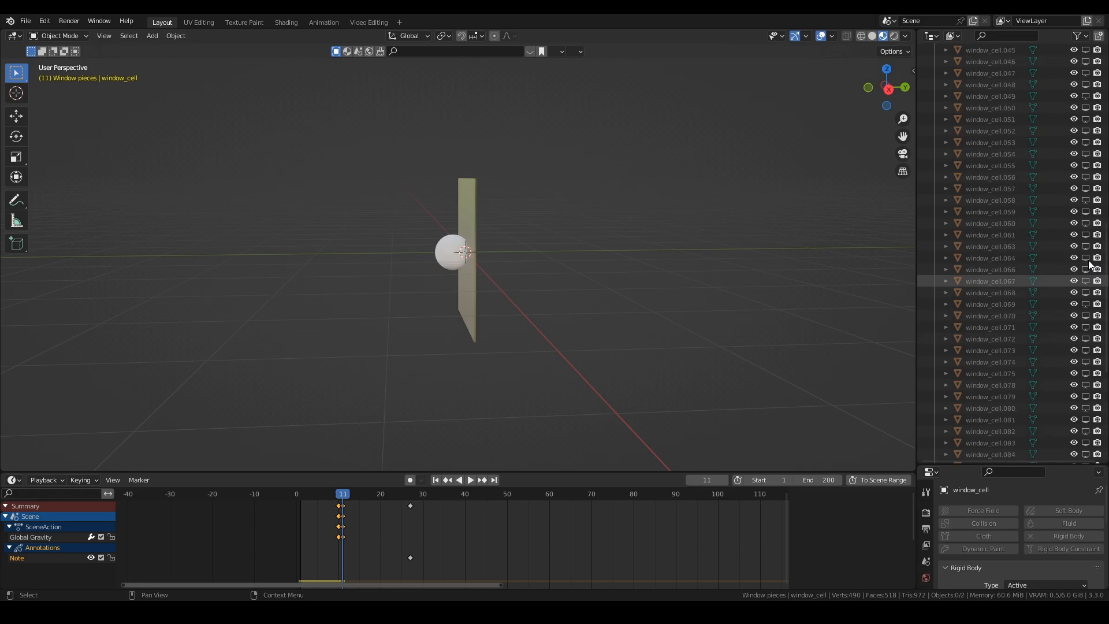
scroll(1091, 254, "up", 15)
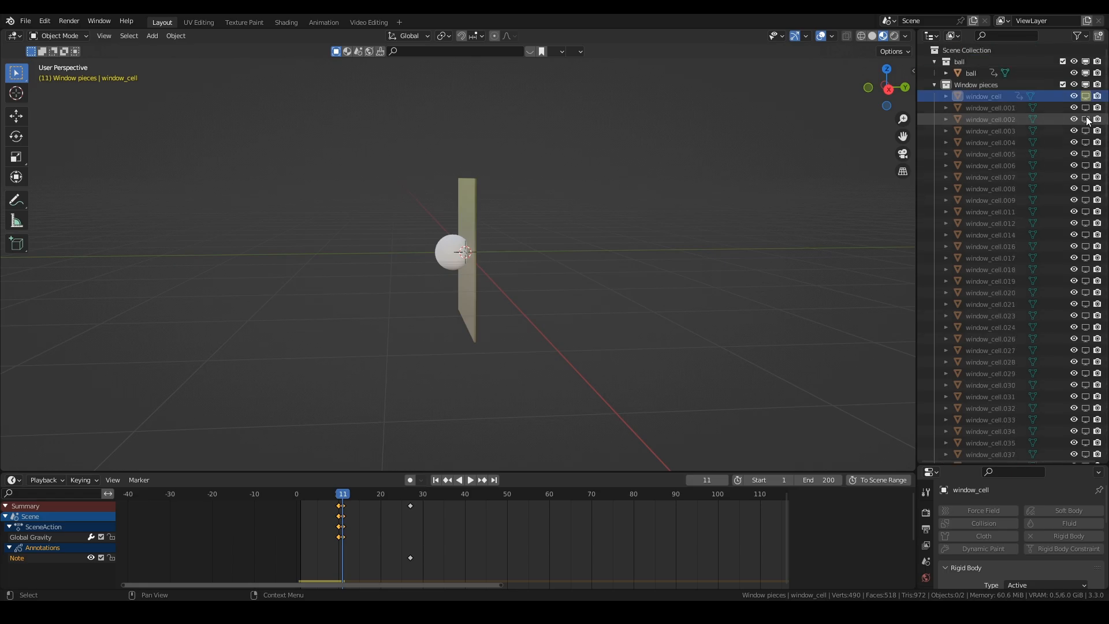
left_click_drag(1086, 108, 1088, 412)
scroll(1083, 324, "down", 5)
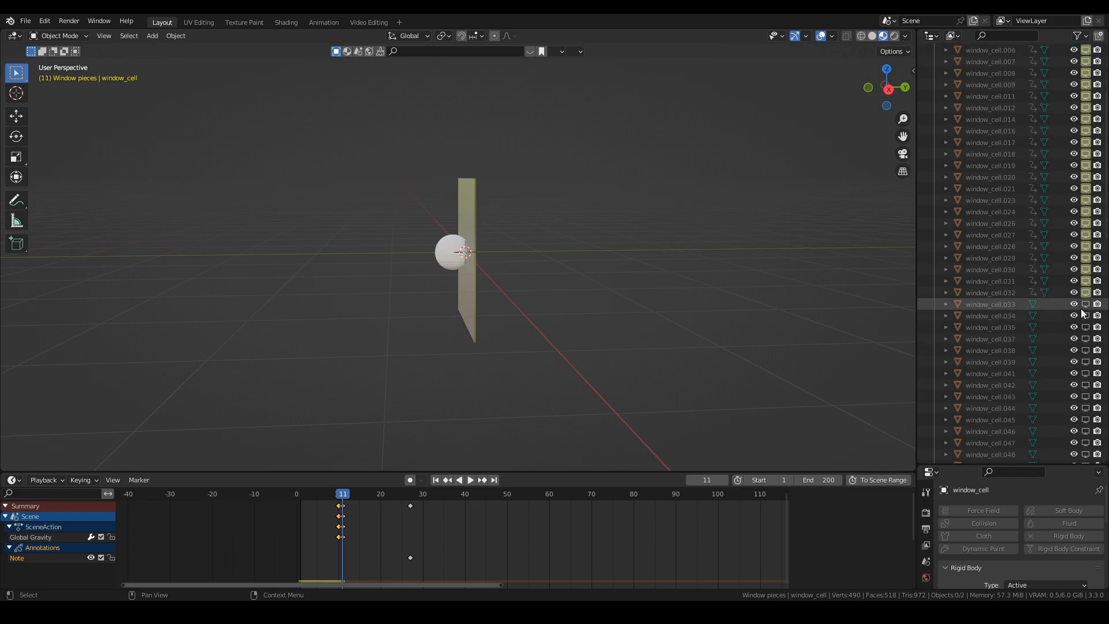
left_click_drag(1086, 305, 1085, 409)
scroll(1084, 381, "down", 3)
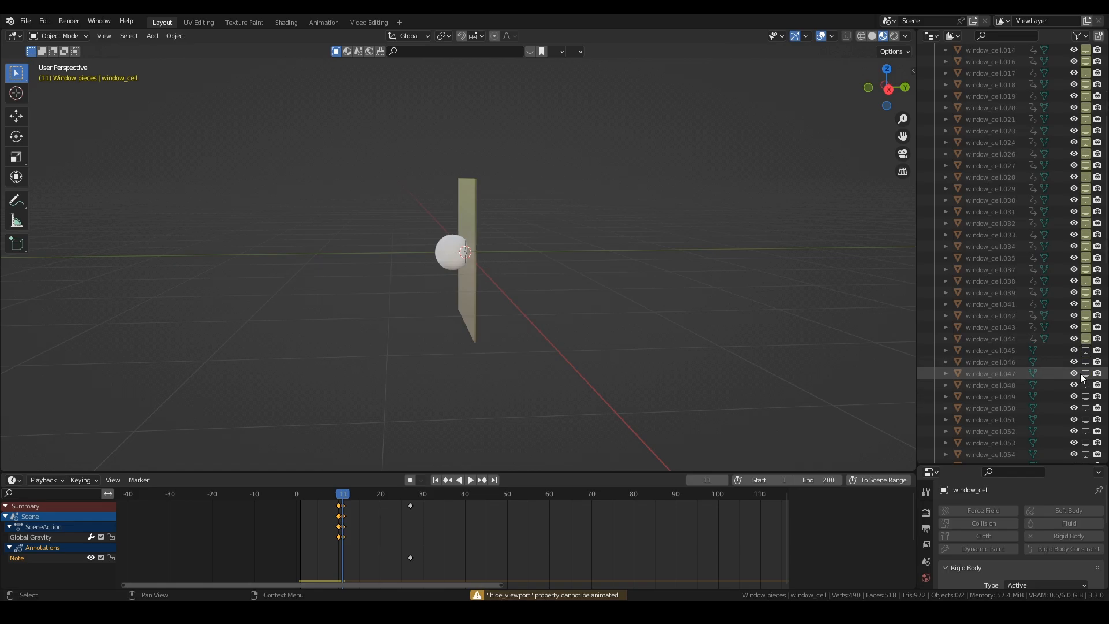
left_click_drag(1086, 350, 1091, 416)
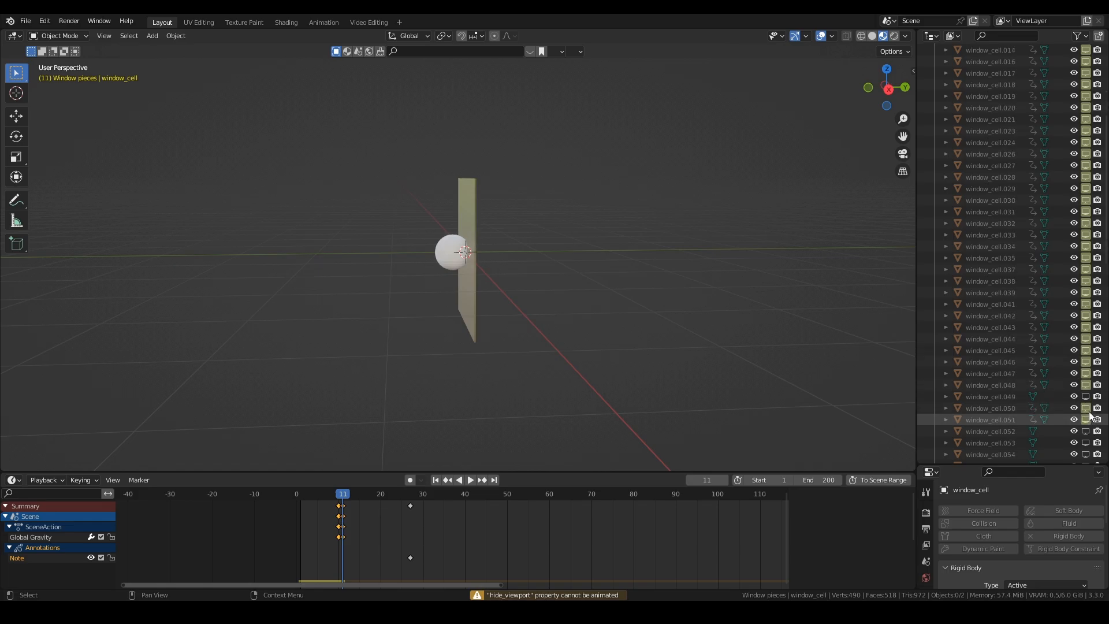
left_click(1086, 396)
scroll(1084, 345, "down", 4)
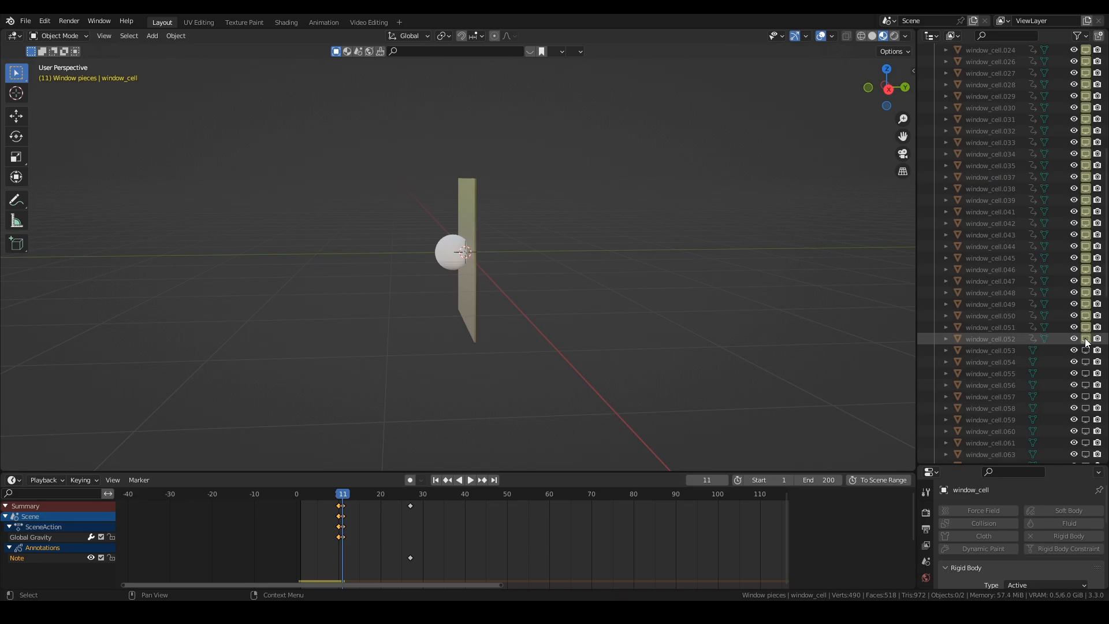
Step: Keyframe the disabled viewport state of window_cell.053 through window_cell.084 at frame 11
left_click_drag(1087, 342, 1087, 454)
scroll(1086, 454, "down", 3)
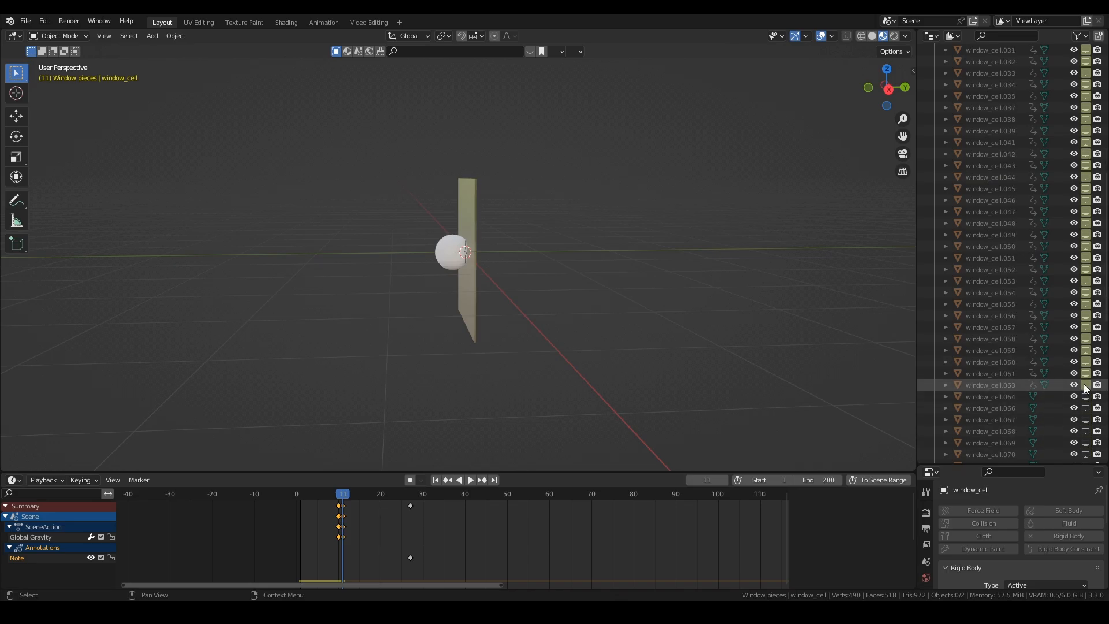
left_click_drag(1086, 388, 1086, 447)
scroll(1088, 456, "down", 2)
scroll(1085, 449, "down", 5)
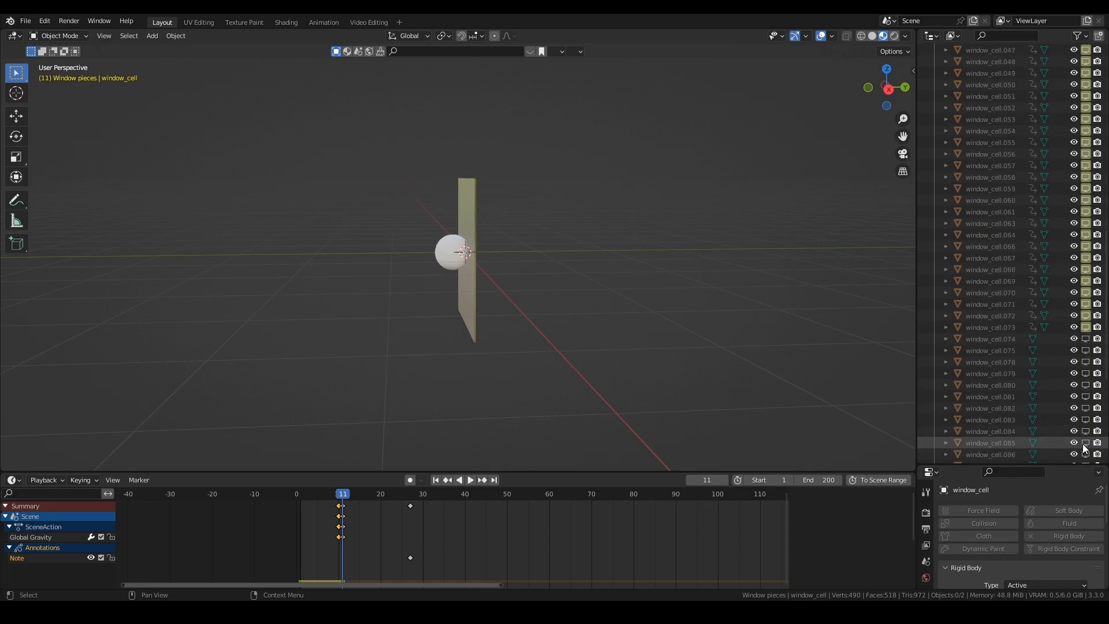
left_click_drag(1086, 339, 1087, 435)
scroll(1087, 434, "down", 3)
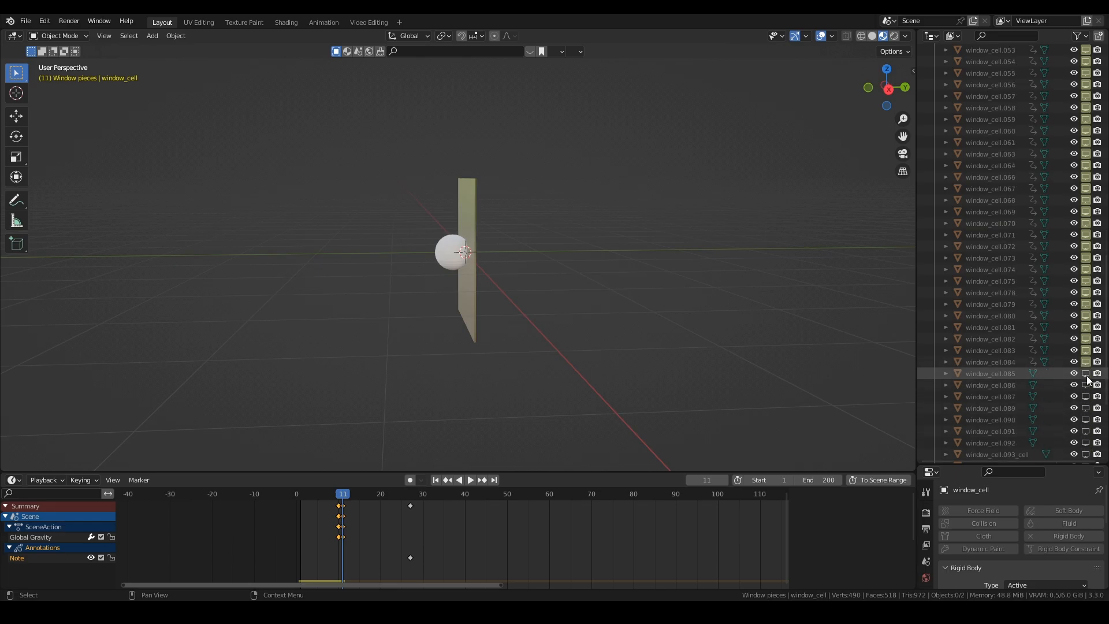
Step: Keyframe the disabled viewport state of the last shards, window_cell.085 through window_cell.099, at frame 11
left_click_drag(1087, 377, 1087, 424)
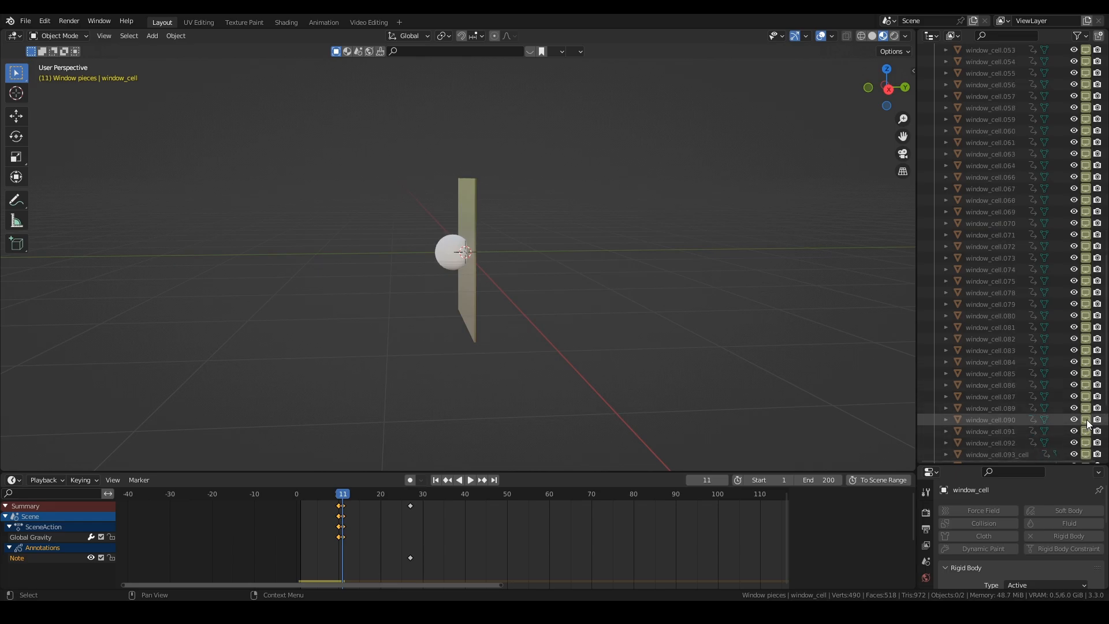
scroll(1088, 424, "down", 5)
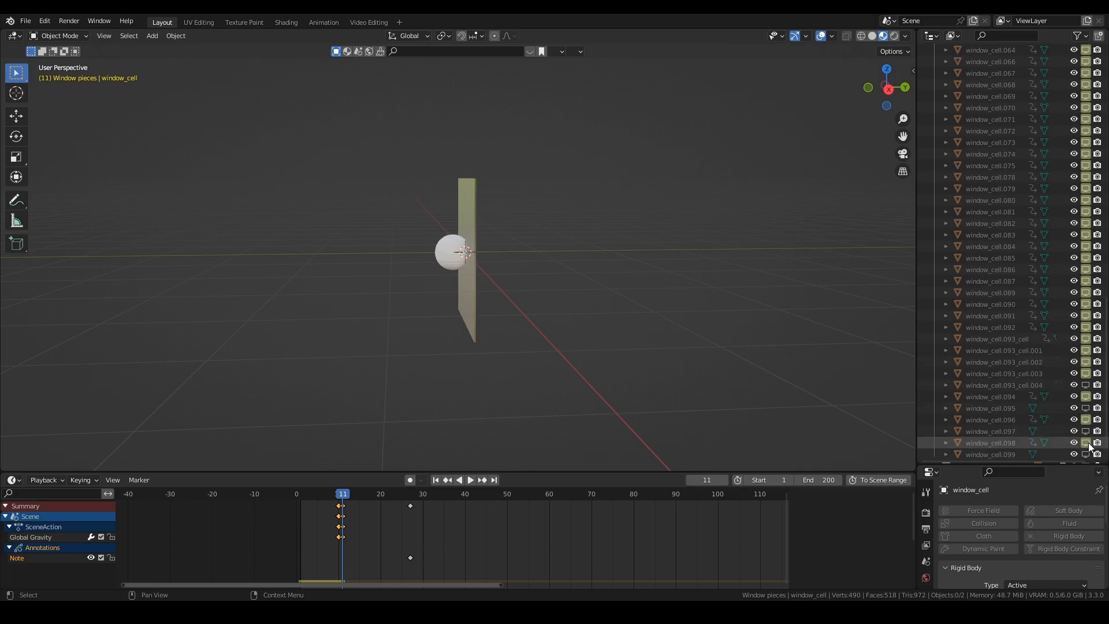
left_click(1086, 408)
left_click(1086, 431)
scroll(1078, 398, "down", 2)
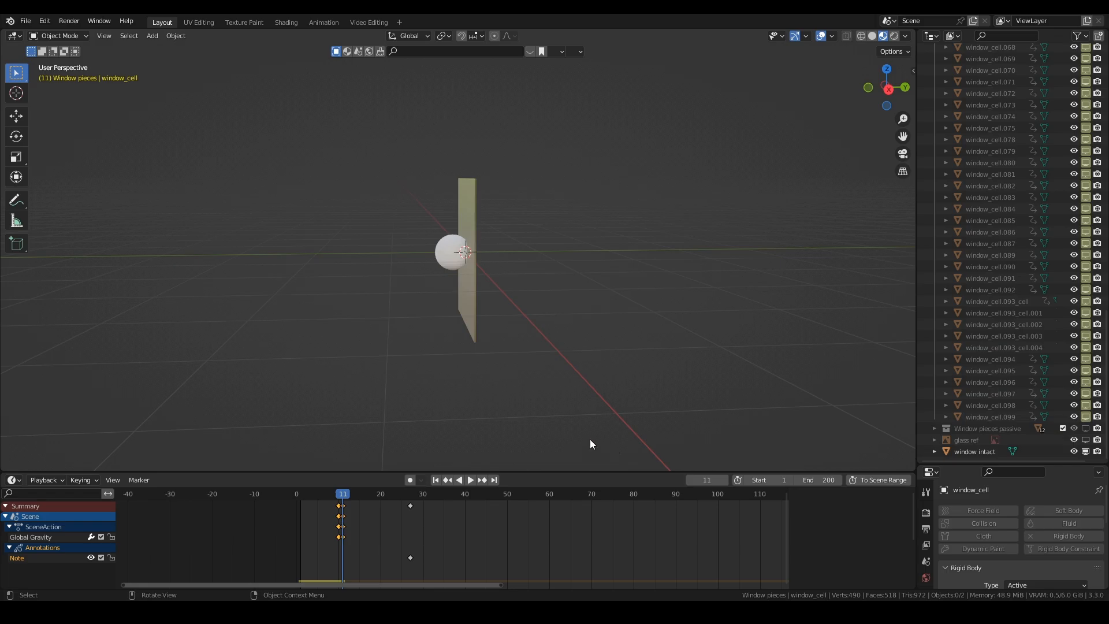
Step: Turn on Auto Keying, advance to frame 12, and enable every shard in the Window pieces collection in viewports
left_click(410, 481)
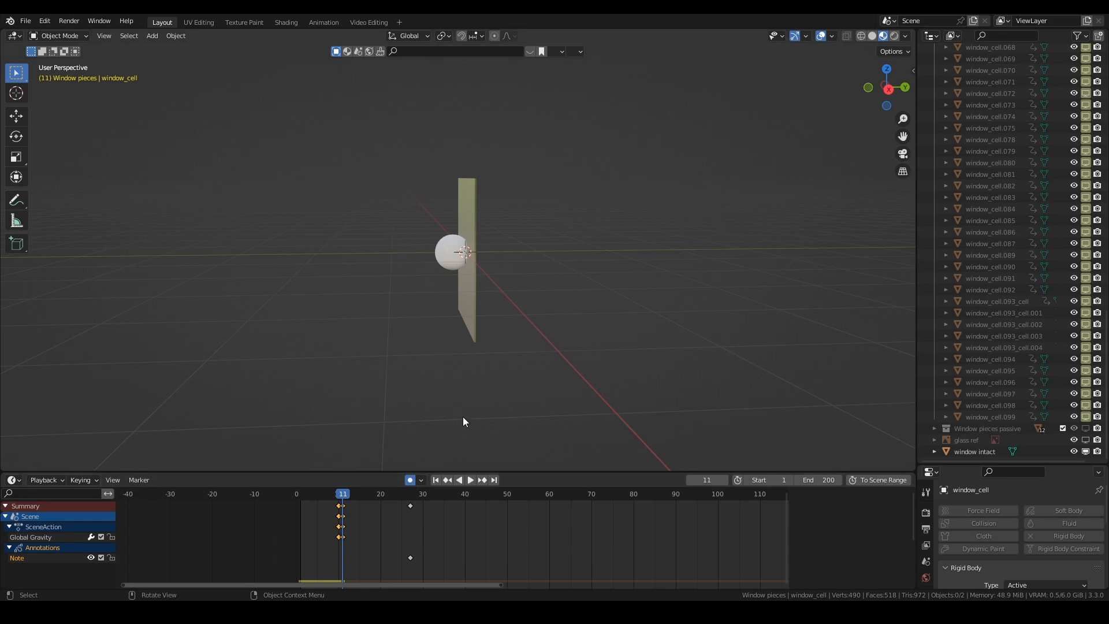
key("Right")
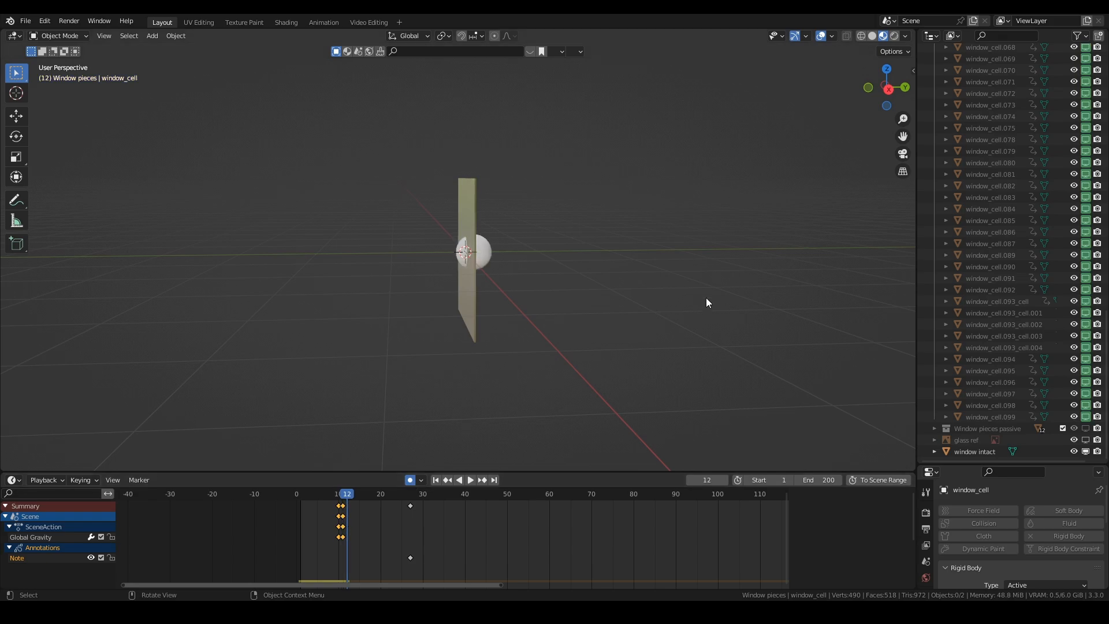
left_click_drag(1086, 420, 1087, 315)
left_click_drag(1087, 252, 1087, 187)
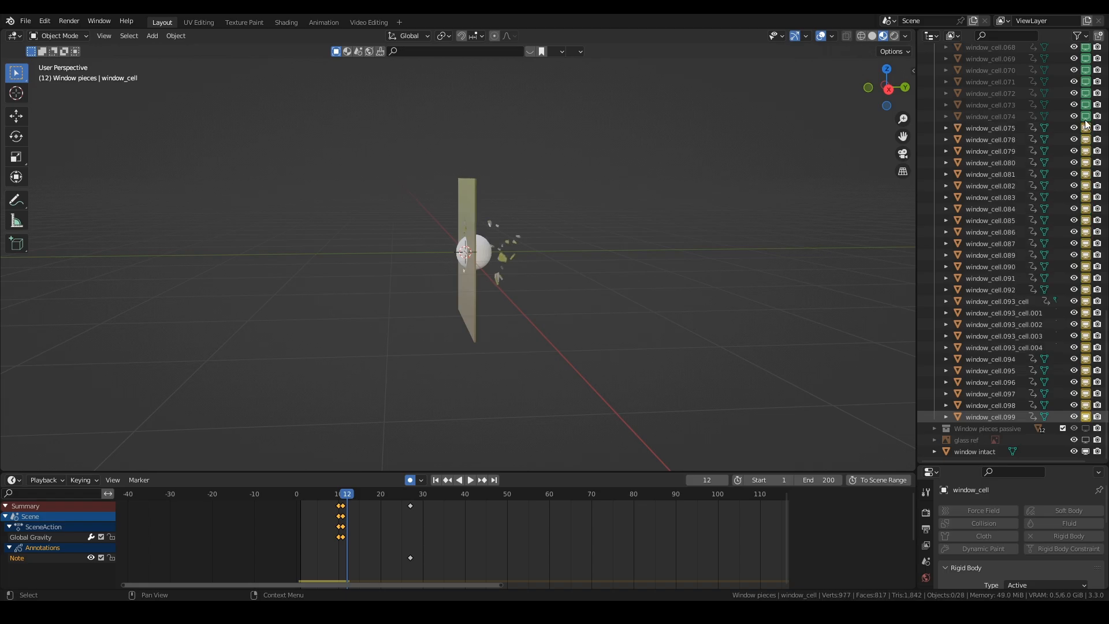
left_click_drag(1087, 125, 1087, 63)
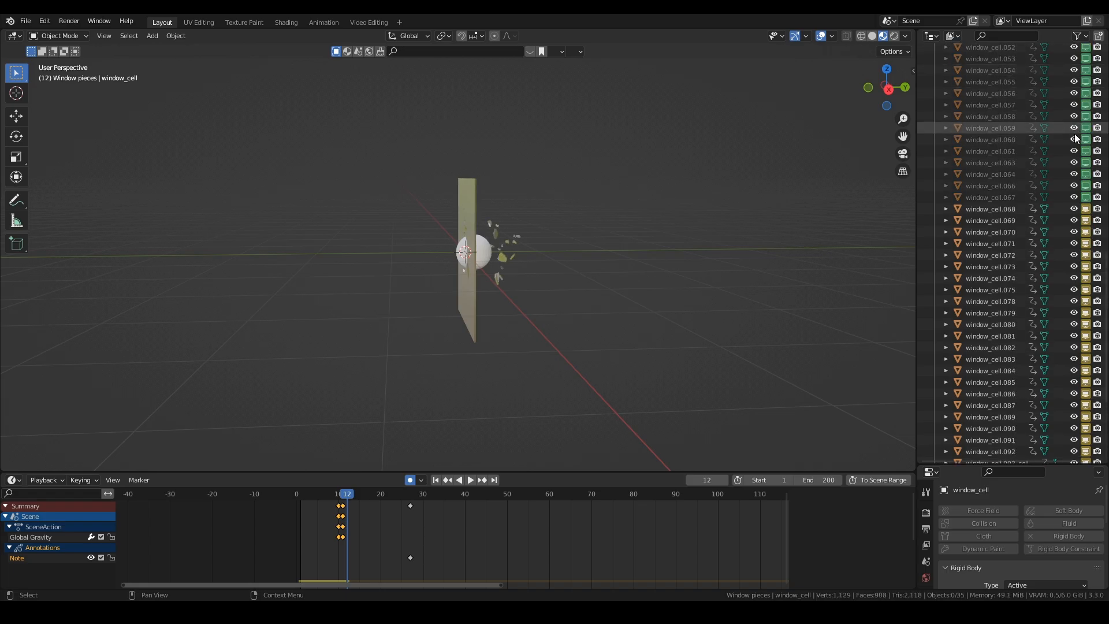
left_click_drag(1086, 230, 1087, 106)
left_click_drag(1086, 53, 1086, 96)
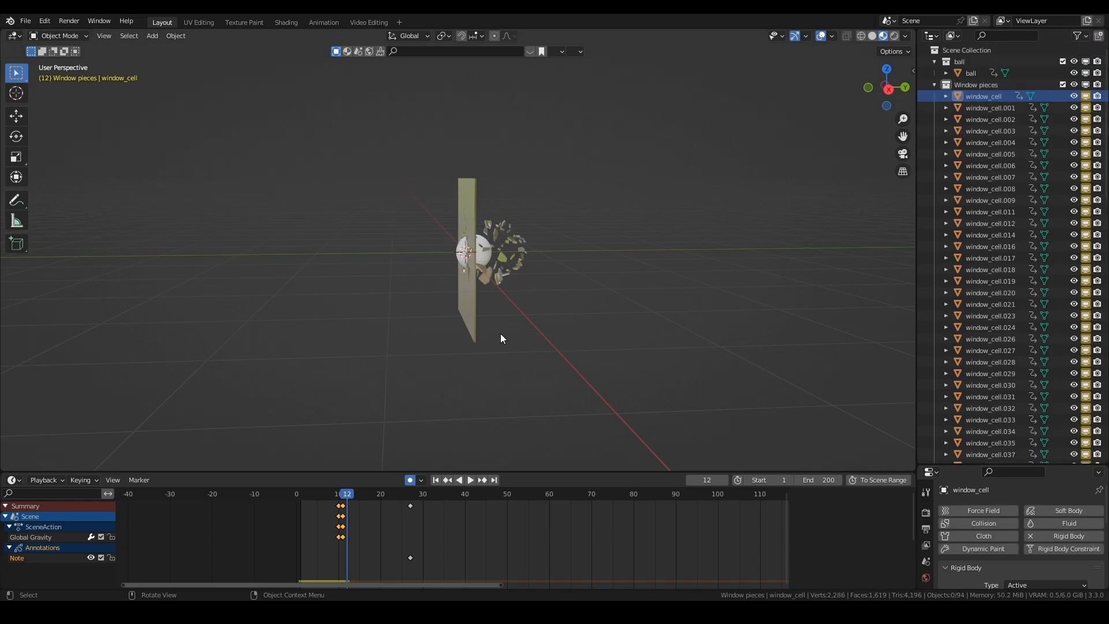
Step: Play the animation from frame 1 to about frame 39 and inspect the flying shards and the pane from another angle
middle_click_drag(501, 339, 325, 485)
left_click_drag(349, 493, 302, 501)
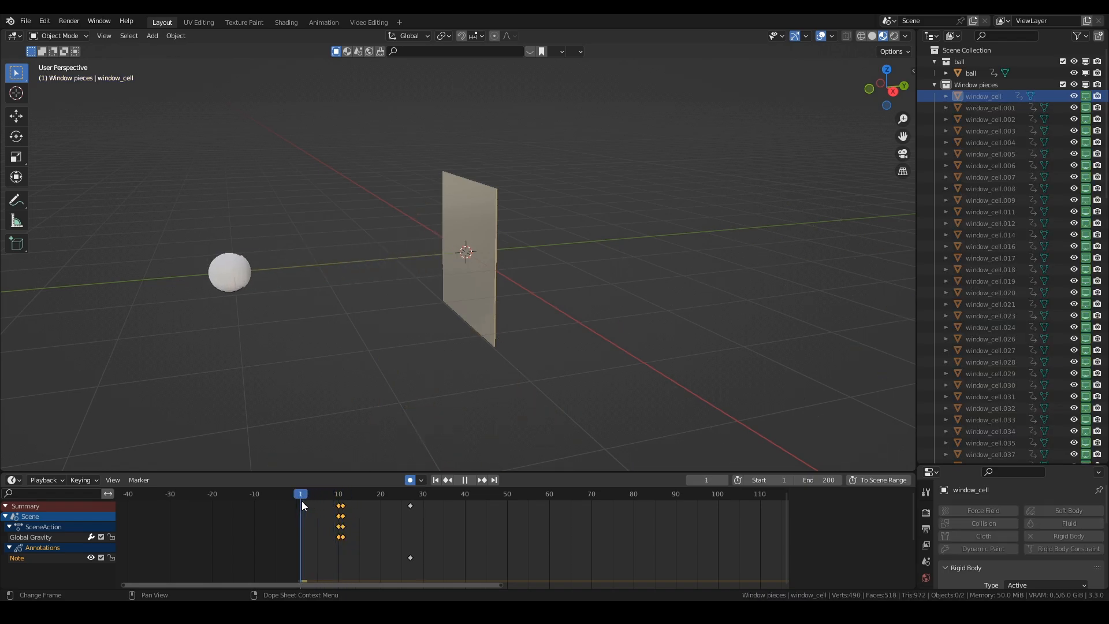
key("space")
key("space")
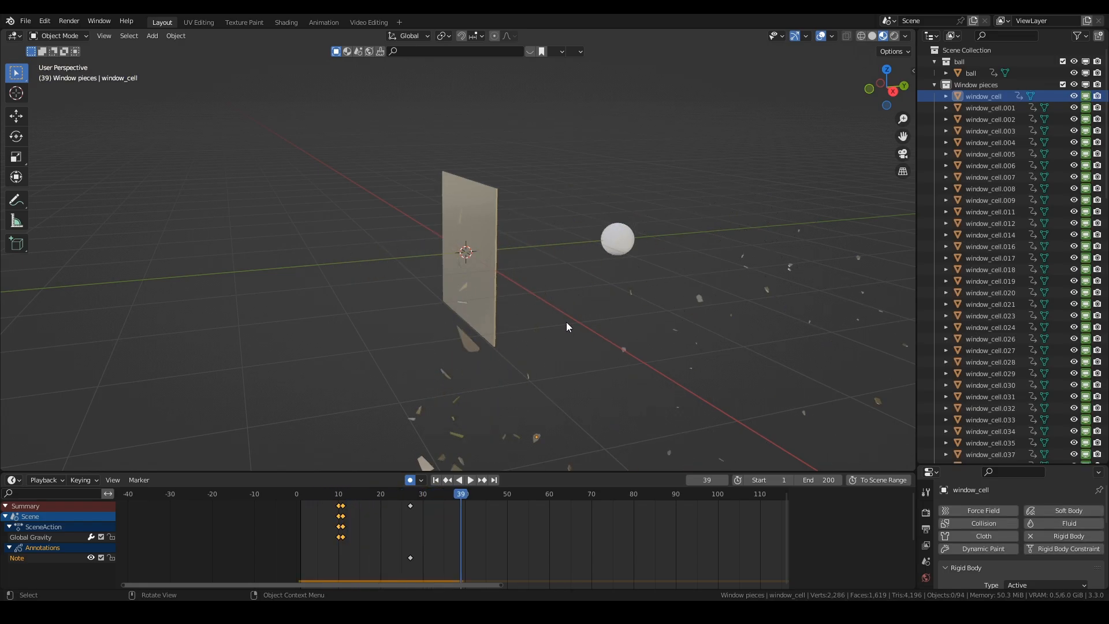
middle_click_drag(567, 322, 480, 322)
Step: Collapse the Window pieces collection in the Outliner
scroll(1022, 324, "down", 8)
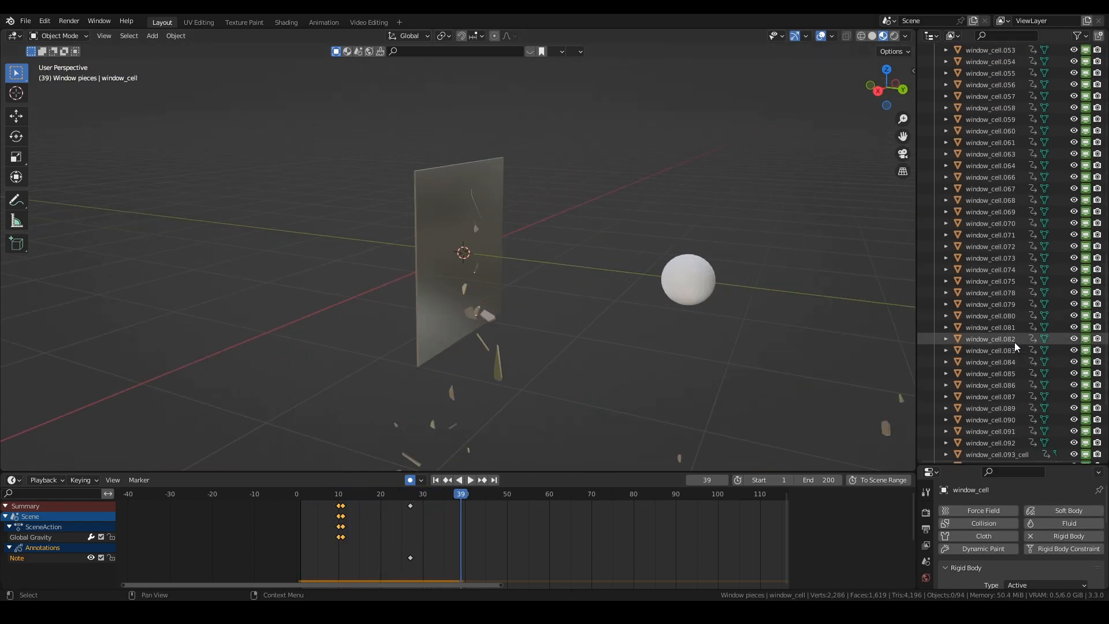
scroll(1015, 342, "up", 8)
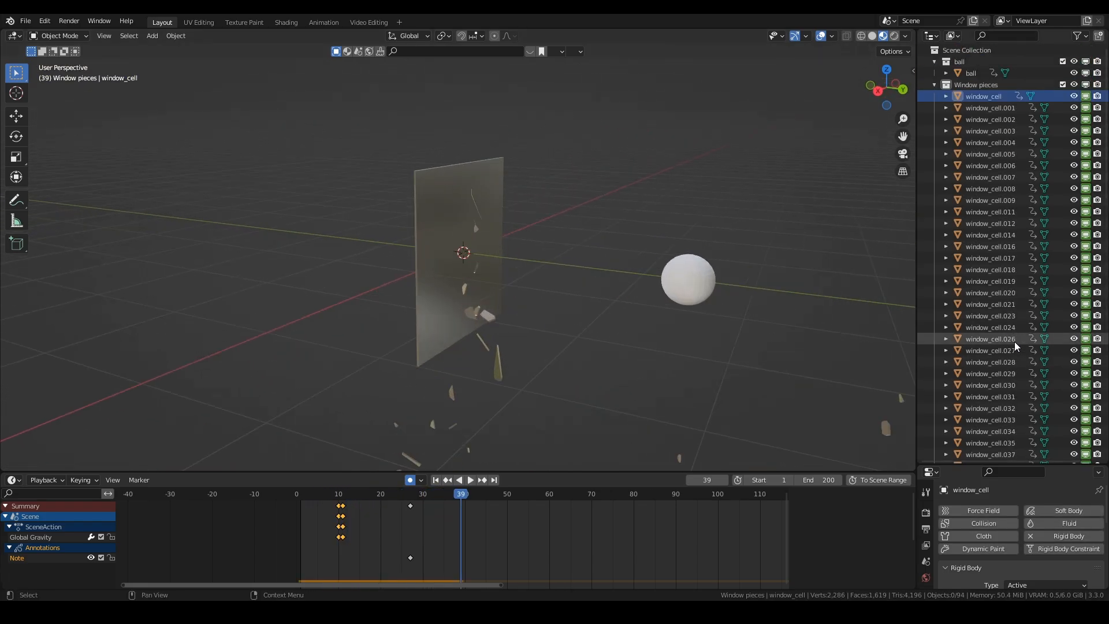
left_click(934, 84)
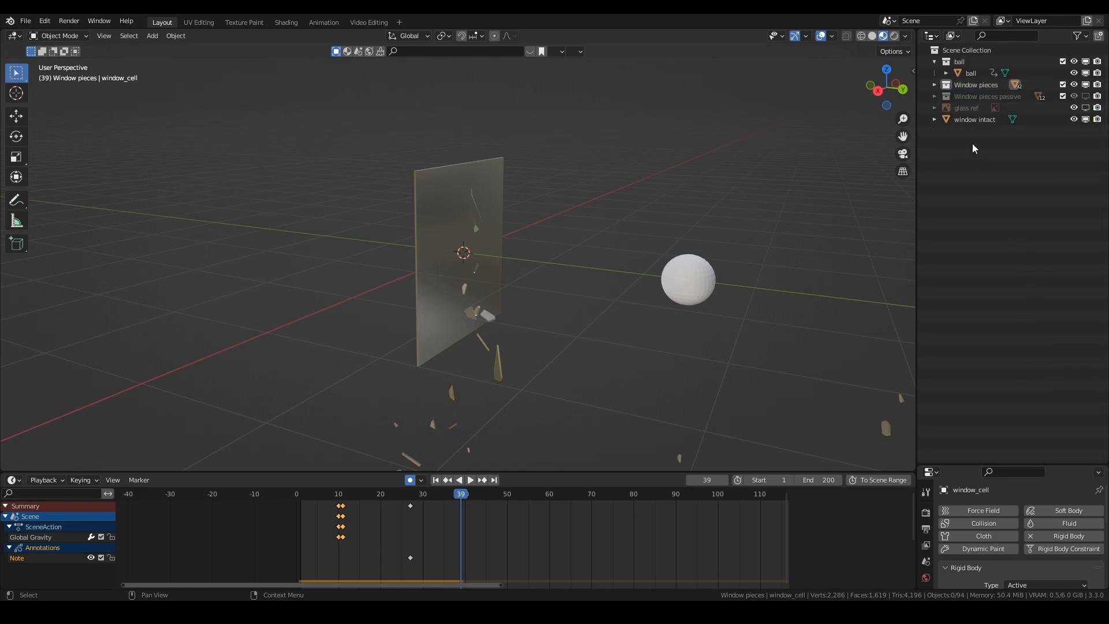
Step: Enable the Window pieces passive collection in viewports, return to frame 11, and expand the collection
left_click(1085, 96)
left_click_drag(458, 501, 341, 512)
key("space")
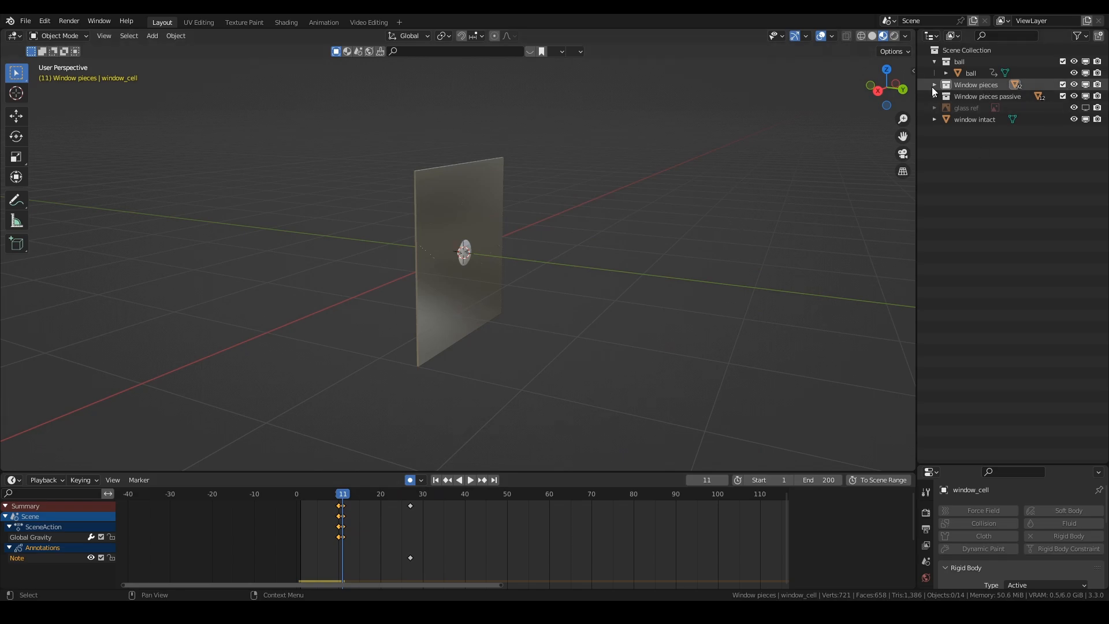
left_click(934, 85)
left_click(934, 85)
left_click(934, 96)
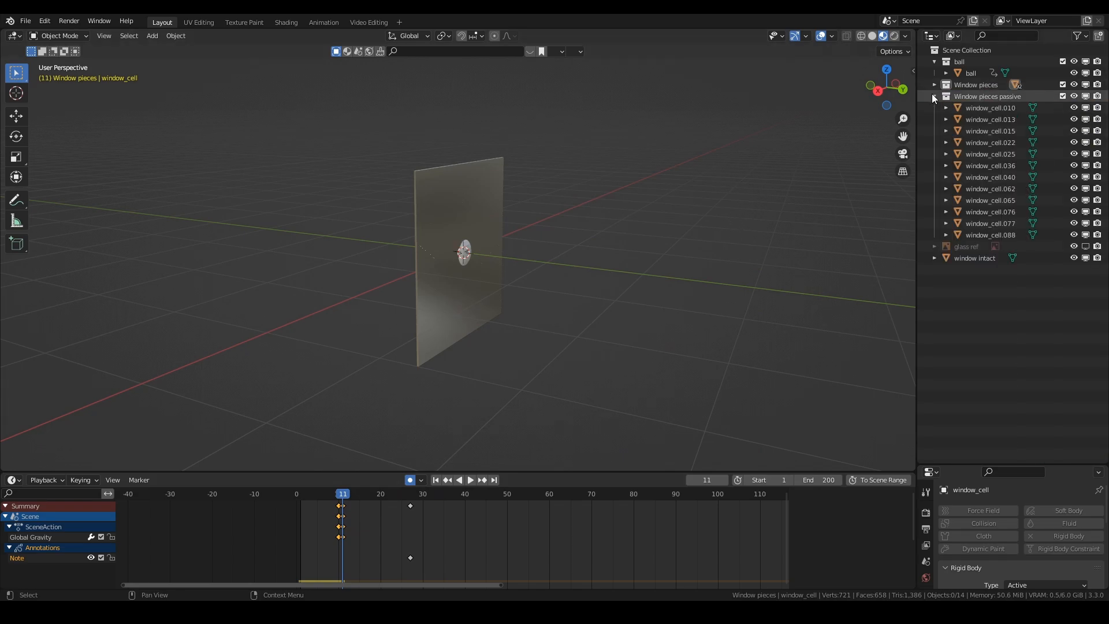
Step: Disable the passive shards window_cell.010 through window_cell.088 in viewports and keyframe that state at frame 11
left_click_drag(1085, 108, 1086, 236)
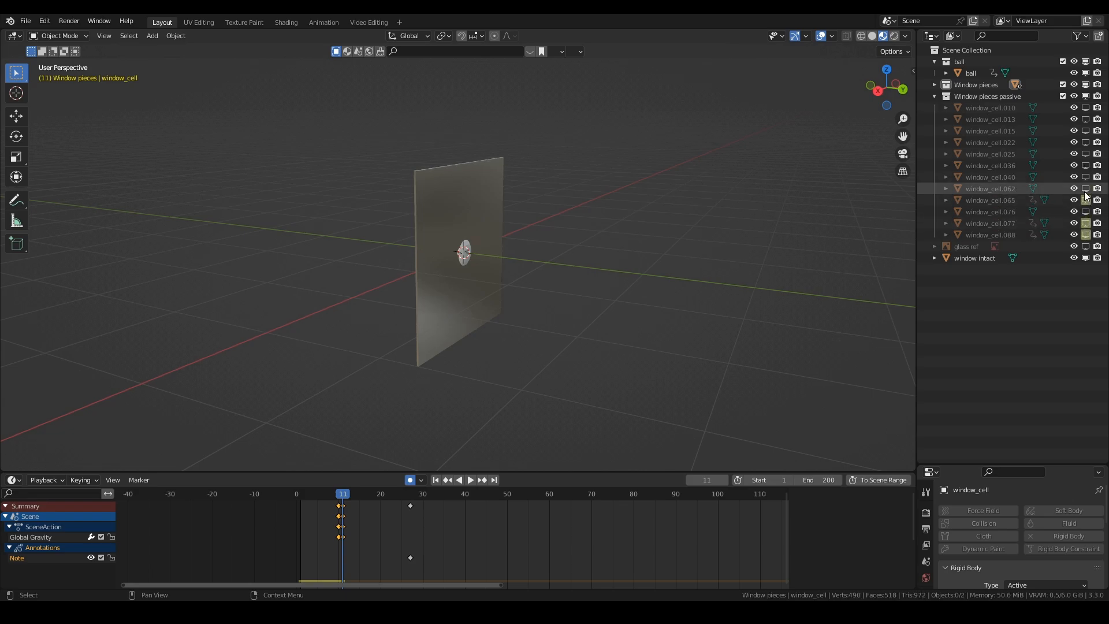
key("i")
key("i")
key("i")
key("i")
key("i")
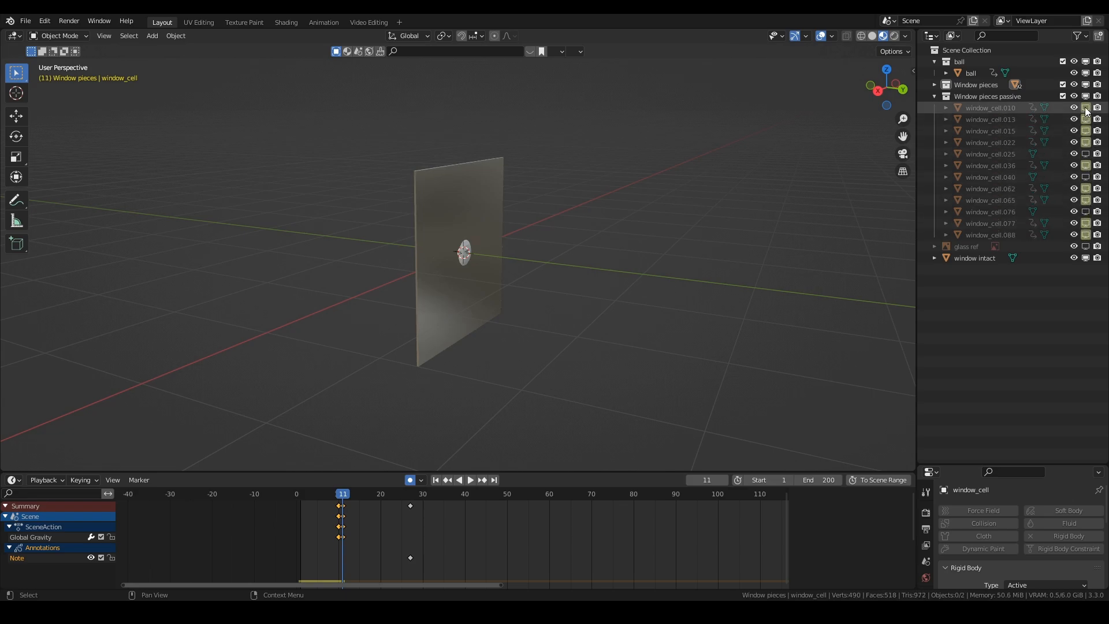
key("i")
key("i")
key("i")
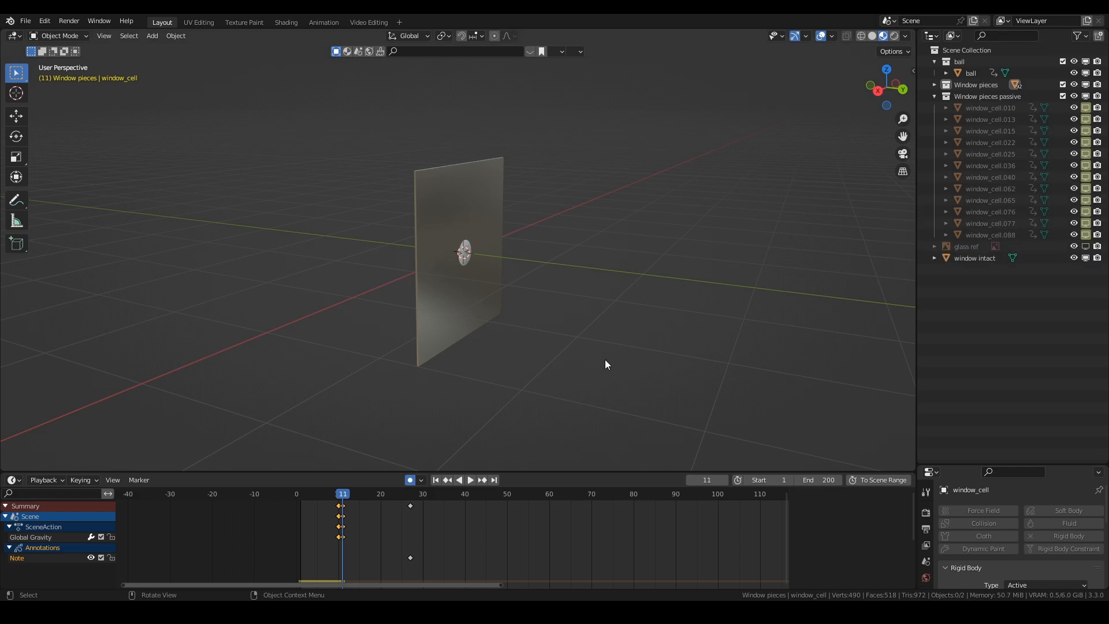
Step: Advance to frame 12, enable every shard in Window pieces passive in viewports, and collapse the collection
key("Right")
left_click_drag(1086, 166, 1086, 236)
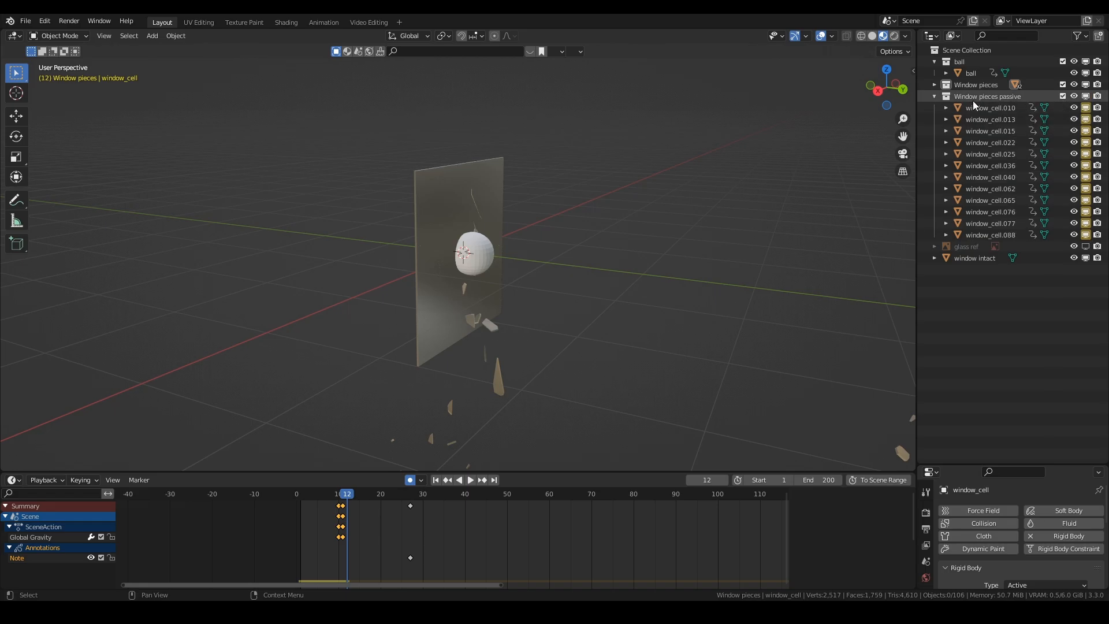
left_click(934, 96)
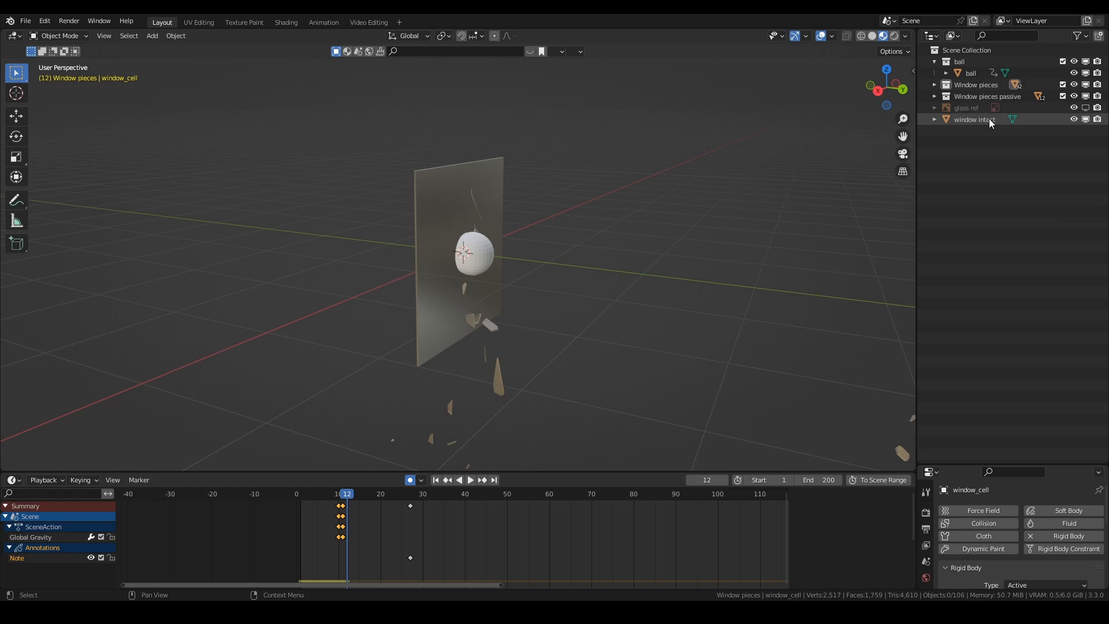
Step: Keyframe the window intact object as disabled in viewports at frame 12 and enabled at frame 11
left_click(989, 119)
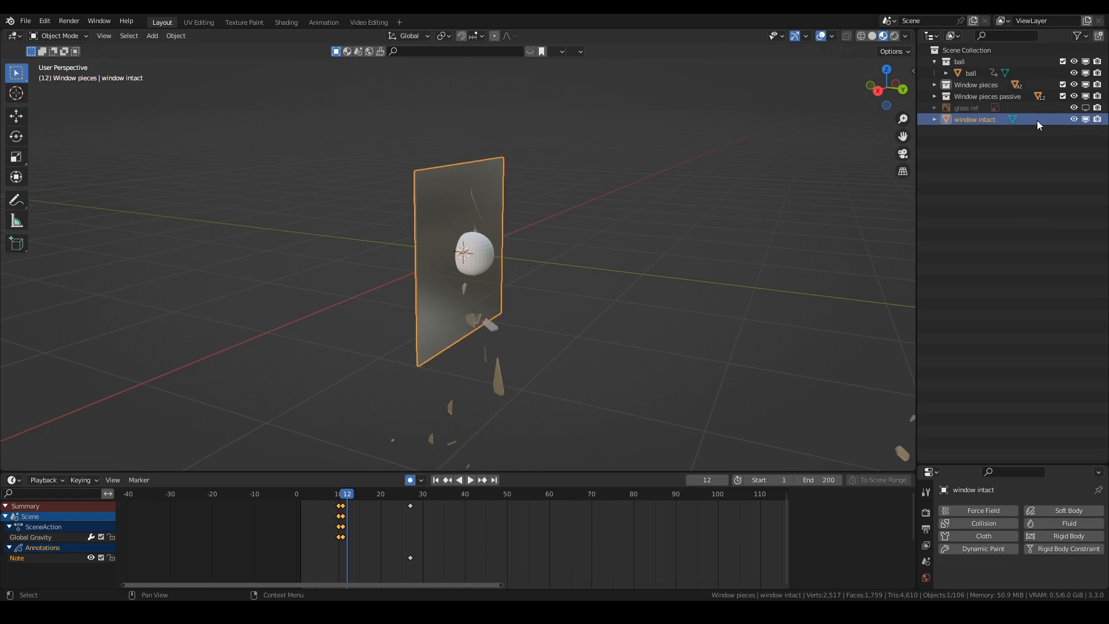
left_click(1085, 120)
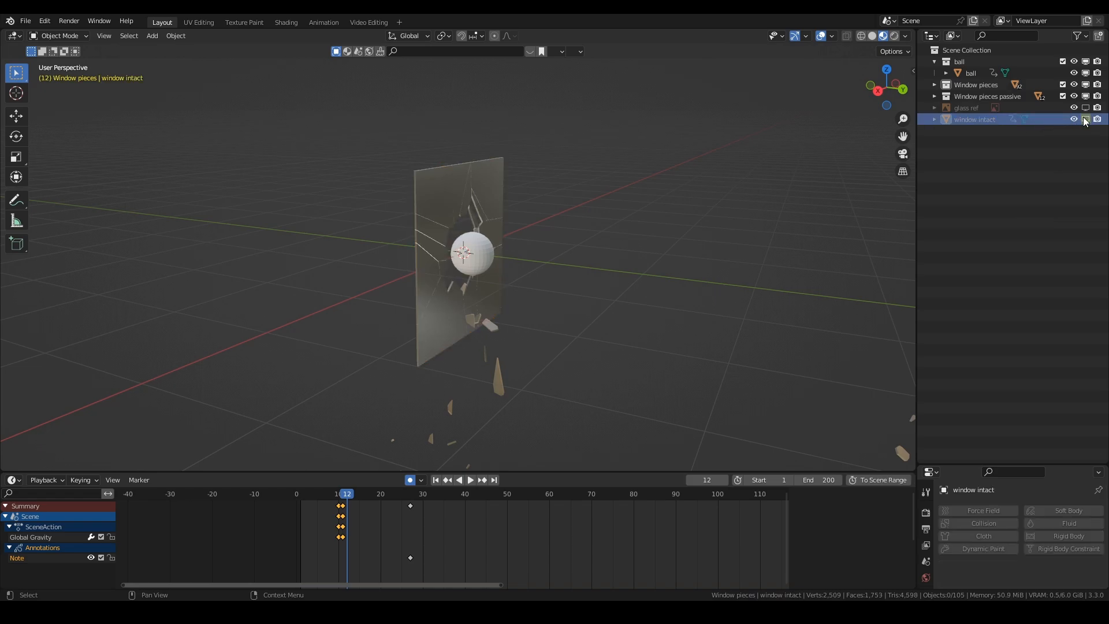
key("i")
key("Left")
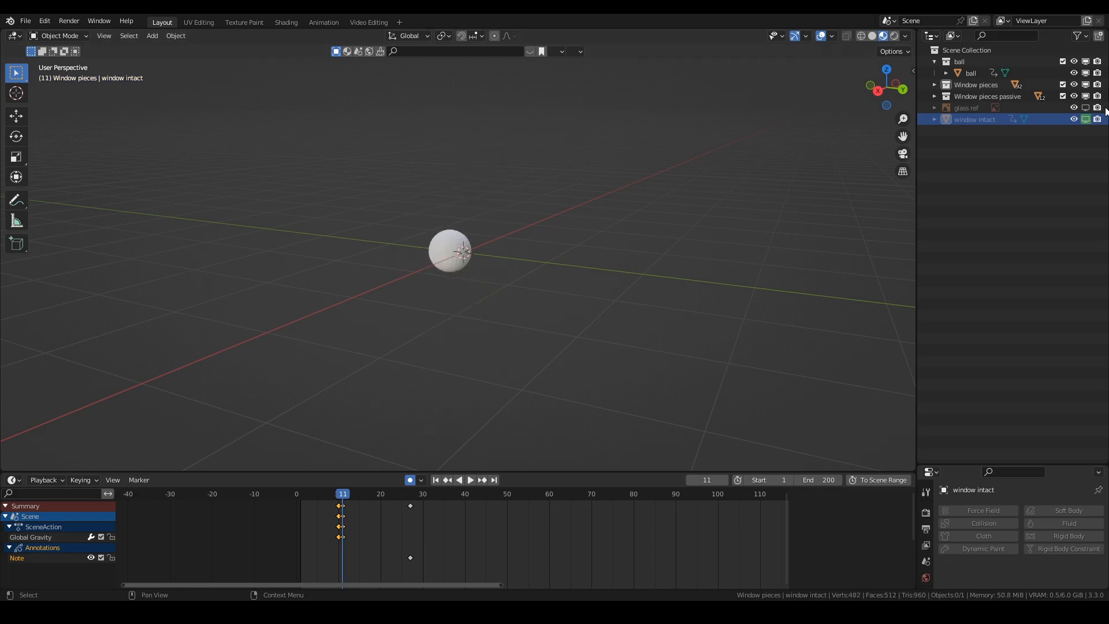
left_click(1086, 119)
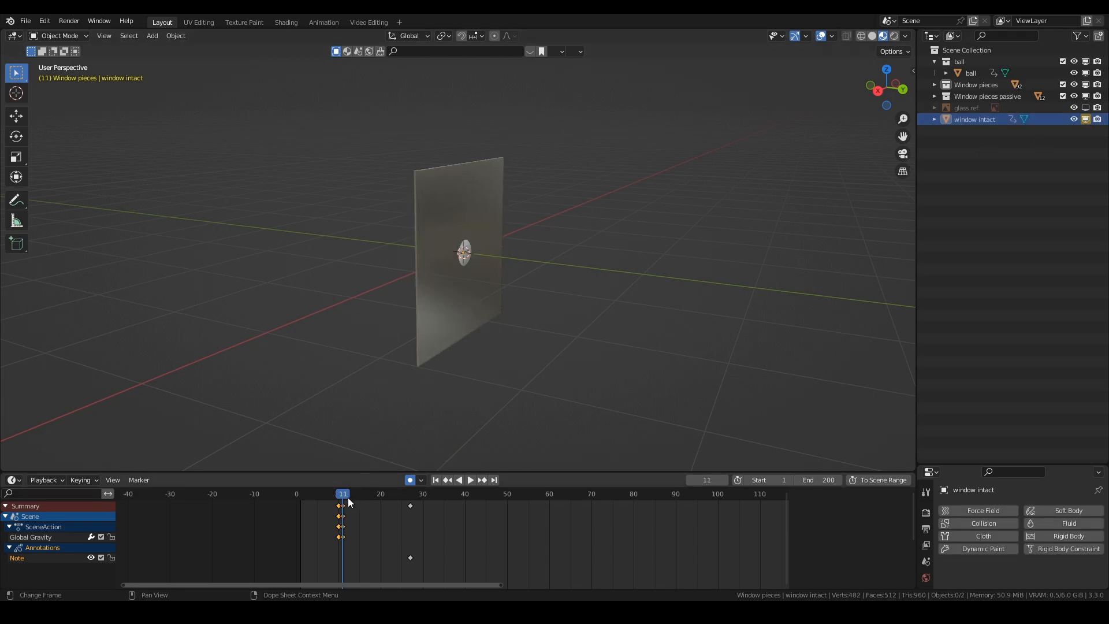
Step: Play the animation from the start and scrub past the impact to frame 16
key("shift+Left")
key("space")
mouse_move(344, 503)
left_mouse_down()
mouse_move(369, 504)
mouse_move(331, 513)
mouse_move(373, 507)
mouse_move(341, 514)
mouse_move(363, 512)
left_mouse_up()
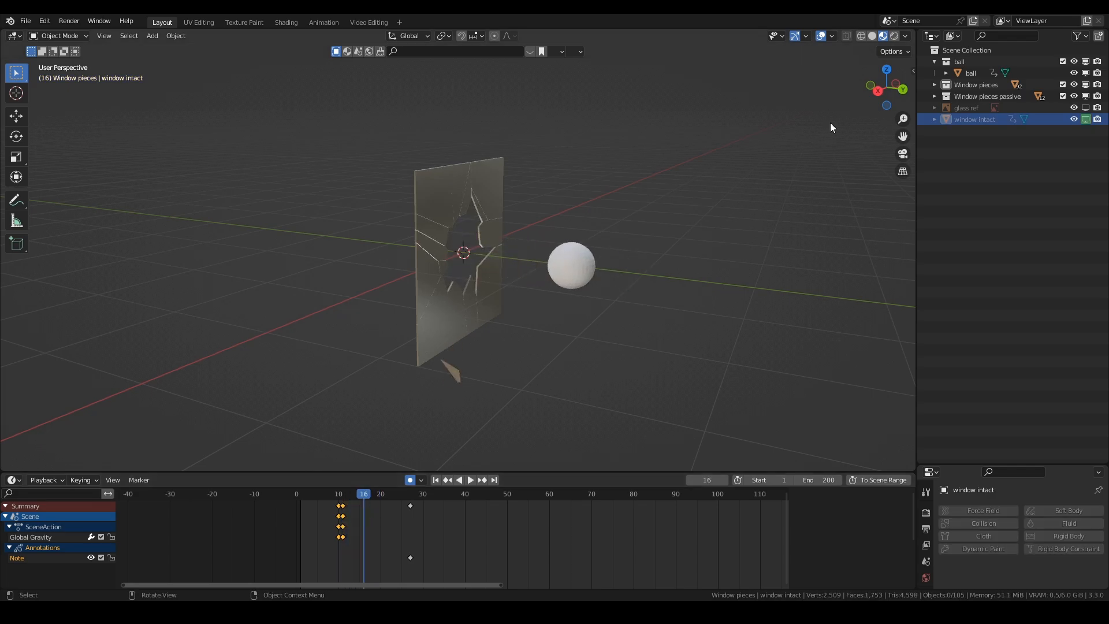
Step: Expand both shard collections and select every active and passive shard, from window_cell through window_cell.088 in Window pieces passive
left_click(933, 84)
scroll(938, 72, "down", 10)
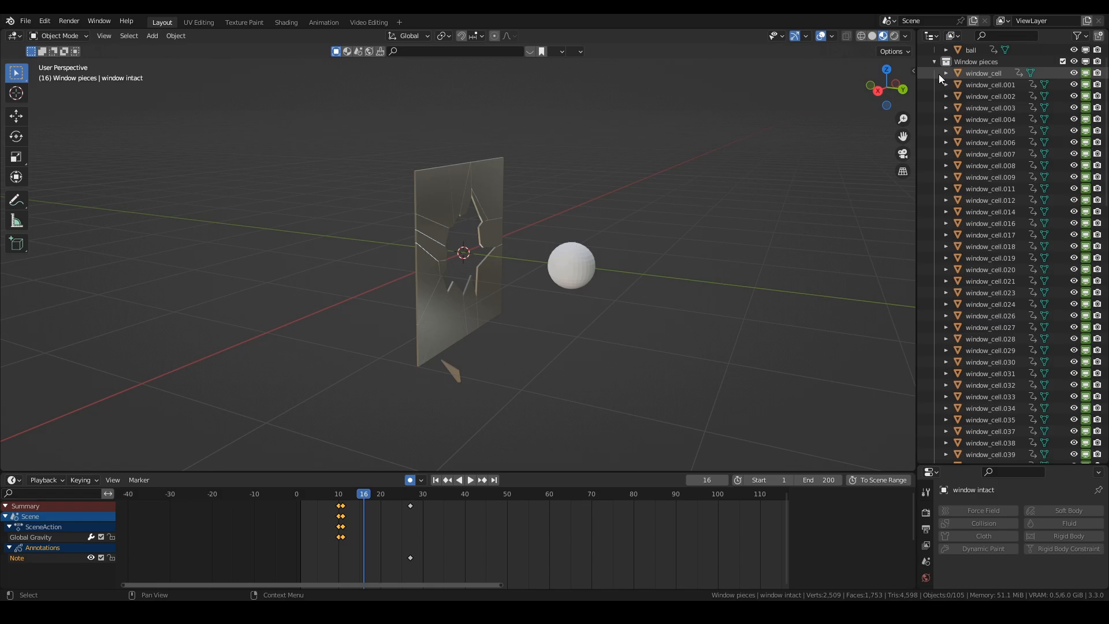
scroll(962, 191, "down", 10)
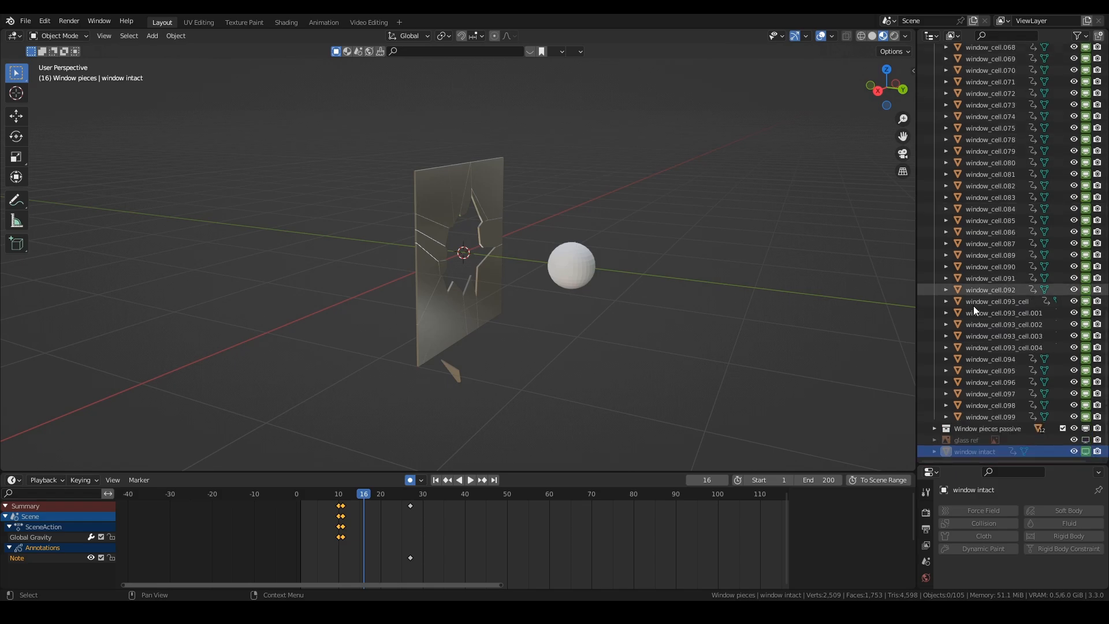
left_click(934, 430)
scroll(950, 372, "down", 6)
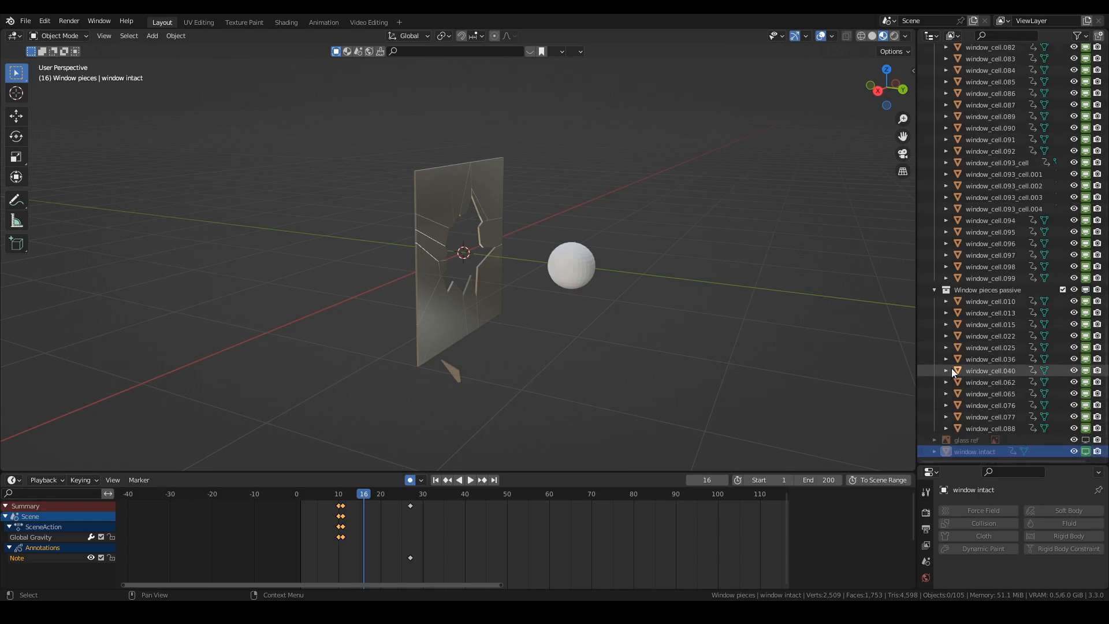
left_click(994, 427)
scroll(993, 296, "up", 10)
scroll(993, 293, "up", 15)
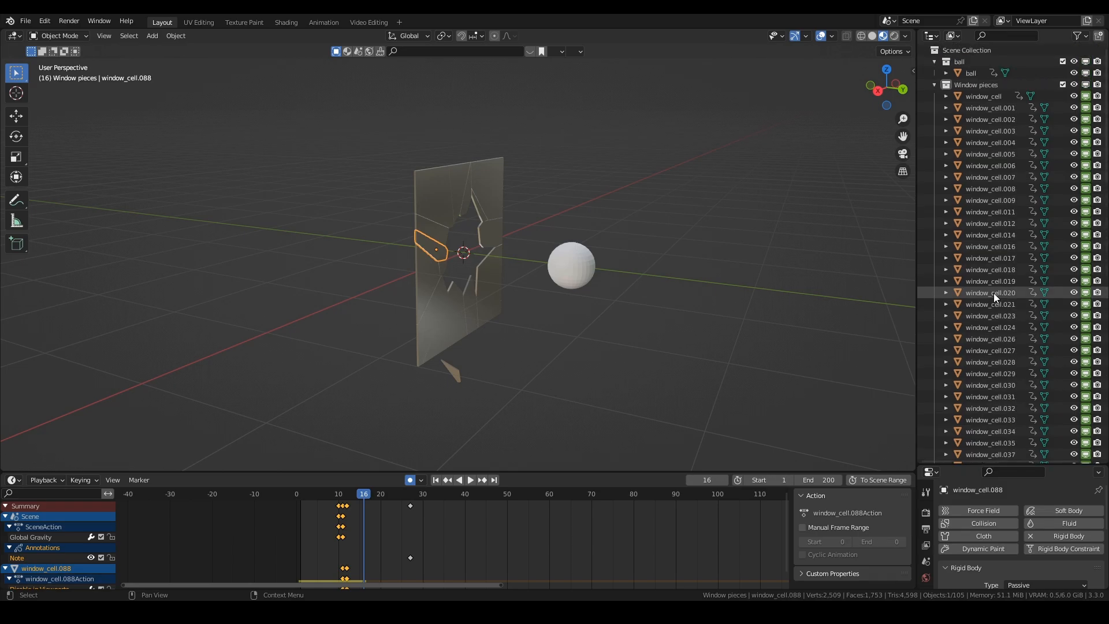
left_click(982, 99, "shift")
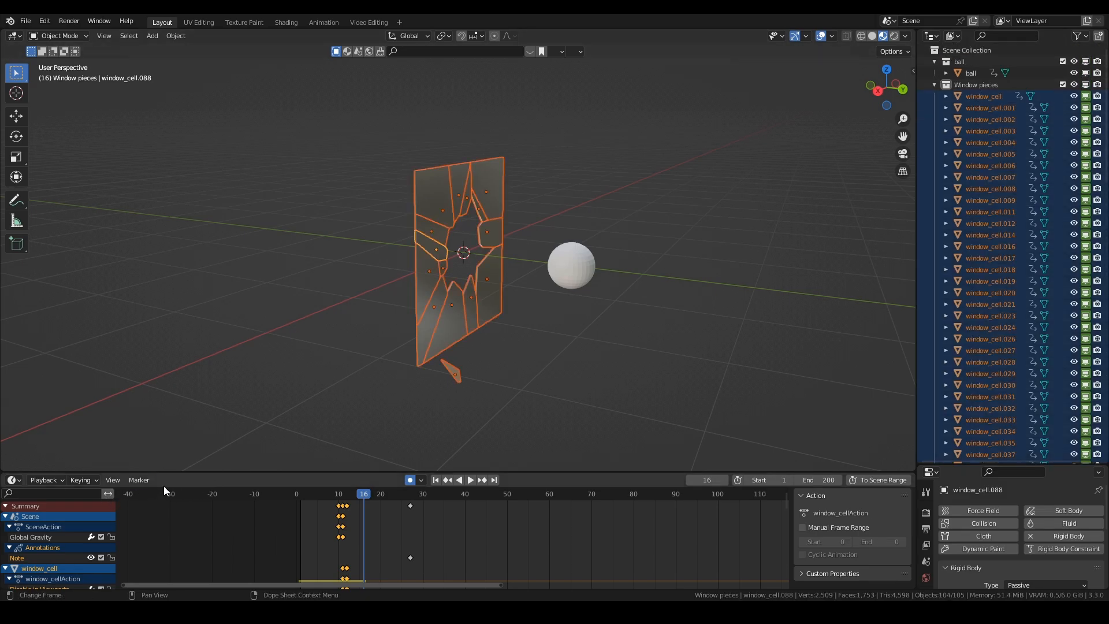
Step: Enlarge the timeline area and collapse all its channels into the Summary row
left_click_drag(193, 471, 193, 300)
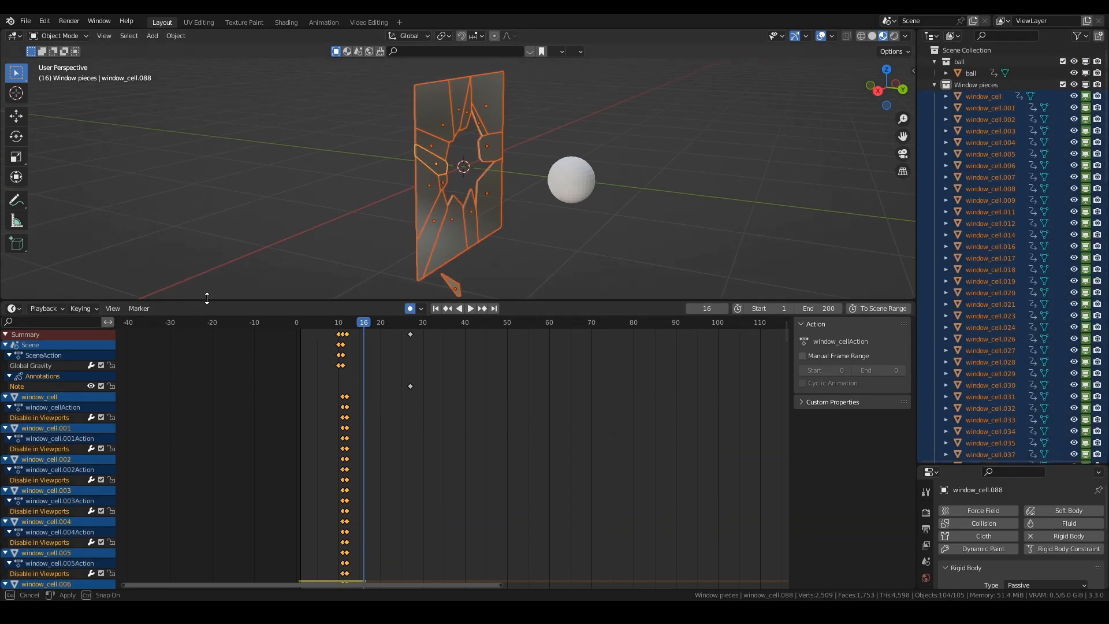
left_click(8, 377)
left_click(9, 355)
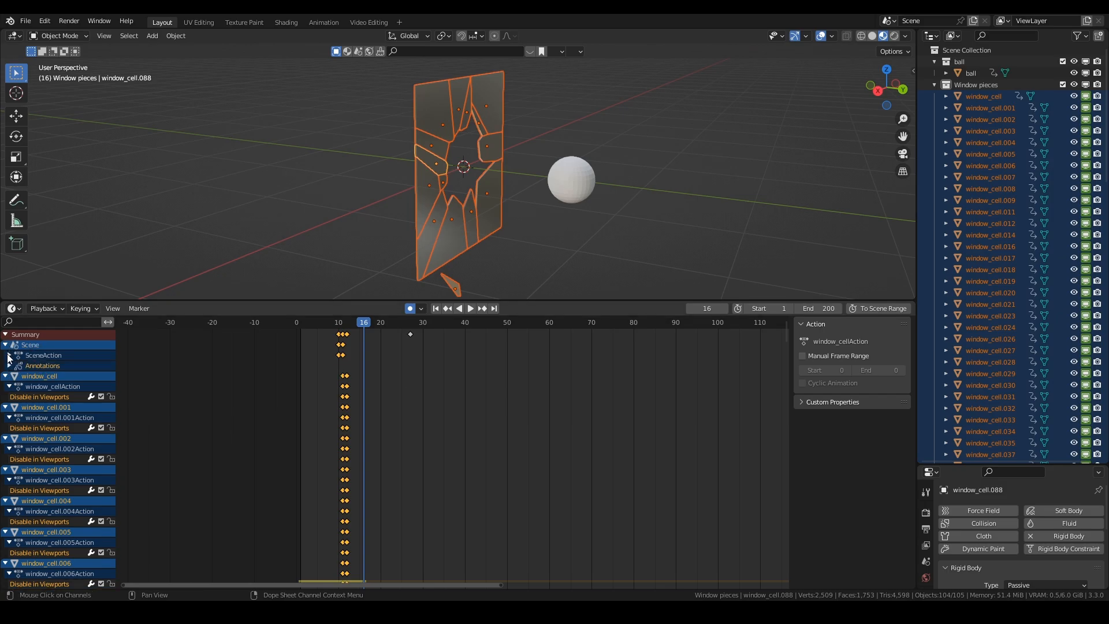
left_click(10, 356)
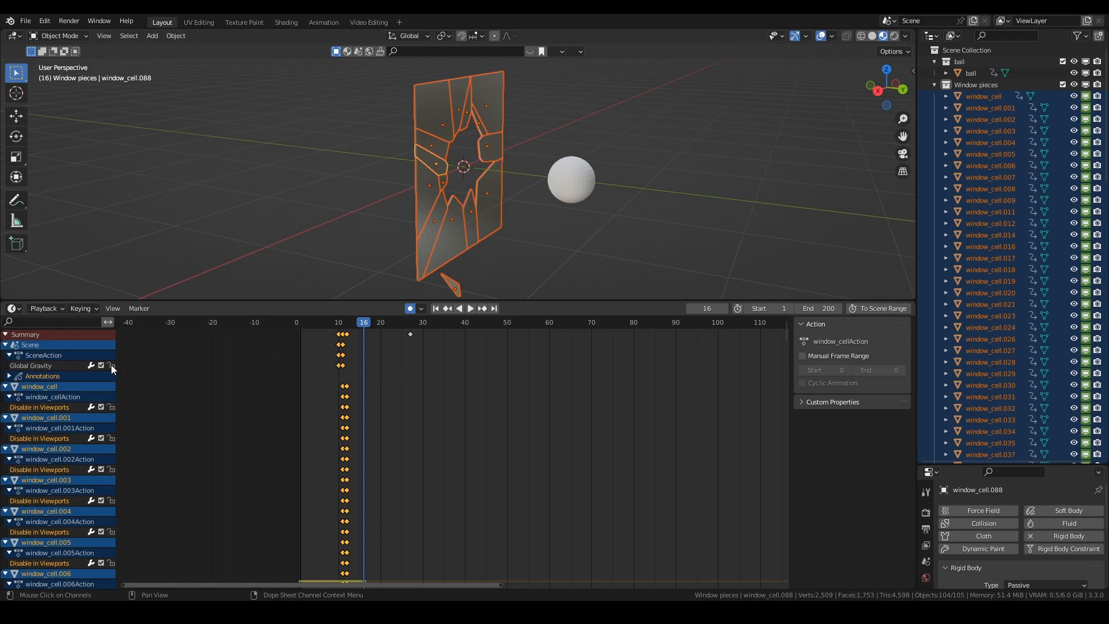
left_click(6, 336)
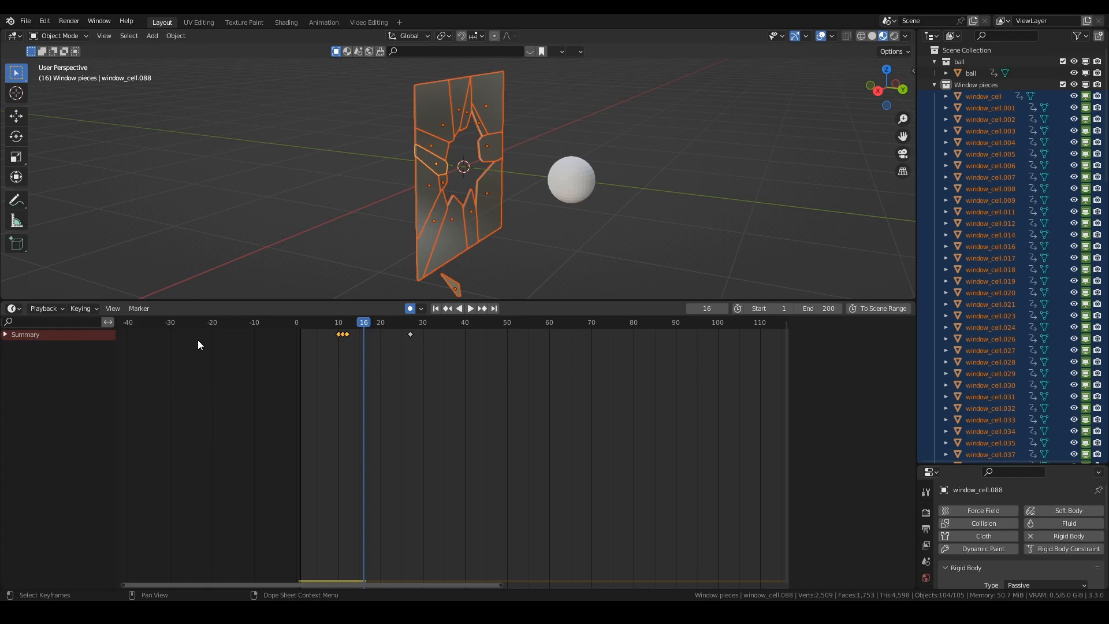
Step: Move the shards' viewport visibility keyframes one frame earlier, to frames 10 and 11
left_click_drag(365, 326, 333, 334)
key("b")
key("g")
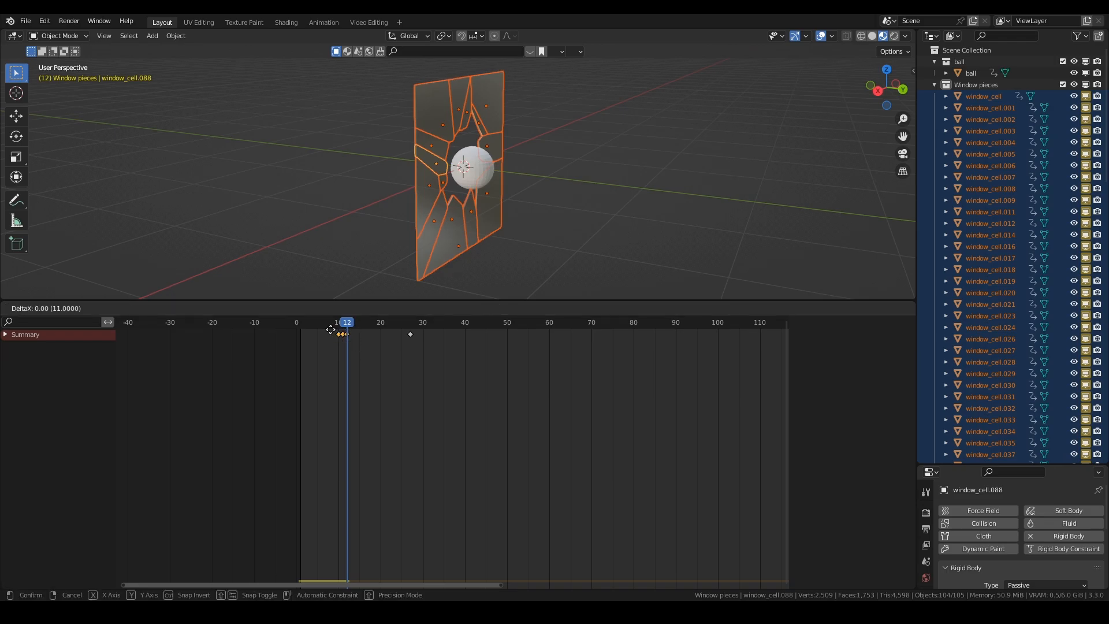
left_click(332, 334)
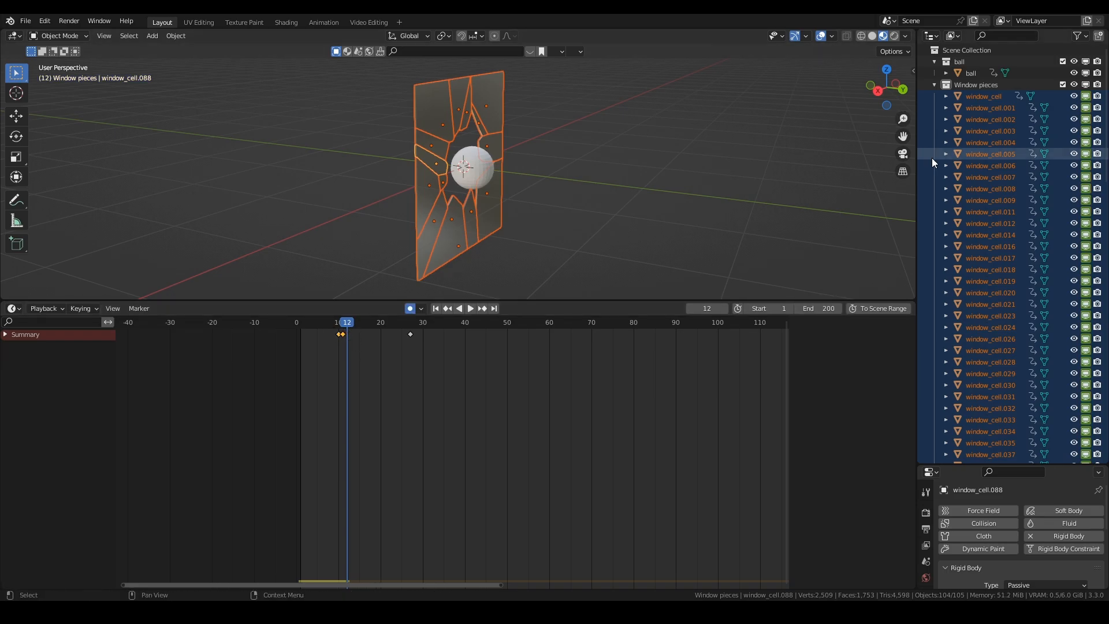
Step: Collapse the Window pieces and Window pieces passive collections and select the window intact object
left_click(934, 85)
left_click(934, 96)
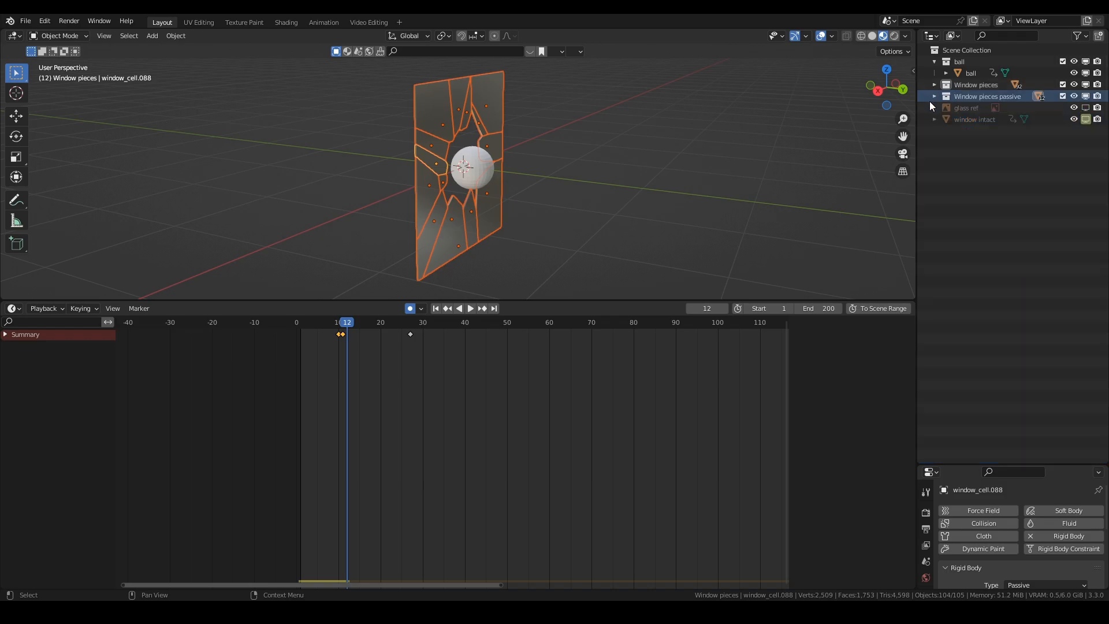
left_click(981, 120)
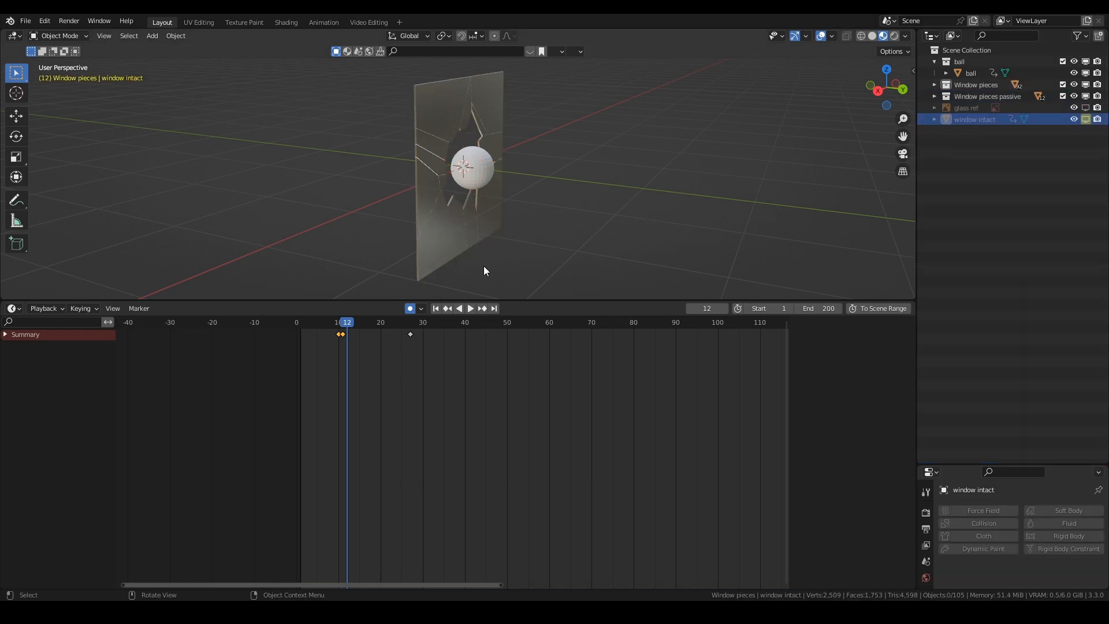
Step: Go to frame 10 and select the summary keyframes at frames 10 and 11
left_click(337, 321)
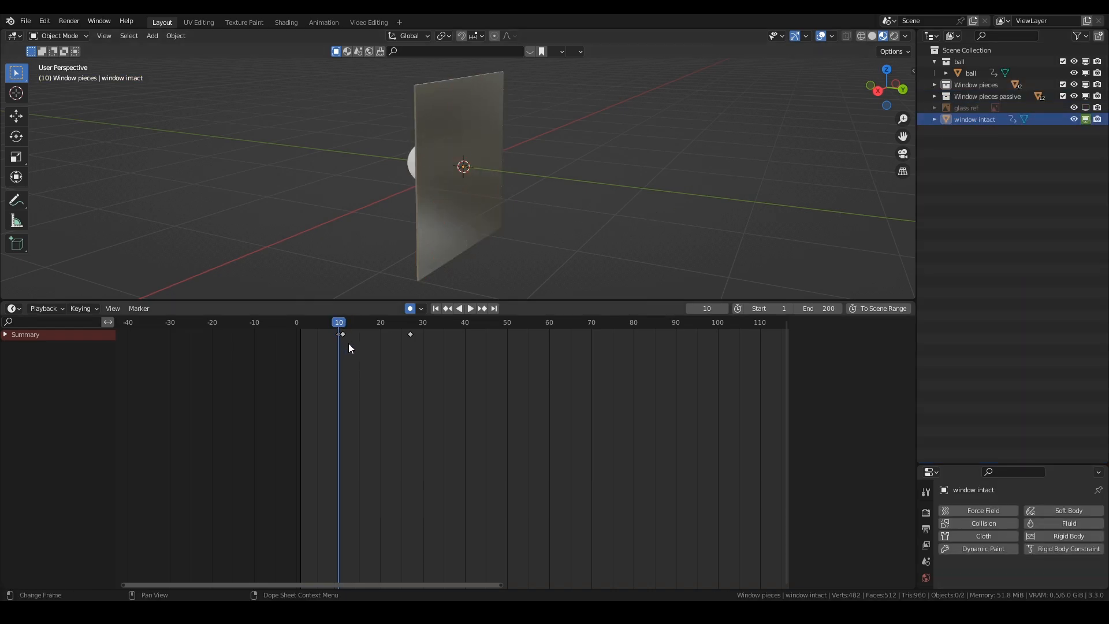
left_click_drag(348, 343, 330, 329)
key("x")
left_click(331, 330)
left_click_drag(377, 362, 326, 328)
key("x")
Step: Play the shattering animation repeatedly and scrub back through the impact to frame 11
key("Left")
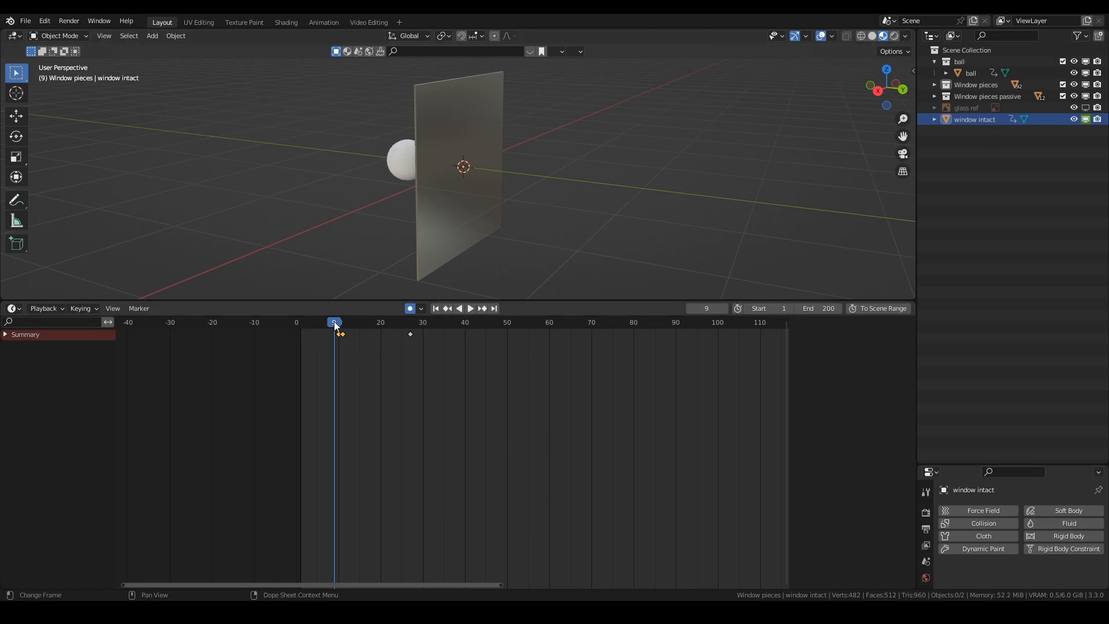
key("space")
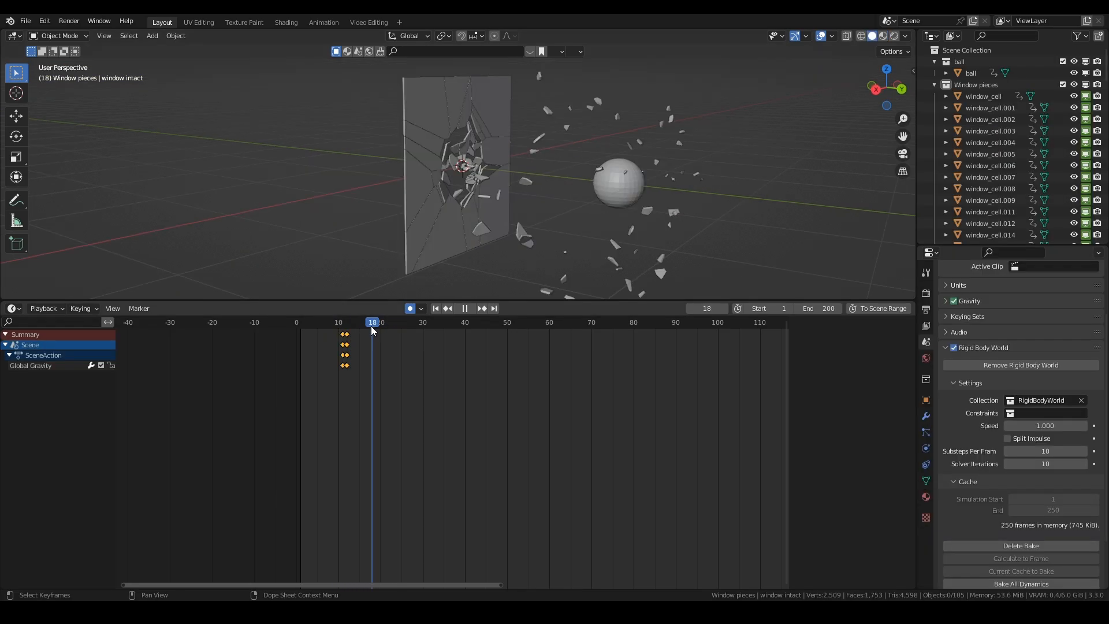
left_click_drag(371, 326, 320, 327)
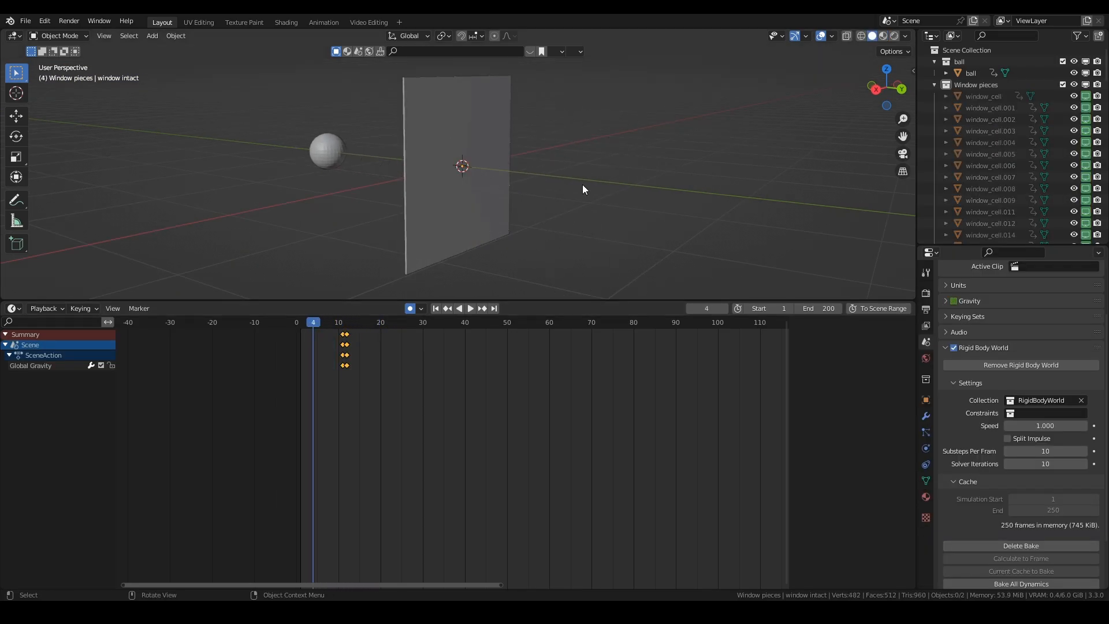
key("space")
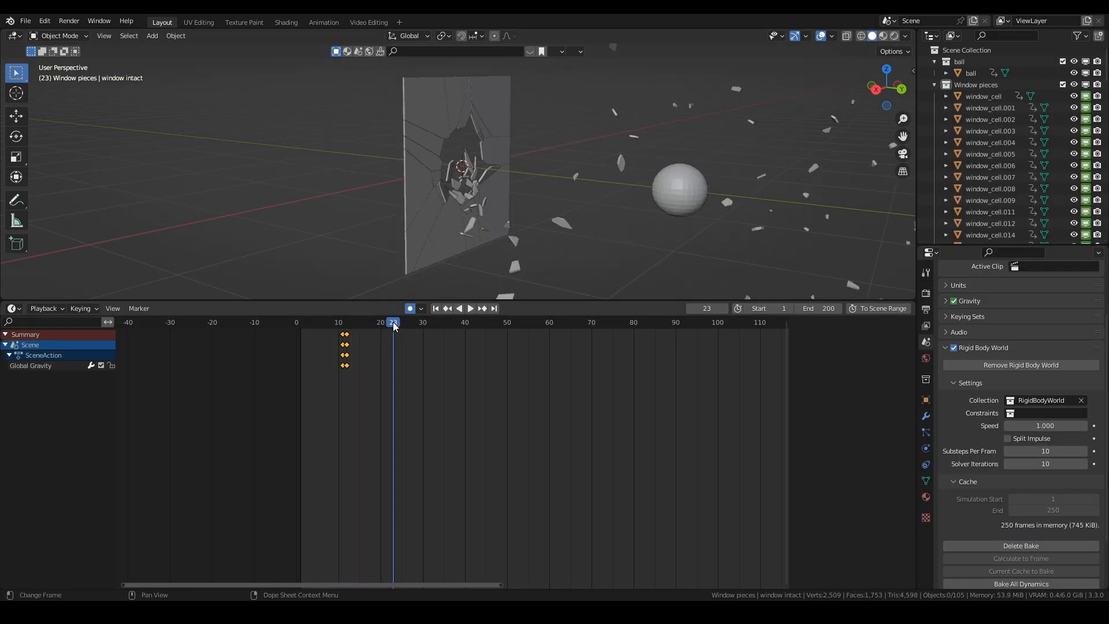
left_click(470, 308)
left_click_drag(393, 322, 344, 327)
key("space")
Step: Select window intact and move its visibility keyframes and the Global Gravity keyframes one frame earlier, to frames 10 and 11
scroll(996, 189, "down", 5)
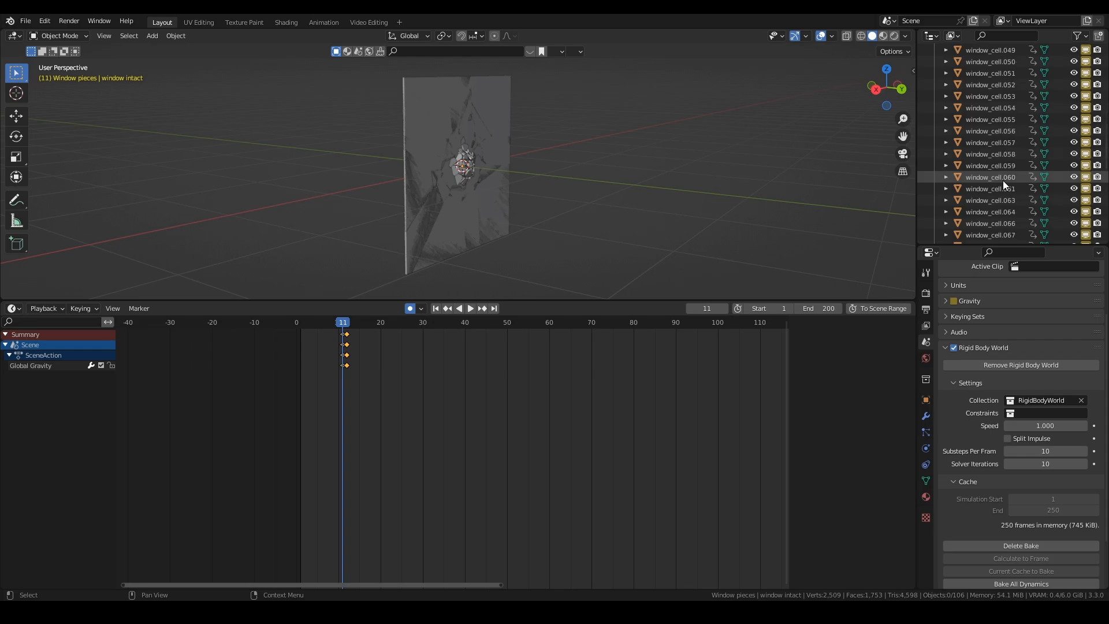
scroll(1004, 181, "down", 15)
left_click(978, 233)
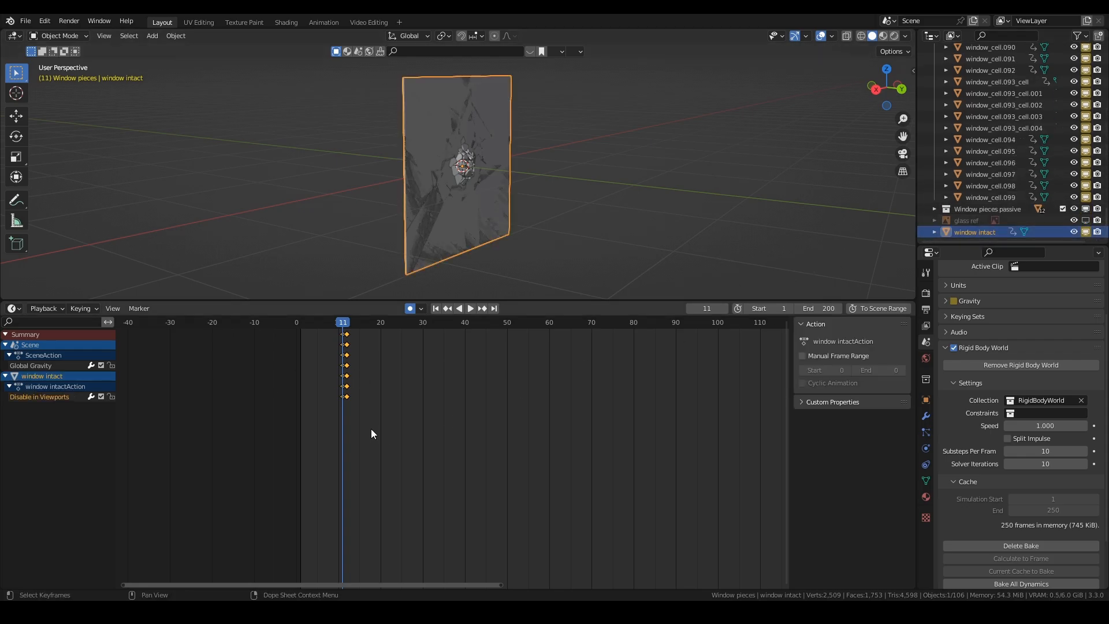
left_click_drag(366, 422, 335, 327)
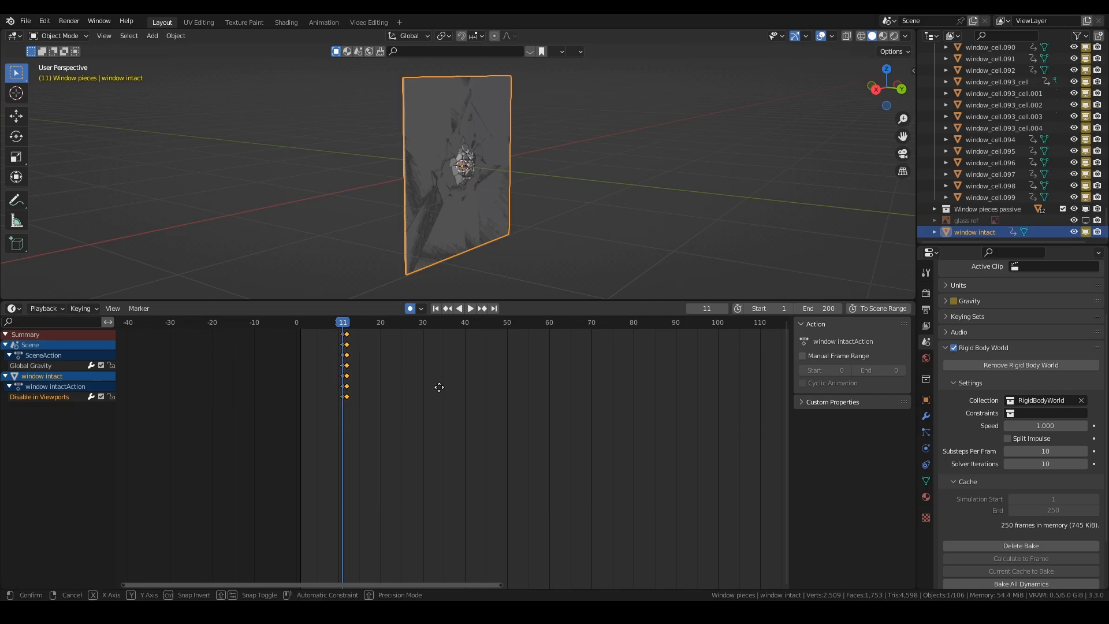
key("g")
left_click(436, 392)
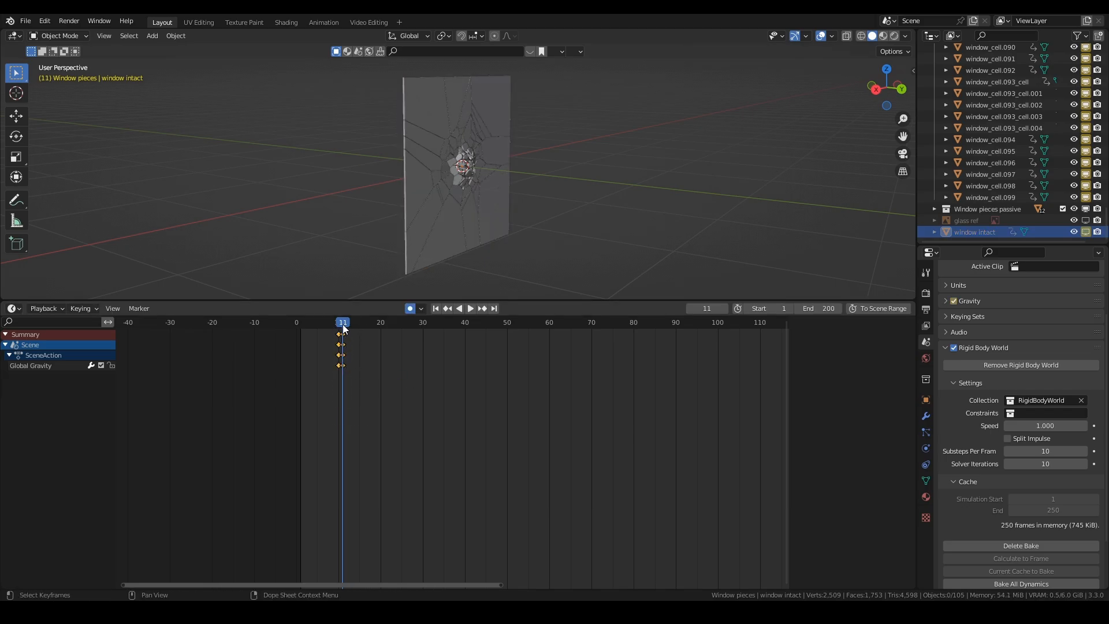
Step: Play the animation past frame 11 and inspect the broken pane up close from another angle
key("space")
left_click_drag(343, 327, 344, 332)
middle_click_drag(417, 153, 465, 197)
key("space")
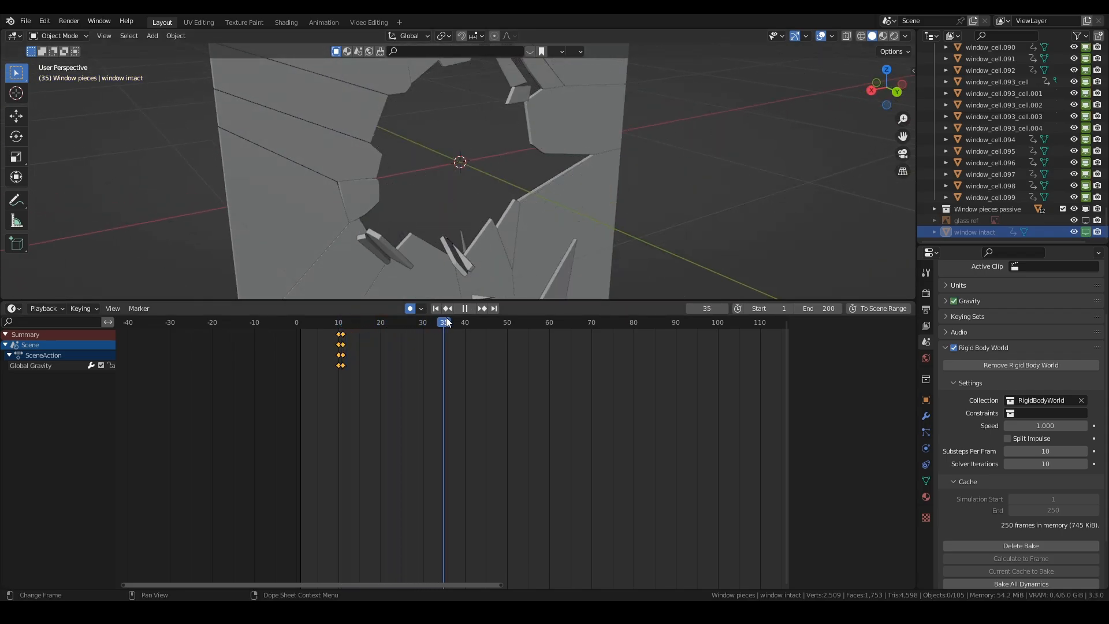
Step: Scrub back to frame 12 and examine the shards around the ball from several angles
left_click(385, 323)
left_click_drag(386, 322, 345, 311)
scroll(477, 199, "down", 4)
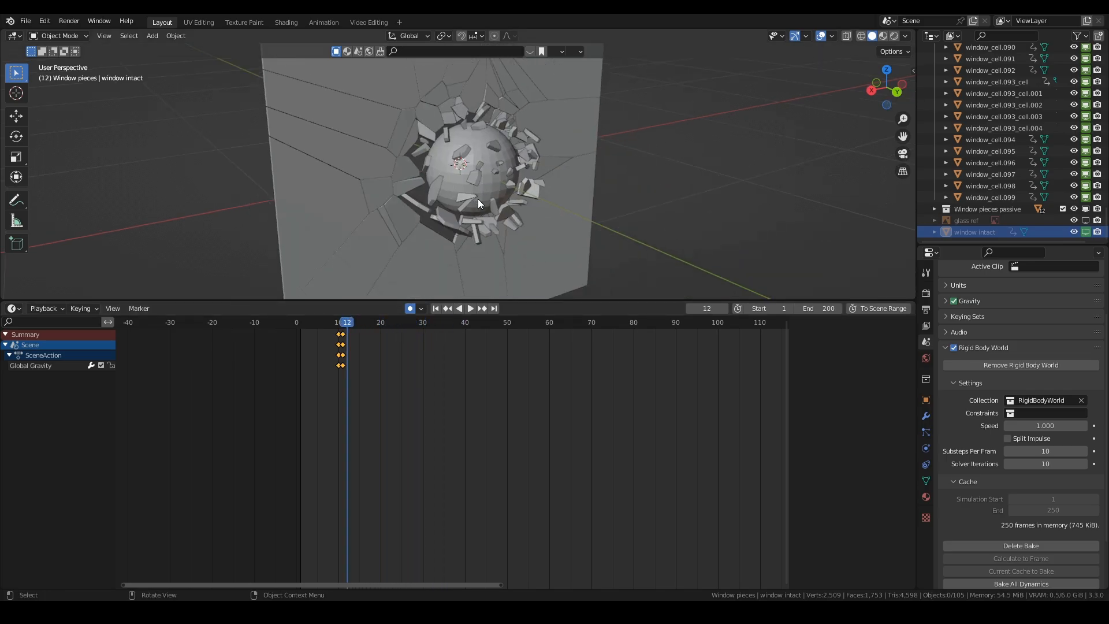
middle_click_drag(501, 184, 491, 175)
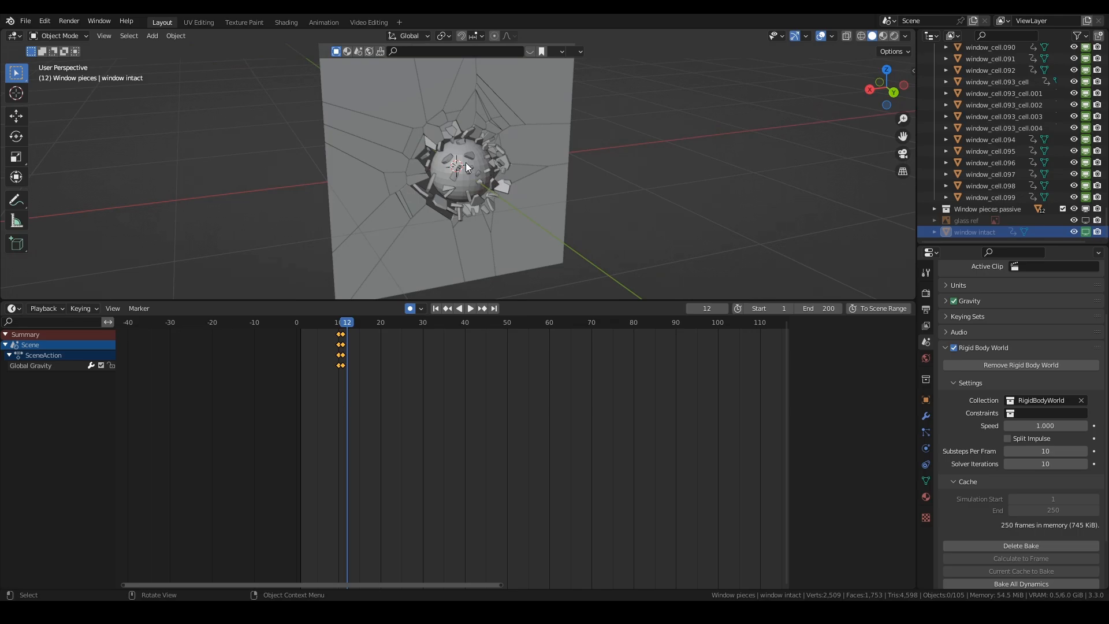
middle_click_drag(446, 185, 479, 112)
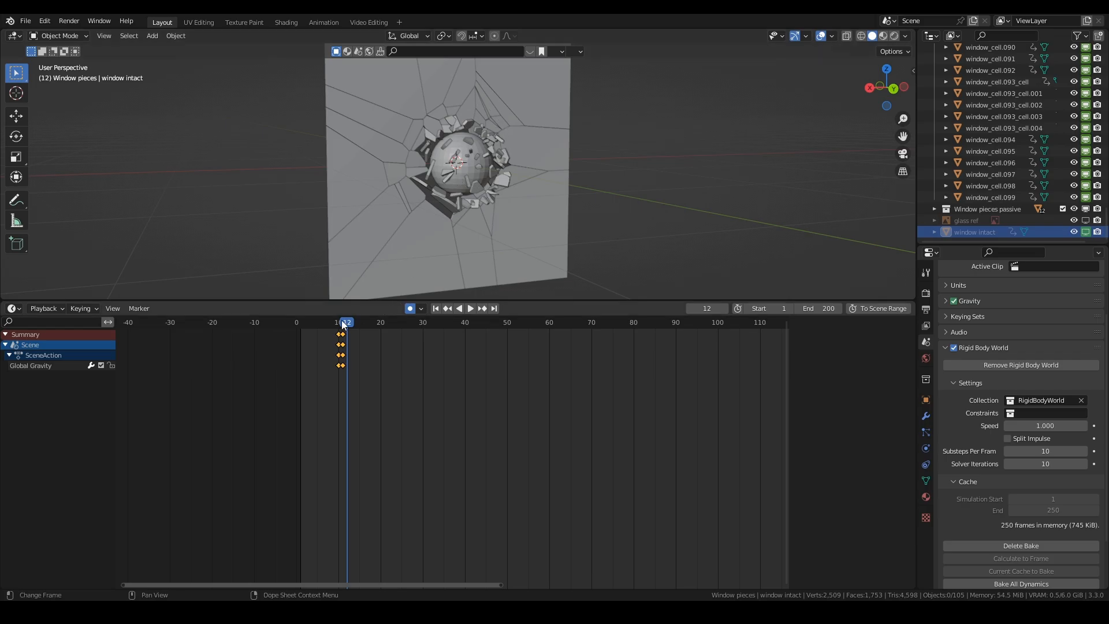
Step: At frame 10, duplicate the ball in place and scale the copy up slightly to 1.062
scroll(457, 177, "up", 2, "alt")
middle_click_drag(457, 177, 476, 191)
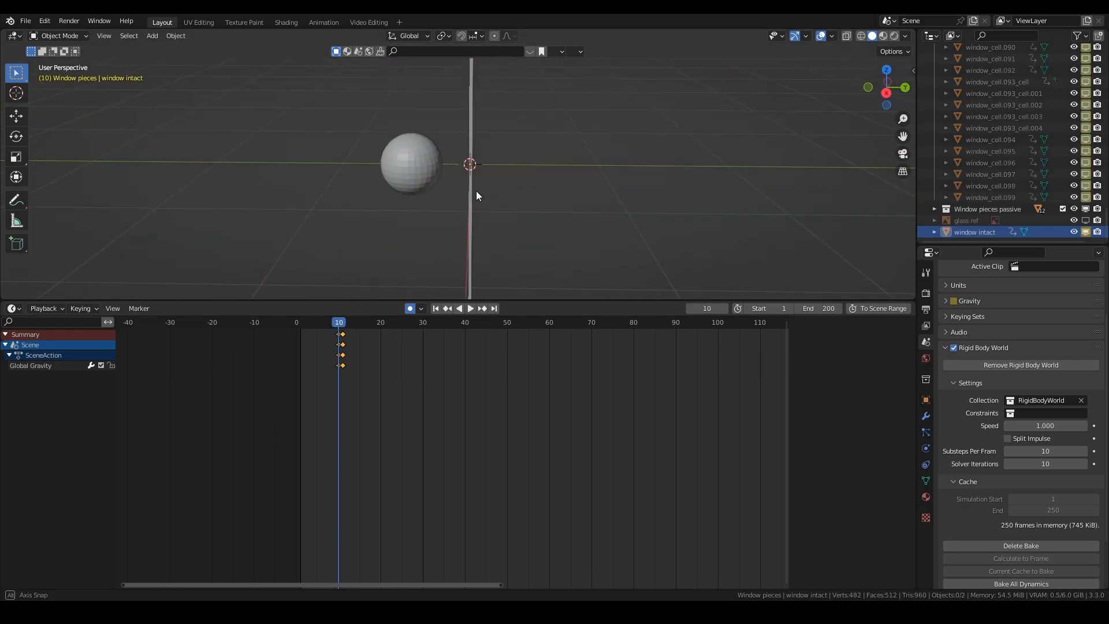
left_click(416, 157)
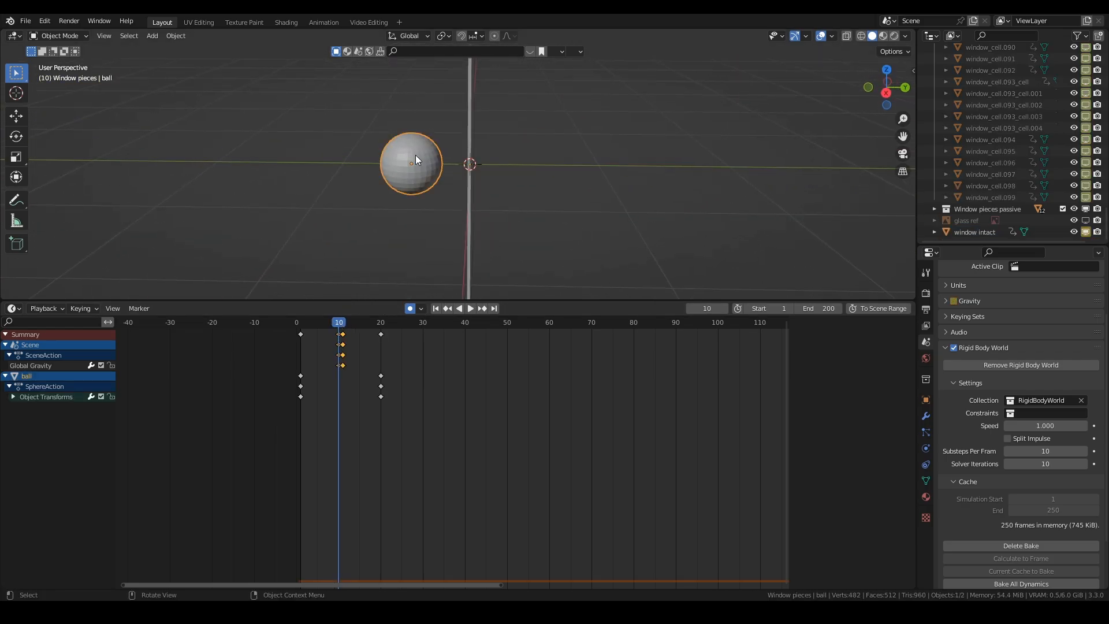
key("shift+d")
right_click(435, 180)
key("s")
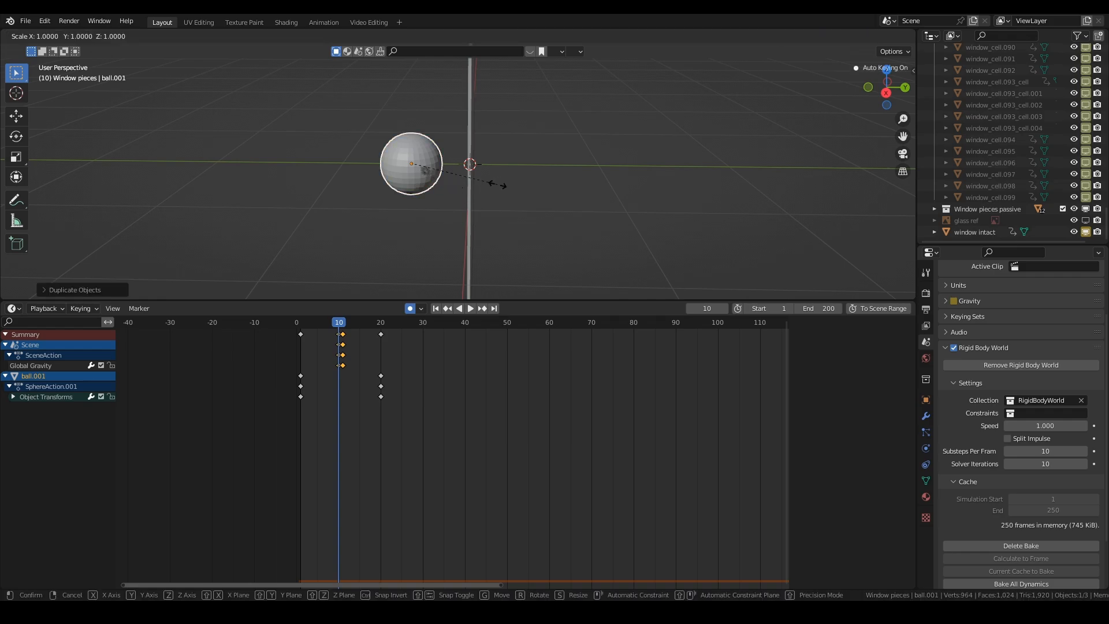
left_click(495, 183)
Step: Collapse the Window pieces collection and remove the rigid body physics from the original ball
scroll(1049, 180, "up", 6)
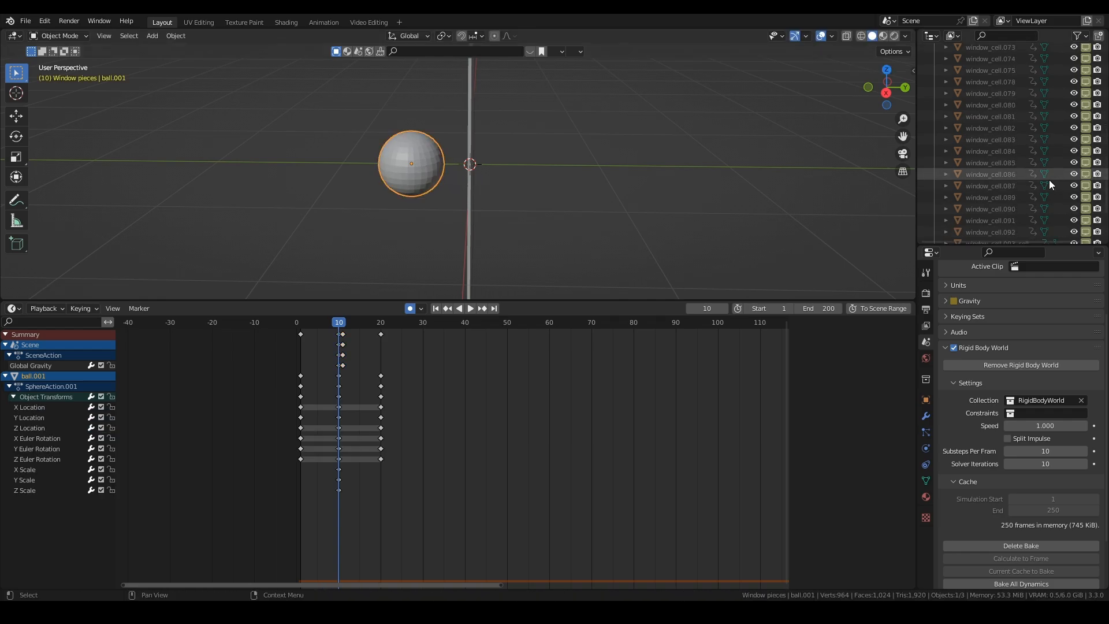
scroll(1049, 180, "down", 5)
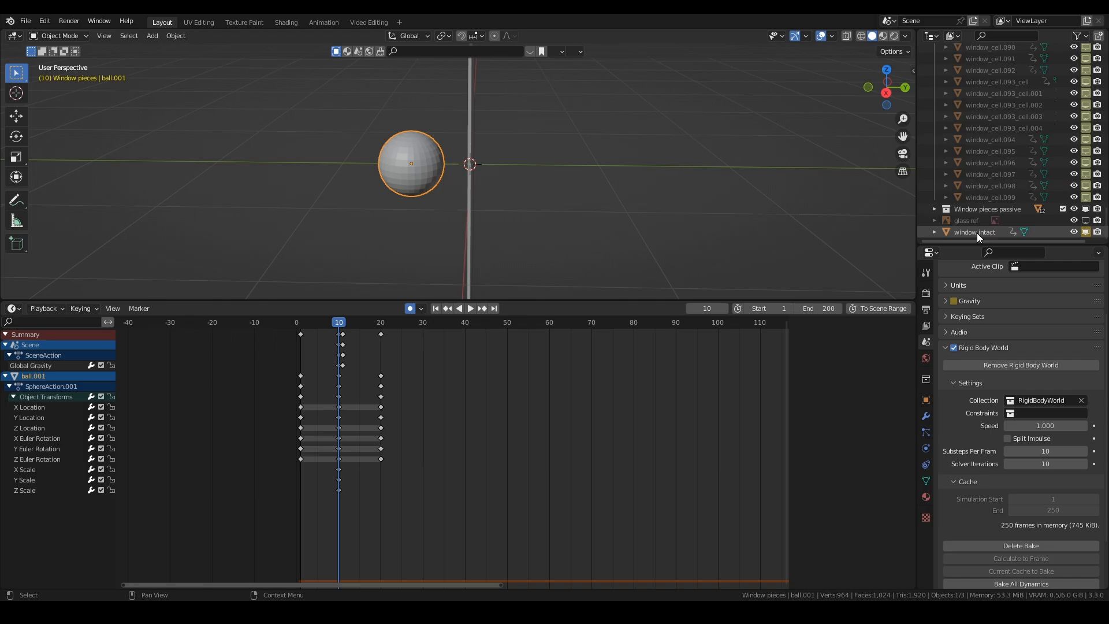
key("period")
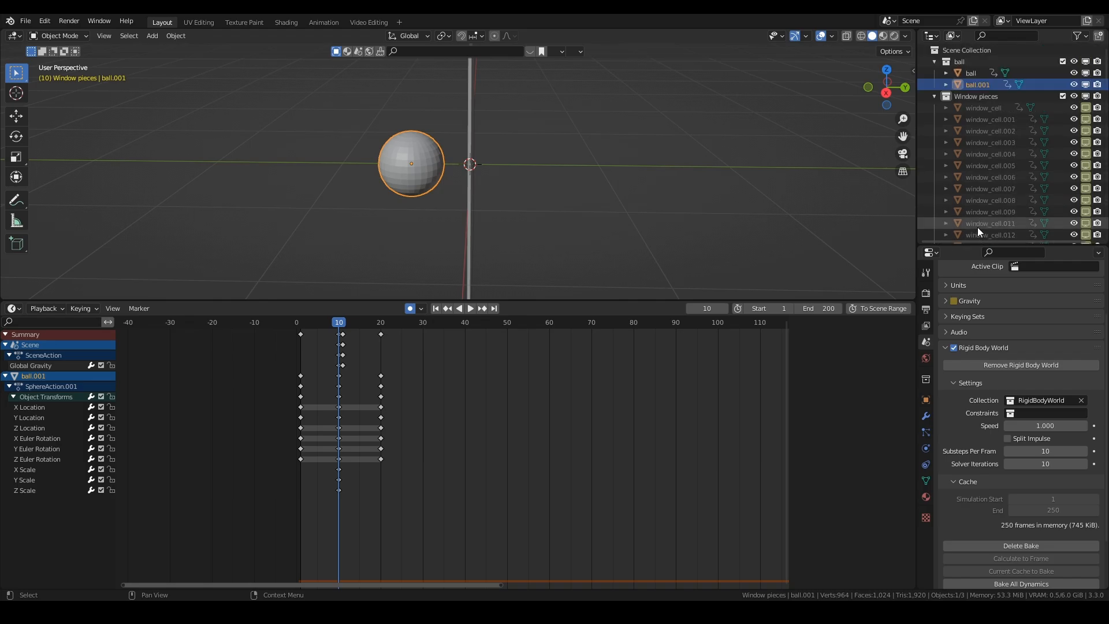
left_click(934, 95)
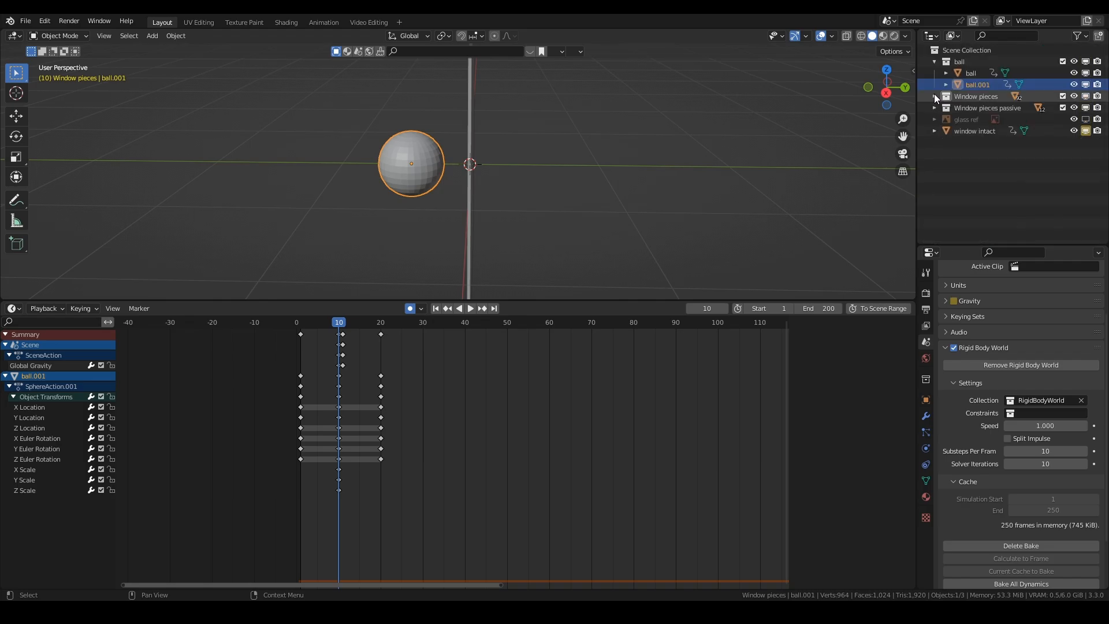
left_click(973, 74)
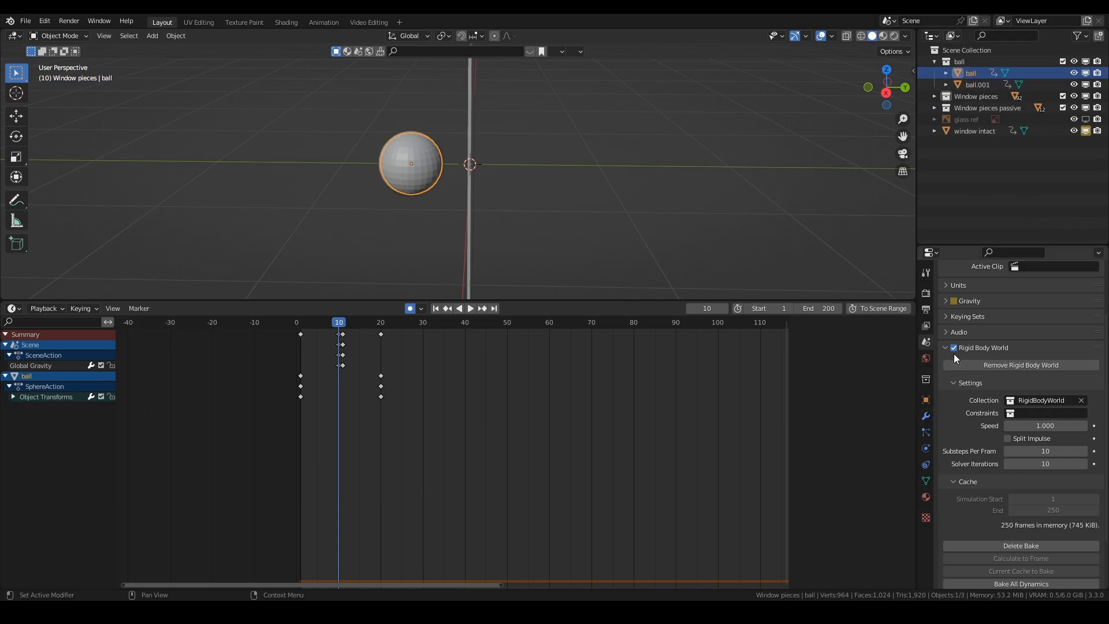
left_click(926, 448)
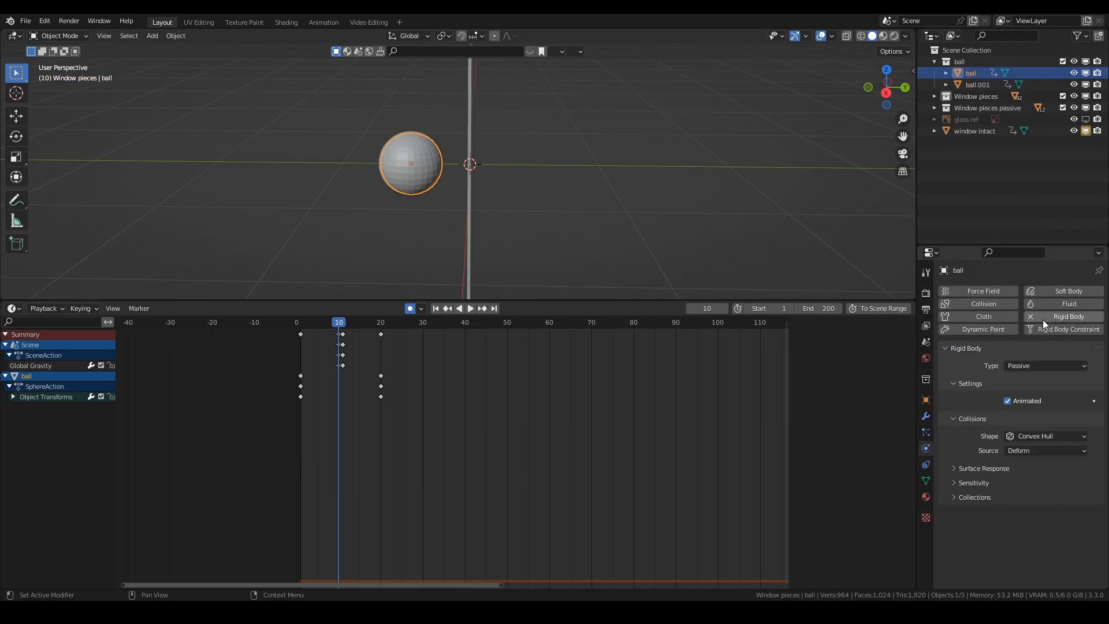
left_click(1034, 317)
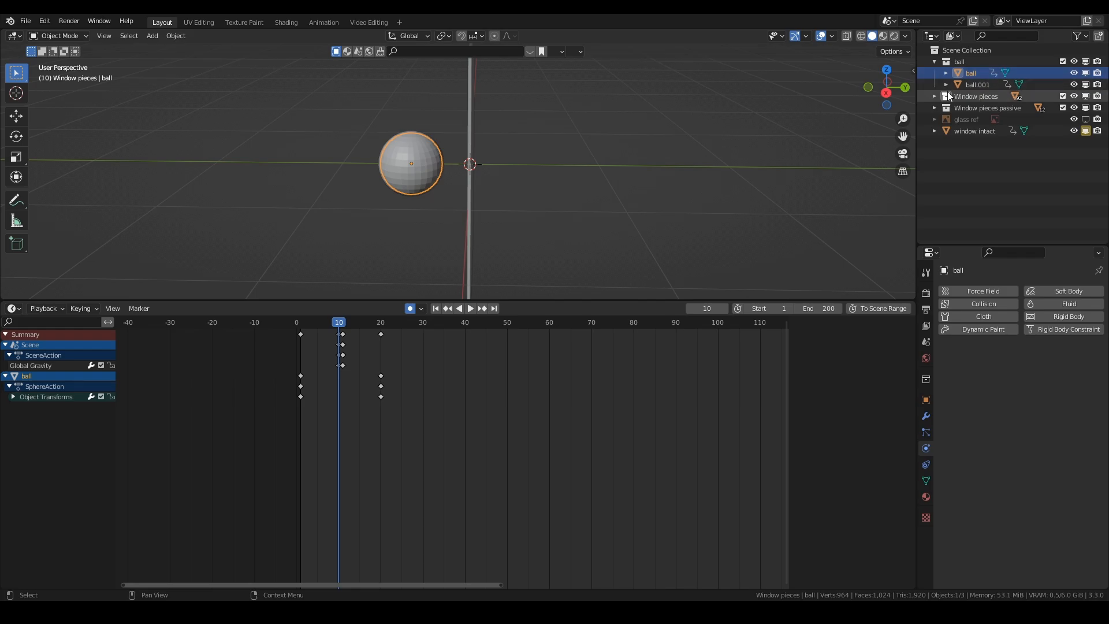
Step: Rename the duplicated ball as ball proxy
left_click(989, 85)
double_click(989, 86)
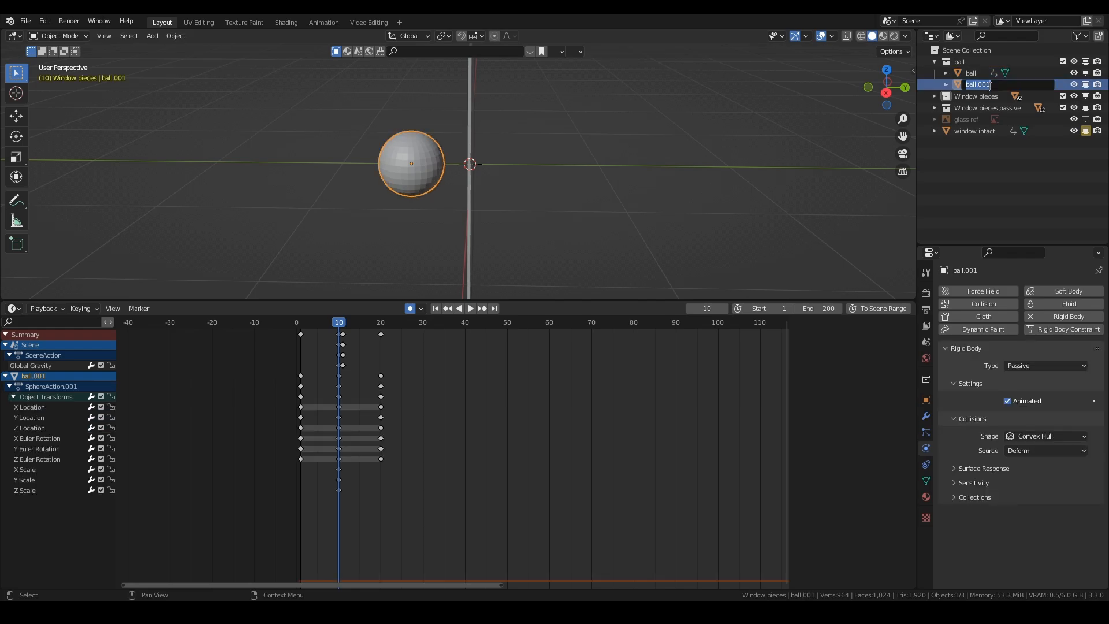
type("ball proxy")
key("Return")
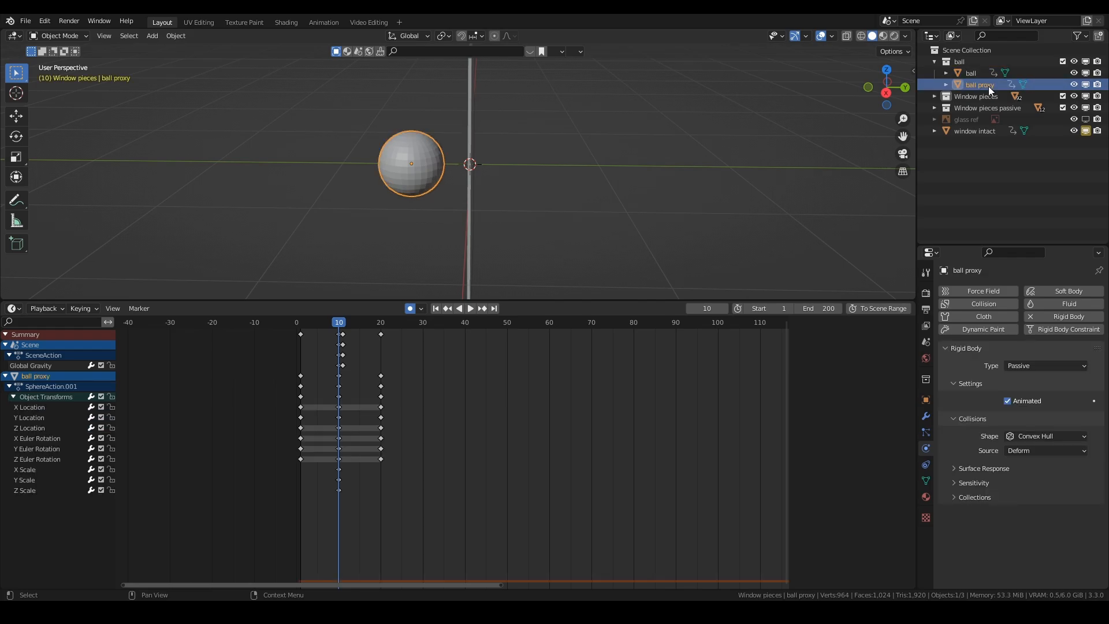
Step: Display the ball proxy as Wire in the viewport and disable its visibility in renders
left_click(926, 400)
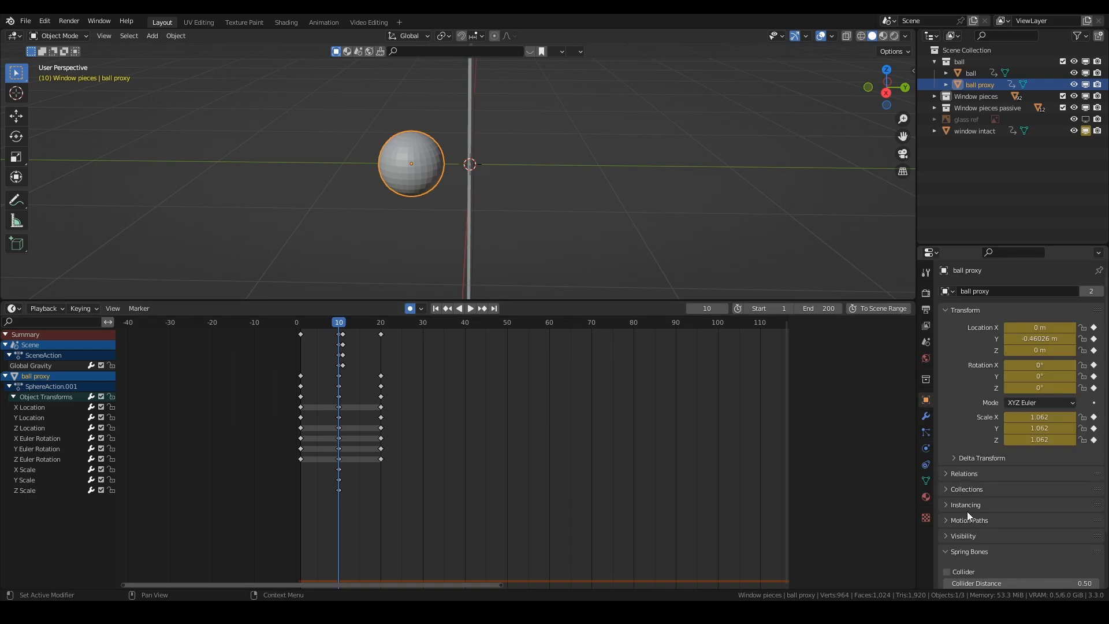
left_click(970, 536)
scroll(982, 506, "down", 5)
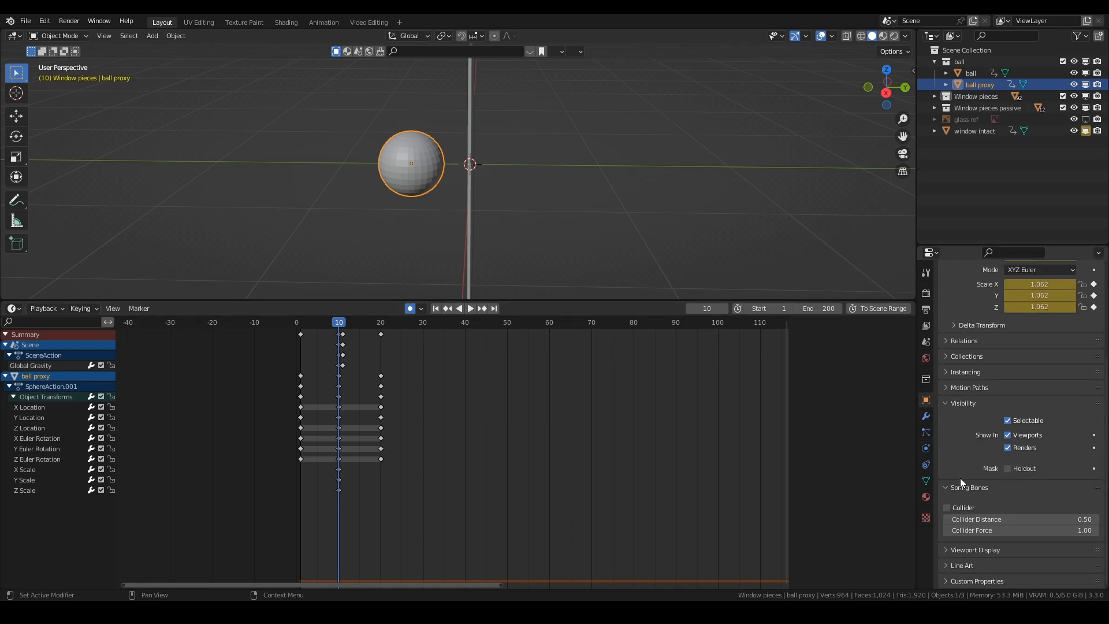
left_click(965, 551)
scroll(977, 484, "down", 5)
left_click(1055, 531)
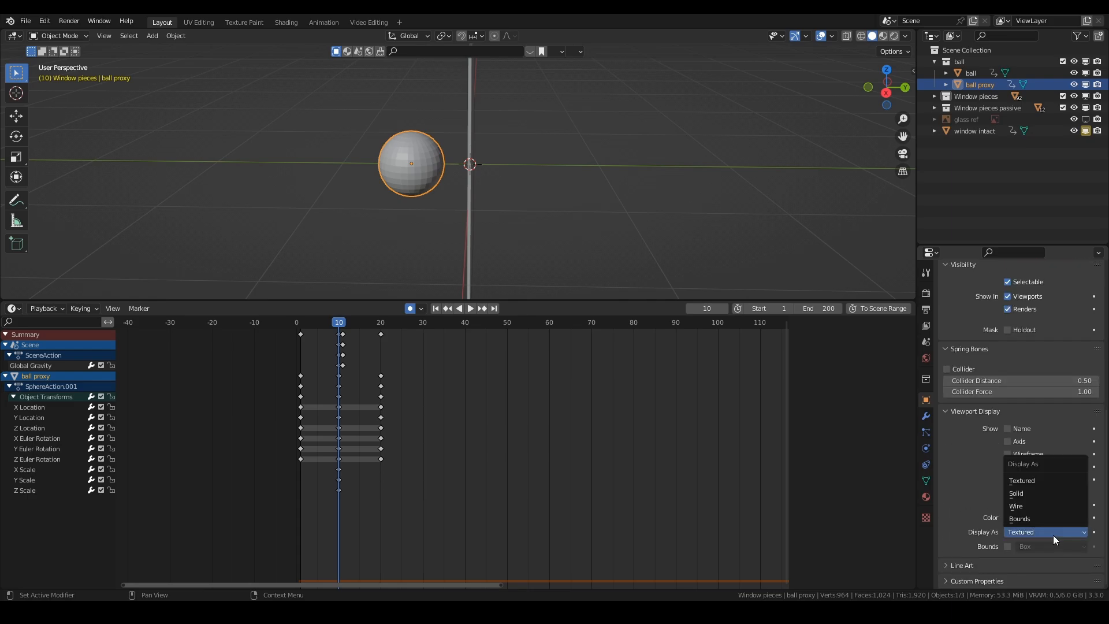
left_click(1021, 506)
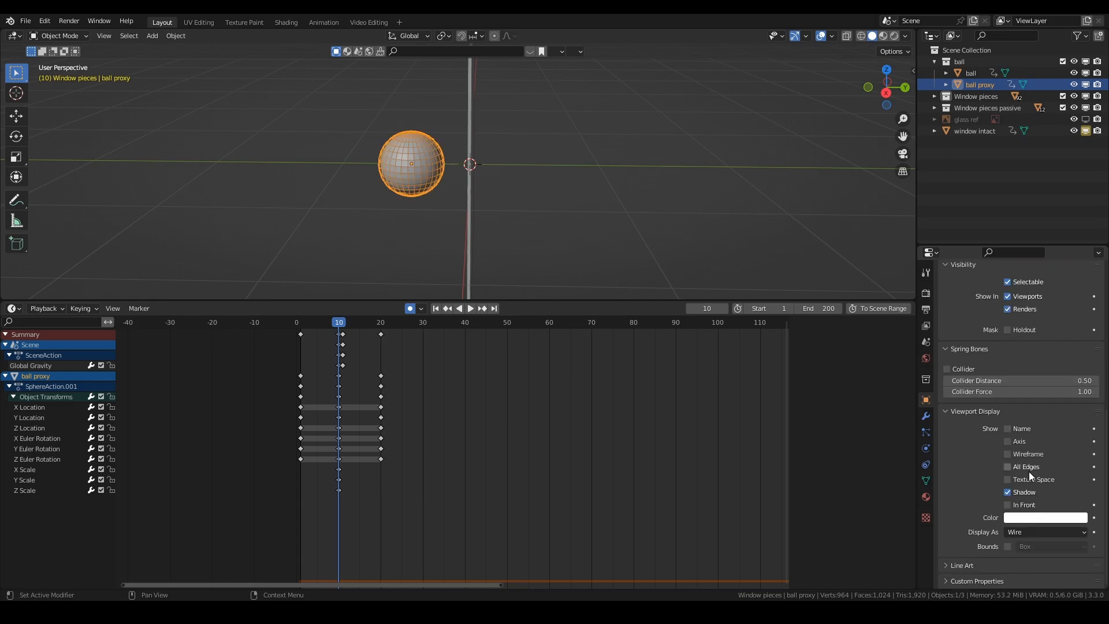
scroll(1008, 347, "up", 3)
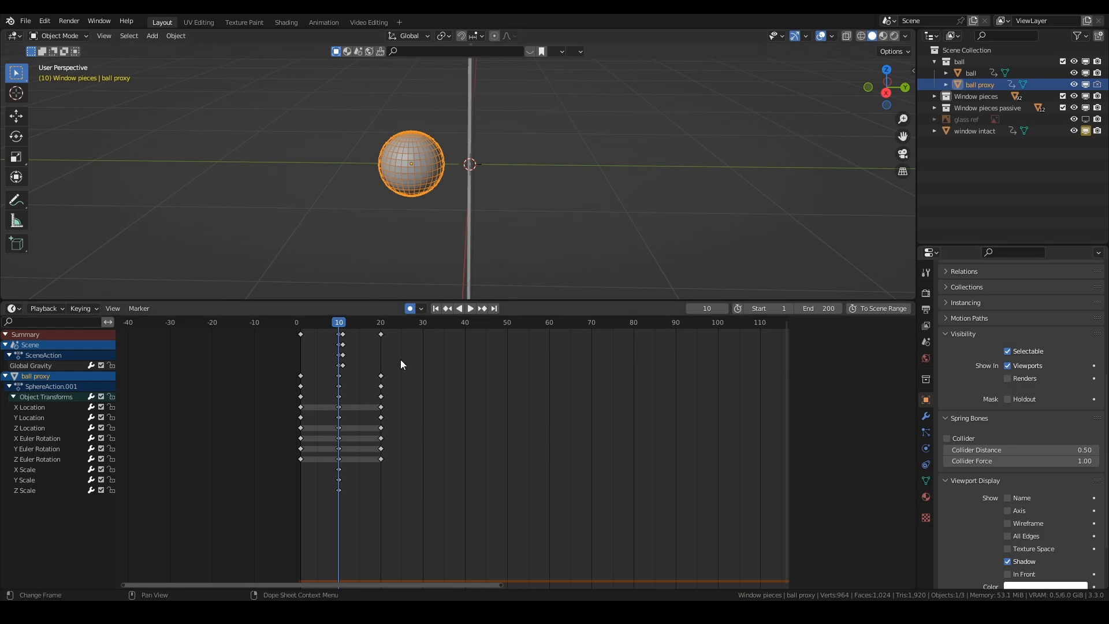
Step: Return to frame 1, delete the existing rigid body bake and bake the simulation again
key("shift+Left")
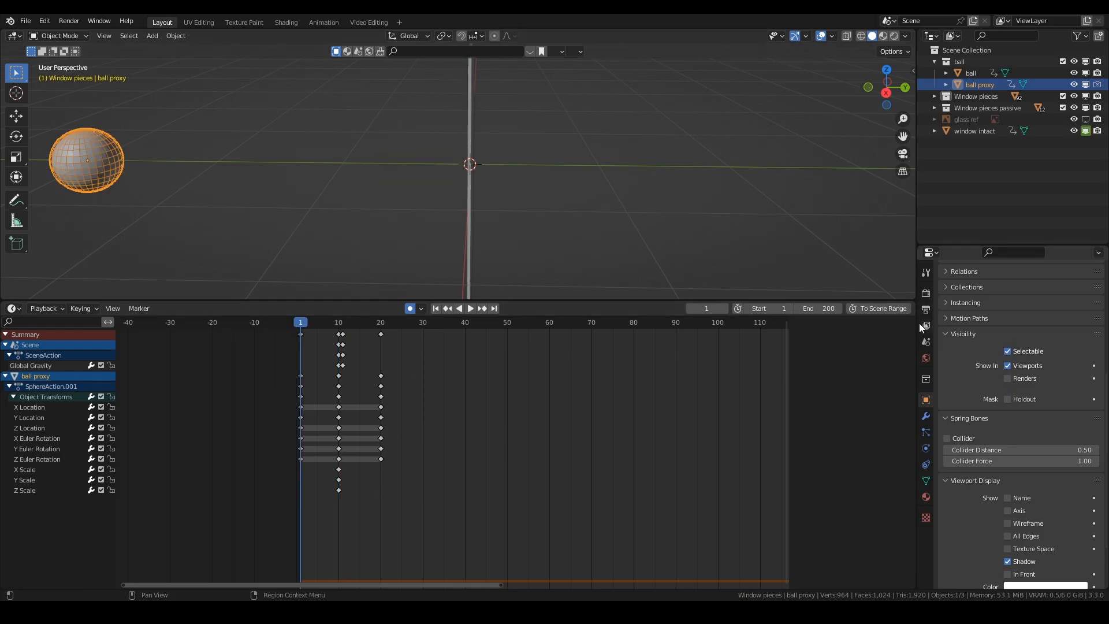
left_click(925, 343)
left_click(1017, 484)
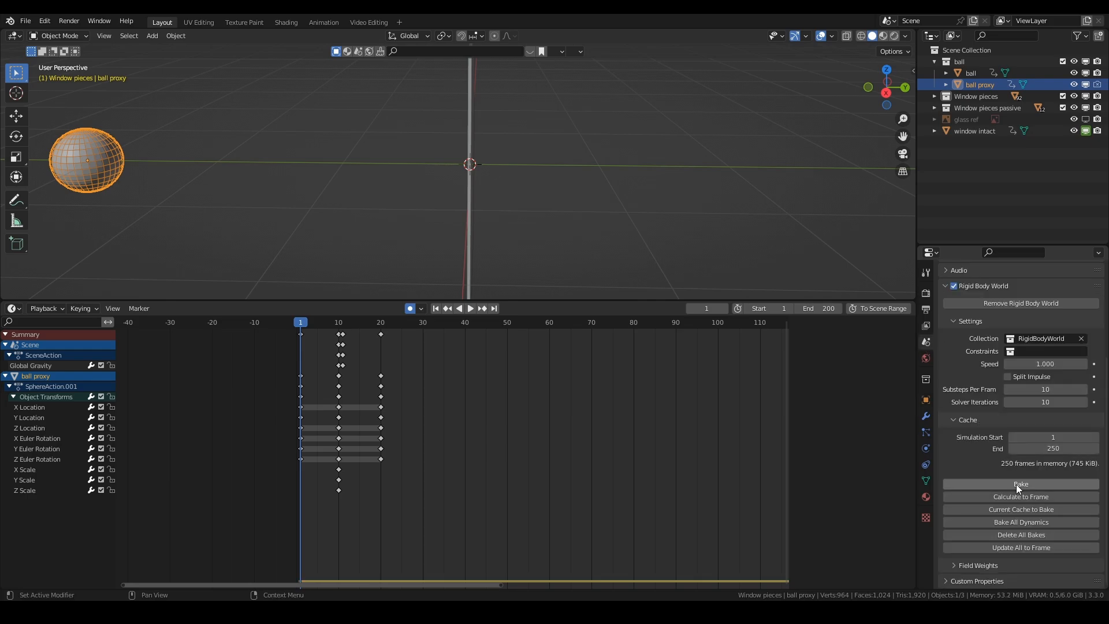
left_click(1017, 484)
Step: Play the animation to frame 11 and inspect the ball and its proxy hitting the window up close
key("space")
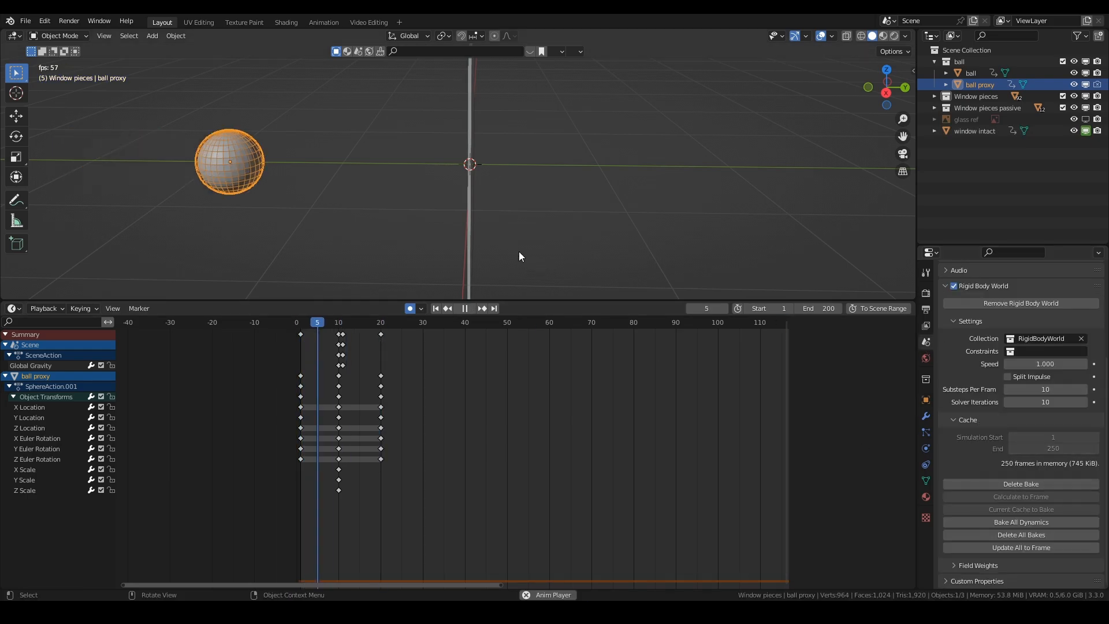
key("space")
middle_click_drag(558, 265, 617, 262)
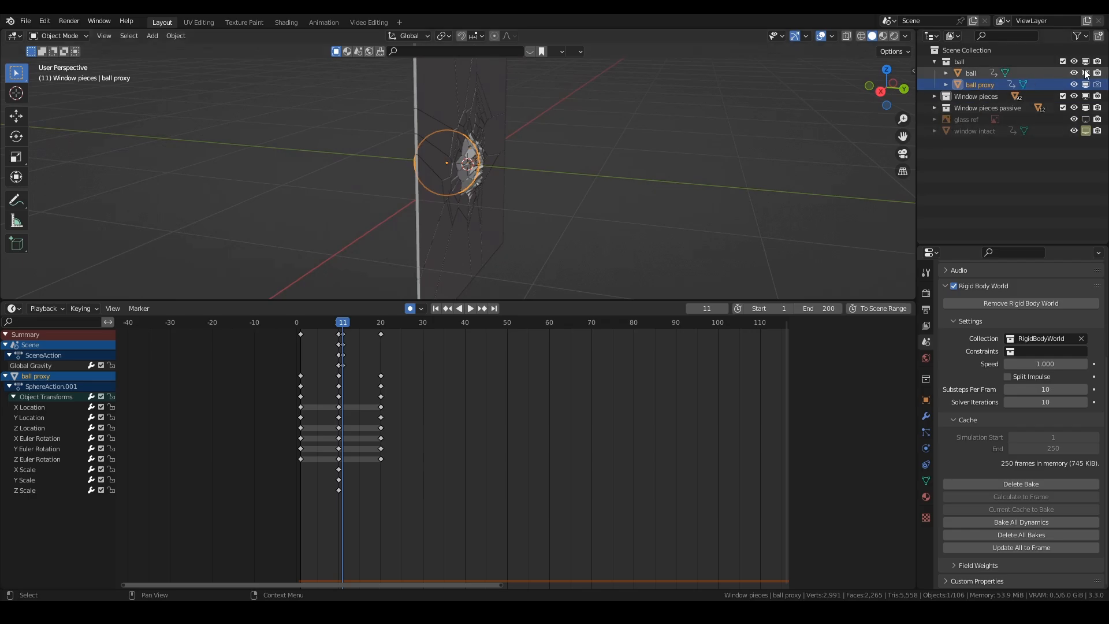
mouse_move(573, 176)
middle_mouse_down()
mouse_move(550, 165)
mouse_move(517, 182)
mouse_move(553, 185)
mouse_move(591, 237)
mouse_move(584, 208)
mouse_move(563, 188)
middle_mouse_up()
scroll(550, 166, "up", 3)
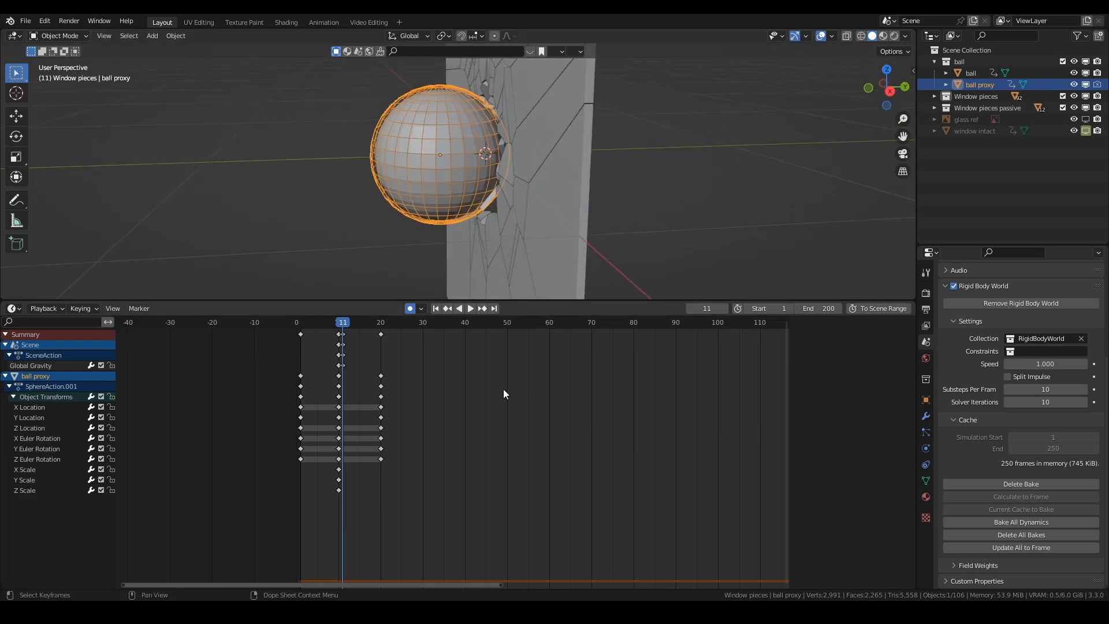
Step: At frame 10, scale the ball proxy up well beyond the ball's size and keyframe it
key("Escape")
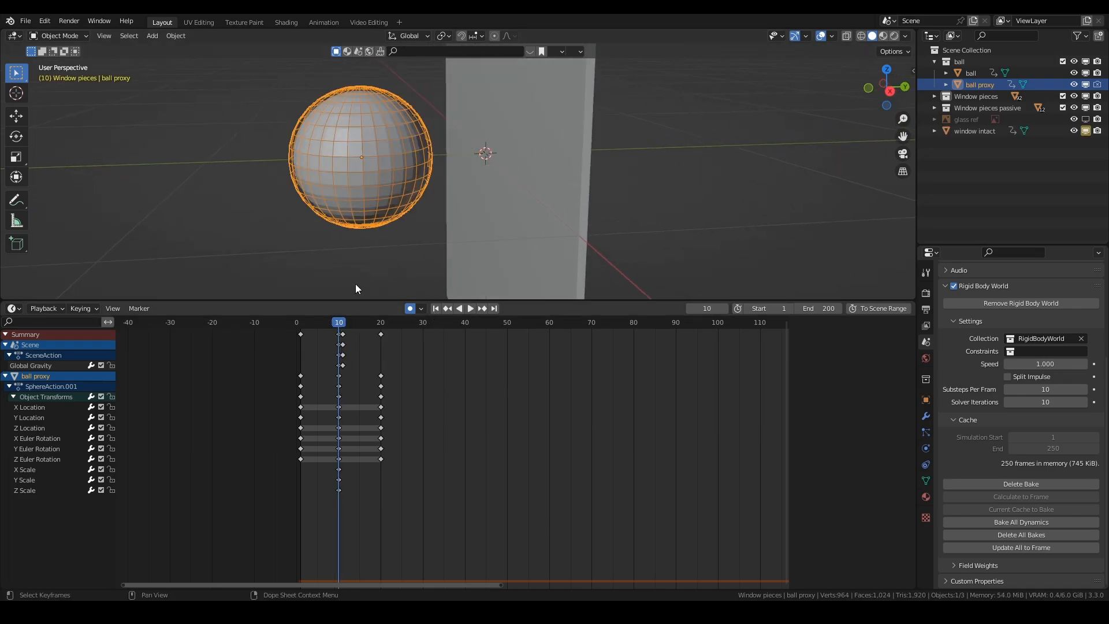
key("s")
left_click(540, 270)
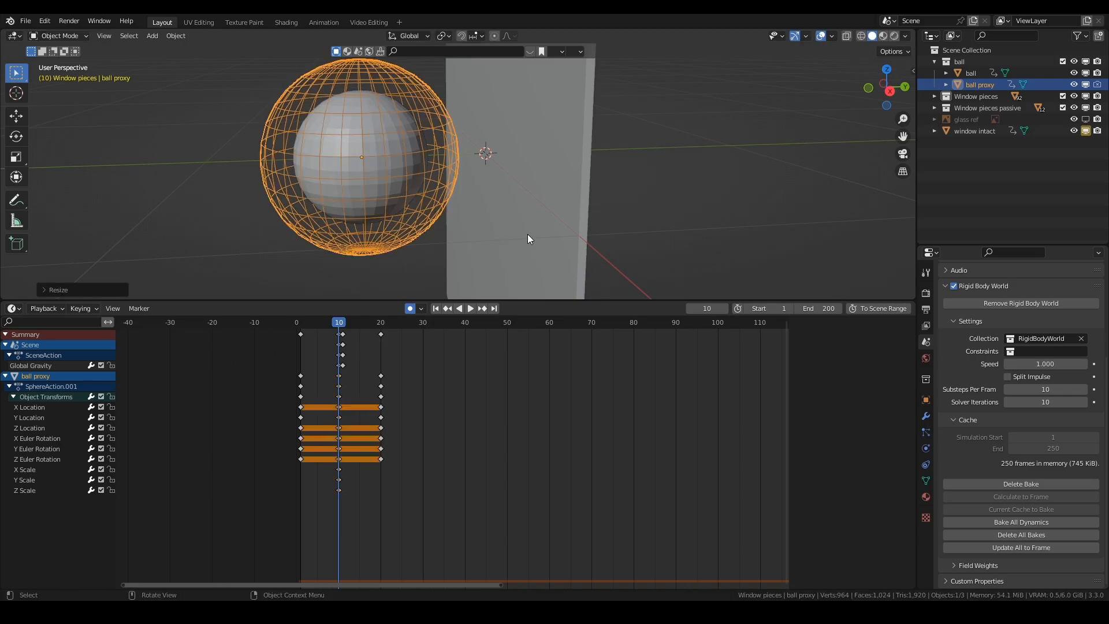
key("i")
left_click(528, 234)
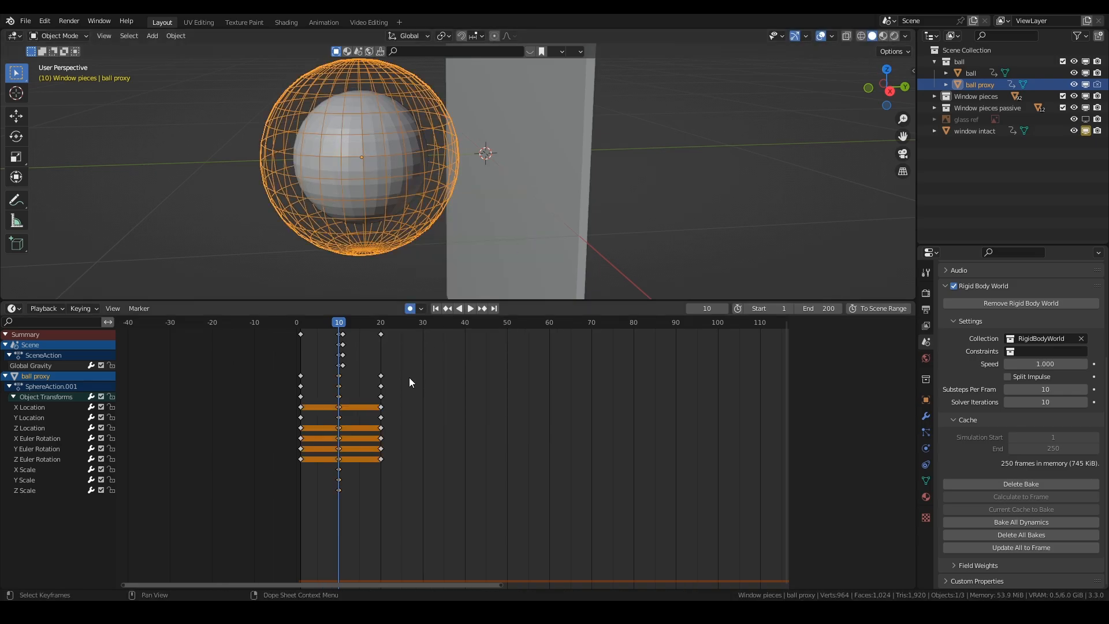
Step: Rebake the rigid body simulation with the enlarged ball proxy and play it back
left_click(1012, 484)
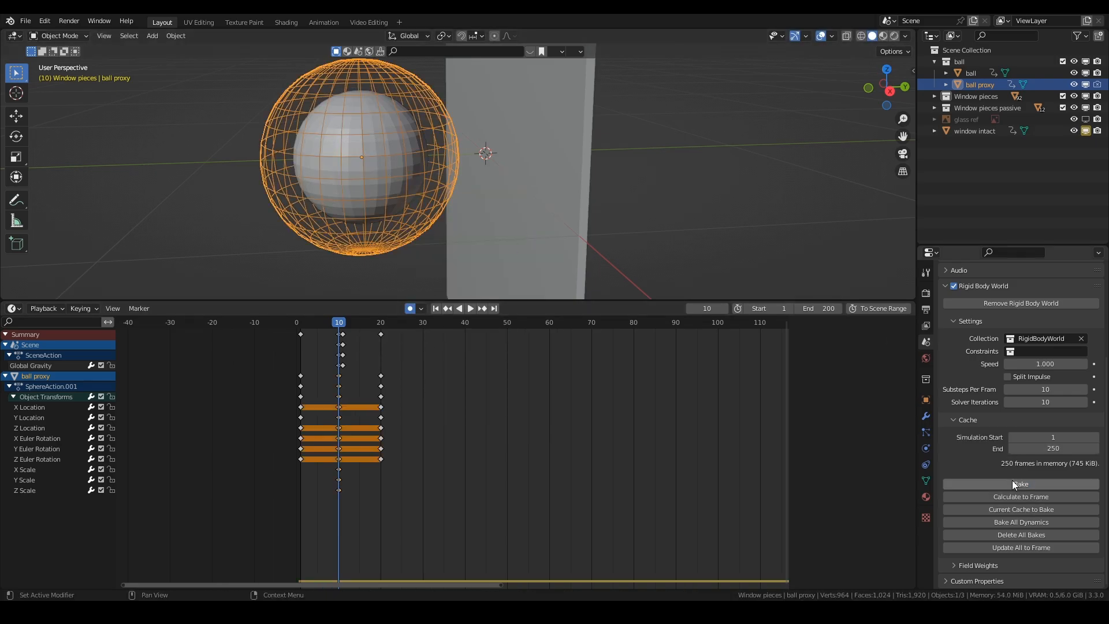
left_click(1012, 484)
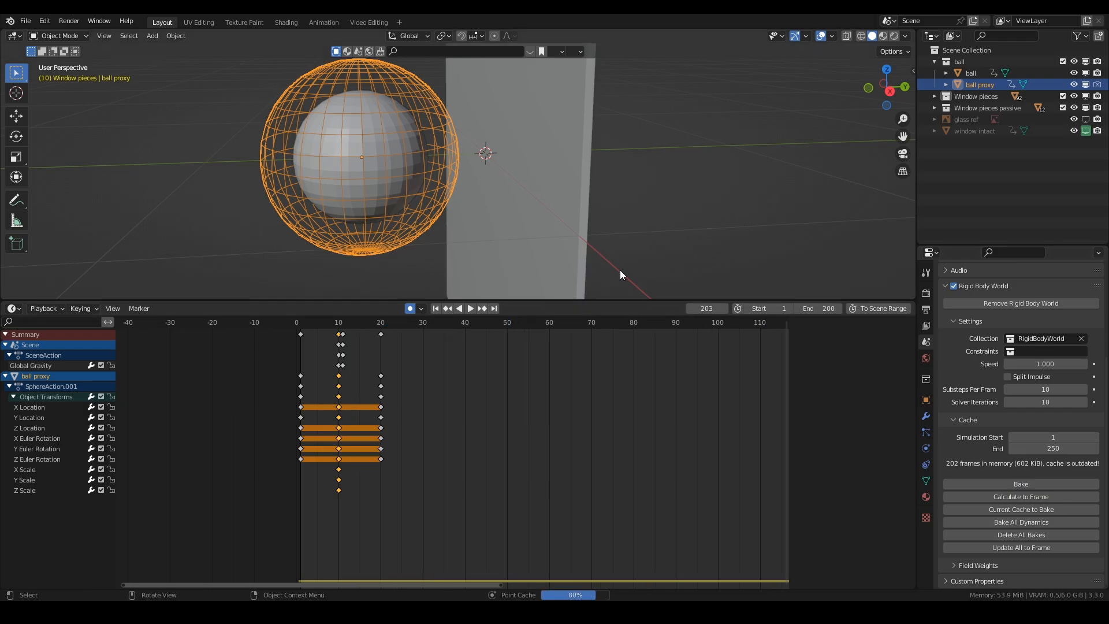
key("space")
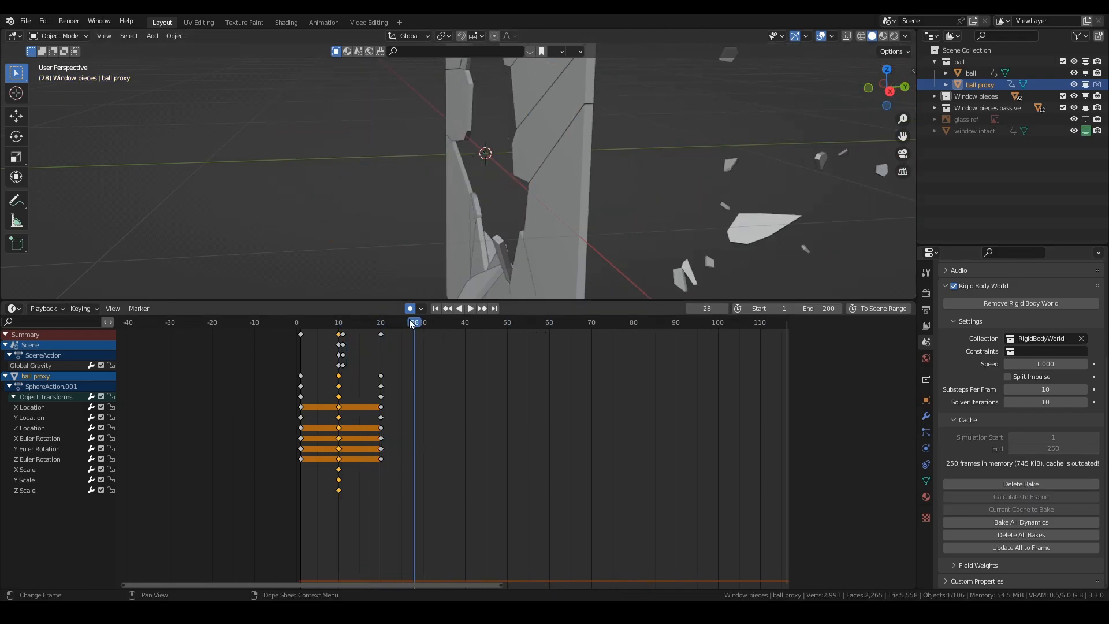
Step: Scrub to frames 11 and 13 and examine the shards around the enlarged proxy from both sides of the window
left_click_drag(412, 324, 343, 326)
middle_click_drag(601, 243, 570, 258)
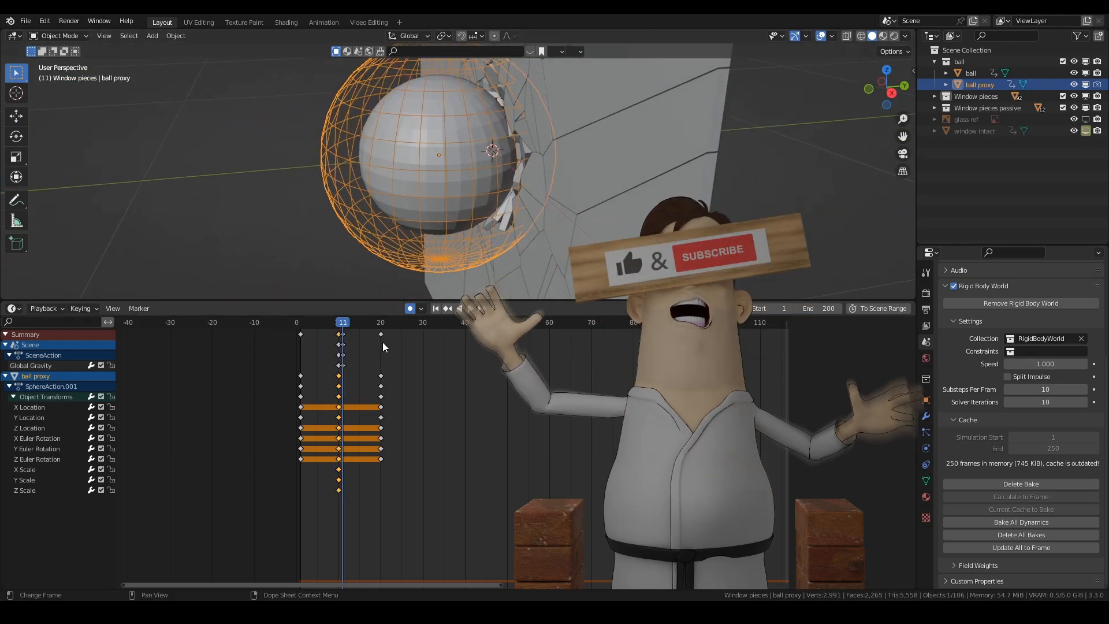
left_click(351, 342)
middle_click_drag(520, 191, 608, 165)
scroll(655, 167, "down", 4)
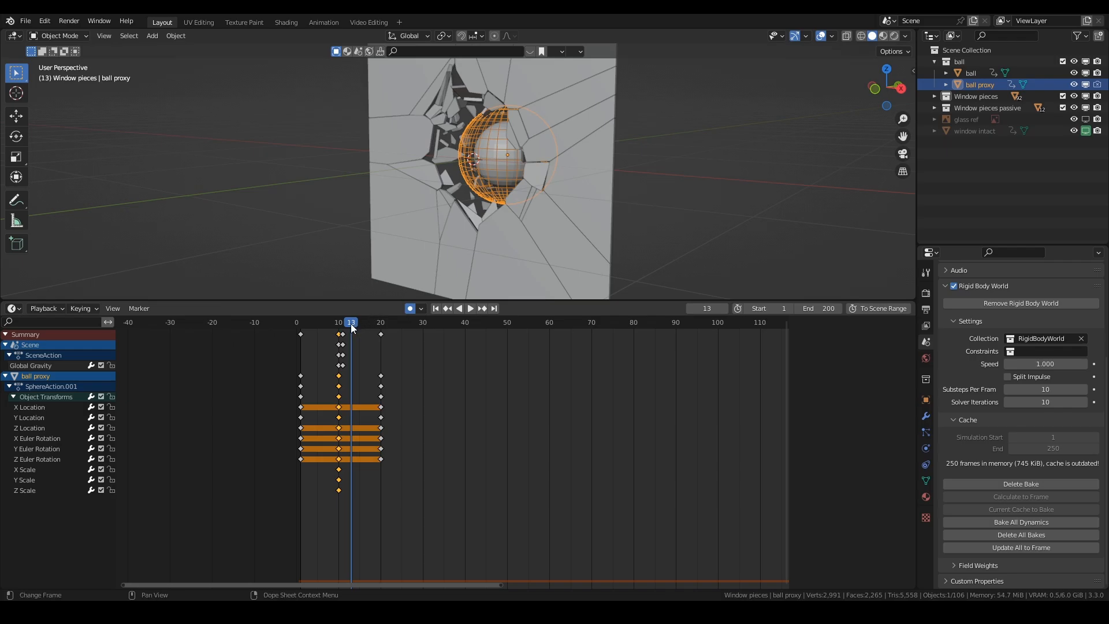
key("shift+a")
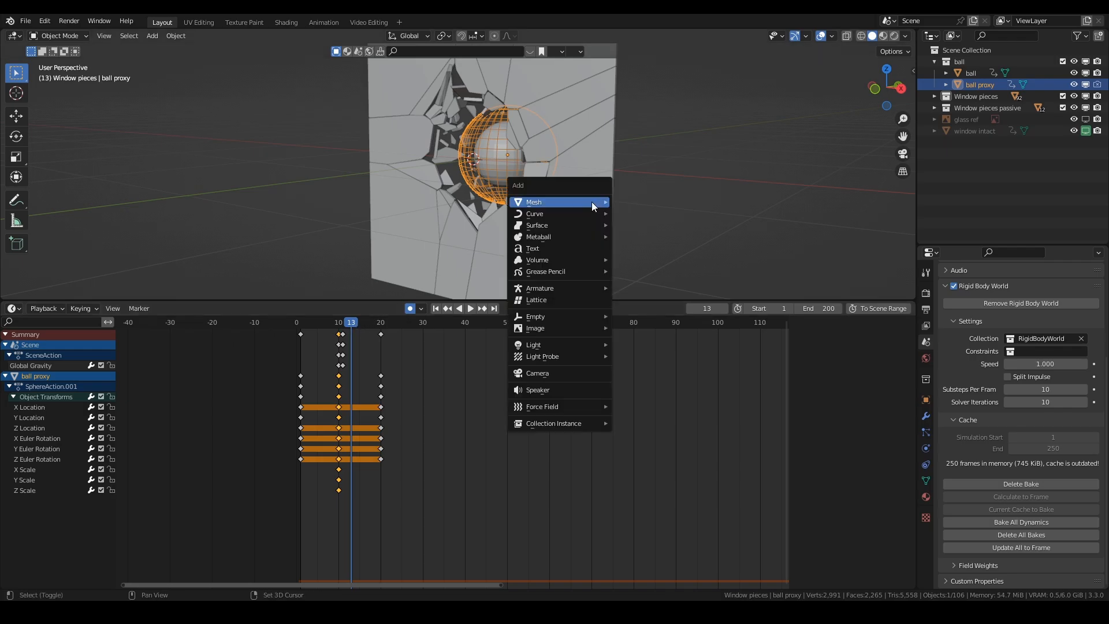
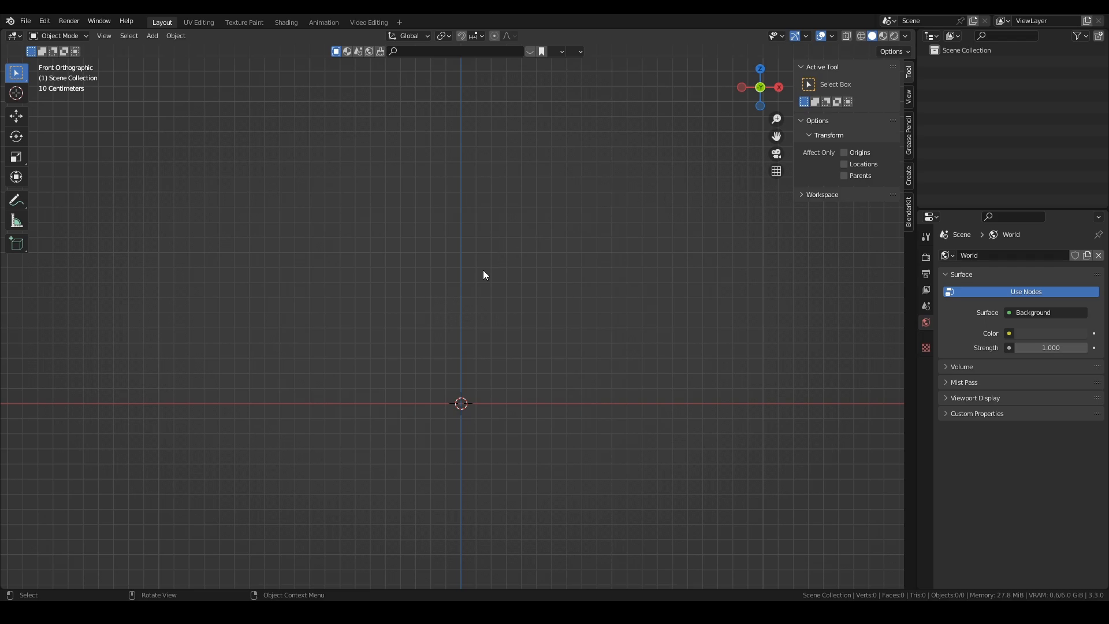
Step: Add a plane mesh at the origin of the empty scene
key("shift+a")
mouse_move(456, 218)
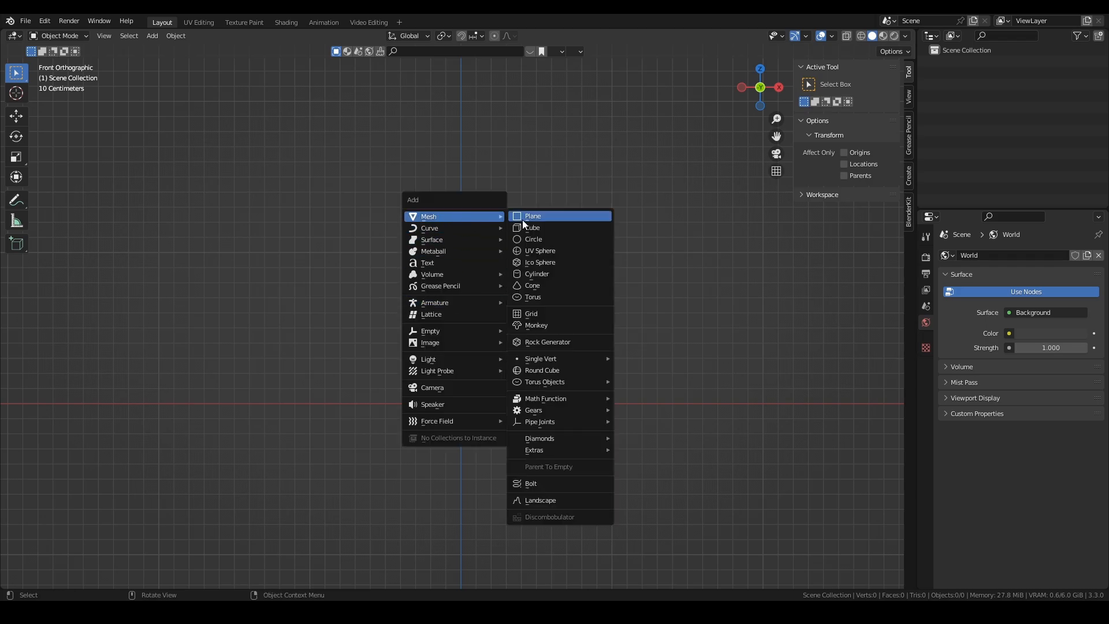
left_click(523, 220)
Step: Scale the plane along Y to about 0.239 to form a narrow plank shape, and apply the scale
middle_click_drag(571, 251, 563, 311)
key("s")
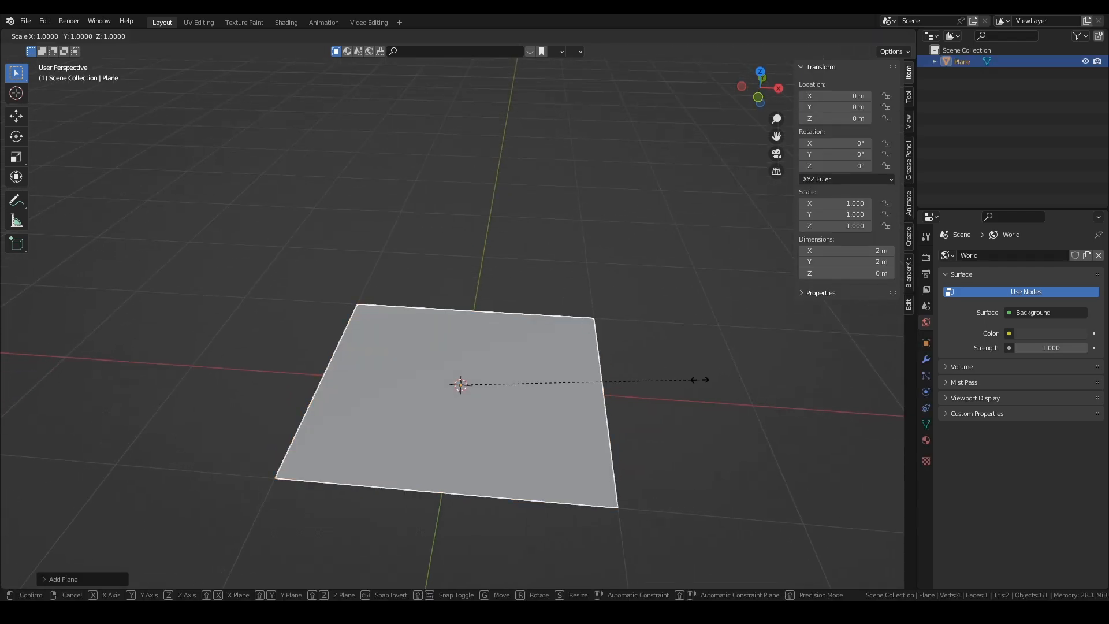
key("y")
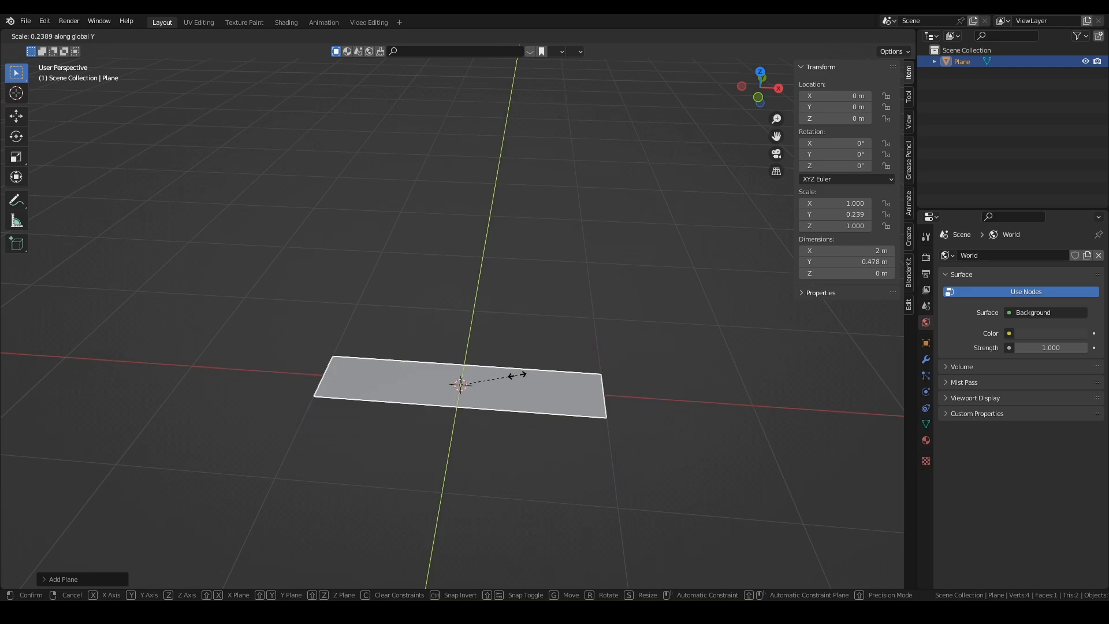
left_click(517, 376)
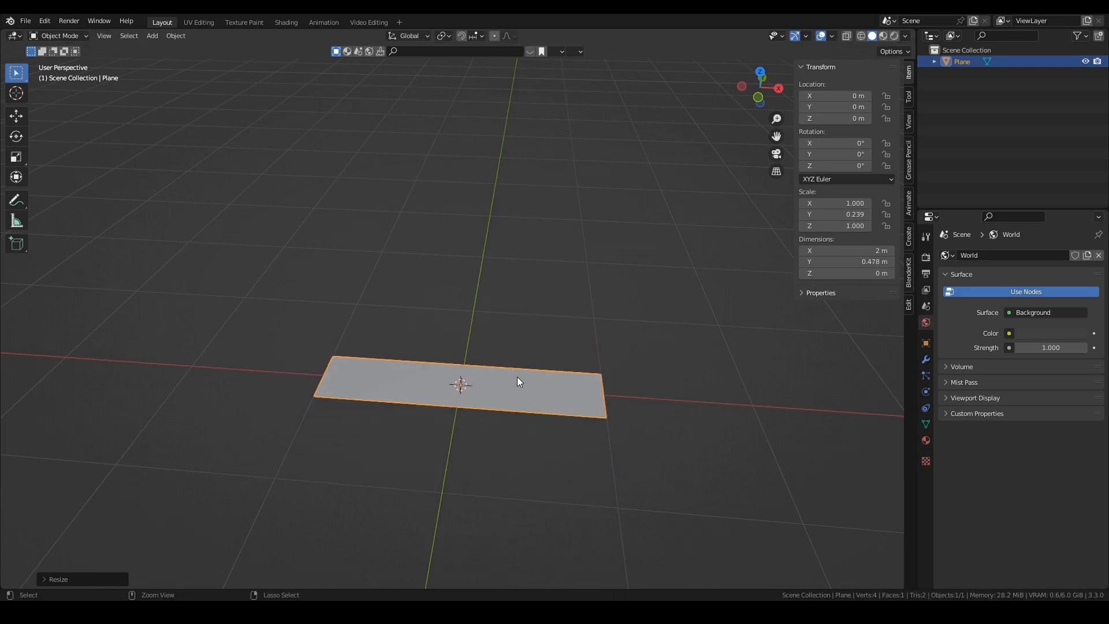
key("ctrl+a")
left_click(518, 377)
scroll(584, 367, "down", 1, "shift")
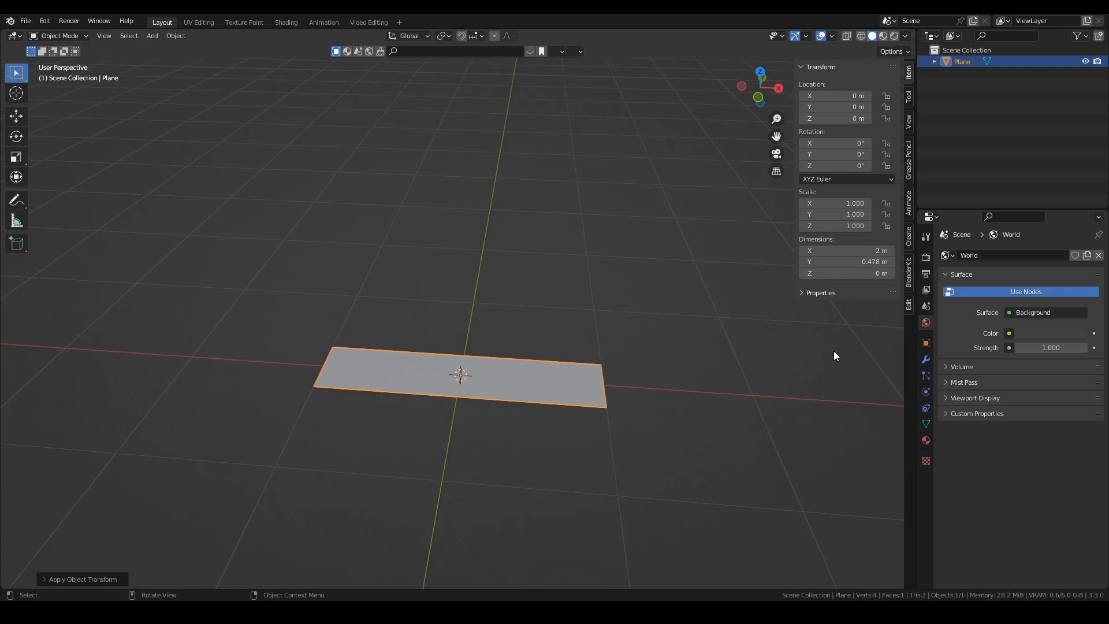
Step: Add a Solidify modifier to the narrow plane and set its thickness to 0.04 m
left_click(926, 360)
left_click(954, 256)
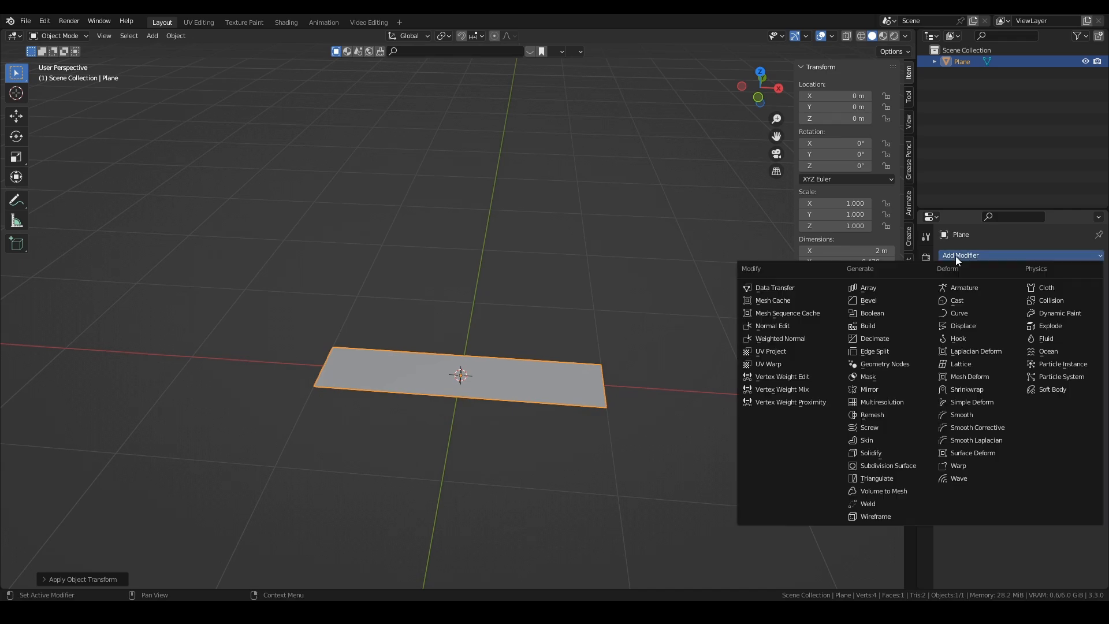
left_click(895, 456)
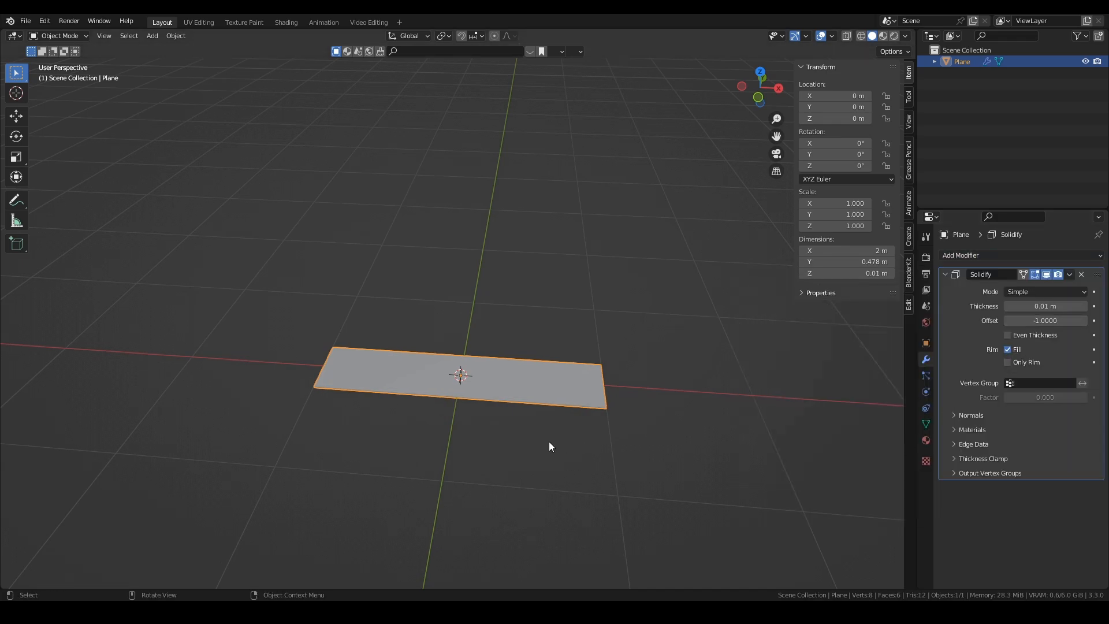
middle_click_drag(549, 442, 549, 376)
scroll(549, 382, "up", 1)
left_click(1084, 306)
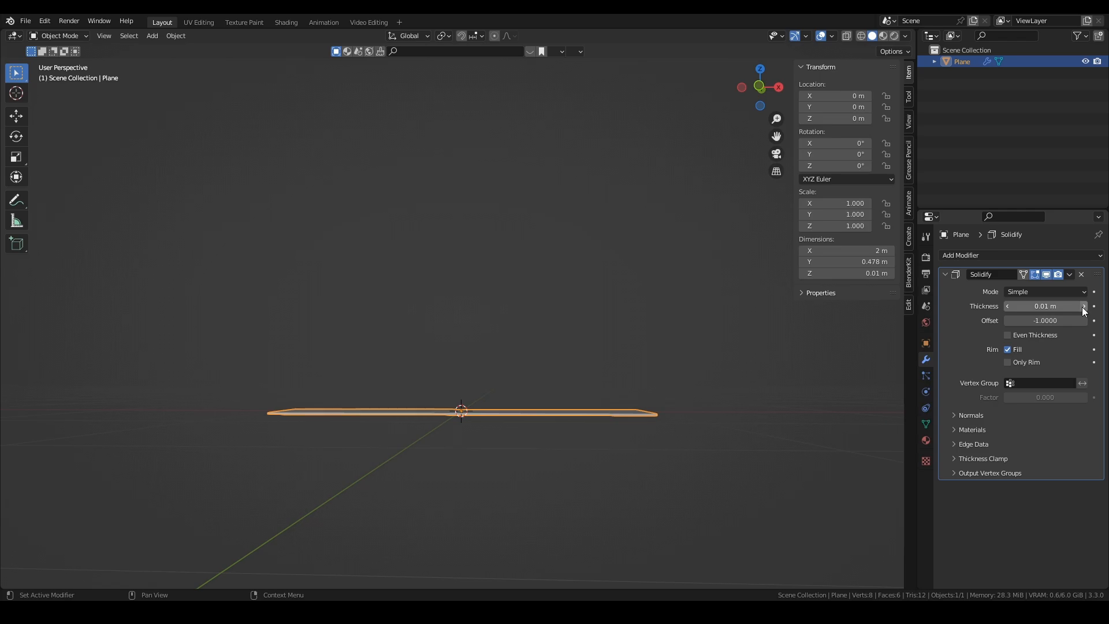
left_click(1084, 307)
left_click(1084, 306)
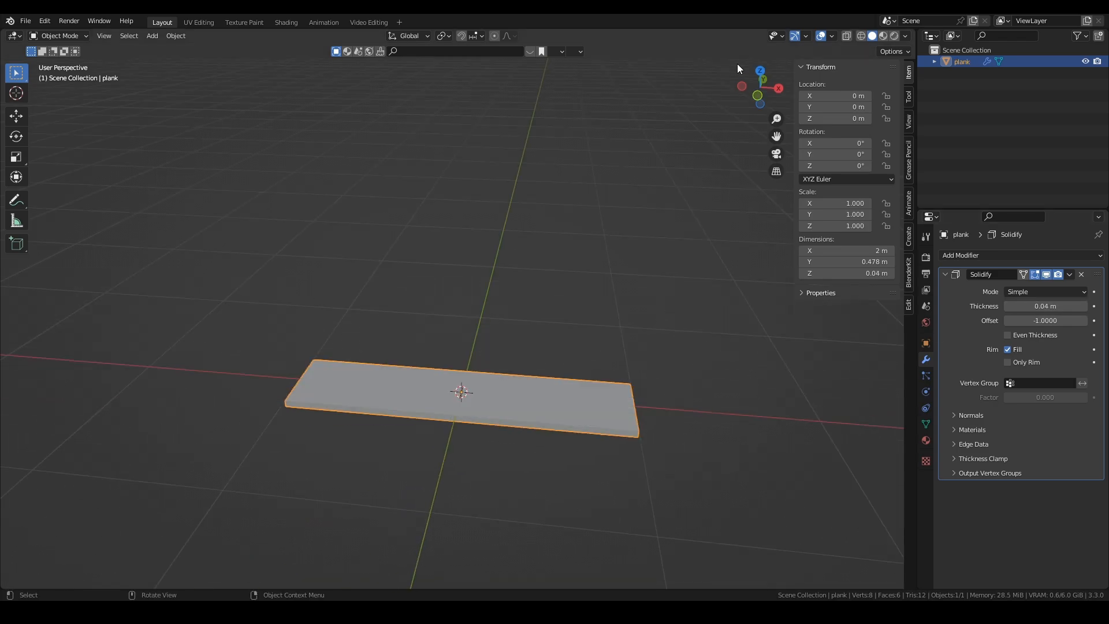
Step: In top view, edit the plank's mesh and add 20 evenly spaced loop cuts along its length
middle_click_drag(512, 321, 511, 328)
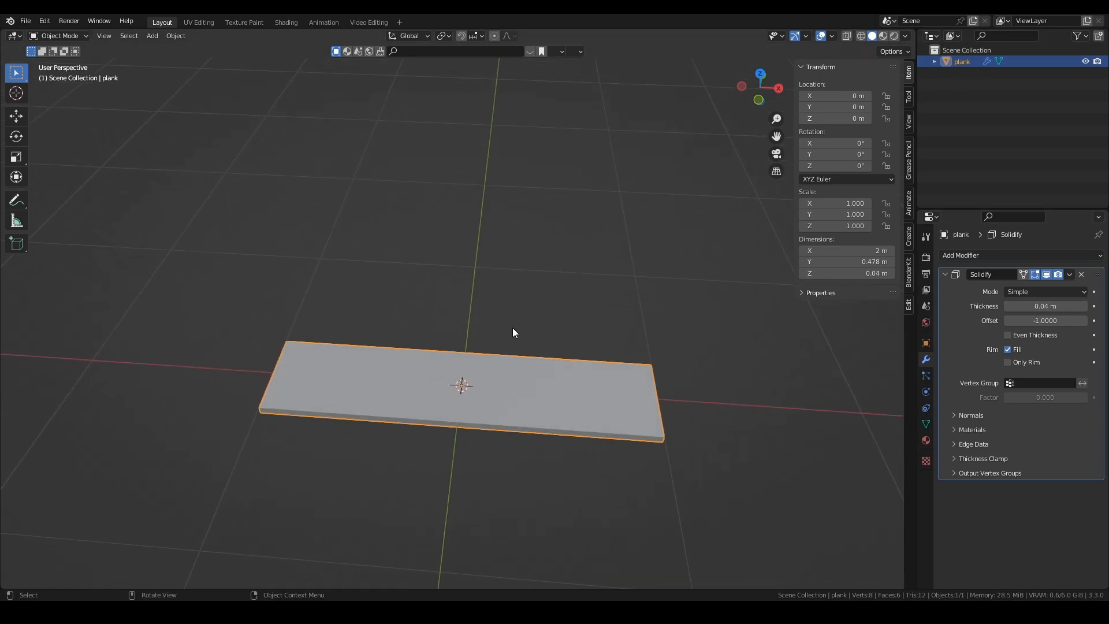
key("KP_7")
key("Tab")
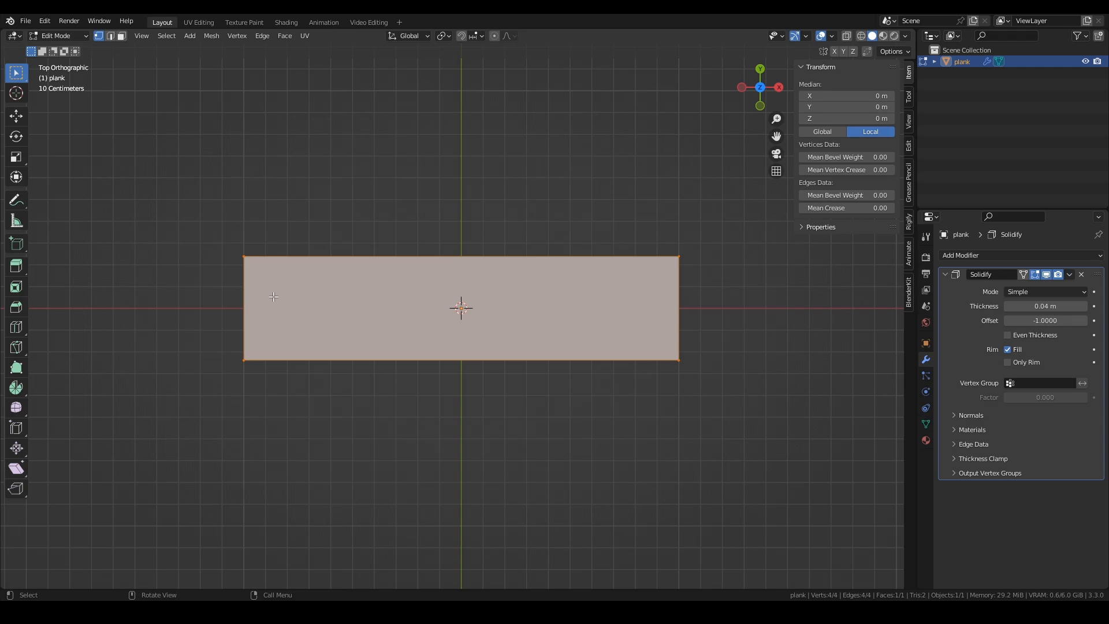
key("ctrl+r")
scroll(252, 284, "up", 9)
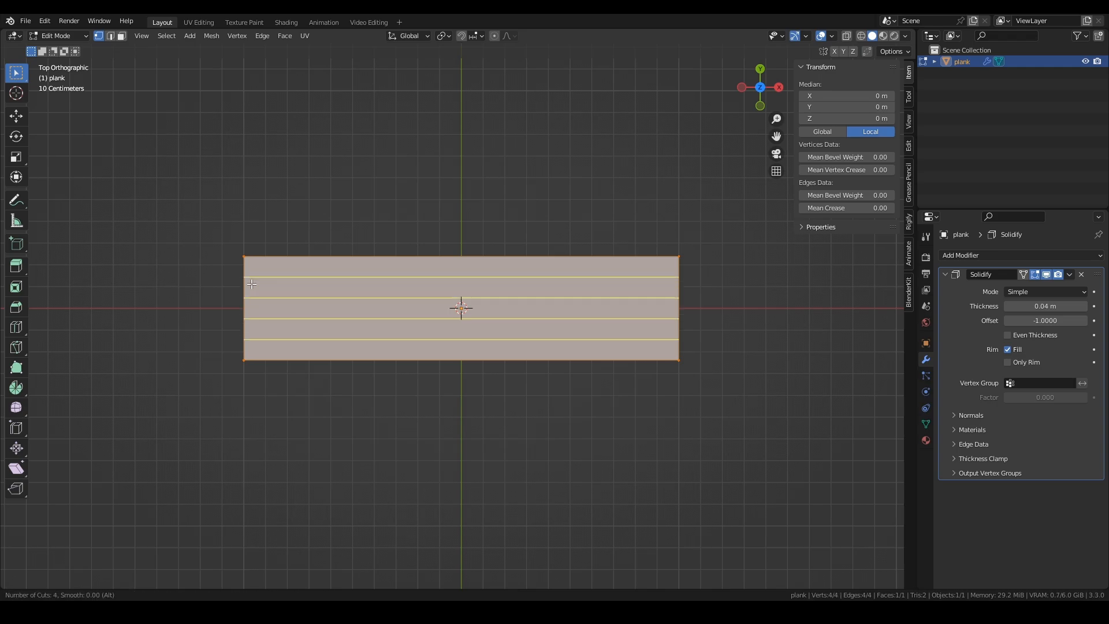
scroll(252, 284, "up", 10)
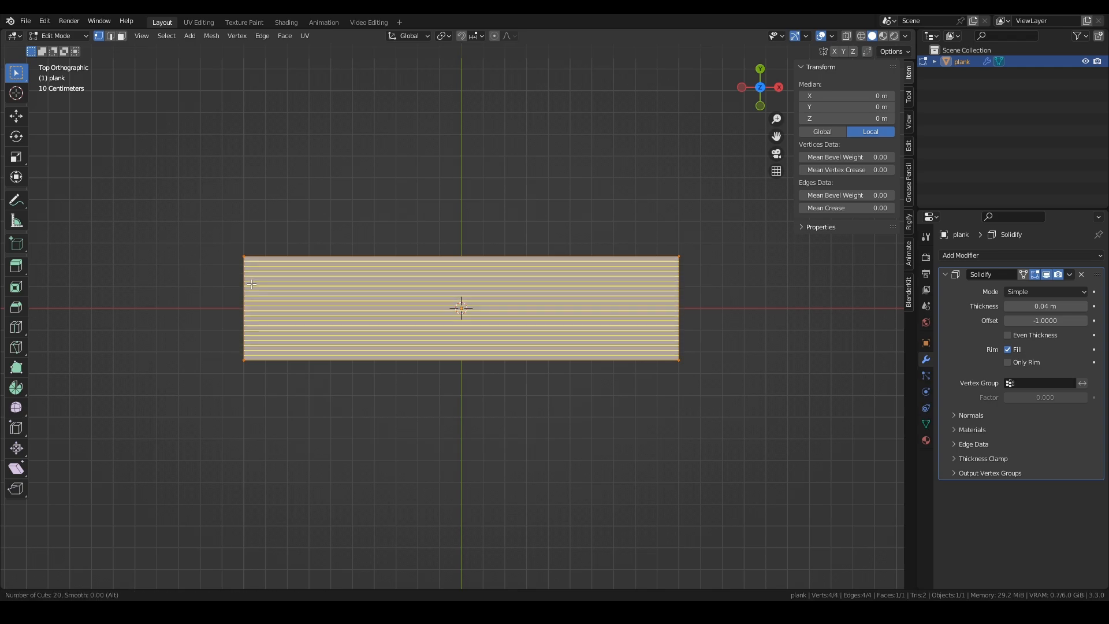
left_click(252, 284)
right_click(455, 300)
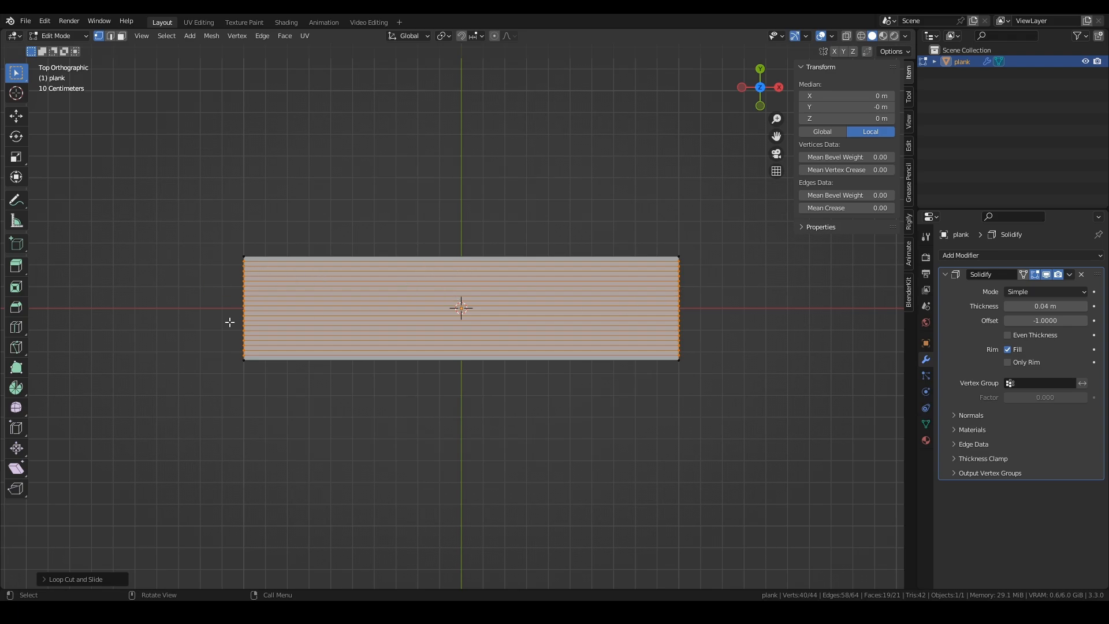
Step: Add a single loop cut across the middle of the plank
key("ctrl+r")
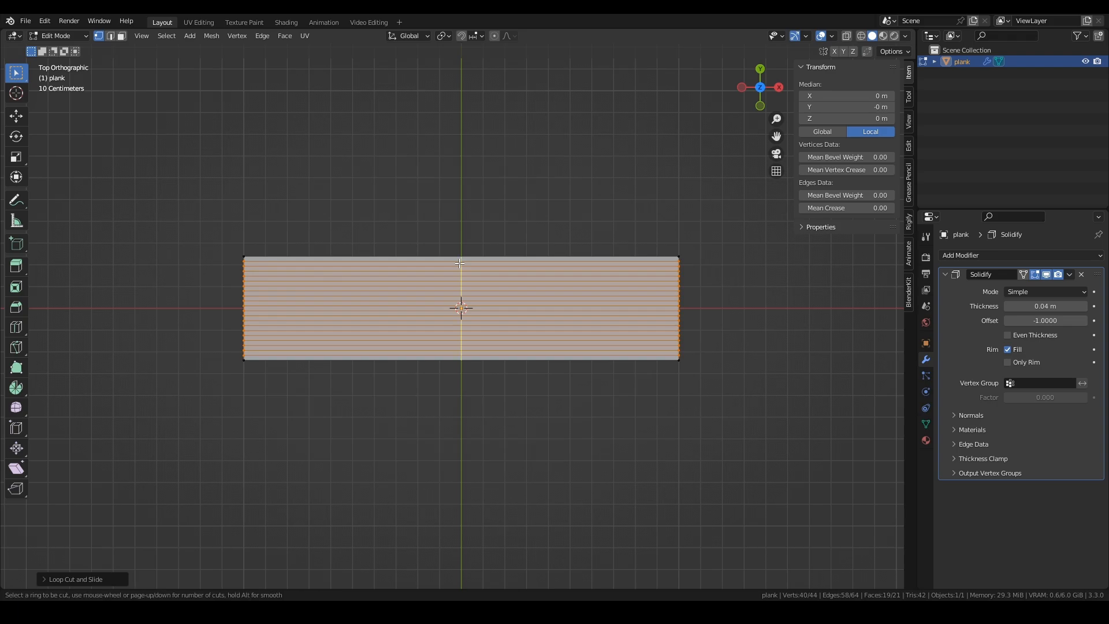
left_click(460, 264)
left_click(460, 263)
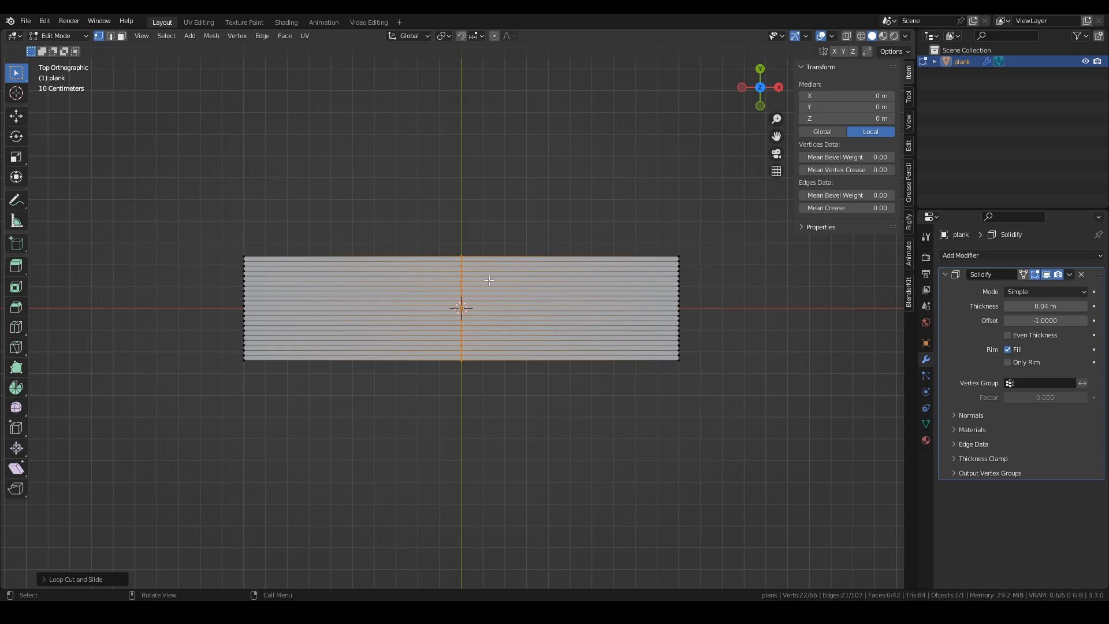
key("ctrl+r")
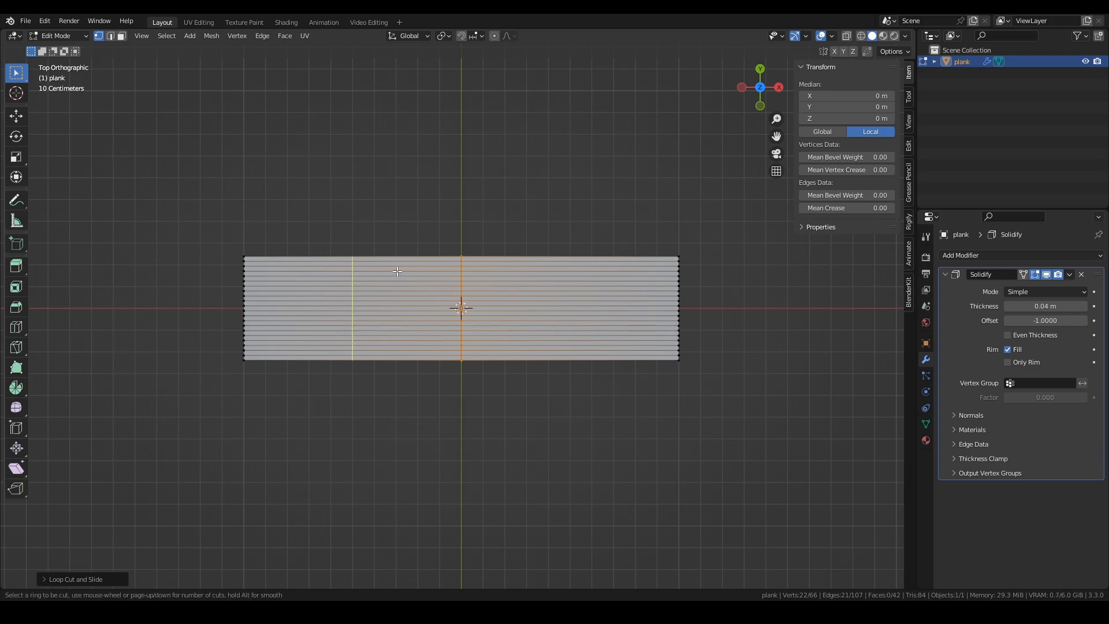
left_click(353, 270)
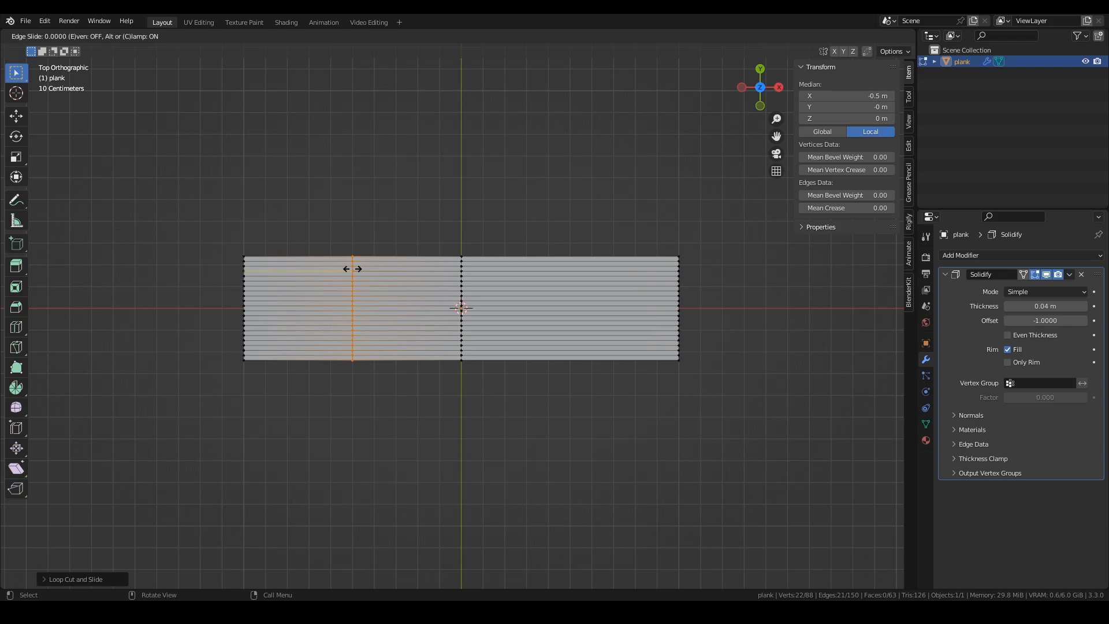
right_click(358, 281)
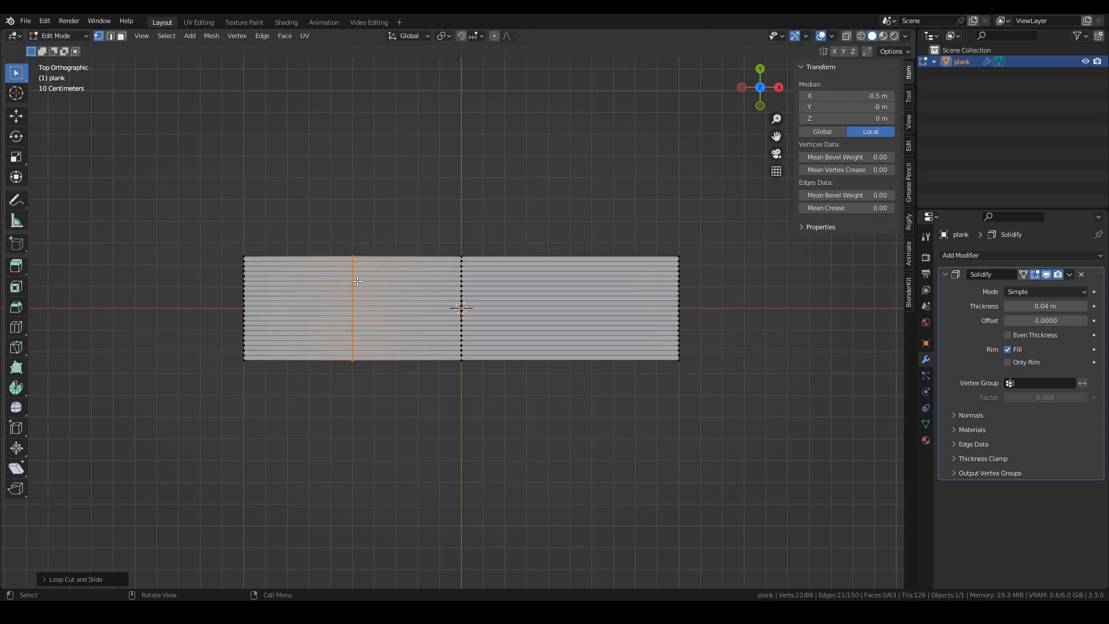
key("ctrl+z")
Step: Hide all the plank's geometry except the middle cross loop, and clear the selection
scroll(473, 273, "up", 2)
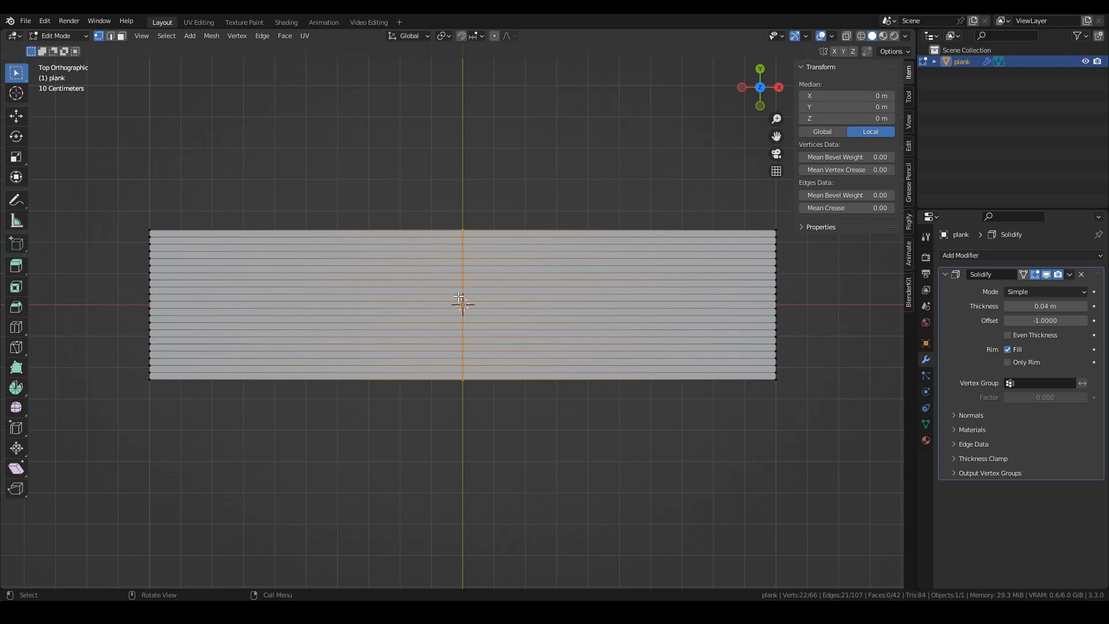
key("shift+h")
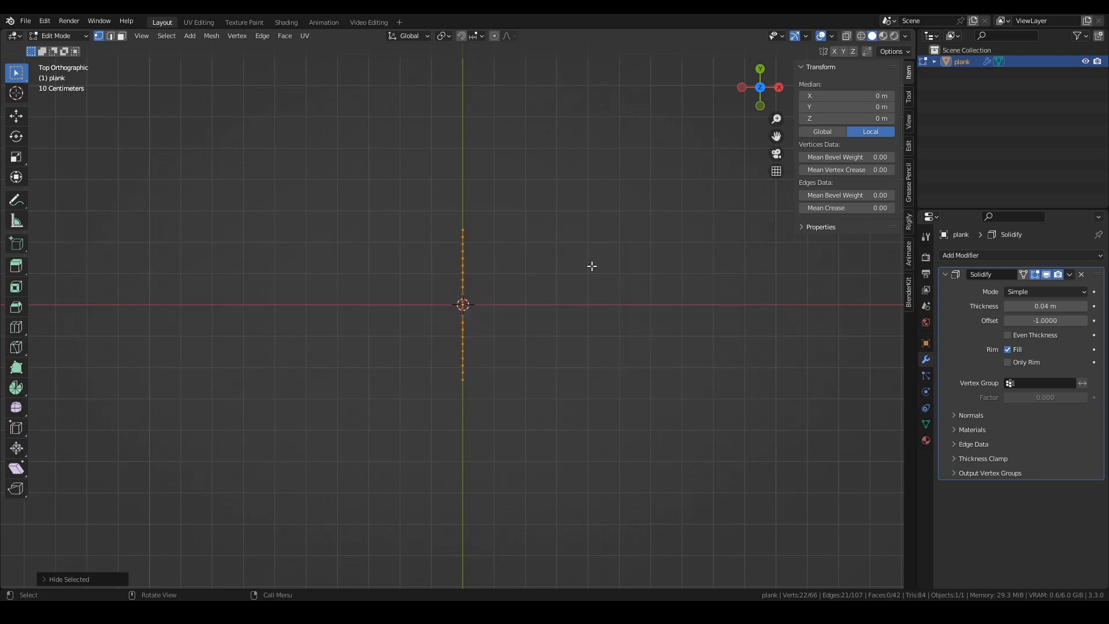
left_click(294, 150)
Step: Randomly select vertices of the middle loop with a ratio of 0.325 and random seed 7
left_click(169, 35)
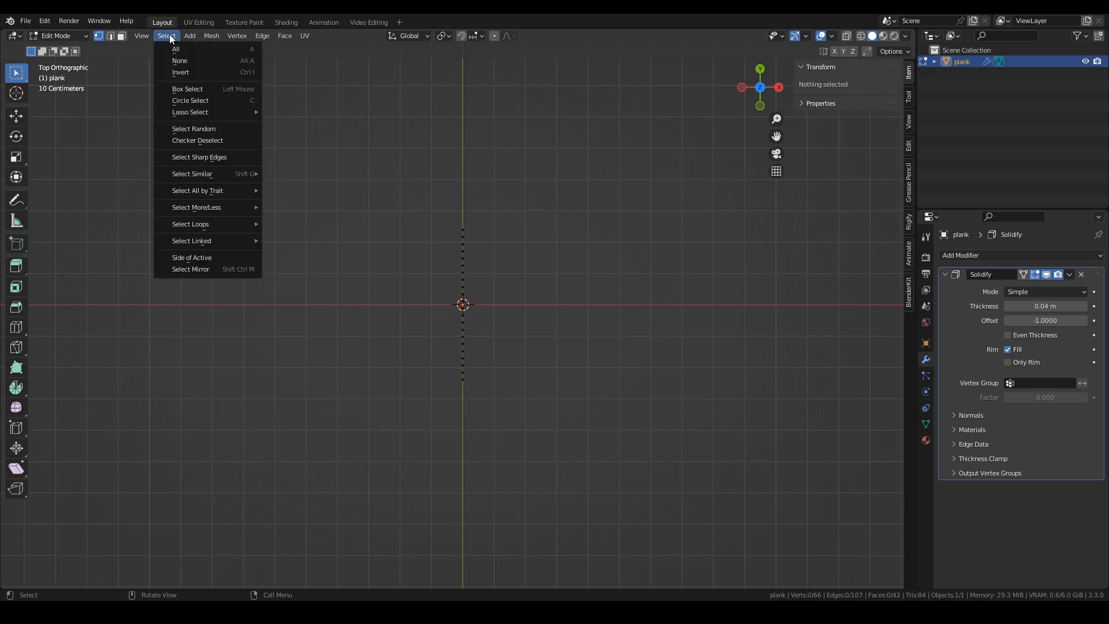
left_click(197, 126)
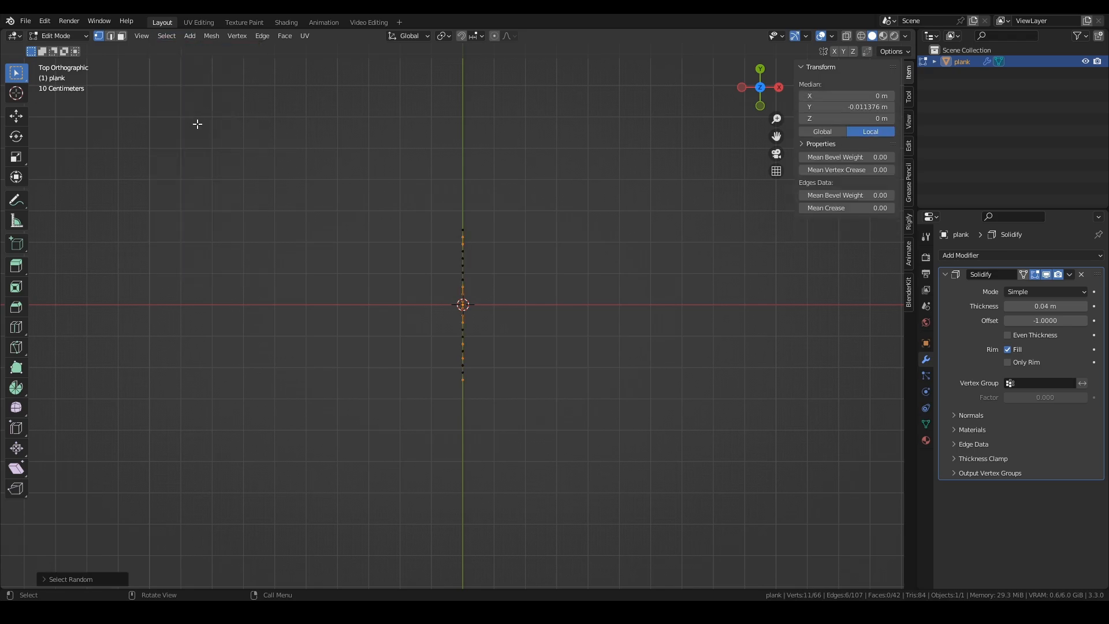
left_click(48, 579)
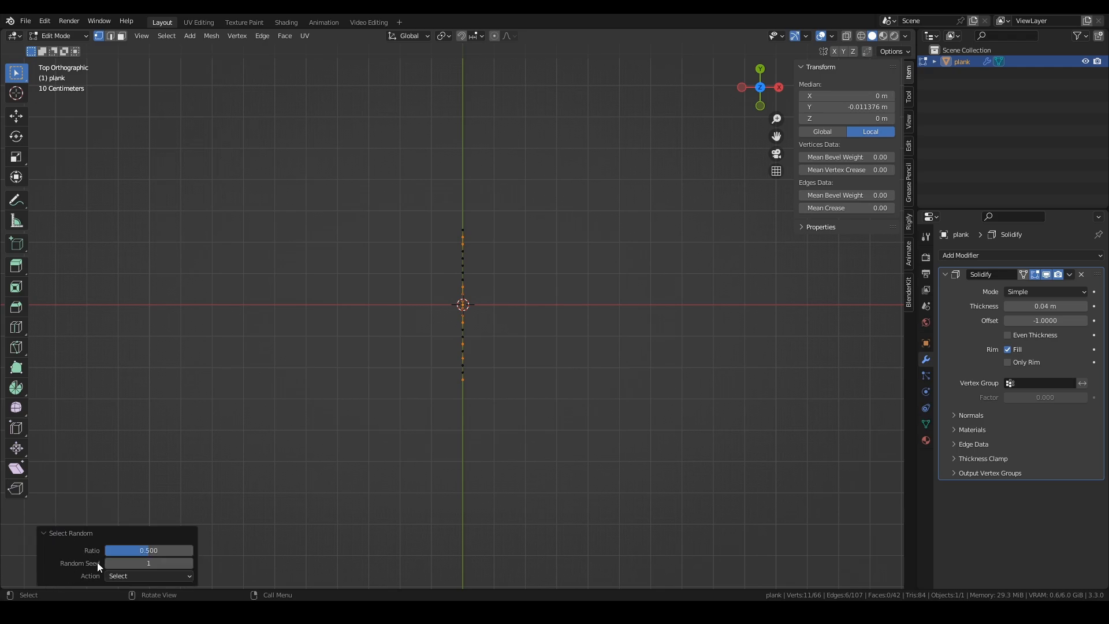
left_click_drag(154, 549, 132, 549)
left_click(190, 564)
left_click(189, 564)
left_click(190, 564)
left_click(189, 564)
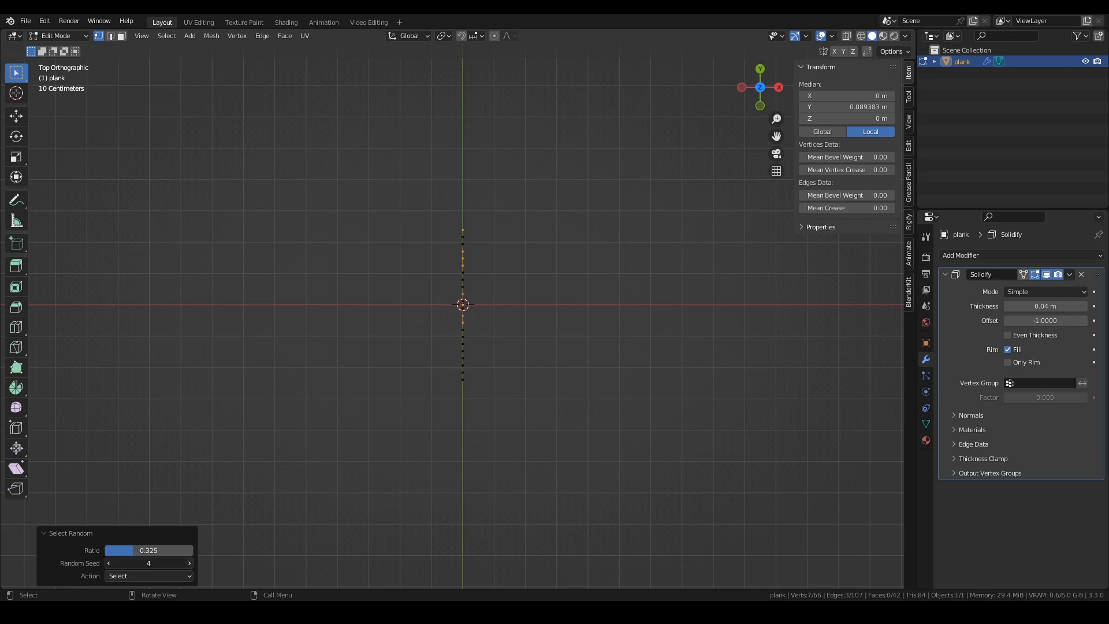
left_click(190, 564)
left_click(189, 563)
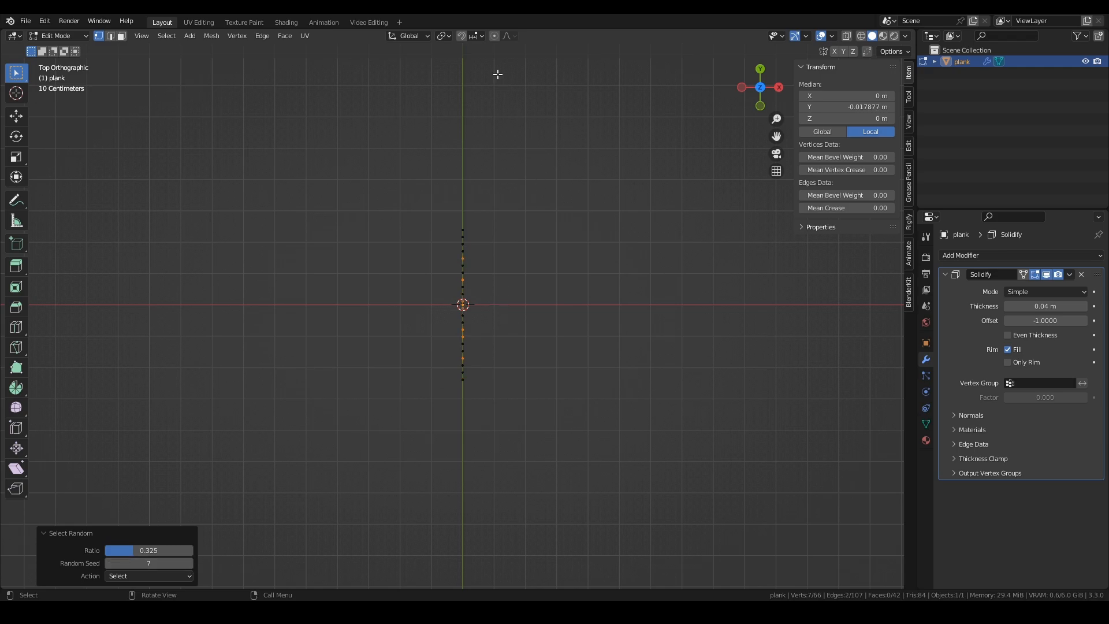
Step: Enable proportional editing with Random falloff and move the selected vertices about 0.09 m along X
left_click(494, 38)
left_click(511, 40)
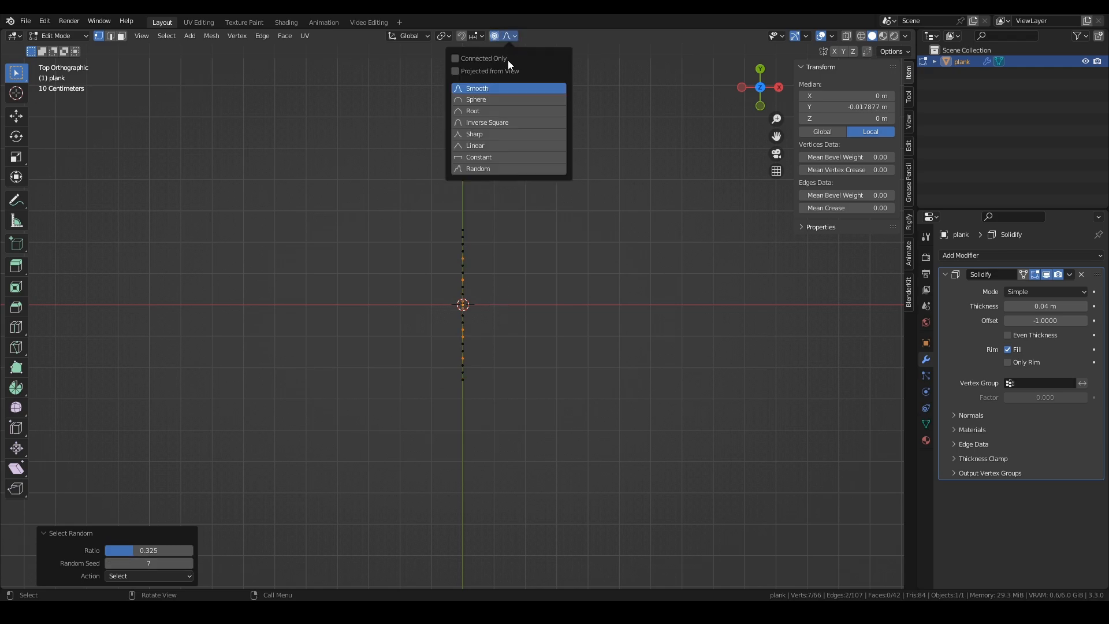
left_click(476, 169)
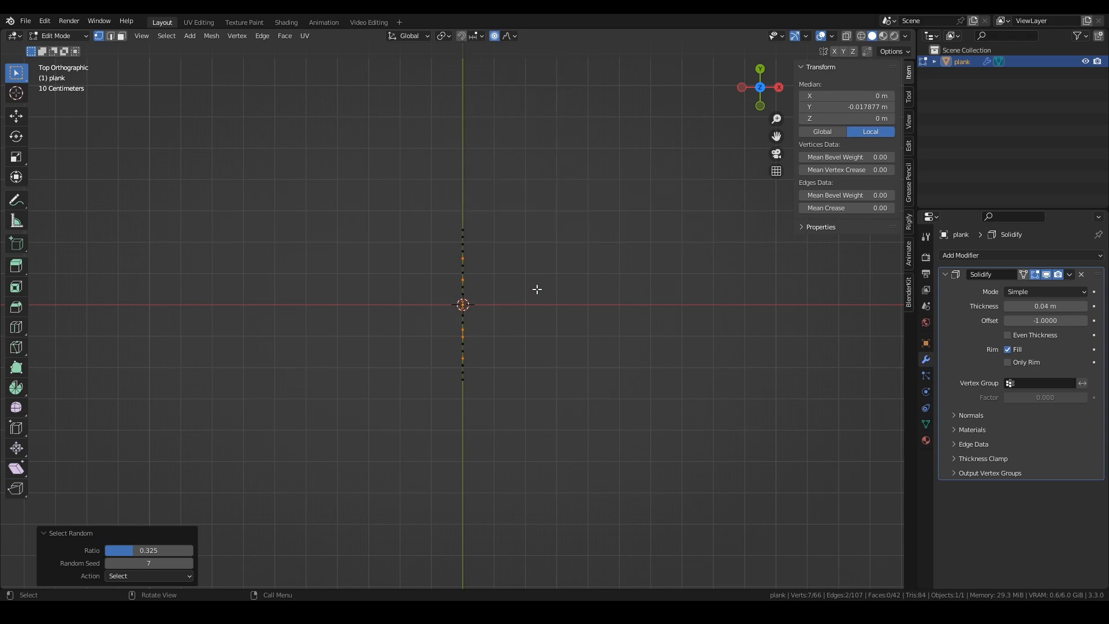
key("g")
key("x")
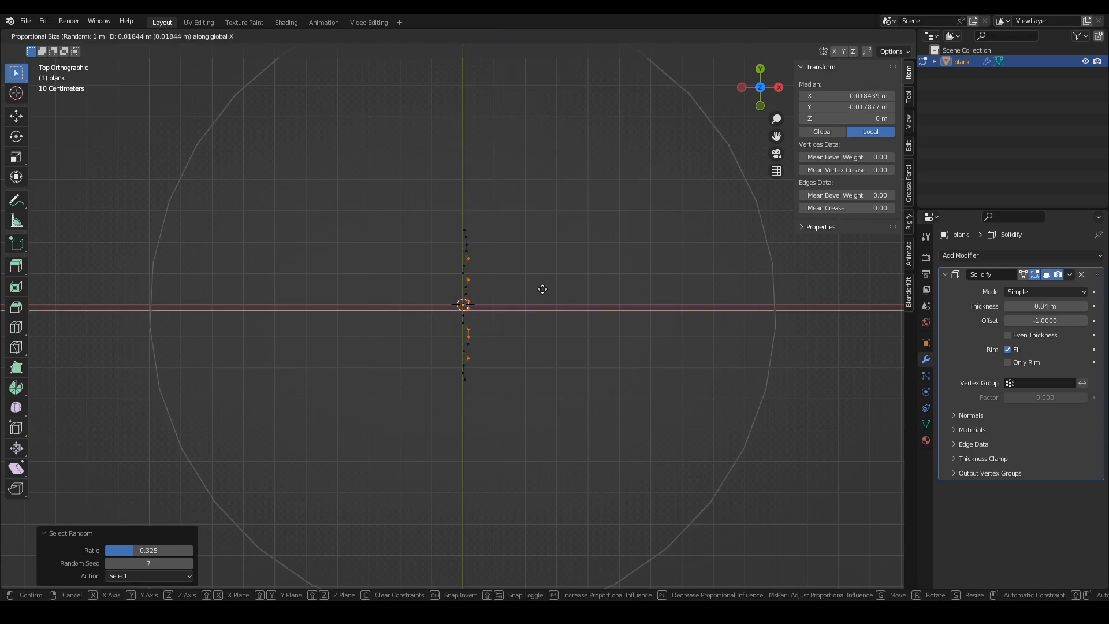
left_click(566, 289)
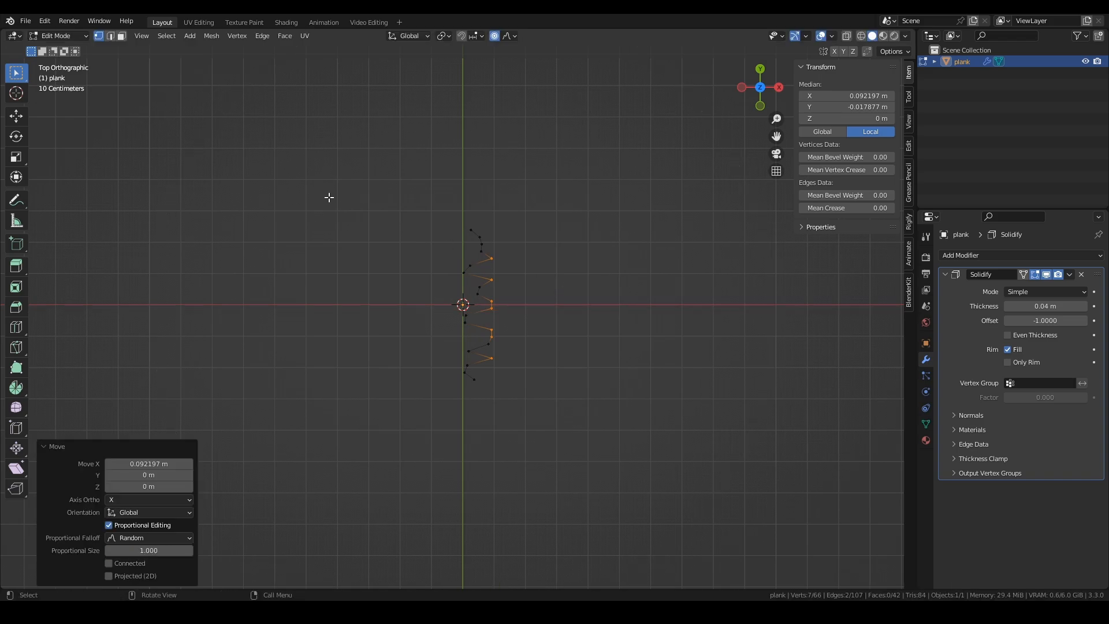
Step: Replace the selection with a random set of the loop's vertices using ratio 0.325 and seed 9
left_click(317, 195)
left_click(168, 35)
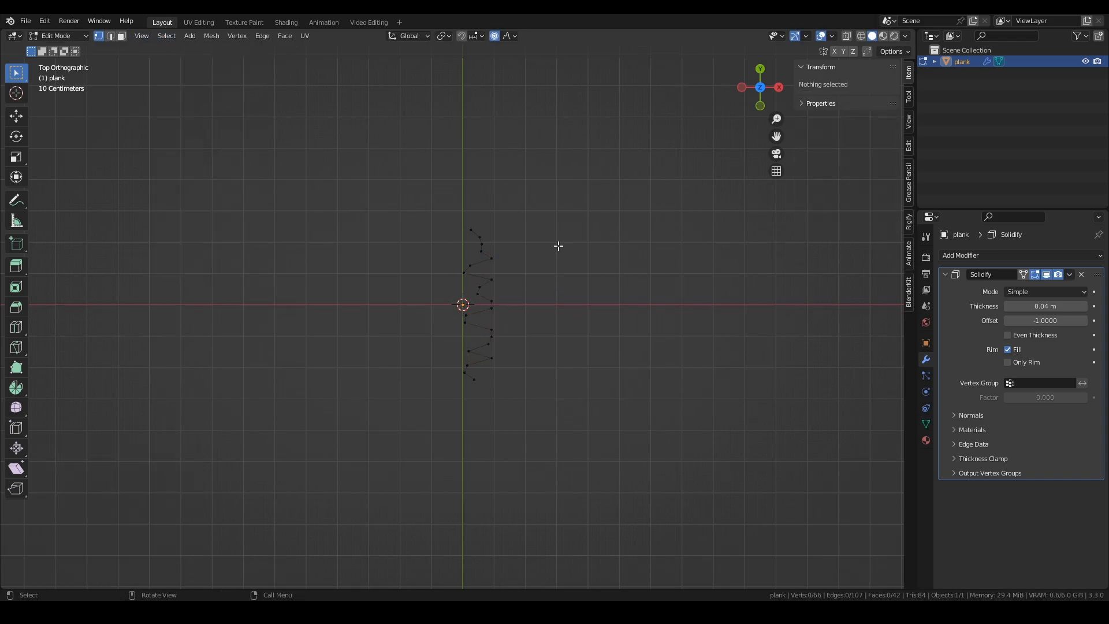
left_click(170, 37)
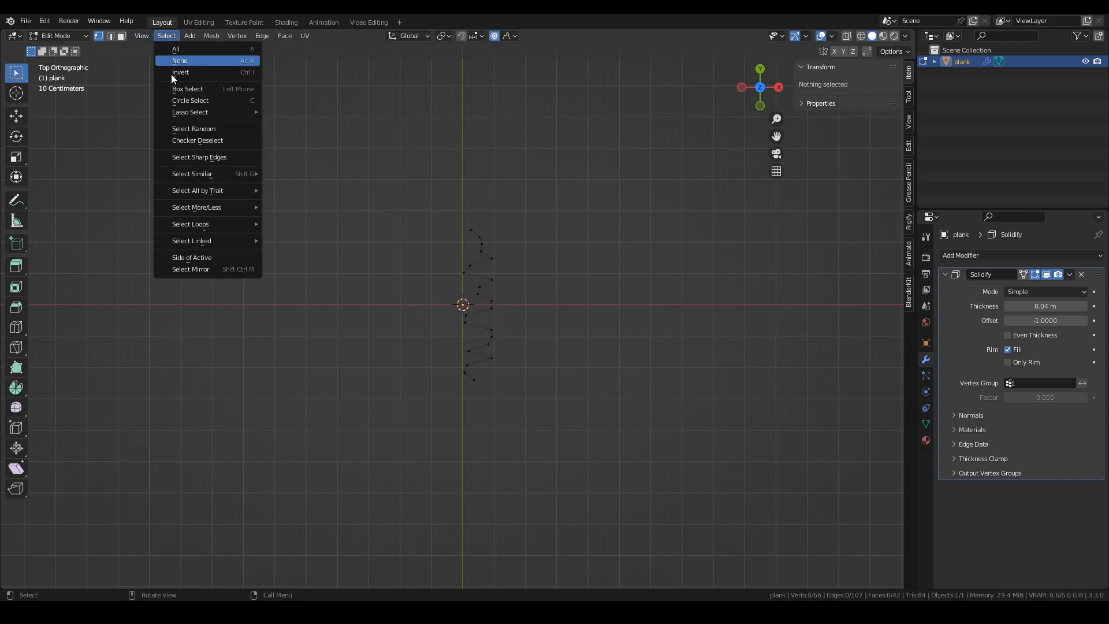
left_click(188, 127)
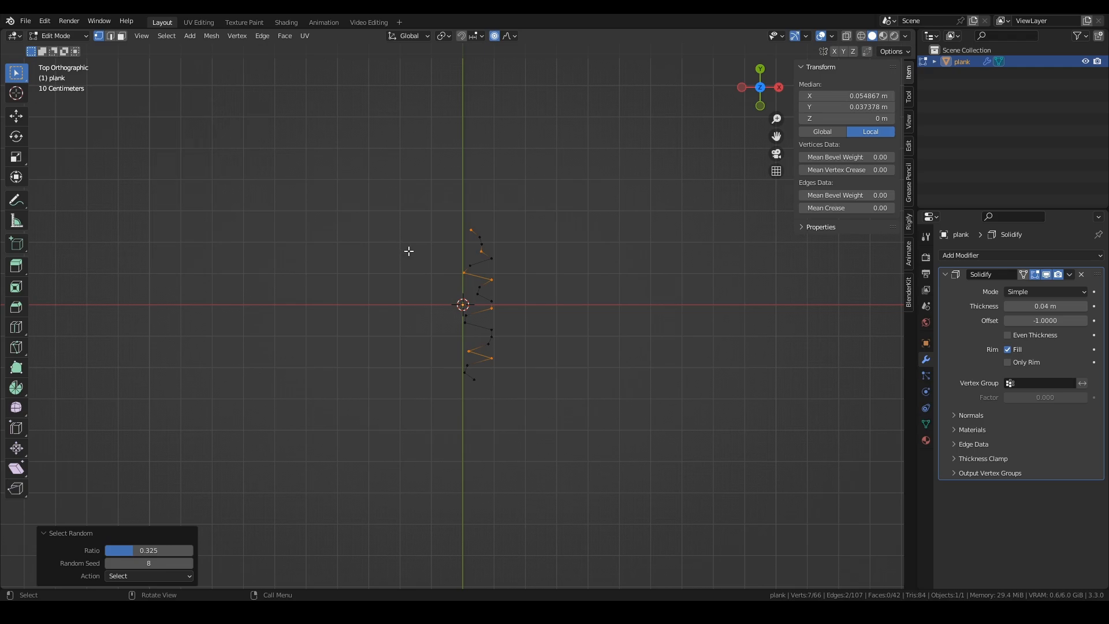
left_click(190, 563)
Step: Move the random vertices about -0.09 m along X with the proportional size reduced to about 0.62 m
key("g")
key("x")
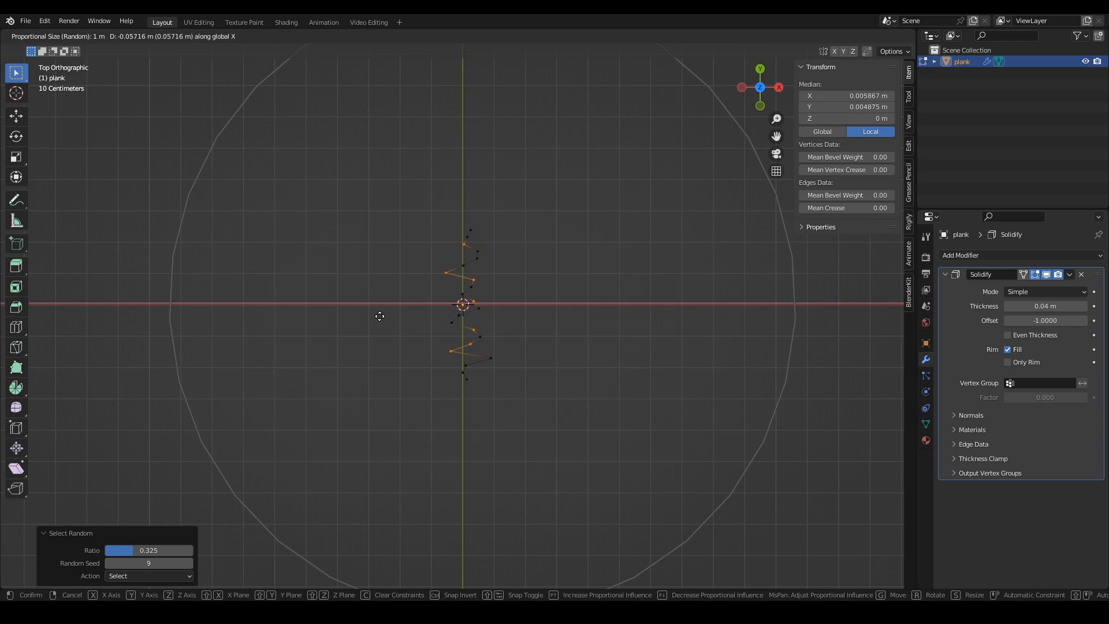
scroll(376, 315, "up", 4)
scroll(369, 314, "up", 1)
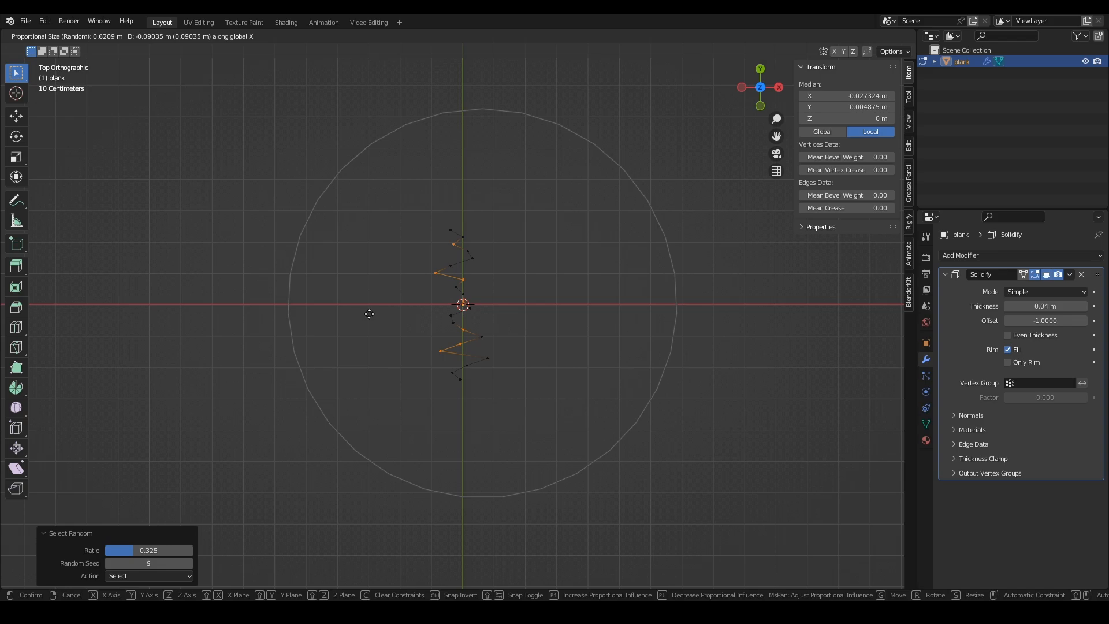
left_click(370, 313)
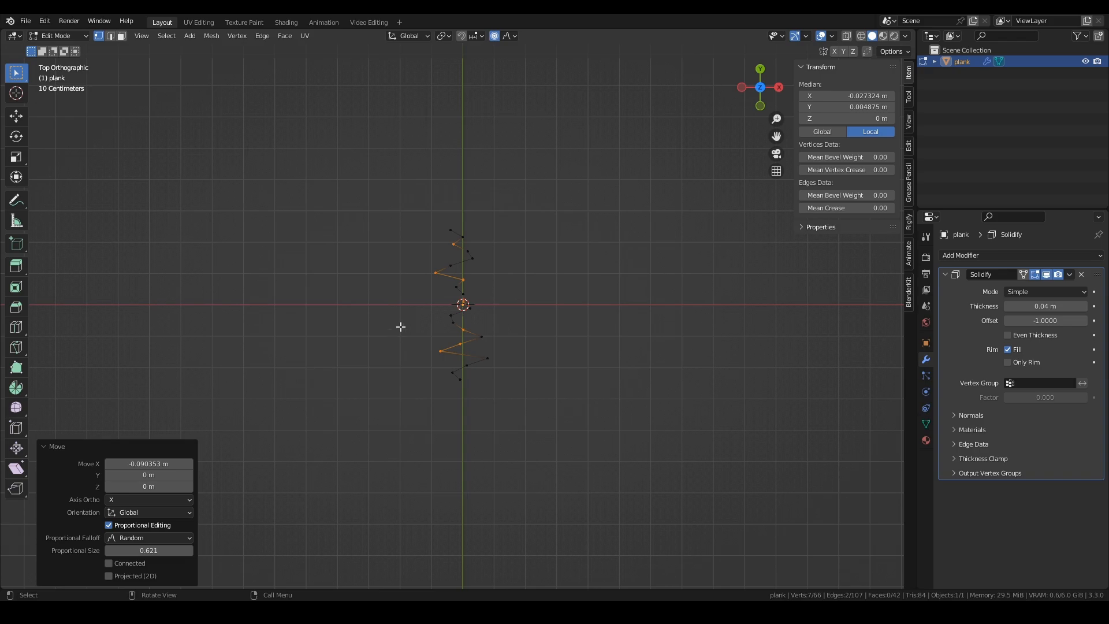
Step: Reveal the hidden geometry and rip the plank in place along the whole jagged middle edge loop
key("alt+h")
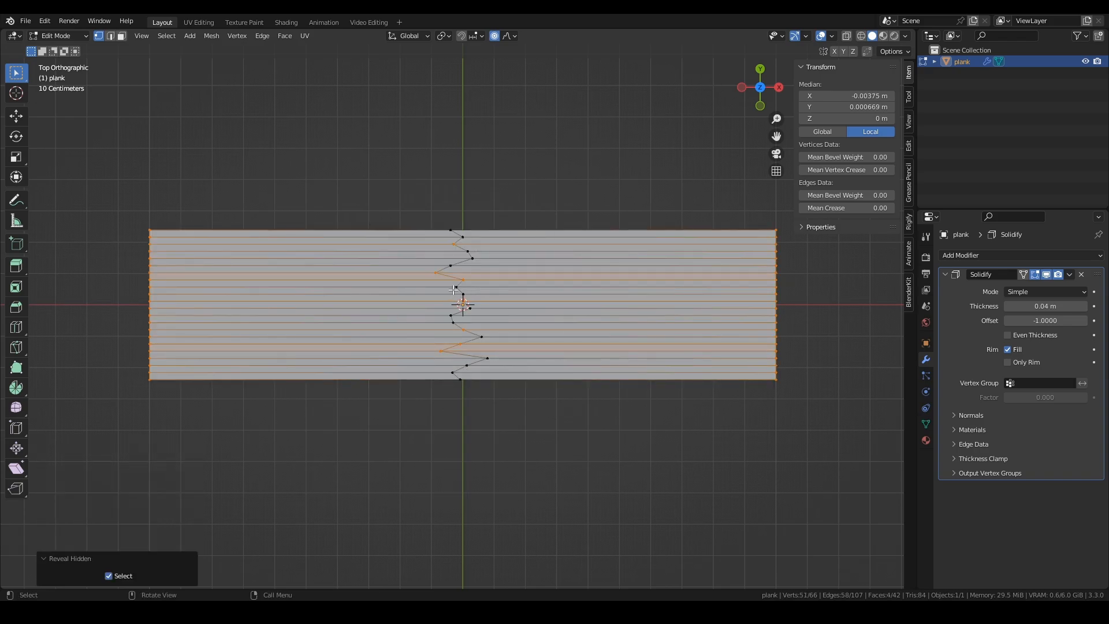
left_click(442, 138)
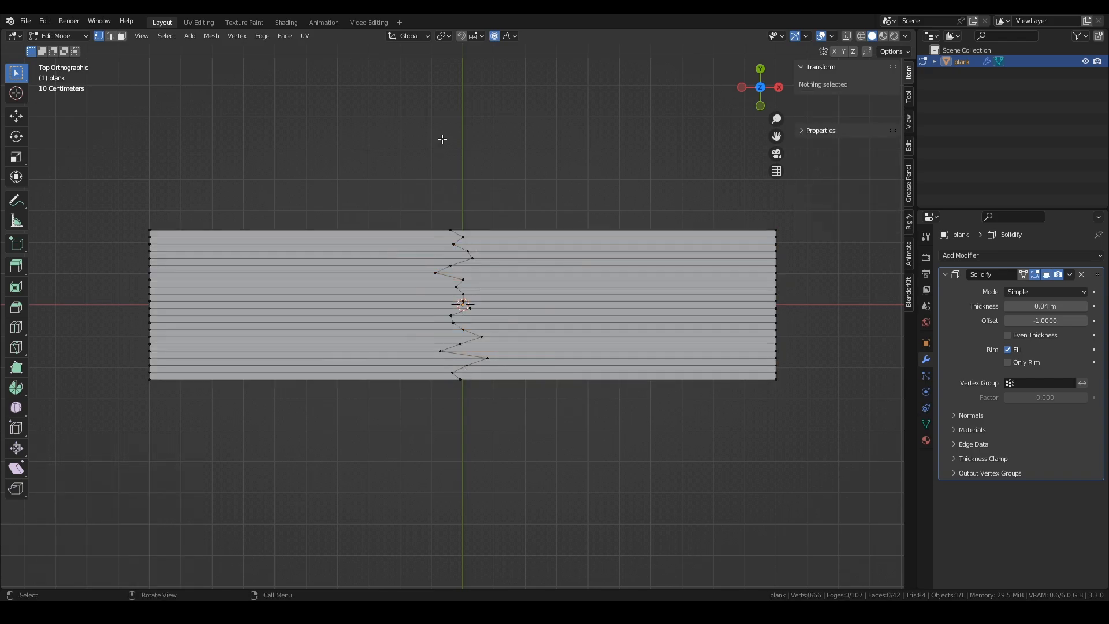
left_click(460, 235, "alt")
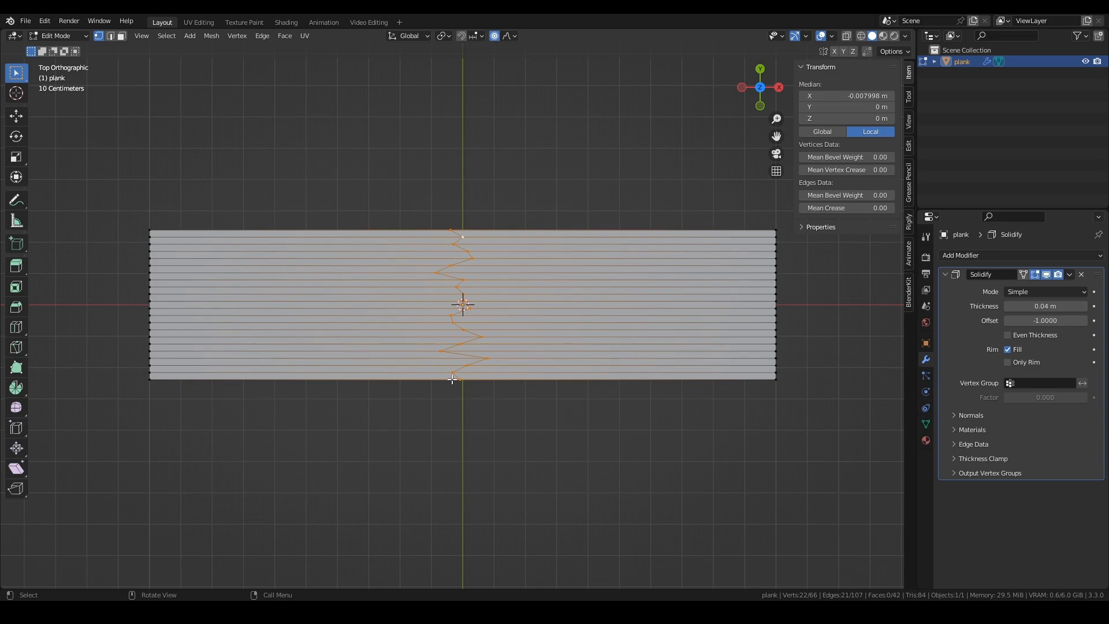
key("shift+d")
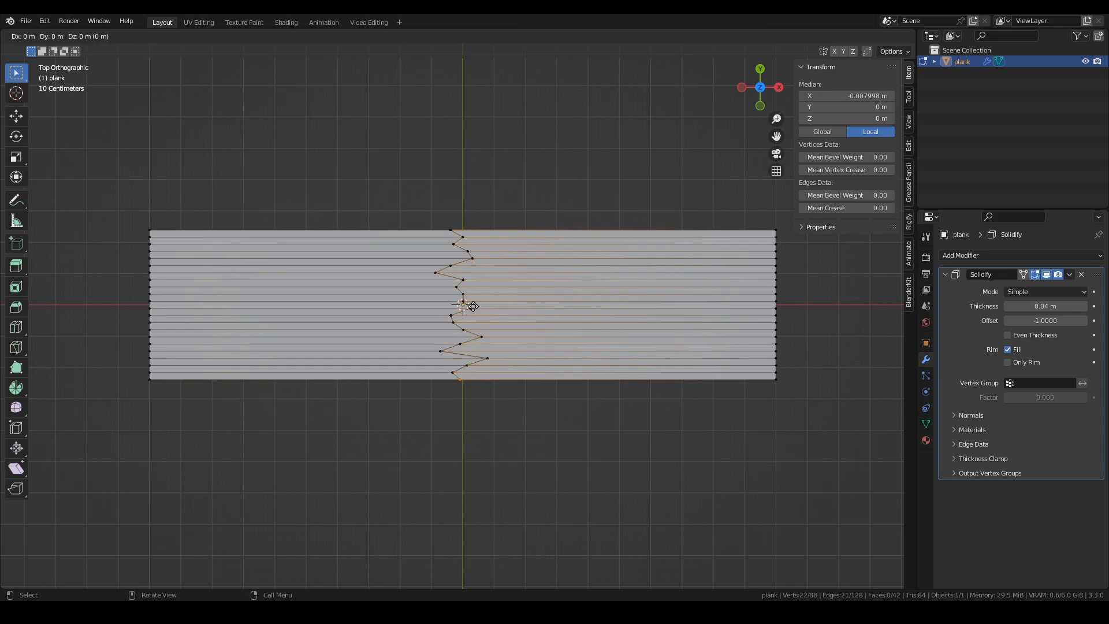
left_click(473, 307)
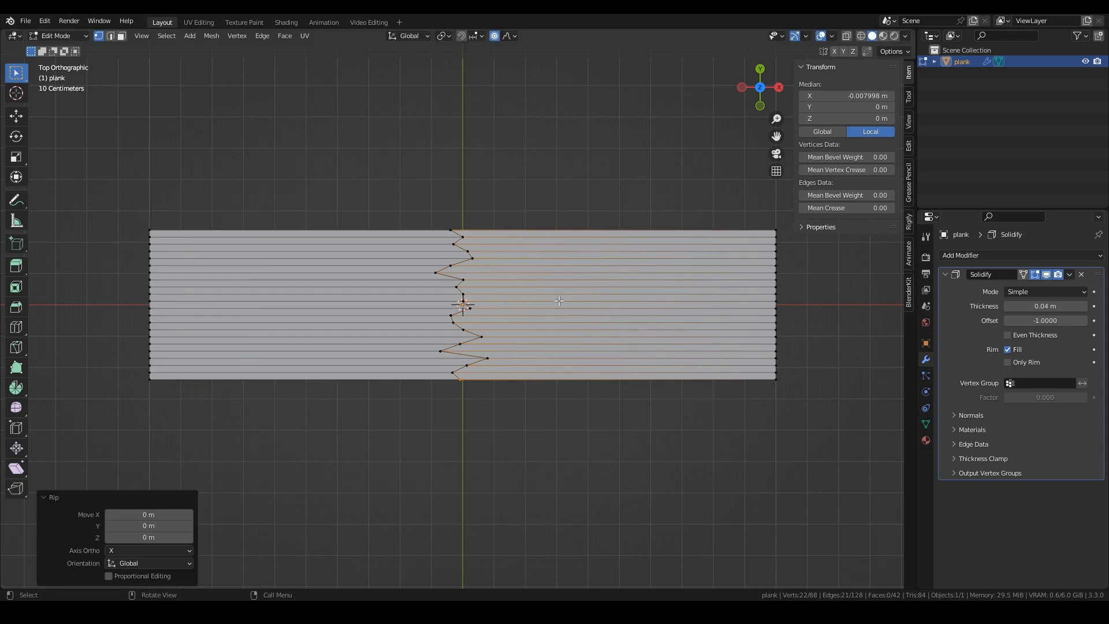
Step: Select the linked faces of the plank's right half in face mode and try moving them away from the left half
key("alt+a")
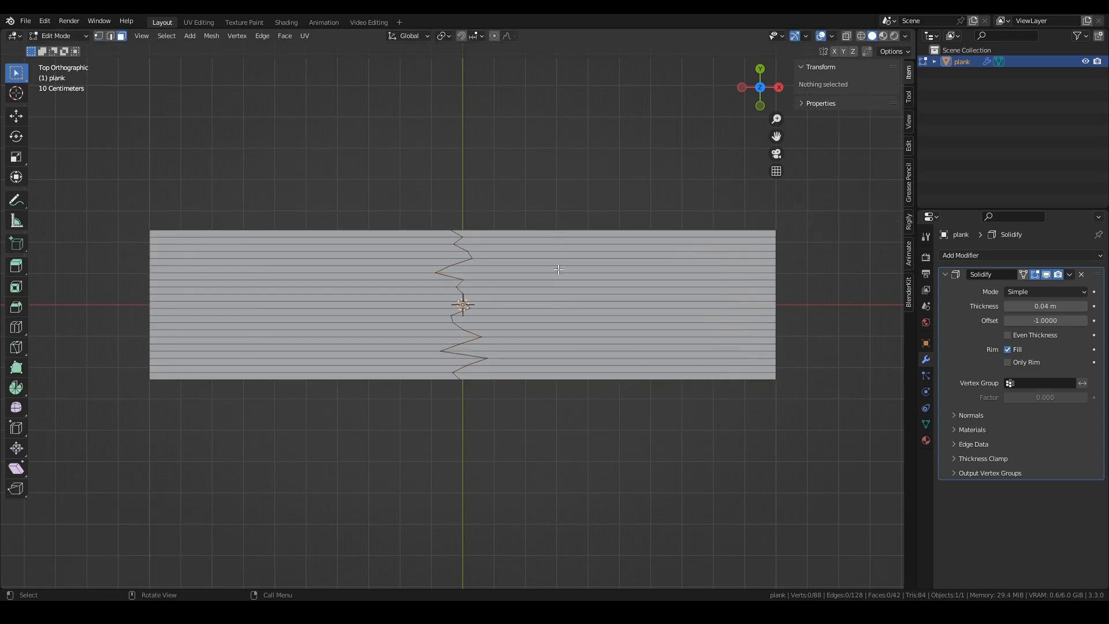
key("l")
key("g")
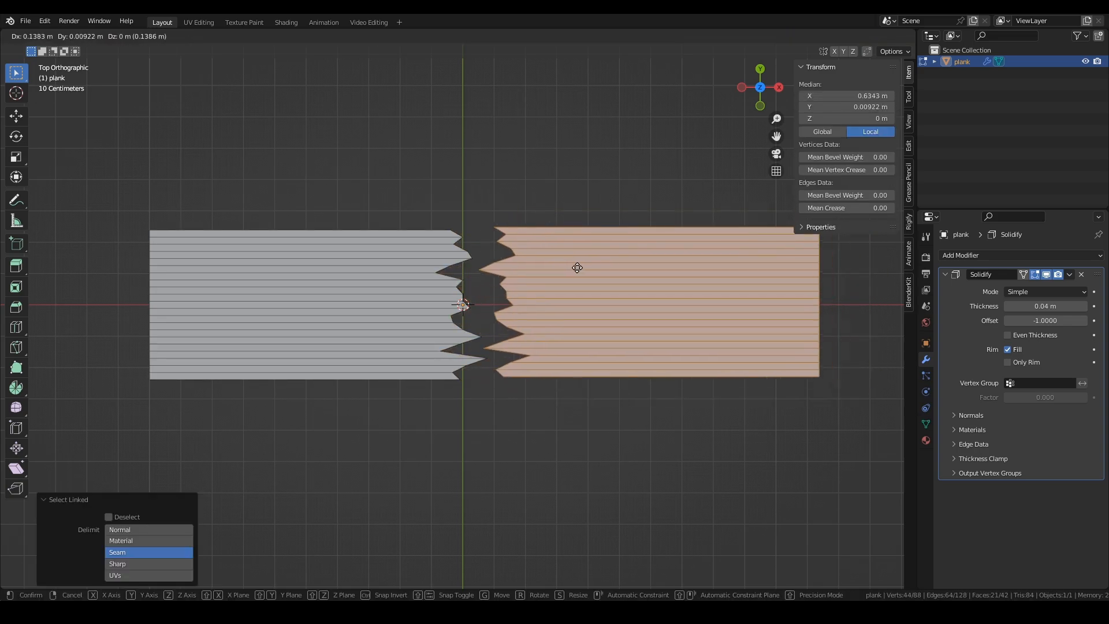
right_click(576, 271)
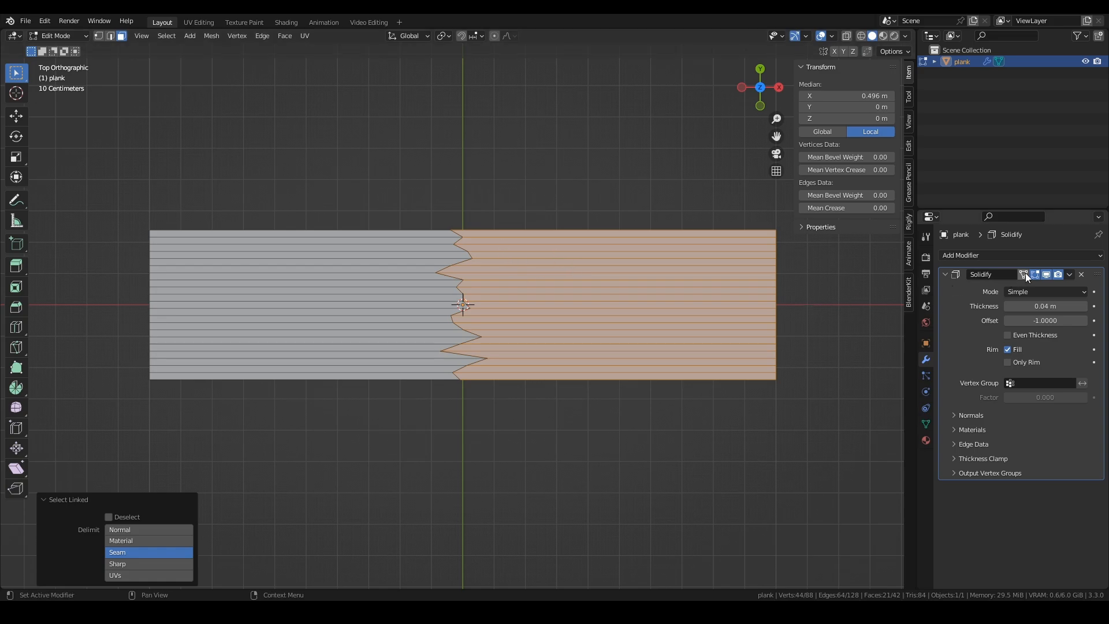
Step: Try moving the plank's right half about 0.25 m along X away from the left half
middle_click_drag(545, 283, 537, 310)
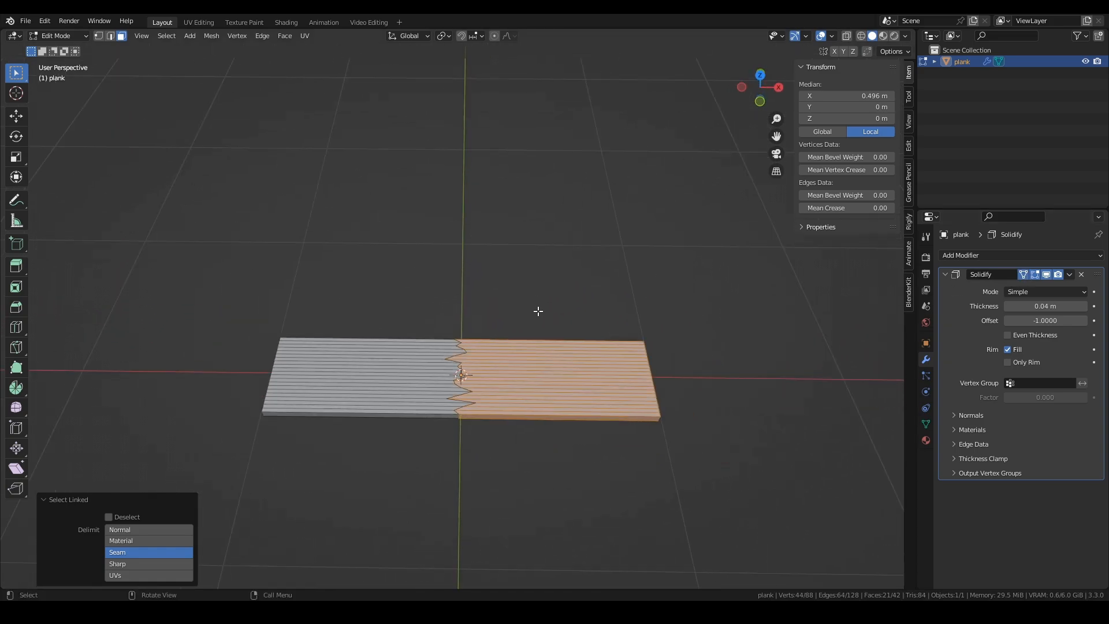
key("g")
key("x")
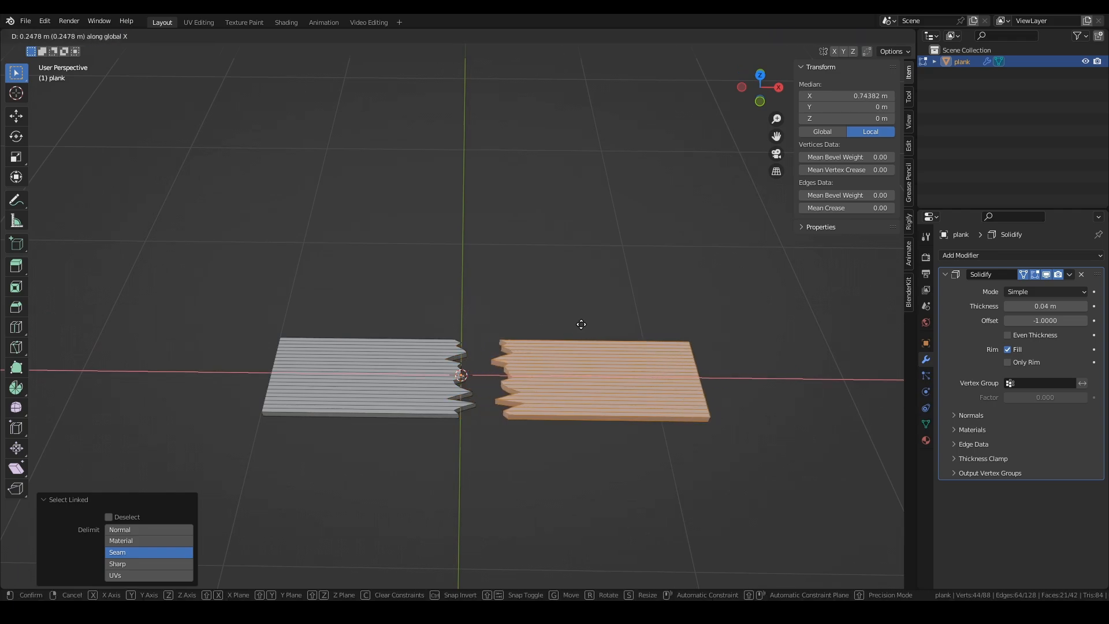
key("Escape")
key("Tab")
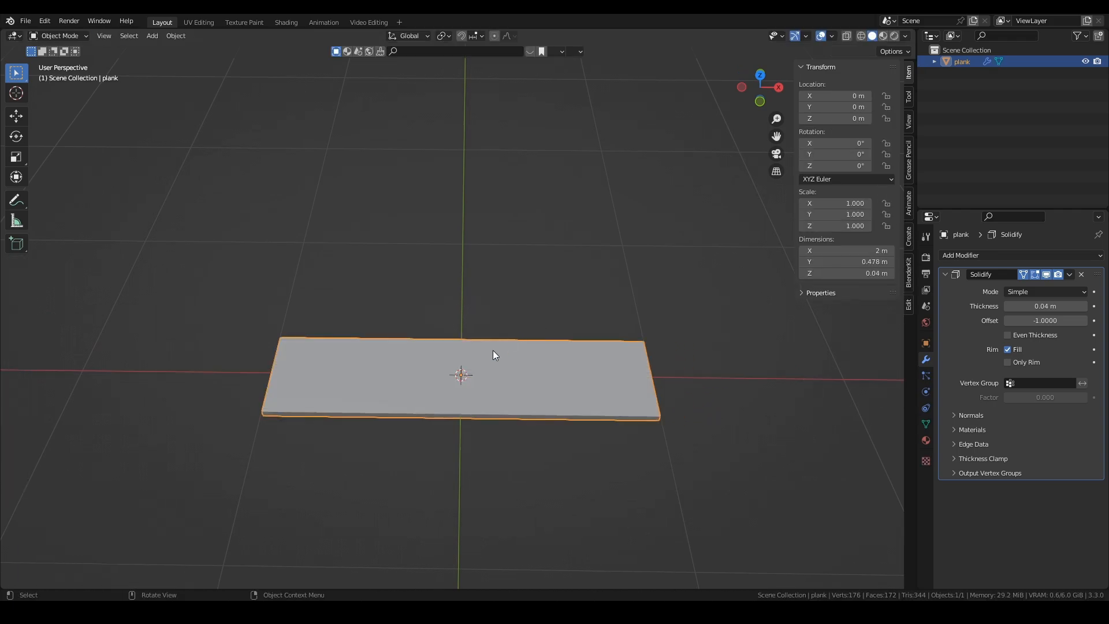
Step: Snap the 3D cursor to the middle edge at the plank's left end
middle_click_drag(297, 372, 390, 338)
key("Tab")
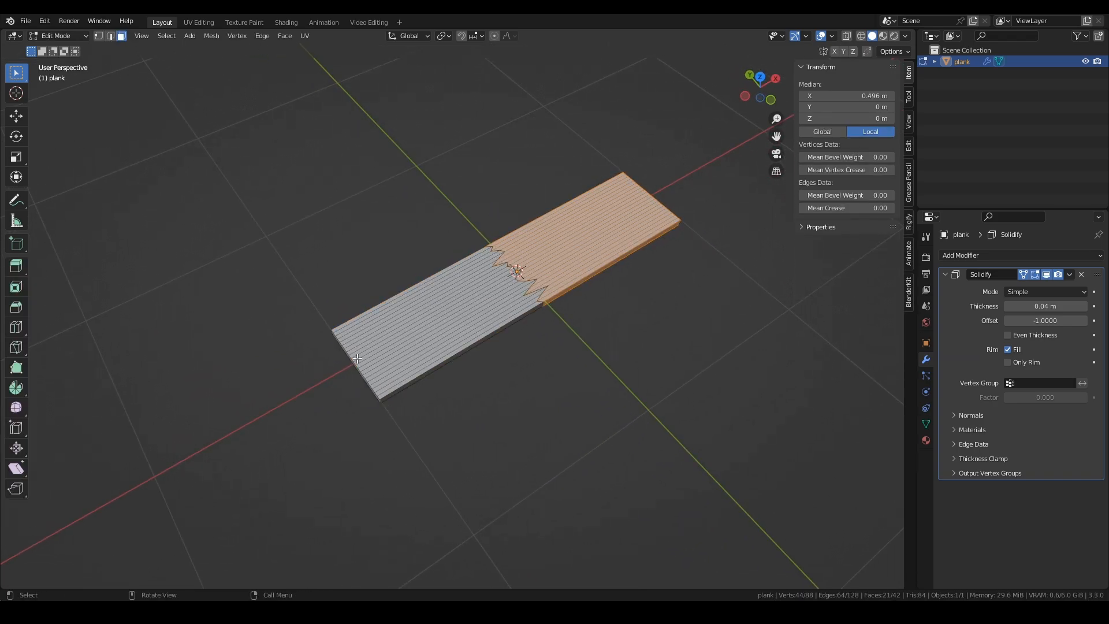
key("KP_7")
key("KP_Decimal")
scroll(261, 311, "down", 2)
middle_click_drag(262, 311, 271, 313, "shift")
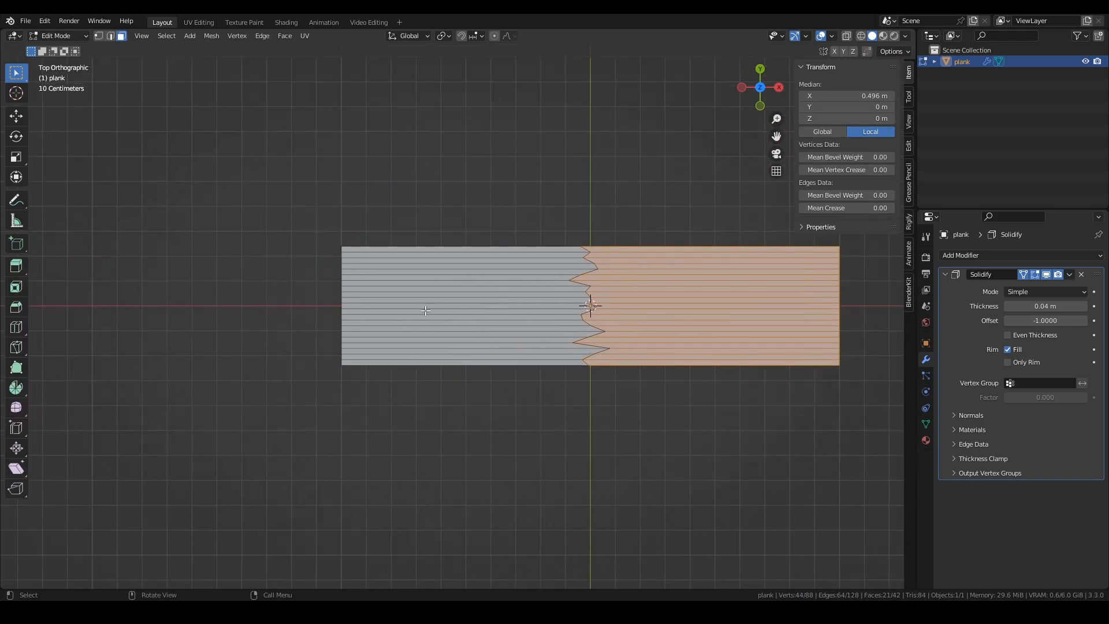
scroll(231, 300, "up", 4)
key("2")
left_click(220, 299)
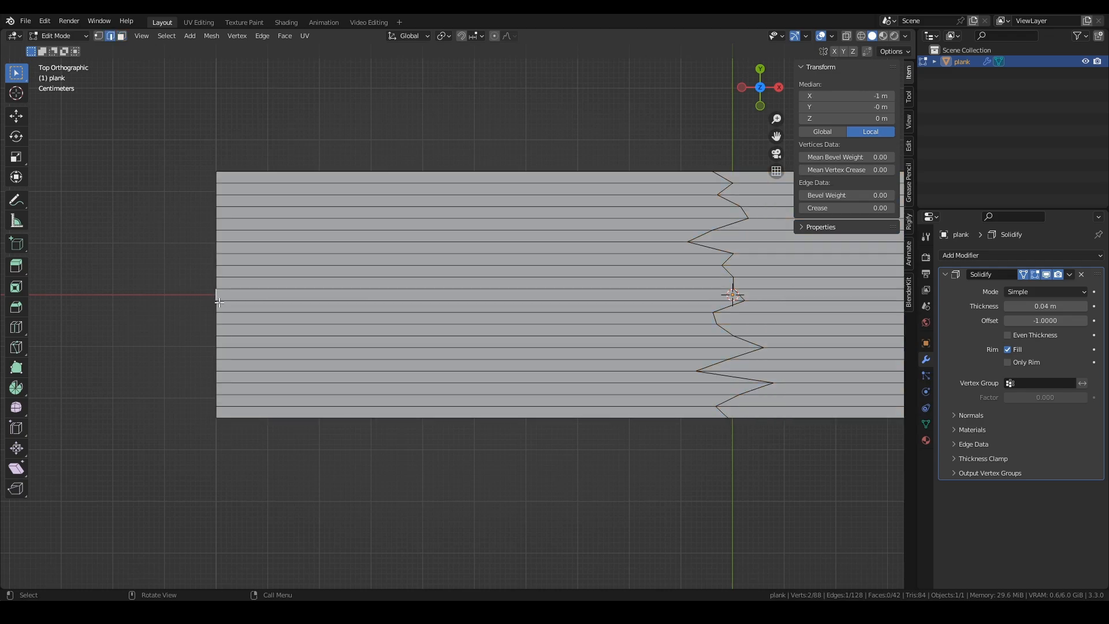
key("shift+s")
left_click(251, 383)
Step: Add a single-bone armature at the 3D cursor in Object Mode
key("Tab")
scroll(301, 336, "down", 2)
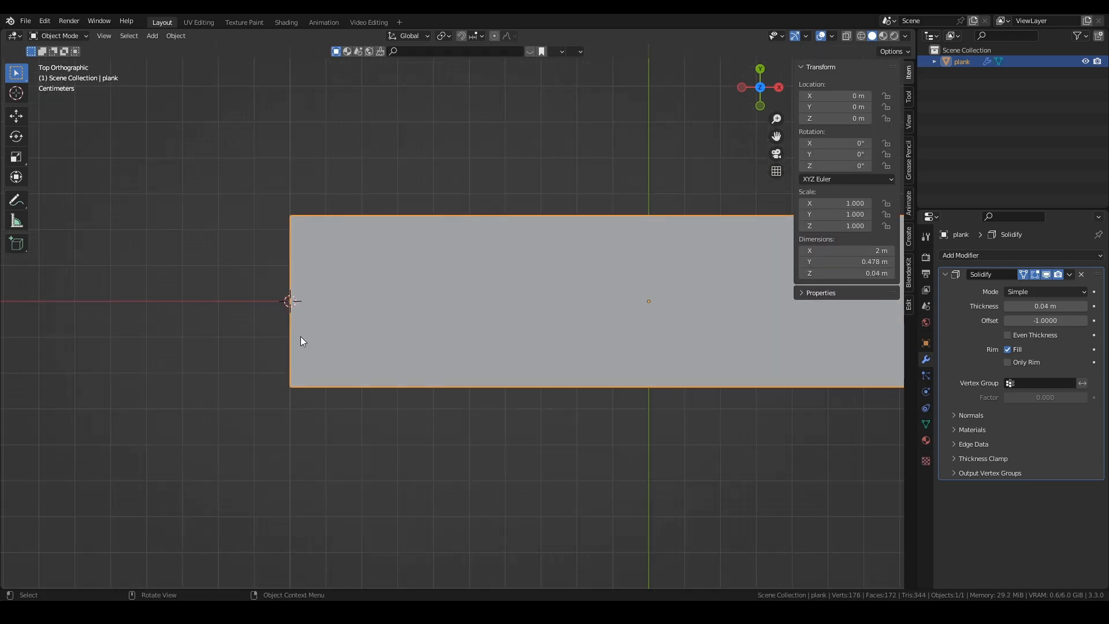
middle_click_drag(301, 336, 337, 270)
key("shift+a")
mouse_move(335, 350)
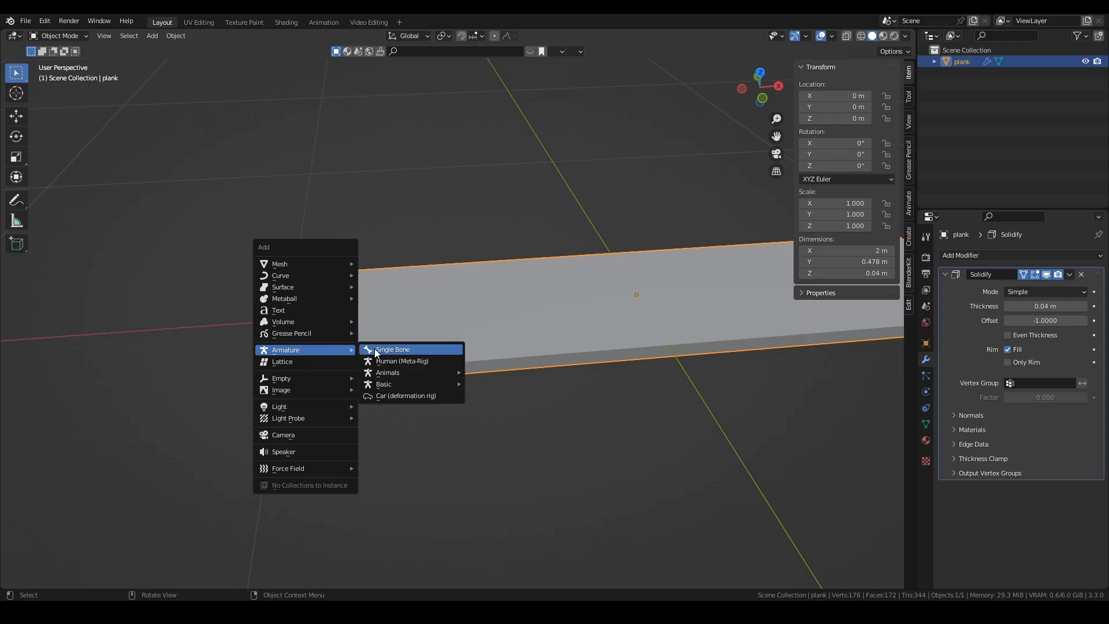
left_click(383, 349)
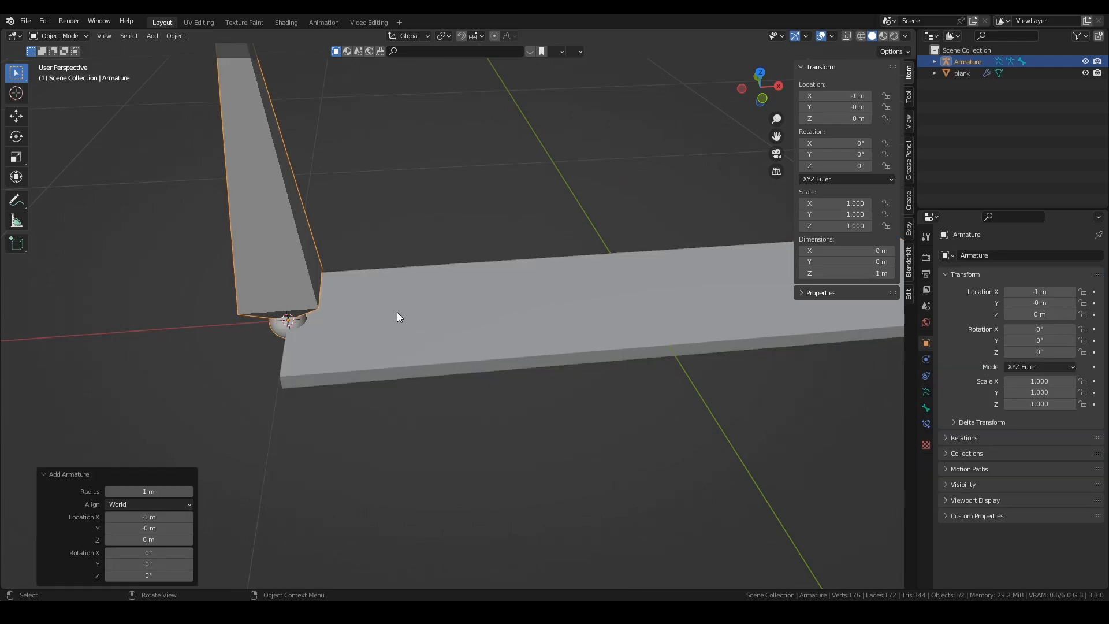
Step: Rotate the bone 90° around the 3D cursor in front view so it lies along the plank's left half
key("KP_1")
scroll(397, 316, "down", 3)
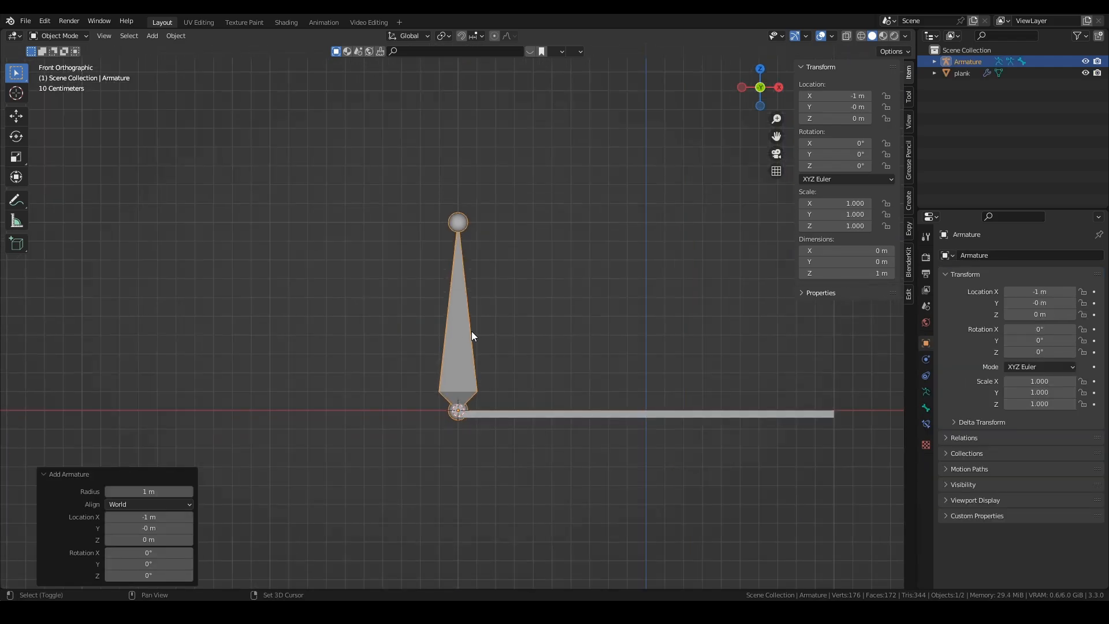
key("Tab")
middle_click_drag(470, 334, 408, 317, "shift")
type("r90")
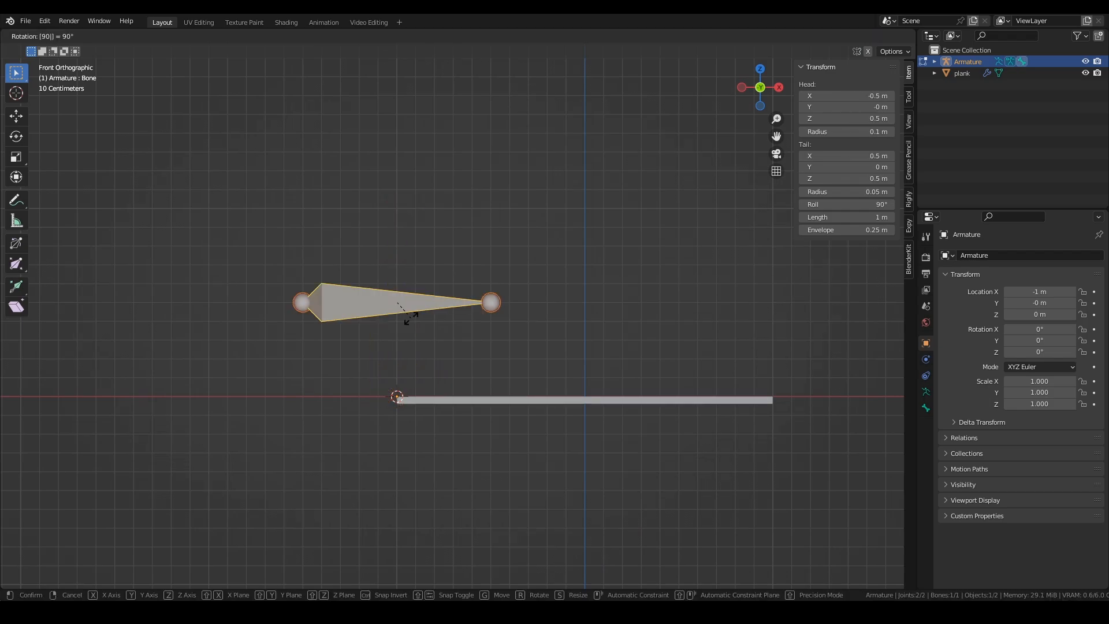
key("Escape")
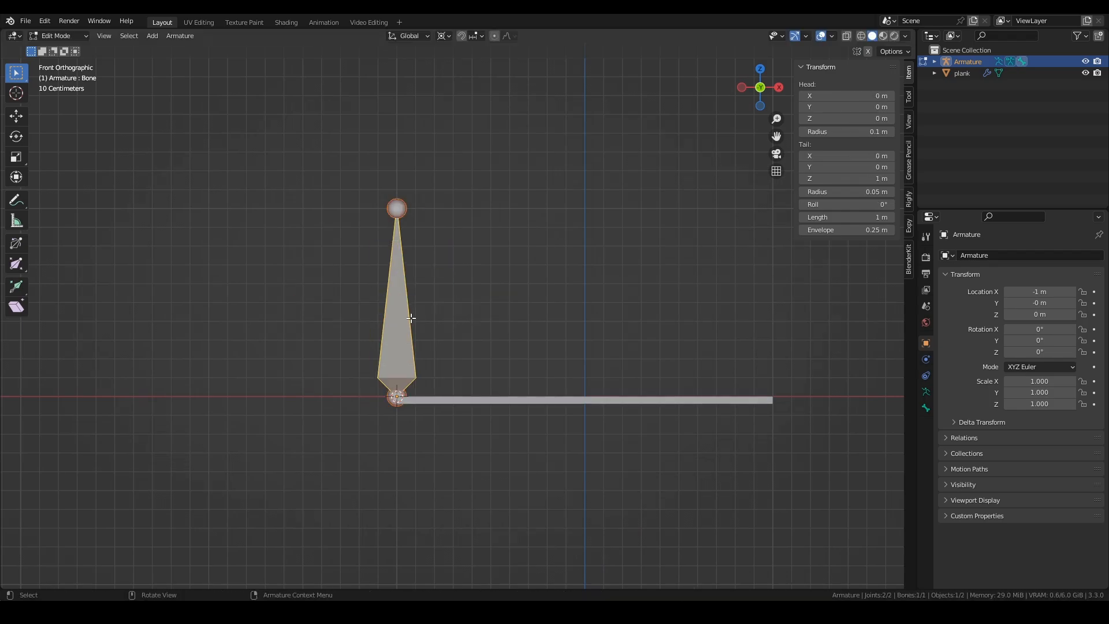
type("r90")
key("Return")
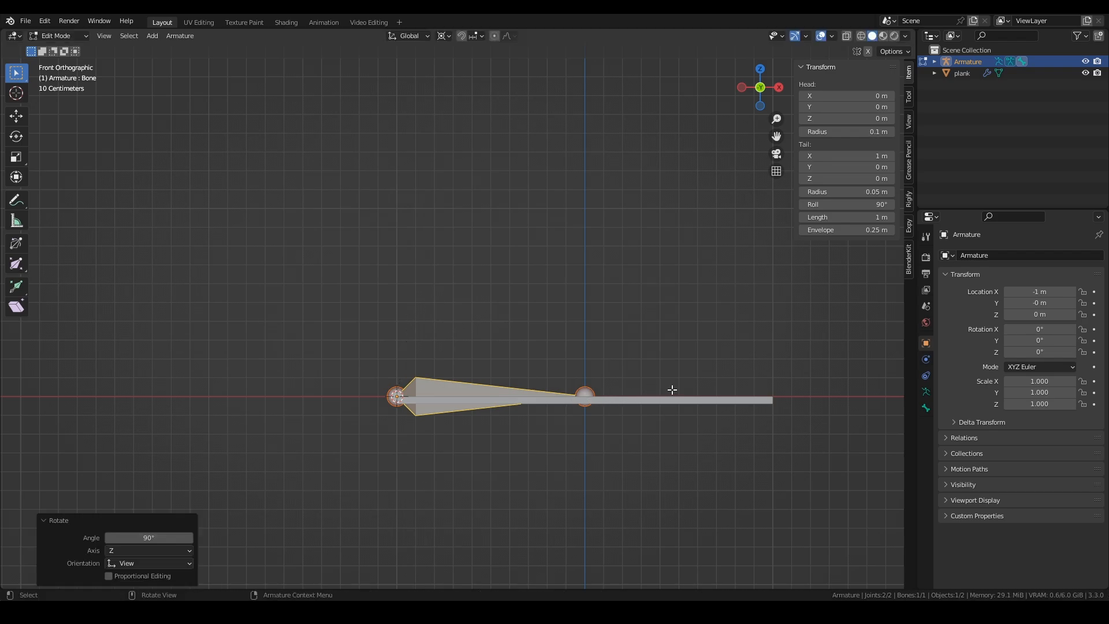
Step: Scale the bone along X by about 0.886 so it ends just short of the plank's middle
key("s")
key("x")
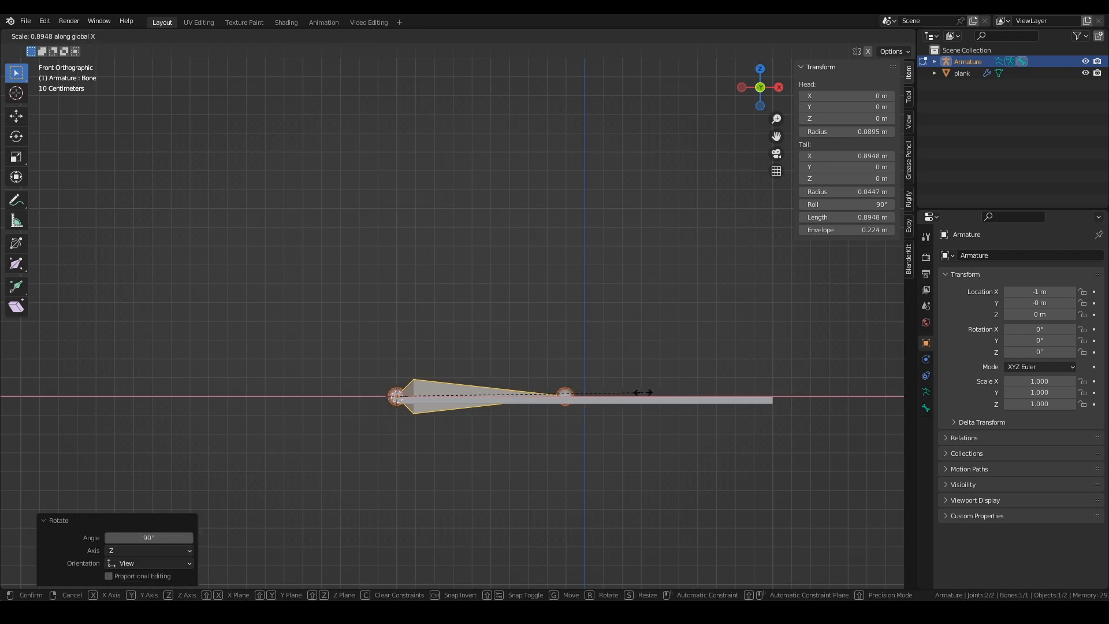
left_click(640, 393)
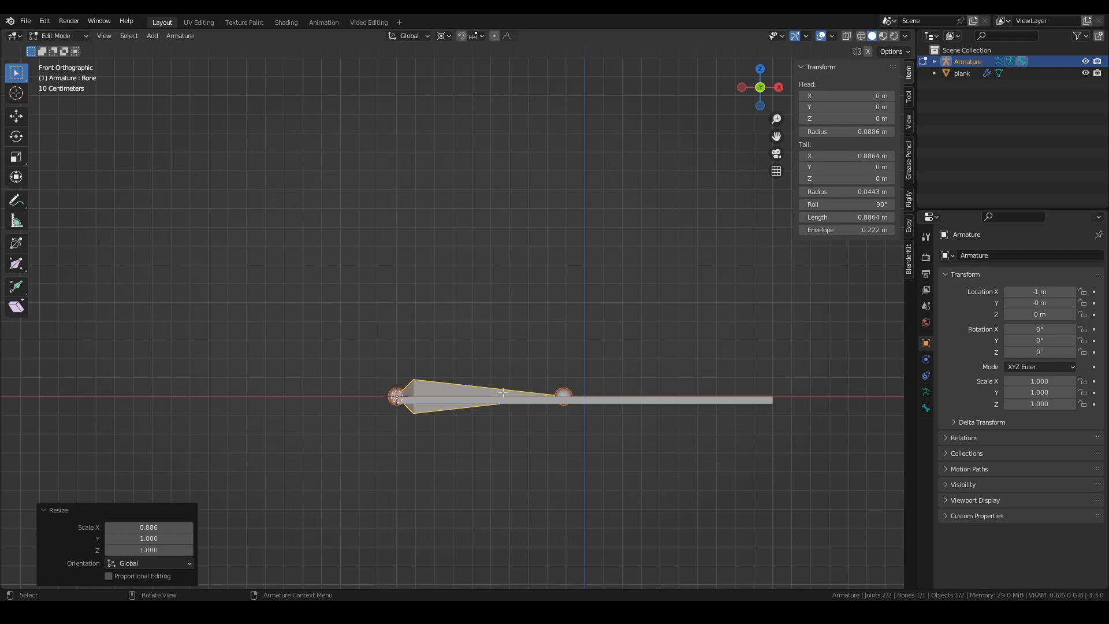
Step: Reset the 3D cursor to the world origin and duplicate the bone rotated 180° around it onto the right half
key("shift+s")
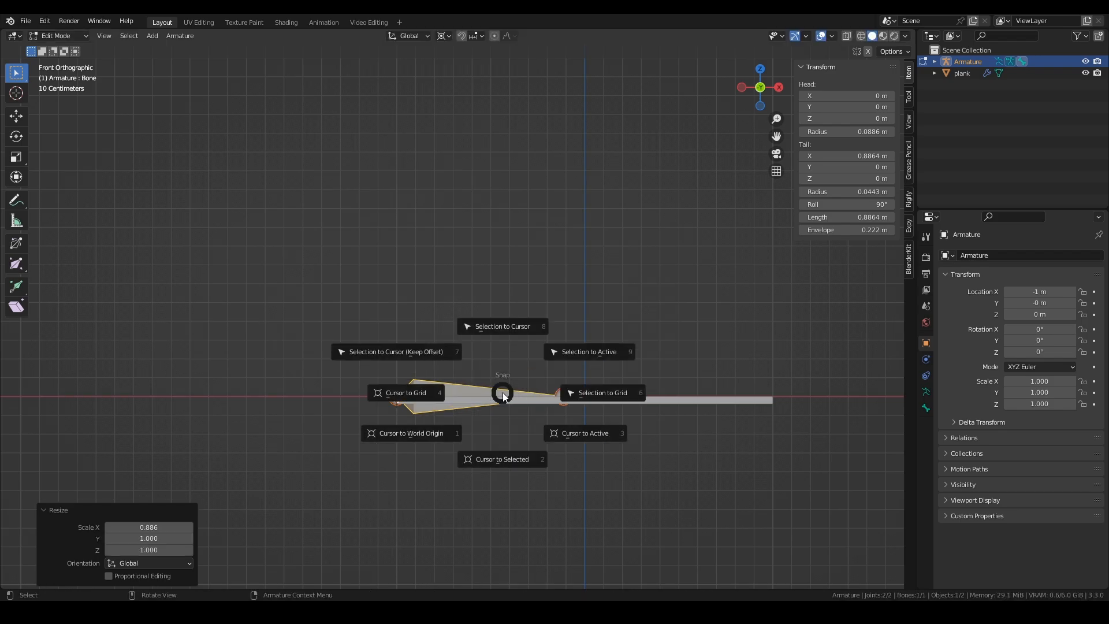
left_click(446, 435)
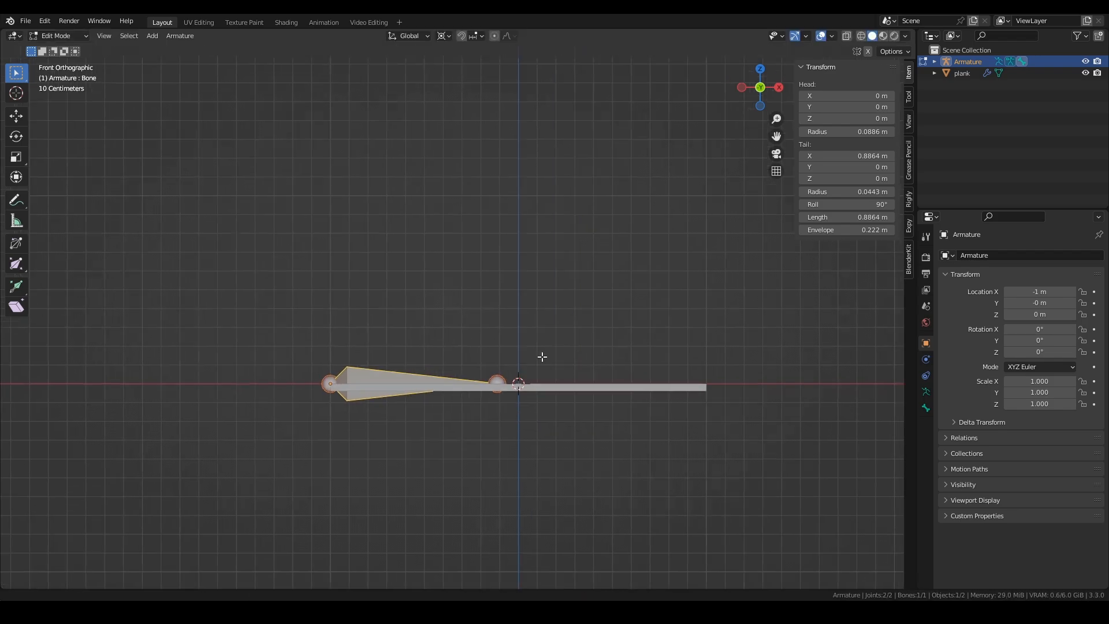
key("shift+d")
right_click(503, 355)
type("180")
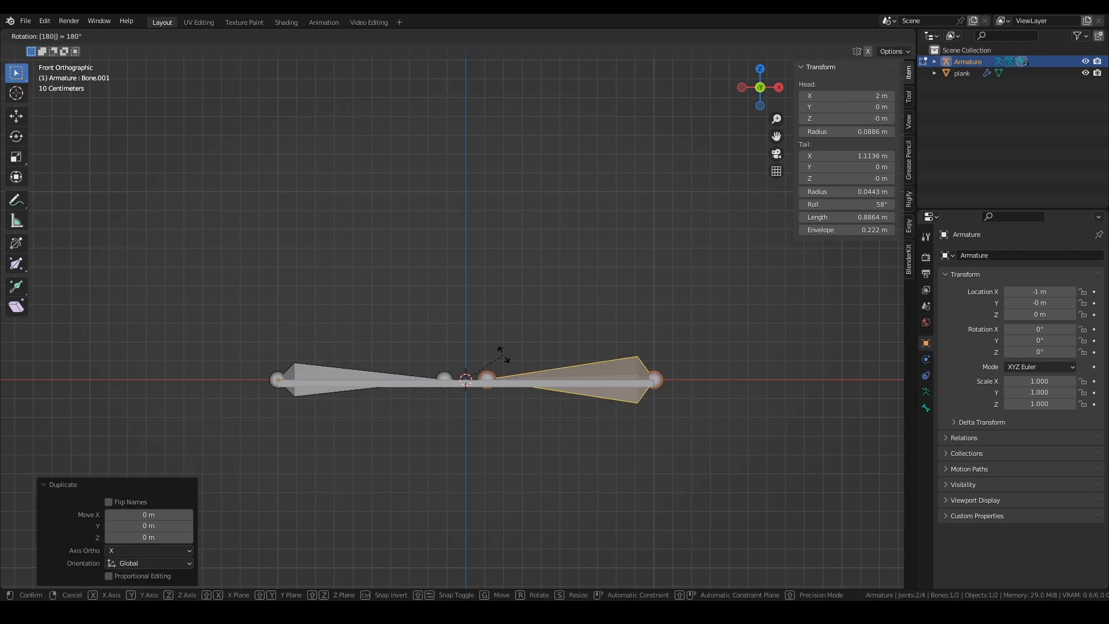
key("Return")
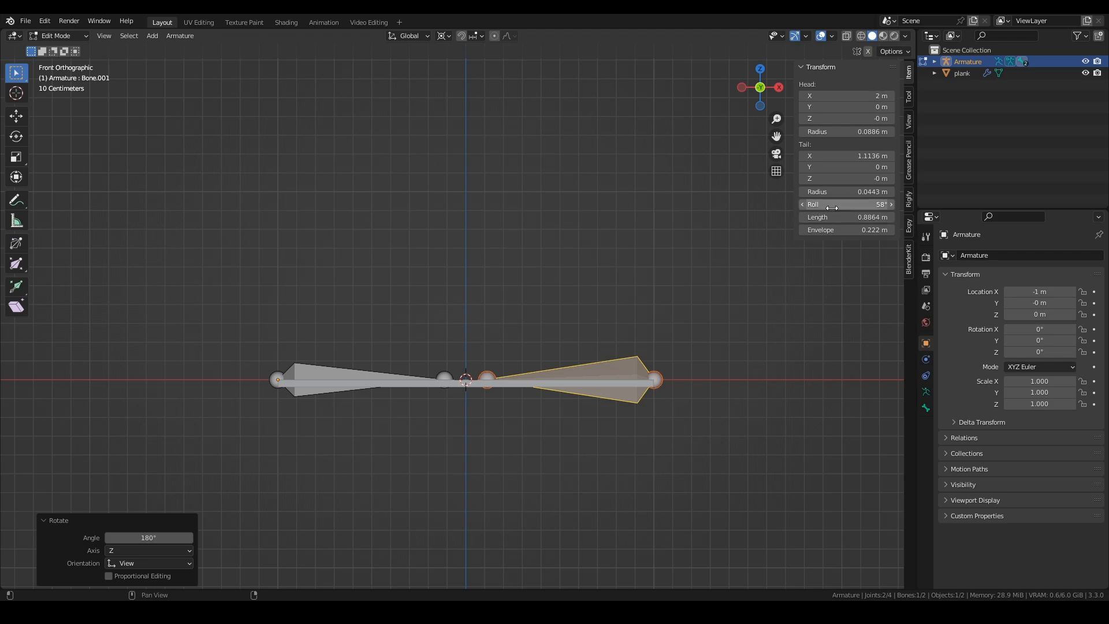
Step: Set the roll of both bones to 0°
left_click(808, 205)
type("0")
key("Return")
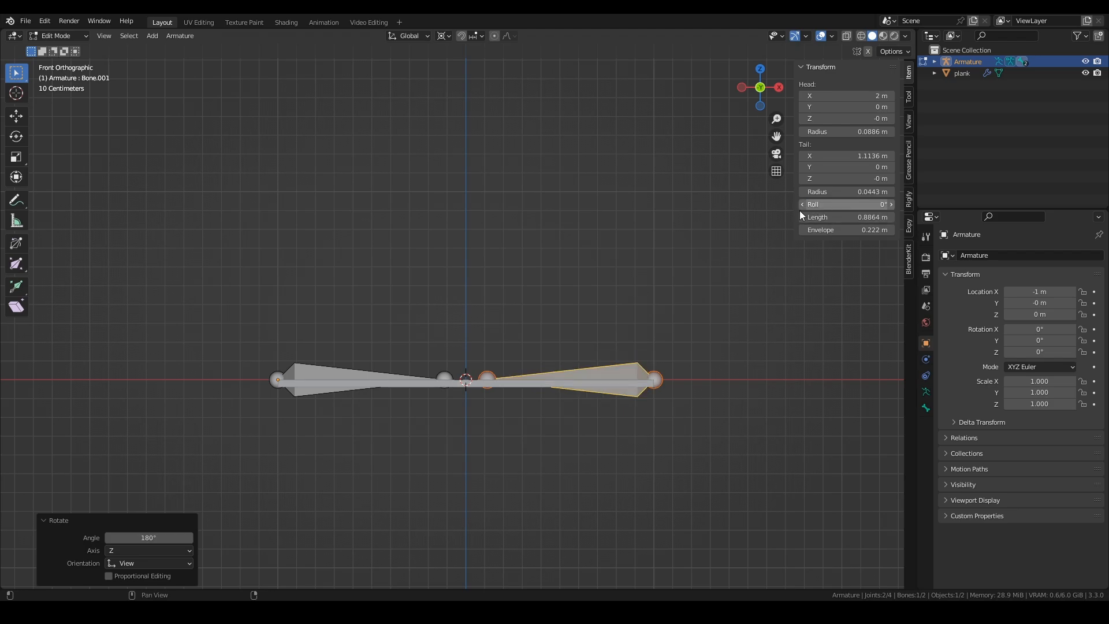
left_click(367, 378)
left_click(849, 205)
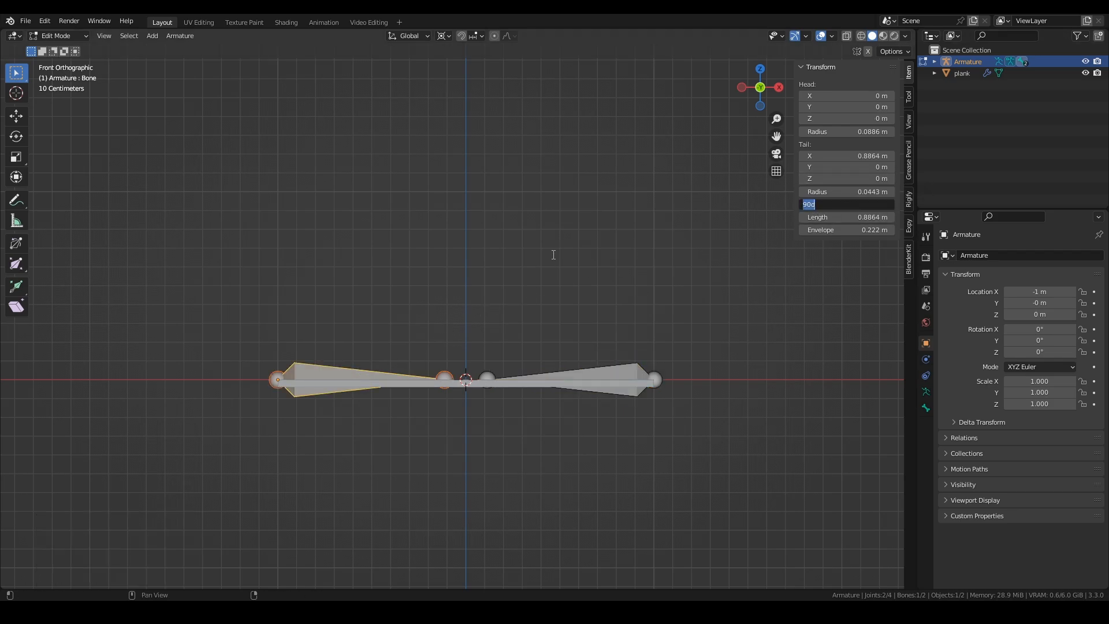
key("Escape")
Step: Move both bones about -0.018 m along Z into the plank's thickness
key("a")
key("g")
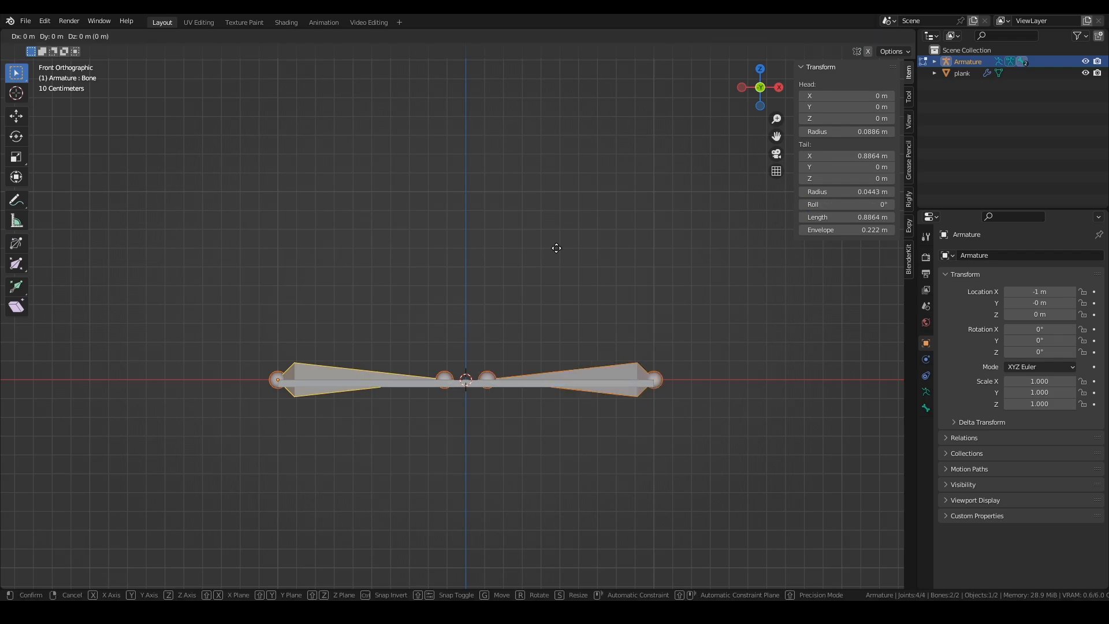
key("z")
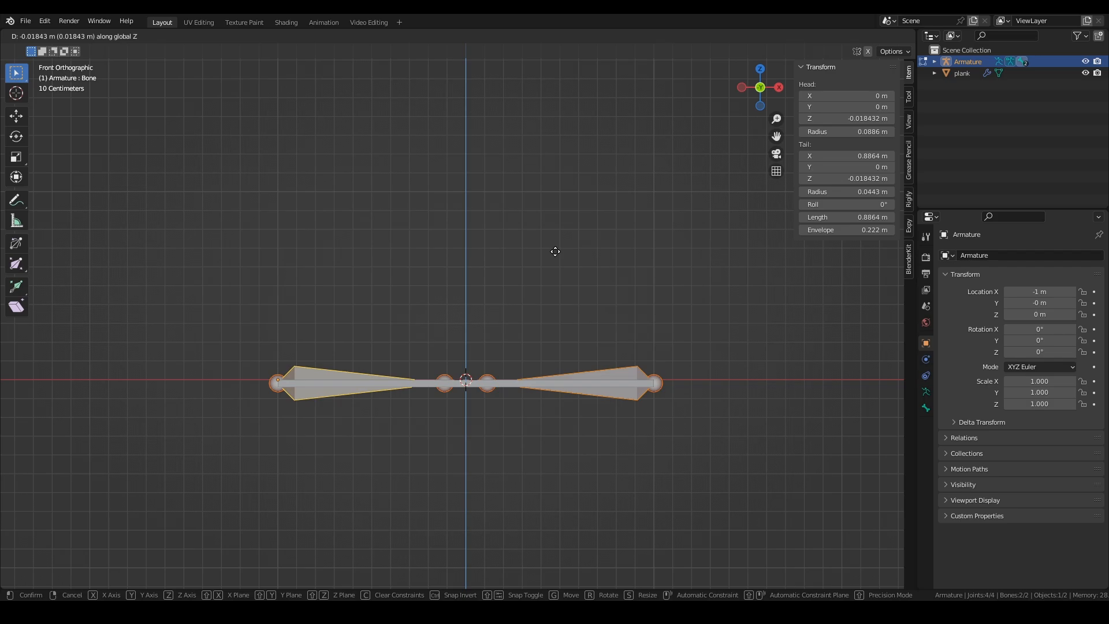
left_click(555, 251)
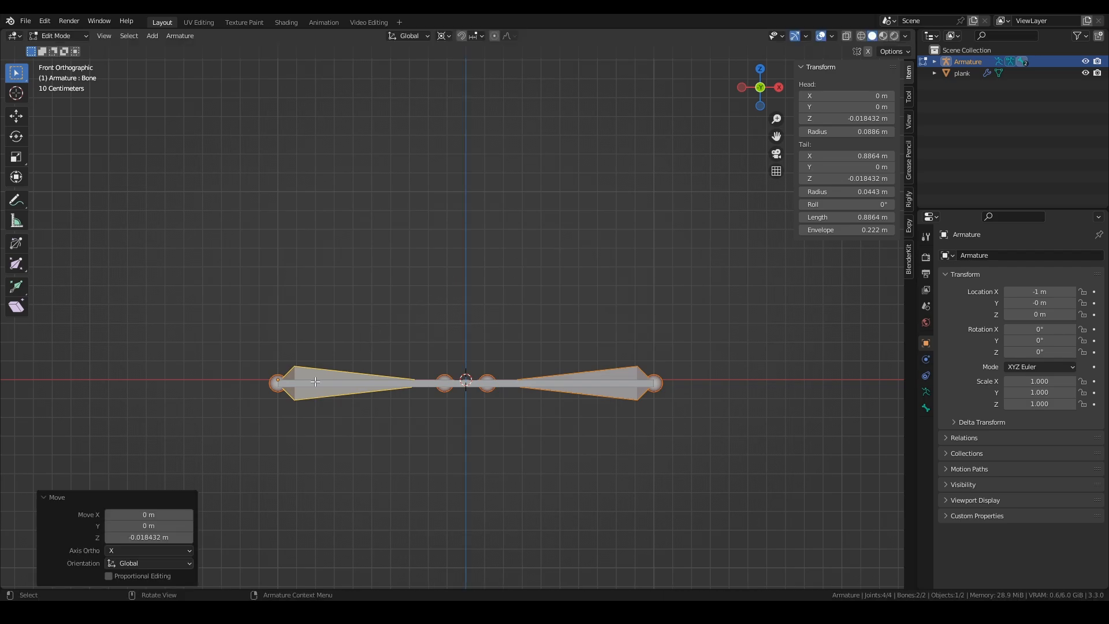
key("g")
key("z")
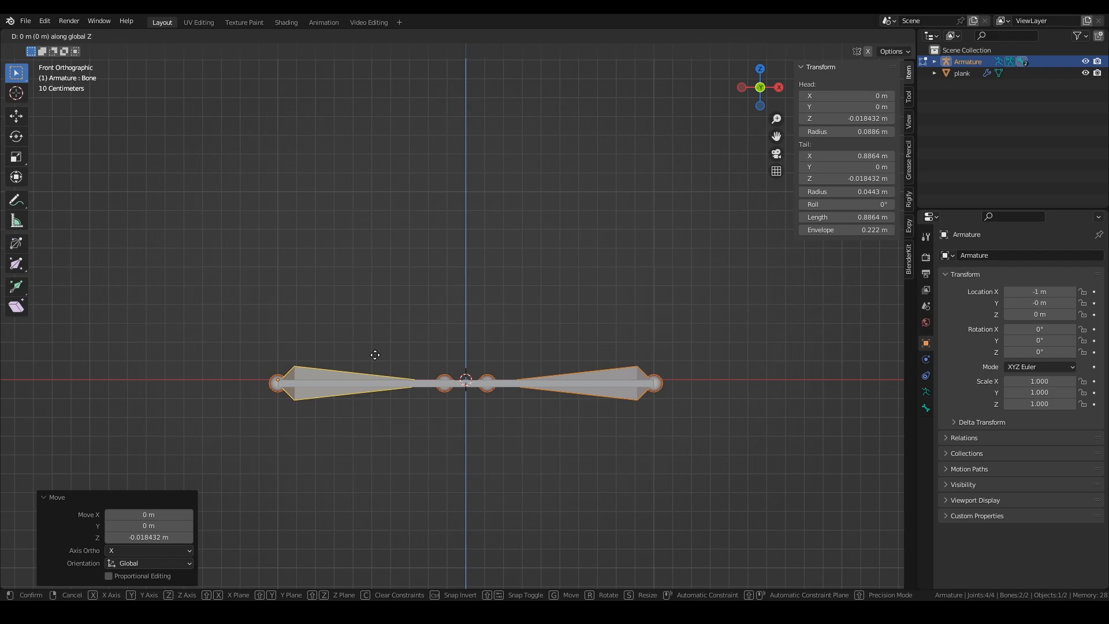
right_click(375, 355)
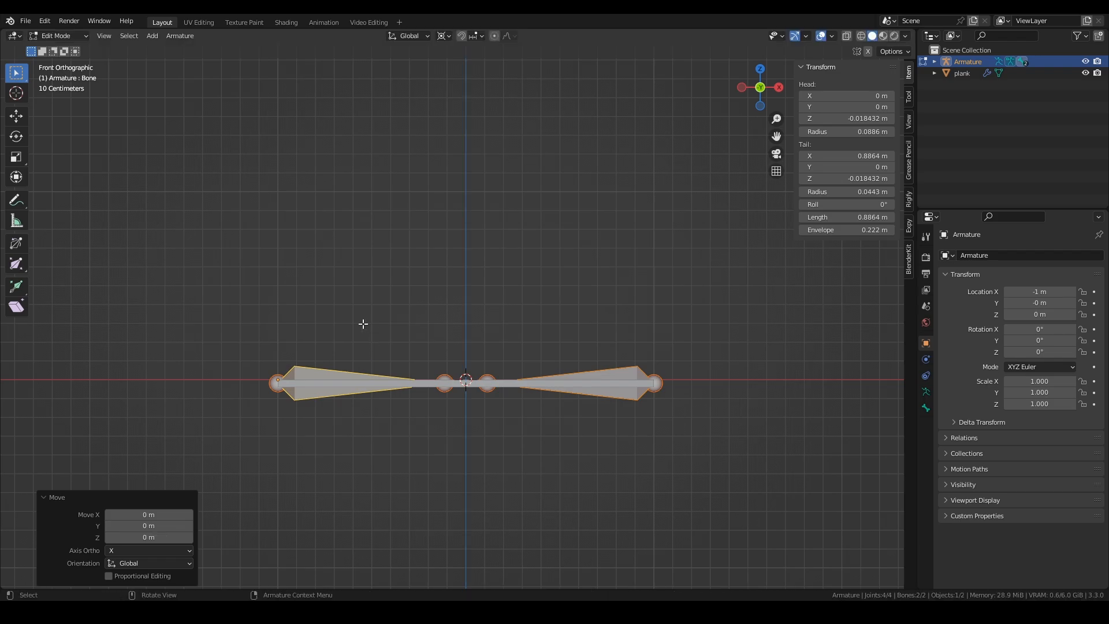
Step: Rename the left bone wood.L and the right bone wood.R
middle_click_drag(361, 322, 323, 371)
left_click(323, 370)
key("F2")
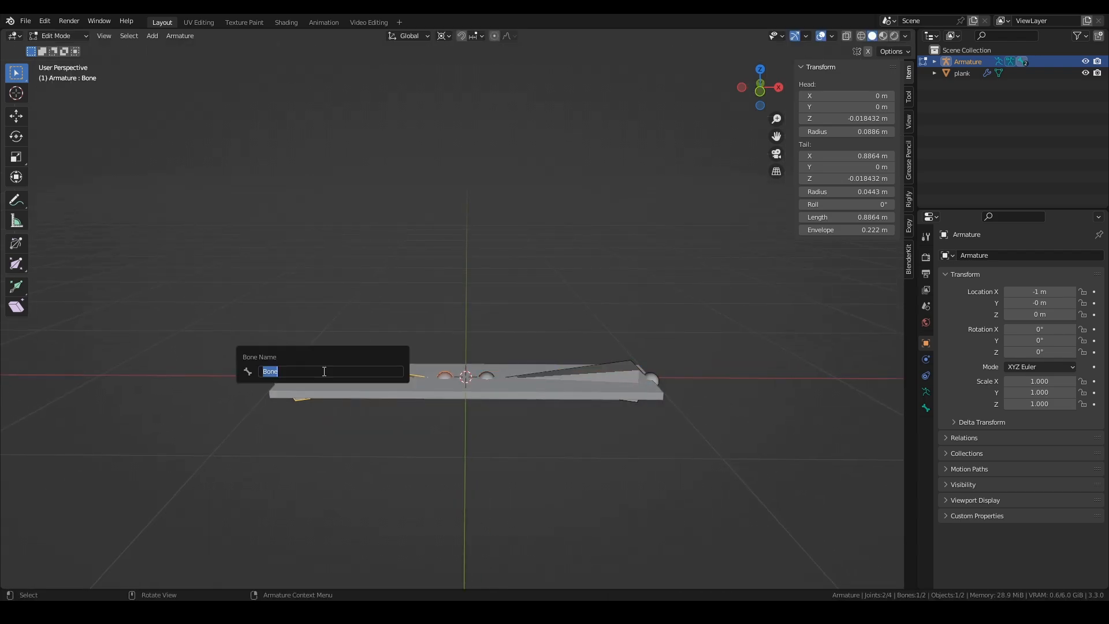
type("wood.L")
key("Return")
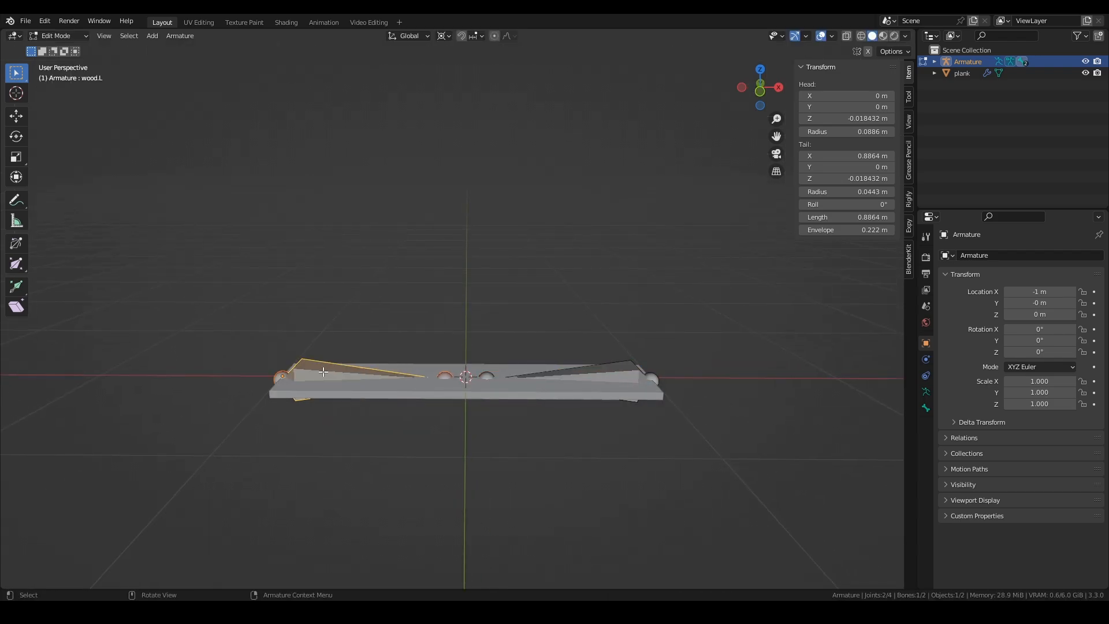
left_click(608, 373)
key("F2")
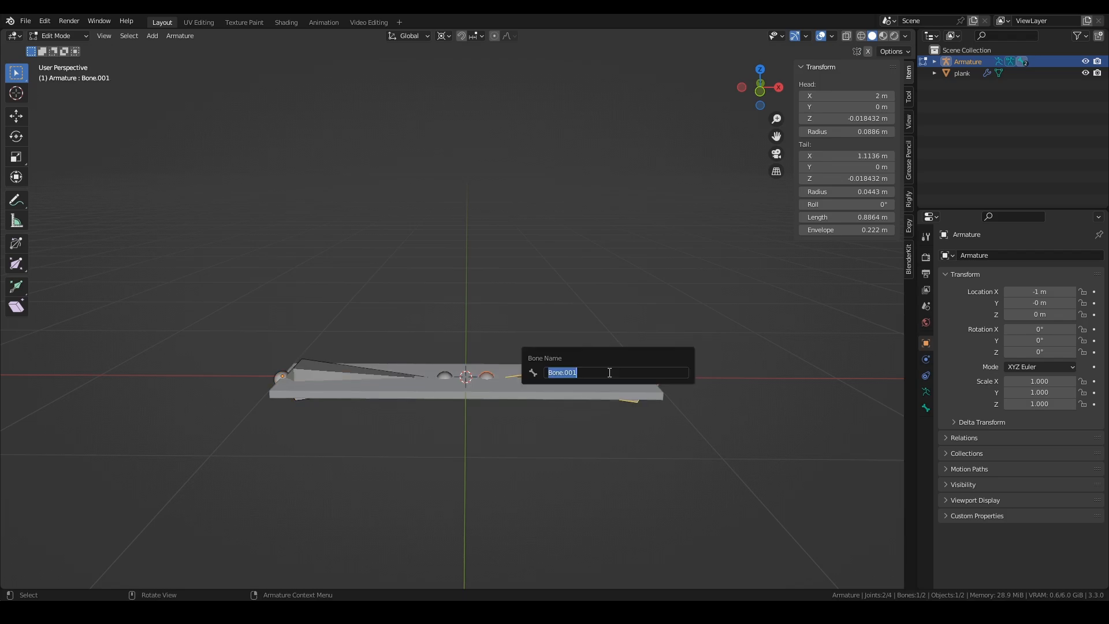
type("wood.R")
key("Return")
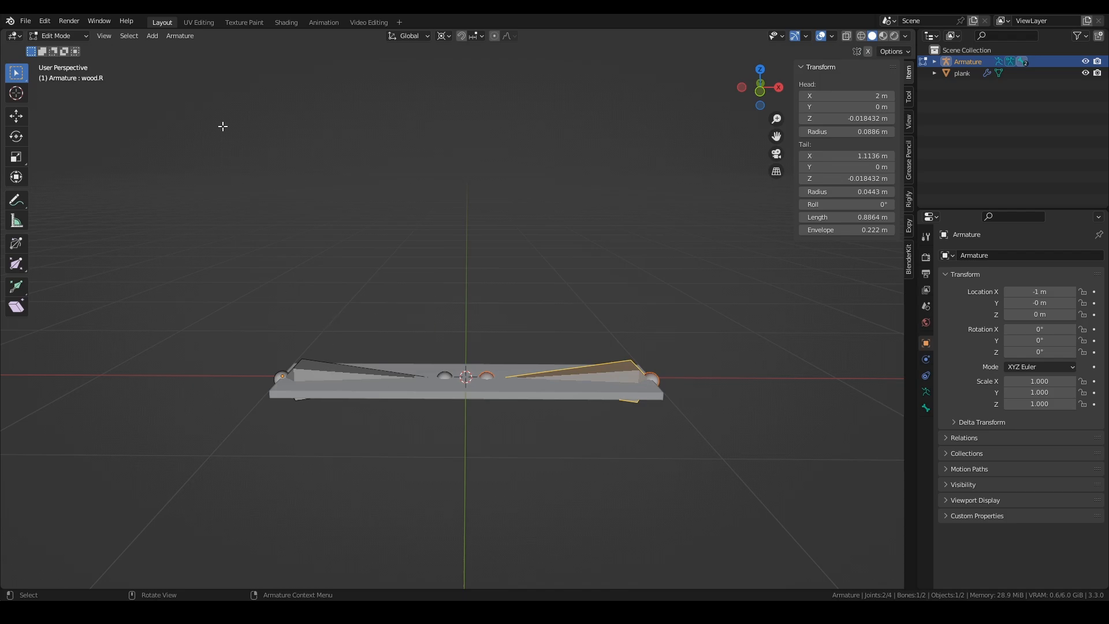
left_click(180, 37)
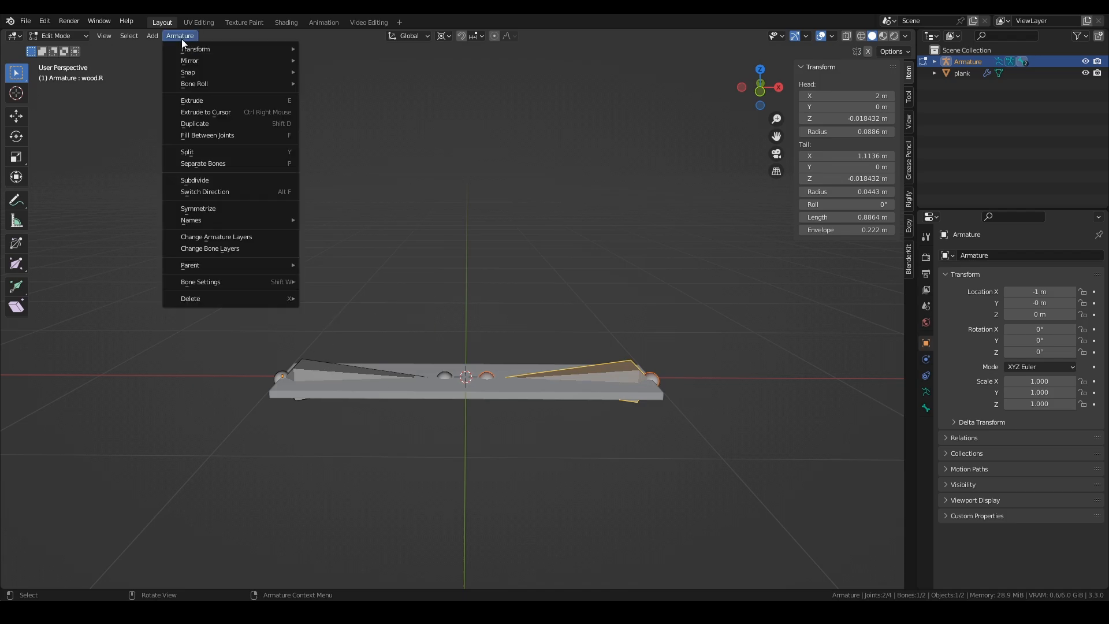
left_click(202, 209)
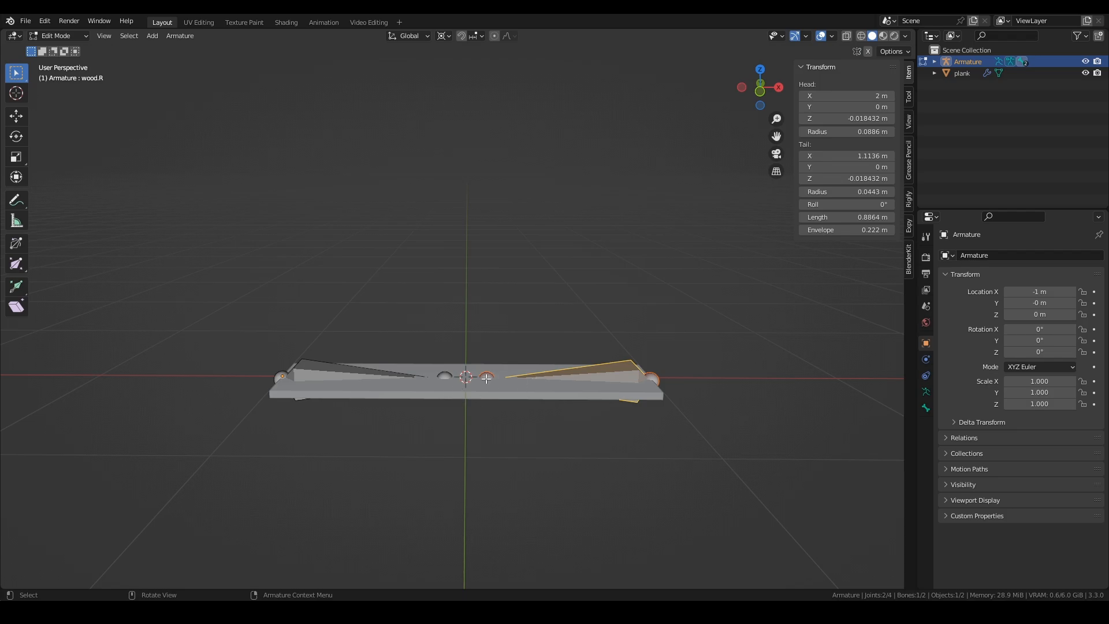
Step: Parent the plank to the armature using Armature Deform With Empty Groups
key("Tab")
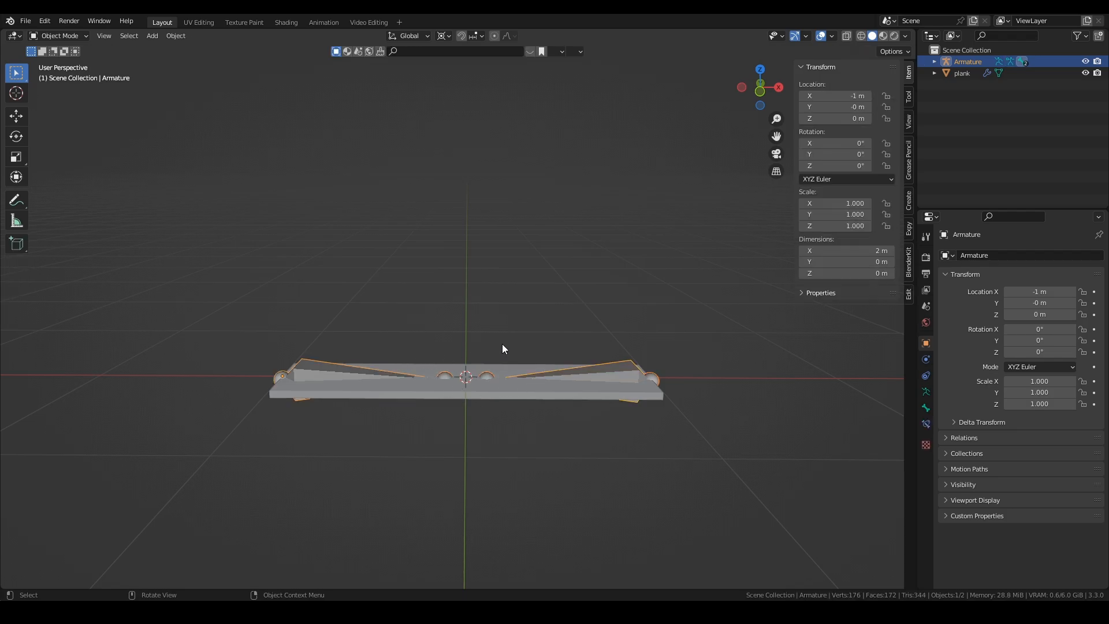
left_click(499, 395)
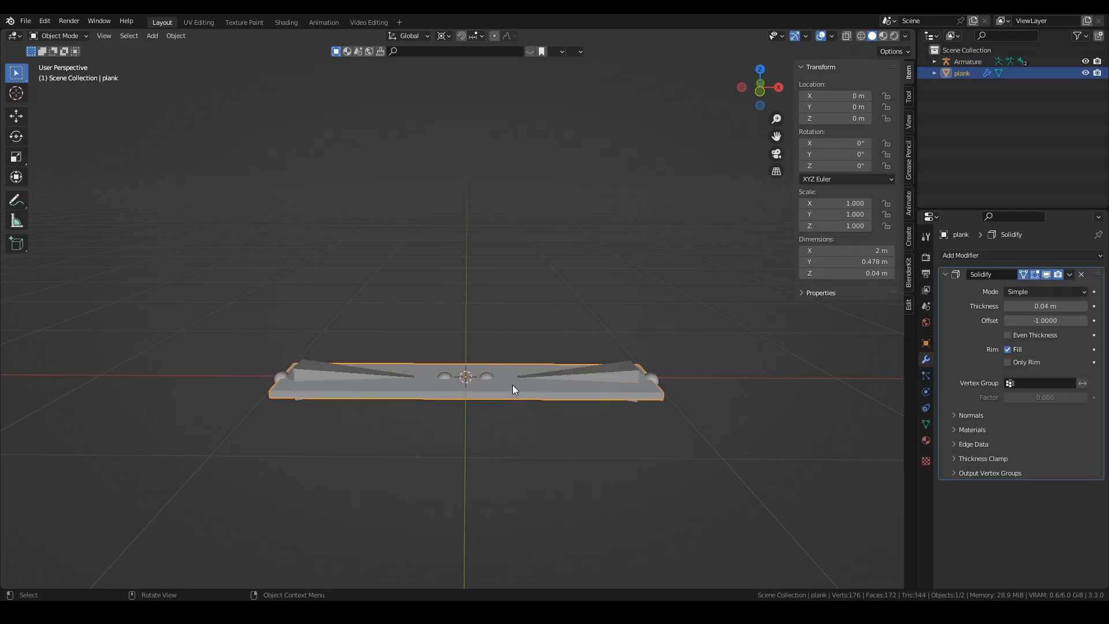
middle_click_drag(512, 385, 575, 376)
left_click(606, 369, "shift")
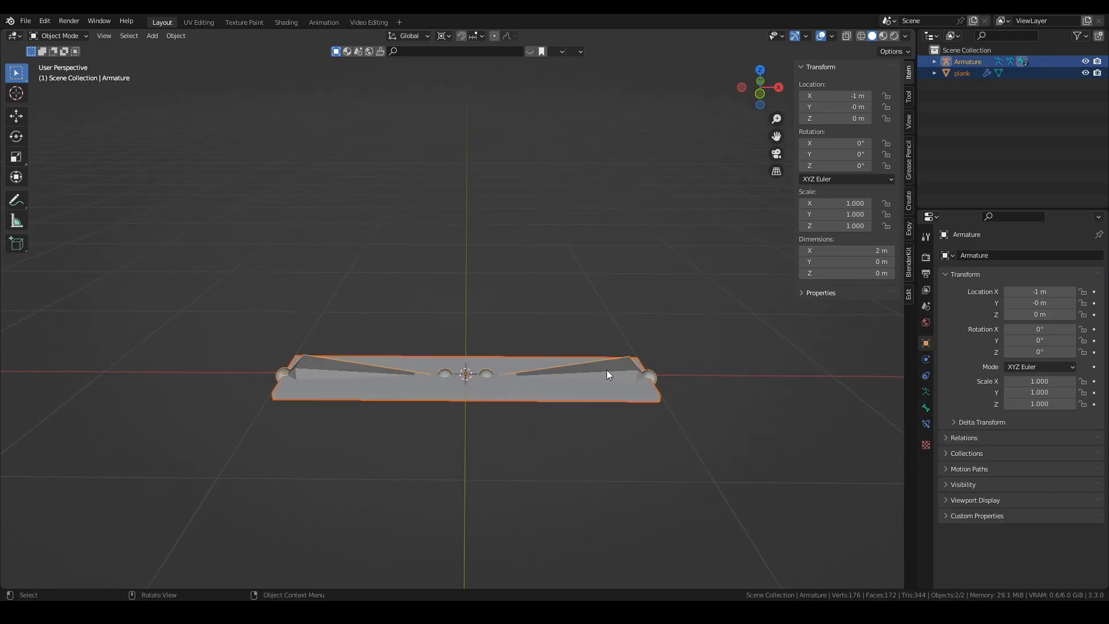
key("ctrl+p")
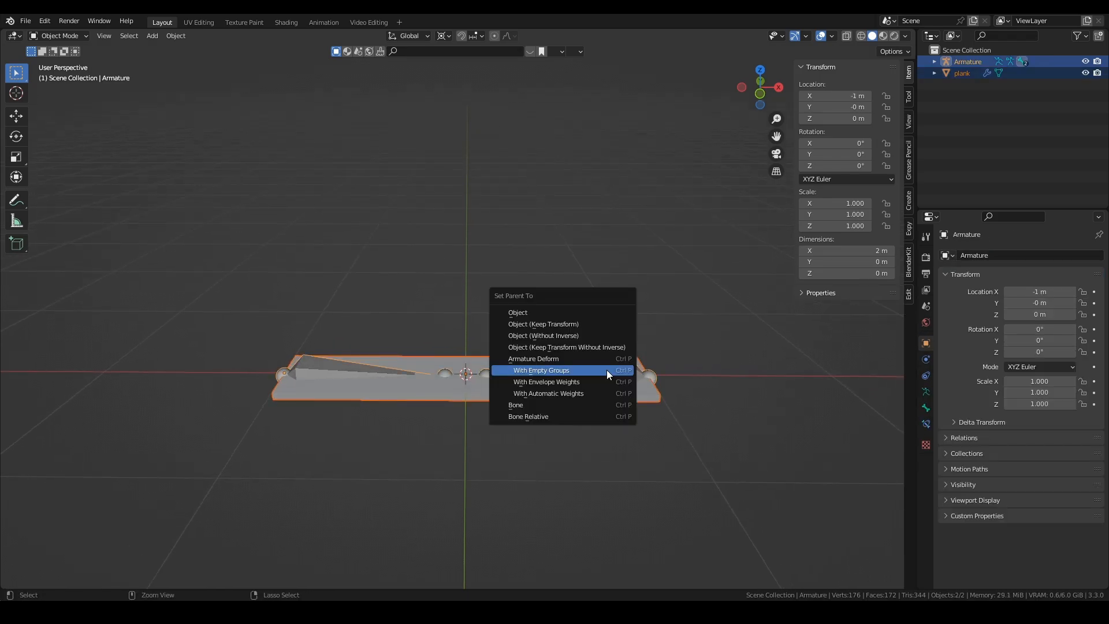
left_click(547, 370)
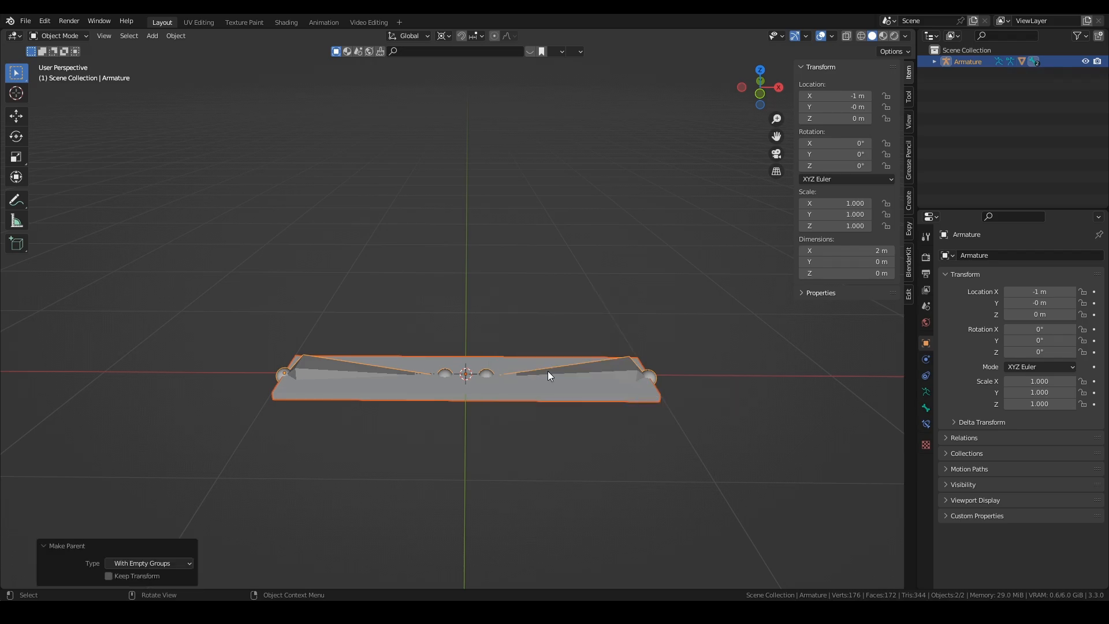
Step: Select all linked faces of the plank's left half and assign them to the wood.L vertex group with weight 1.000
left_click(377, 391)
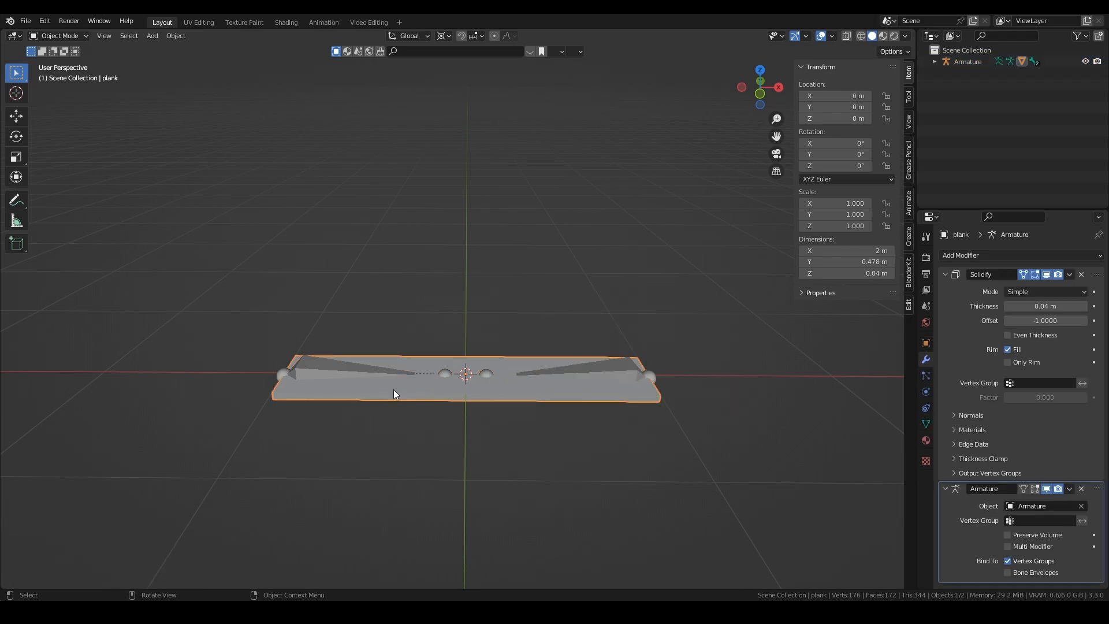
key("Tab")
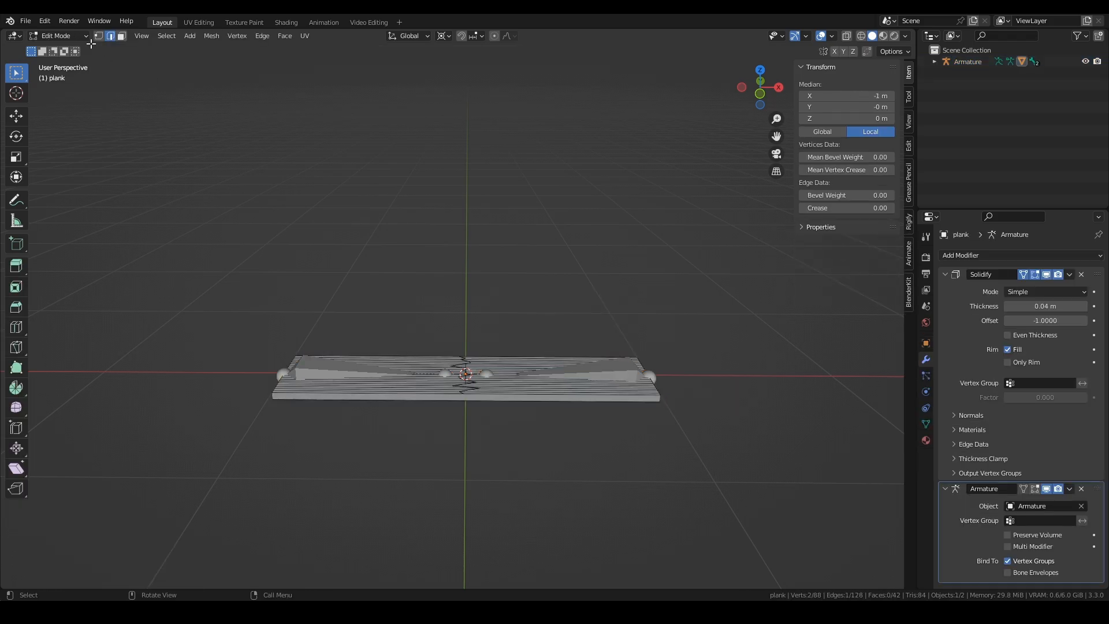
left_click(121, 36)
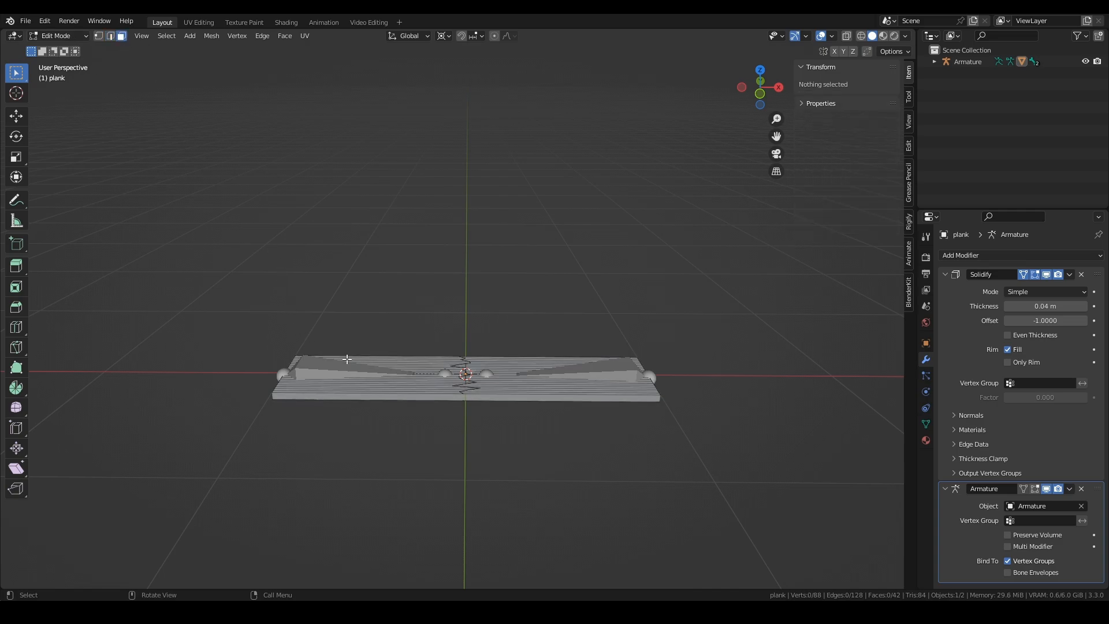
key("l")
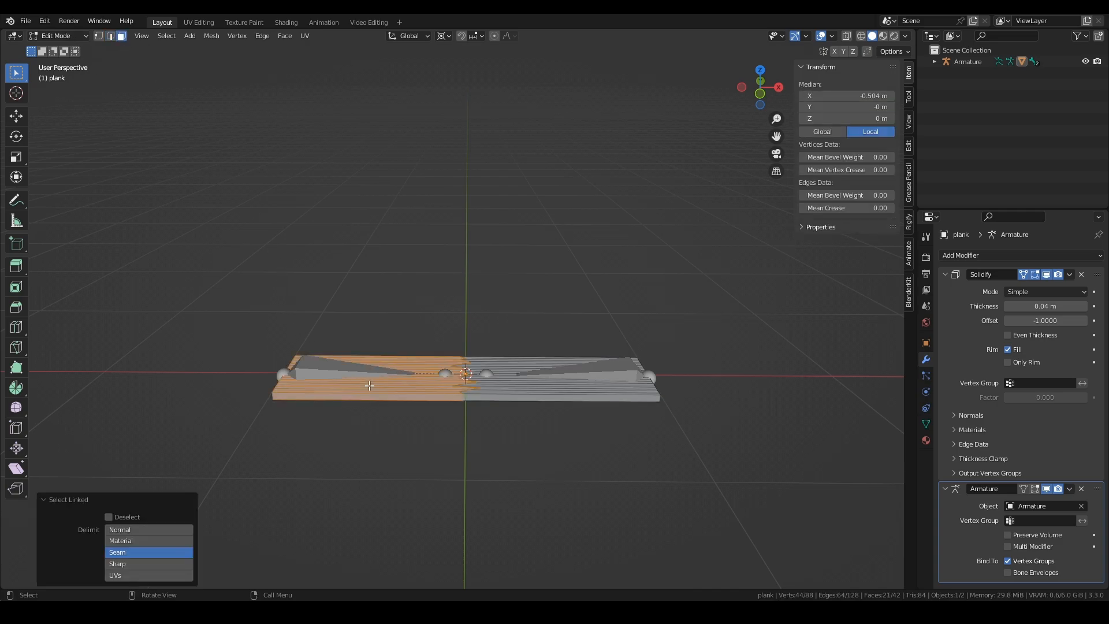
left_click(926, 424)
left_click(972, 296)
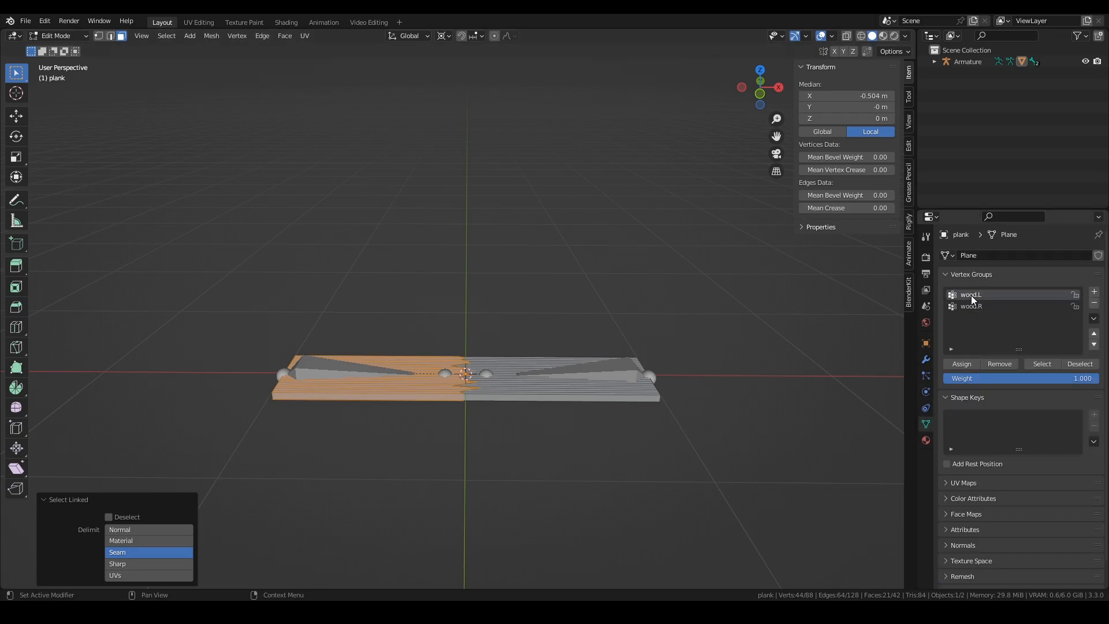
left_click(967, 364)
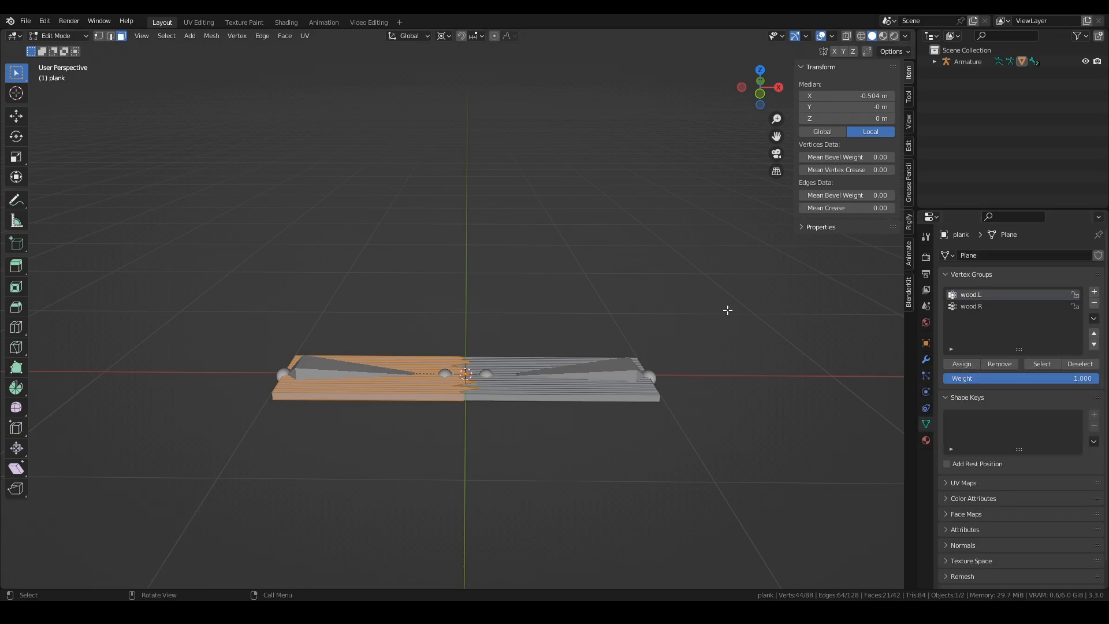
Step: Invert the selection to the plank's right half and assign it to the wood.R vertex group
key("ctrl+i")
left_click(978, 307)
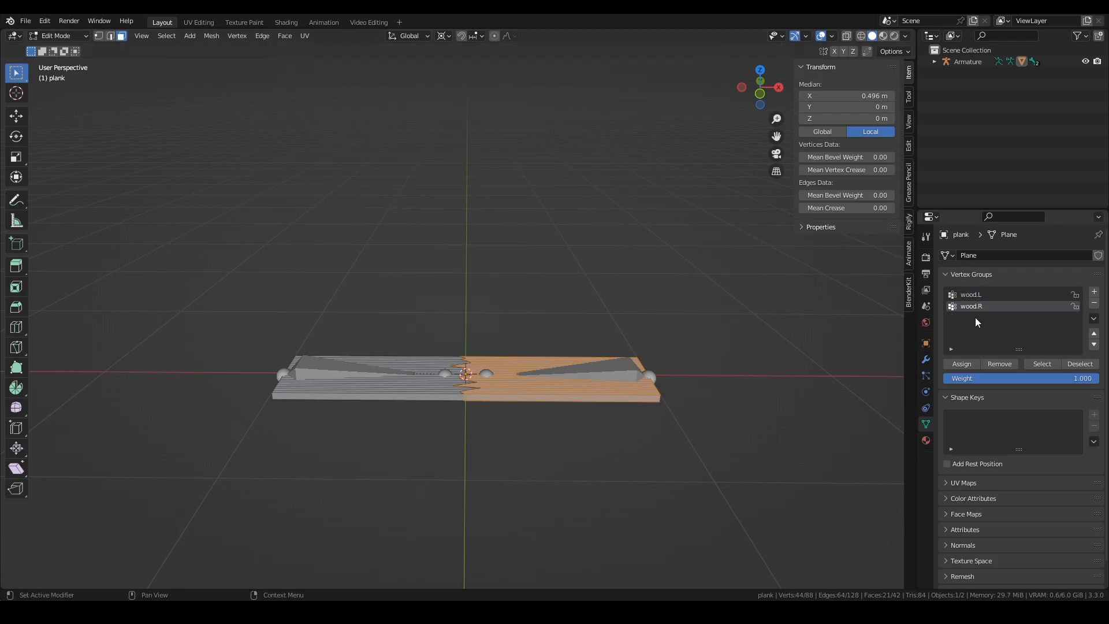
left_click(962, 365)
Step: Switch the armature to Pose Mode, select the wood.L bone and set the pivot point to Individual Origins
key("Tab")
left_click(383, 373)
key("ctrl+Tab")
left_click(383, 372)
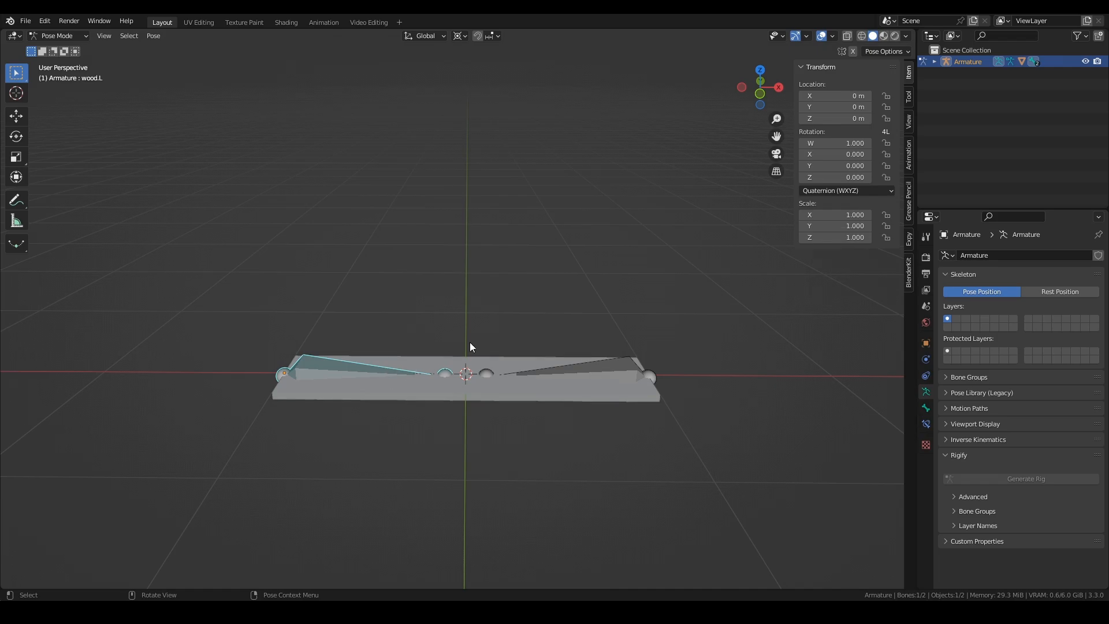
key("period")
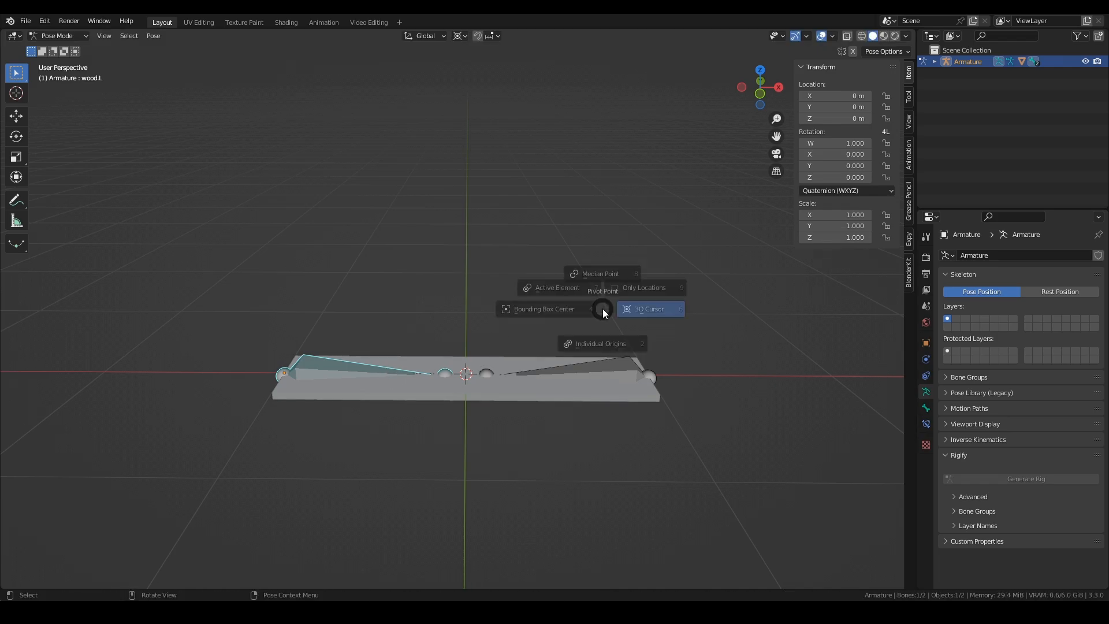
left_click(600, 381)
Step: Enable X-axis mirroring for posing and test-rotate the wood.L bone around global Y, cancelling the rotation
key("r")
key("y")
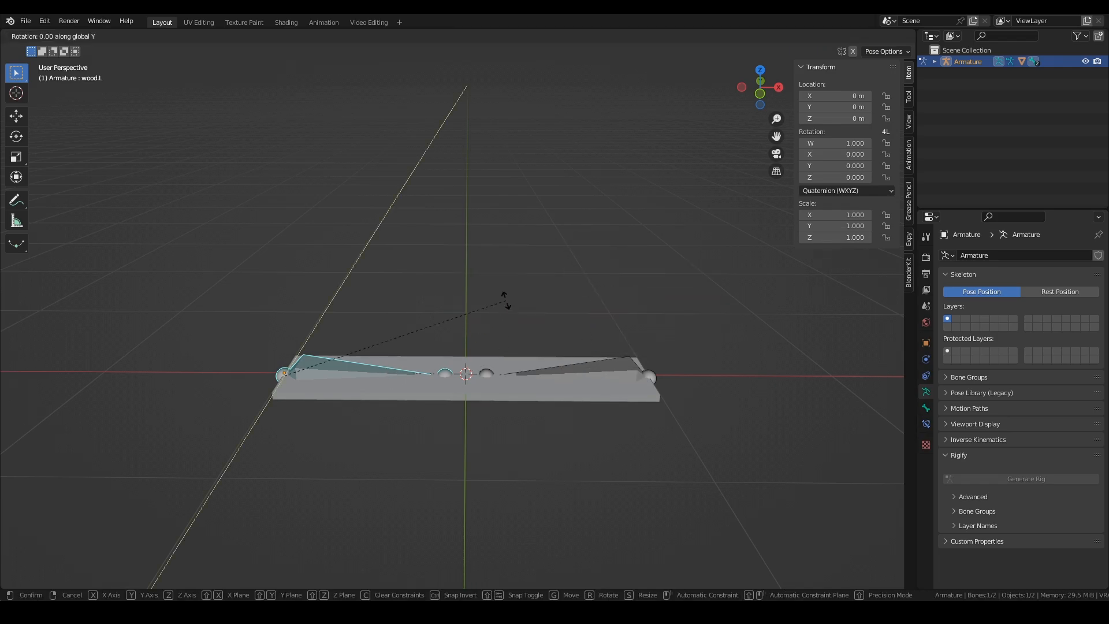
key("Escape")
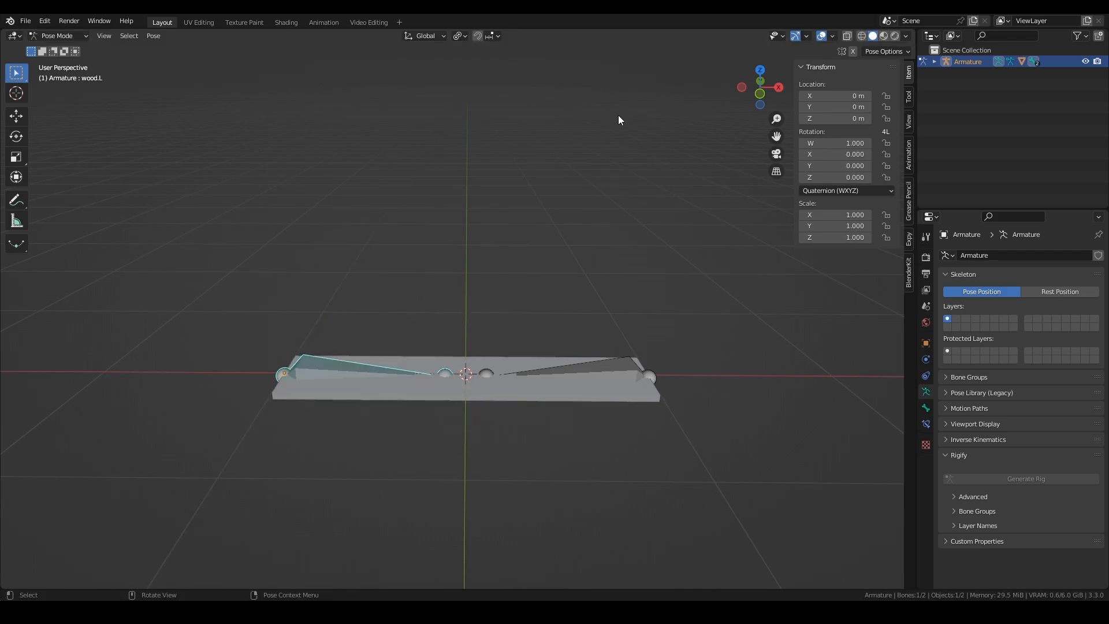
key("r")
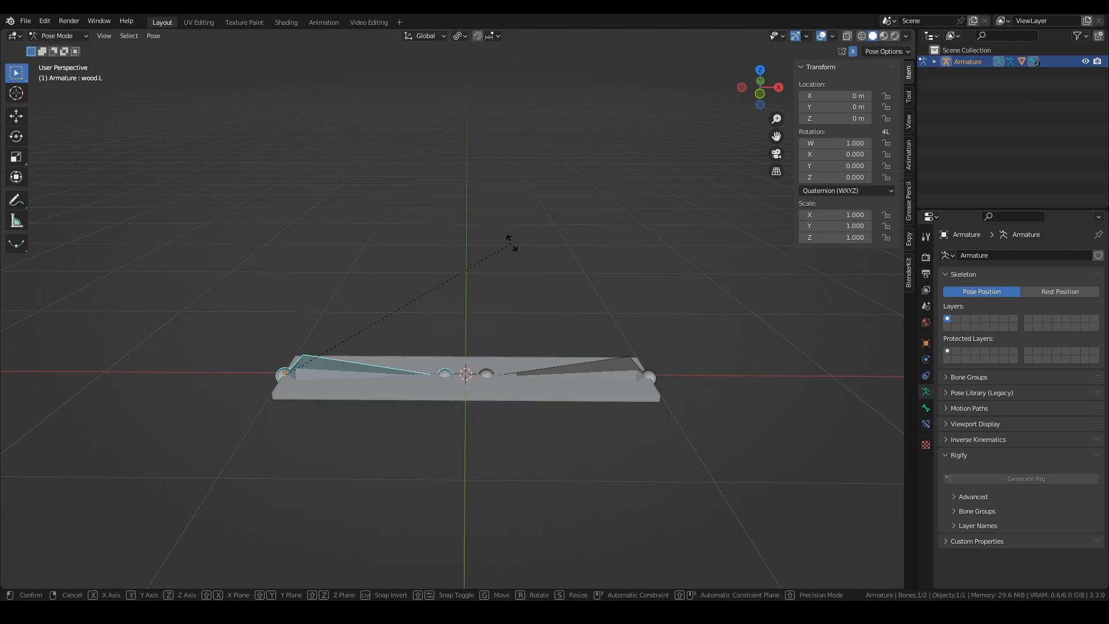
key("y")
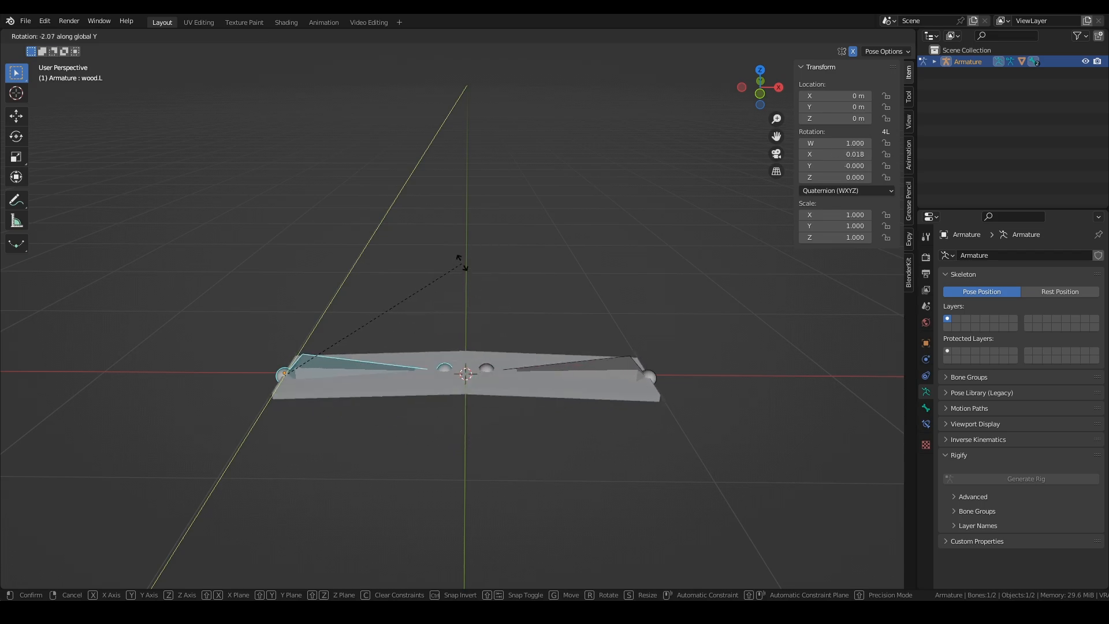
key("Escape")
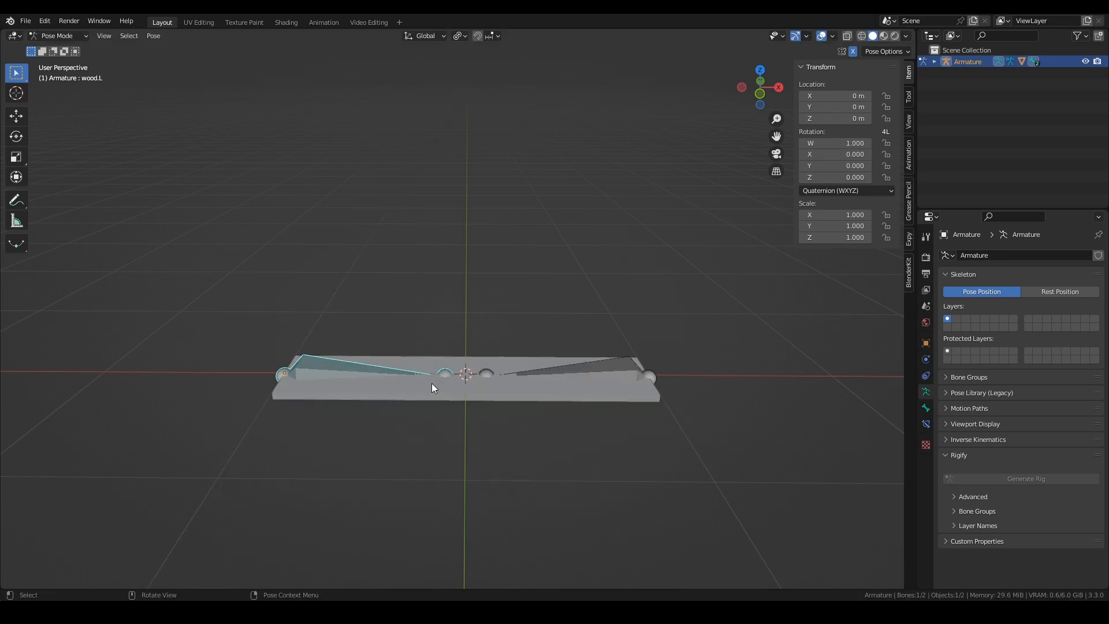
Step: Split a low strip off the 3D viewport and make it a Timeline editor
left_click(77, 36)
left_click_drag(6, 589, 9, 508)
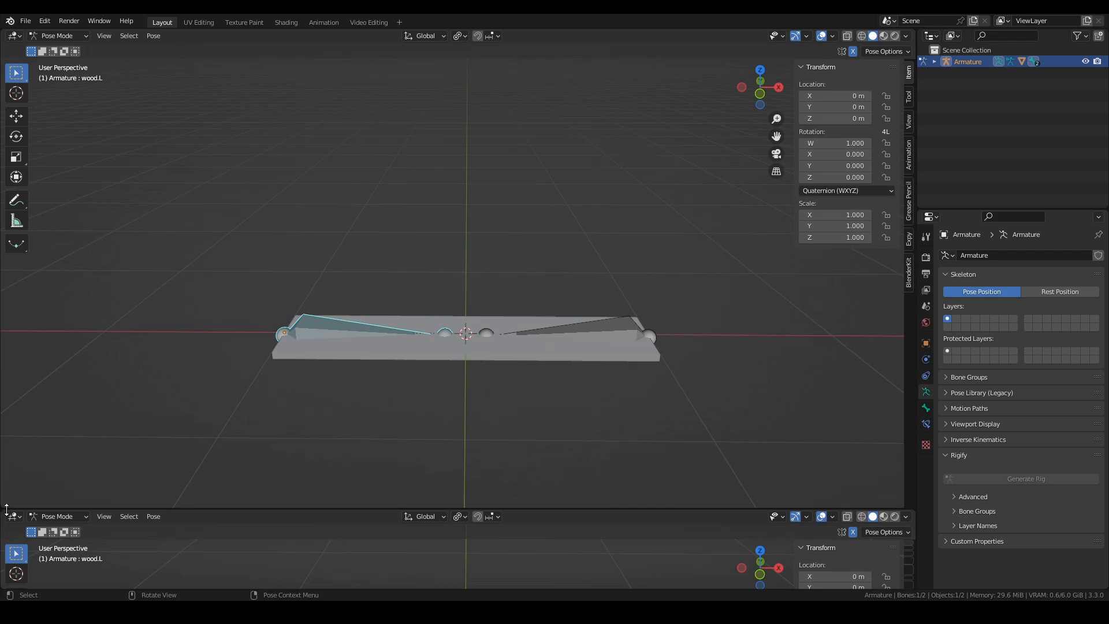
left_click(15, 516)
left_click(168, 420)
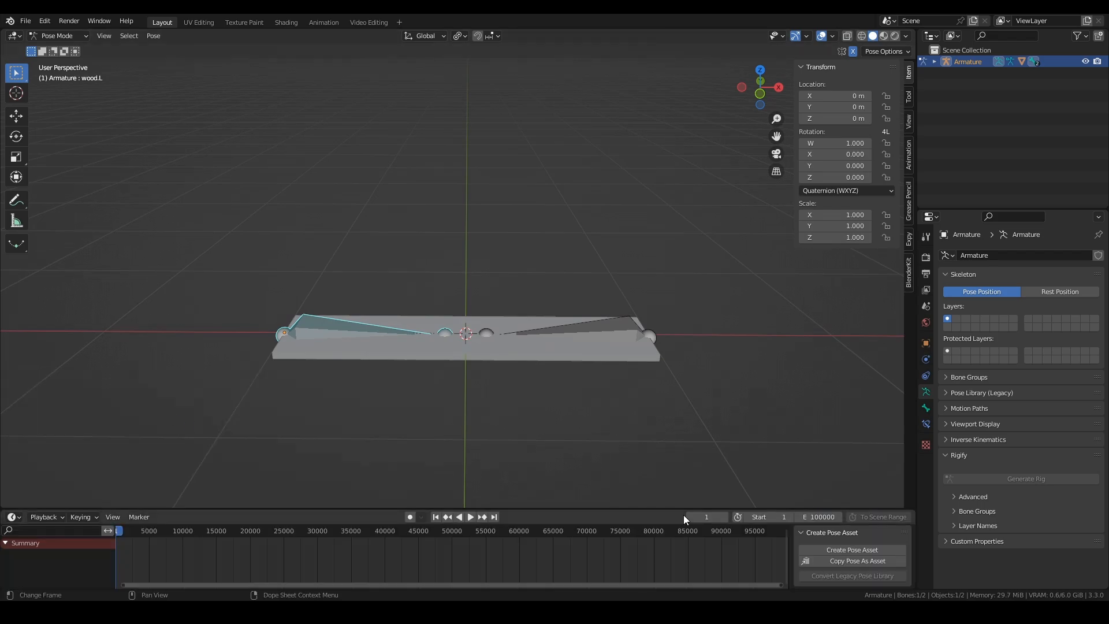
Step: Insert location, rotation and scale keyframes for both bones at frame 1 in their flat pose
key("a")
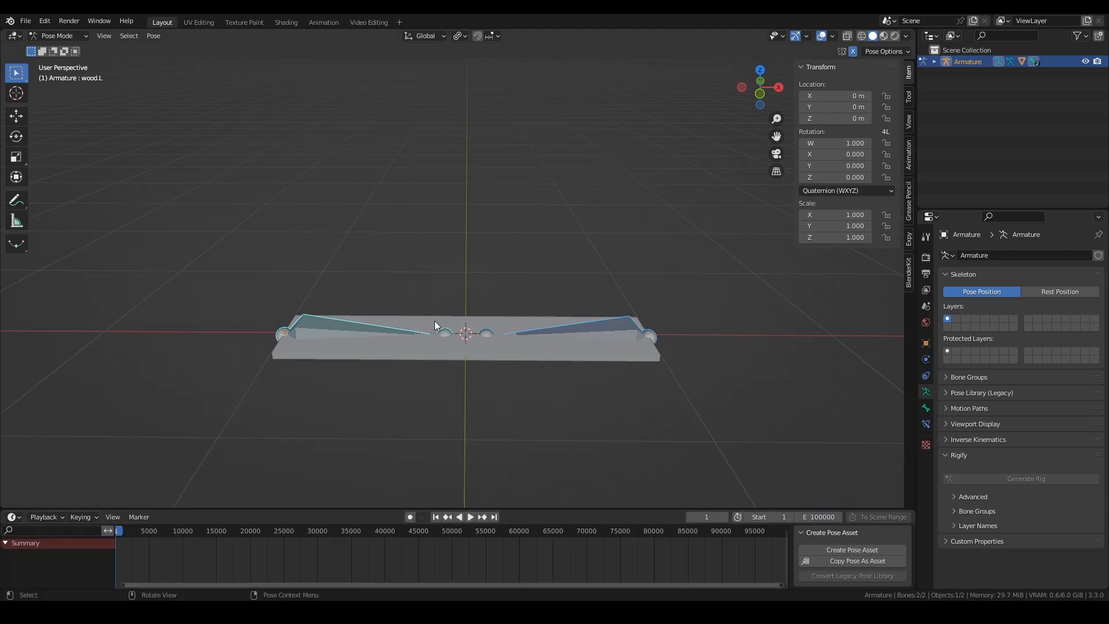
key("i")
left_click(434, 321)
Step: At frame 10, rotate wood.L about 22° around global Y with mirroring so both halves bend down, and keyframe wood.L
left_click(704, 516)
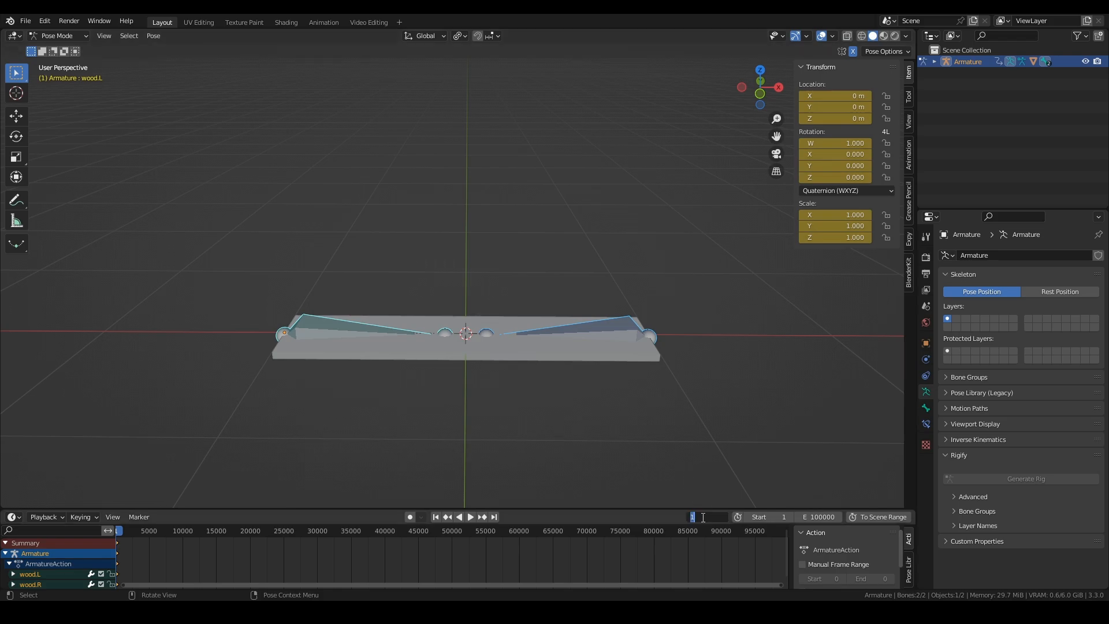
type("10")
key("Return")
left_click(365, 331)
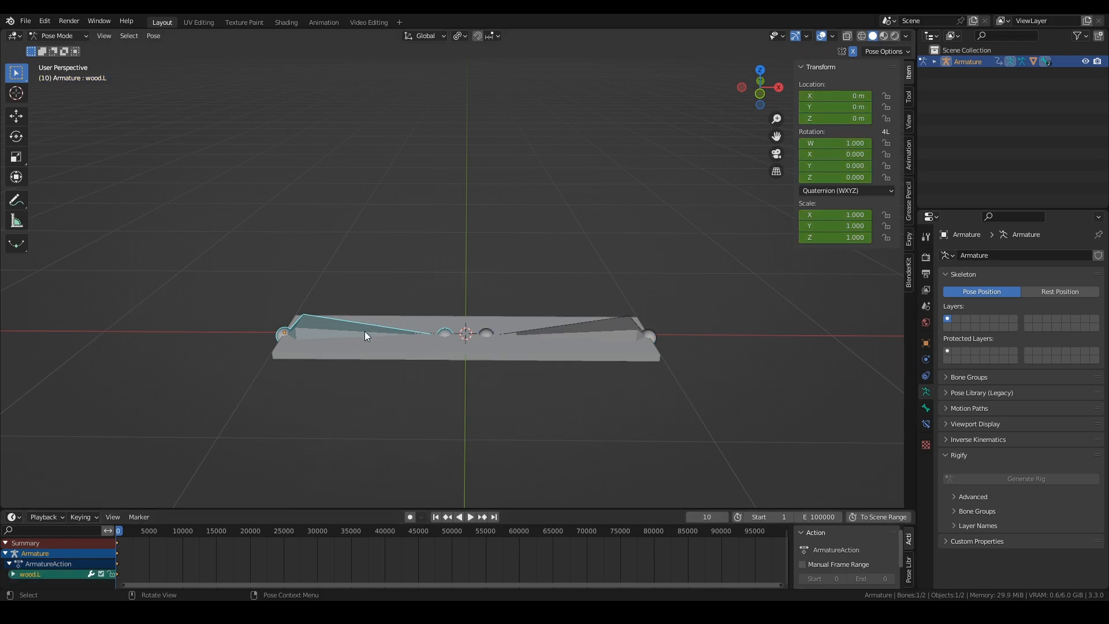
key("r")
key("y")
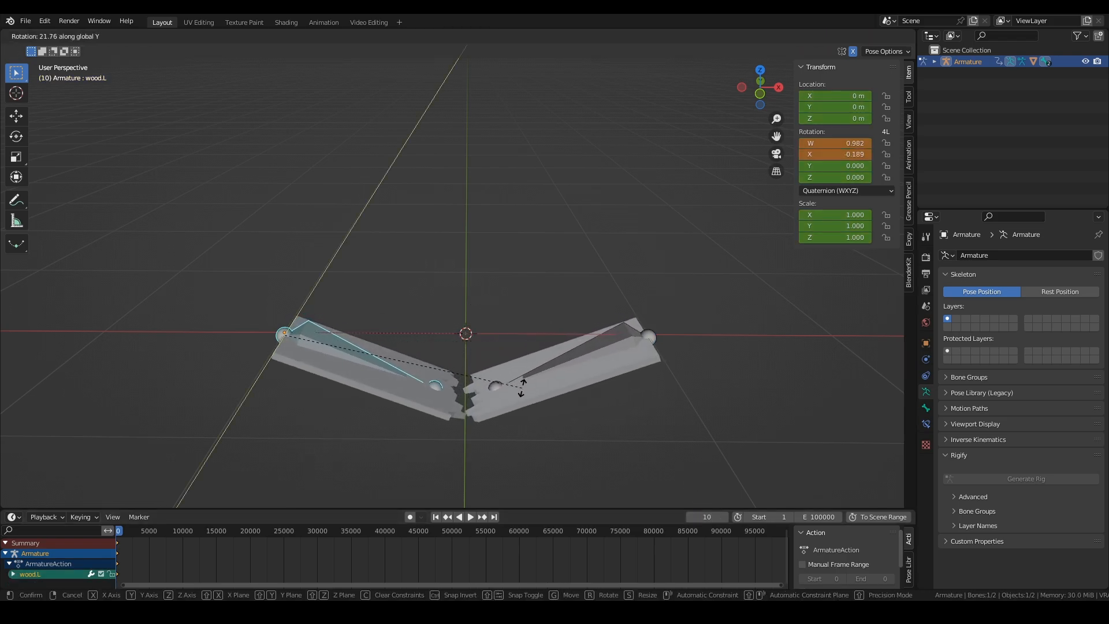
left_click(522, 387)
key("i")
left_click(522, 387)
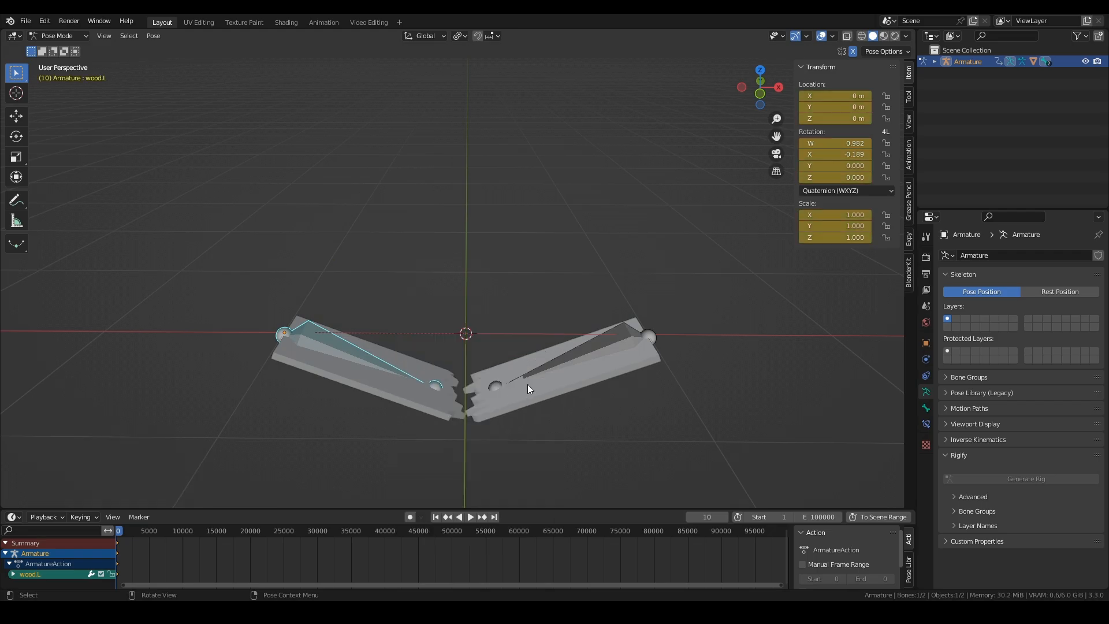
Step: Keyframe the mirrored pose of the wood.R bone at frame 10
left_click(586, 348)
key("i")
left_click(586, 348)
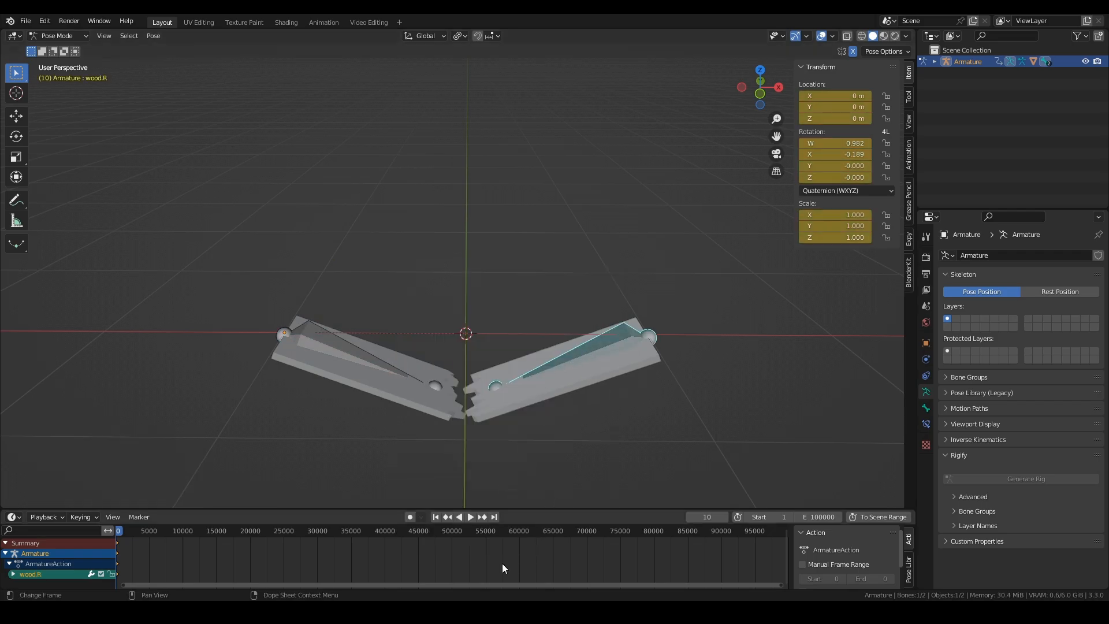
Step: Fit the timeline to the keyframes and set the scene's end frame to 10
key("Home")
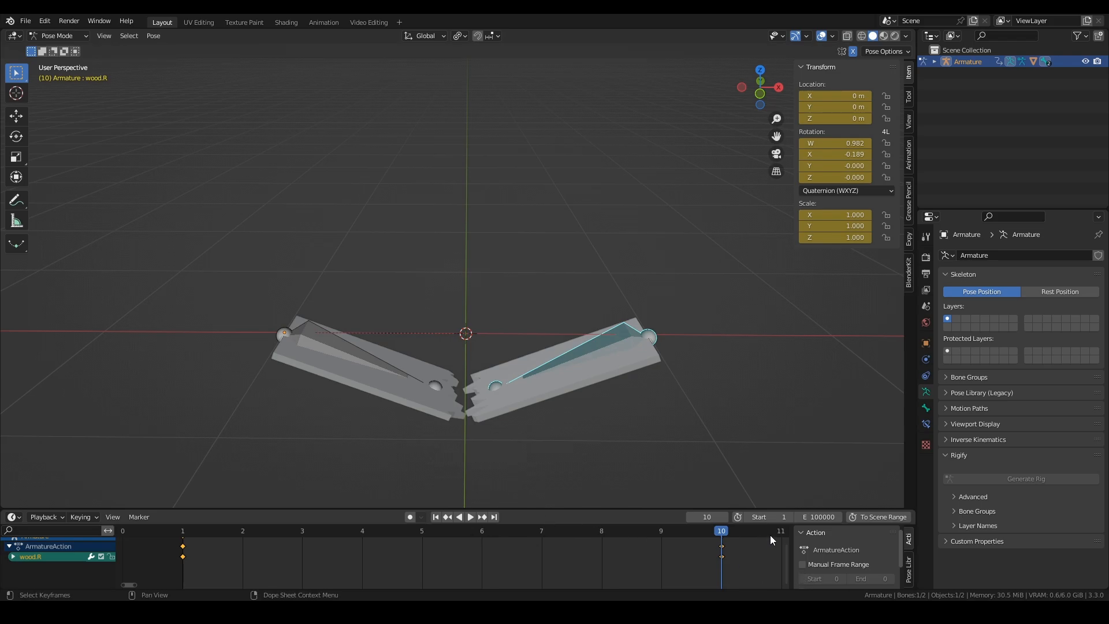
left_click(816, 517)
type("10")
key("Return")
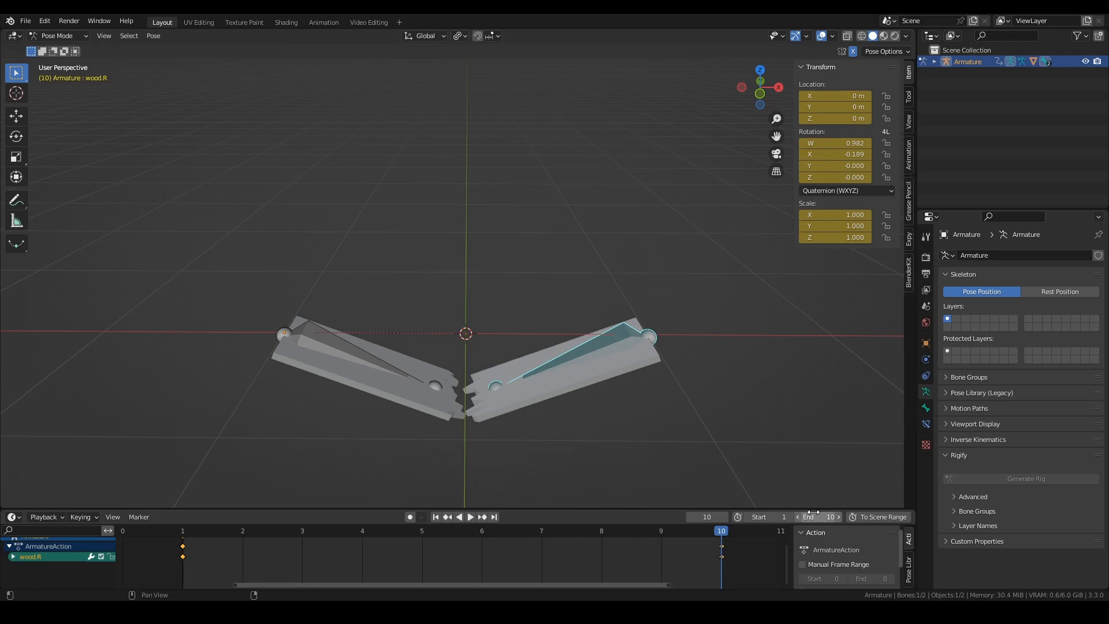
Step: Set the keyframe interpolation to Linear, play the animation and scrub to frame 8
key("t")
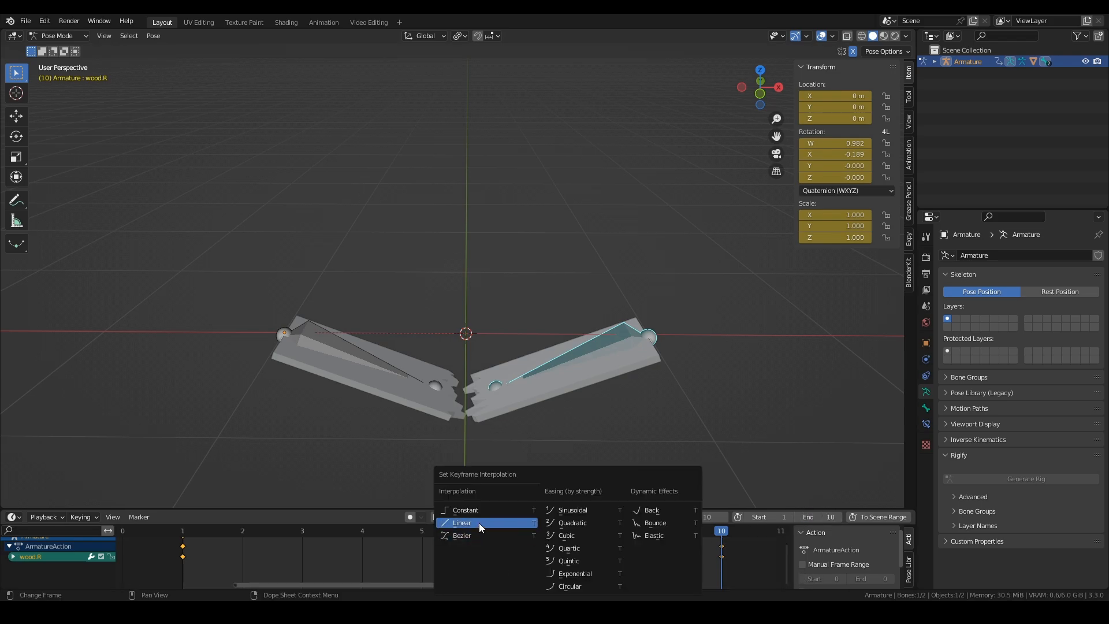
left_click(480, 522)
left_click(470, 517)
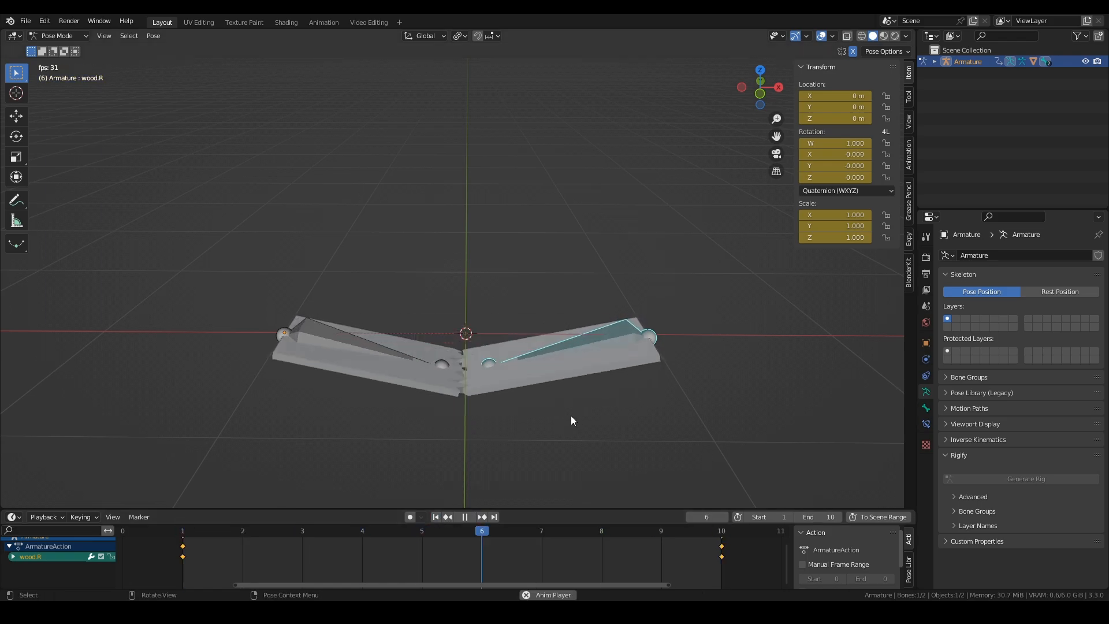
left_click_drag(487, 529, 601, 532)
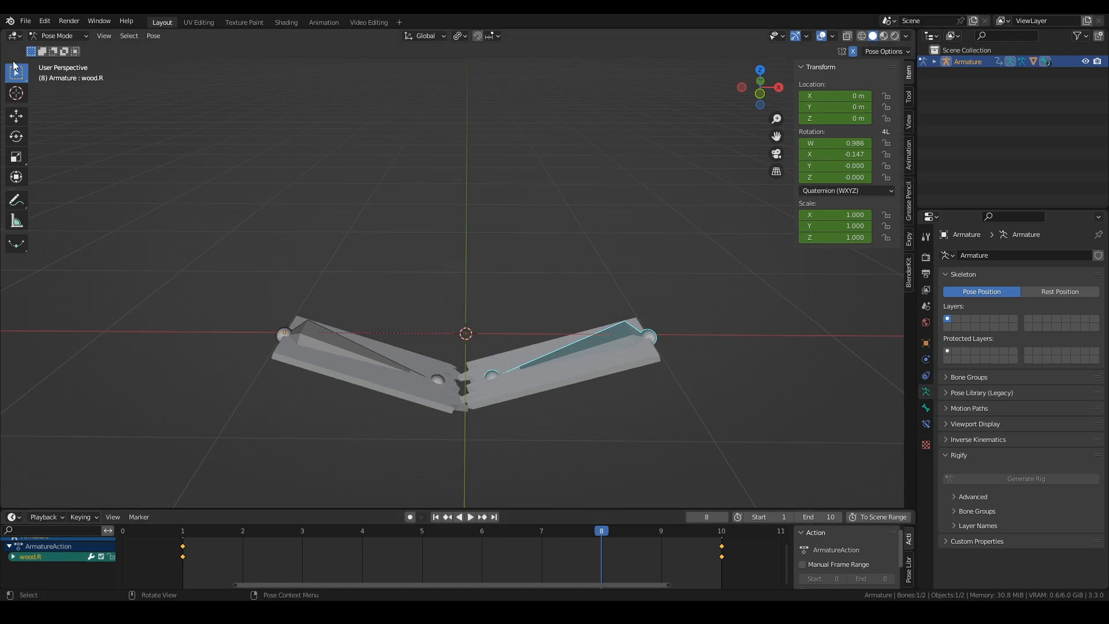
Step: Return to Object Mode, show the outliner's viewport-disable toggles and disable the armature in viewports to inspect the break
left_click(58, 40)
left_click(58, 45)
middle_click_drag(449, 345, 442, 246, "shift")
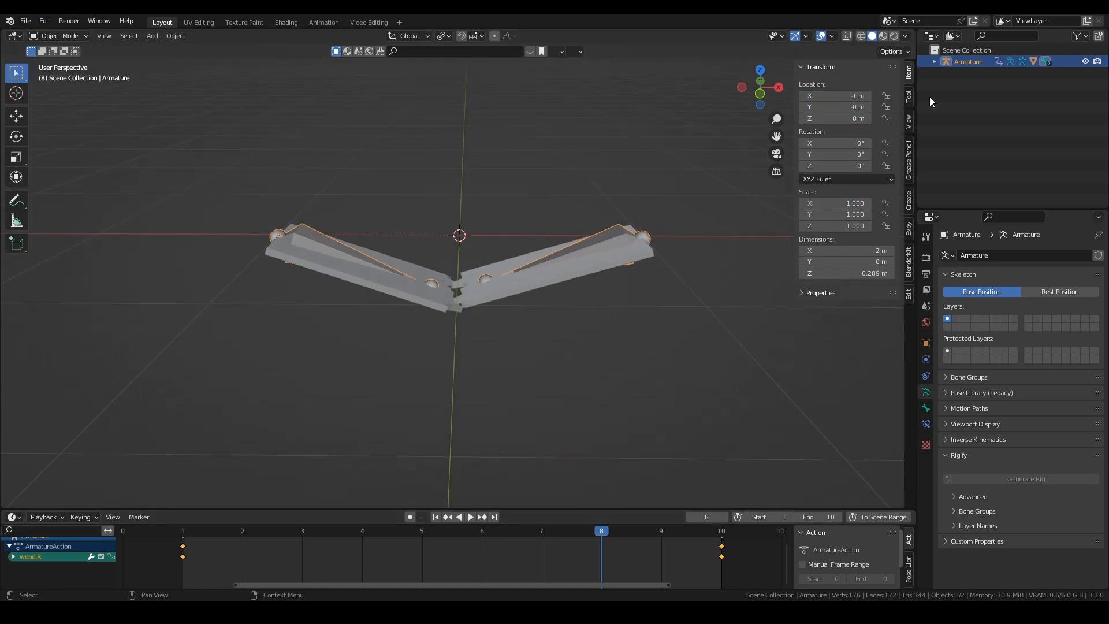
left_click(935, 62)
left_click(1078, 36)
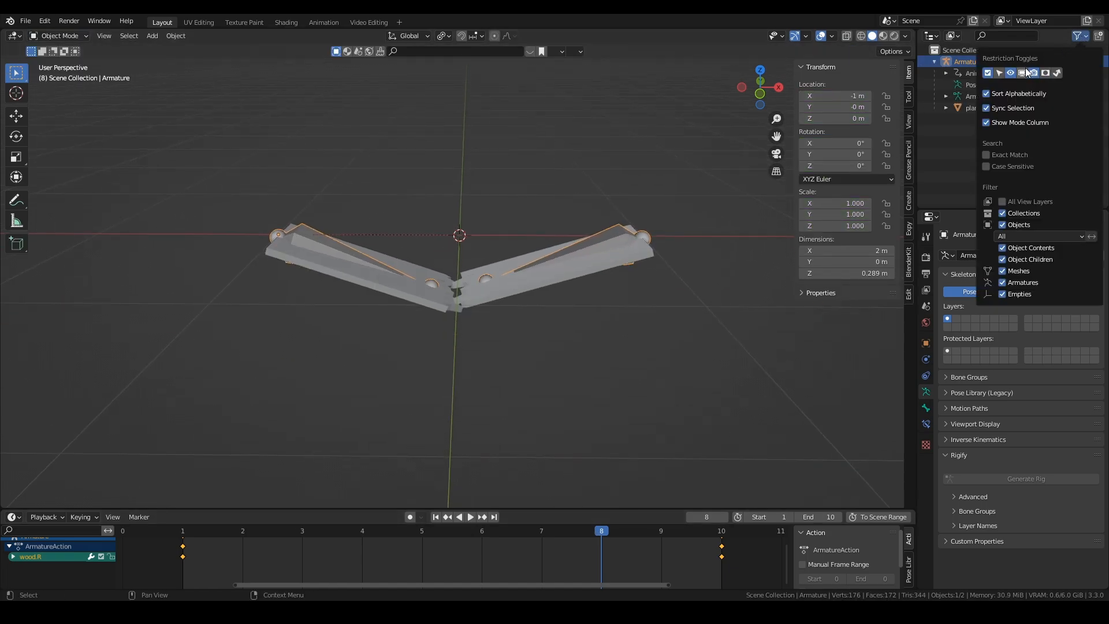
left_click(1034, 57)
left_click(1086, 61)
middle_click_drag(450, 174, 486, 328)
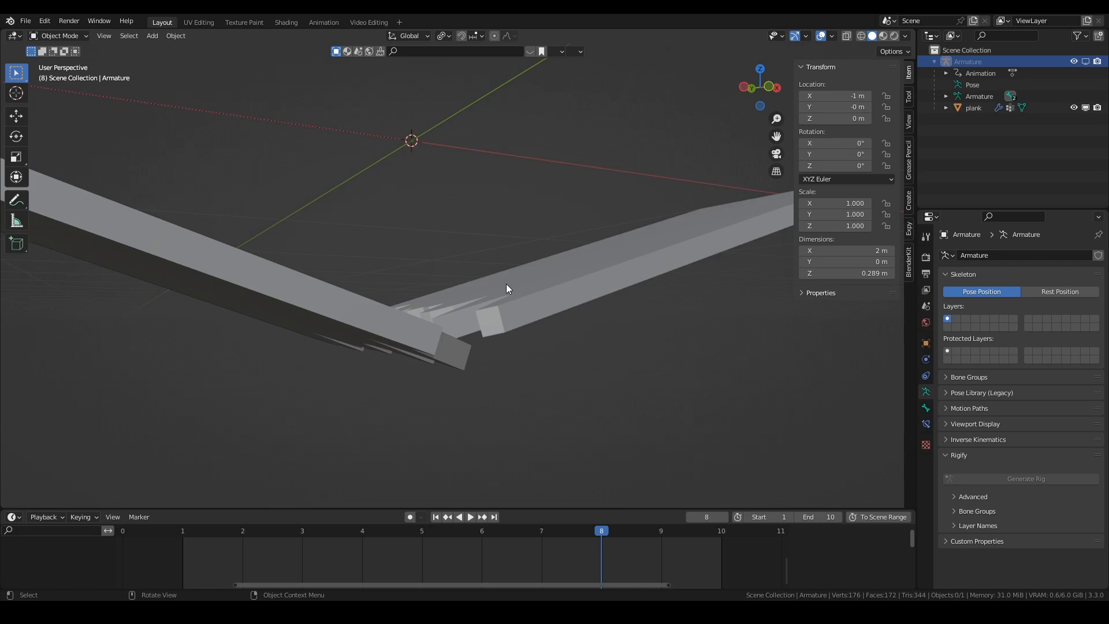
Step: Inspect the break from above, return the animation to frame 1 and duplicate the plank in place
middle_click_drag(517, 286, 450, 321)
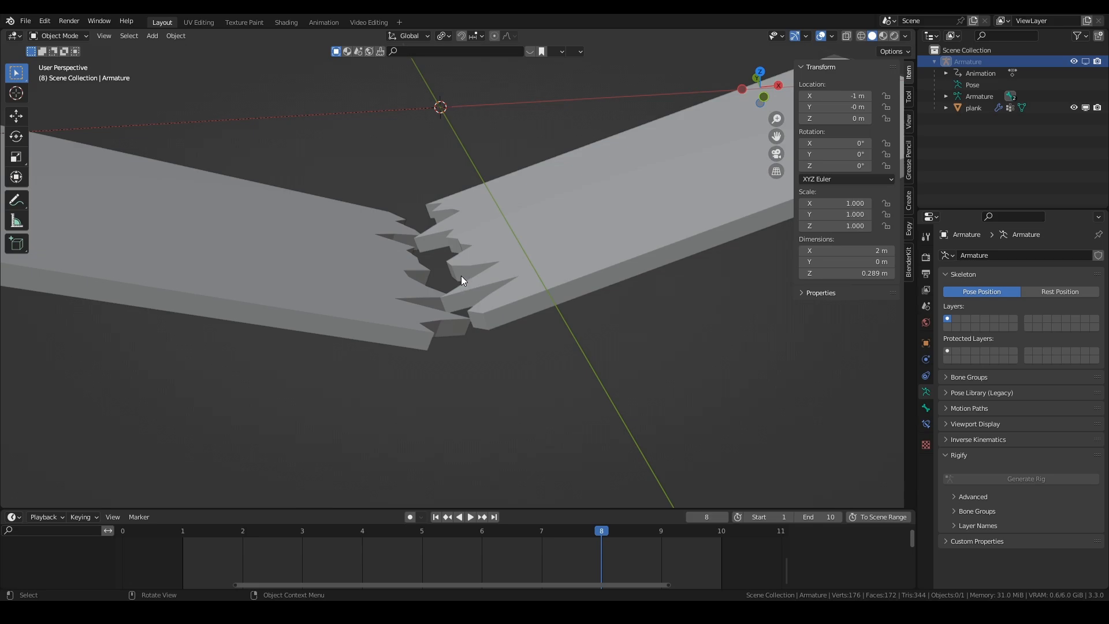
key("shift+Left")
scroll(551, 217, "down", 3)
middle_click_drag(551, 217, 539, 251, "shift")
left_click(535, 225)
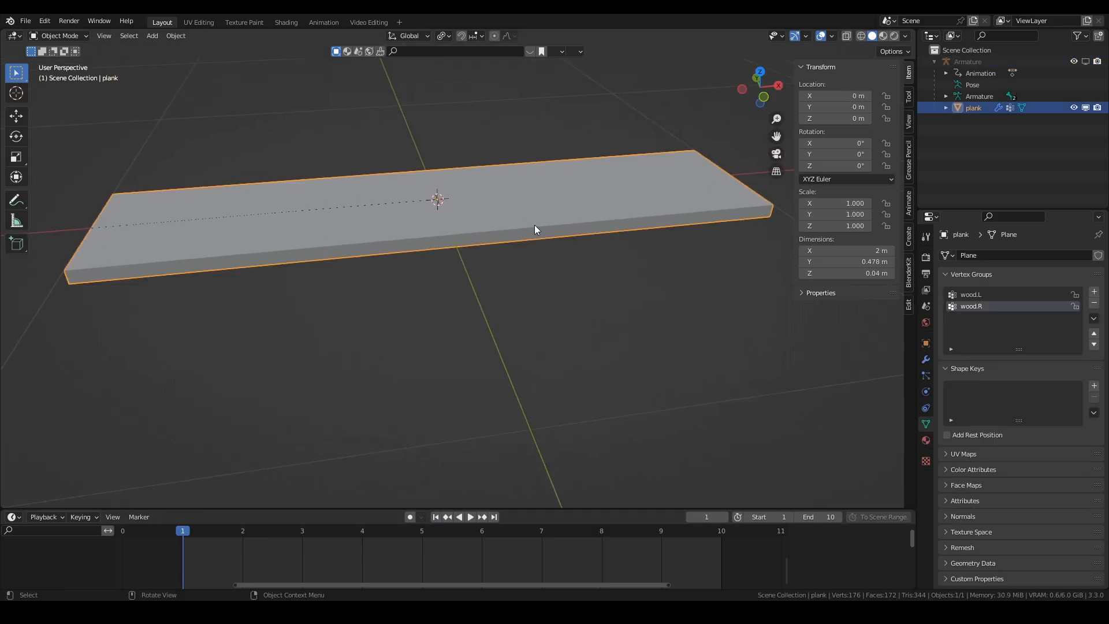
key("shift+d")
right_click(468, 201)
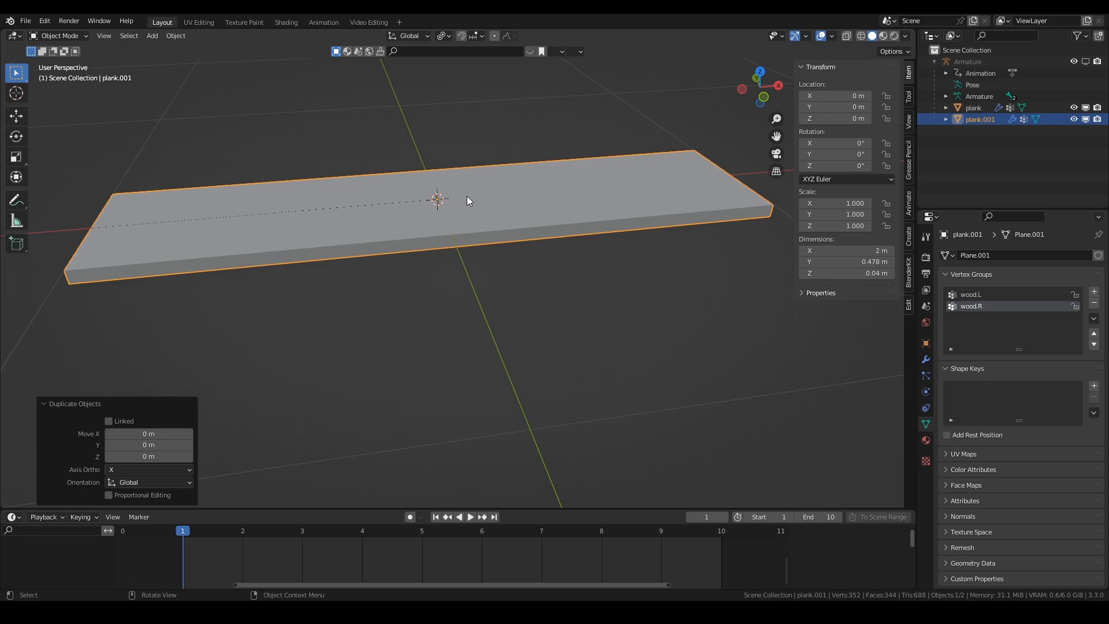
Step: Move the duplicate plank to a new collection named archive and disable that collection in viewports
key("m")
left_click(468, 199)
type("archive")
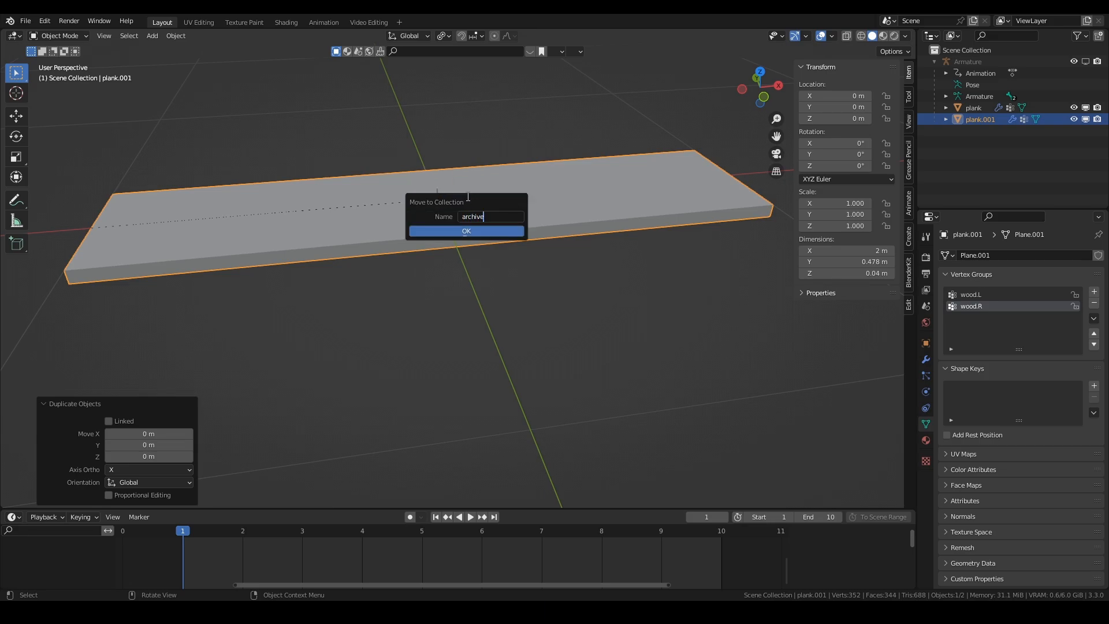
key("Return")
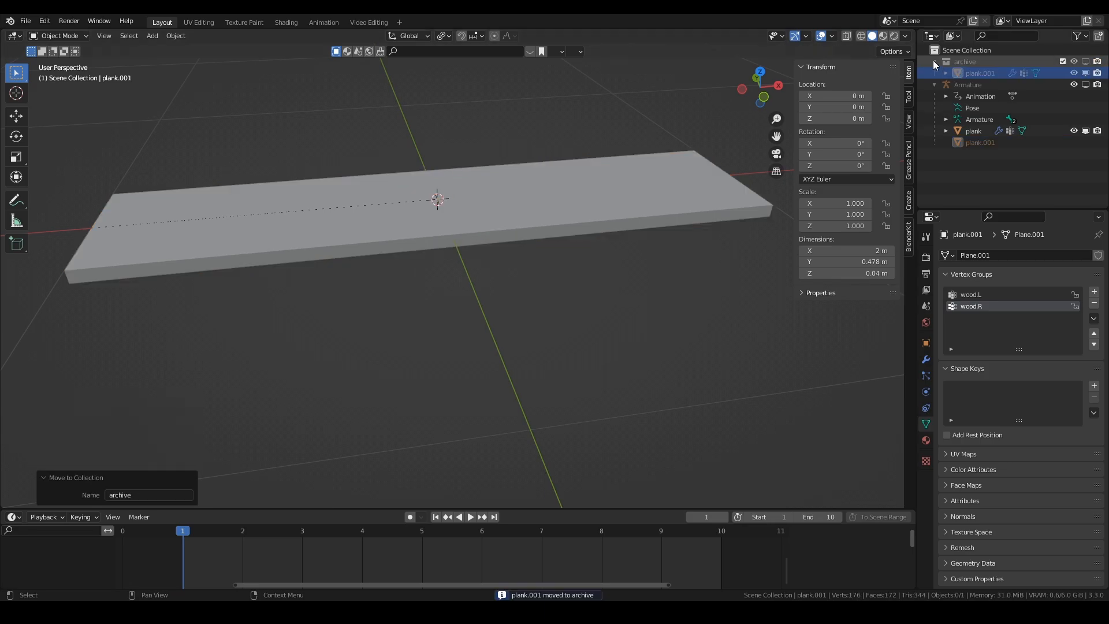
Step: Apply the original plank's Solidify modifier, then play the animation and scrub back to frame 1
left_click(699, 199)
left_click(926, 360)
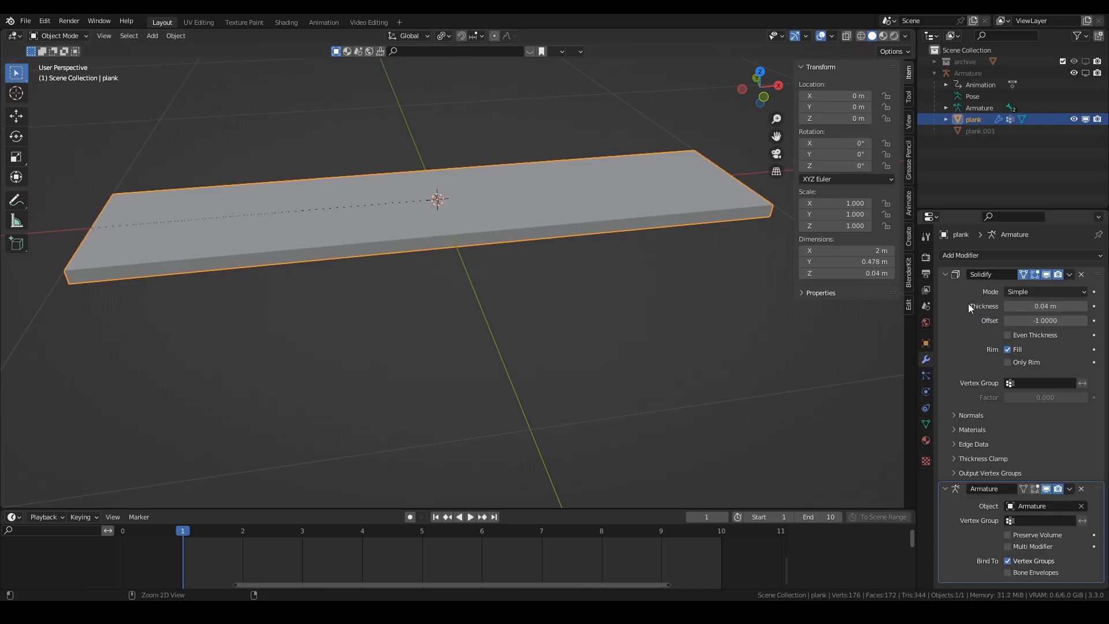
key("ctrl+a")
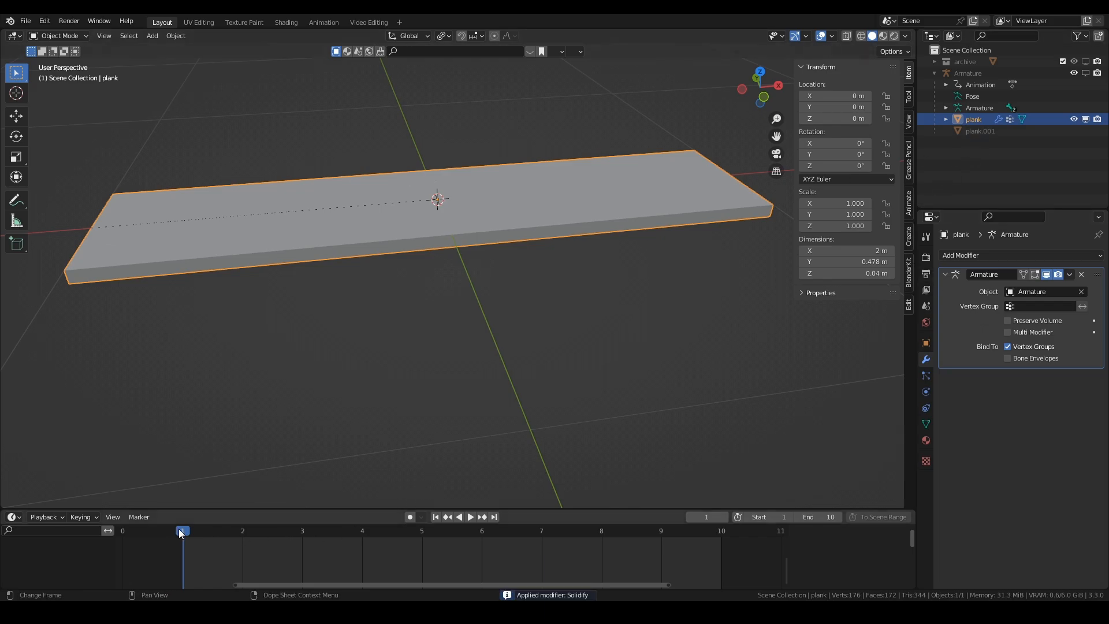
key("space")
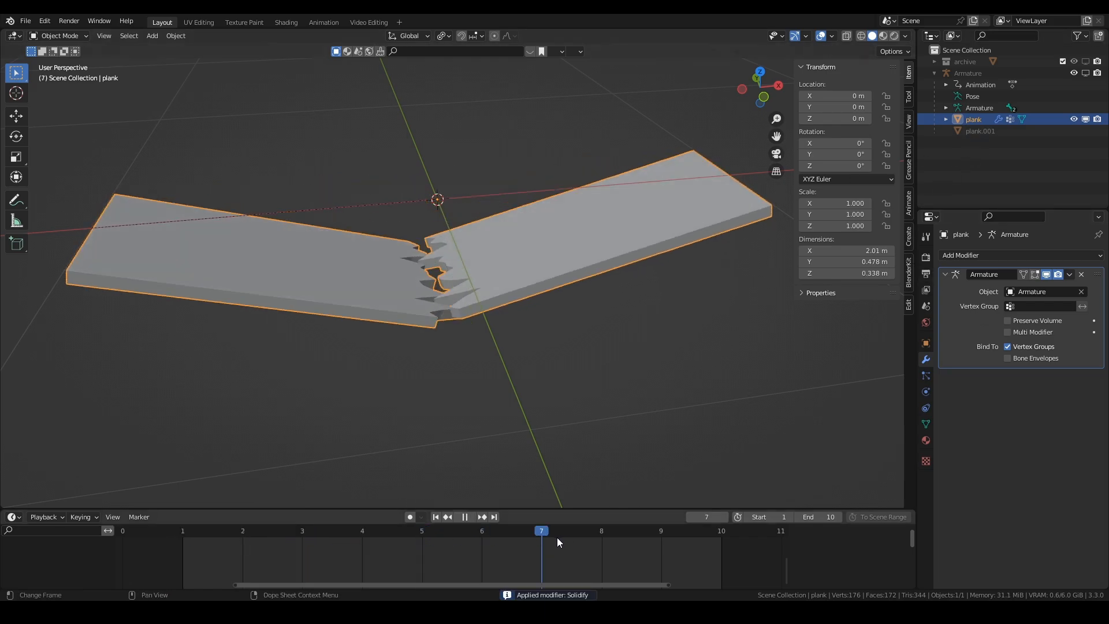
left_click_drag(556, 537, 197, 531)
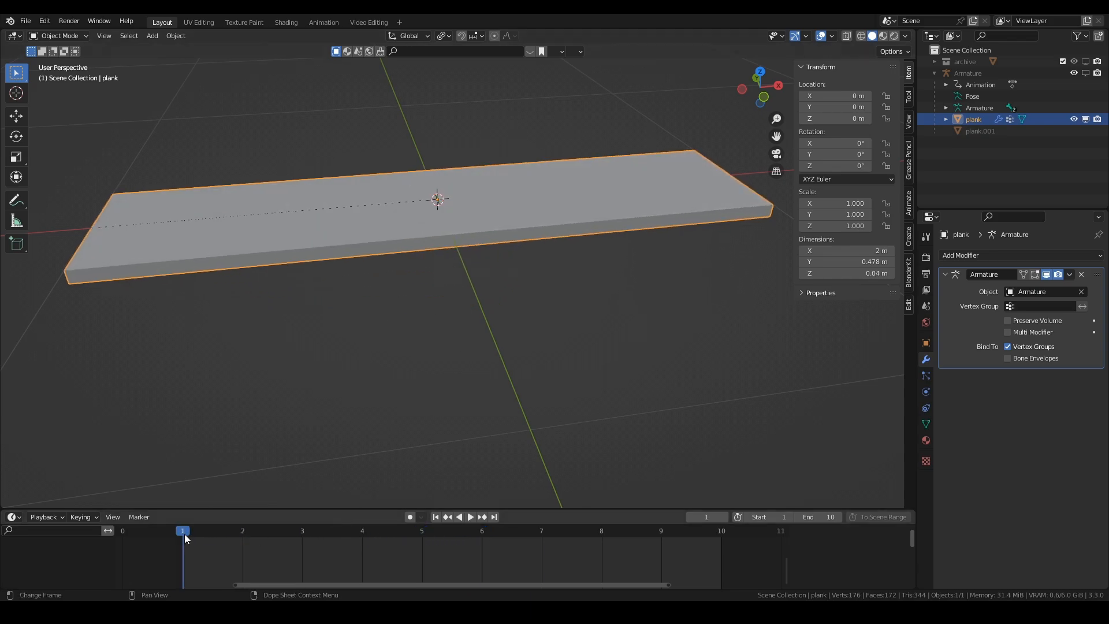
Step: In Edit Mode, add 7 centred loop cuts through the thickness of the plank's positive X half
key("Tab")
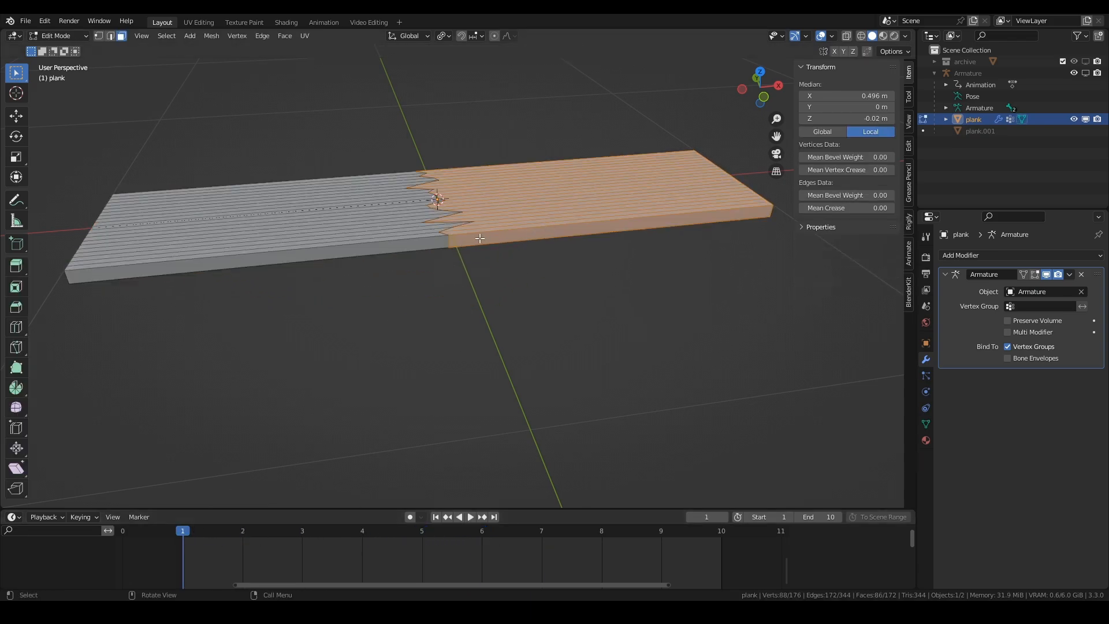
scroll(506, 239, "up", 3)
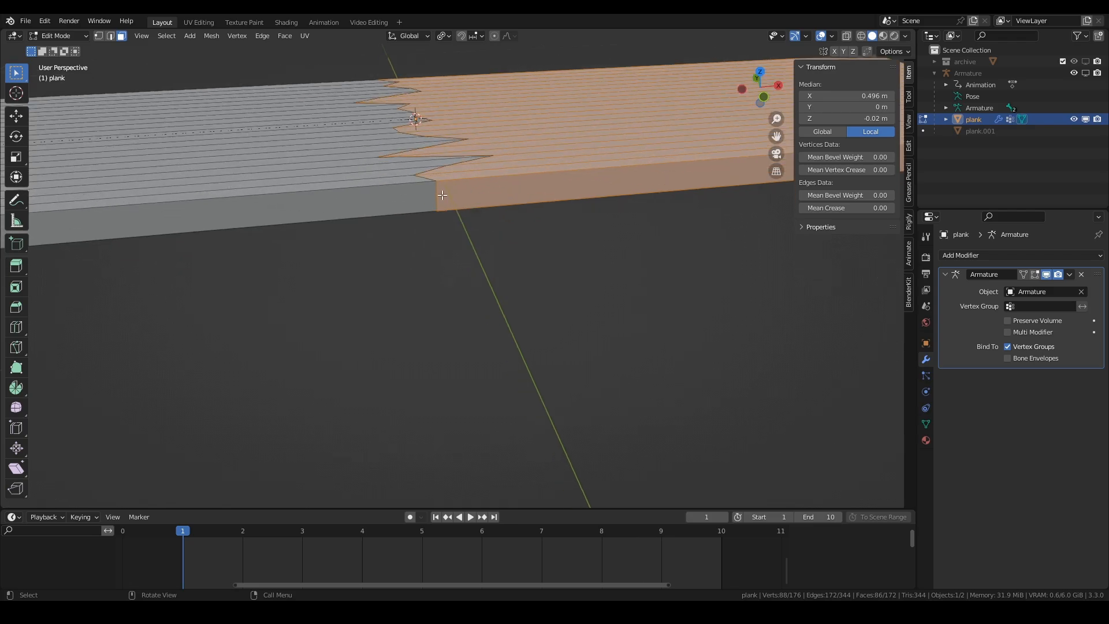
key("ctrl+r")
scroll(445, 195, "up", 6)
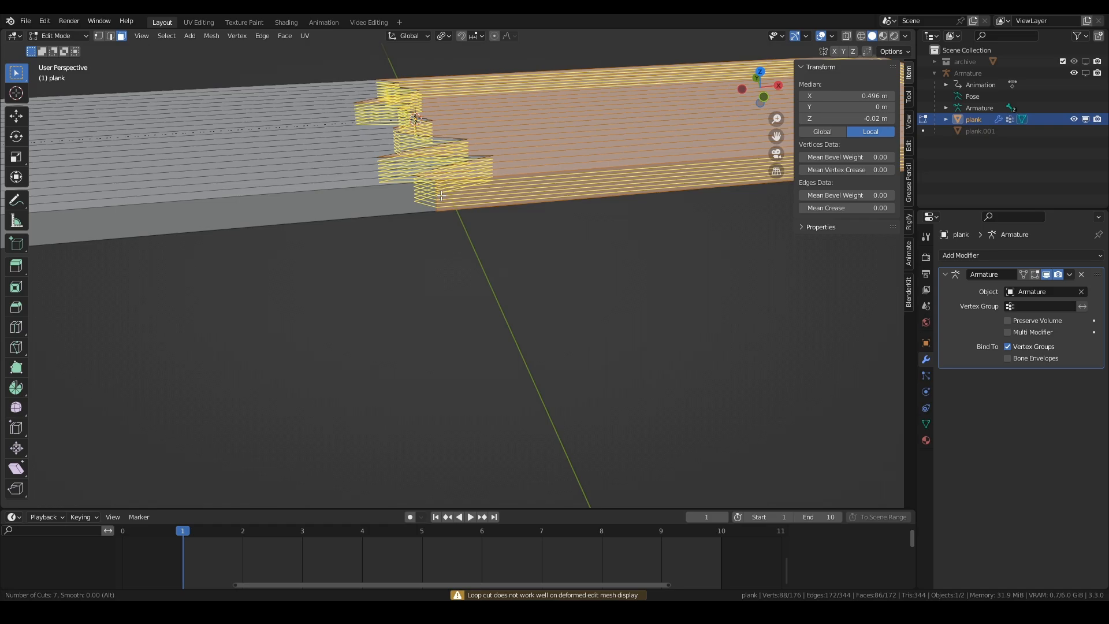
left_click(441, 196)
right_click(441, 196)
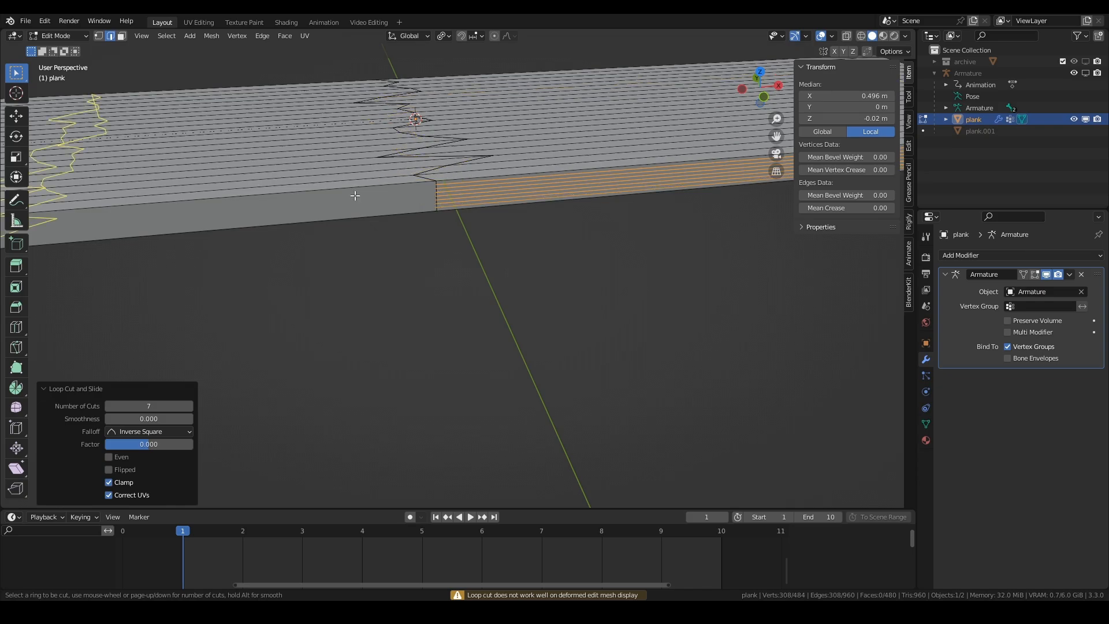
right_click(408, 194)
scroll(377, 225, "down", 5)
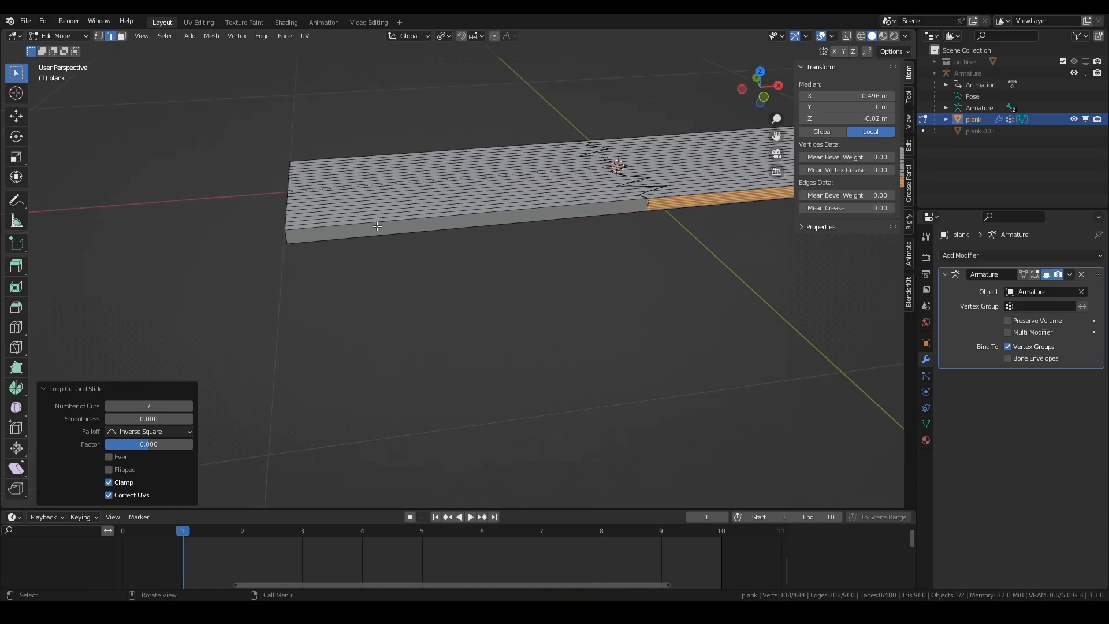
key("ctrl+r")
left_click(289, 235)
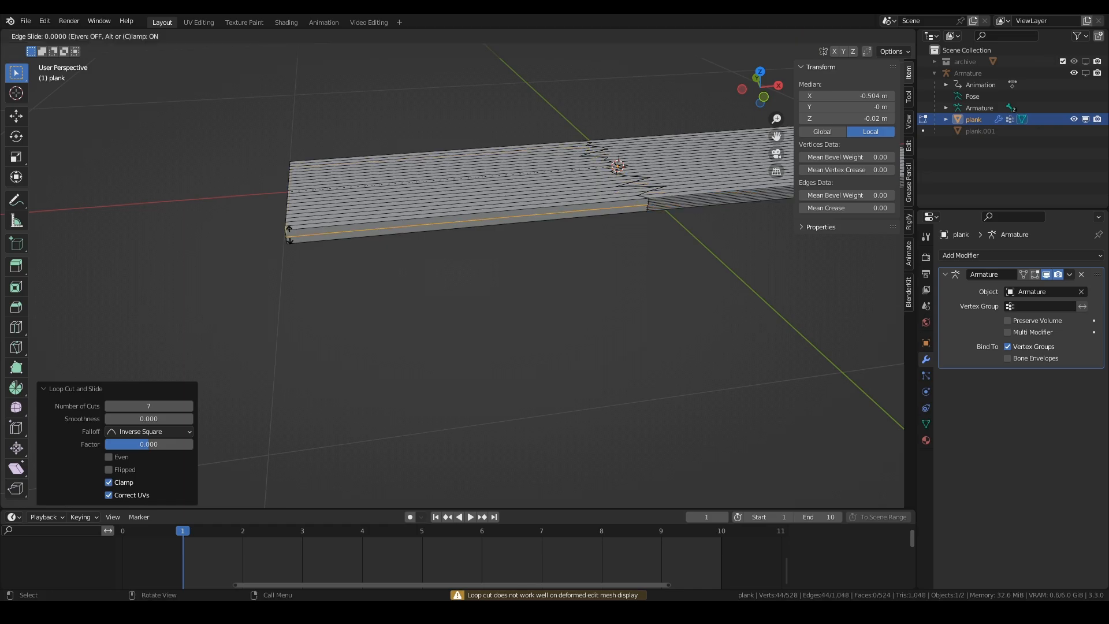
left_click(289, 236)
key("ctrl+z")
Step: Add 7 centred loop cuts through the thickness of the plank's negative X half
key("ctrl+r")
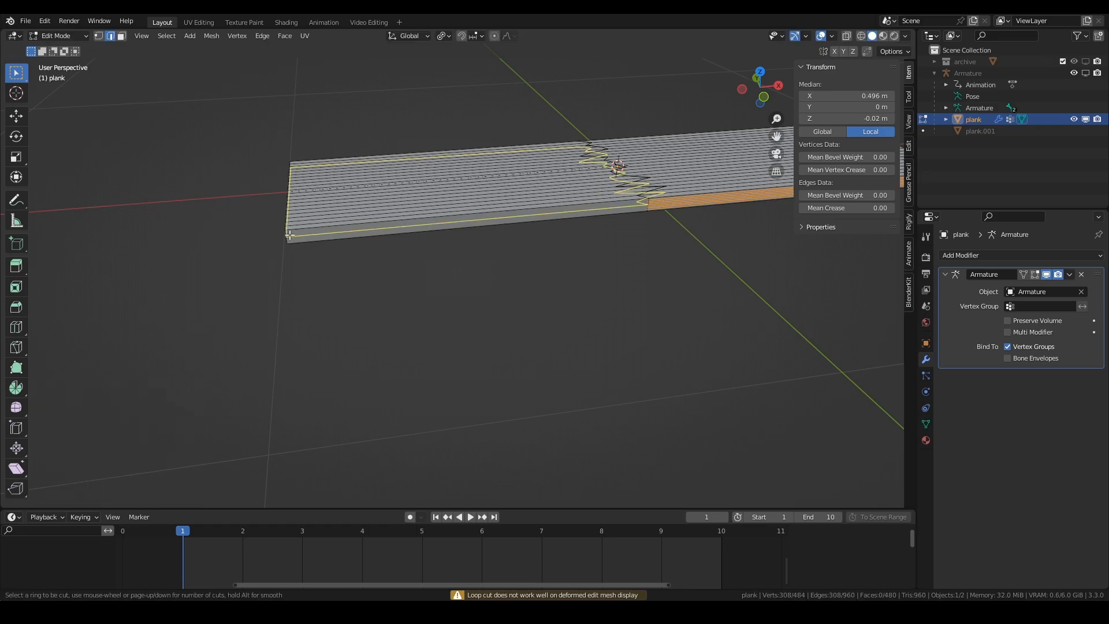
left_click(290, 235)
left_click(290, 235)
middle_click_drag(597, 235, 532, 241)
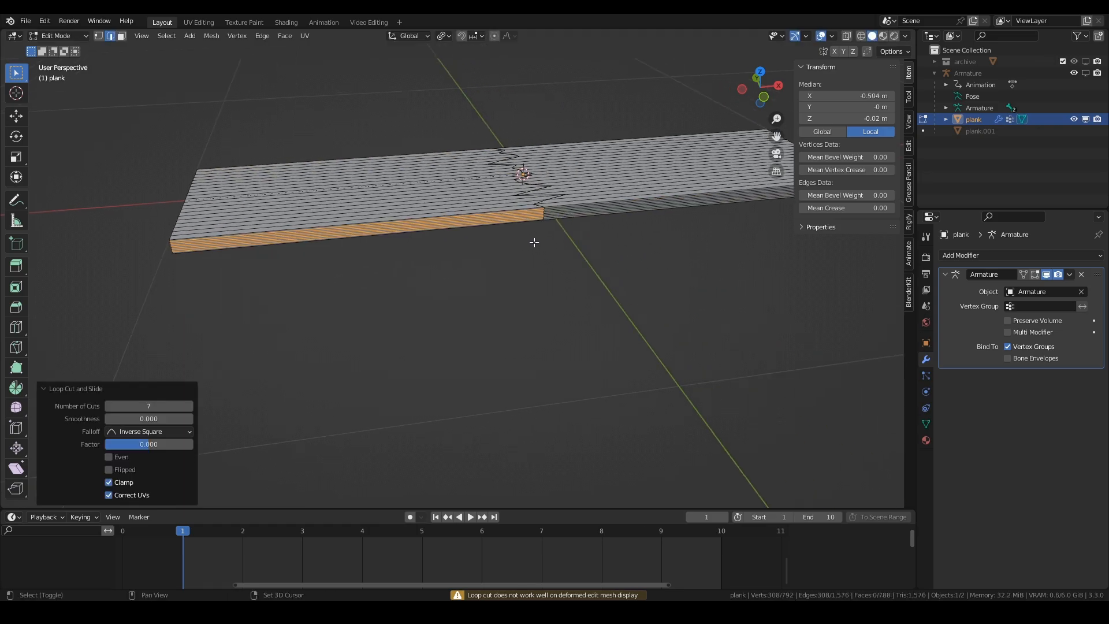
scroll(595, 213, "up", 3)
scroll(579, 200, "down", 1)
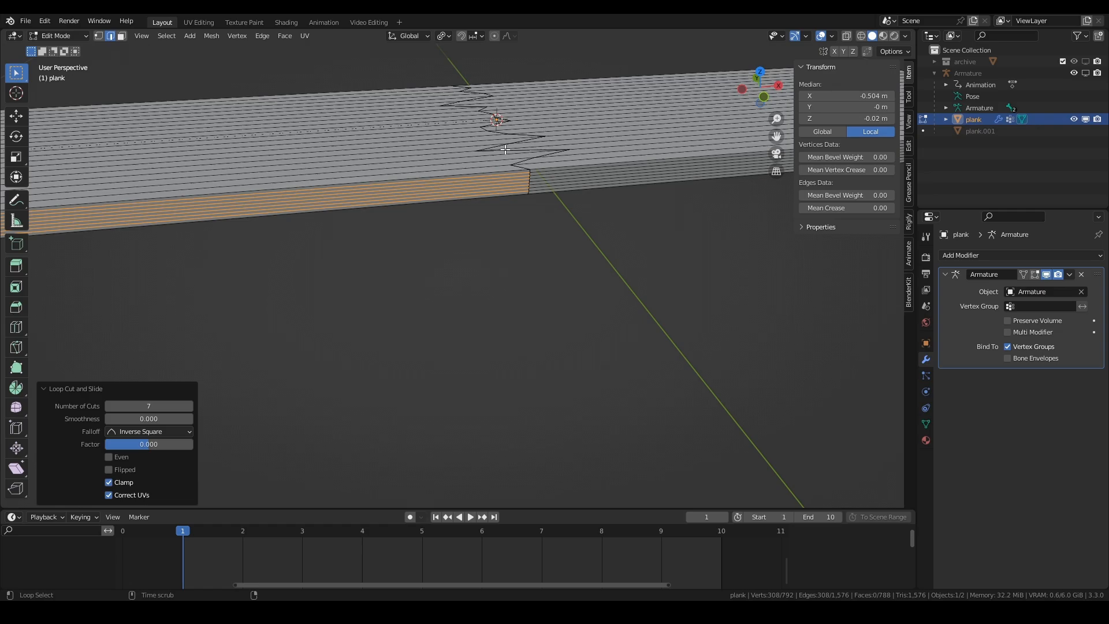
Step: Select all vertices along the central break through X-ray, hide the rest of the mesh and enable proportional editing
key("KP_7")
left_click(548, 128)
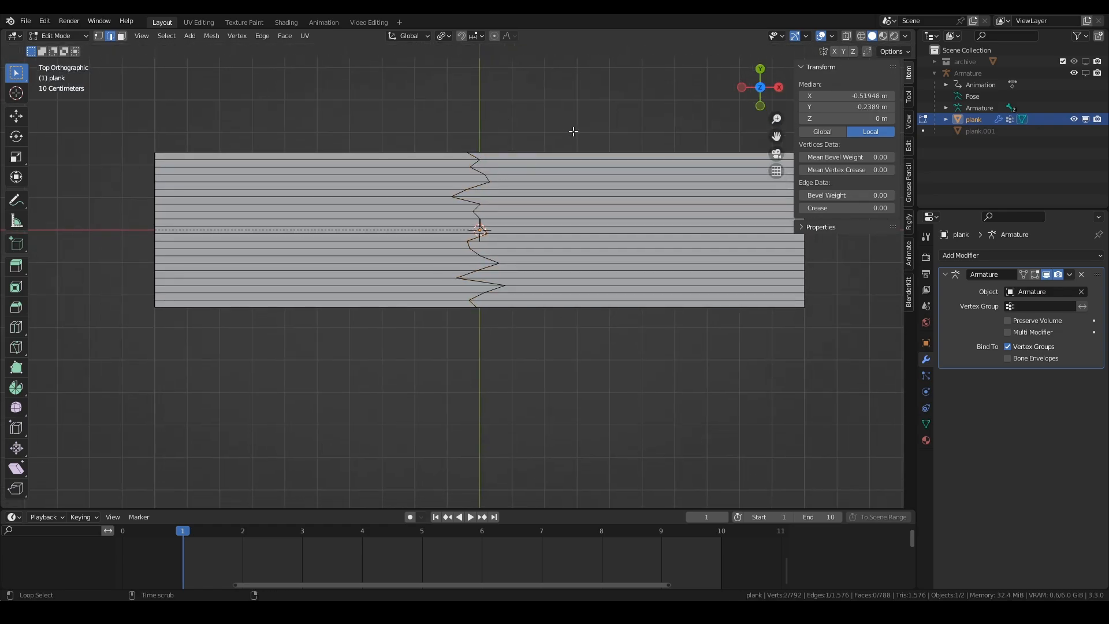
key("alt+z")
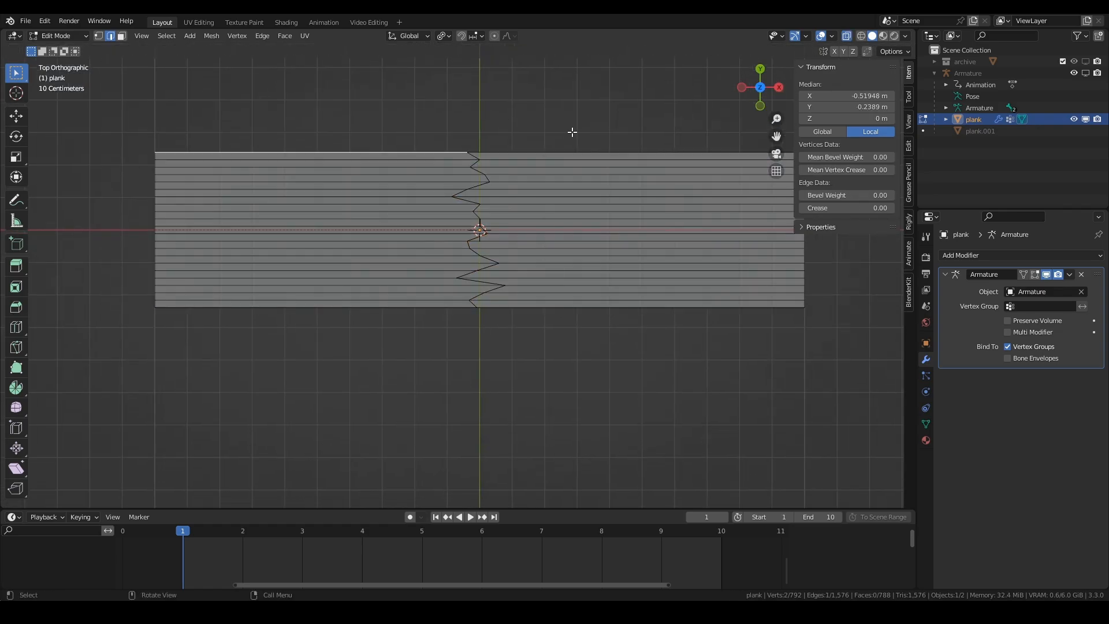
key("1")
left_click_drag(409, 110, 549, 362)
middle_click_drag(513, 300, 523, 245)
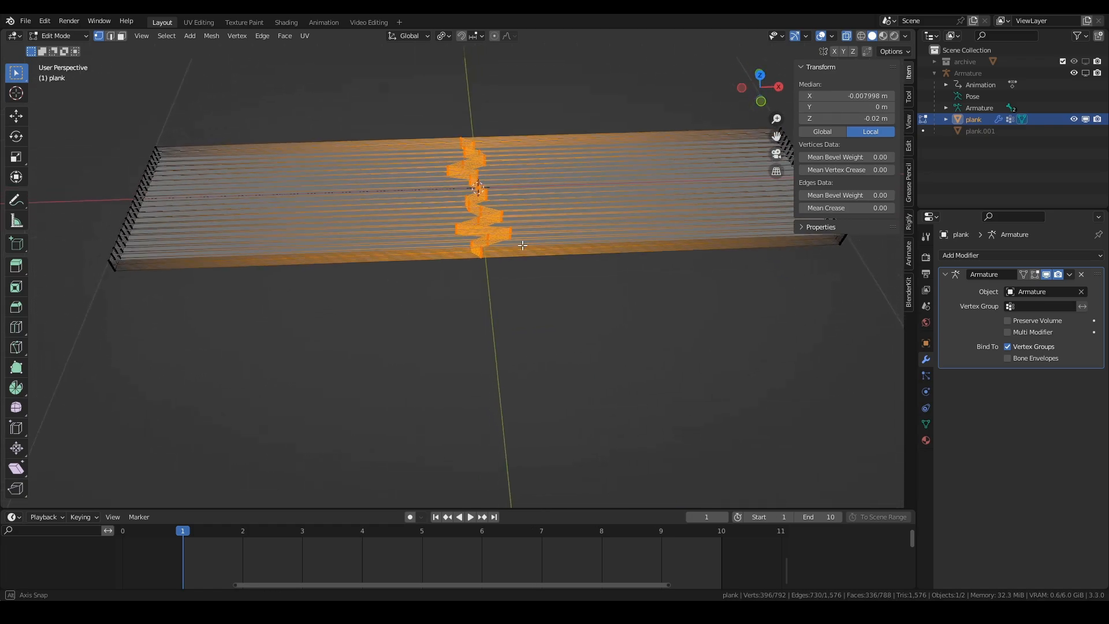
key("shift+h")
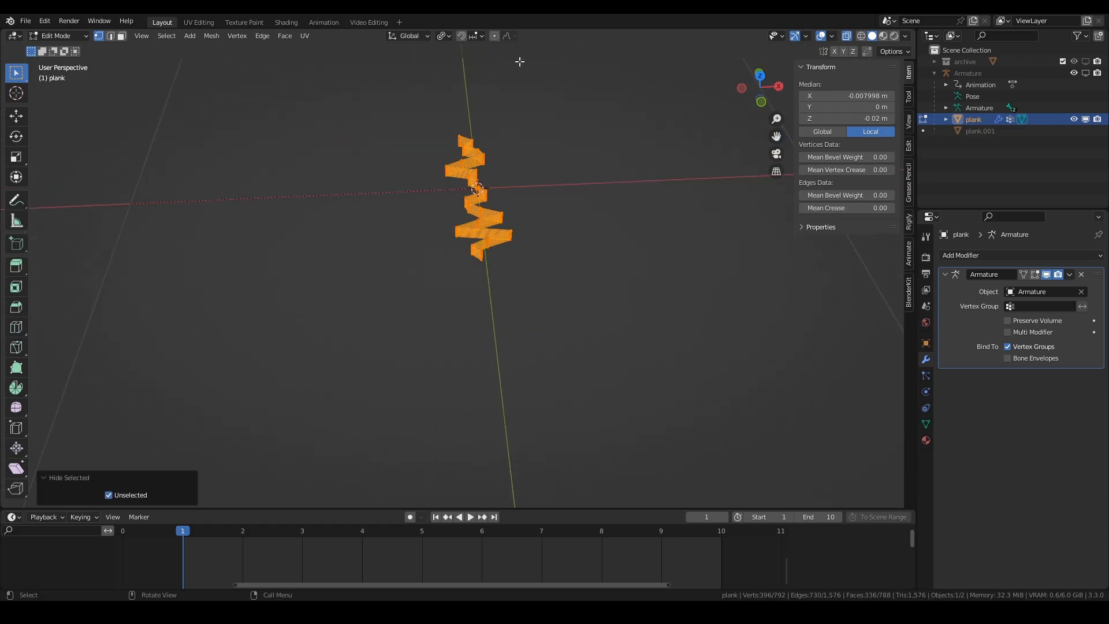
left_click(494, 35)
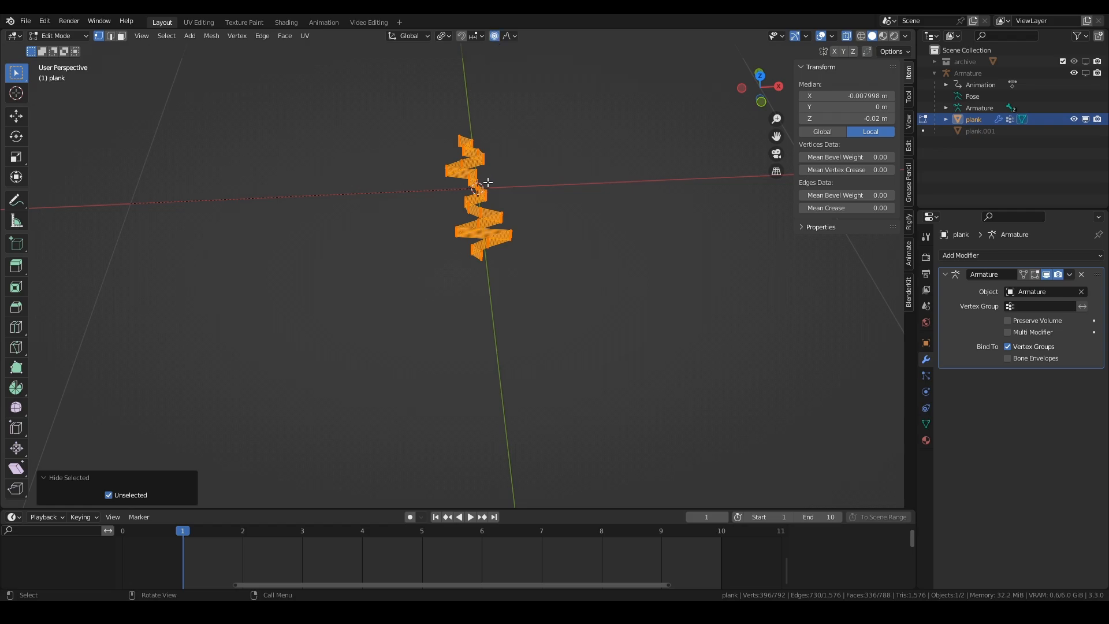
Step: Try moving a random vertex selection at ratio 0.325 about -0.043 m along X, with Random falloff and proportional size 0.513
left_click(528, 151)
left_click(167, 35)
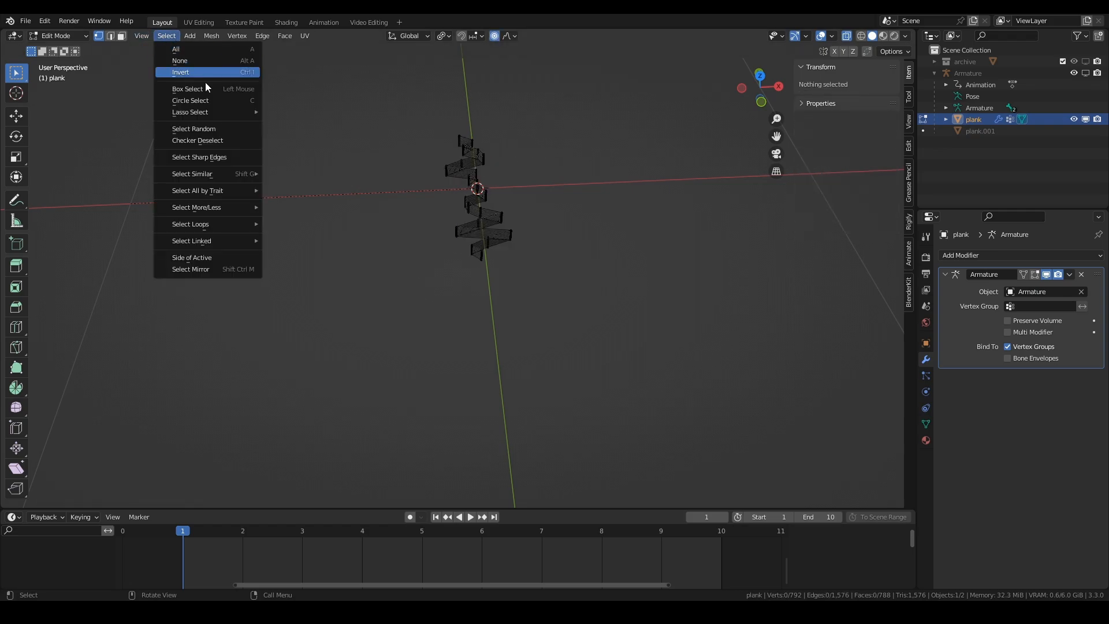
left_click(204, 122)
key("g")
key("x")
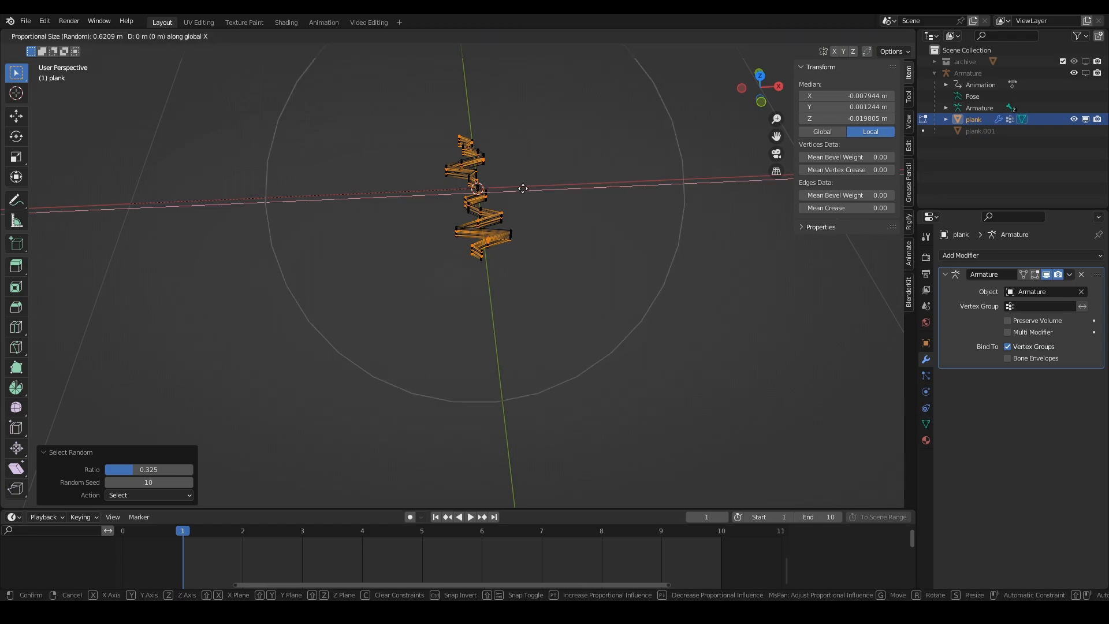
scroll(514, 188, "up", 2)
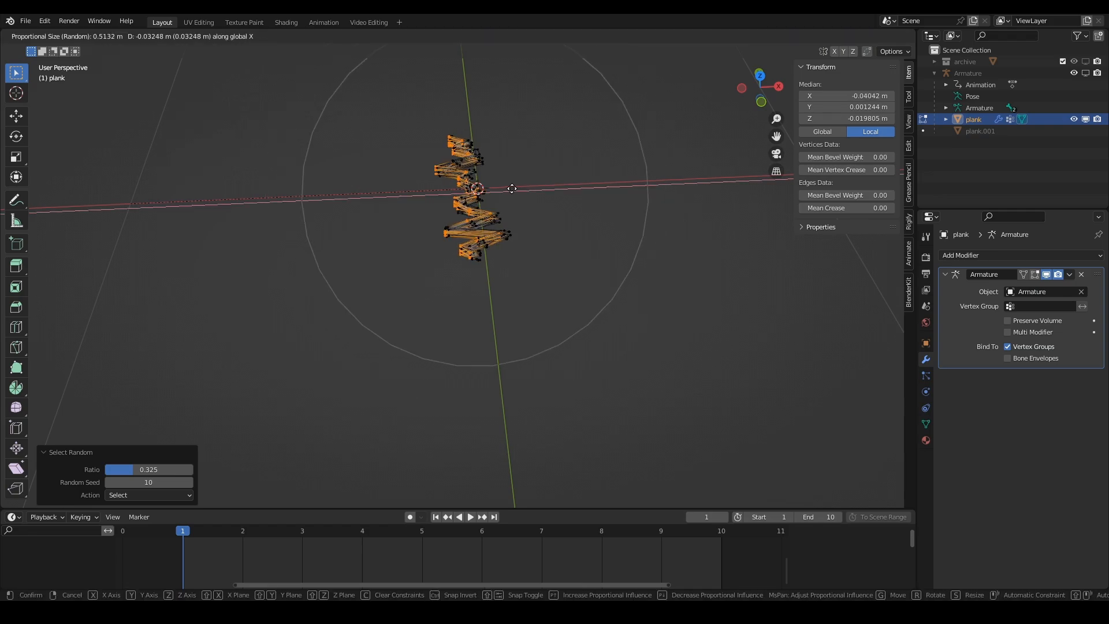
left_click(509, 189)
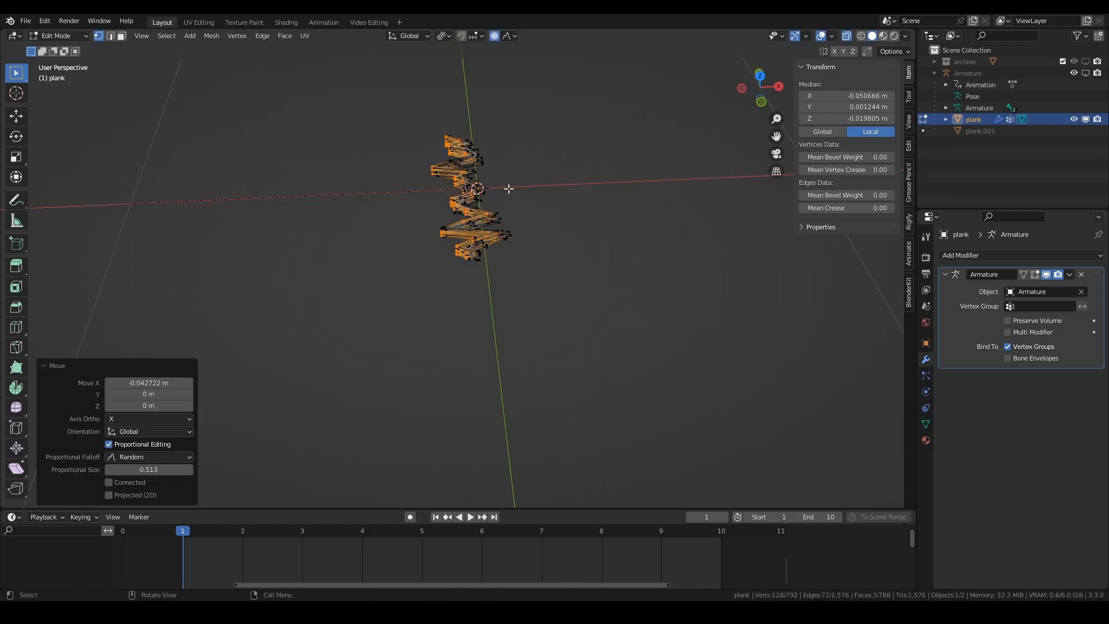
Step: Reveal the whole plank, inspect the break in Object Mode and undo the random vertex displacement
key("alt+h")
key("Tab")
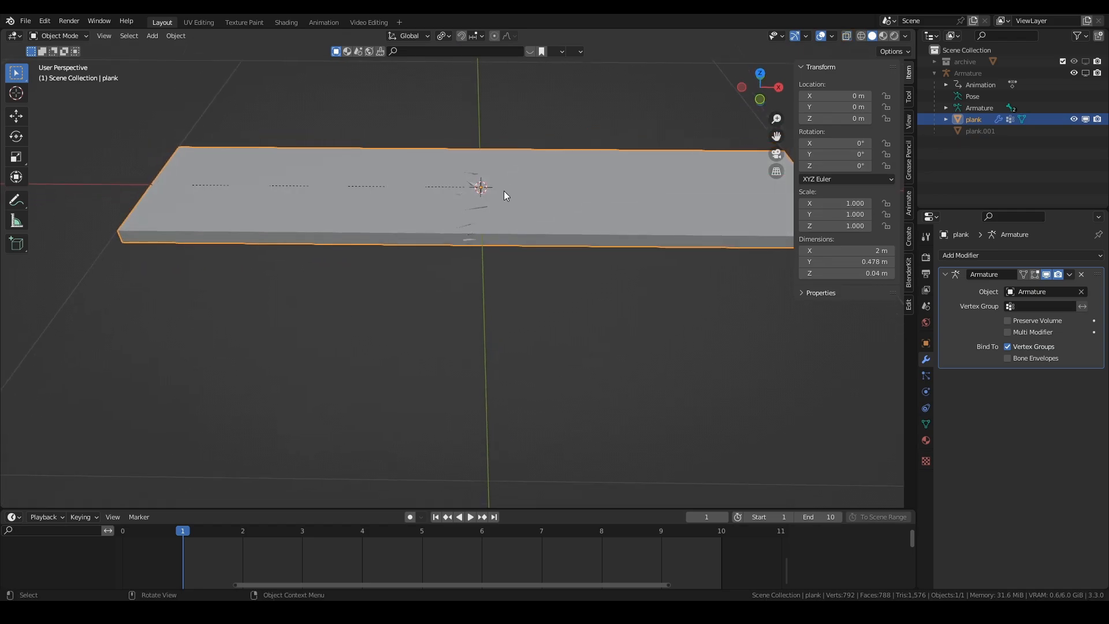
middle_click_drag(504, 191, 458, 263)
scroll(429, 204, "up", 3)
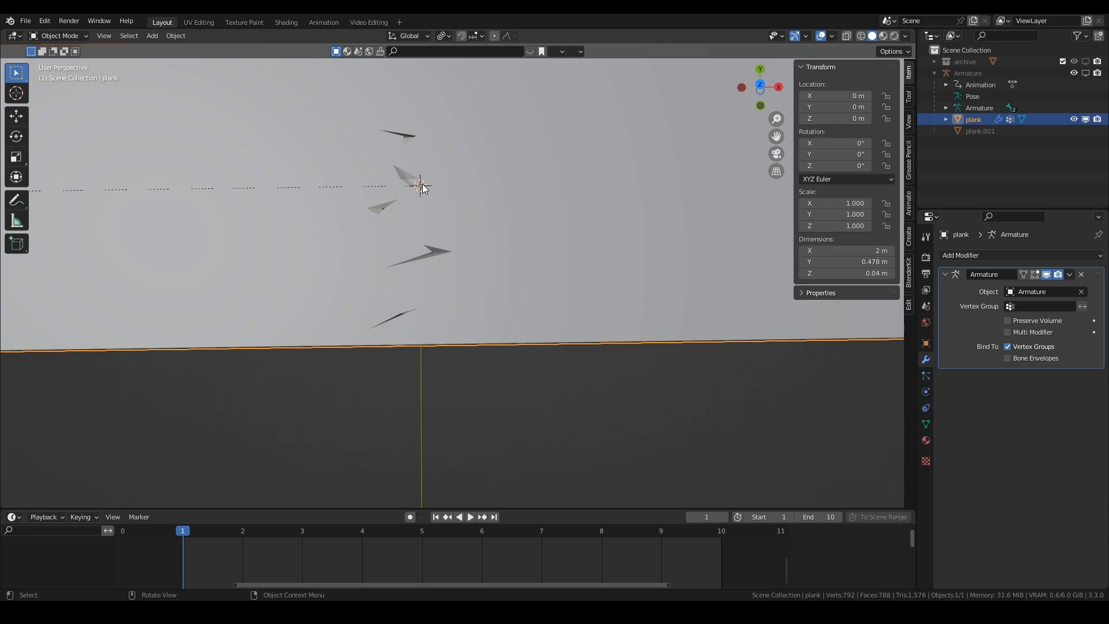
left_click(964, 255)
key("ctrl")
key("Tab")
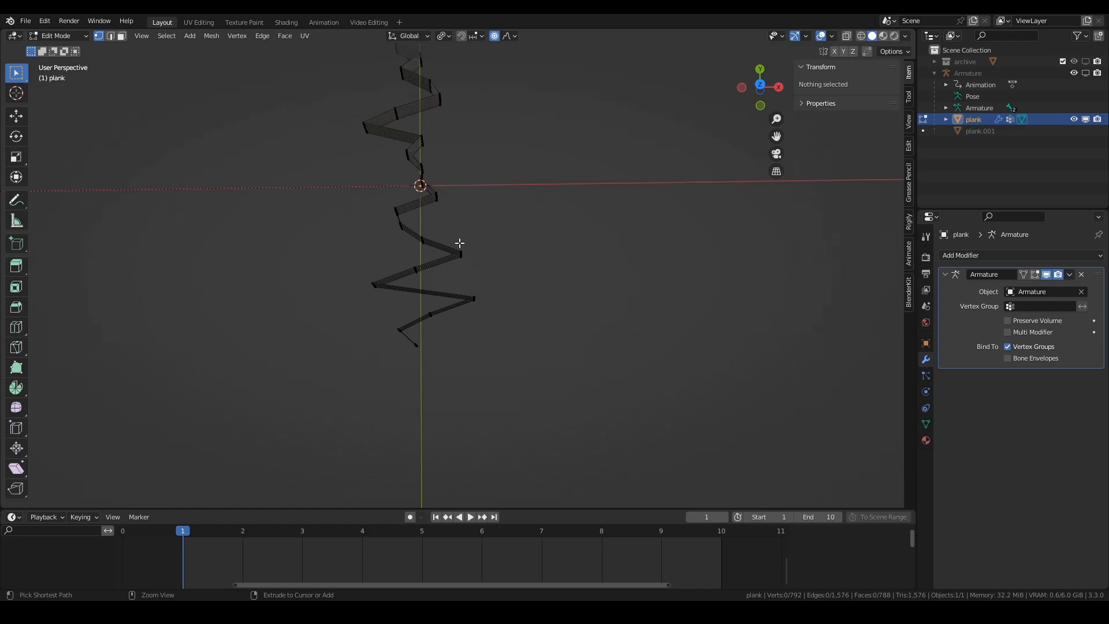
Step: Reveal the mesh, reselect the full-depth break vertices from the top view and hide the unselected geometry
key("a")
key("KP_Decimal")
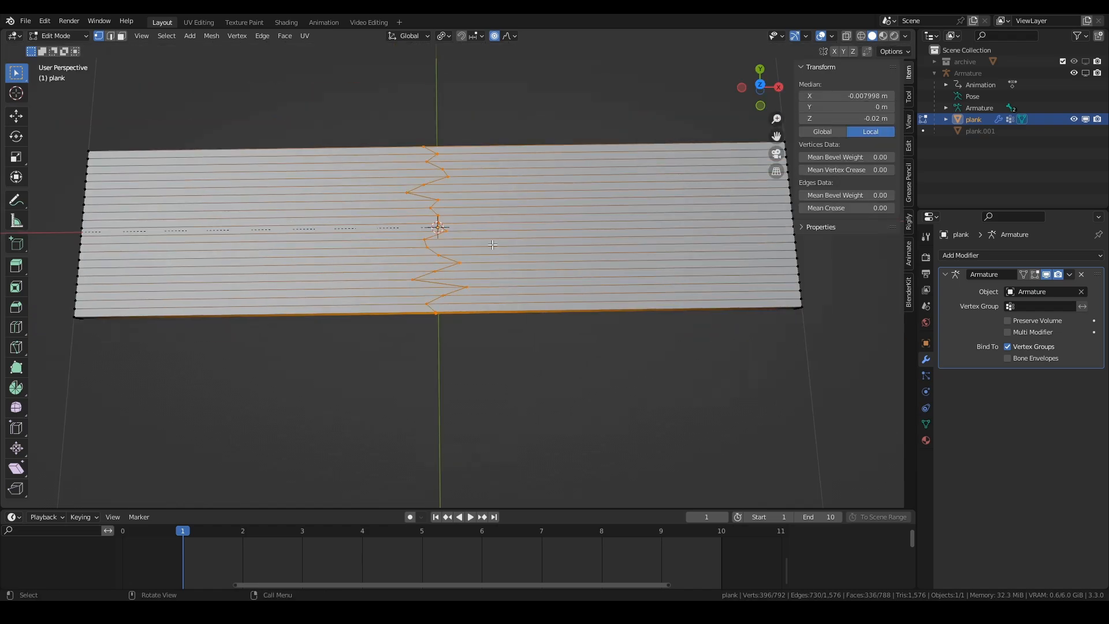
key("KP_7")
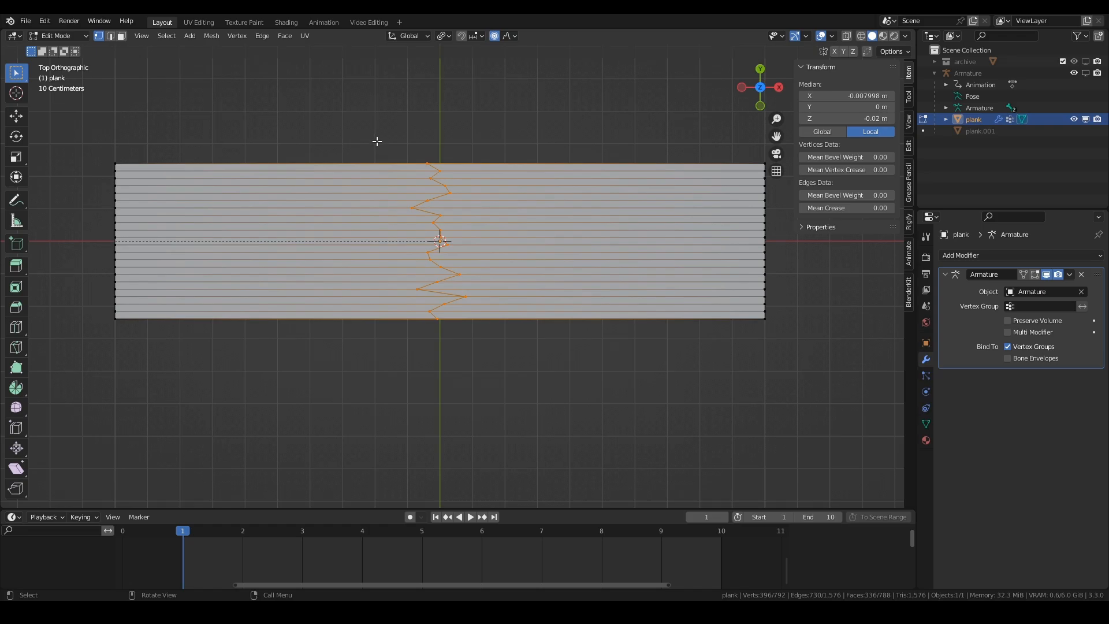
left_click_drag(377, 141, 496, 364)
key("alt+a")
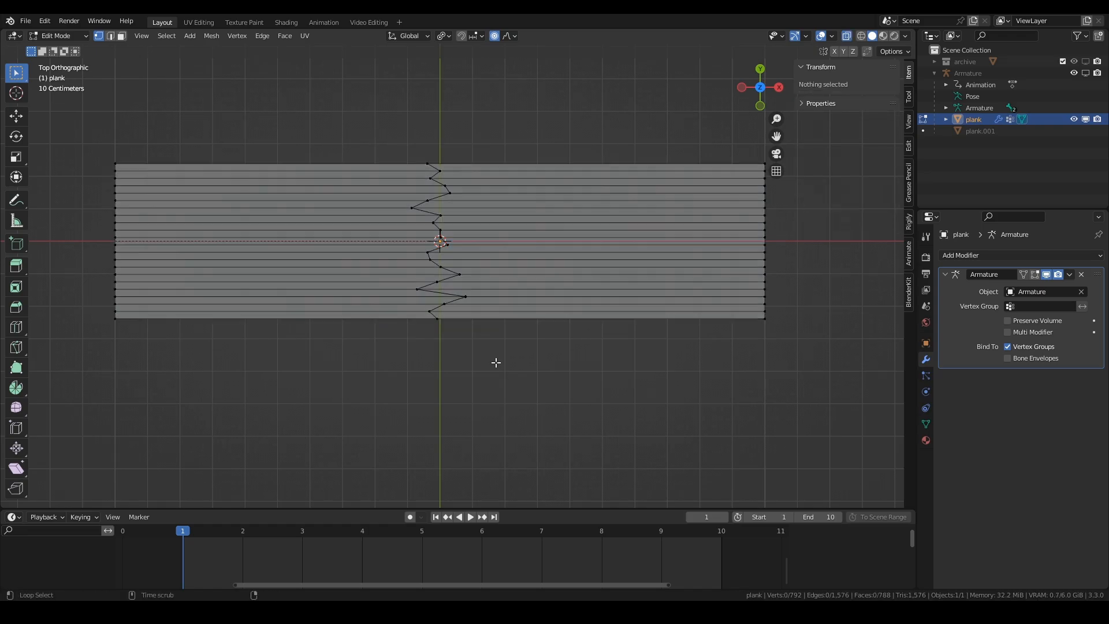
left_click_drag(362, 104, 494, 383)
middle_click_drag(494, 383, 500, 282)
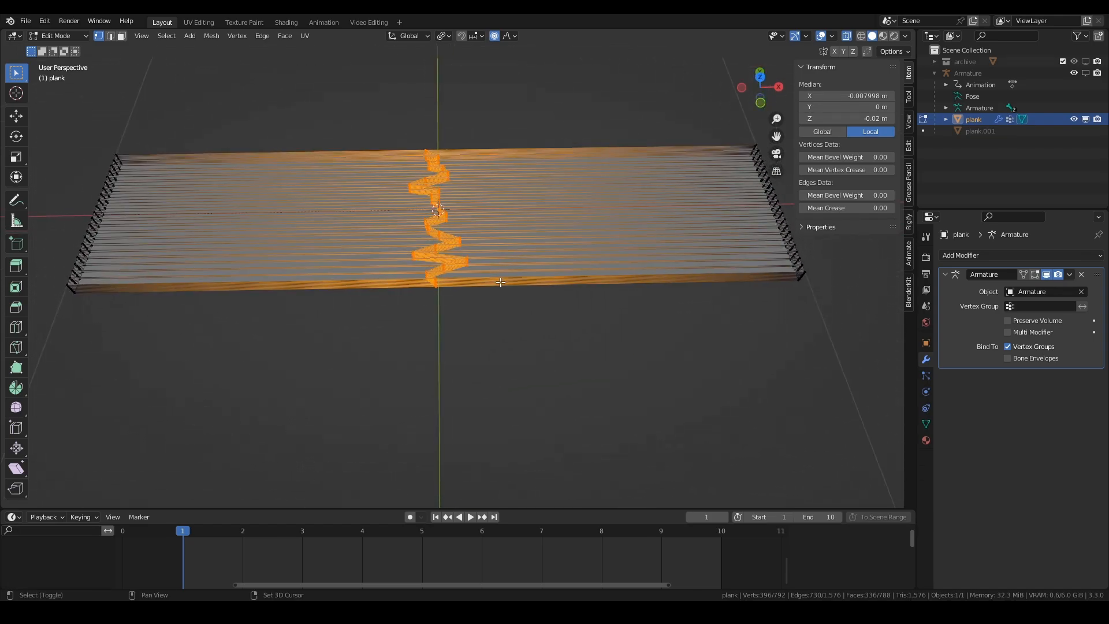
key("shift+h")
key("KP_3")
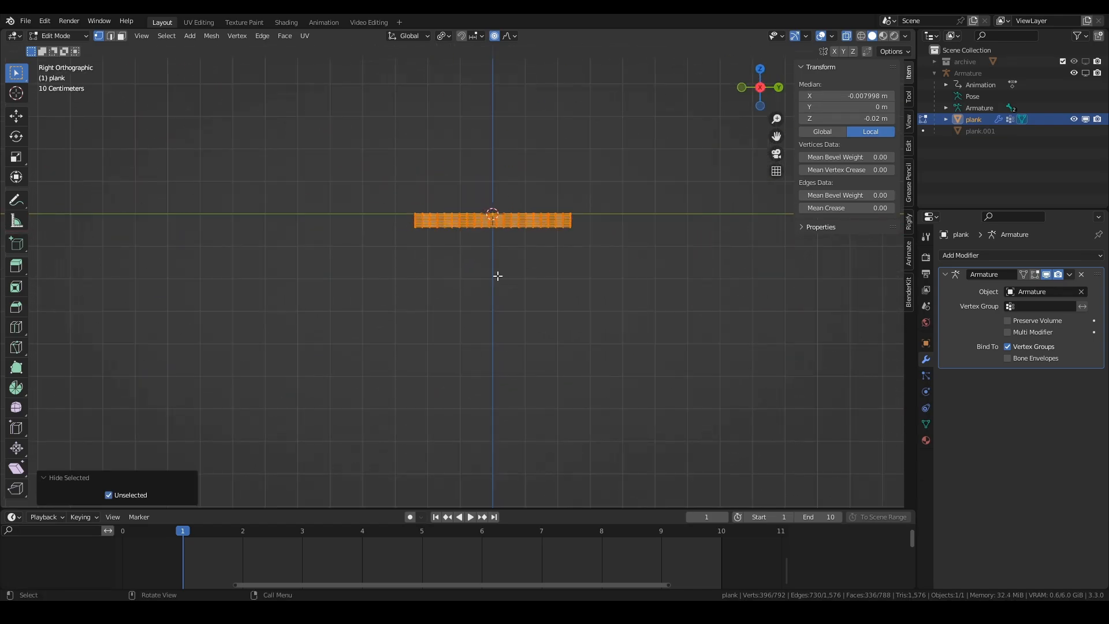
Step: Select the outer perimeter vertices of the break cross-section in the right side view and hide them
scroll(495, 270, "up", 4)
middle_click_drag(540, 215, 396, 265, "shift")
scroll(358, 253, "up", 1)
middle_click_drag(286, 233, 345, 266, "shift")
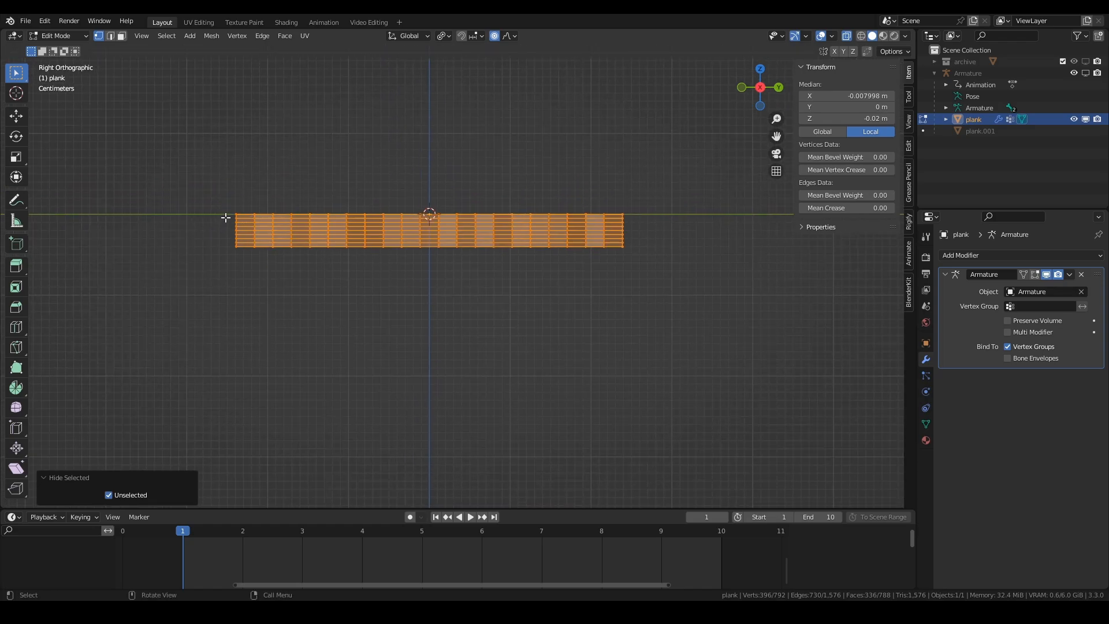
left_click(226, 217)
left_click_drag(223, 207, 636, 261)
left_click_drag(194, 195, 645, 263, "shift")
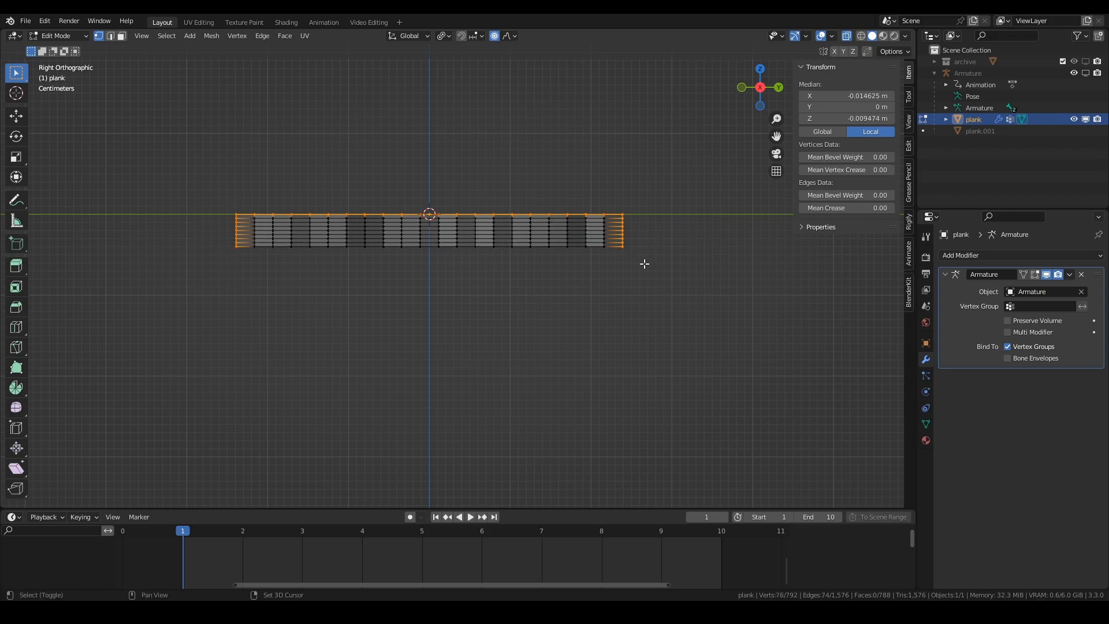
left_click_drag(232, 246, 664, 287, "shift")
left_click(559, 269)
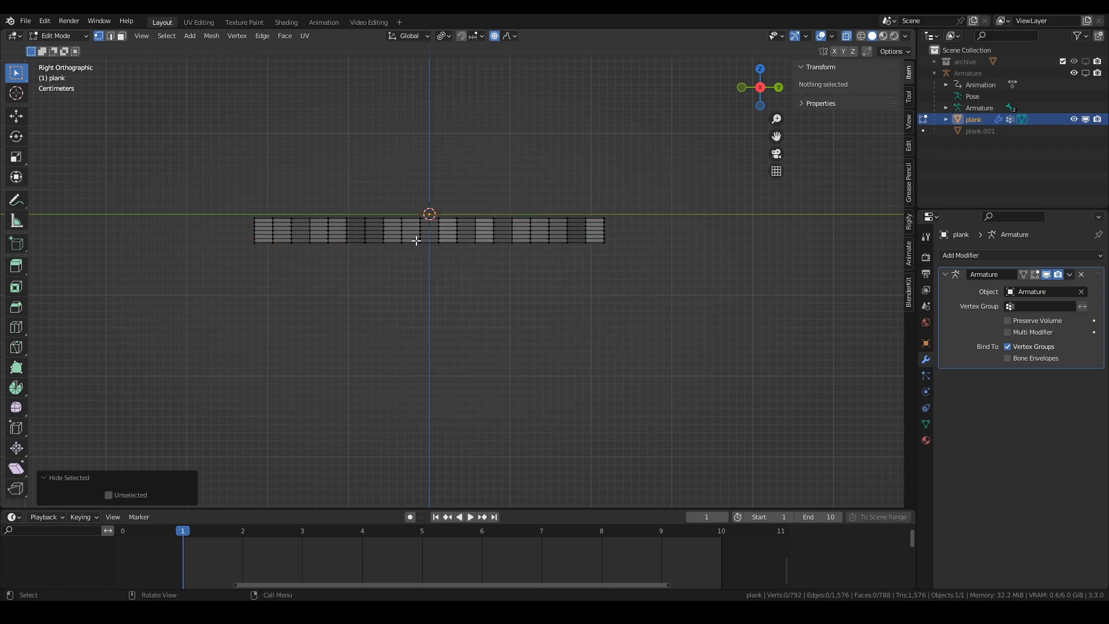
Step: Select all remaining interior break vertices, assign them to a new vertex group and clear the selection
mouse_move(416, 241)
middle_mouse_down()
mouse_move(443, 285)
mouse_move(402, 228)
middle_mouse_up()
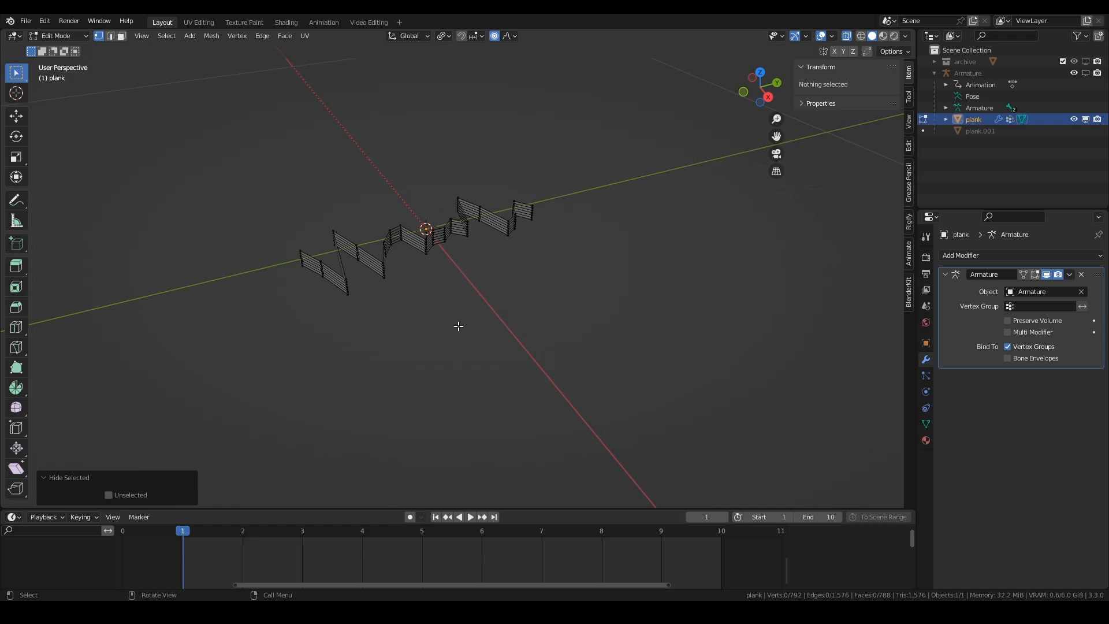
key("a")
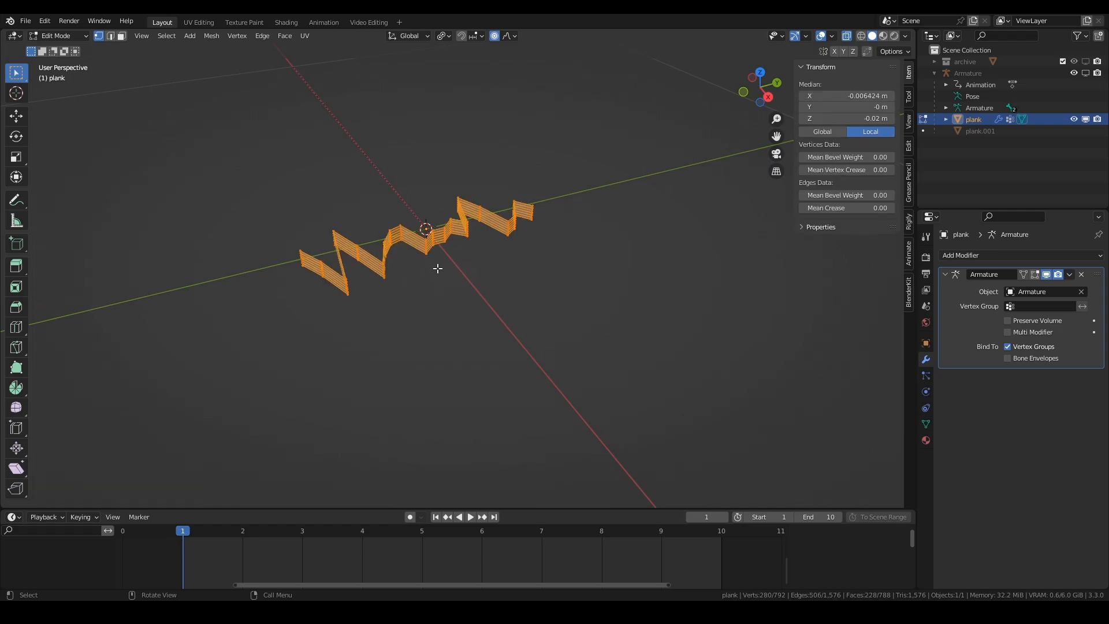
left_click(926, 424)
left_click(1094, 292)
left_click(962, 364)
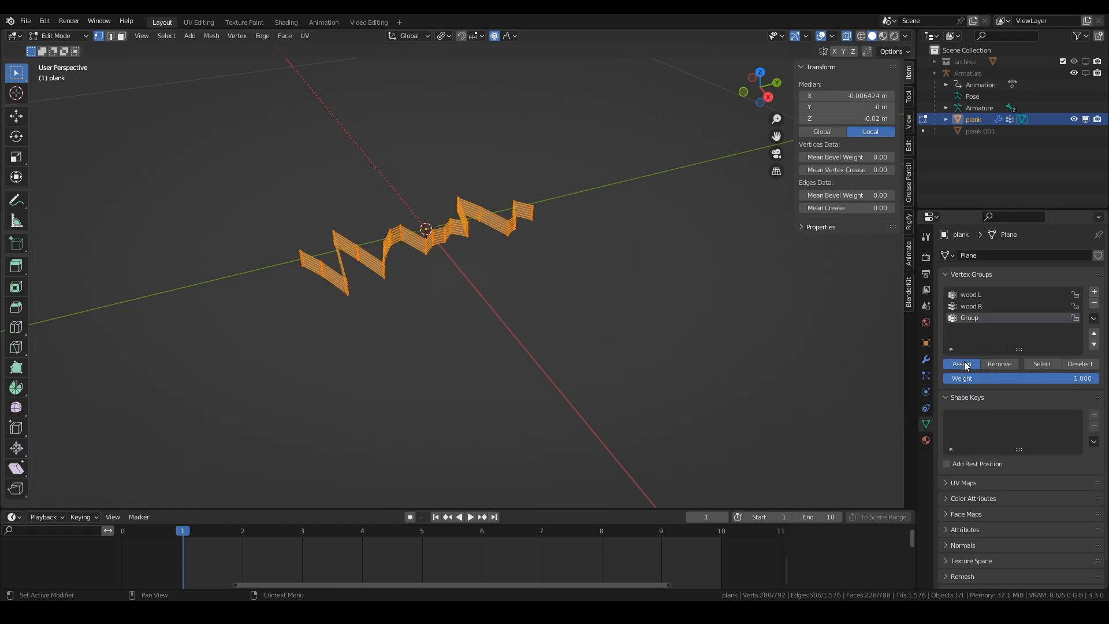
key("alt+a")
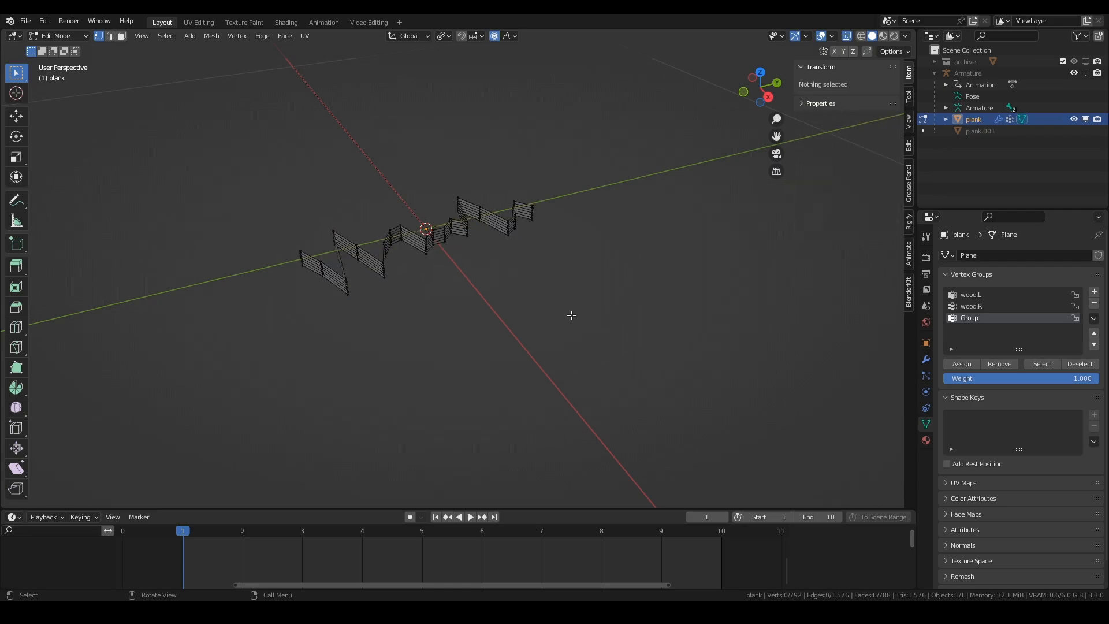
Step: Reveal the whole plank, select only the new group's vertices, hide the unselected geometry and view the break from above
key("alt+h")
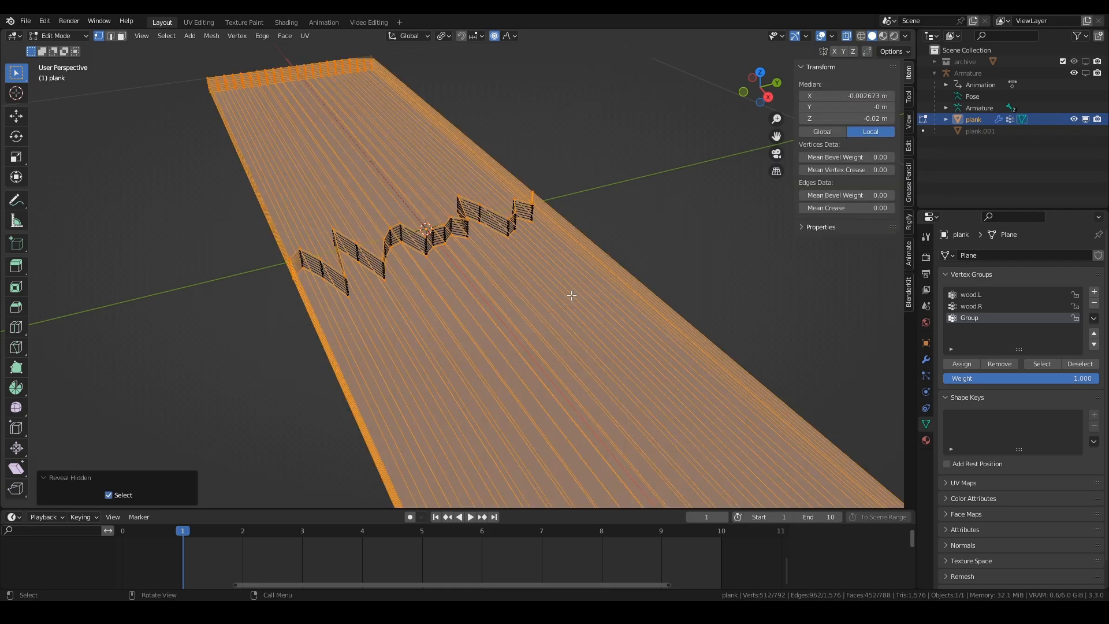
left_click(614, 206)
left_click(1044, 364)
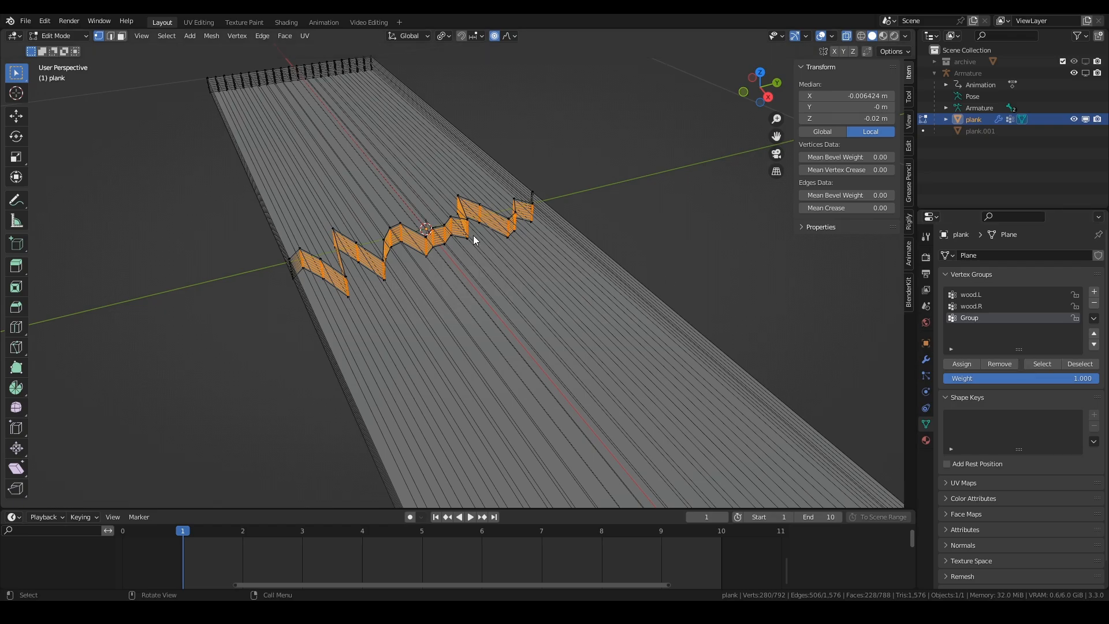
middle_click_drag(473, 235, 393, 254)
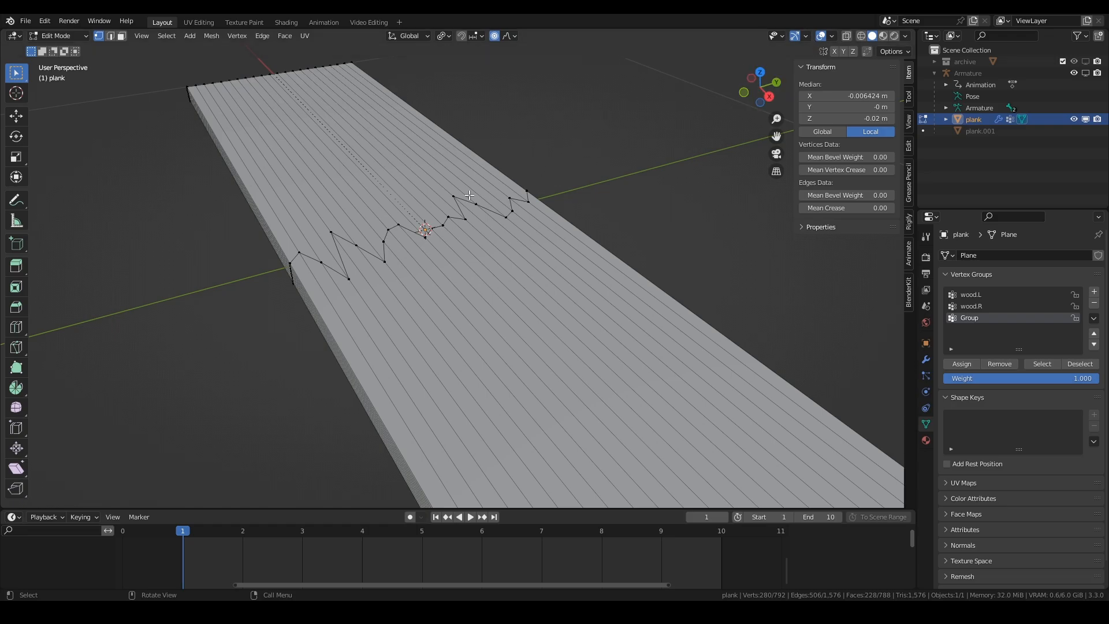
key("shift+h")
key("KP_7")
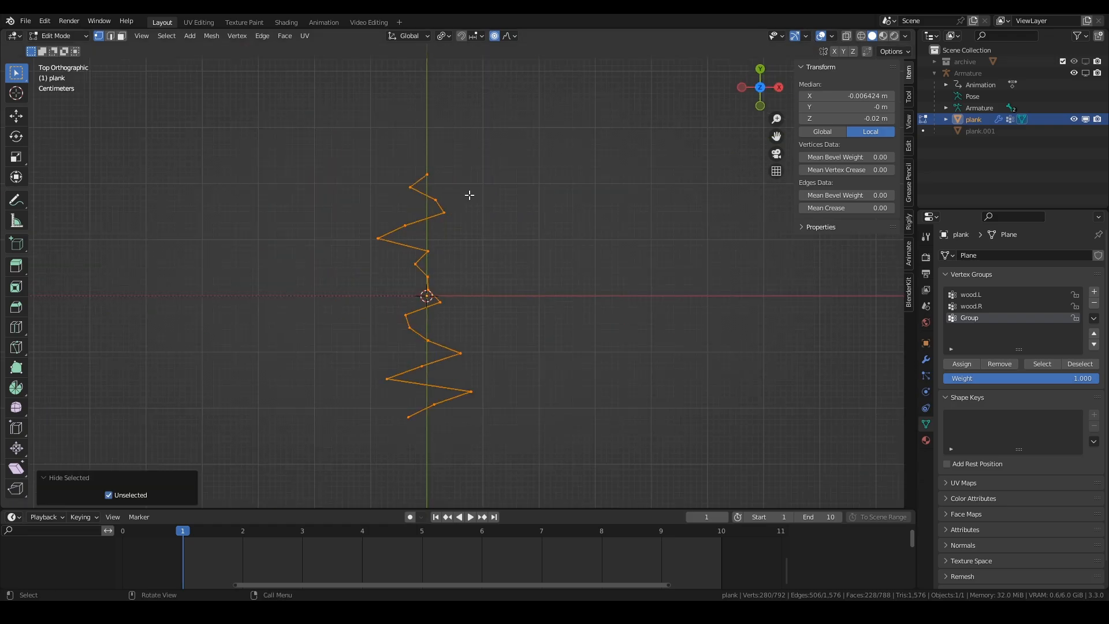
Step: Move a random vertex selection (ratio 0.325, seed 11) about 0.034 m along X with Random falloff and proportional size 0.424
left_click(518, 194)
left_click(165, 35)
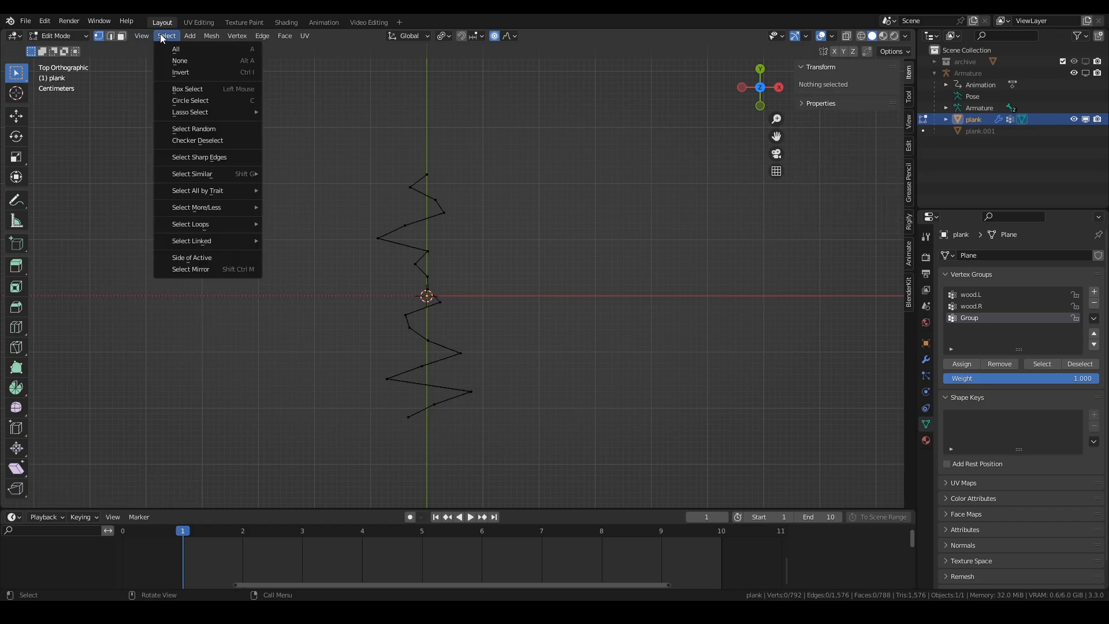
left_click(194, 128)
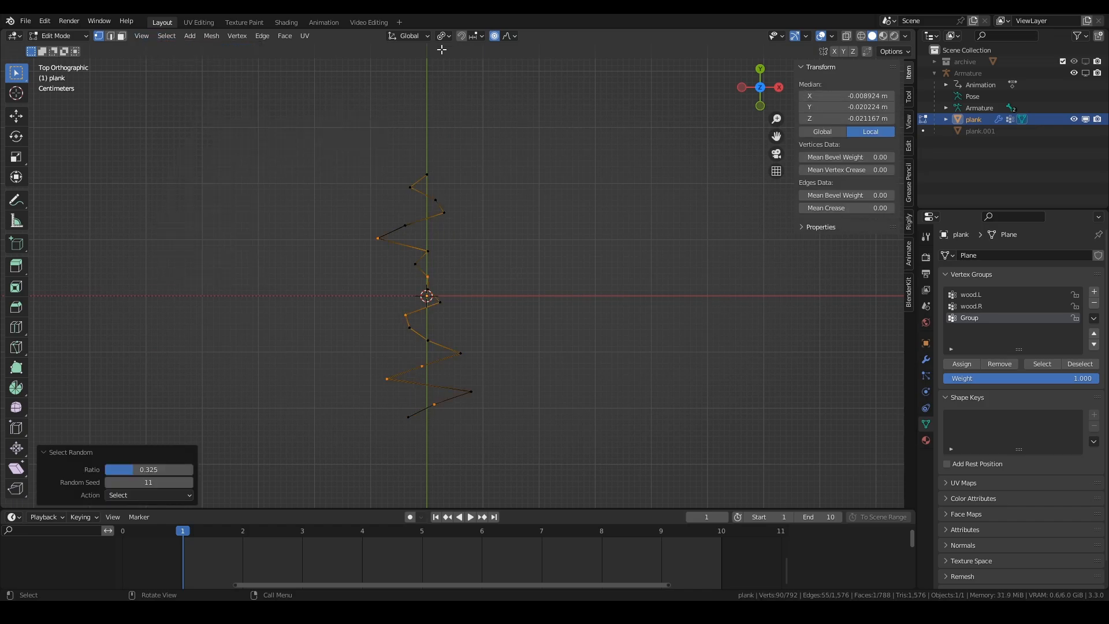
key("g")
key("x")
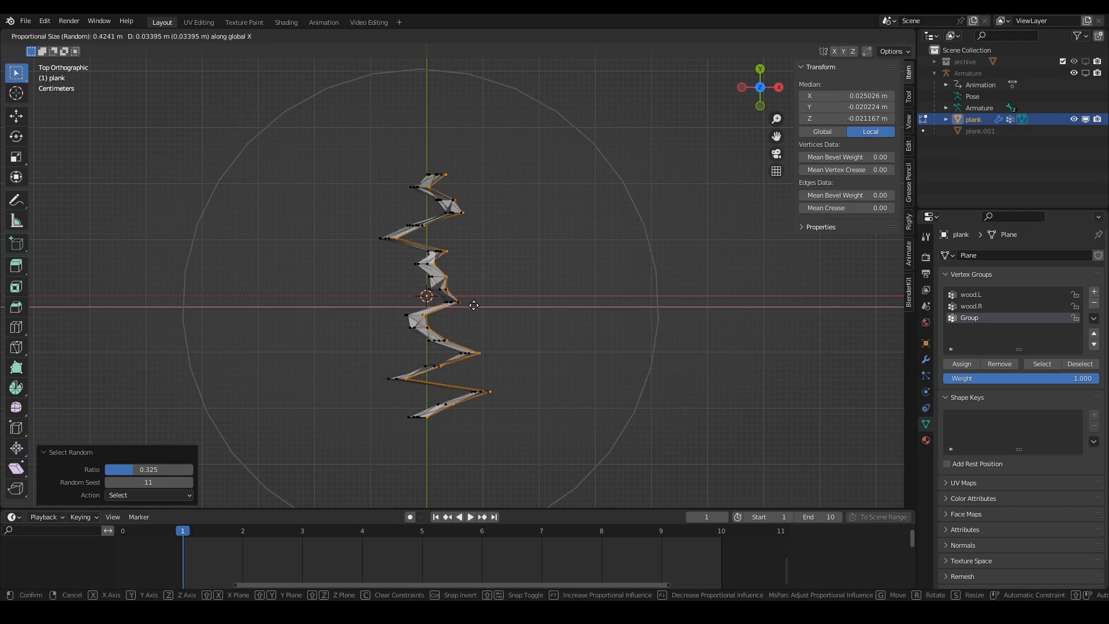
left_click(475, 305)
left_click(364, 223)
Step: Move another random vertex selection, with seed 13, about -0.034 m along X using Random proportional falloff
left_click(166, 36)
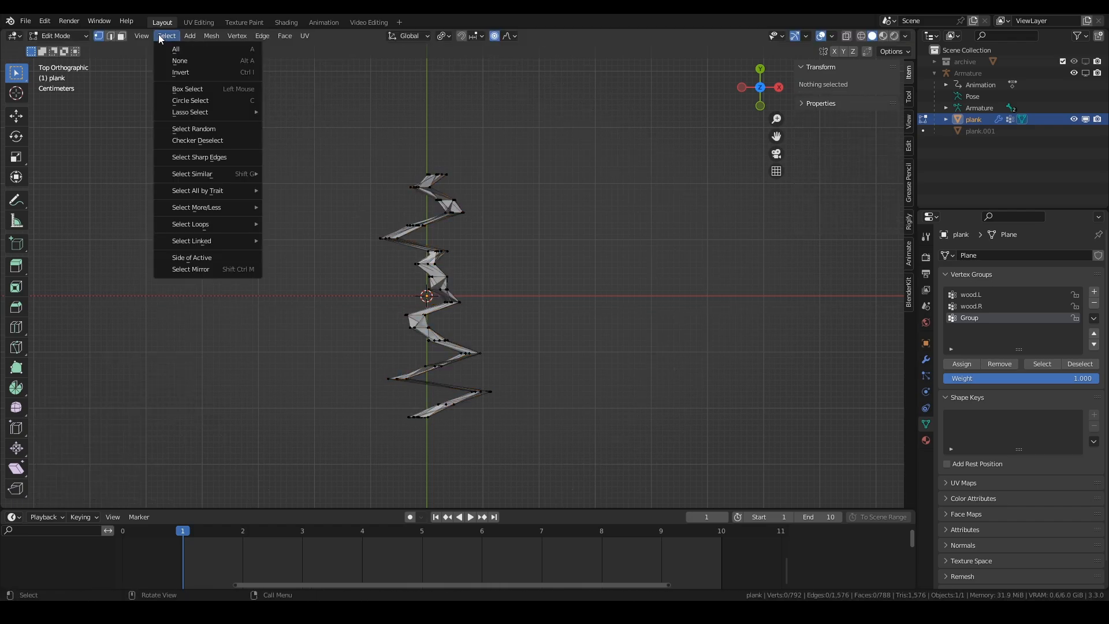
left_click(202, 130)
left_click(189, 483)
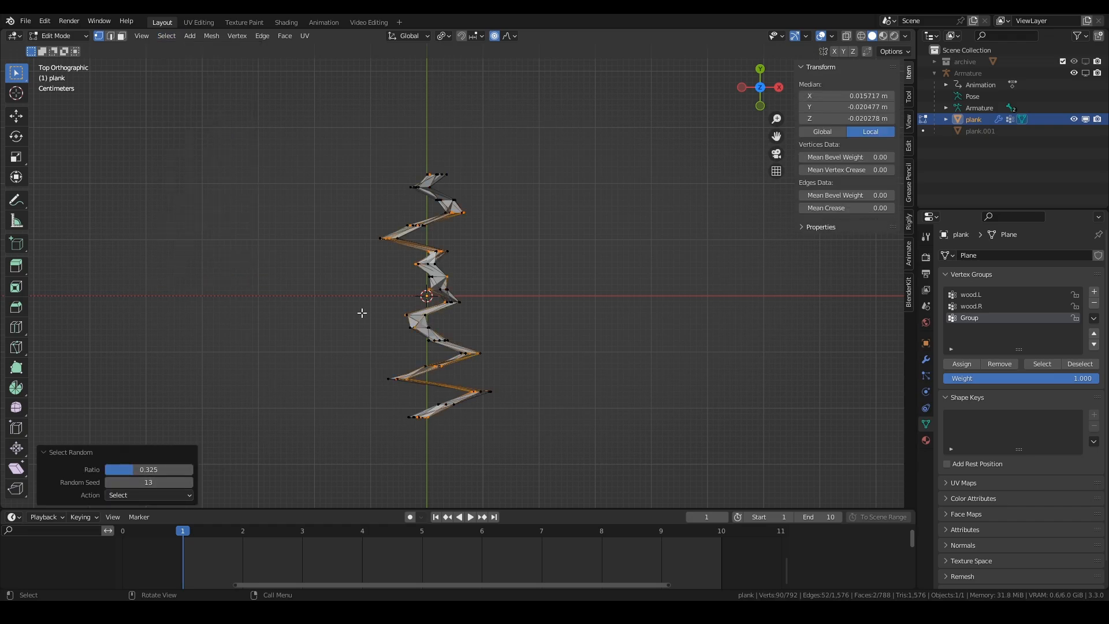
key("g")
key("x")
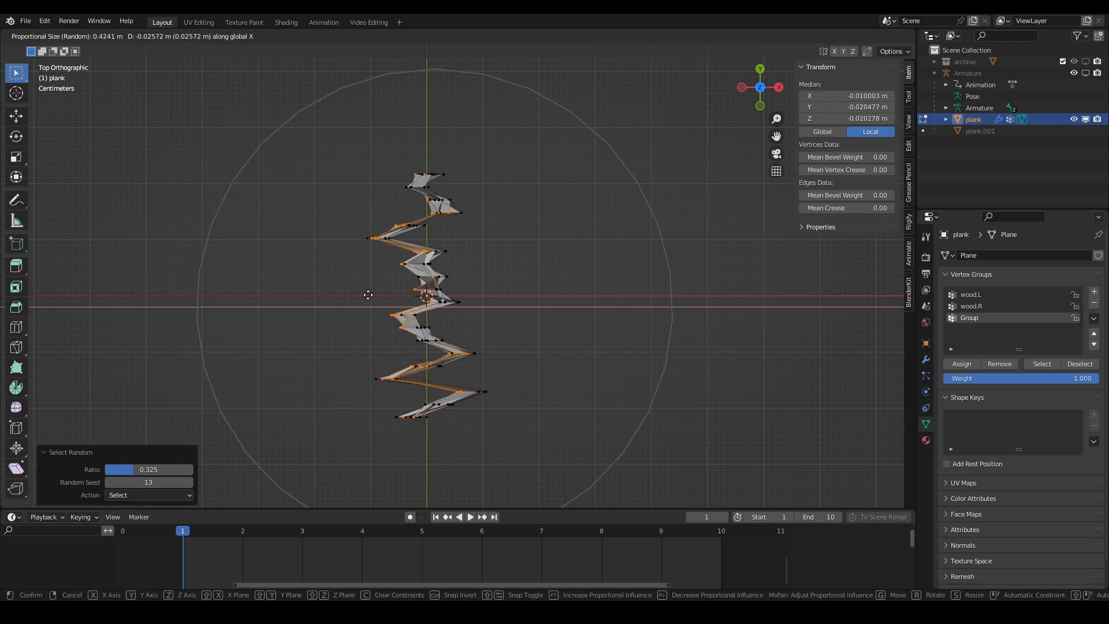
left_click(363, 294)
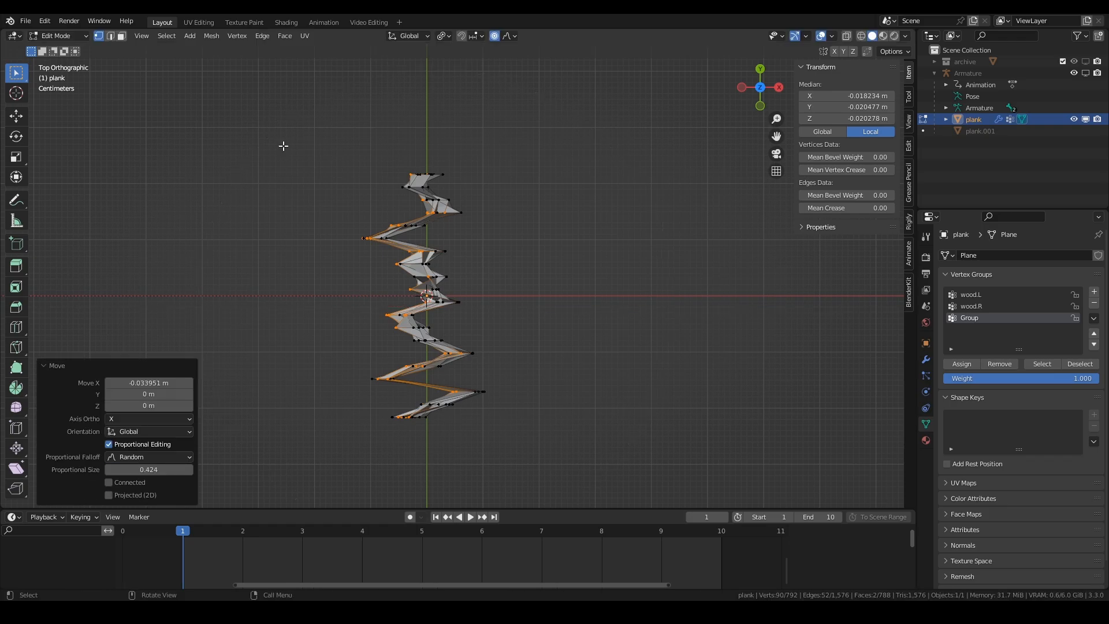
Step: Return to Object Mode, play the animation to frame 6 and examine the splintered break from several angles
left_click(79, 35)
left_click(80, 47)
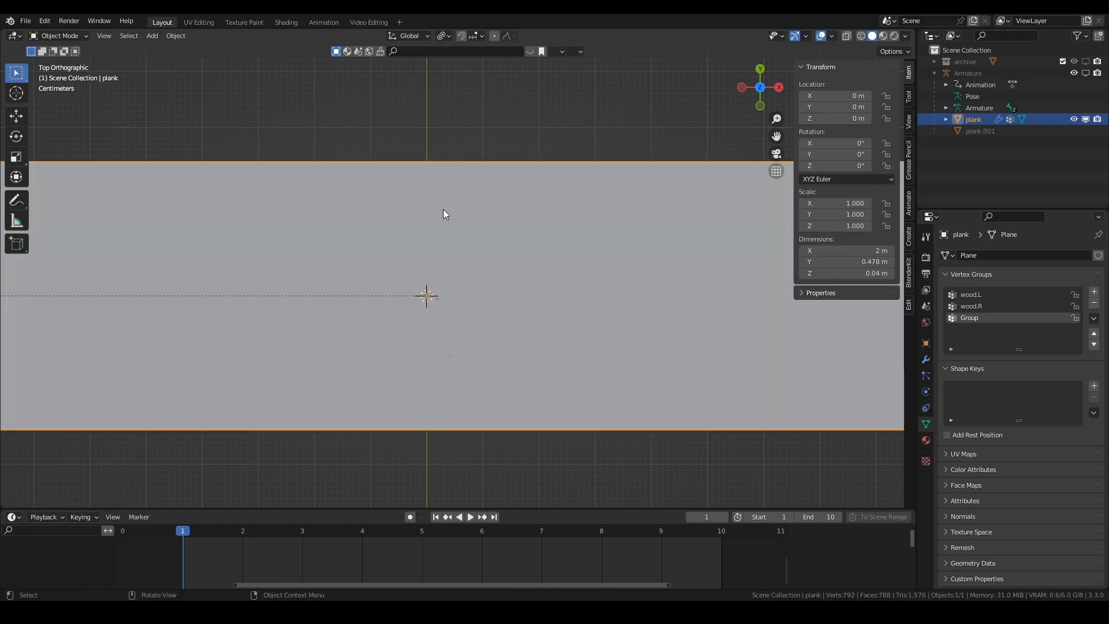
middle_click_drag(483, 272, 253, 389)
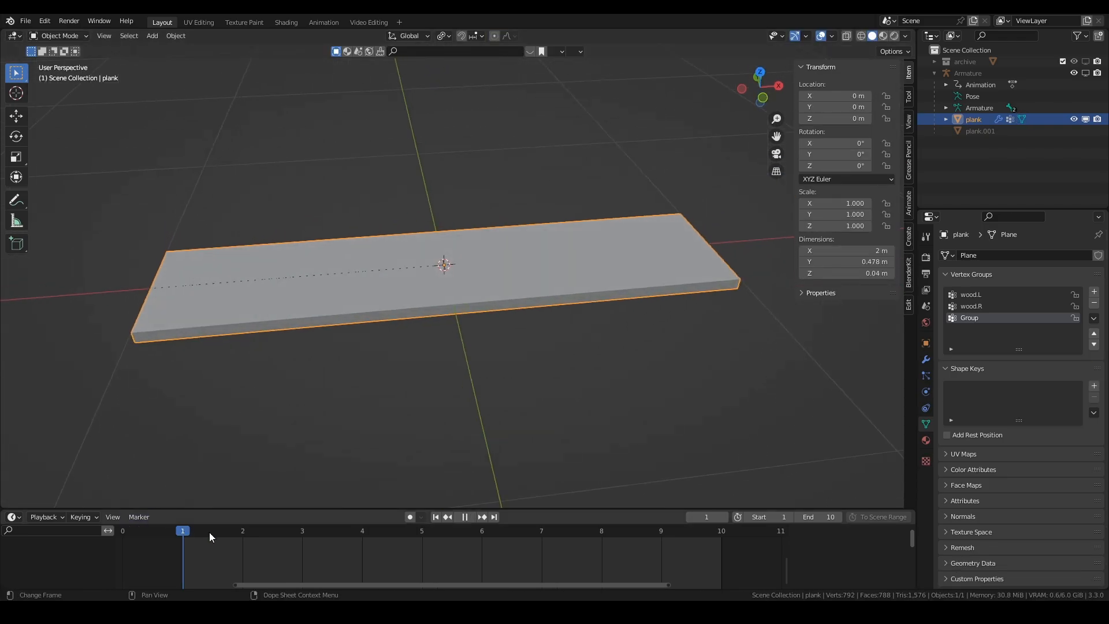
key("space")
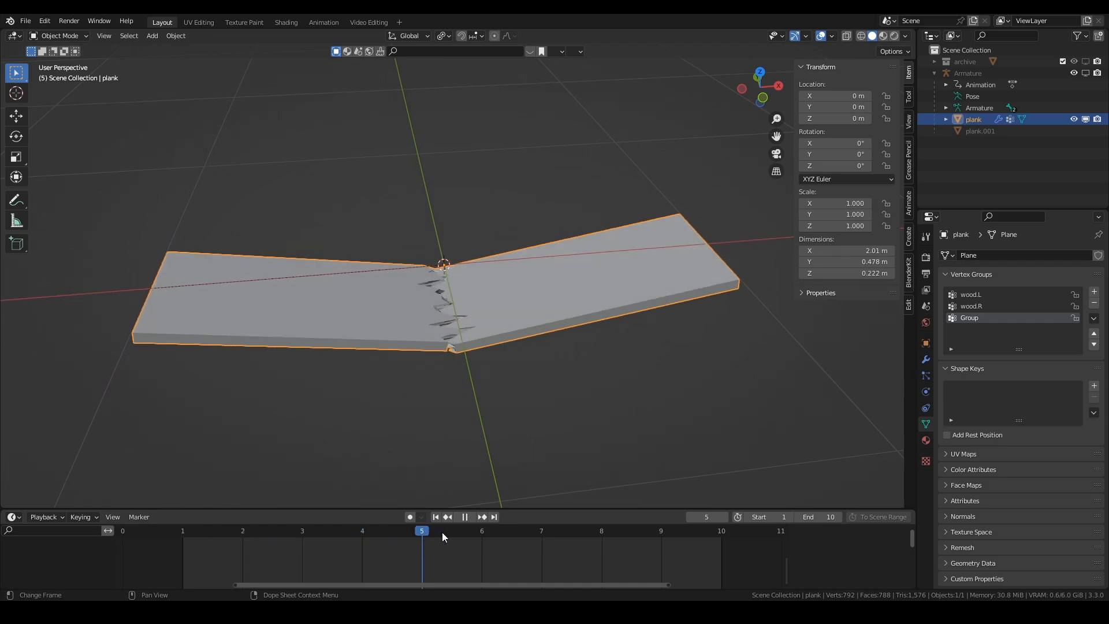
key("space")
middle_click_drag(456, 495, 463, 313)
scroll(463, 313, "up", 2)
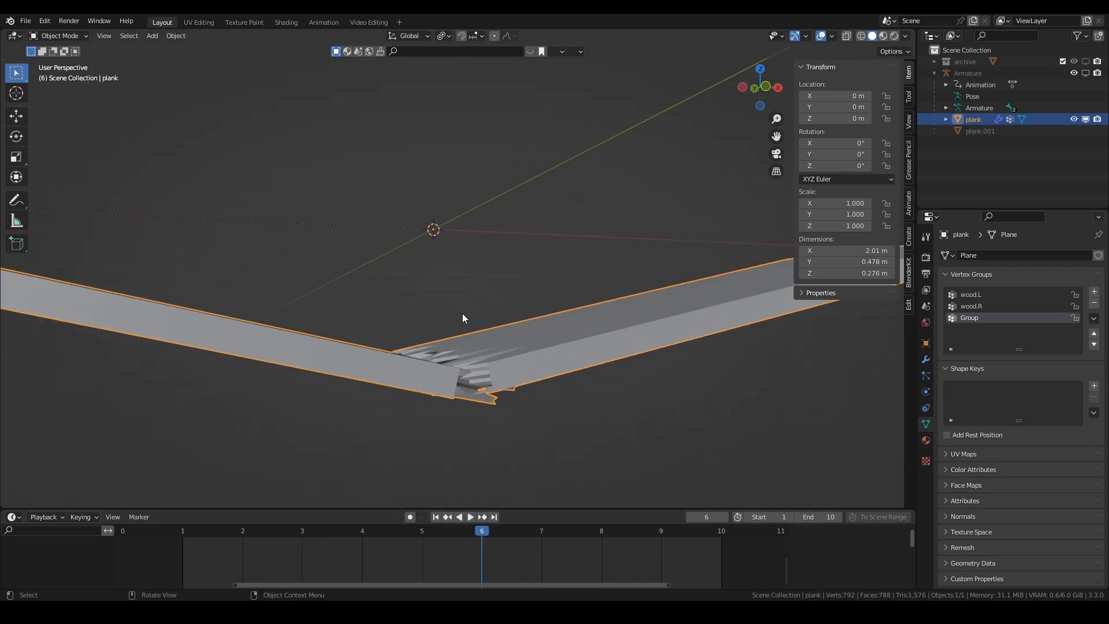
middle_click_drag(473, 384, 567, 258, "shift")
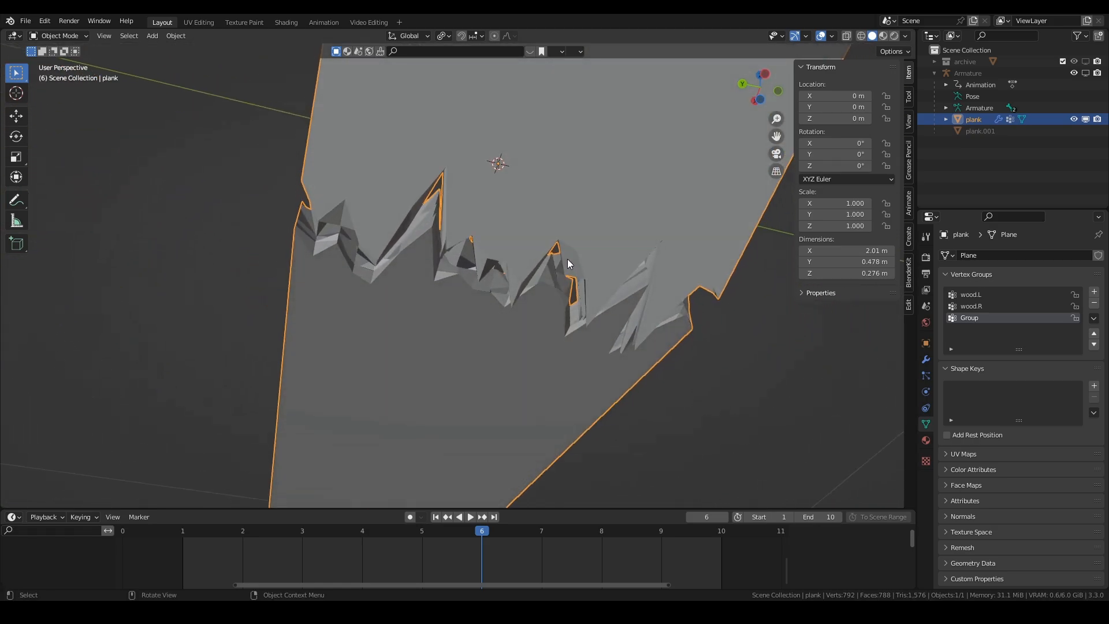
middle_click_drag(463, 298, 414, 410)
Step: Replay the animation from the start, examine the break surface at frame 2 and return to frame 1
key("space")
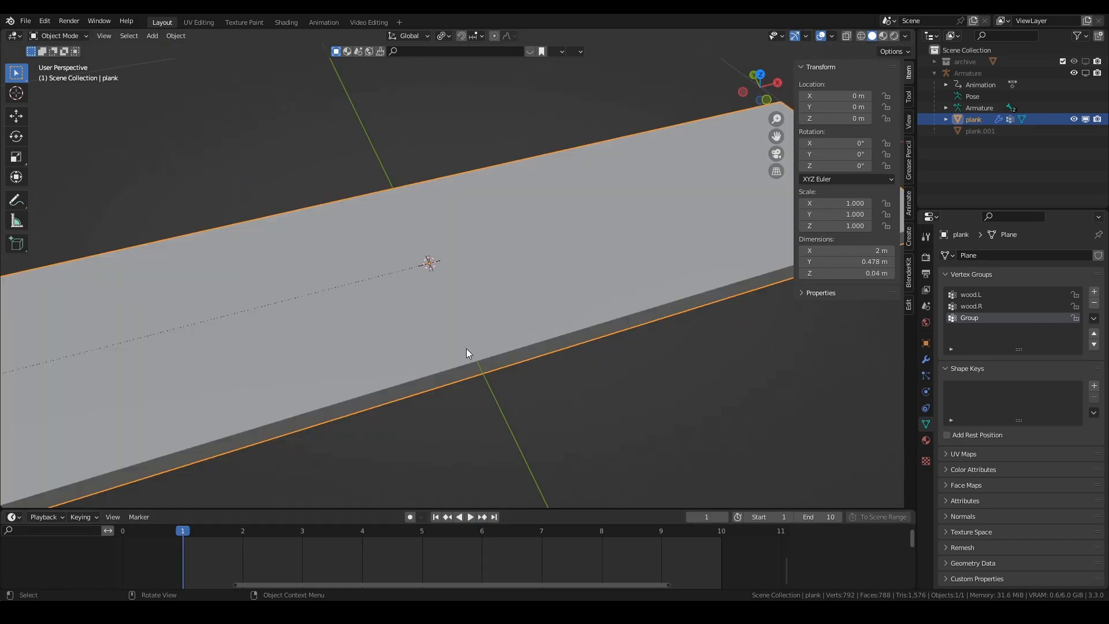
middle_click_drag(464, 322, 316, 416)
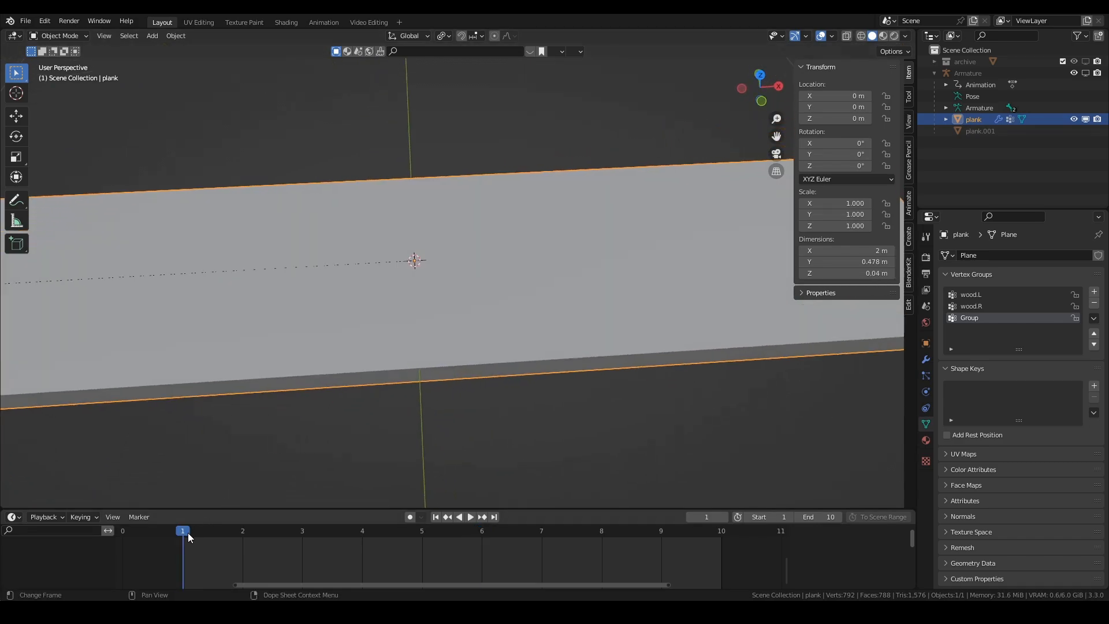
key("space")
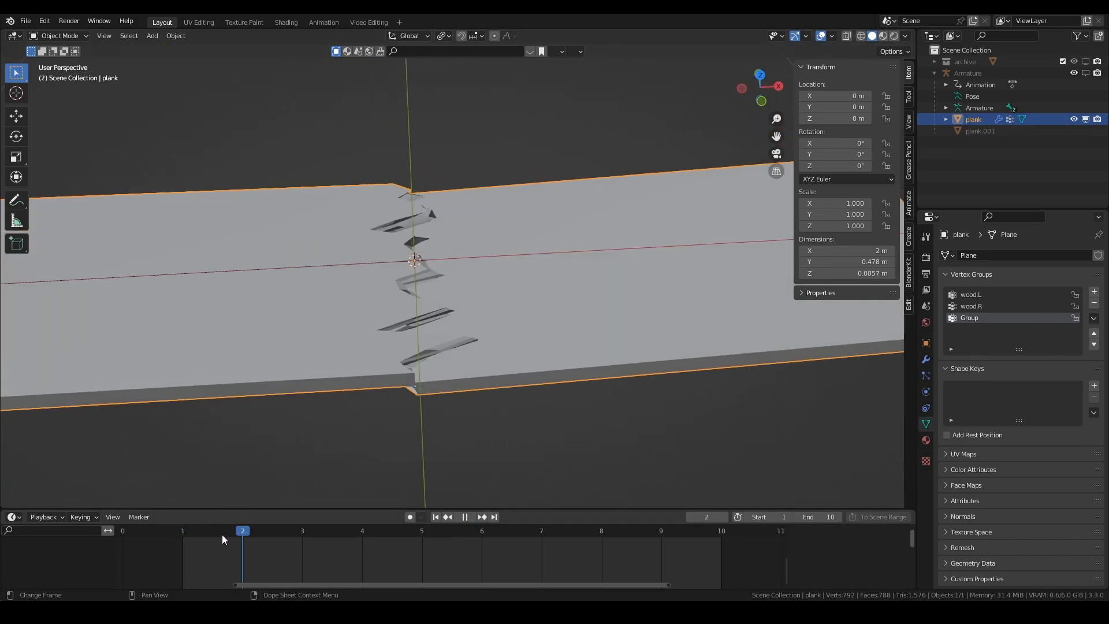
key("space")
middle_click_drag(334, 425, 424, 327)
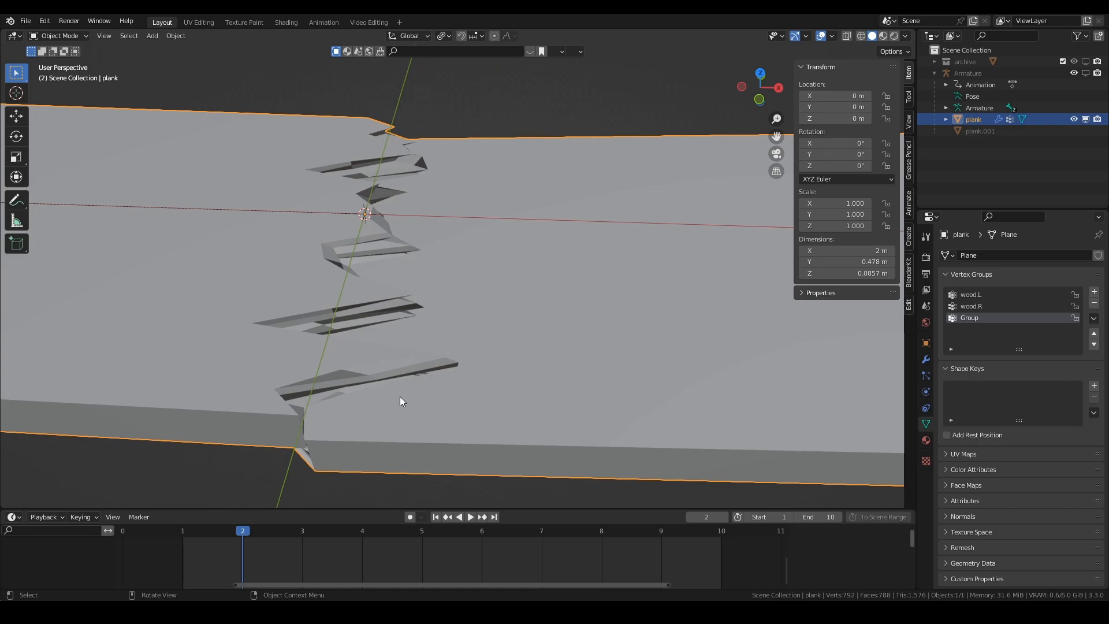
left_click(210, 531)
scroll(407, 297, "down", 4)
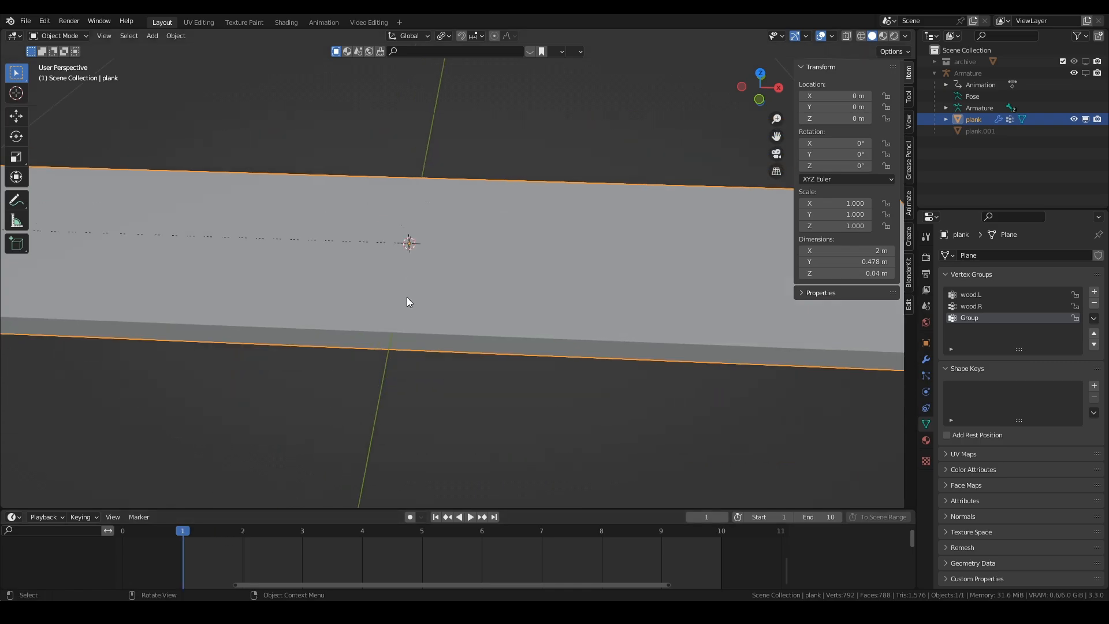
Step: In Edit Mode, reveal the full plank, then select the interior break vertex group and hide it
key("Tab")
key("alt+a")
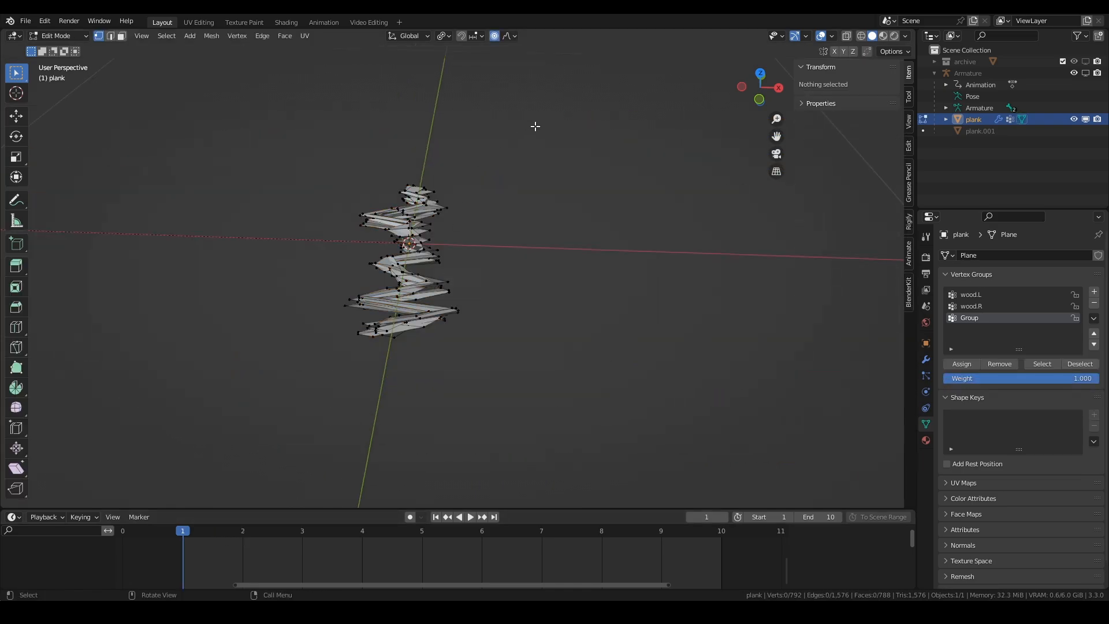
key("a")
key("alt+a")
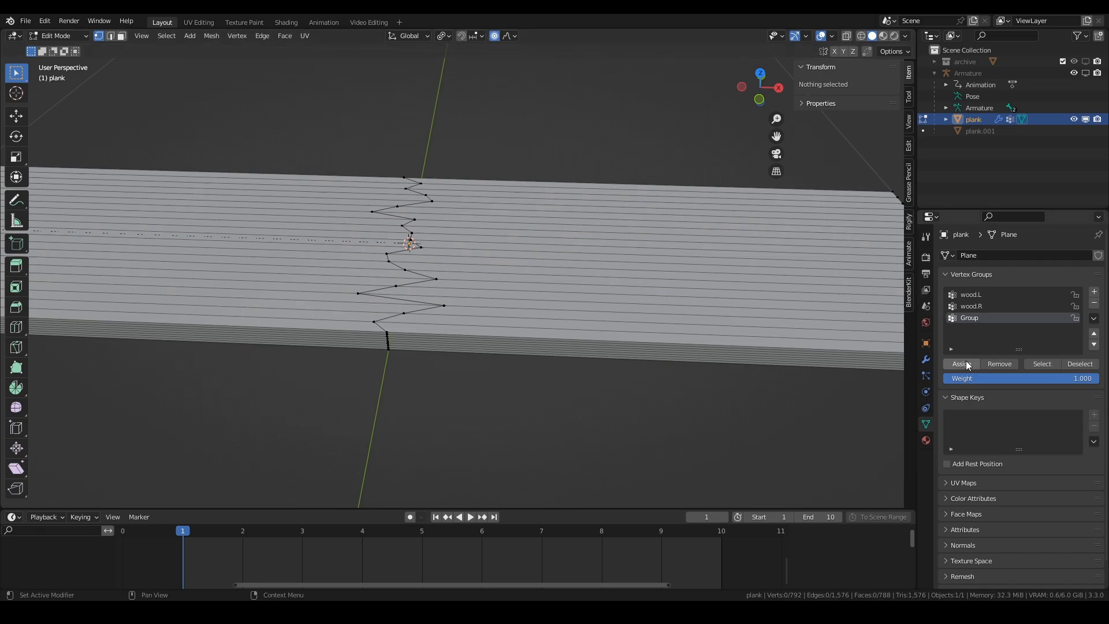
left_click(1036, 362)
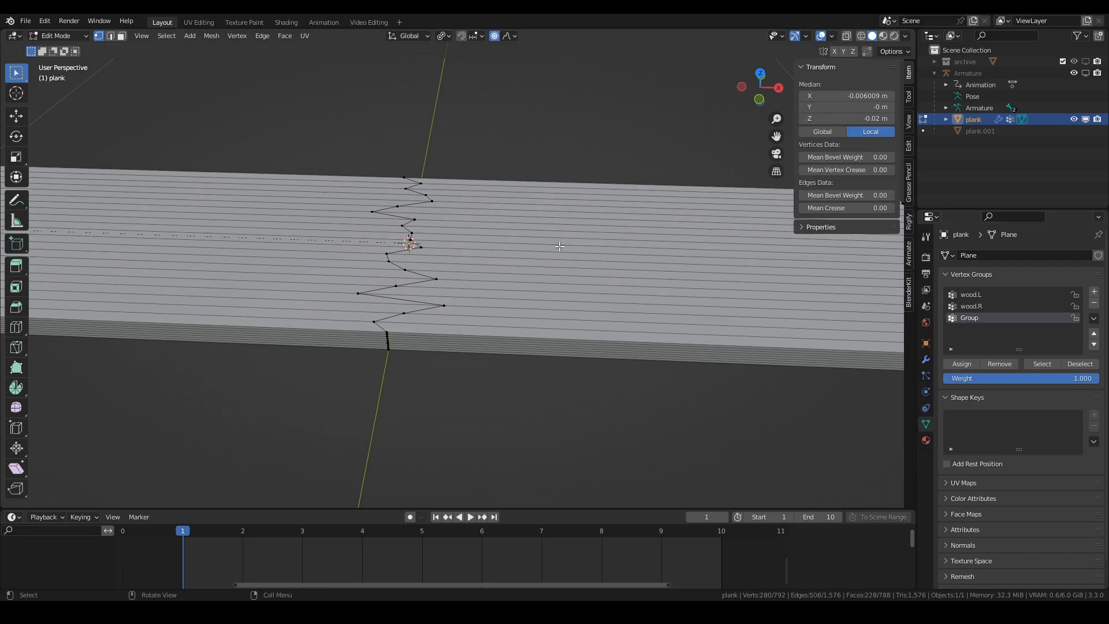
key("h")
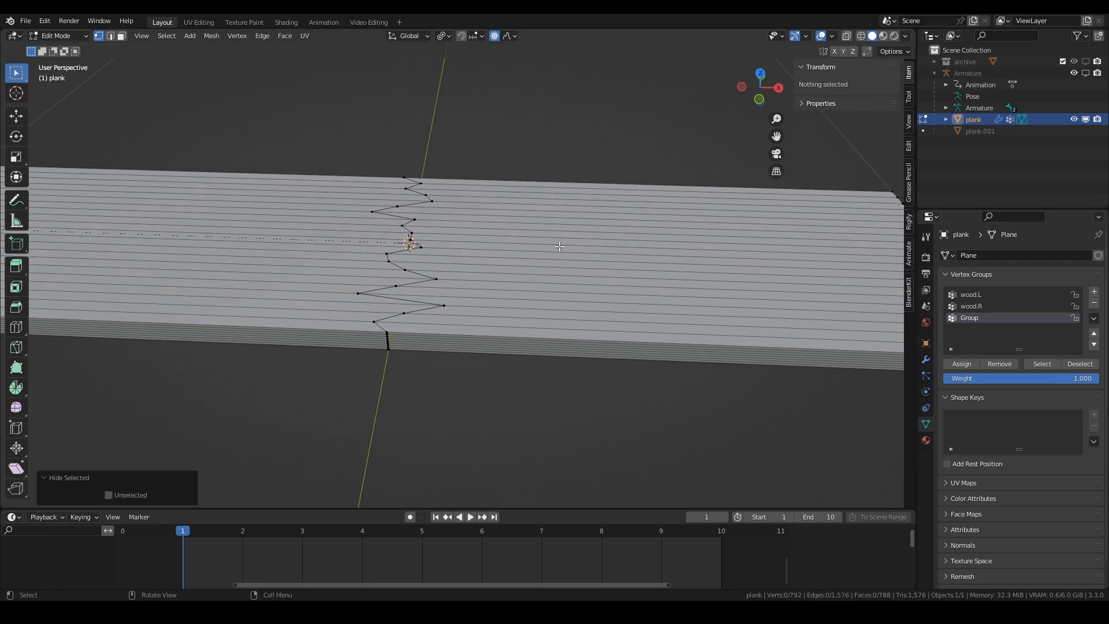
Step: Switch to edge selection and try to select the jagged break's edge loops on the plank's upper face and underside
key("2")
left_click(424, 198, "alt")
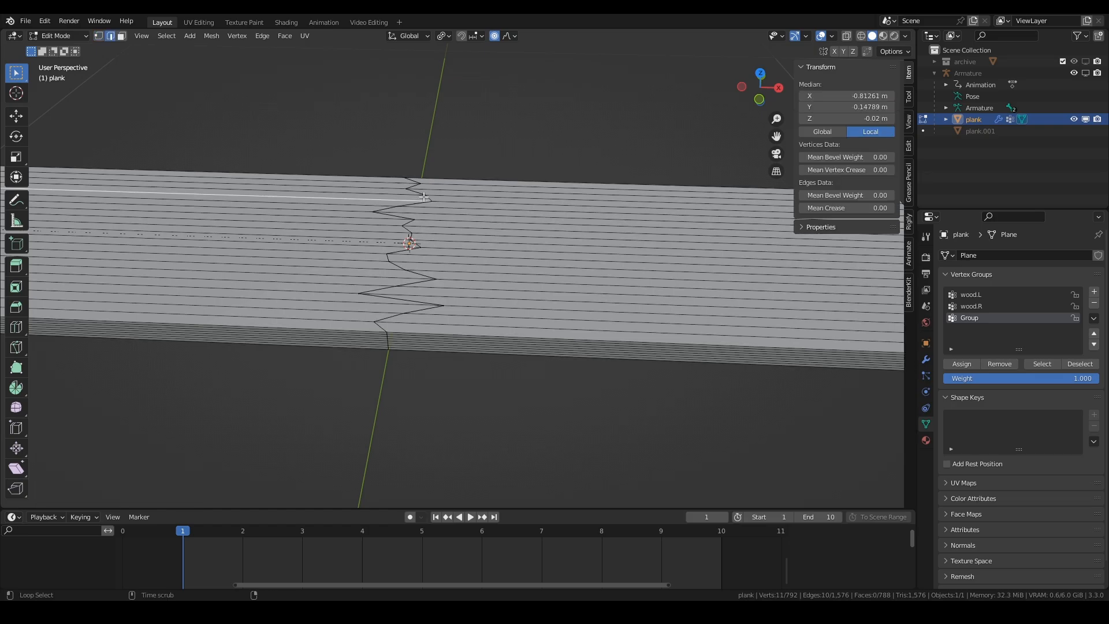
left_click(409, 233, "alt")
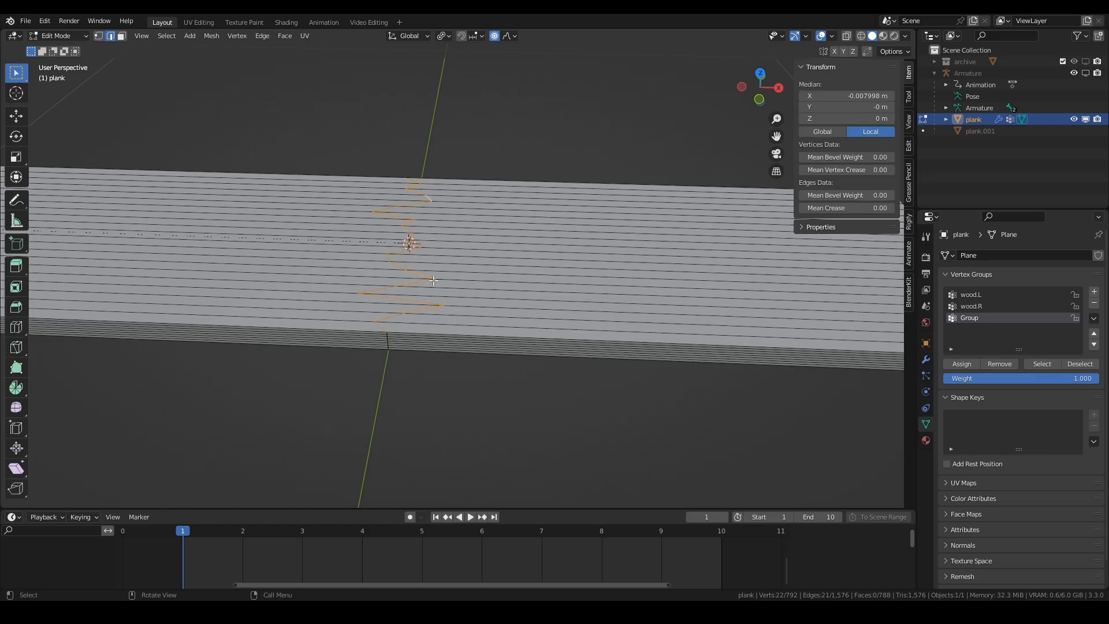
middle_click_drag(418, 263, 396, 153)
left_click(397, 153, "alt")
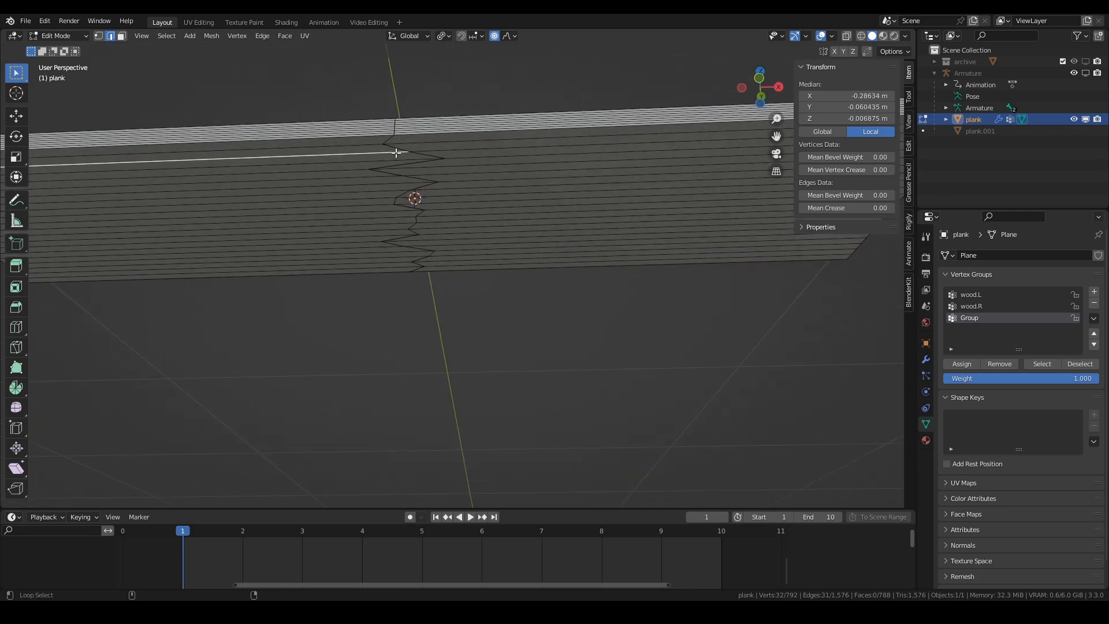
key("ctrl+z")
left_click(393, 151, "alt")
key("ctrl+z")
left_click(392, 149, "alt+shift")
middle_click_drag(393, 149, 393, 223)
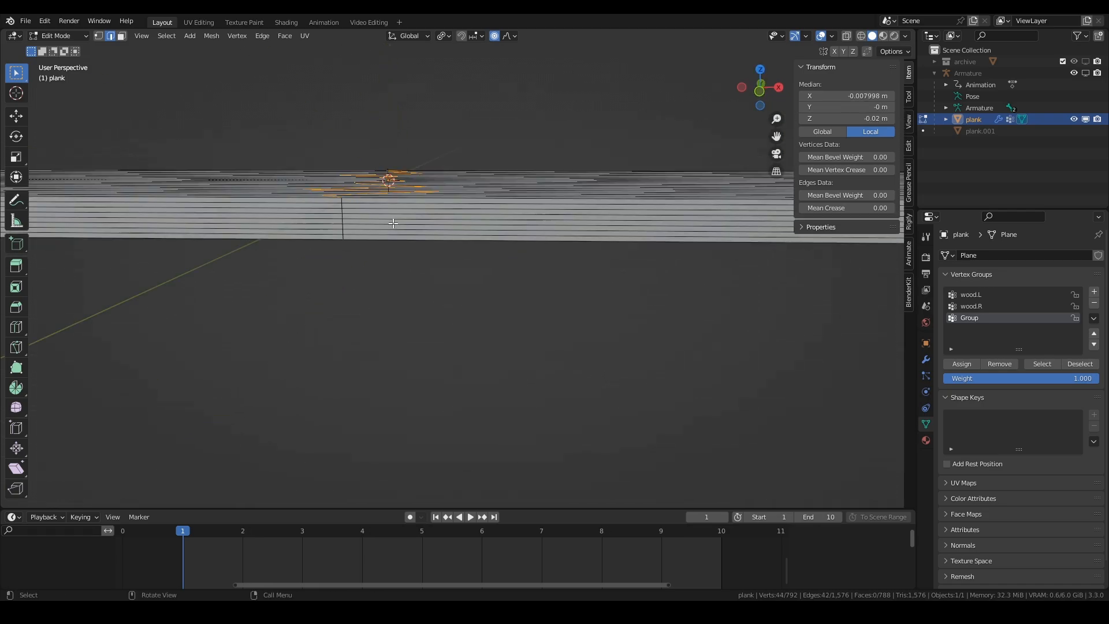
Step: Clear the selection, select all linked geometry of the plank's positive-X half and hide it
left_click(466, 347)
middle_click_drag(466, 346, 563, 277)
key("l")
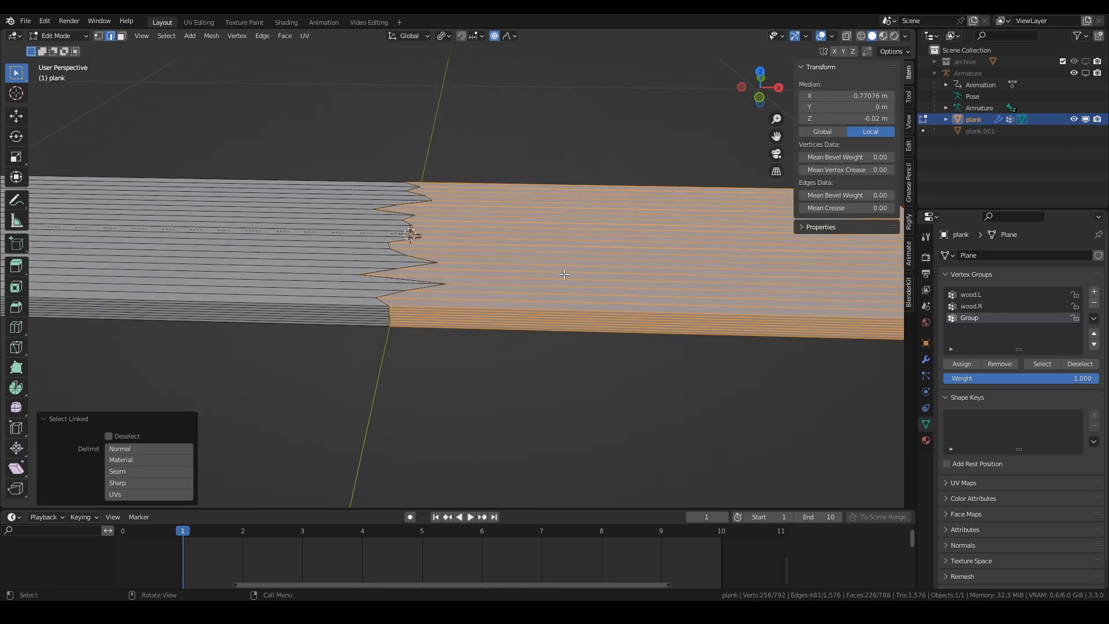
key("h")
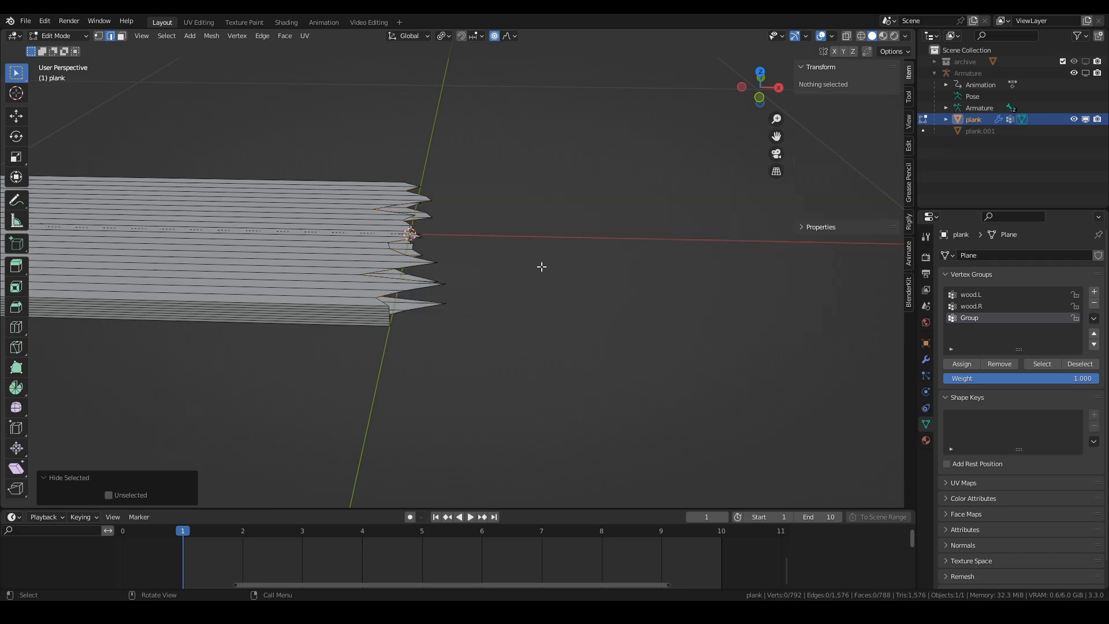
Step: Select the complete jagged boundary edge loop at the open broken end of the remaining plank half, including both side edges
middle_click_drag(440, 236, 367, 239)
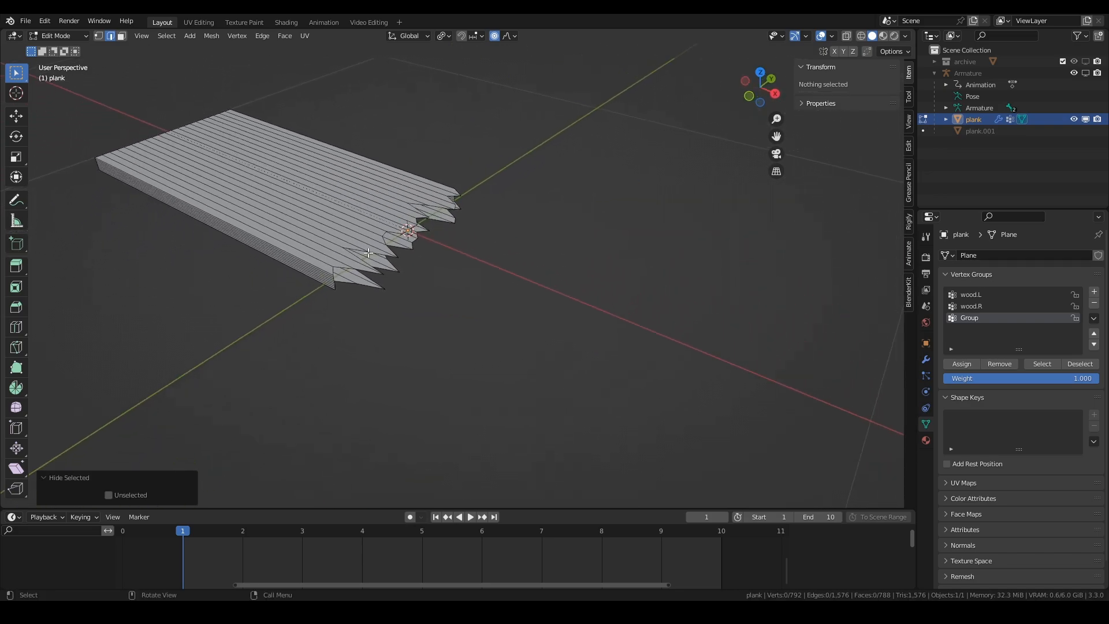
scroll(355, 263, "up", 4)
left_click(217, 284, "alt")
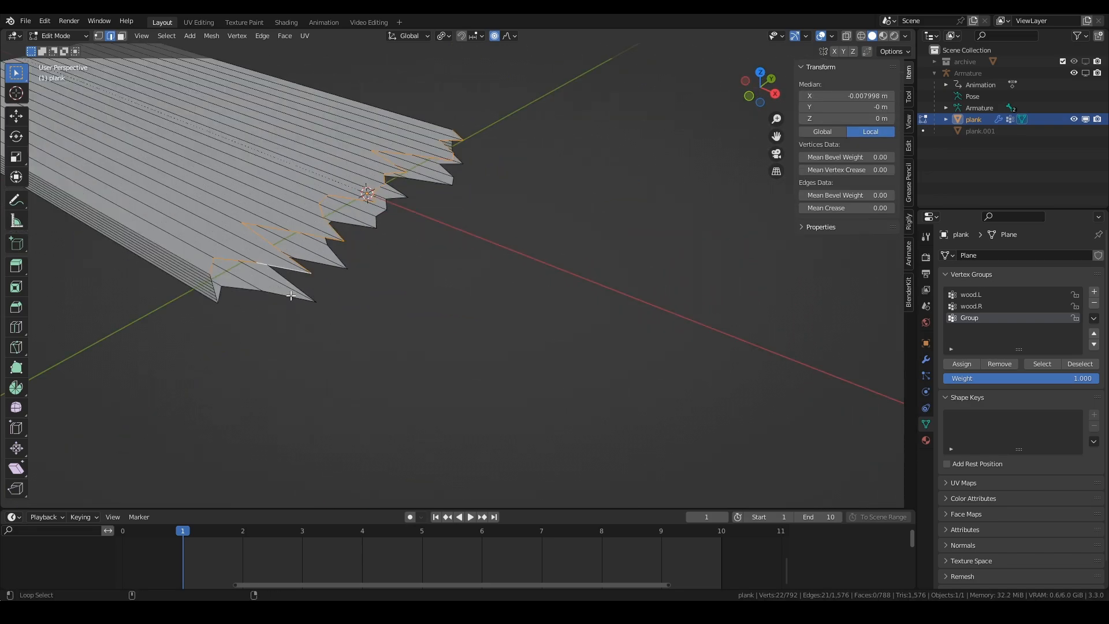
left_click(213, 285, "alt+shift")
middle_click_drag(214, 285, 516, 206)
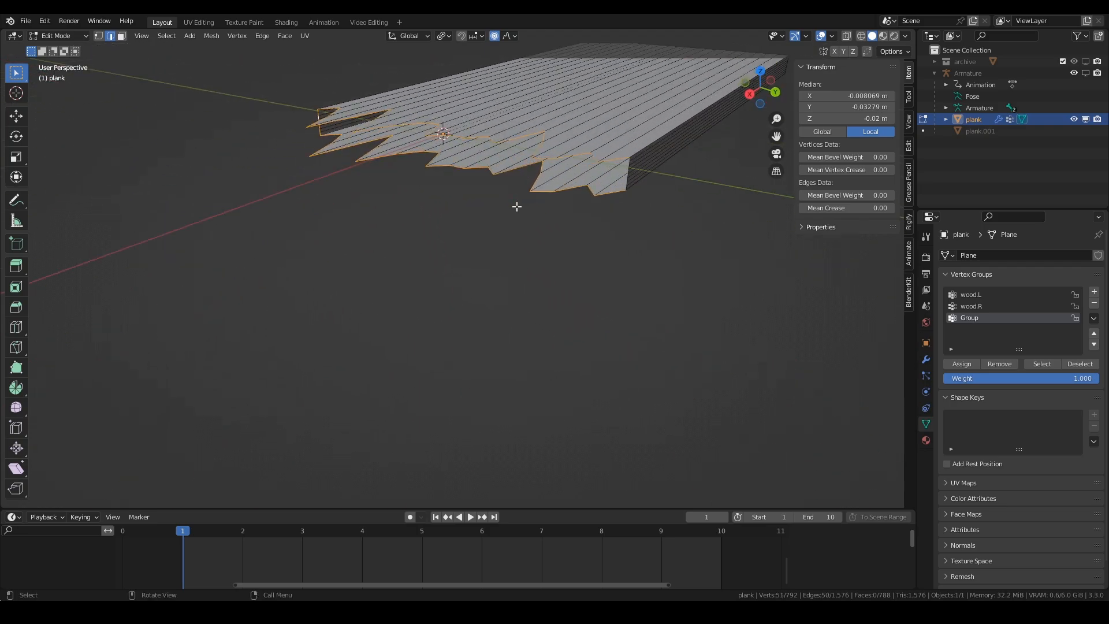
left_click(628, 163, "alt+shift")
middle_click_drag(629, 163, 473, 239)
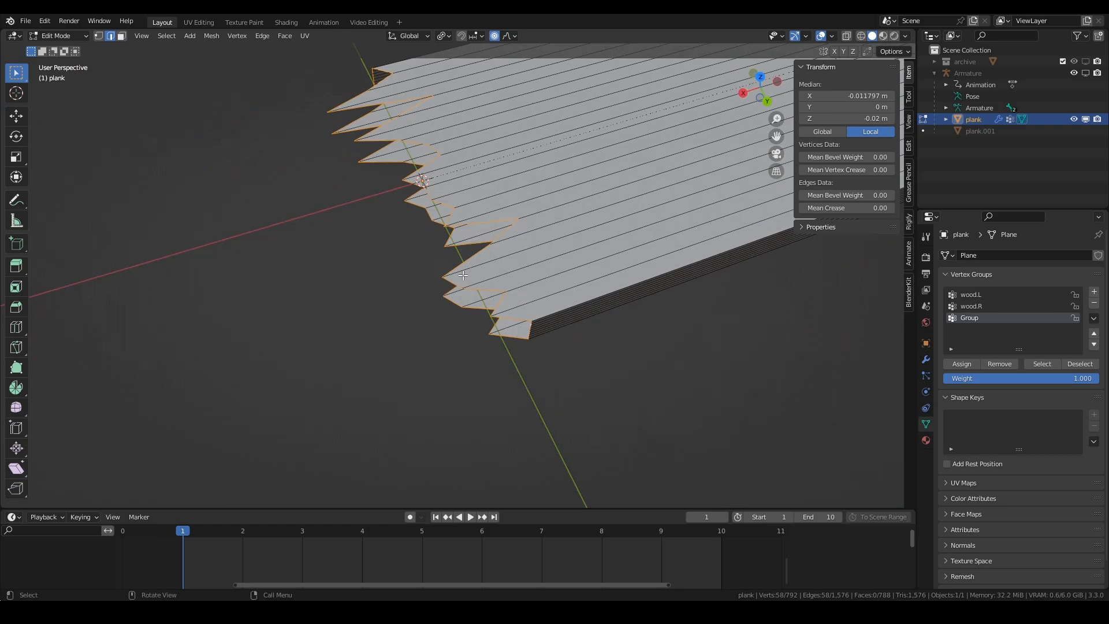
Step: Slide the selected boundary edges by a factor of 0.003, reveal the hidden geometry and return to Object Mode
key("g")
key("g")
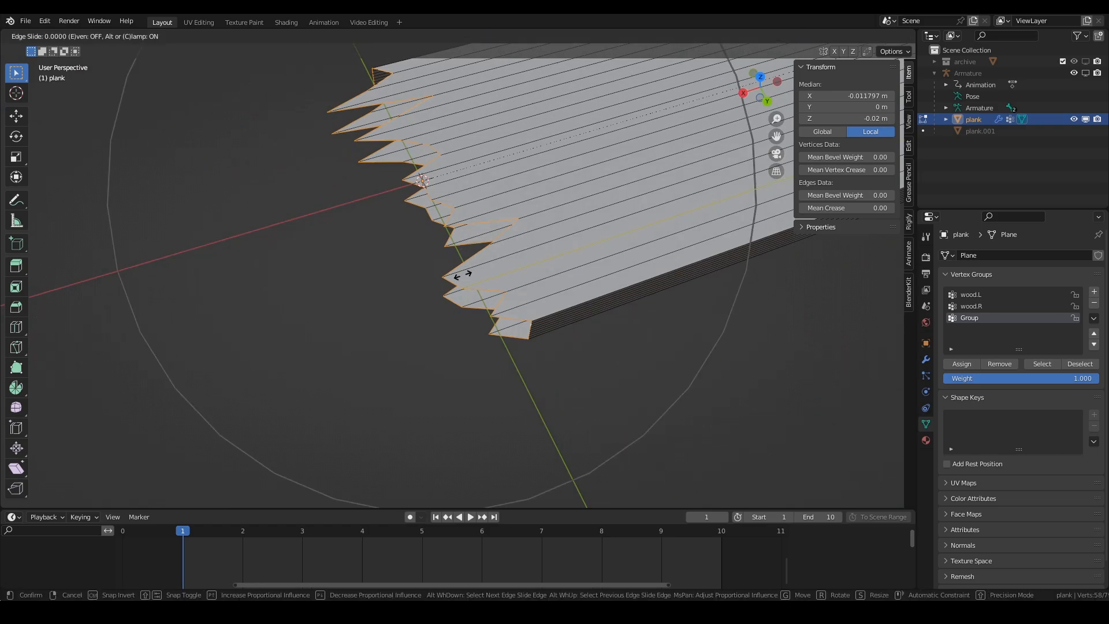
left_click(419, 234)
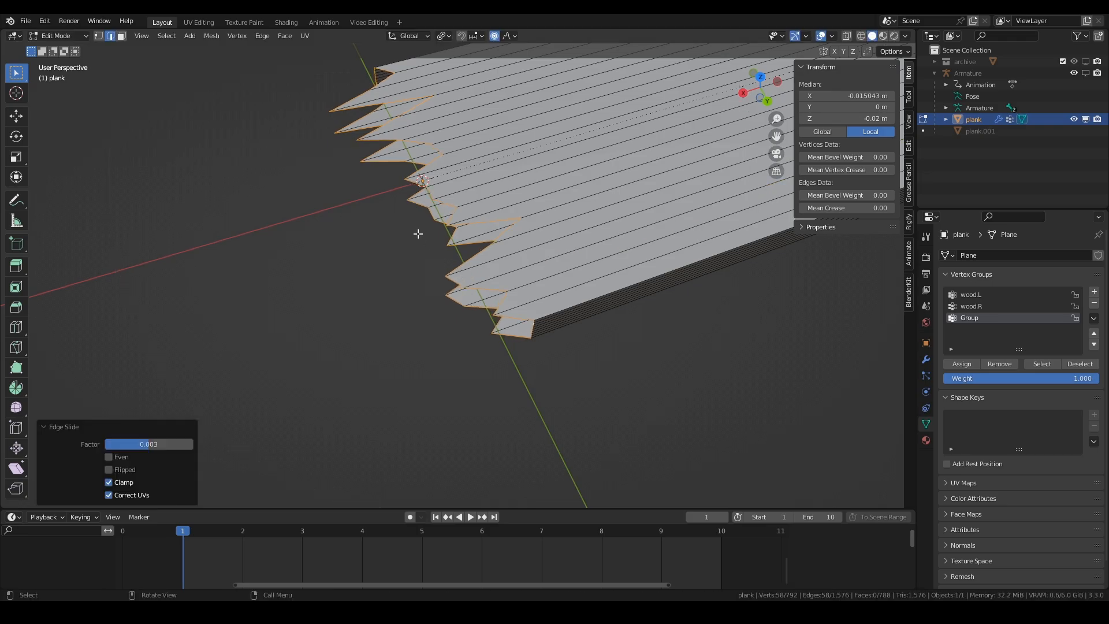
key("alt+h")
key("Tab")
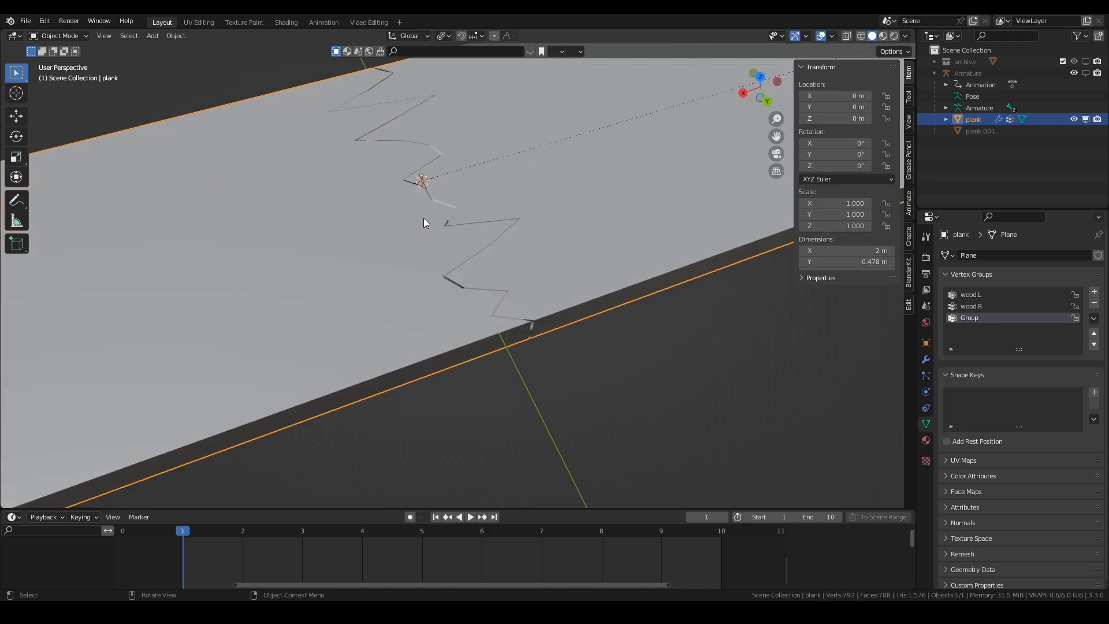
middle_click_drag(332, 202, 480, 198)
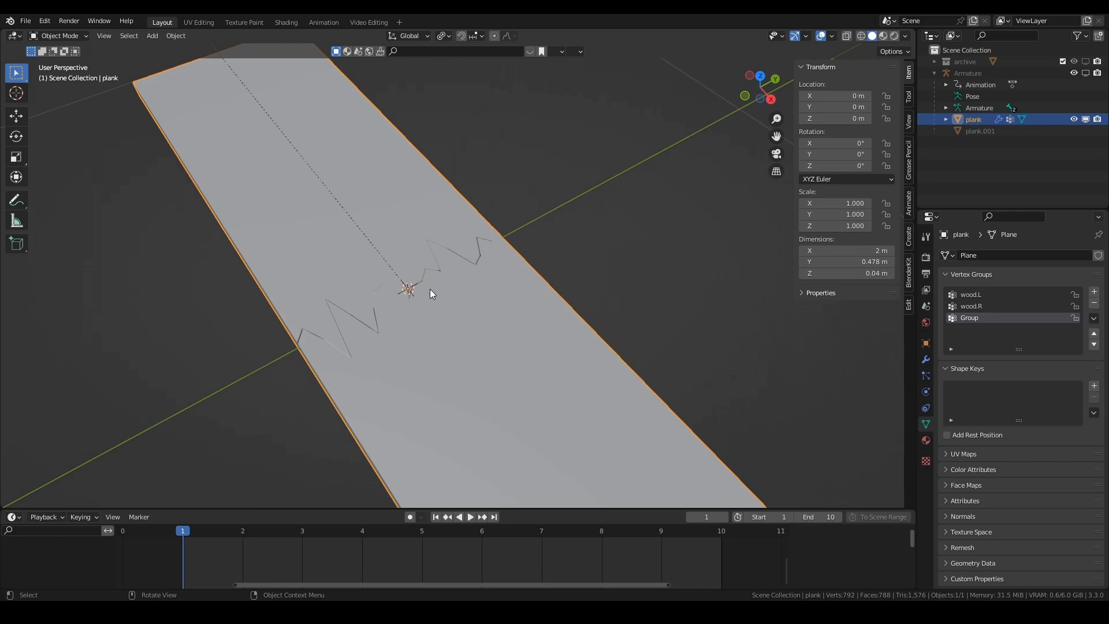
middle_click_drag(415, 296, 481, 265)
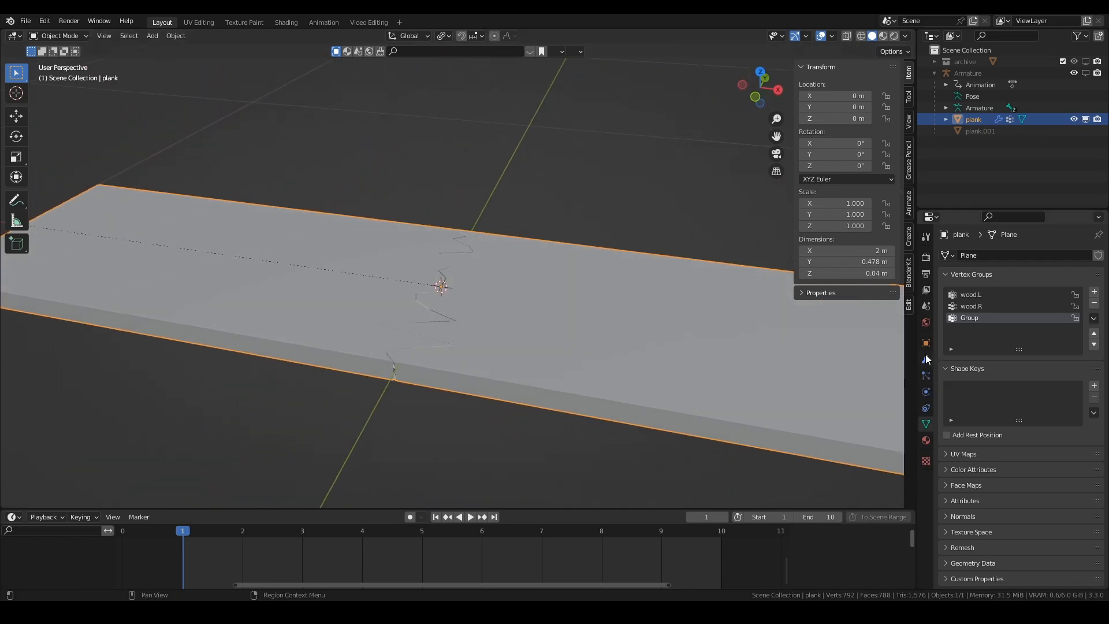
Step: Add a Weld modifier to the plank and hide the viewport overlays
left_click(926, 355)
left_click(971, 256)
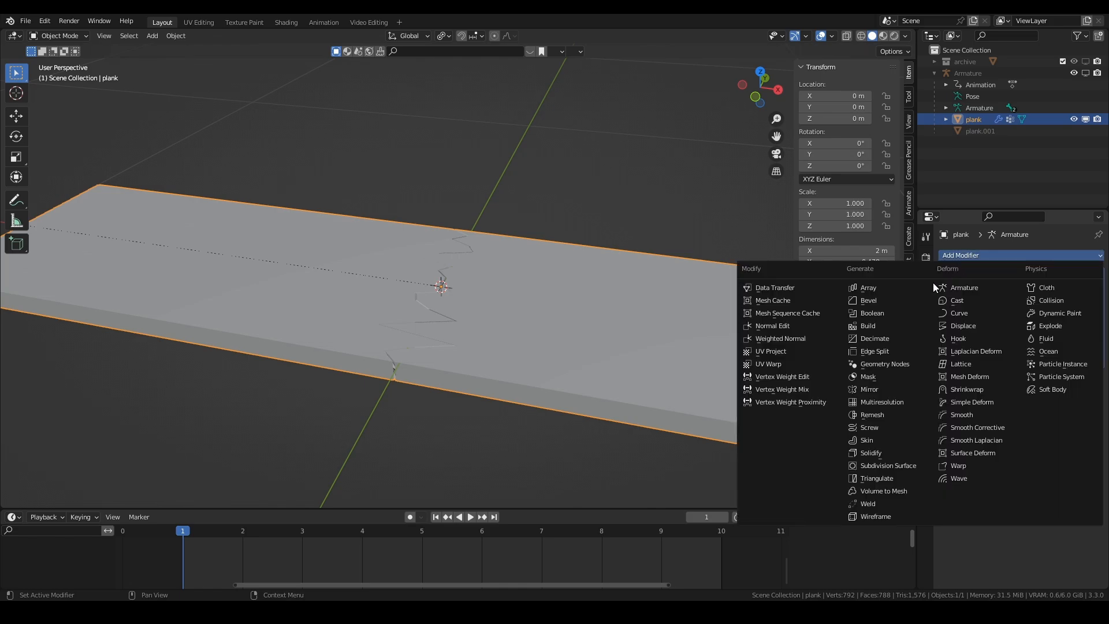
left_click(876, 501)
middle_click_drag(495, 258, 761, 70)
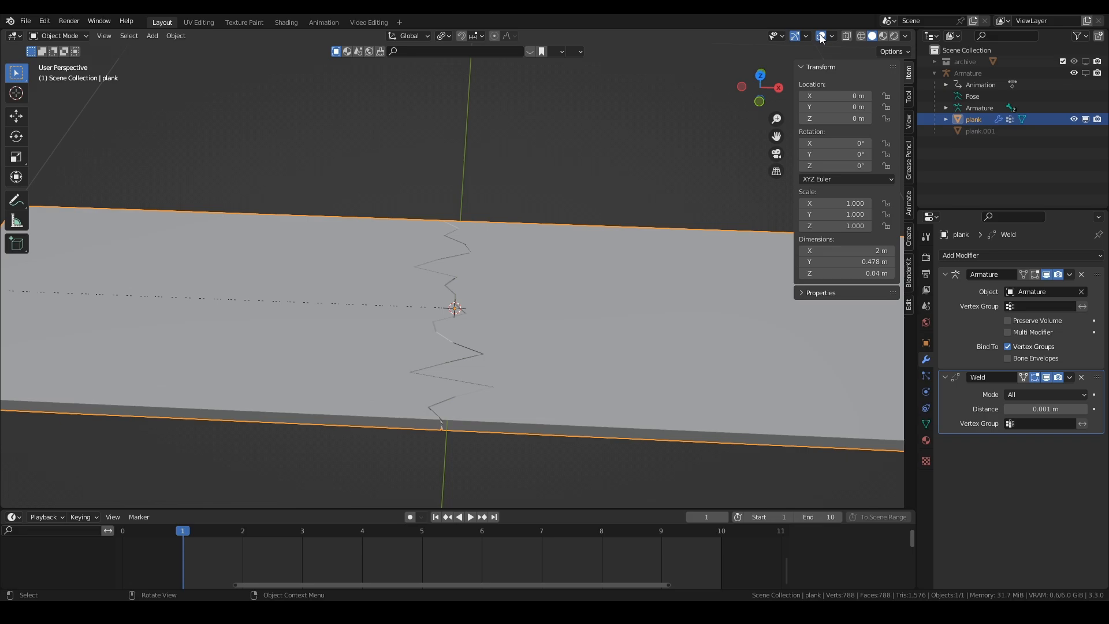
key("shift+alt+z")
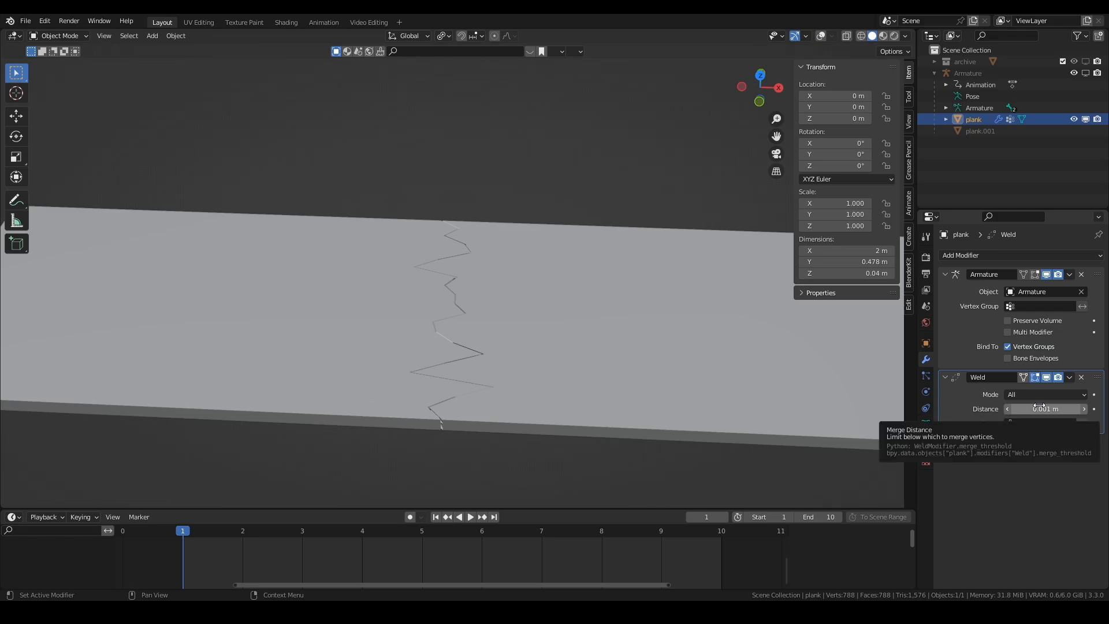
Step: Set the Weld modifier's merge distance to 0.004 m
left_click(1084, 409)
left_click(1084, 409)
left_click(1083, 409)
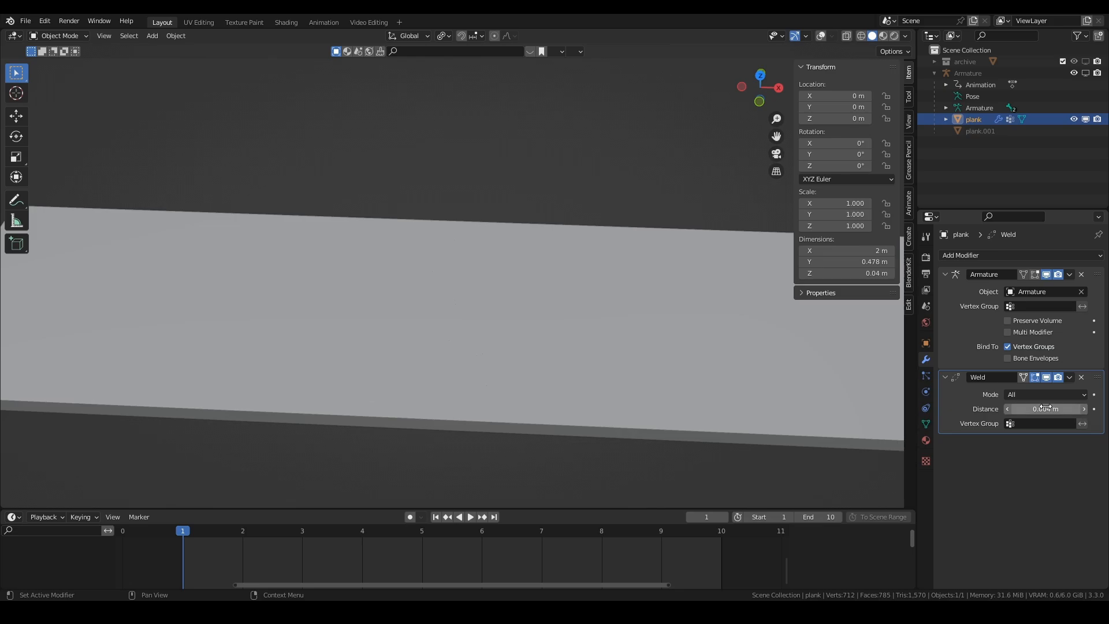
left_click(1084, 409)
left_click(1084, 409)
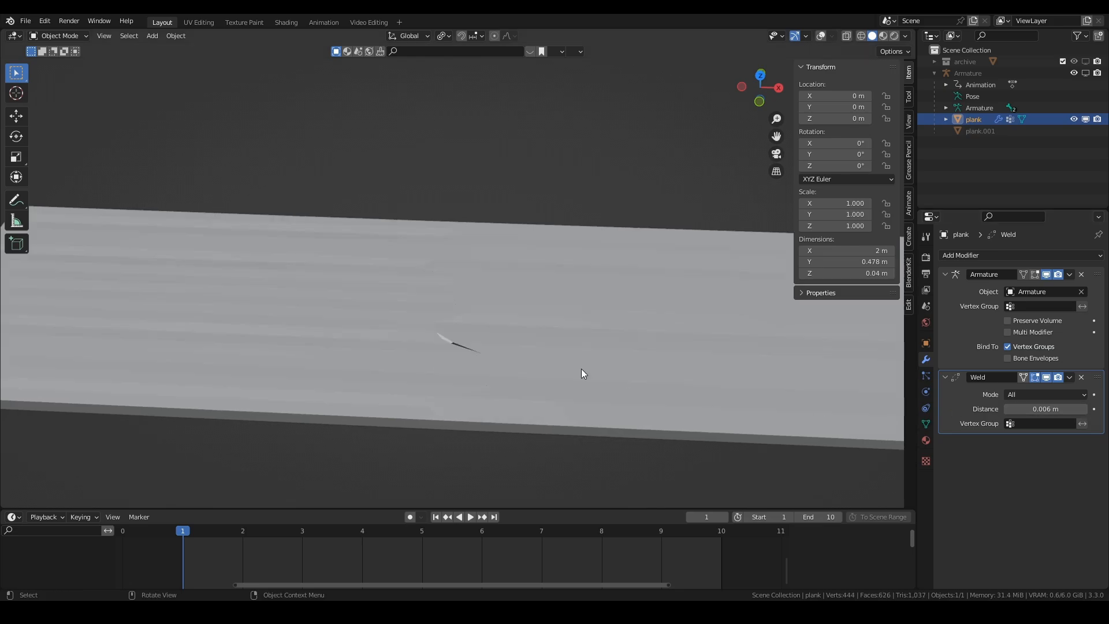
left_click(1008, 410)
left_click(1007, 410)
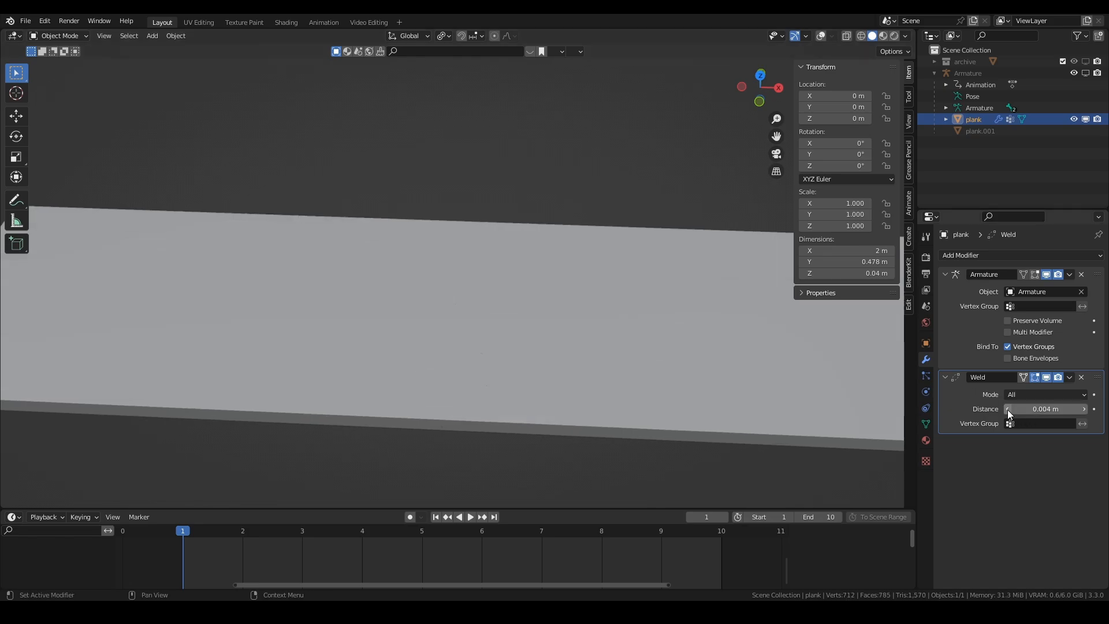
Step: Play the breaking animation with the whole plank in view, stop it and return to frame 1
scroll(610, 310, "down", 5)
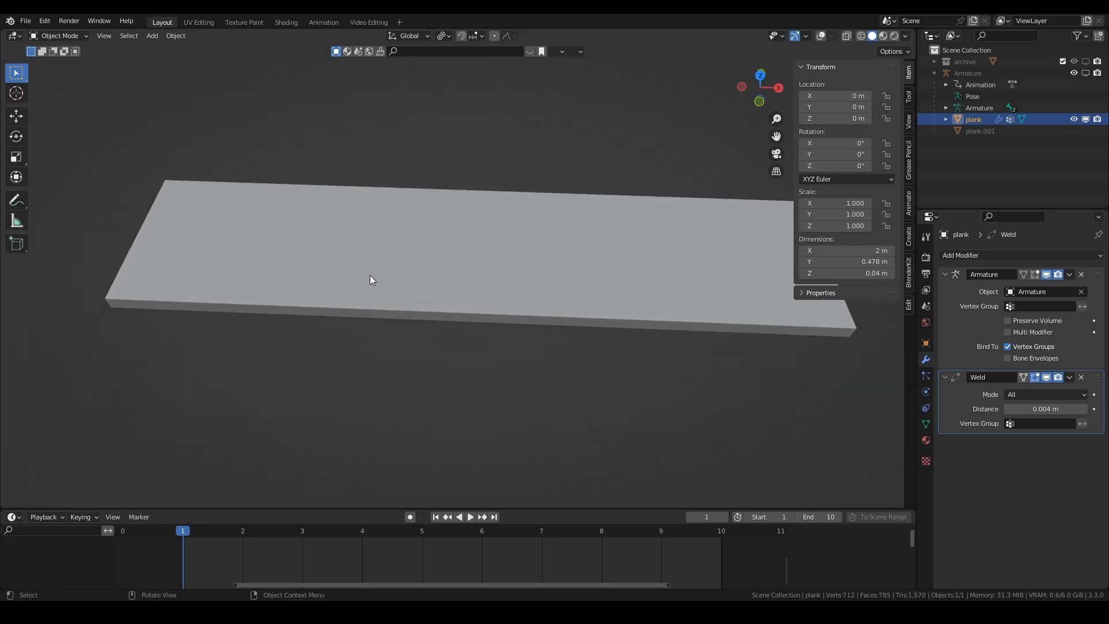
key("space")
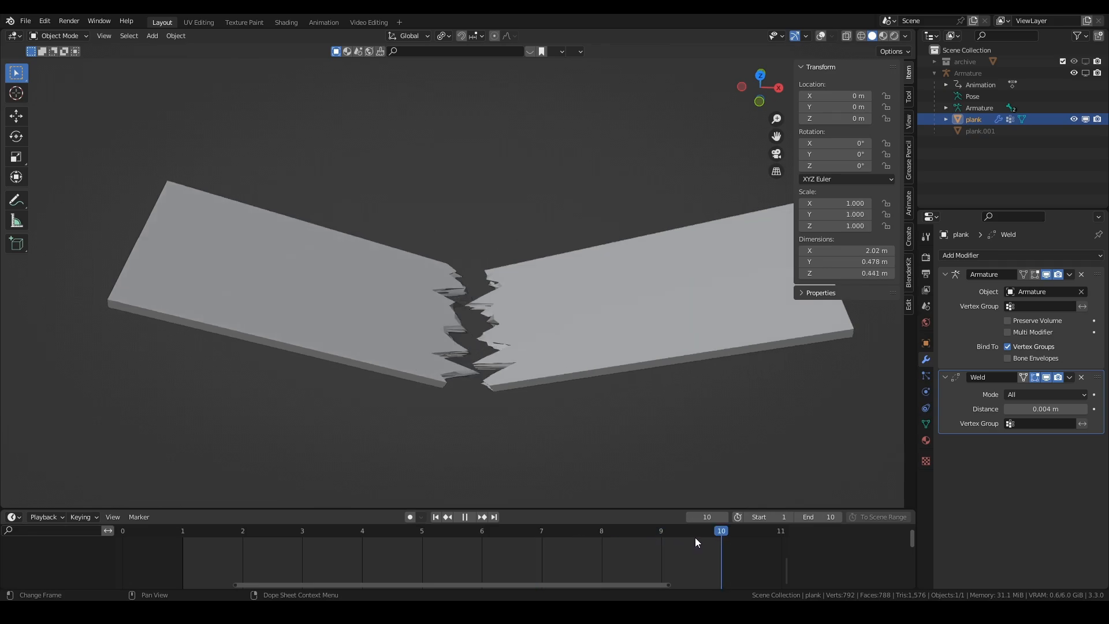
key("space")
left_click(435, 517)
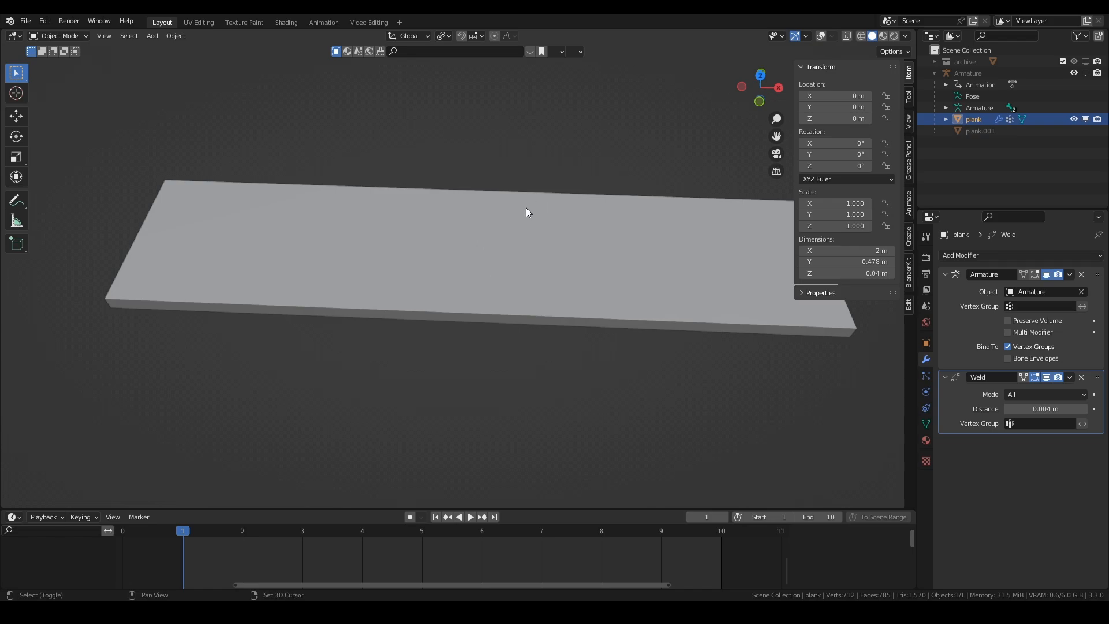
Step: Enable the archive collection in the viewport, expand it and select its plank.001 object
middle_click_drag(525, 207, 459, 252, "shift")
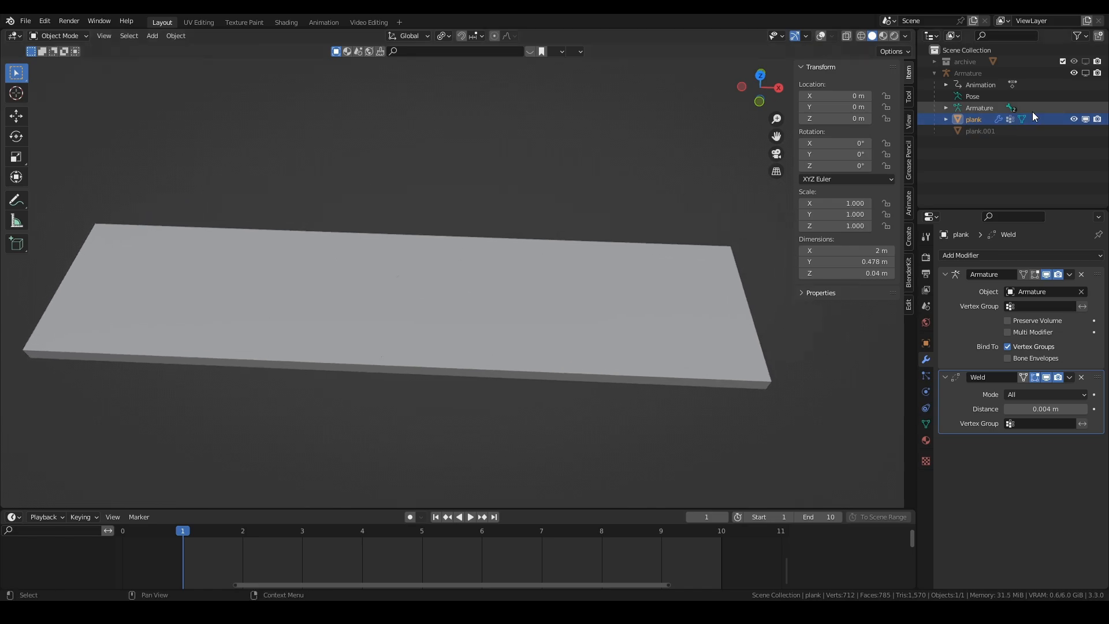
left_click(1086, 61)
left_click(935, 62)
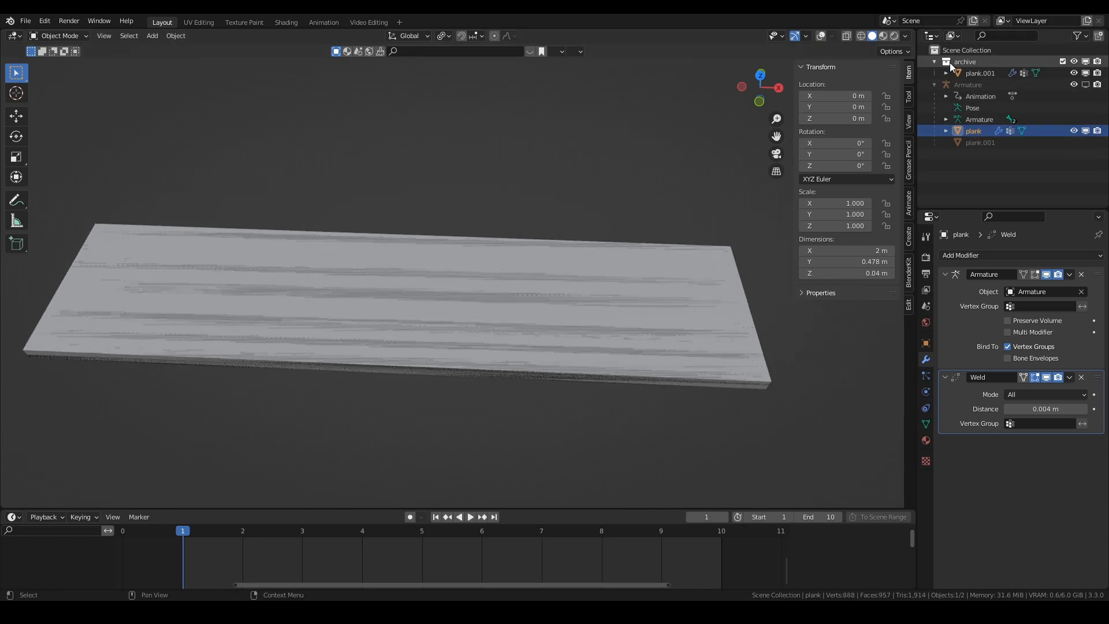
left_click(977, 74)
Step: Toggle the viewport display of plank off and on to compare it with the archived plank.001
left_click(1086, 131)
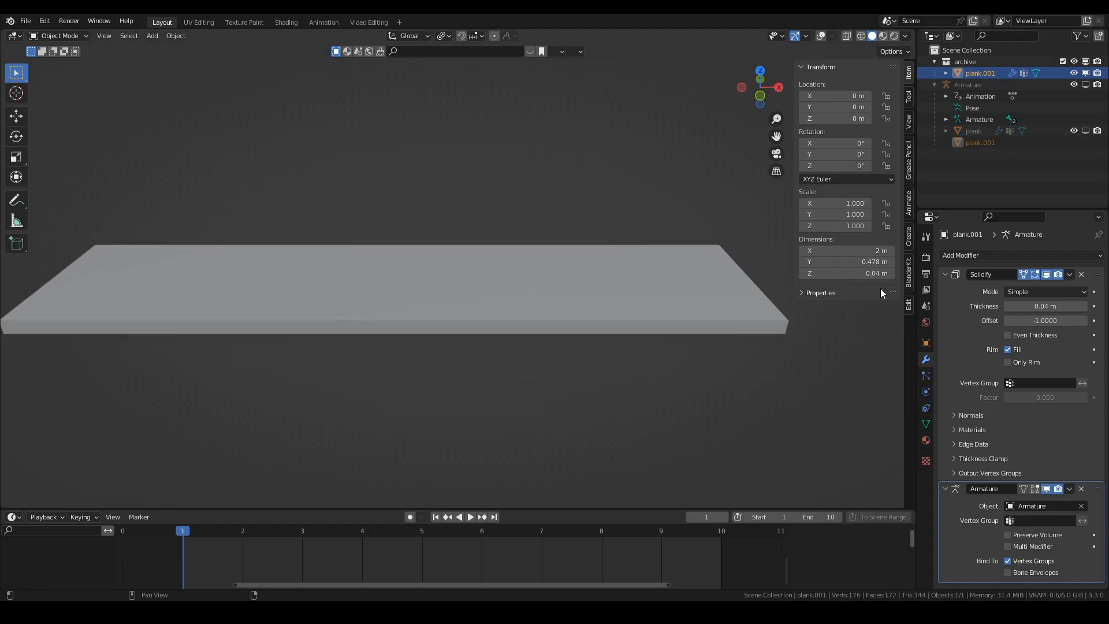
left_click(1085, 130)
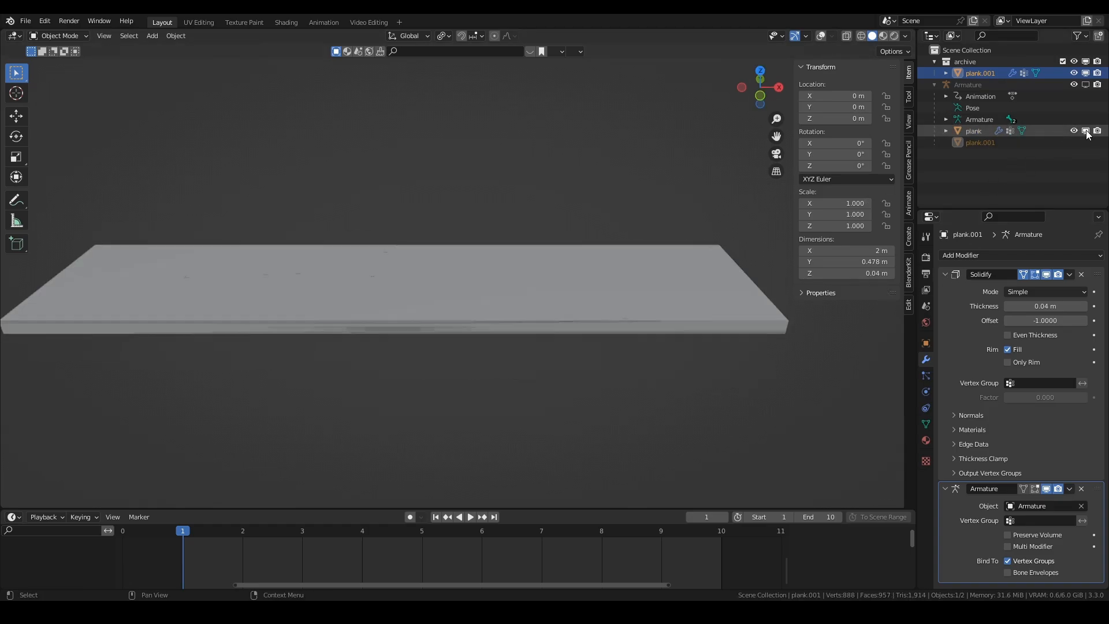
left_click(1085, 130)
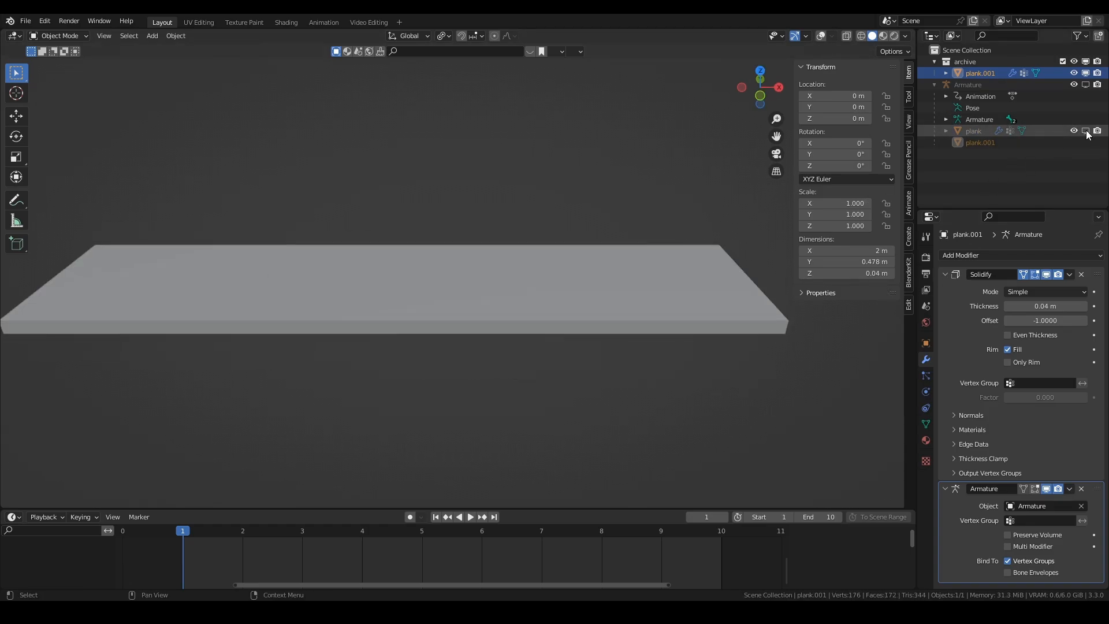
left_click(1085, 131)
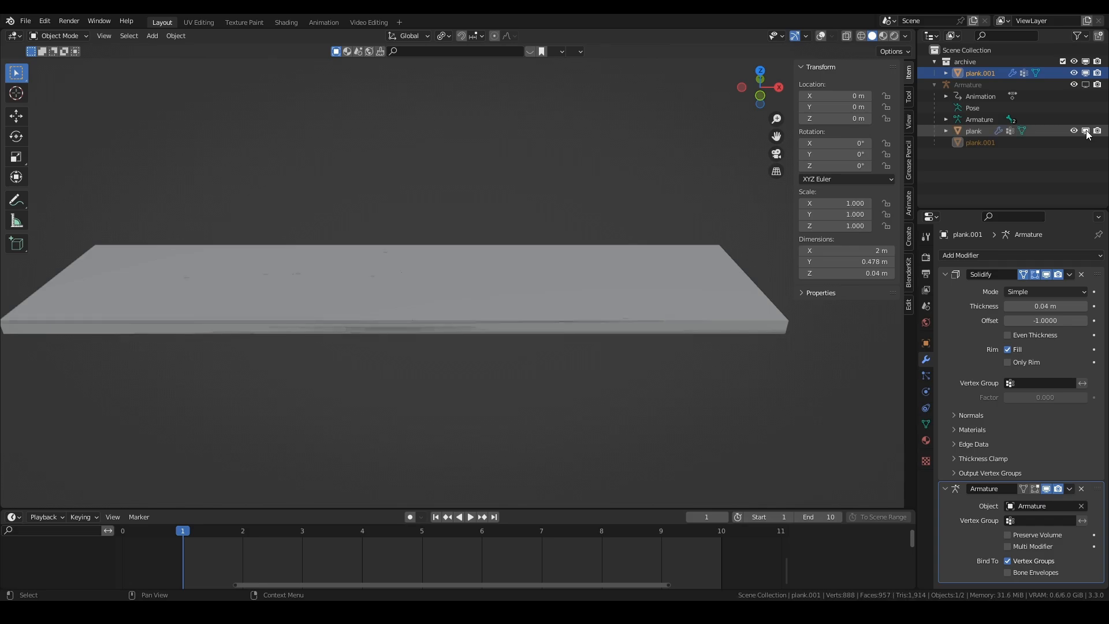
Step: Set the Solidify thickness of plank.001 to -0.002 m, checking the plank's side edge
left_click(1009, 309)
left_click(1008, 309)
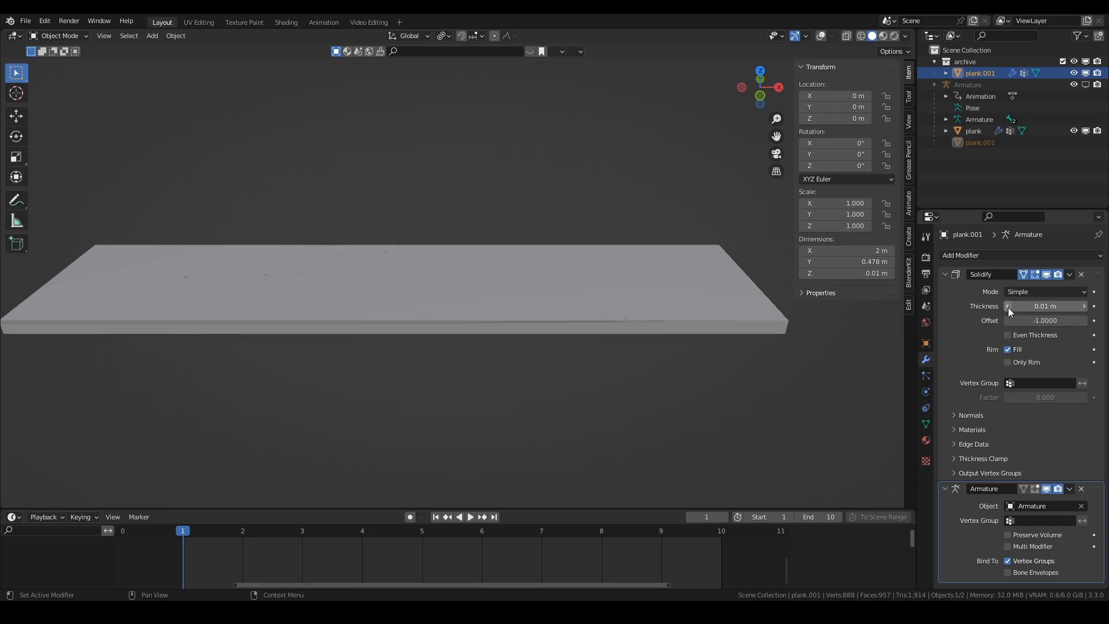
left_click(1008, 307)
left_click(1008, 307)
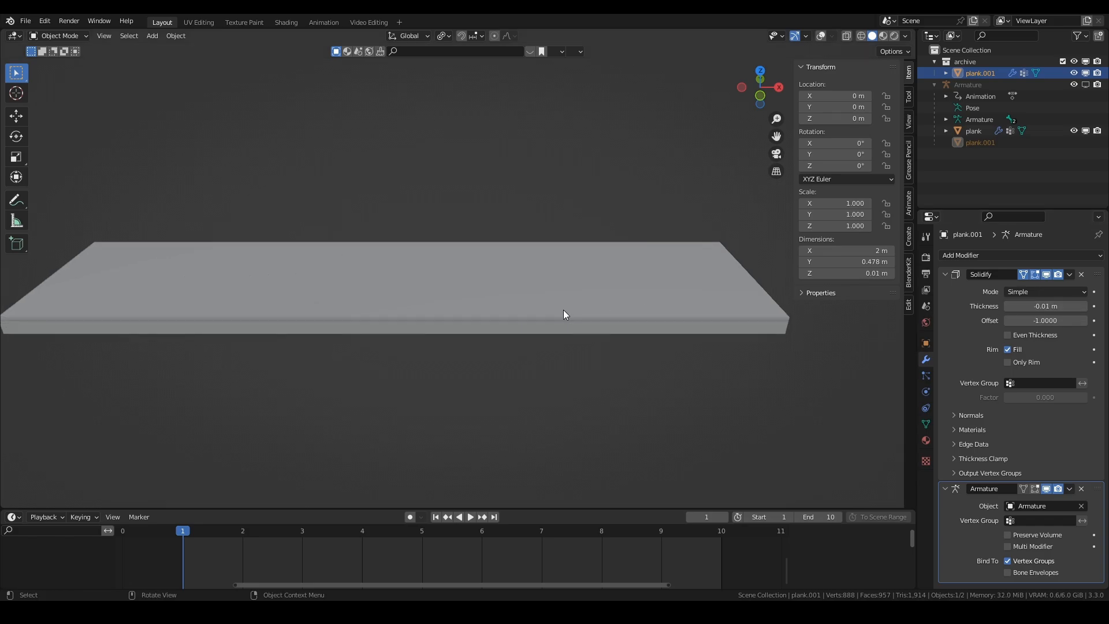
middle_click_drag(563, 310, 566, 262)
double_click(1040, 308)
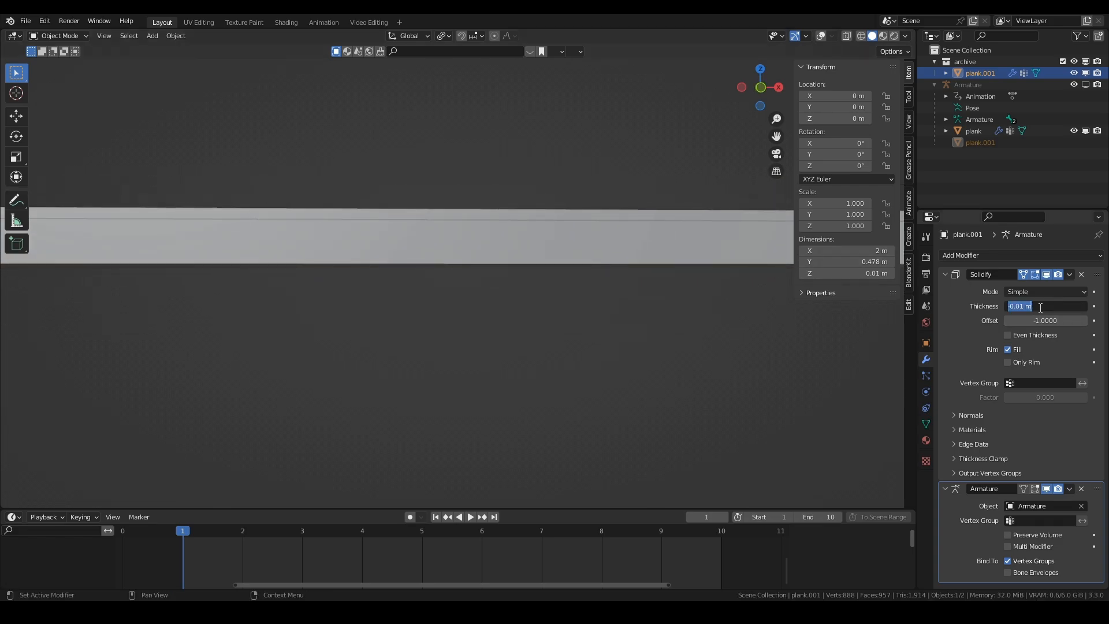
type("0.002")
key("Return")
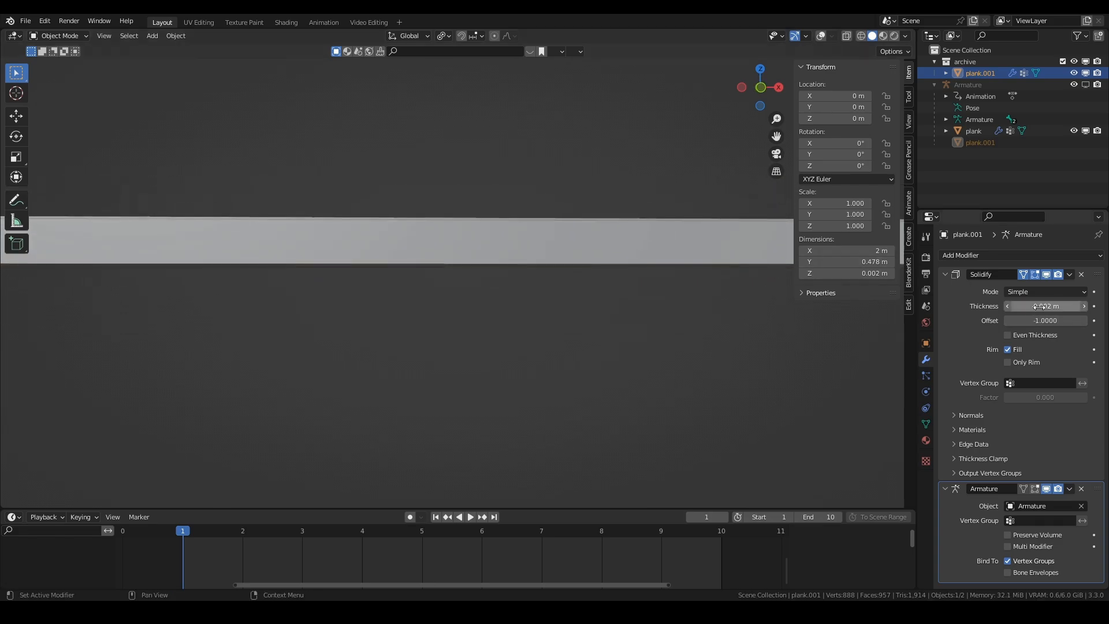
key("minus")
middle_click_drag(541, 254, 536, 277)
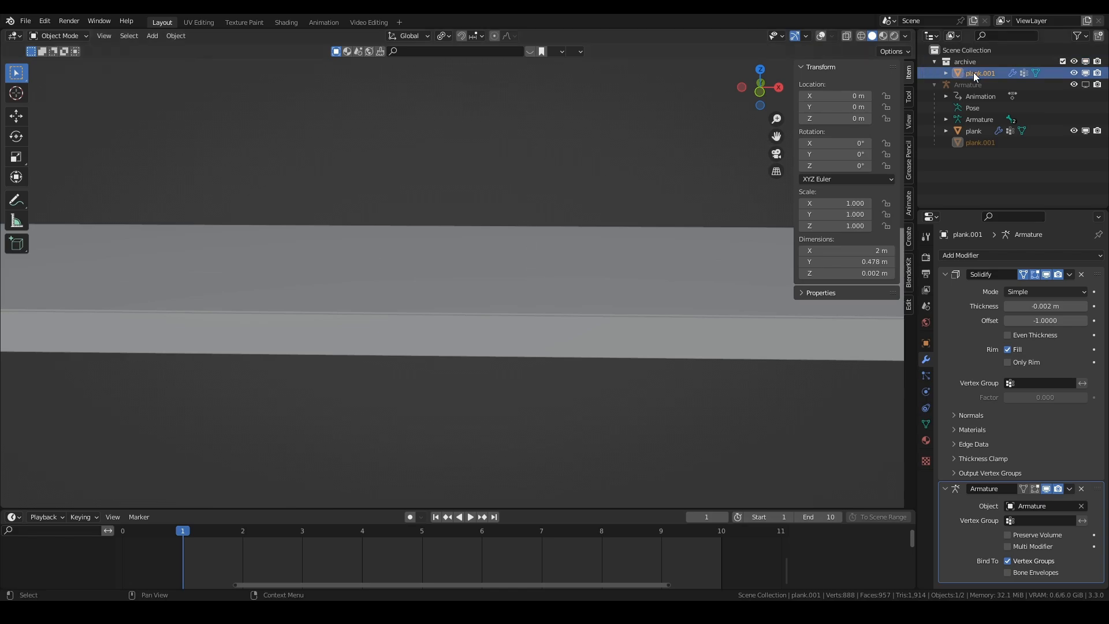
Step: Move the Armature modifier of plank.001 above its Solidify modifier
left_click(945, 488)
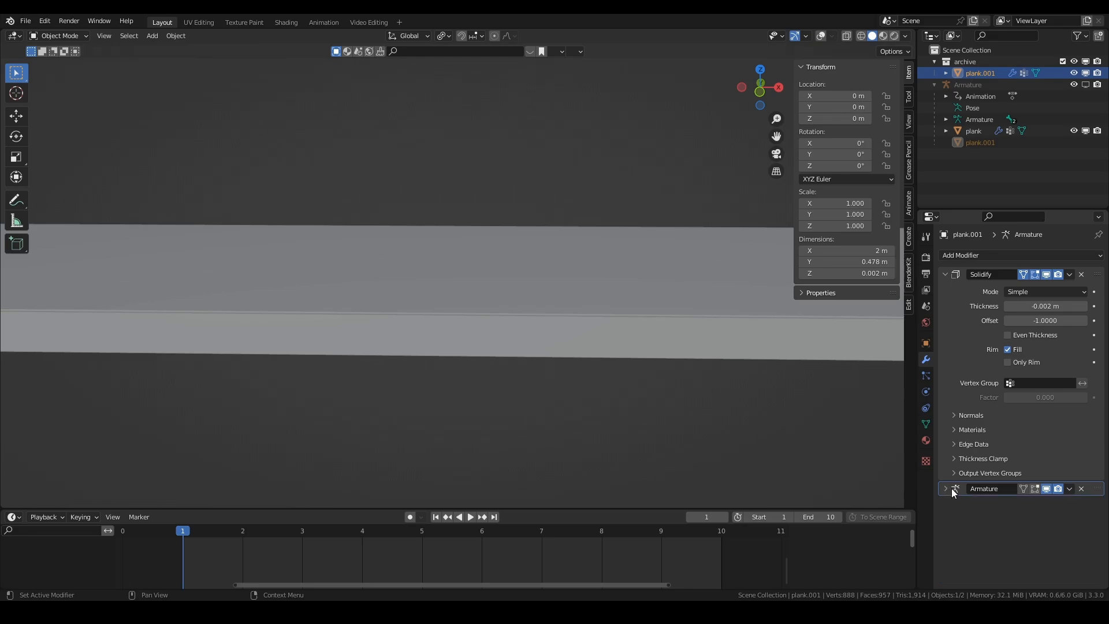
left_click_drag(1099, 490, 1098, 271)
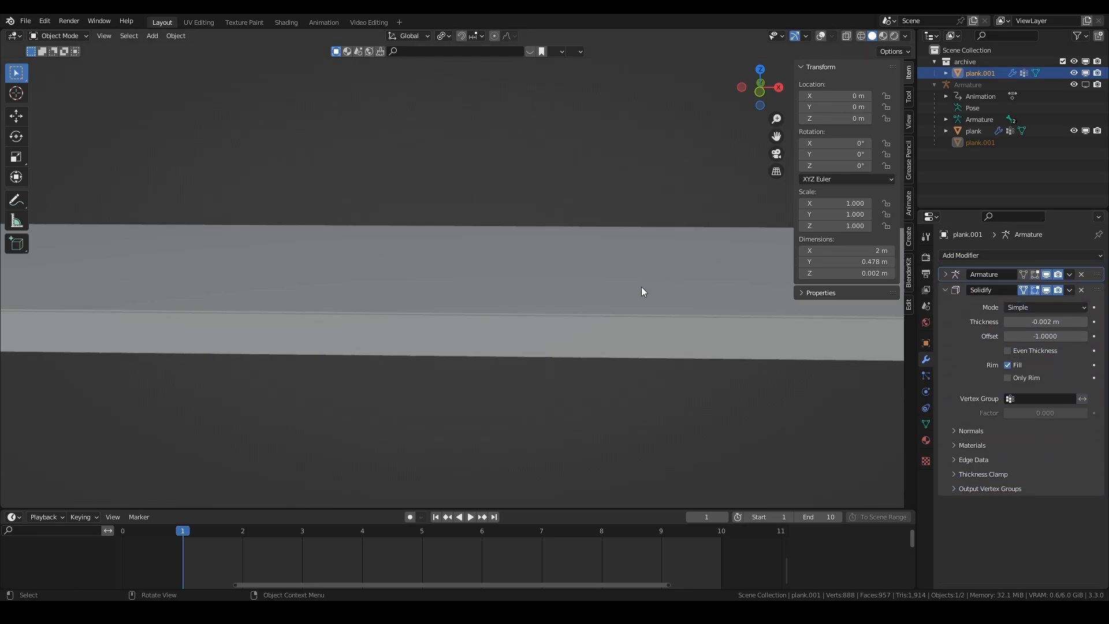
mouse_move(184, 532)
left_mouse_down()
mouse_move(400, 527)
mouse_move(183, 517)
left_mouse_up()
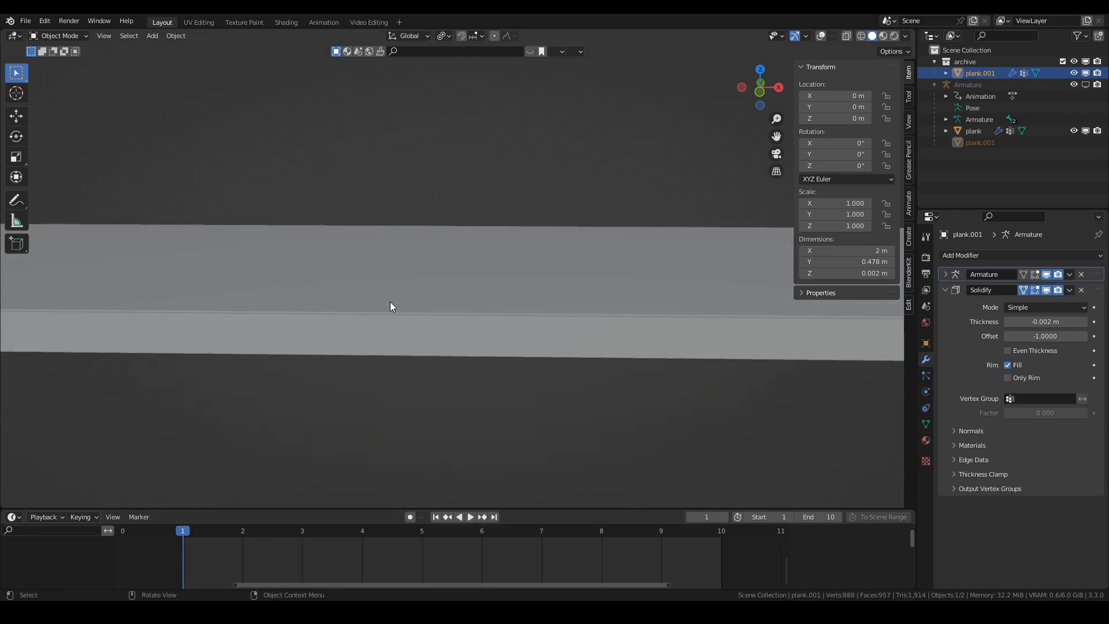
Step: Show the viewport overlays and add one loop cut across the right half of plank.001, slid close to the jagged break with a factor of about 0.797
left_click(821, 36)
key("Tab")
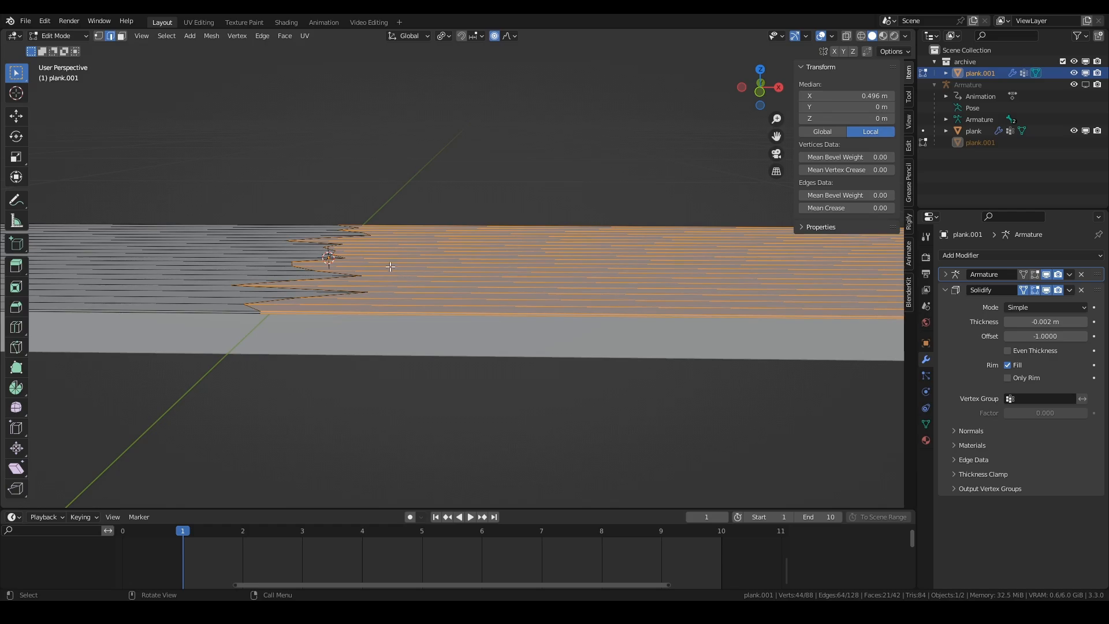
middle_click_drag(390, 267, 494, 248)
scroll(437, 268, "up", 3)
key("ctrl+r")
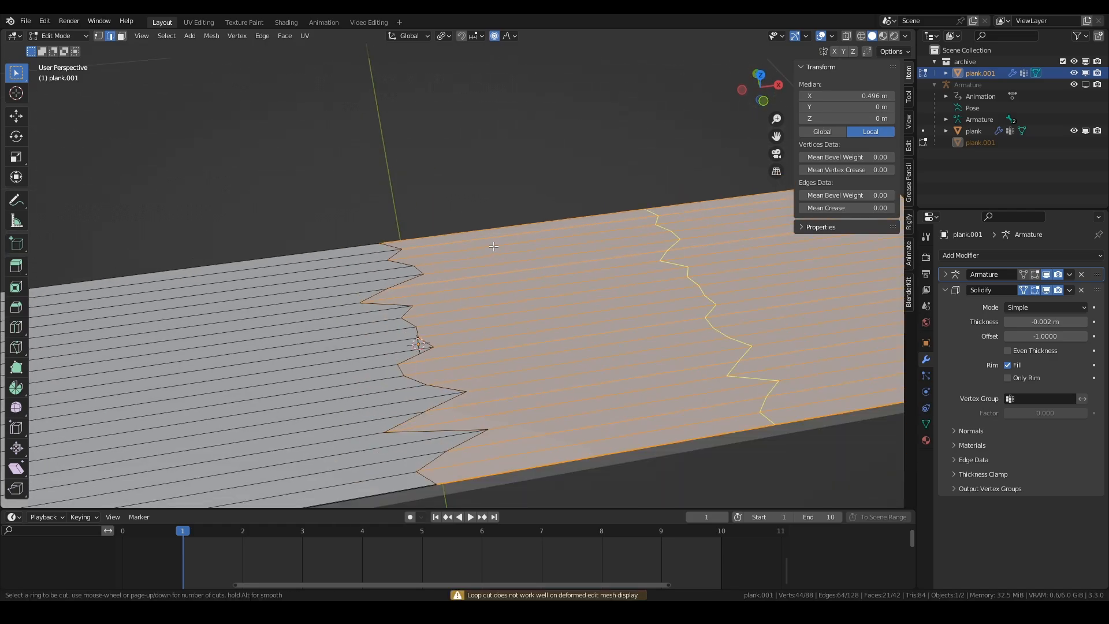
left_click(471, 248)
left_click_drag(323, 270, 291, 275)
left_click(290, 275)
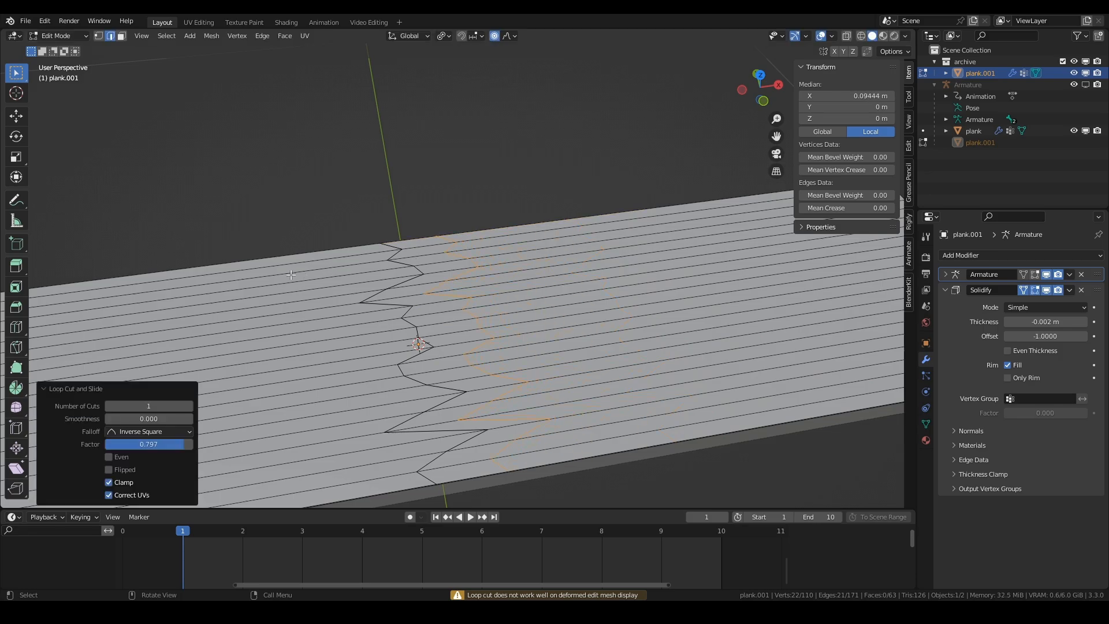
Step: Add one loop cut across the left half of plank.001, slid toward the break with a factor of about -0.768, and leave mesh editing
key("ctrl+r")
left_click(263, 265)
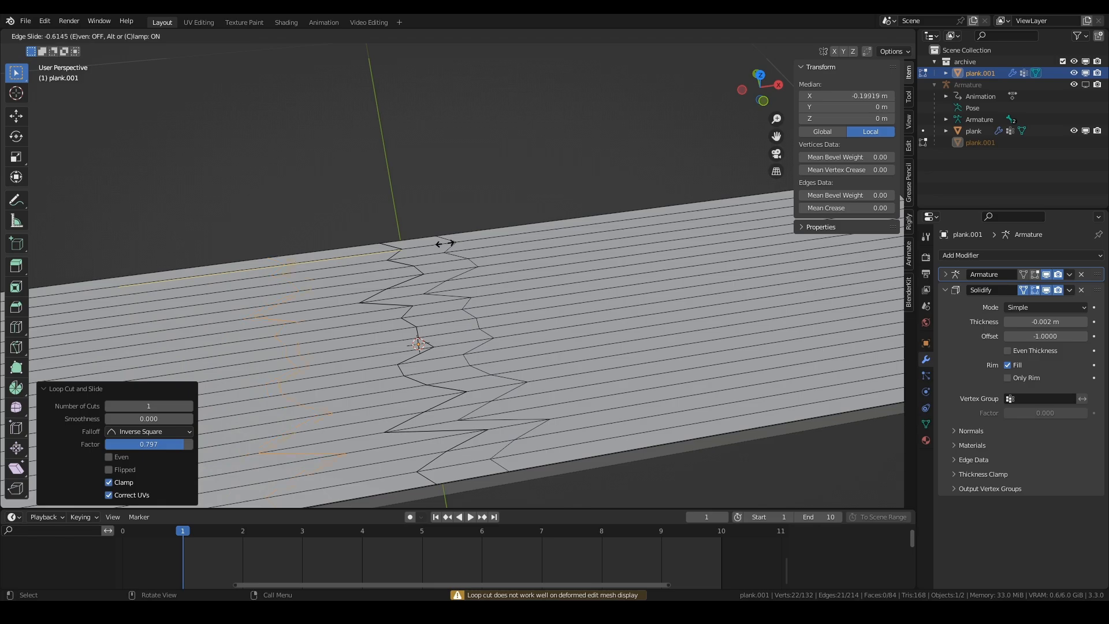
left_click(489, 236)
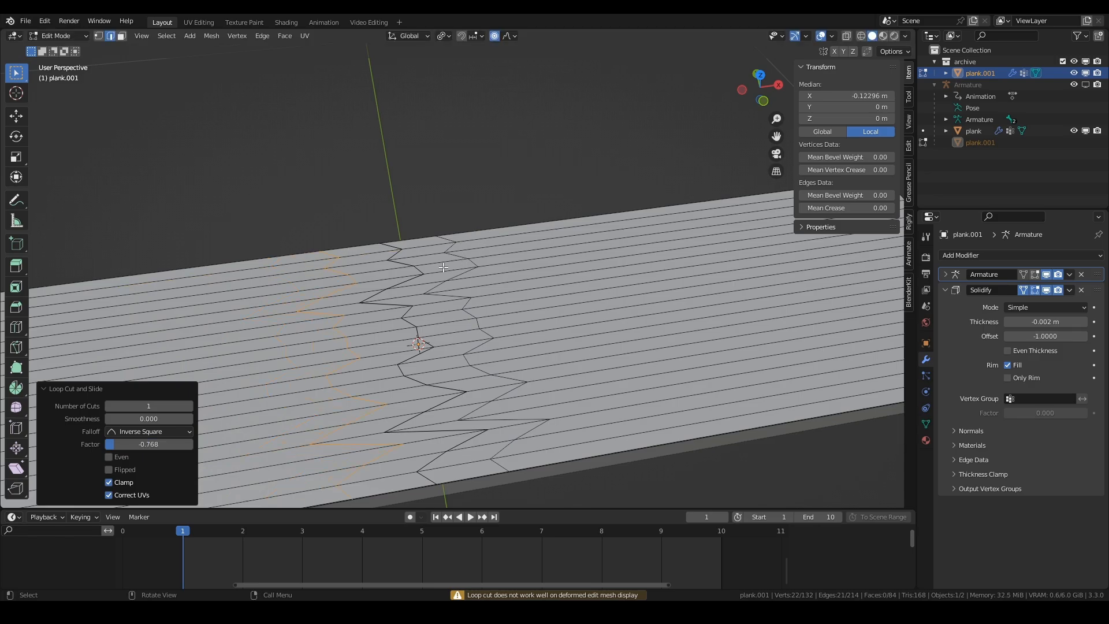
key("Tab")
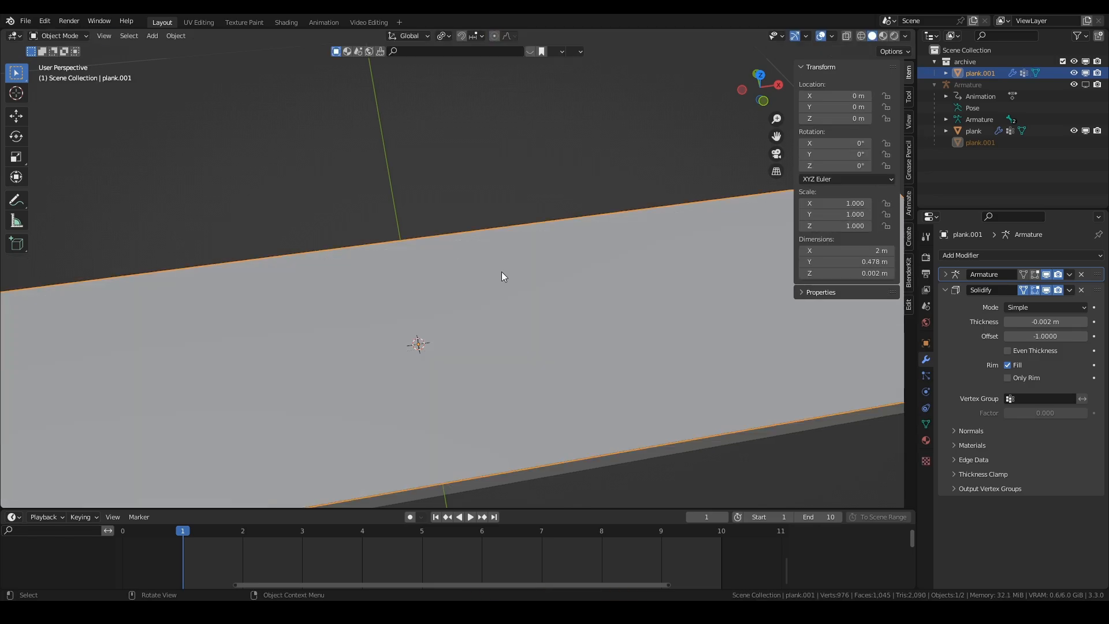
Step: Give plank.001 a Basis shape key and a second shape key named splinter with its value set to 1
left_click(926, 424)
left_click(1093, 387)
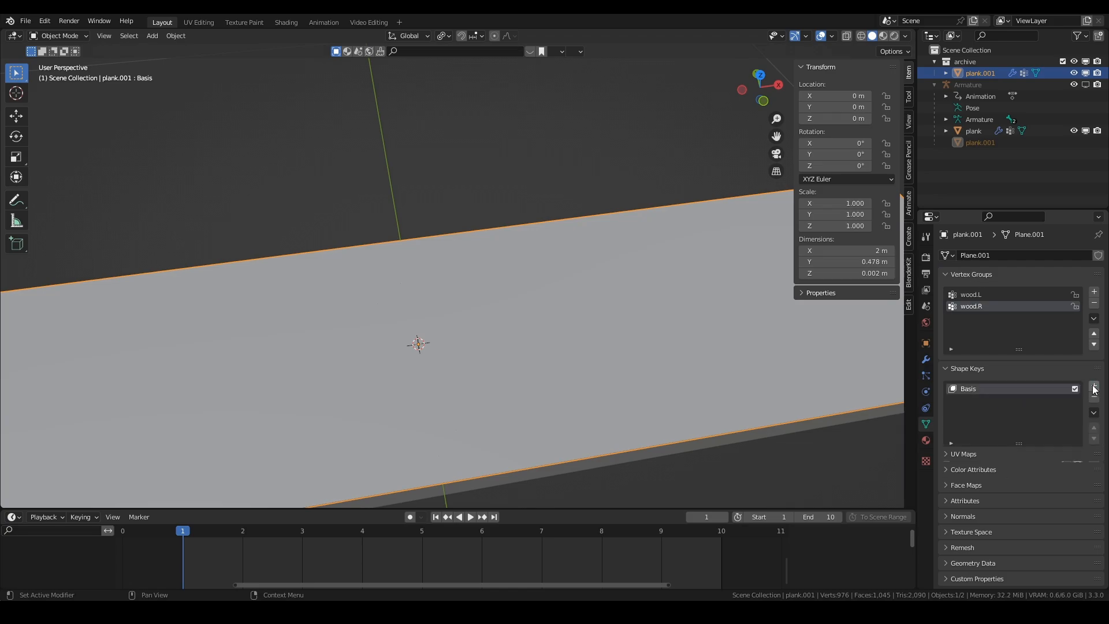
left_click(1094, 387)
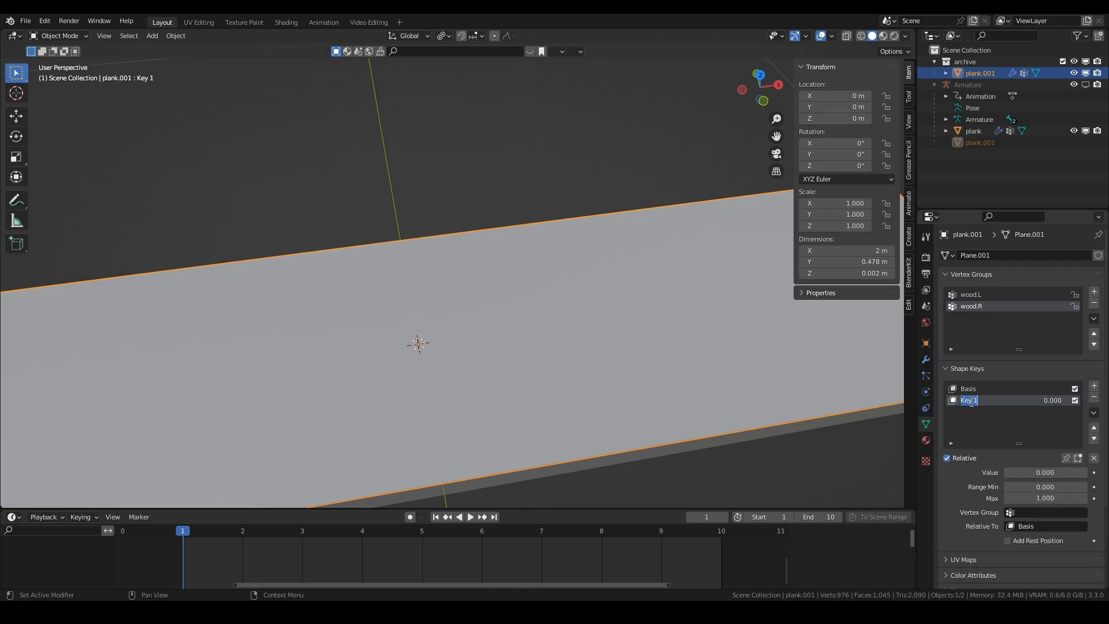
type("splinter")
key("Return")
left_click(1059, 399)
type("1")
key("Return")
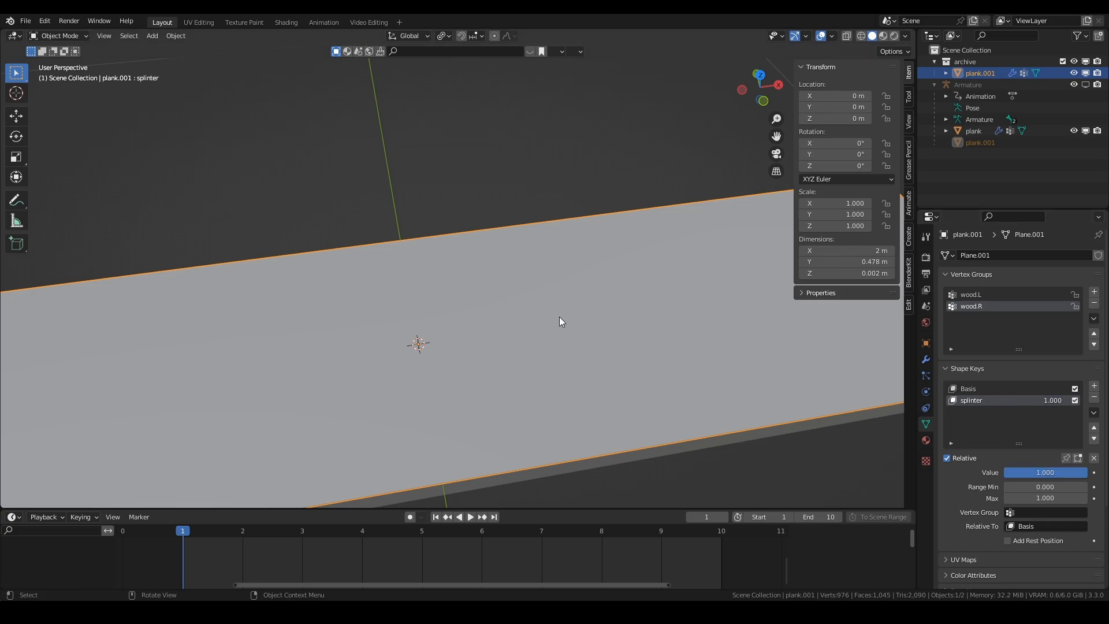
Step: In the splinter shape key, snap the 3D cursor to the loop-cut edge of a single strip near the plank's far side
key("Tab")
middle_click_drag(531, 296, 532, 310, "shift")
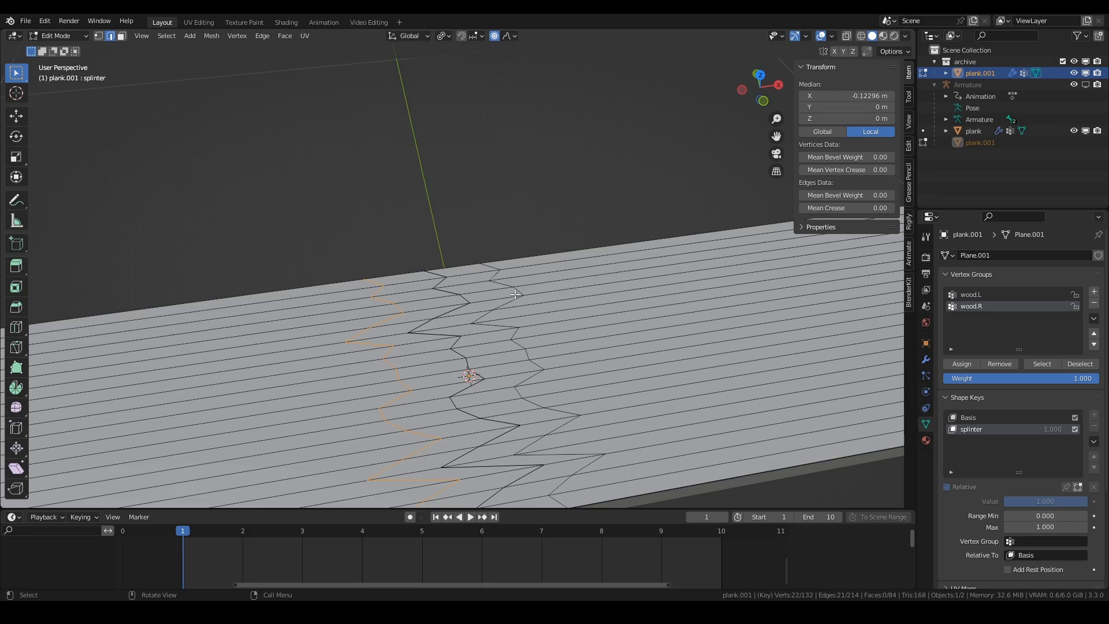
key("3")
left_click(487, 299)
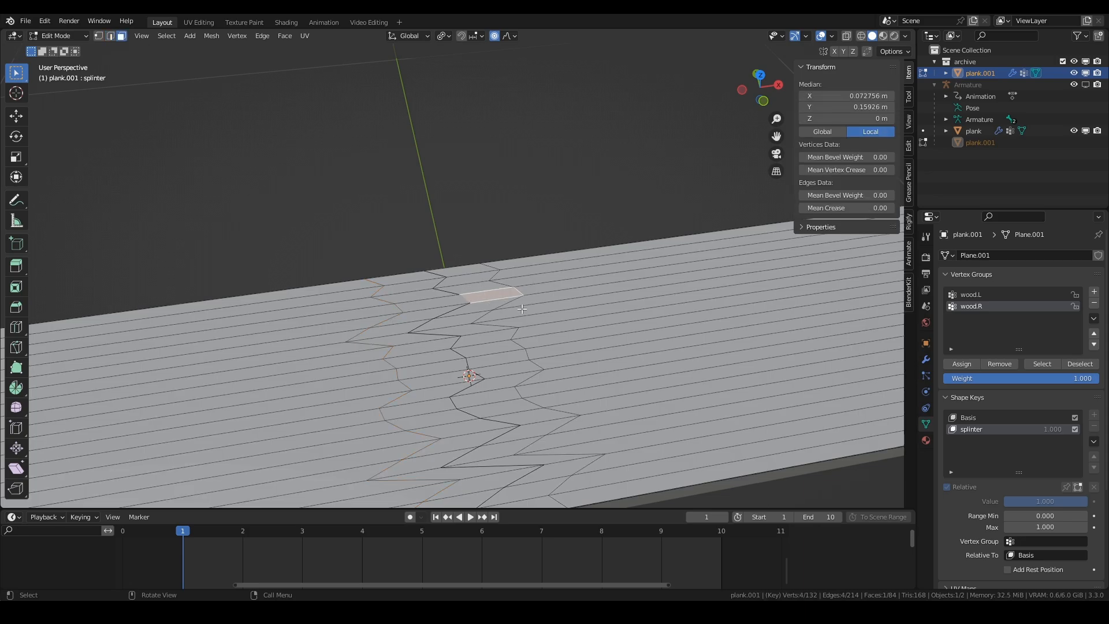
key("2")
left_click(518, 296)
key("shift+s")
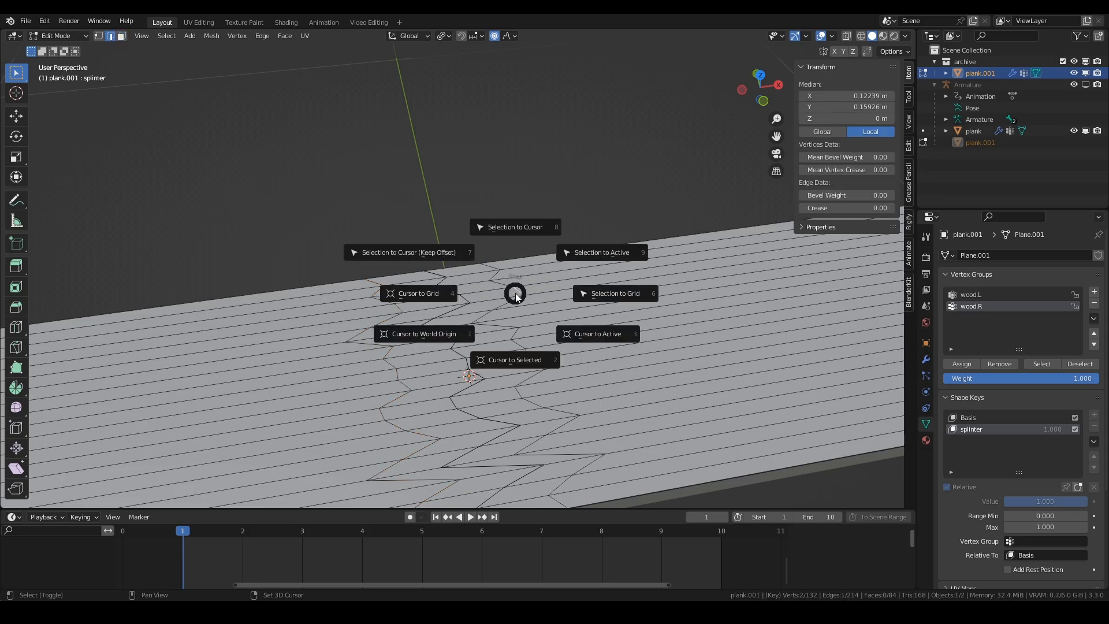
left_click(521, 315)
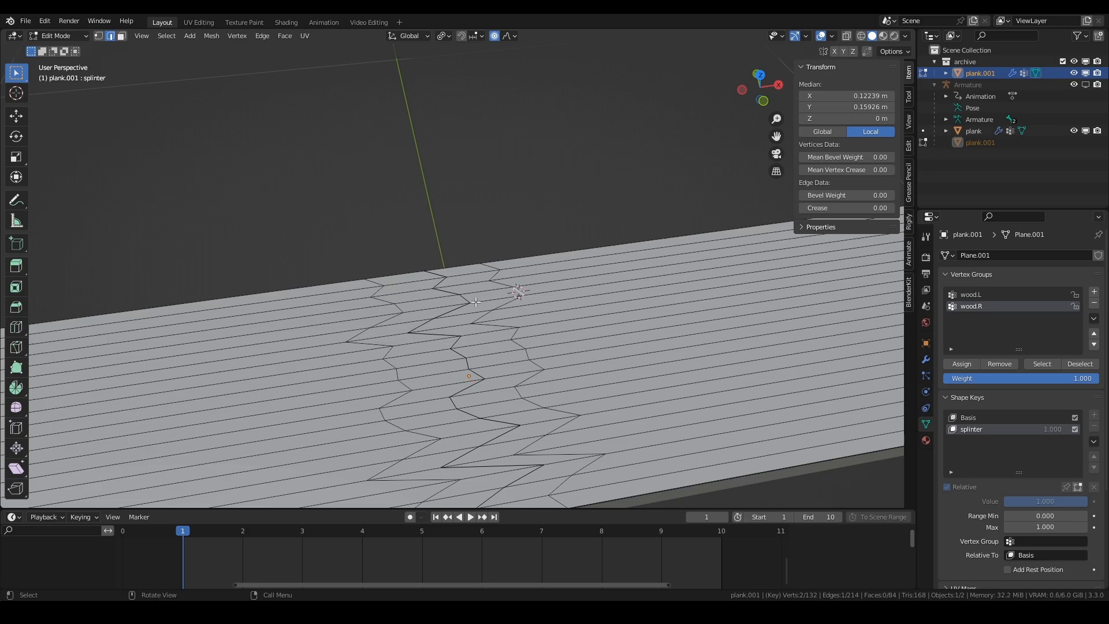
Step: Hide the linked left half of the mesh and disable the plank object in the viewport, leaving only the right half visible
key("1")
scroll(468, 305, "up", 2)
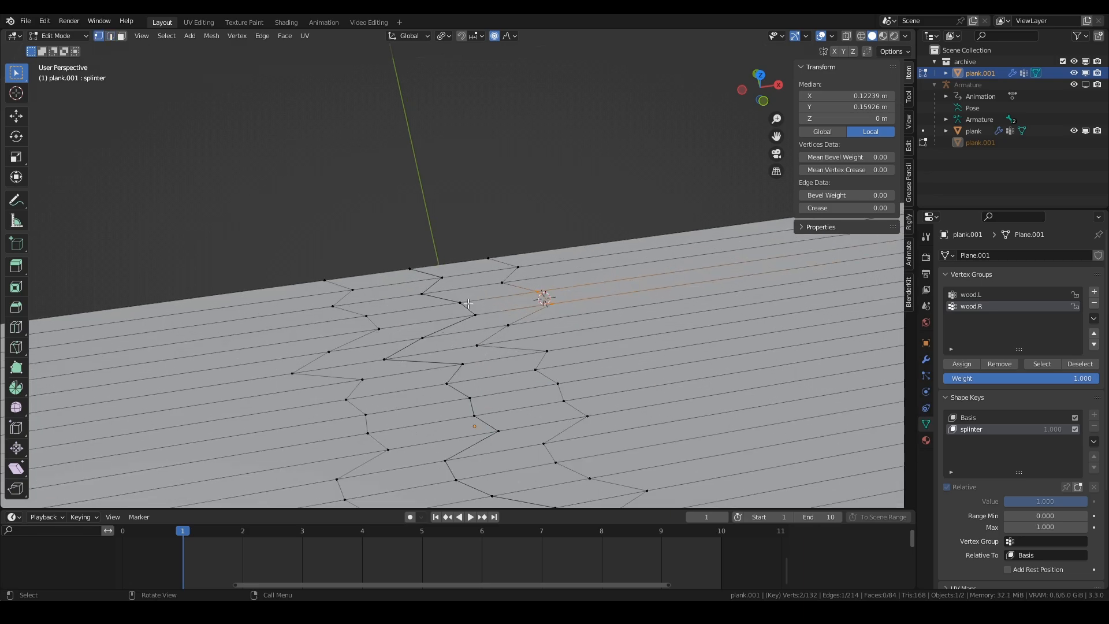
scroll(271, 334, "down", 2)
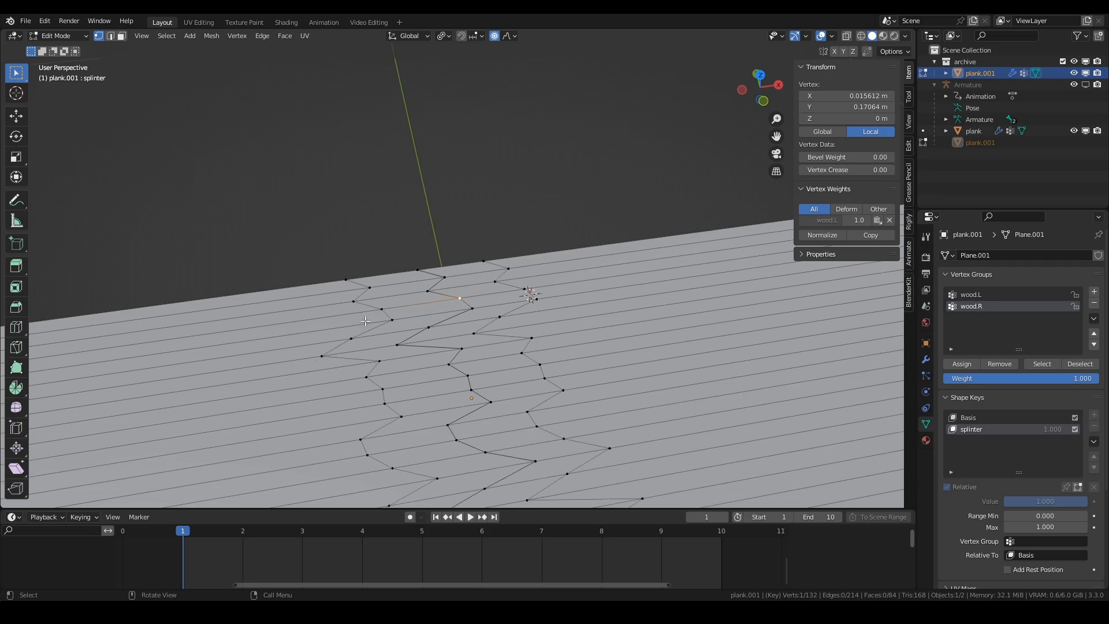
left_click(270, 331)
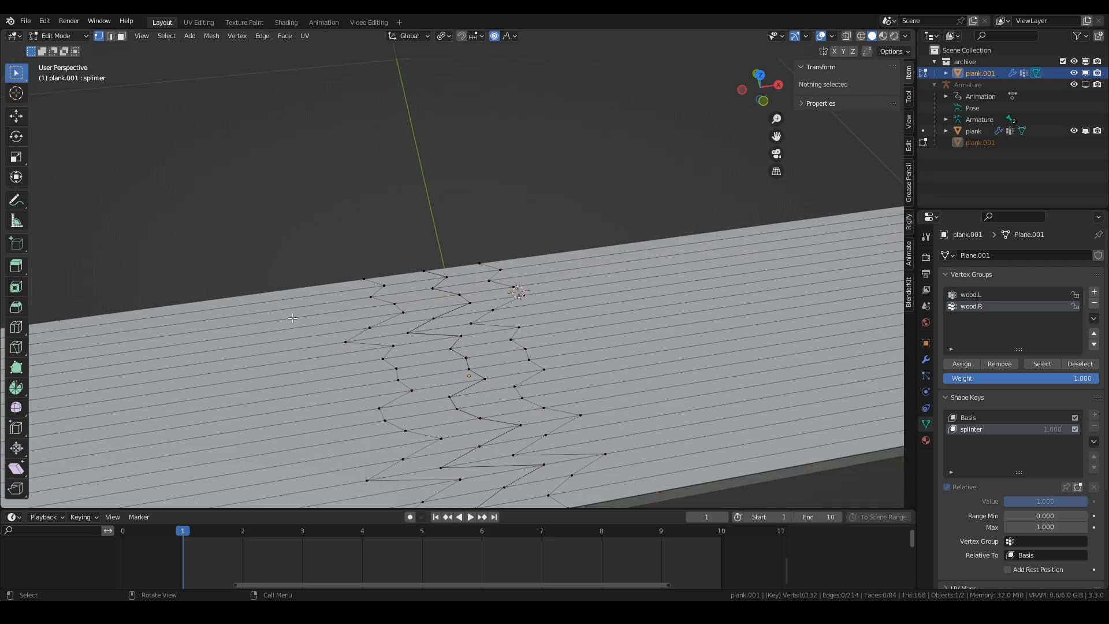
key("l")
key("h")
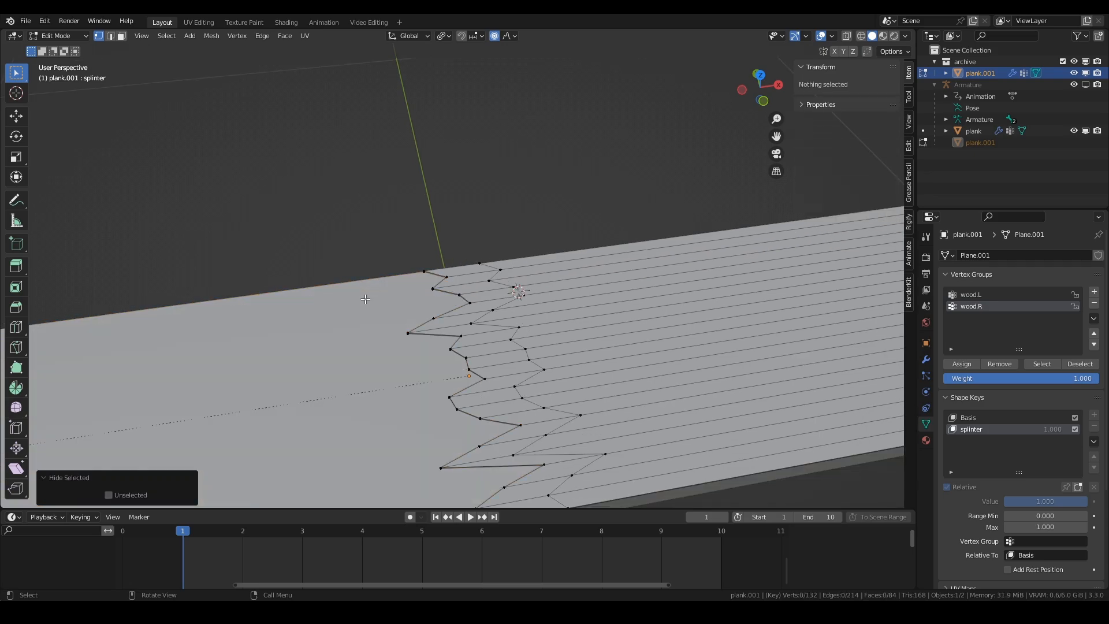
left_click(1086, 131)
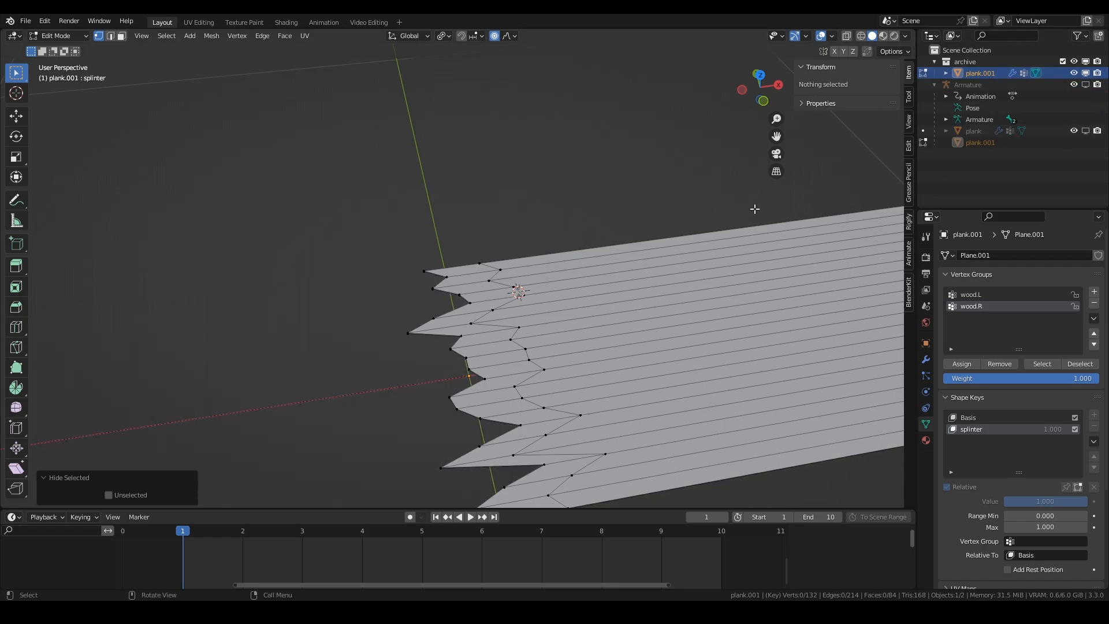
Step: Rip the two end vertices of that strip at the break without moving them and turn off proportional editing
left_click(460, 303)
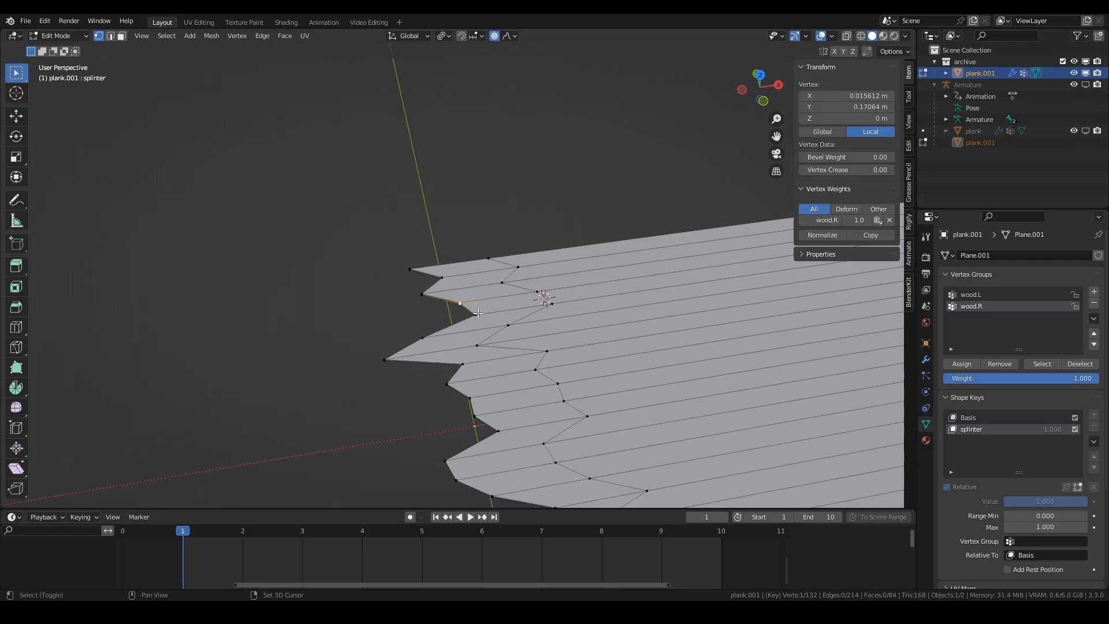
left_click(476, 313, "shift")
key("e")
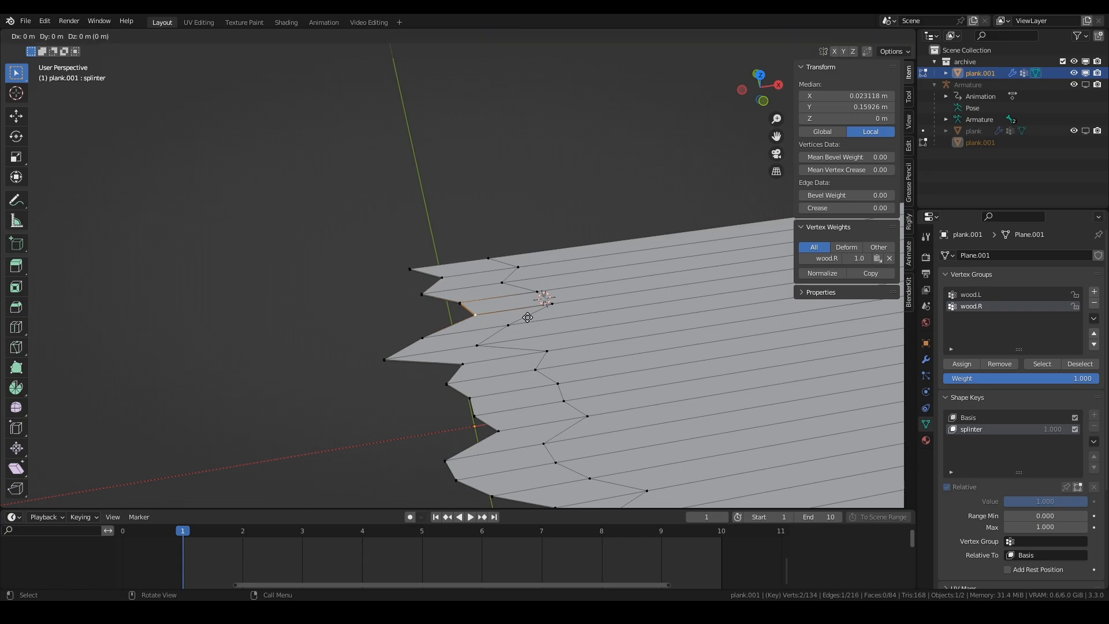
right_click(527, 317)
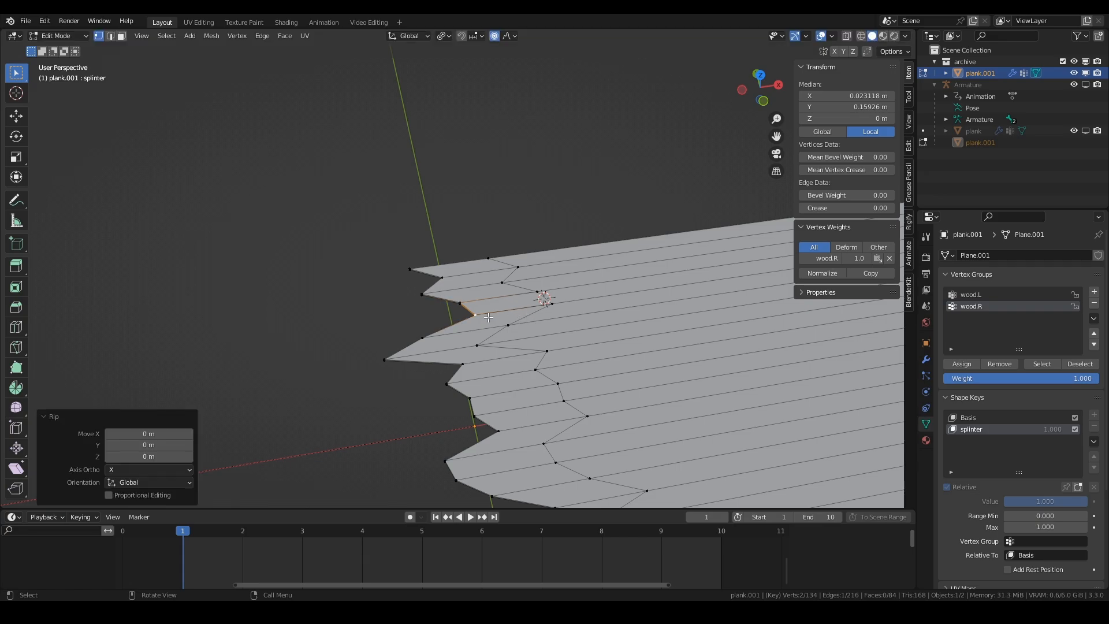
key("o")
key("g")
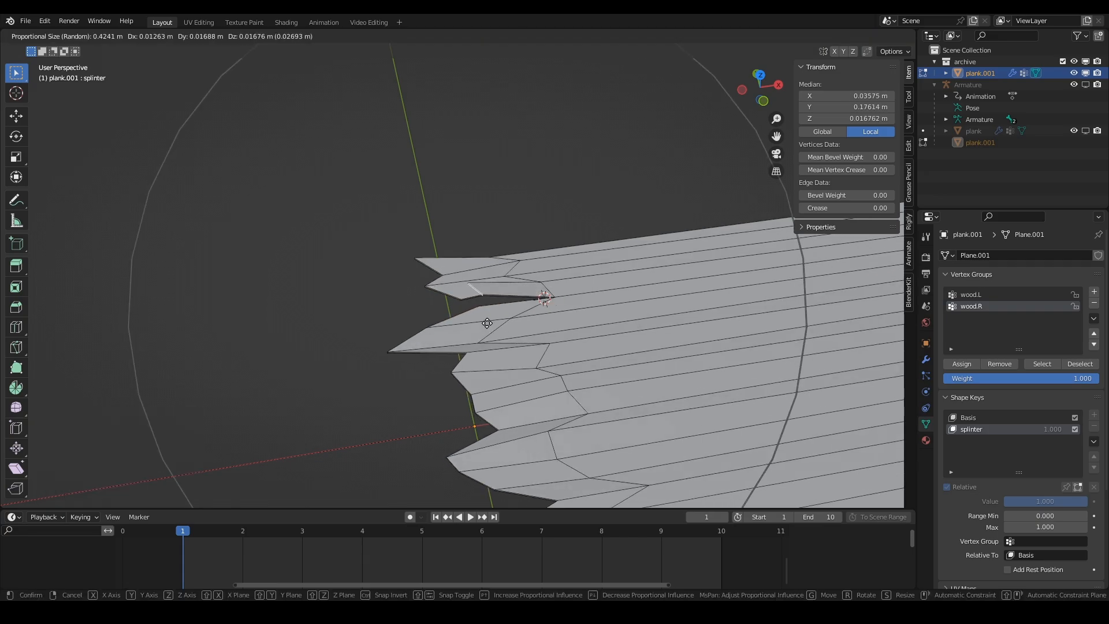
right_click(487, 323)
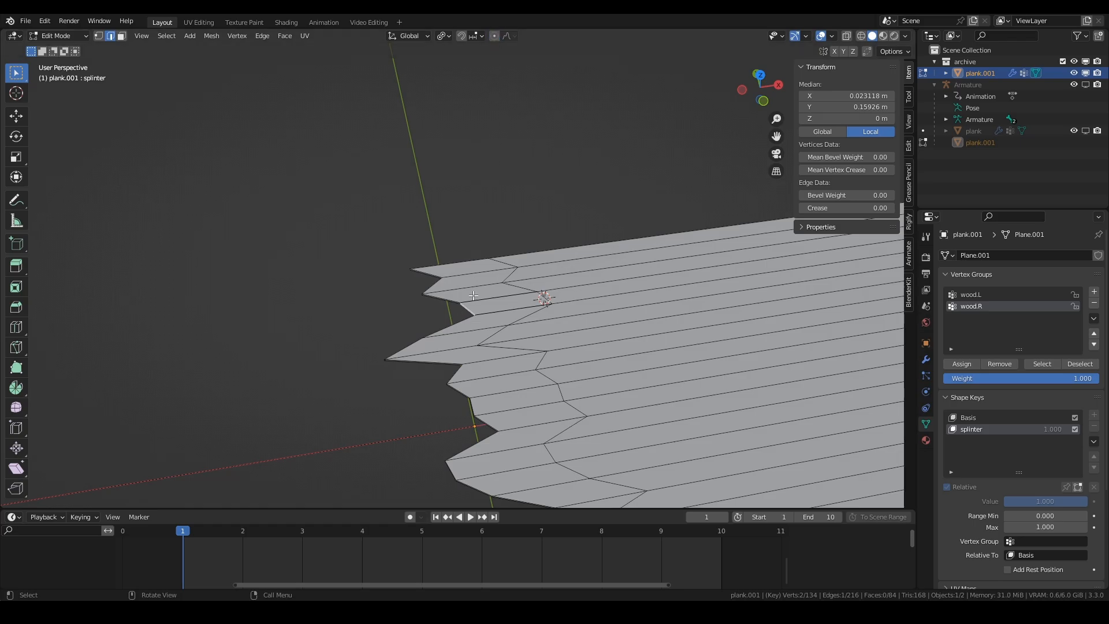
key("g")
right_click(478, 319)
Step: Rotate the ripped strip end upward by about 26.4° around the 3D cursor in front view
key("KP_3")
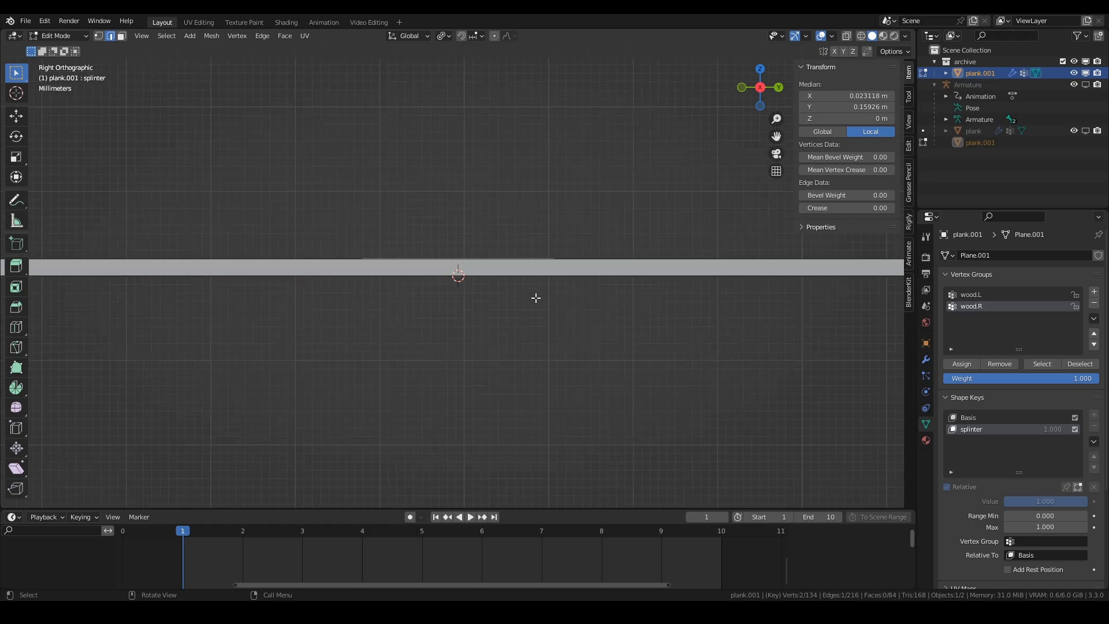
middle_click_drag(530, 293, 522, 312)
key("KP_1")
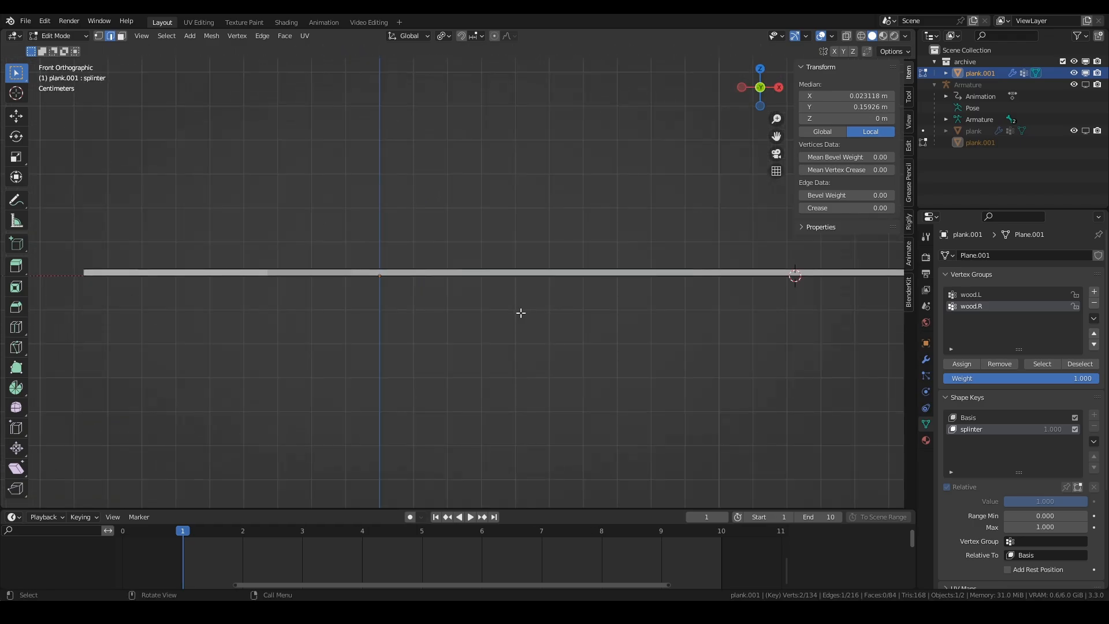
scroll(520, 309, "down", 4)
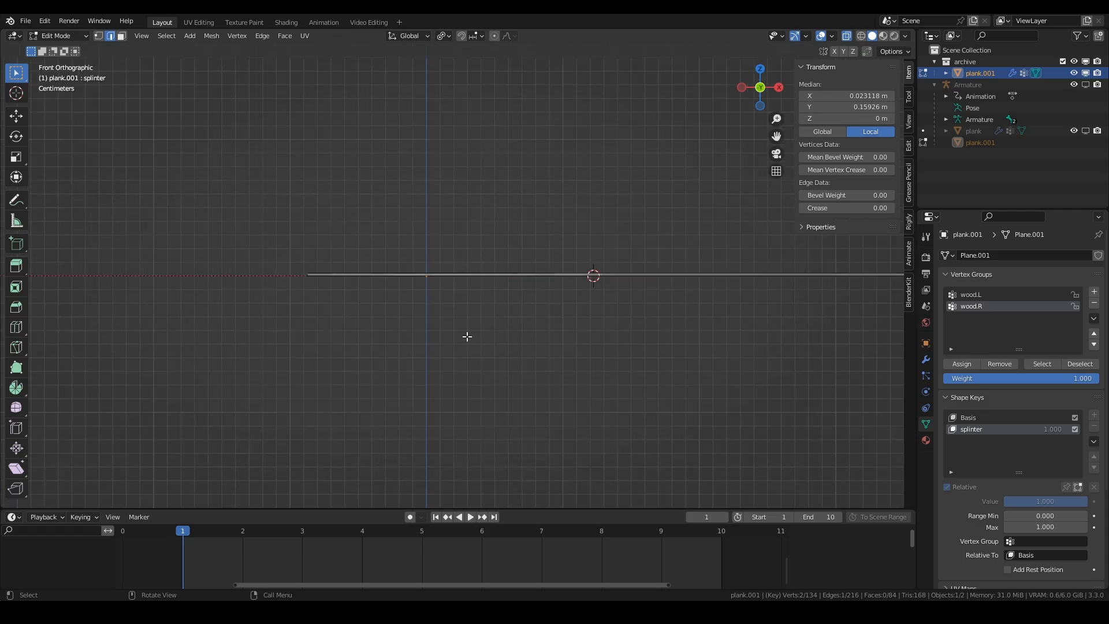
key("shift+s")
key("Escape")
key("r")
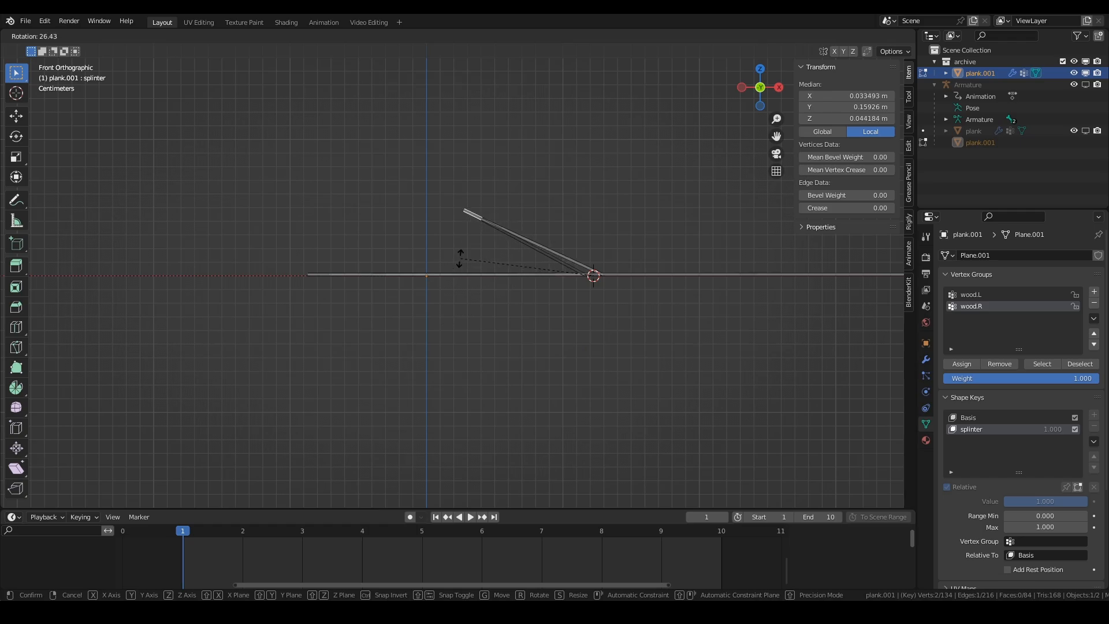
left_click(460, 257)
middle_click_drag(471, 234, 453, 303)
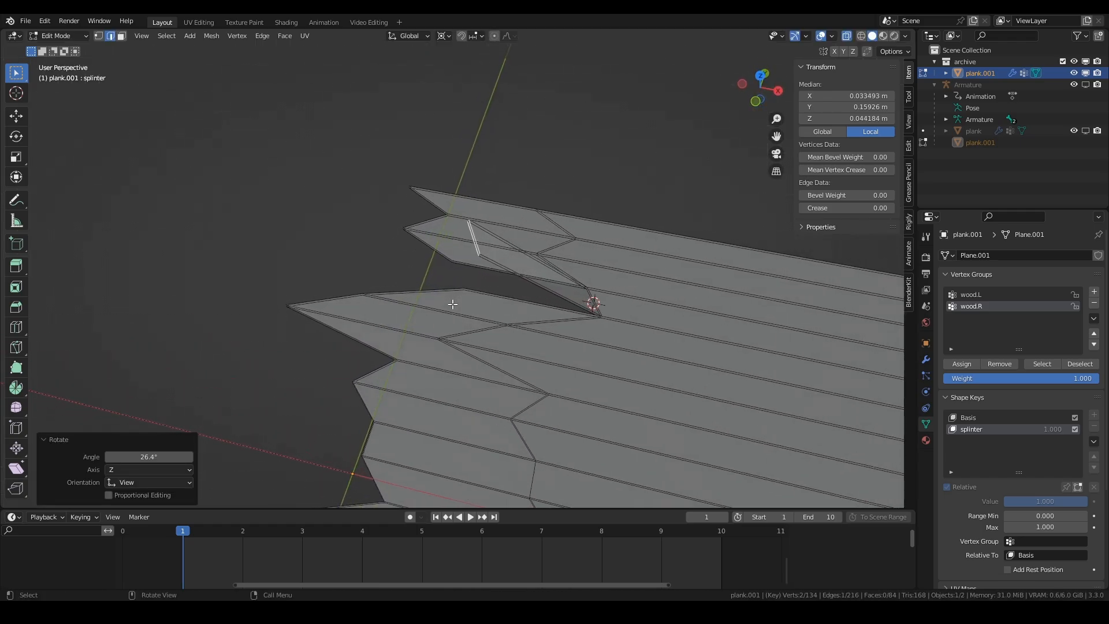
Step: Inspect the raised splinter in Object Mode and try the value of the splinter shape key
key("a")
key("Tab")
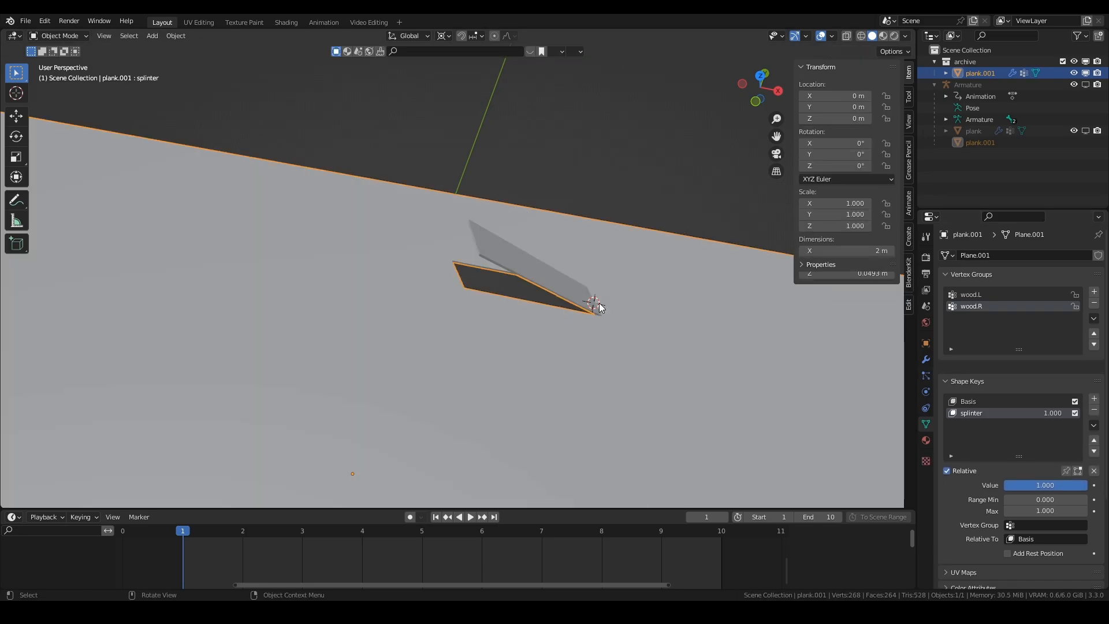
mouse_move(1060, 401)
left_mouse_down()
mouse_move(1002, 401)
mouse_move(1064, 401)
left_mouse_up()
Step: Rip the two end vertices of another strip, farther along the jagged break, leaving them in place
key("Tab")
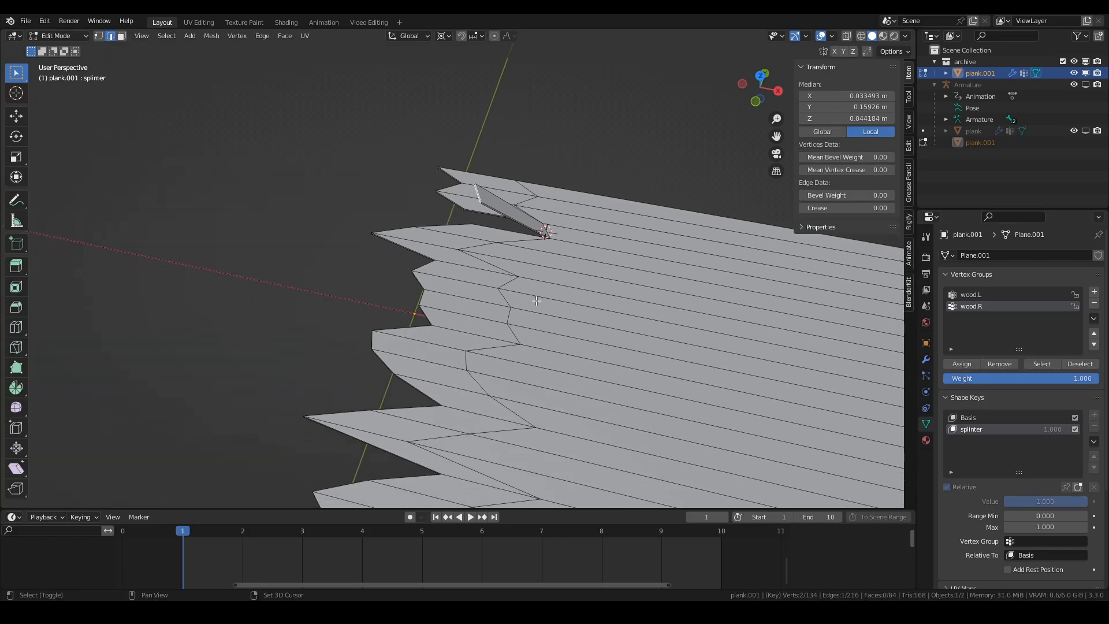
key("1")
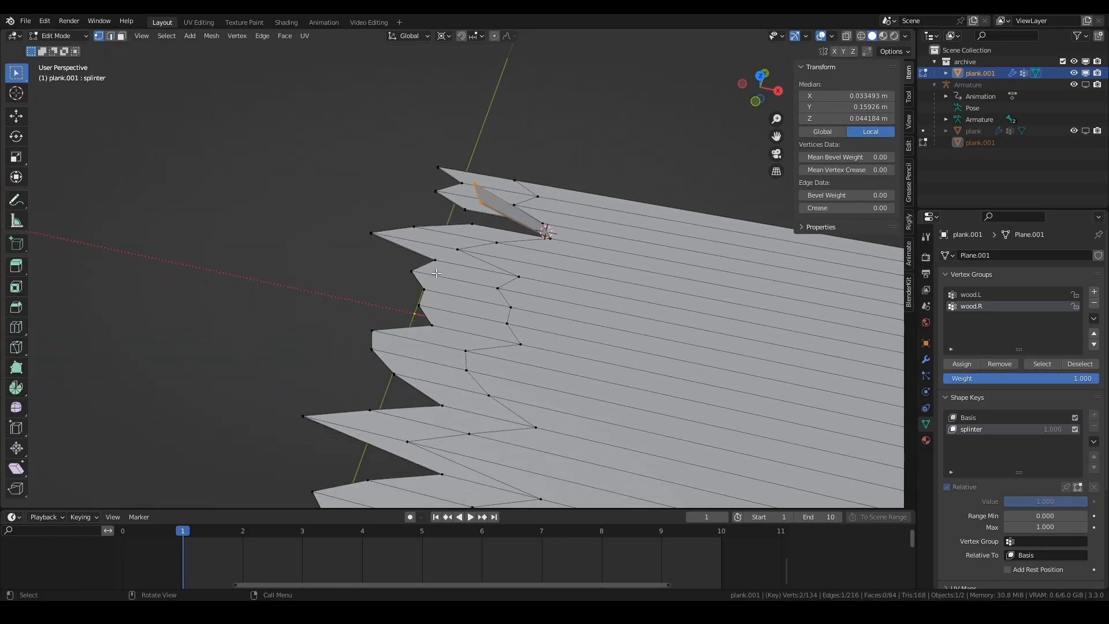
left_click(435, 260)
left_click(416, 271, "shift")
key("v")
key("Escape")
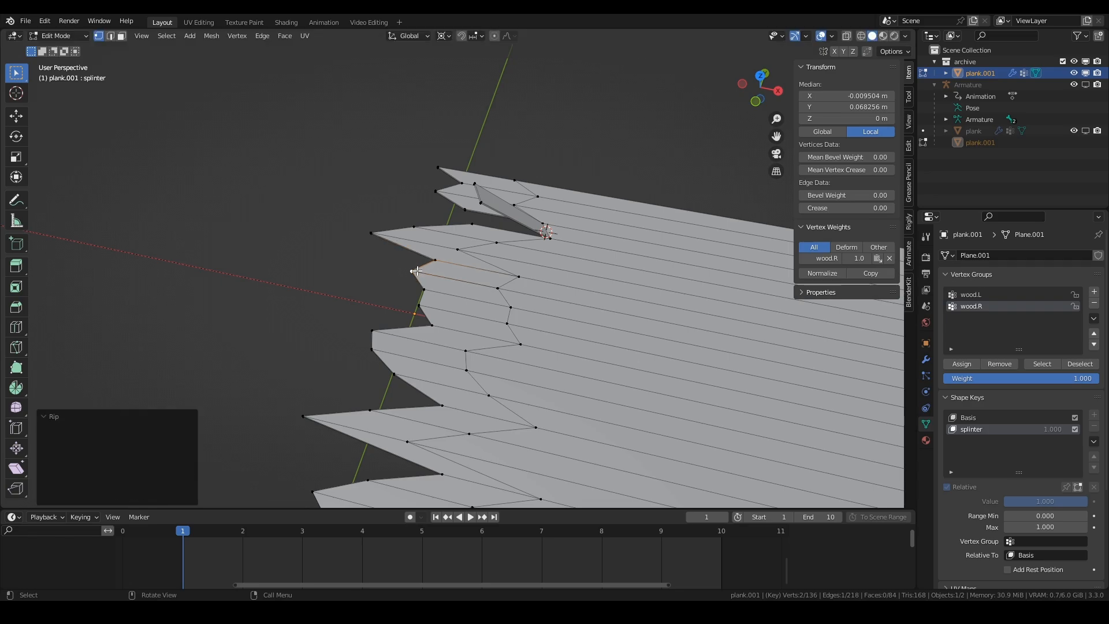
Step: Switch to edge selection and snap the 3D cursor to the base edge of the newly ripped strip
key("2")
left_click(502, 283)
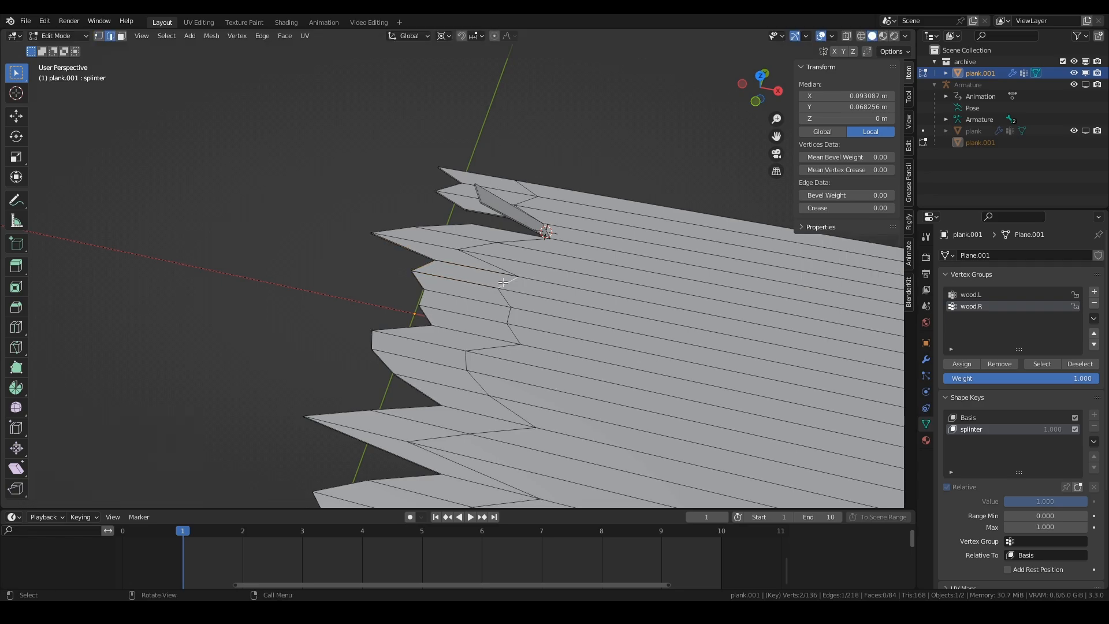
key("shift+s")
left_click(508, 349)
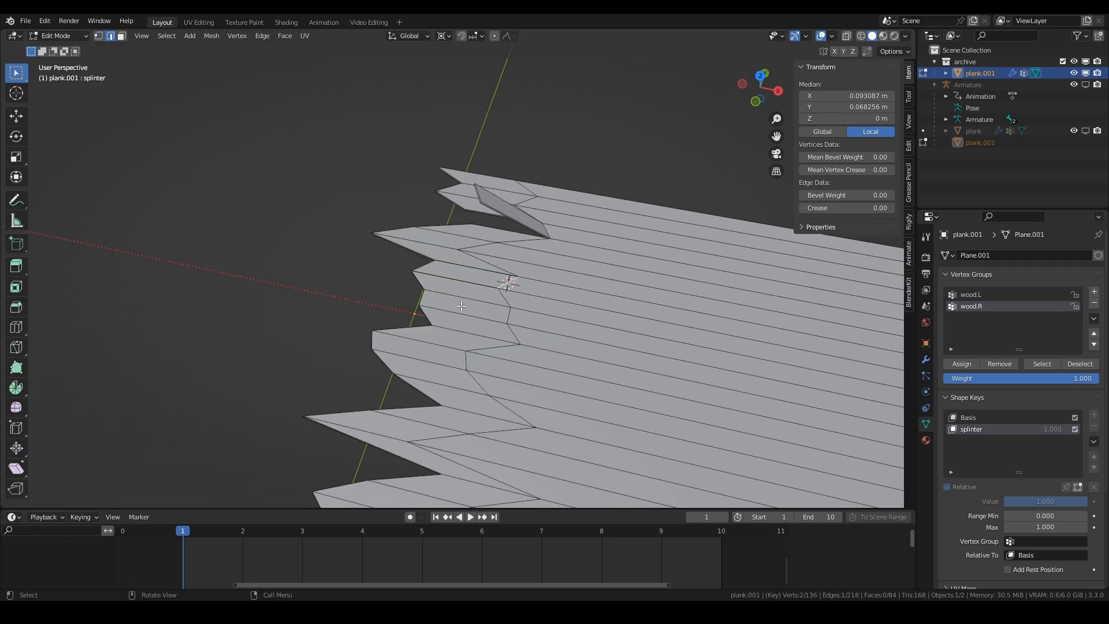
Step: Rotate the end edge of that strip upward by about 13.8° around the 3D cursor in front view
left_click(428, 265)
key("KP_1")
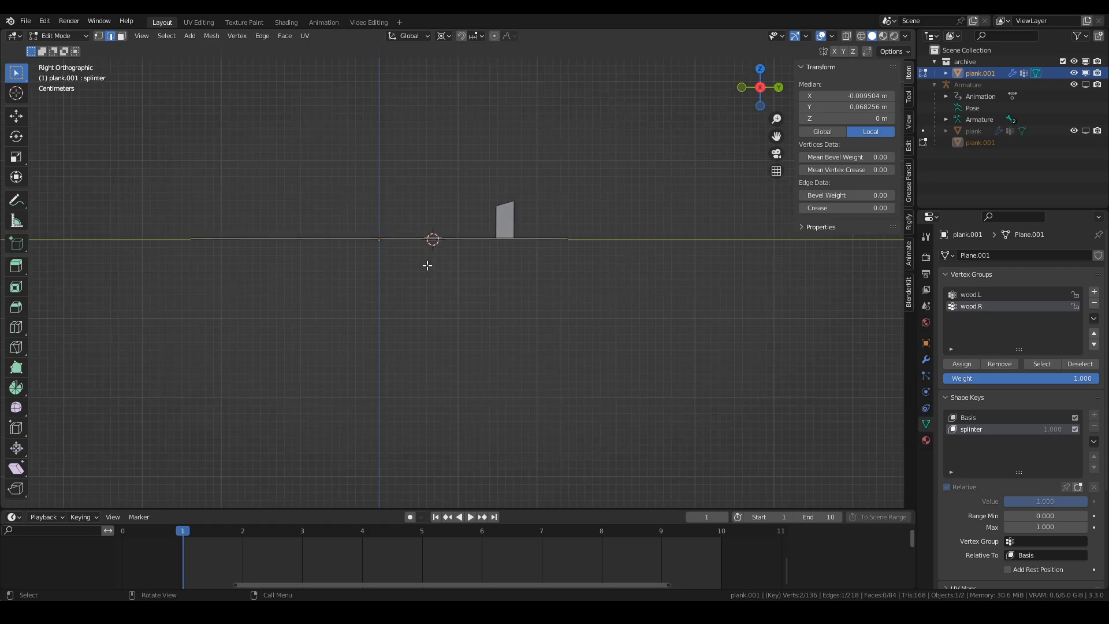
scroll(427, 265, "up", 5)
key("r")
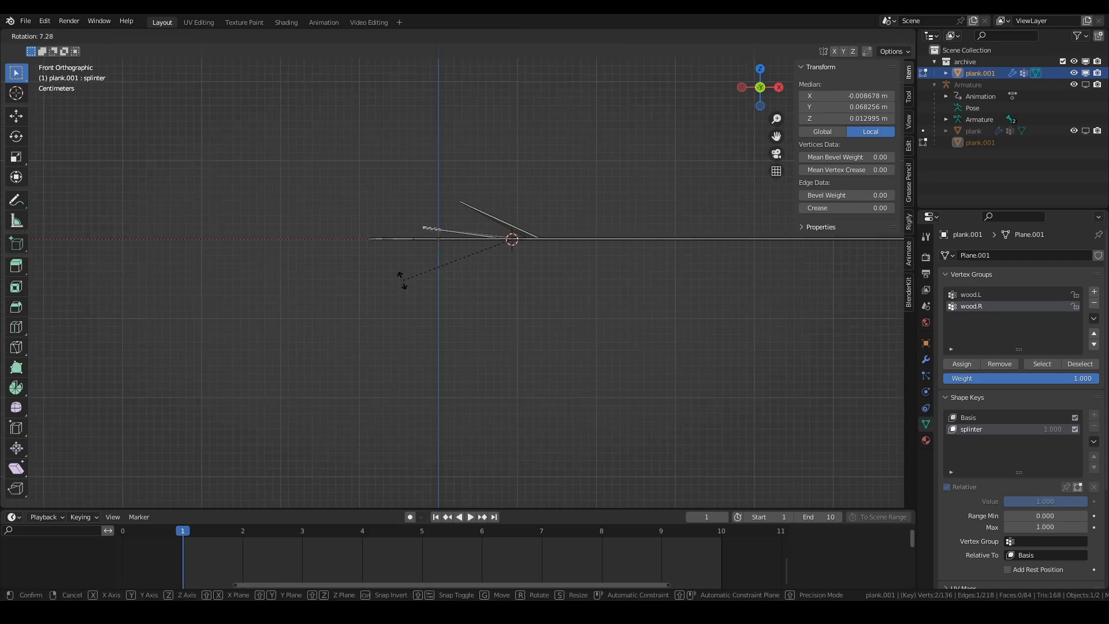
left_click(409, 265)
middle_click_drag(409, 265, 441, 317)
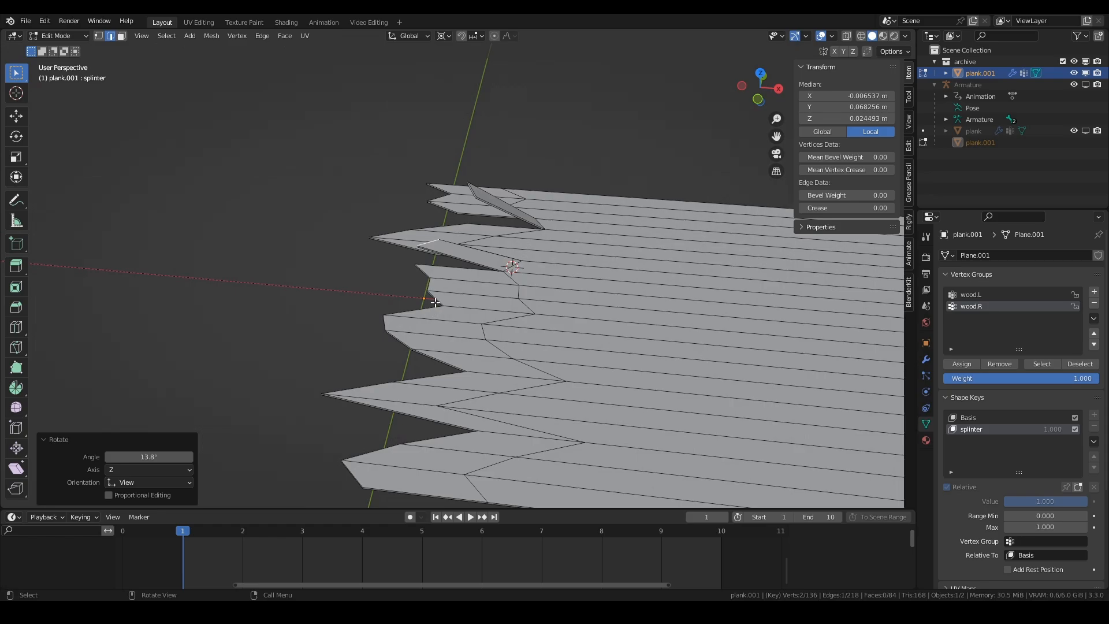
Step: Rip the two end vertices of a third strip, near the middle of the jagged break, leaving them in place
key("1")
left_click(384, 315)
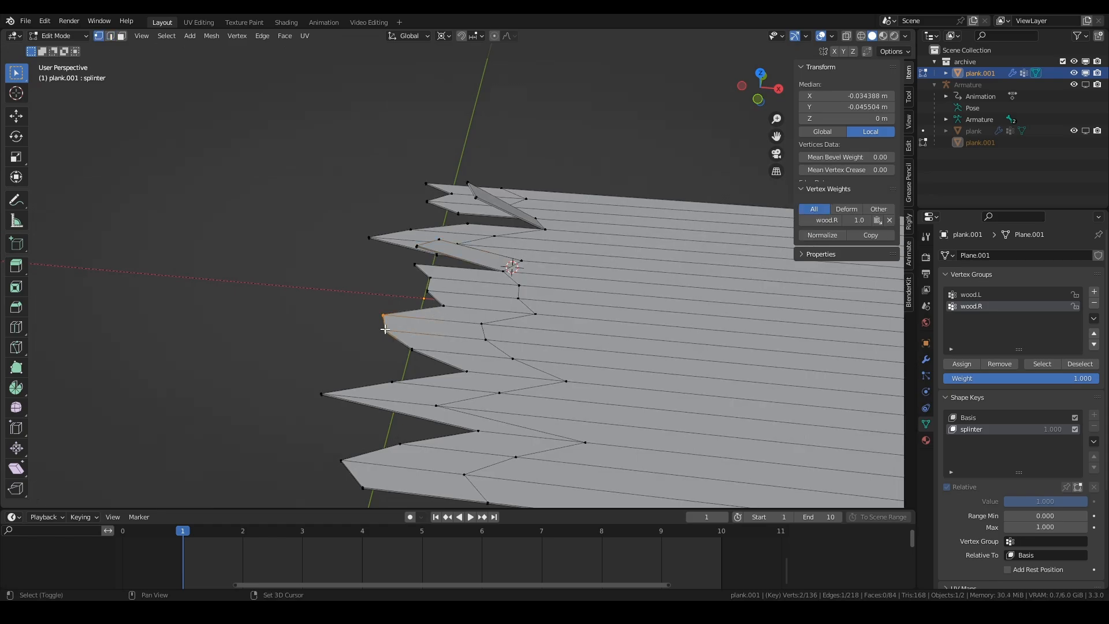
left_click(384, 330, "shift")
key("v")
left_click(384, 330)
Step: Snap the 3D cursor to the base edge of the third strip in edge selection
key("2")
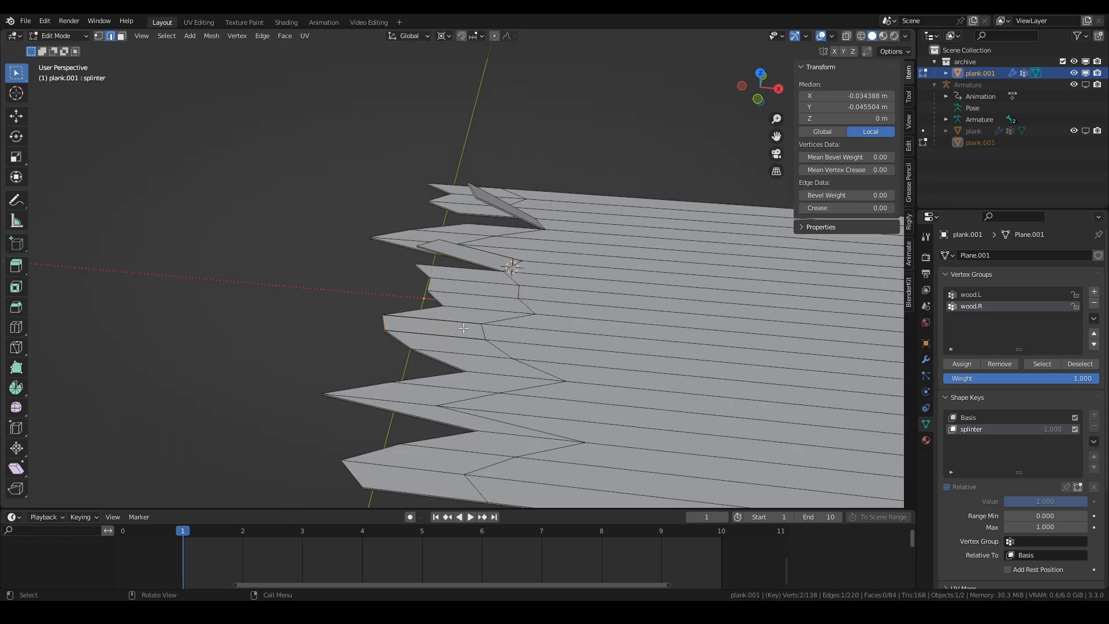
key("shift+s")
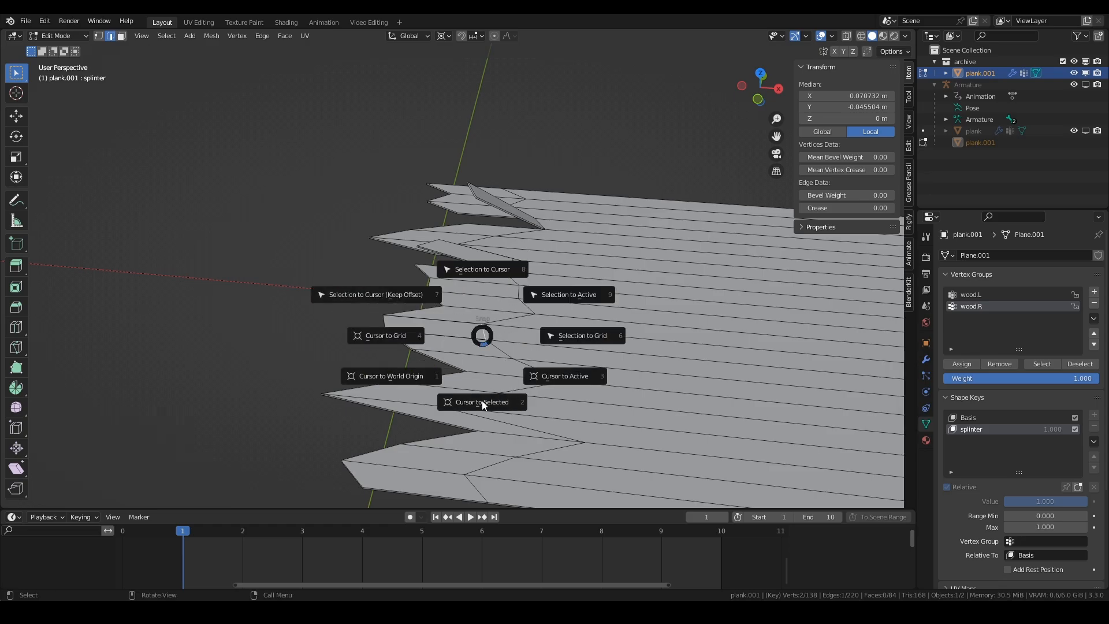
left_click(487, 402)
Step: Rotate the third strip's end edge upward around the 3D cursor in front view, more steeply than the other two
left_click(386, 324)
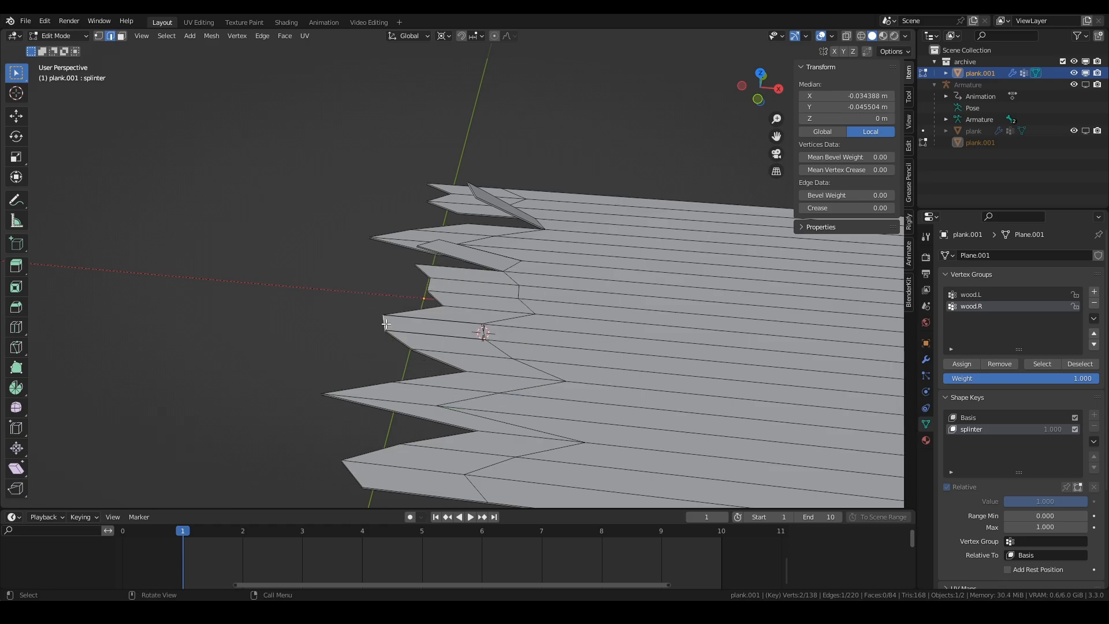
key("KP_1")
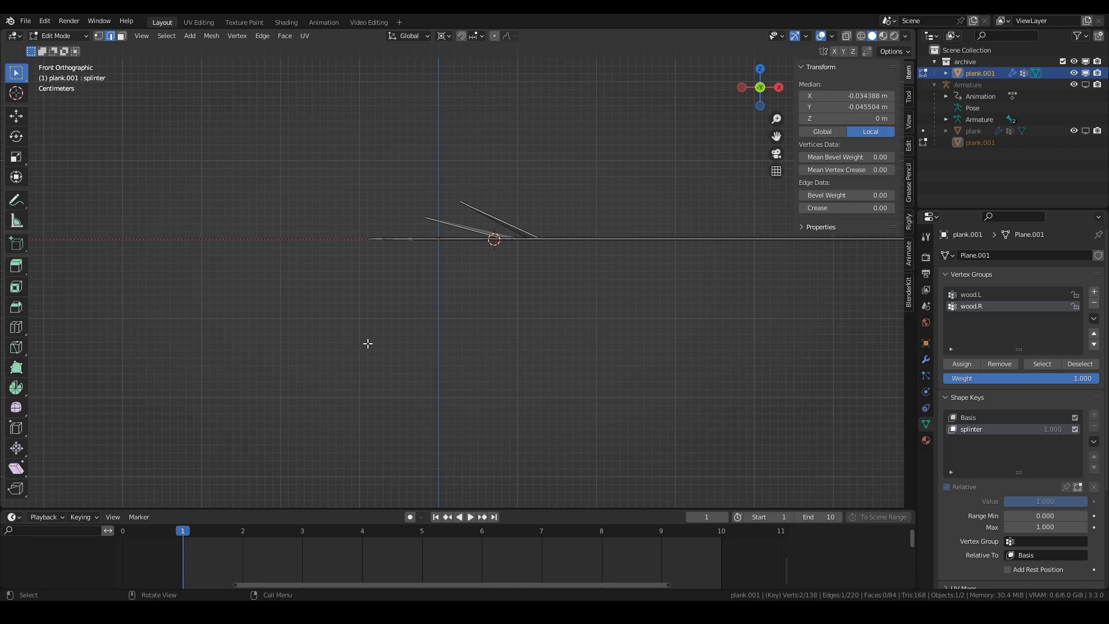
right_click(367, 343)
key("r")
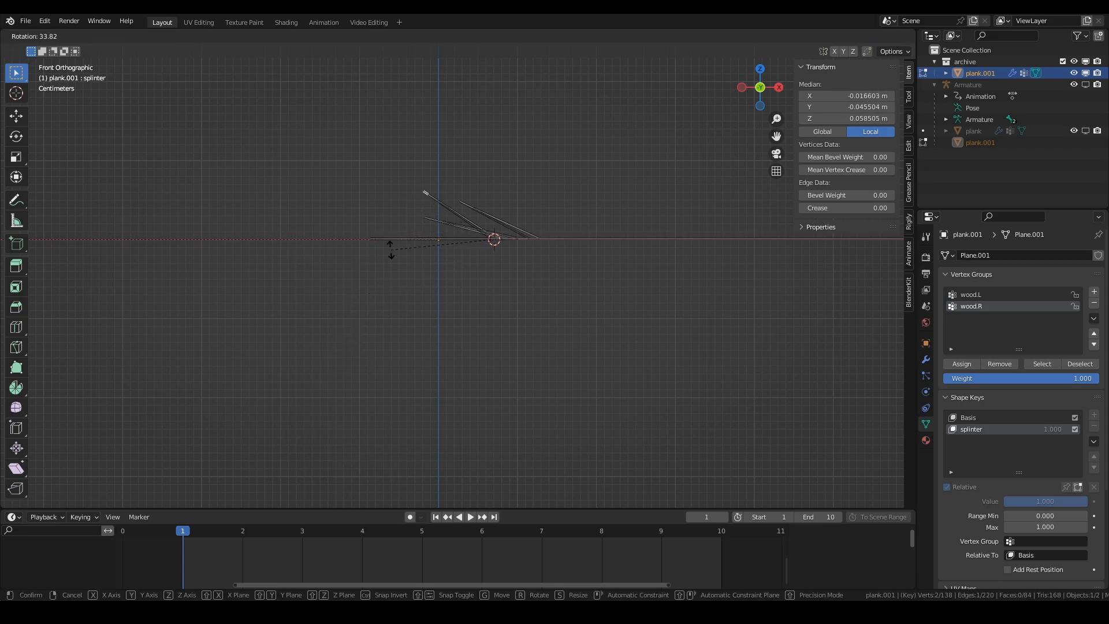
left_click(412, 232)
middle_click_drag(469, 252, 456, 333)
Step: Check the three raised splinters in Object Mode with the splinter shape key at 0.719
key("Tab")
left_click_drag(1044, 473, 1078, 473)
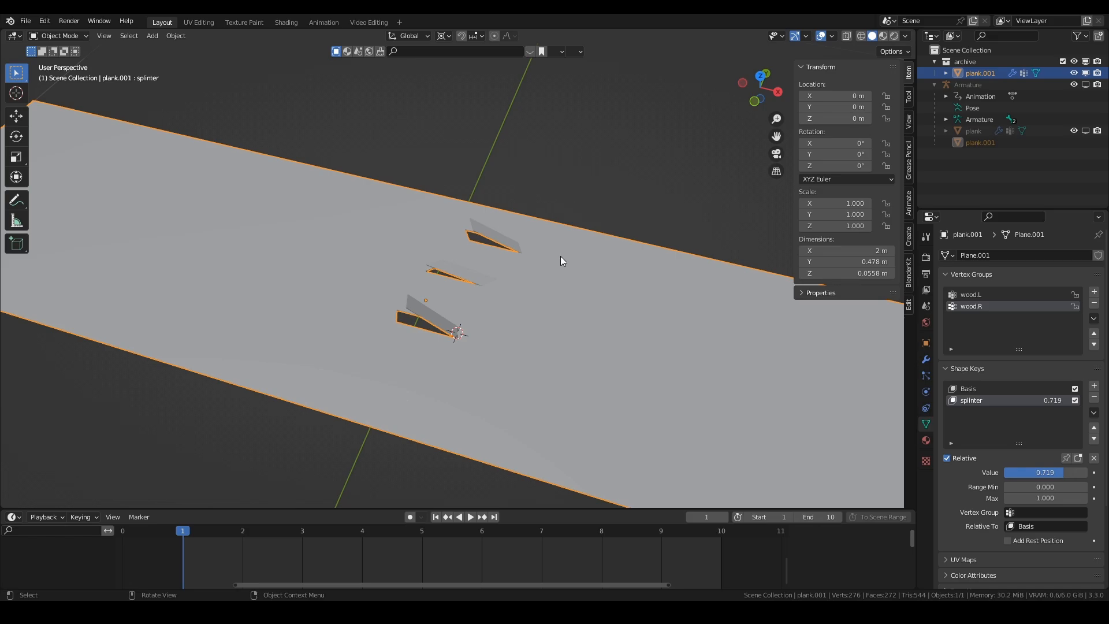
middle_click_drag(562, 260, 510, 273)
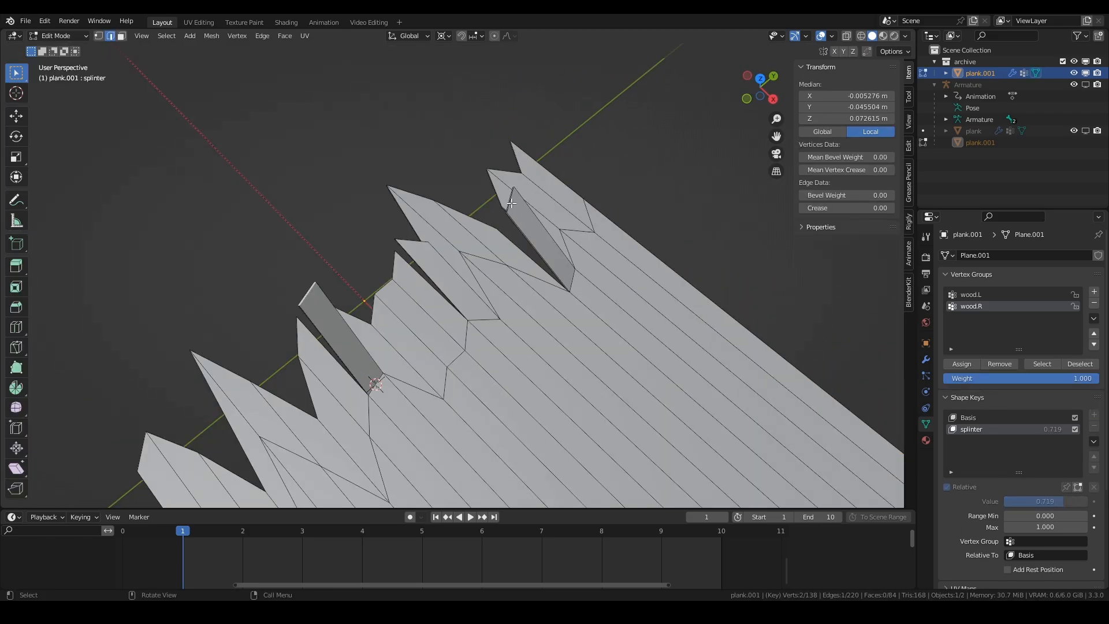
Step: Narrow the first raised splinter's end edge along its normal Y axis, using Normal orientation and the Individual Origins pivot
left_click(511, 203)
key("comma")
left_click(548, 180)
key("s")
key("x")
right_click(605, 127)
key("period")
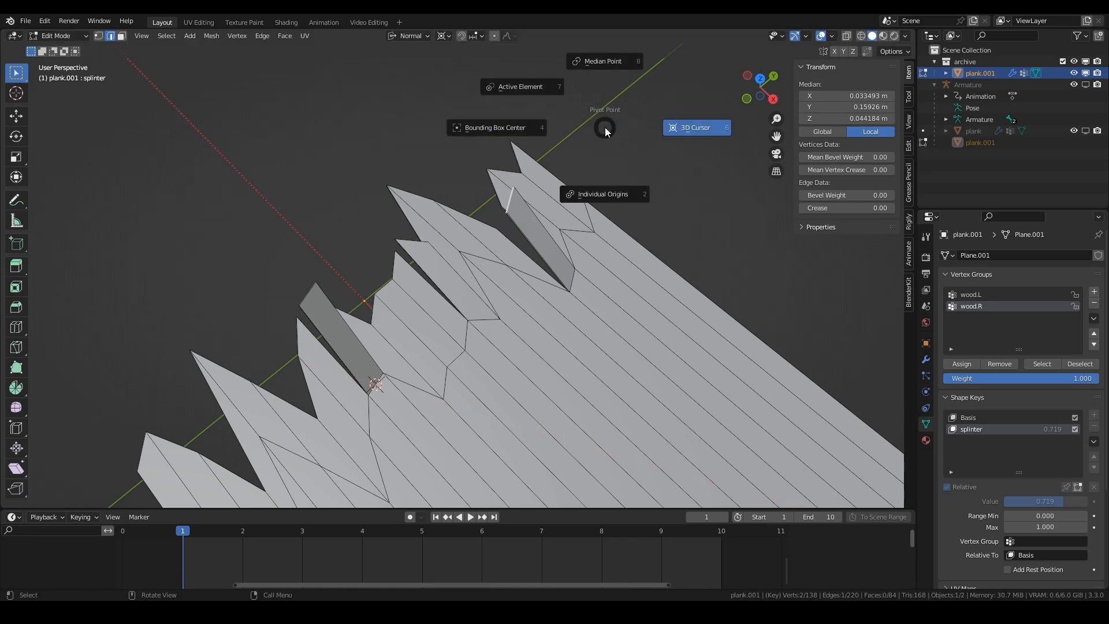
left_click(605, 186)
key("s")
key("y")
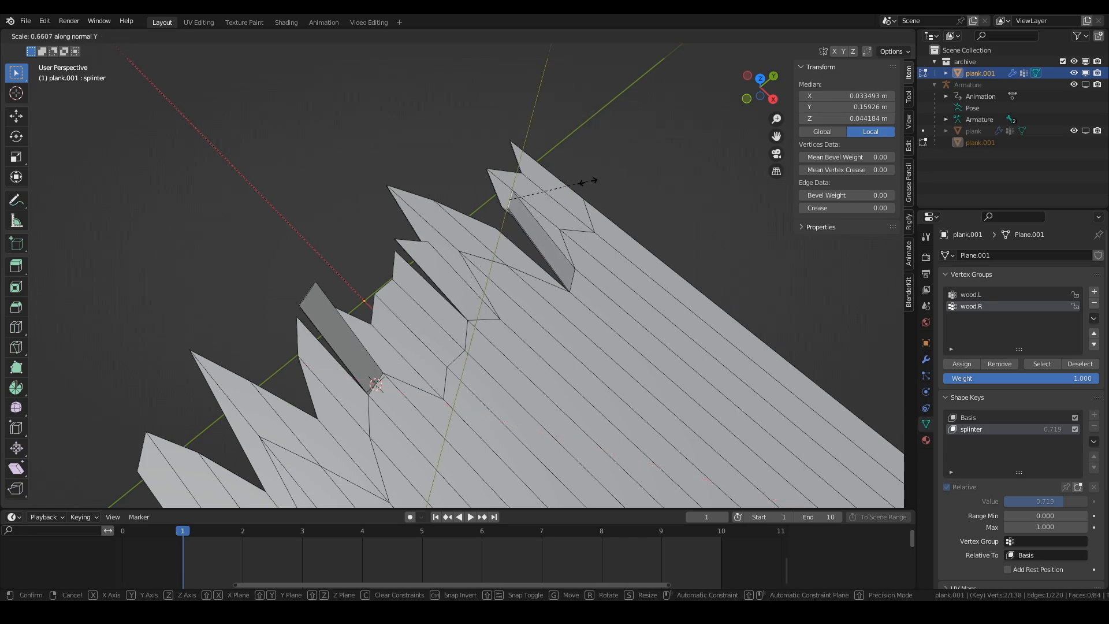
left_click(570, 193)
Step: Narrow the end edges of the other two raised splinters along normal Y, scaling the lowest-raised one to 0.592
left_click(310, 295)
key("s")
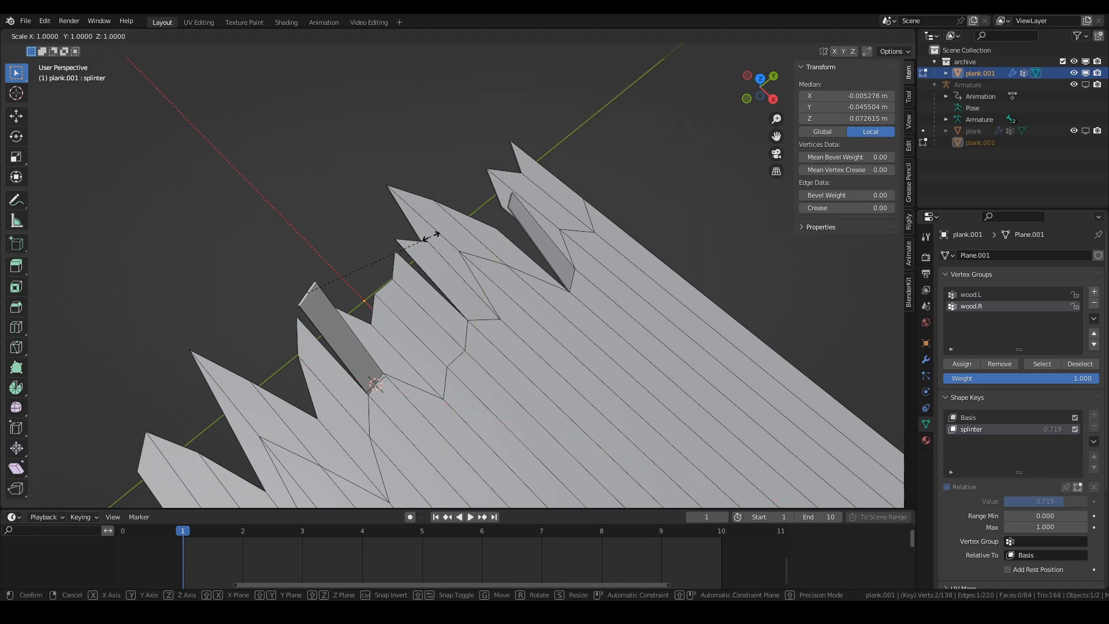
key("y")
left_click(387, 263)
middle_click_drag(388, 263, 417, 180)
left_click(426, 149)
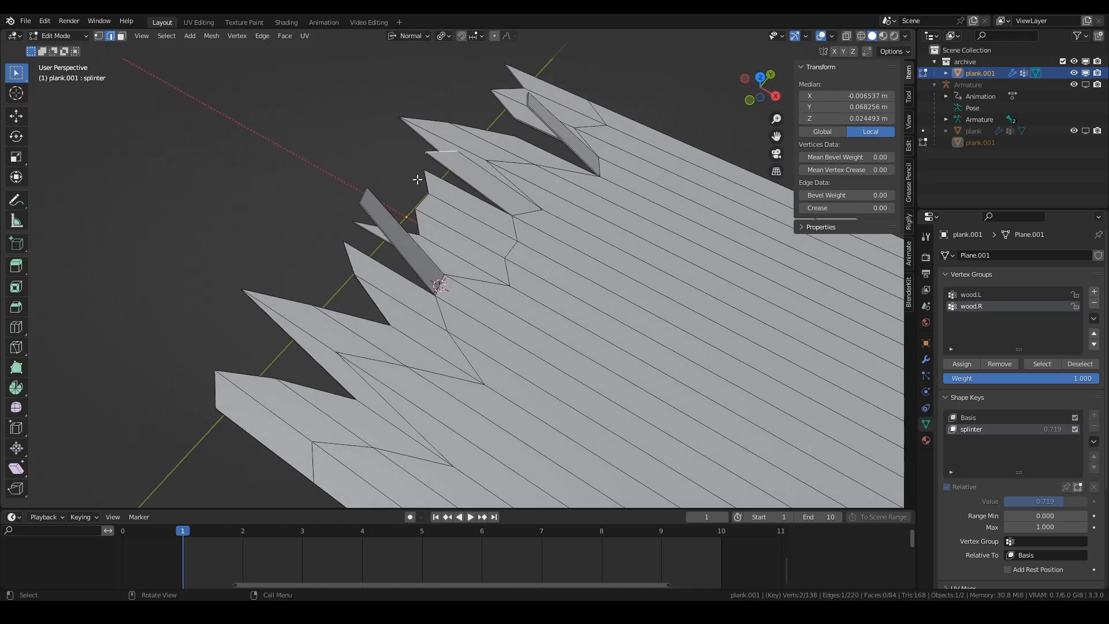
key("s")
key("y")
left_click(532, 180)
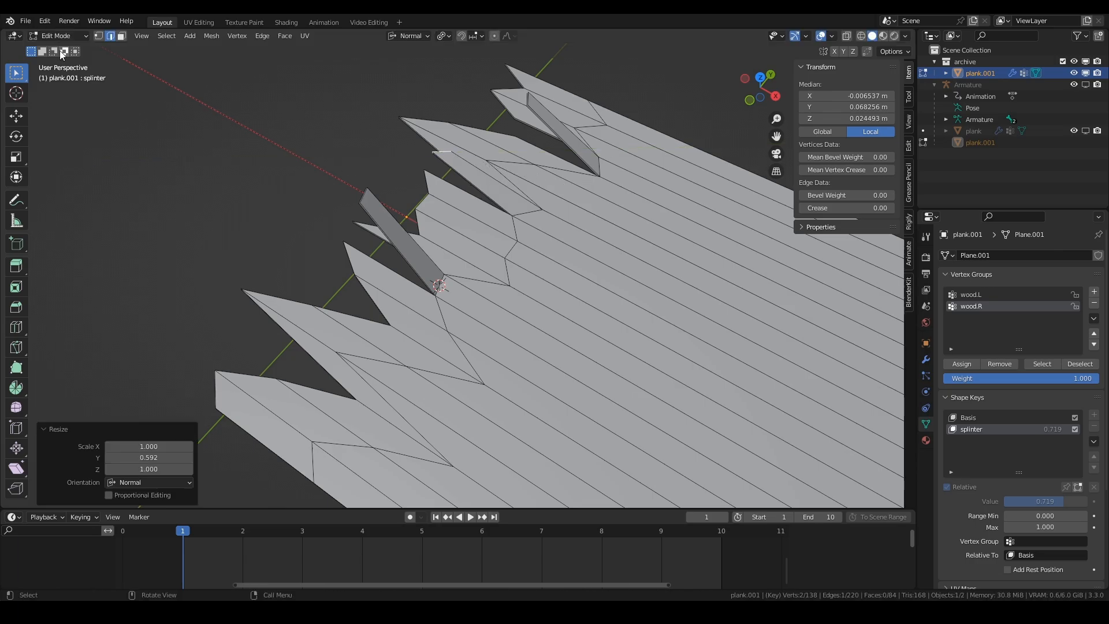
Step: In Object Mode, keyframe the splinter shape key at 0 on frame 1 and move that keyframe to frame 2
left_click(57, 36)
left_click(63, 50)
scroll(254, 190, "down", 4)
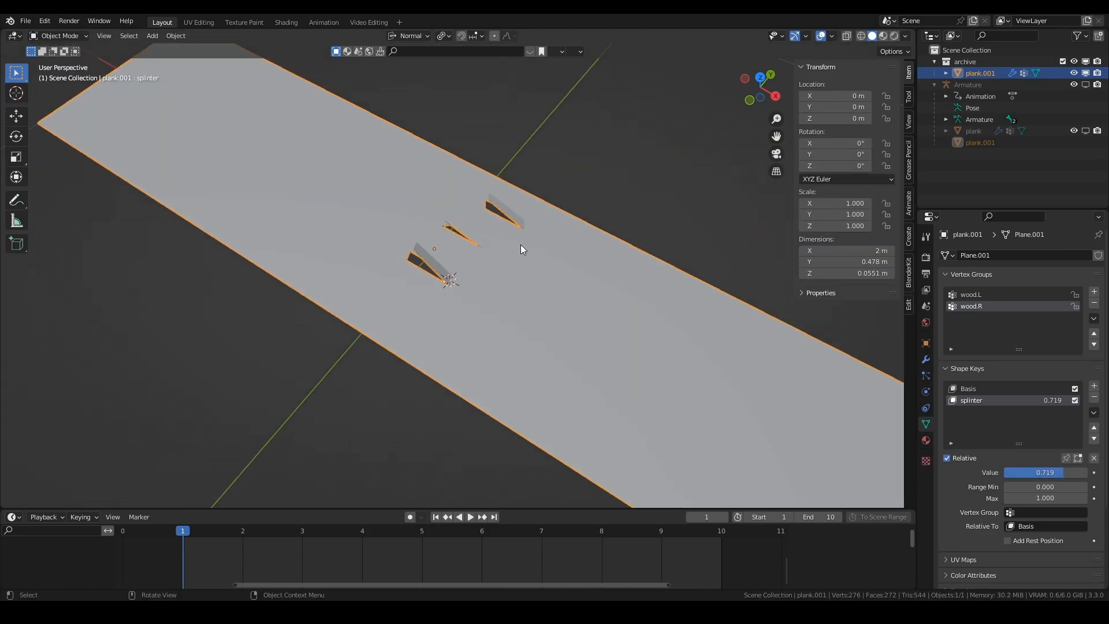
left_click_drag(1051, 401, 982, 400)
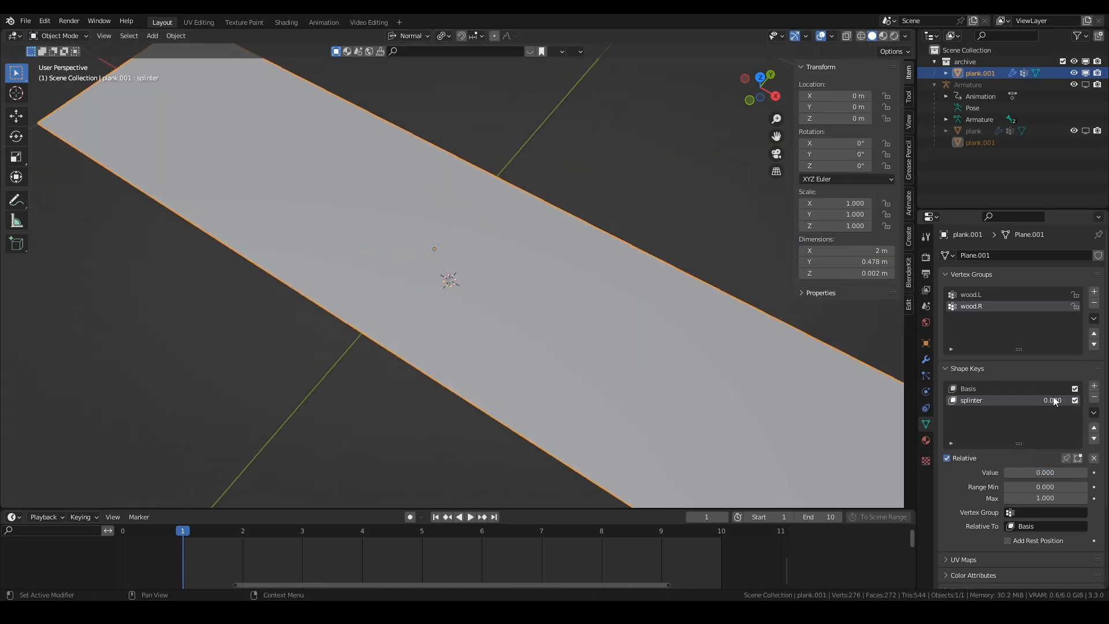
key("i")
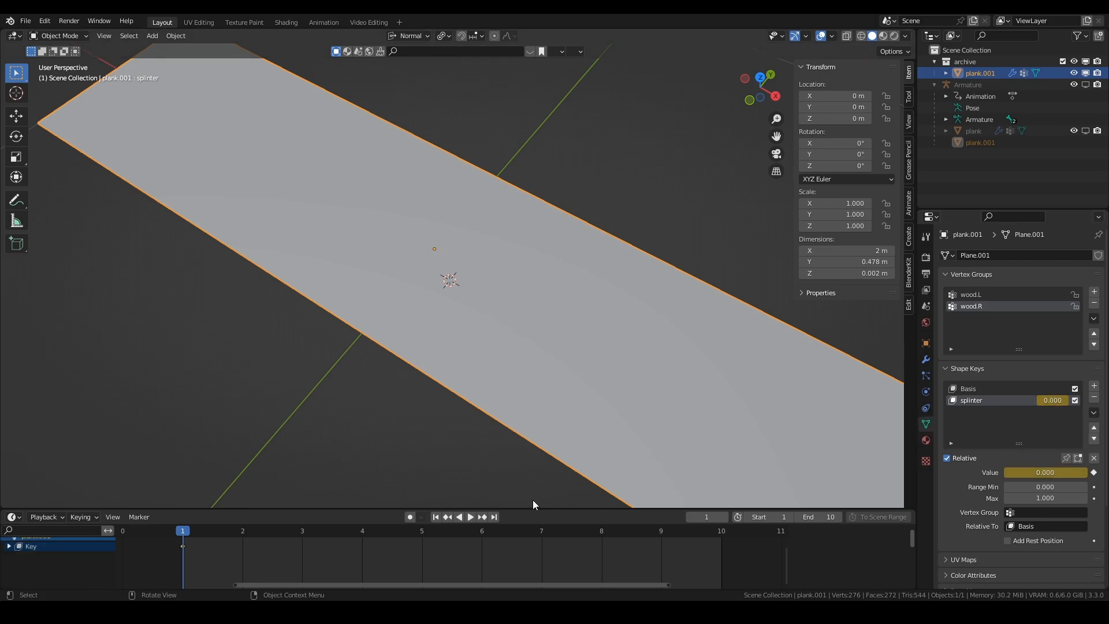
left_click_drag(183, 550, 243, 551)
Step: Keyframe the splinter shape key at 1.000 on frame 10
left_click(493, 517)
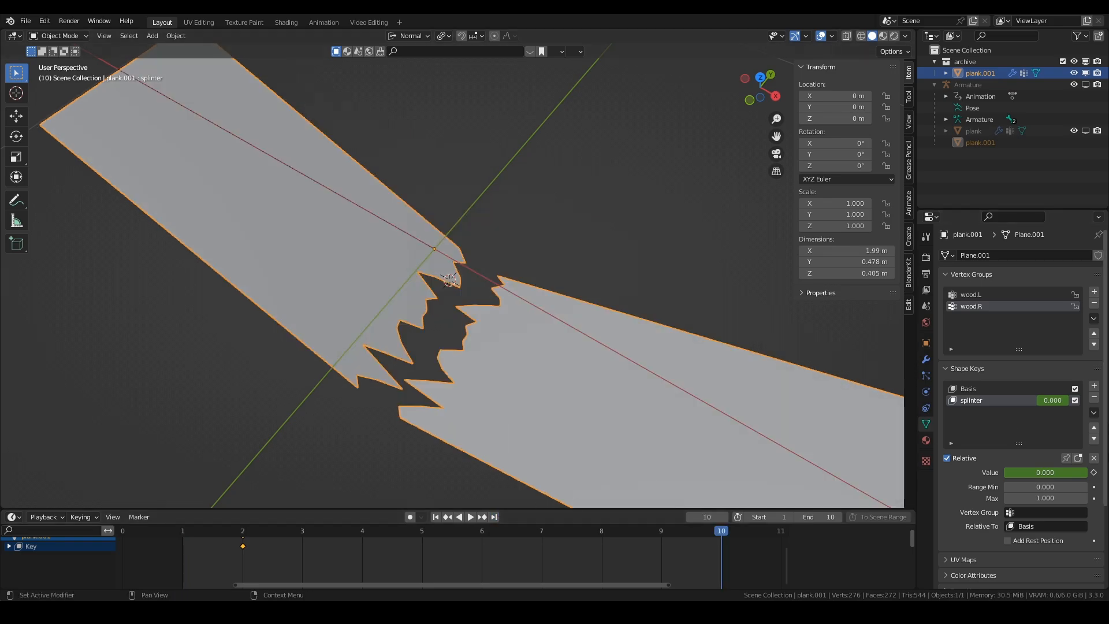
left_click_drag(1053, 400, 1072, 404)
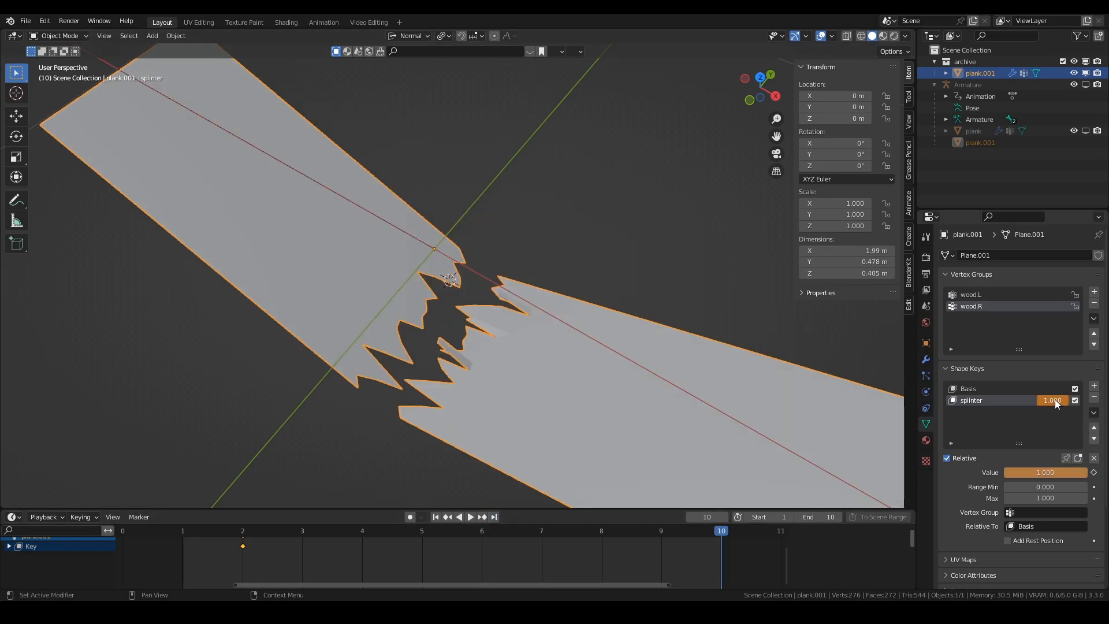
key("i")
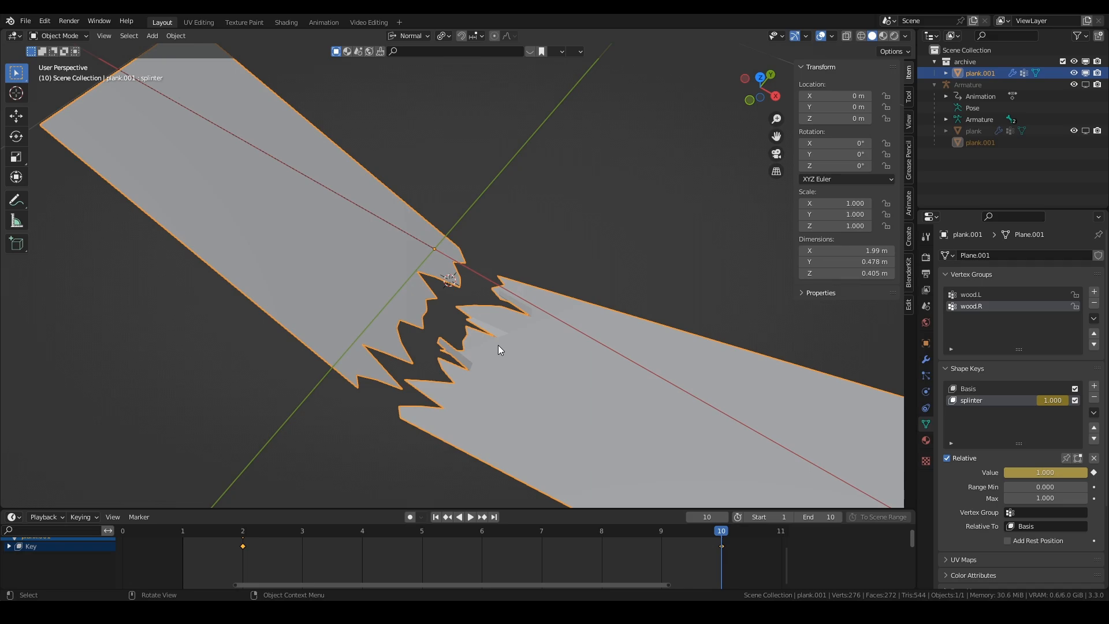
Step: Play and scrub the animation from a side view to check how the splinters rise during the break
middle_click_drag(509, 490, 629, 388)
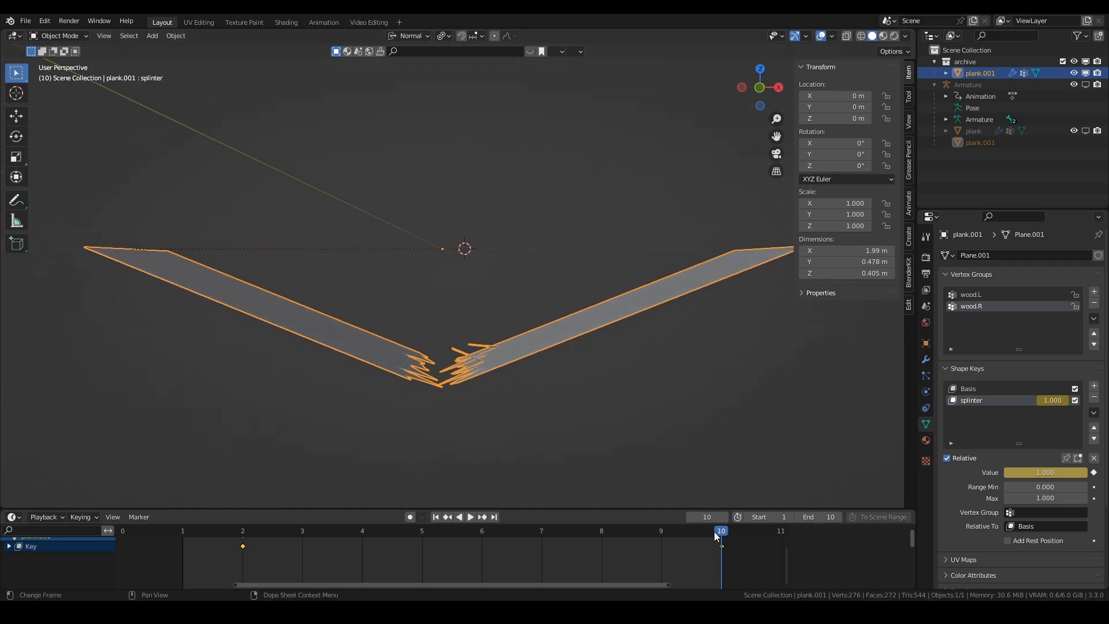
key("space")
left_click_drag(359, 530, 594, 530)
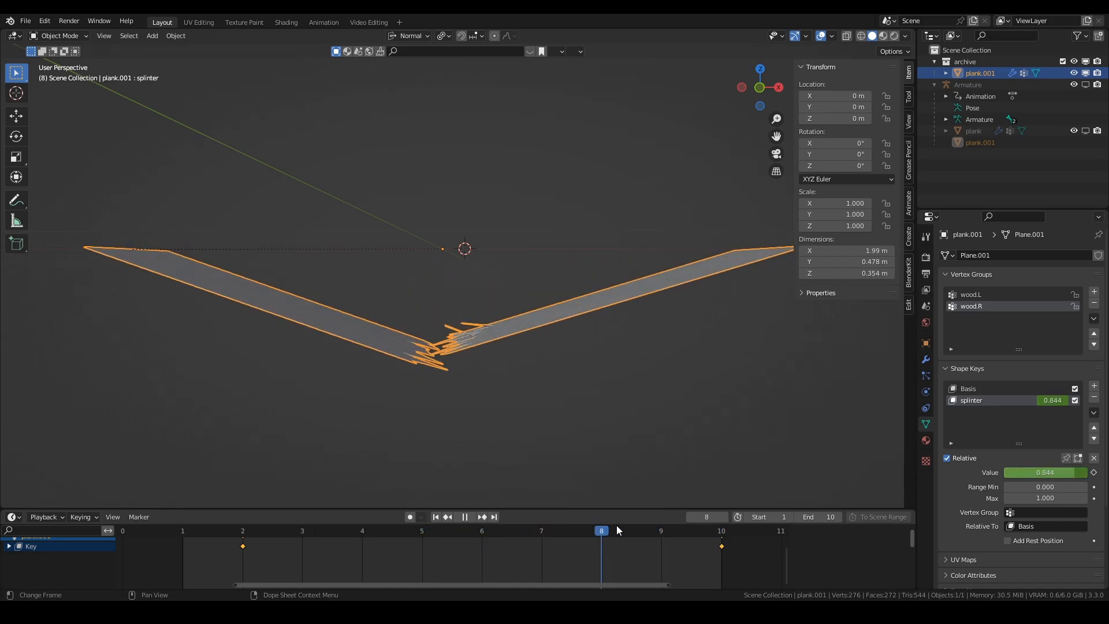
key("space")
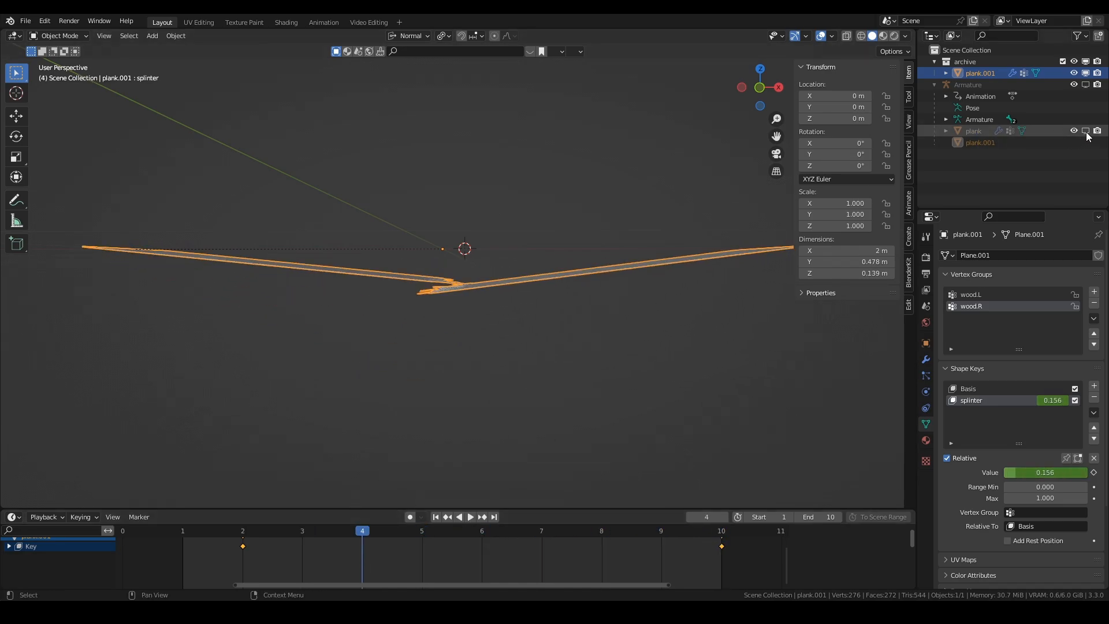
Step: Enable the thick plank in the viewport and review the break with the splinter layer from frame 1 to 10
left_click(1086, 132)
middle_click_drag(520, 190, 488, 321)
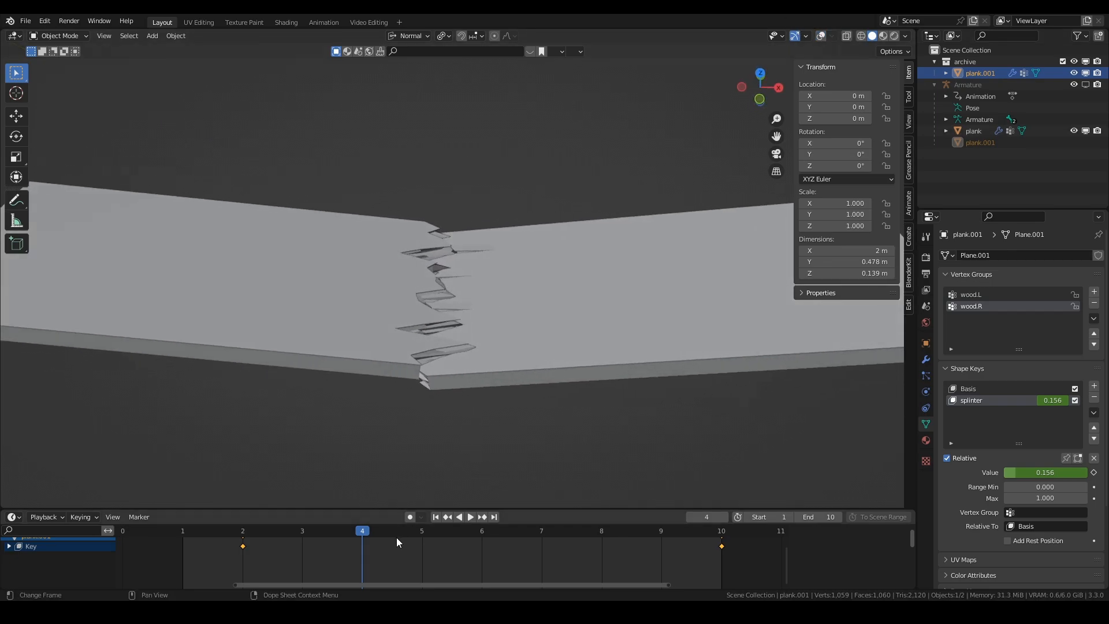
key("space")
left_click(197, 531)
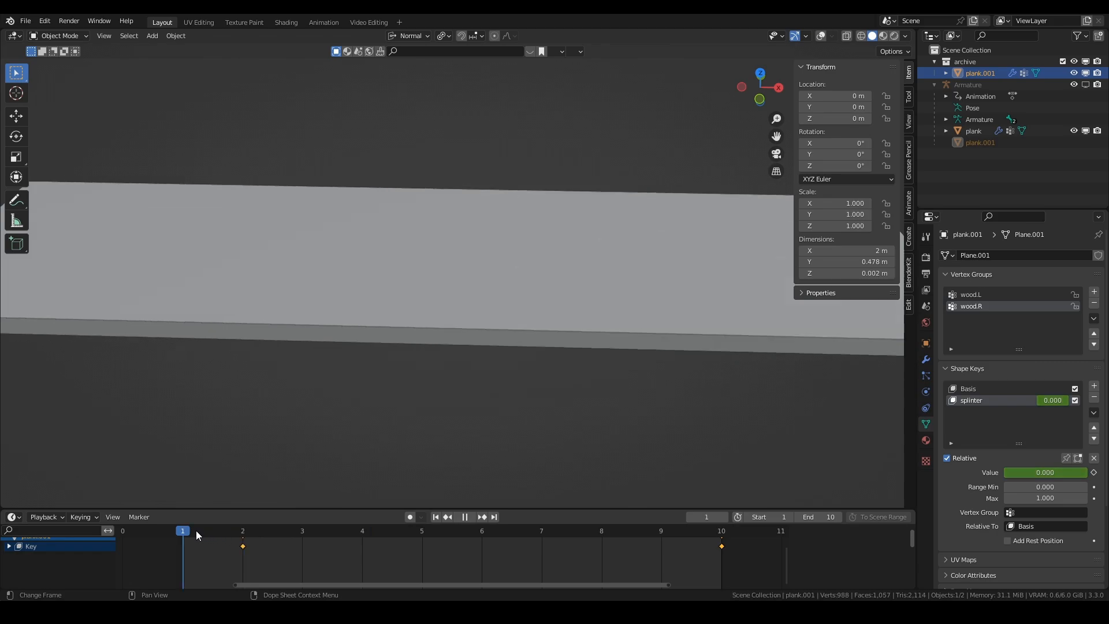
left_click_drag(196, 531, 694, 541)
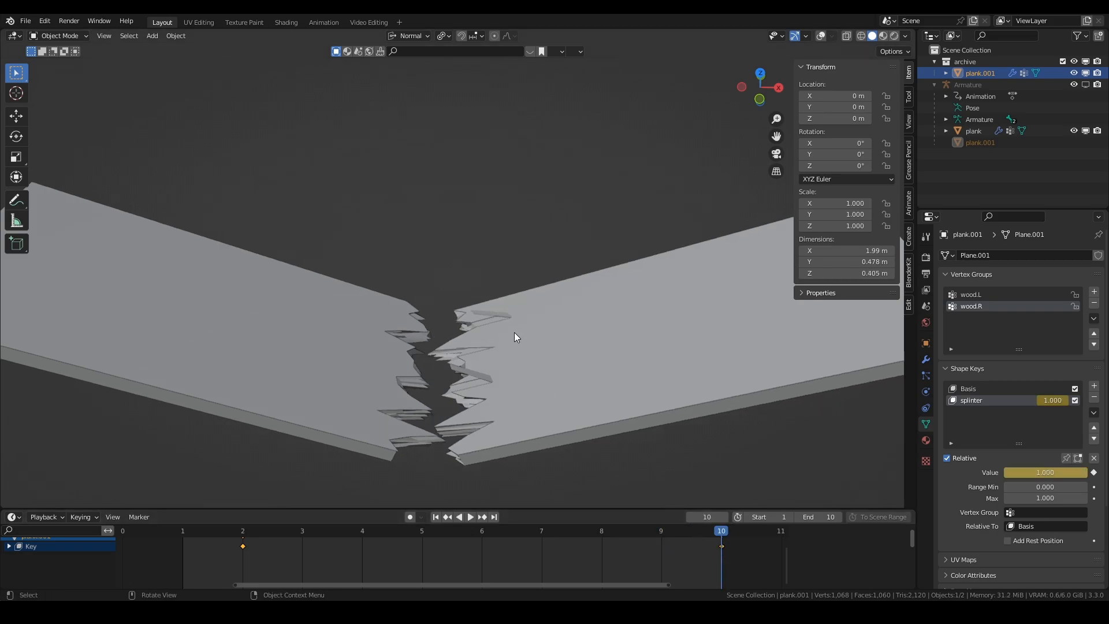
middle_click_drag(515, 332, 504, 358)
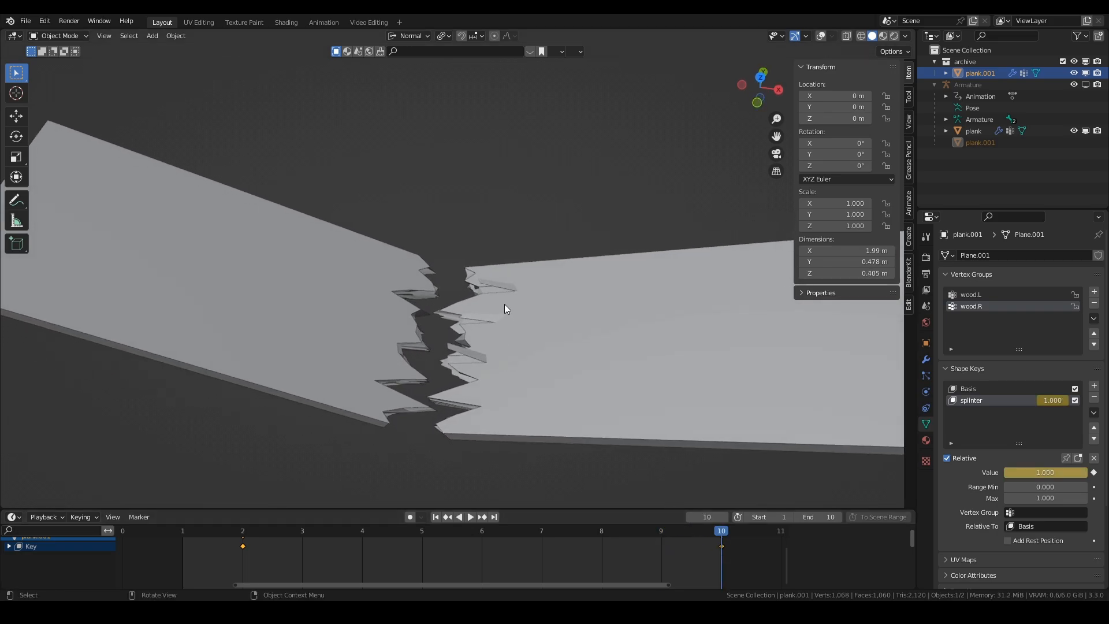
scroll(501, 308, "up", 3)
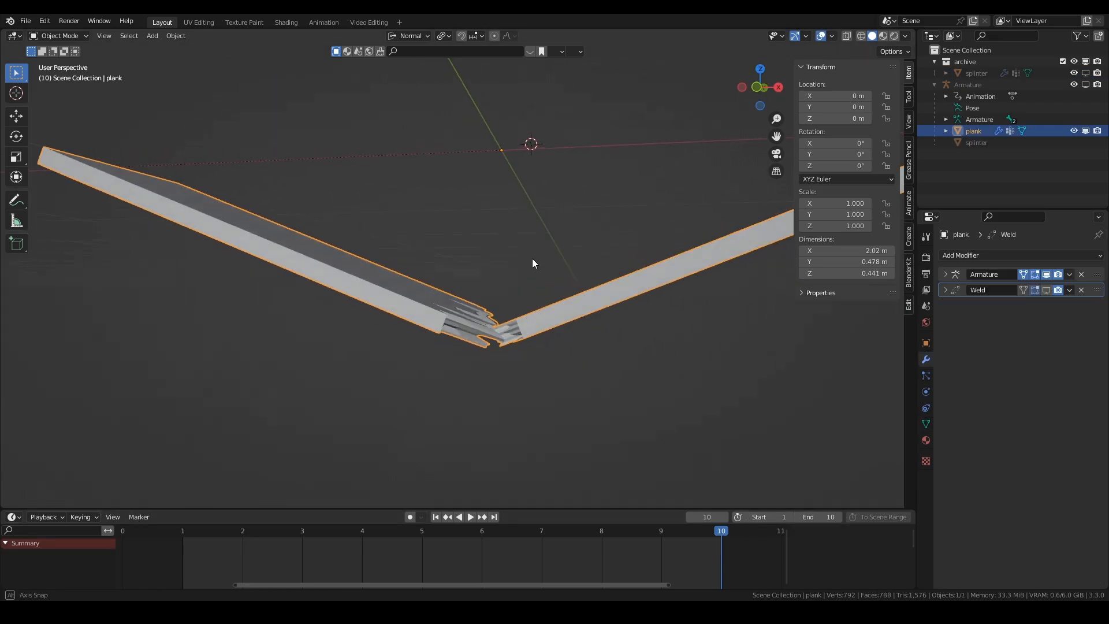
Step: Add a Displace modifier with a new texture to the plank, after its Weld modifier
middle_click_drag(532, 258, 560, 317)
scroll(573, 367, "up", 3)
scroll(561, 316, "up", 5)
middle_click_drag(563, 261, 474, 254)
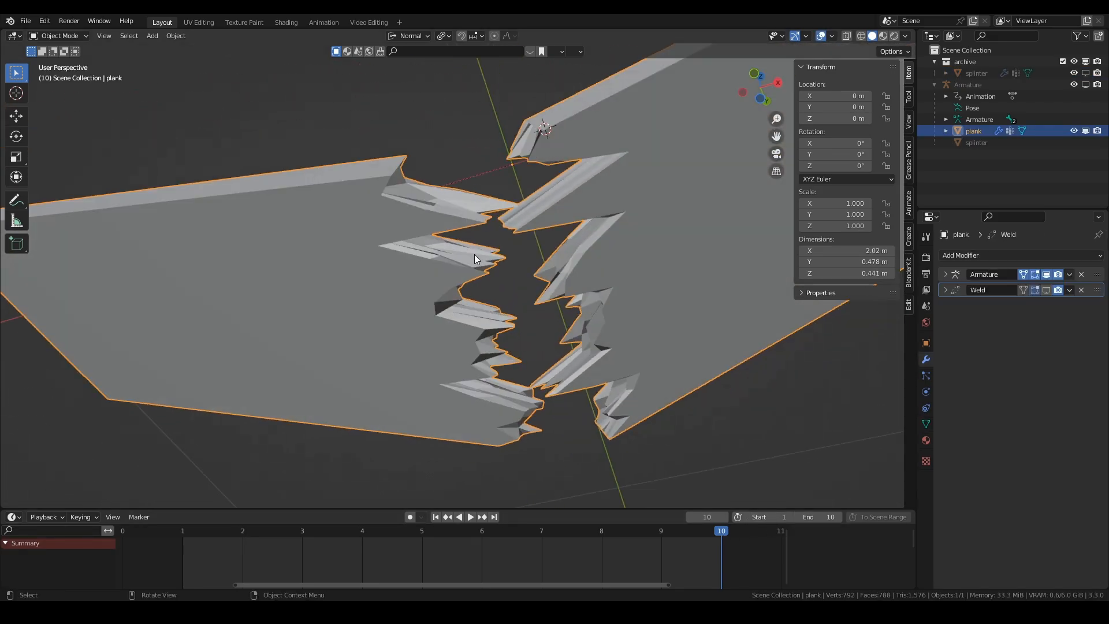
left_click(983, 255)
left_click(973, 323)
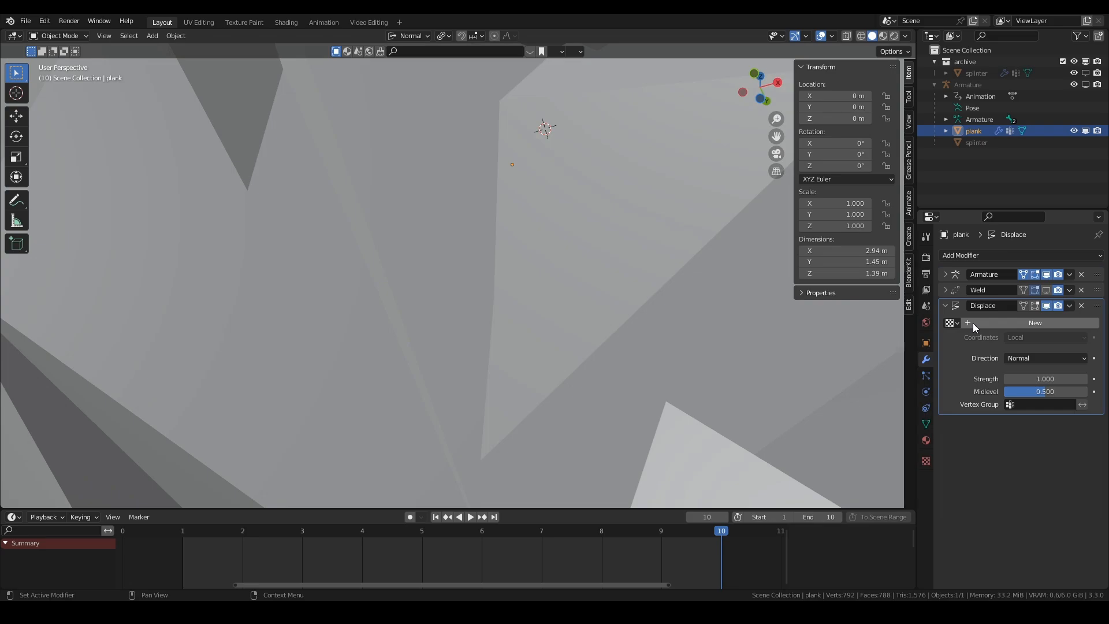
left_click(996, 325)
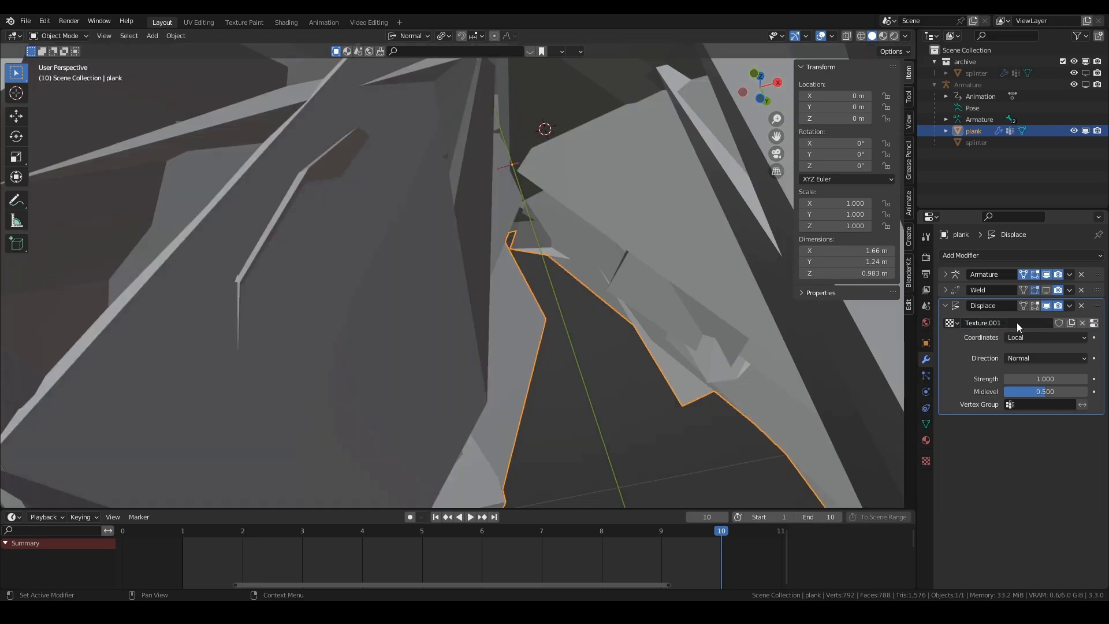
Step: Set the Displace modifier's texture type to Clouds
left_click(1094, 325)
left_click(1035, 290)
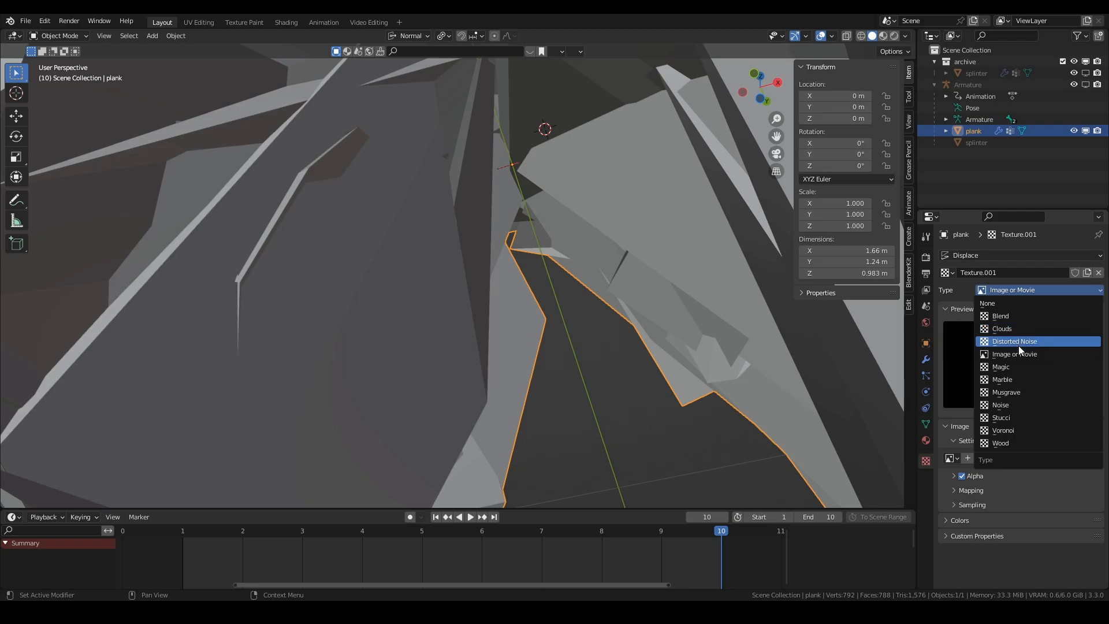
left_click(1008, 327)
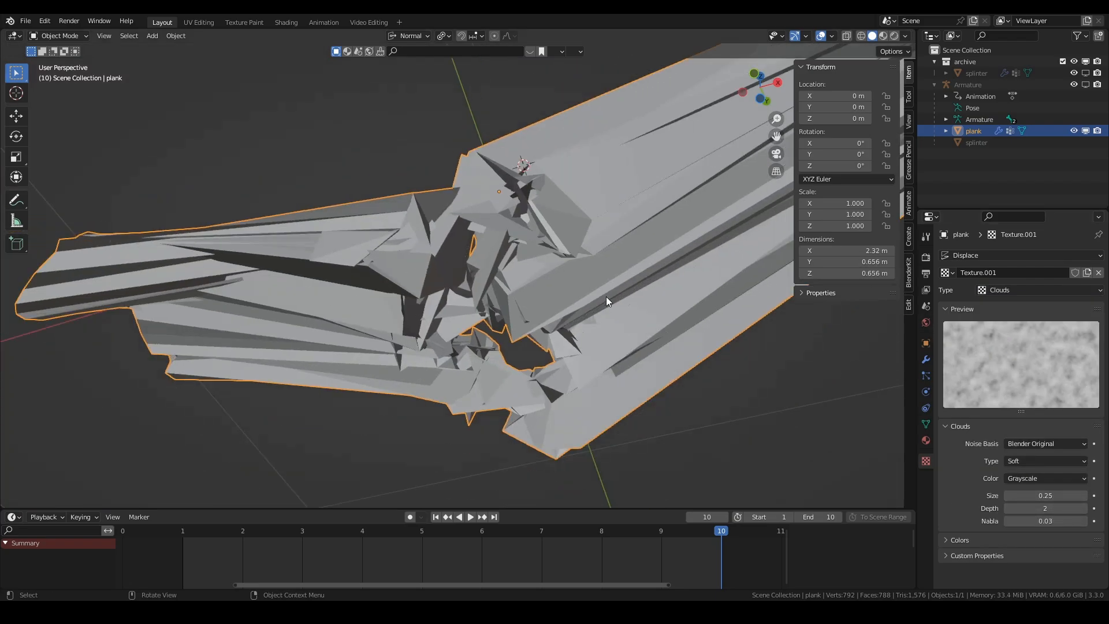
Step: Limit the plank's Displace modifier to the vertex group named Group and set its strength to 0.2
left_click(925, 360)
left_click(1026, 404)
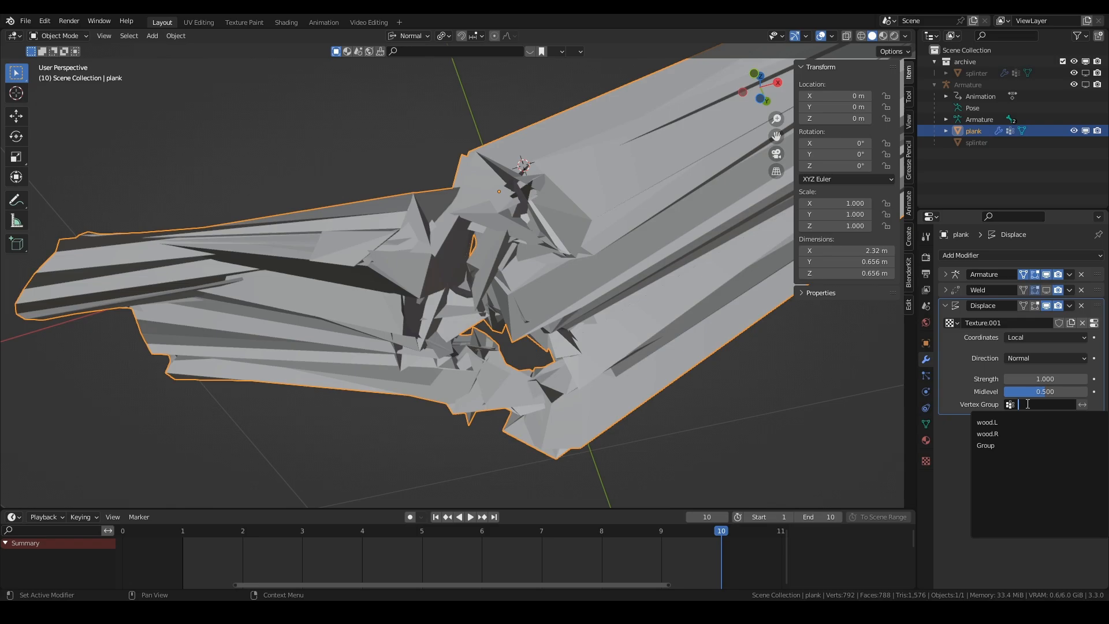
left_click(1001, 445)
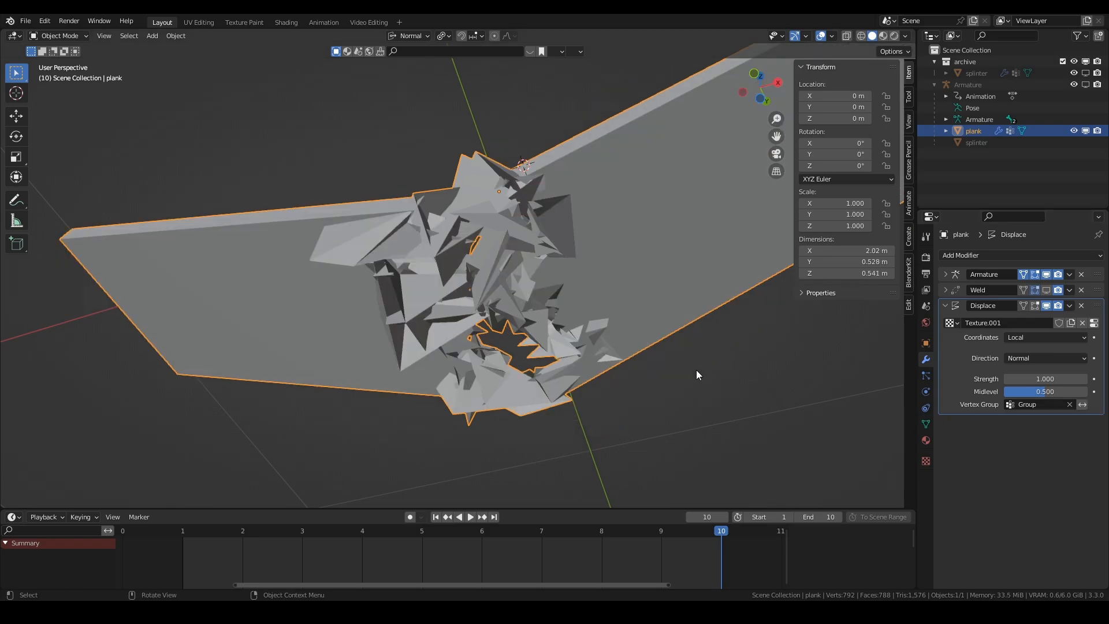
middle_click_drag(771, 341, 505, 303)
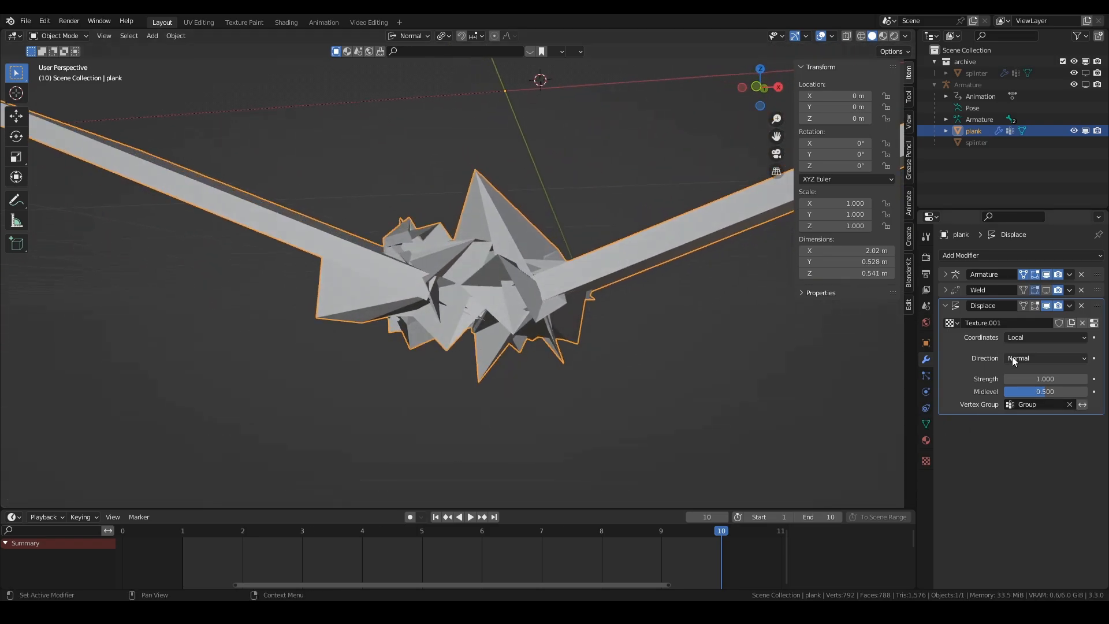
left_click(1038, 379)
type("0.2")
key("Return")
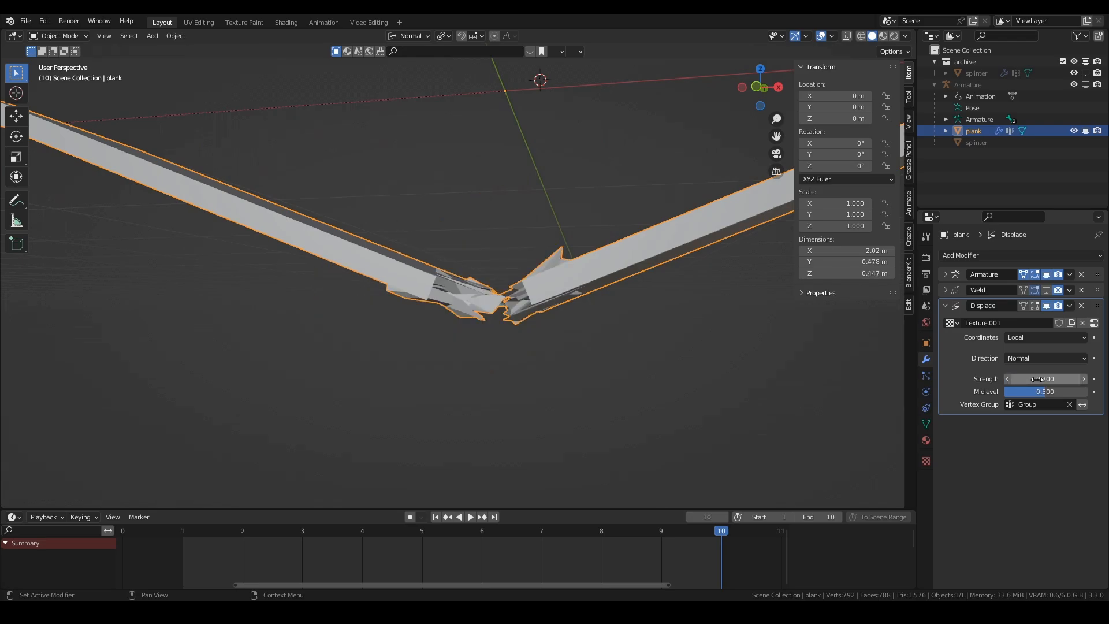
middle_click_drag(408, 177, 368, 244)
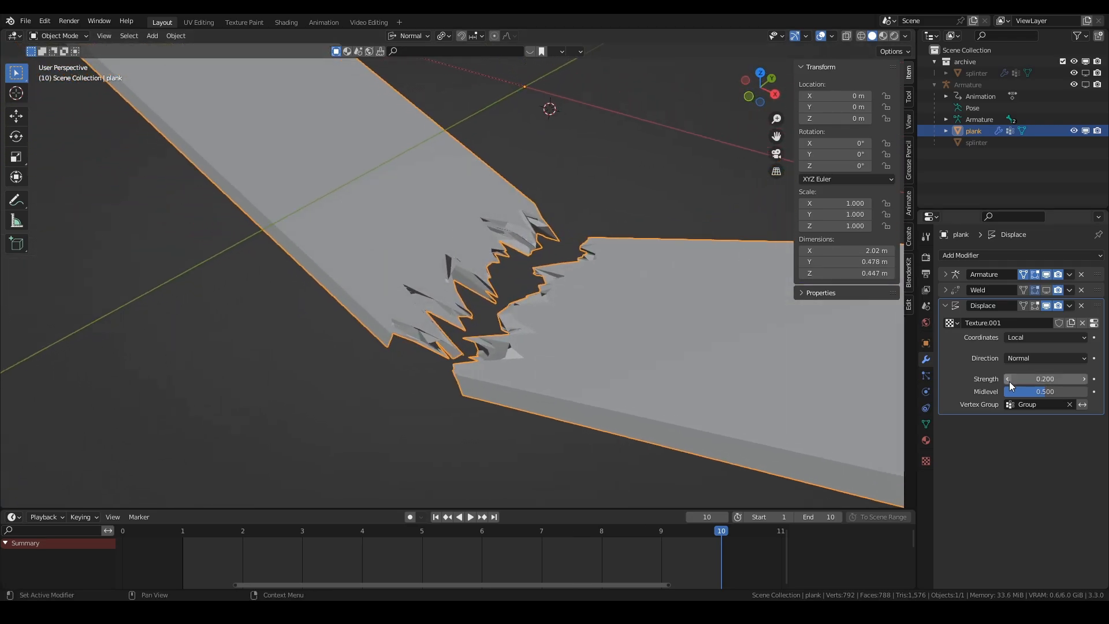
Step: Reduce the Clouds texture's size to 0.02 for finer displacement on the plank's broken ends
left_click(925, 460)
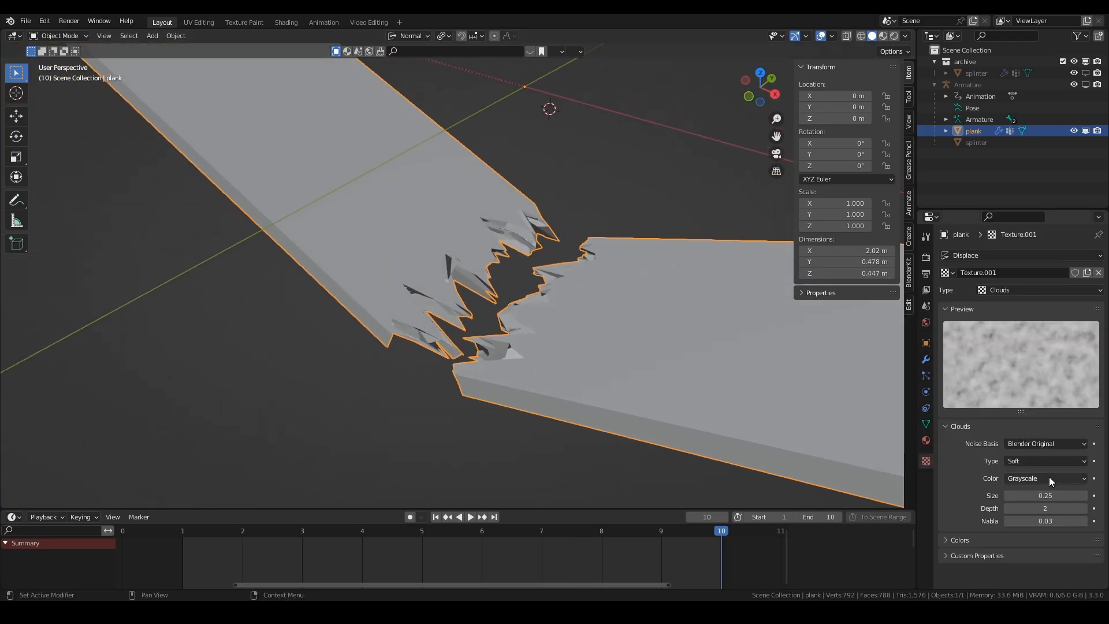
left_click_drag(1045, 495, 988, 495)
middle_click_drag(501, 279, 528, 237)
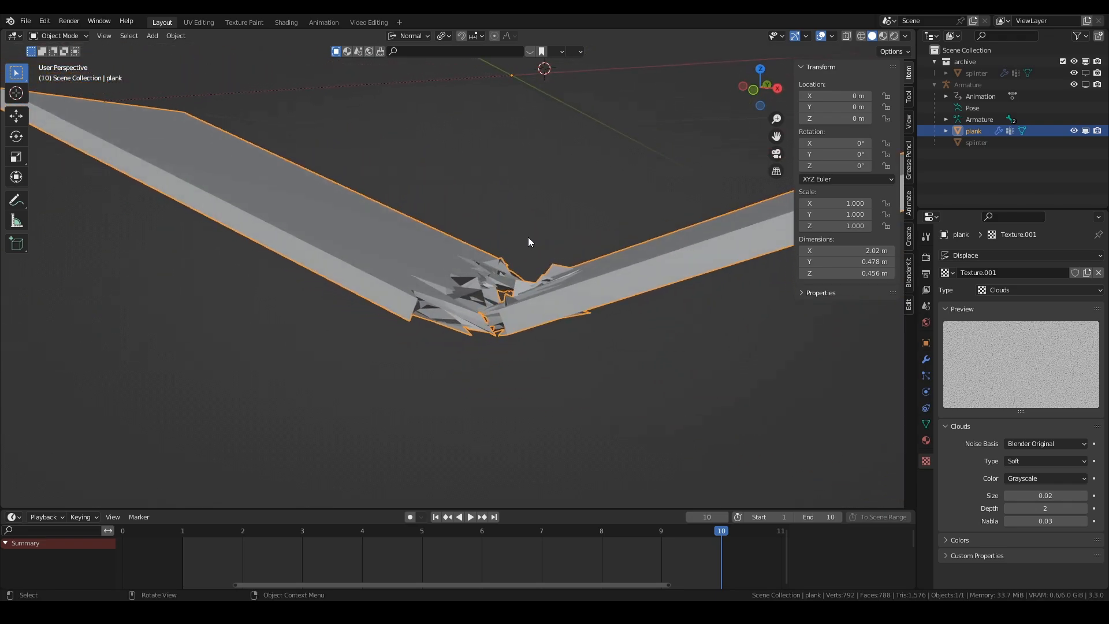
Step: Set the Displace modifier's direction to X and its texture coordinates to Object
left_click(926, 359)
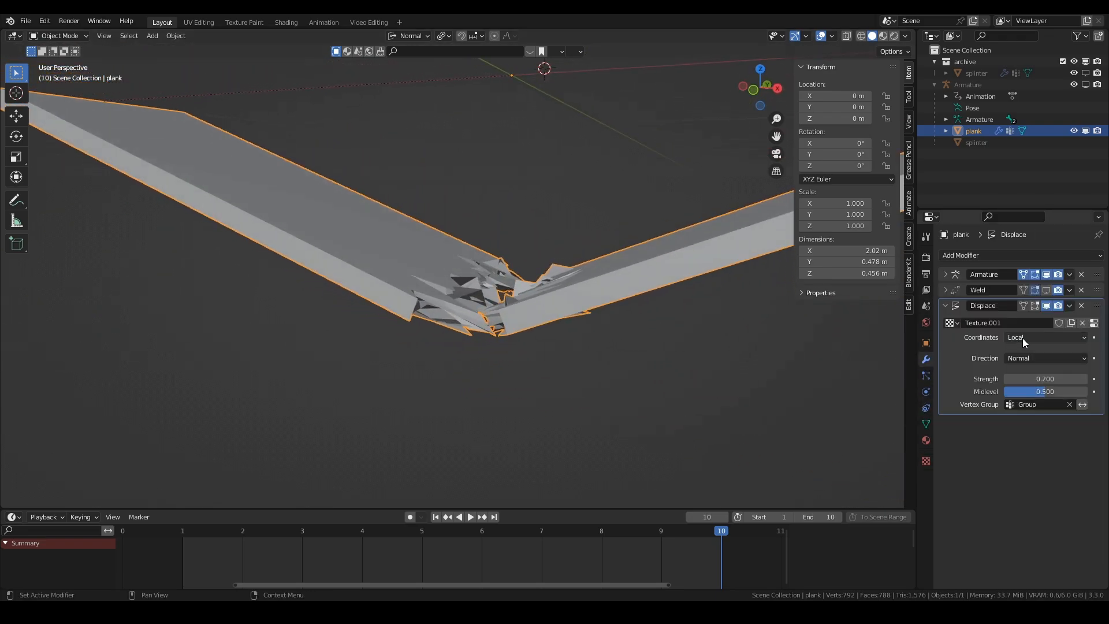
left_click(1024, 360)
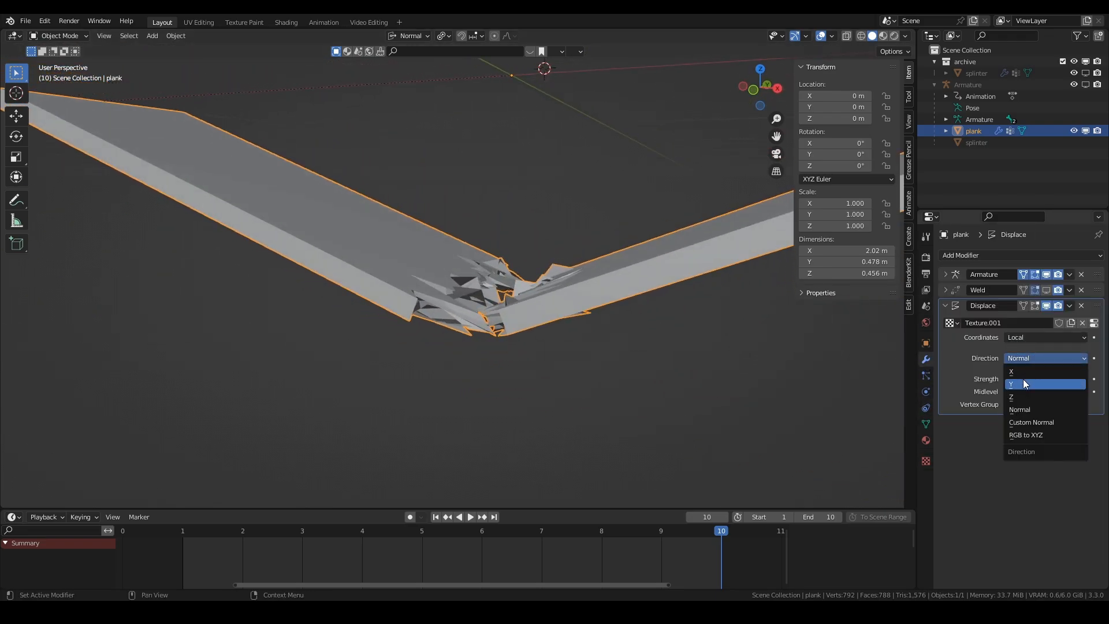
left_click(1021, 372)
middle_click_drag(520, 259, 549, 335)
left_click(1021, 336)
left_click(1018, 376)
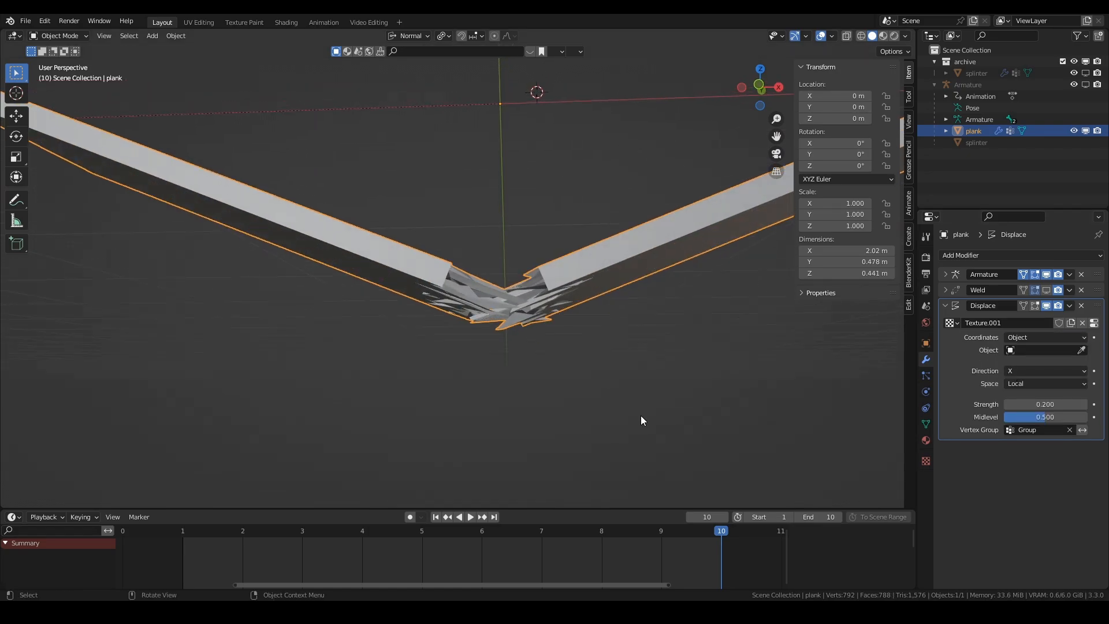
Step: Add a Subdivision Surface modifier to the plank and set its type to Simple
left_click_drag(694, 539, 554, 519)
middle_click_drag(572, 185, 541, 285)
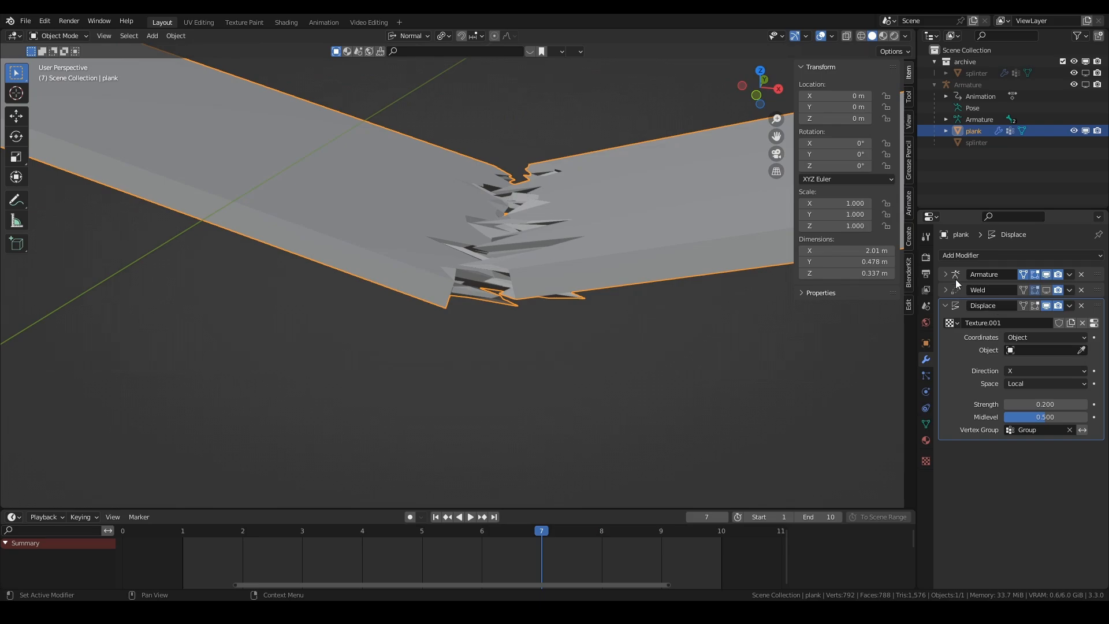
left_click(968, 255)
left_click(900, 467)
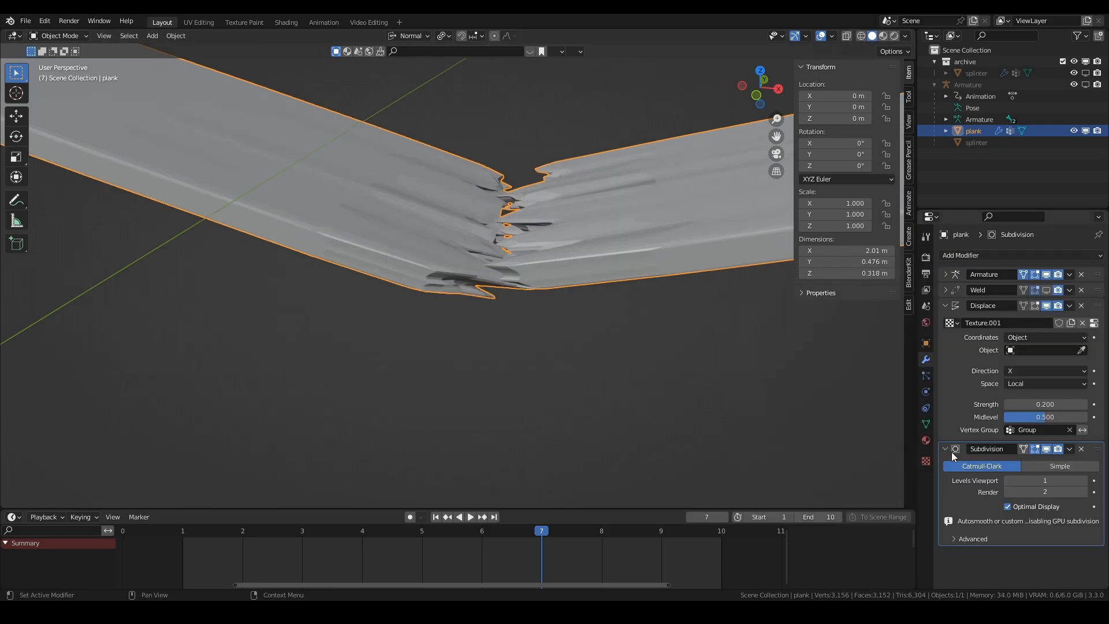
left_click(1073, 470)
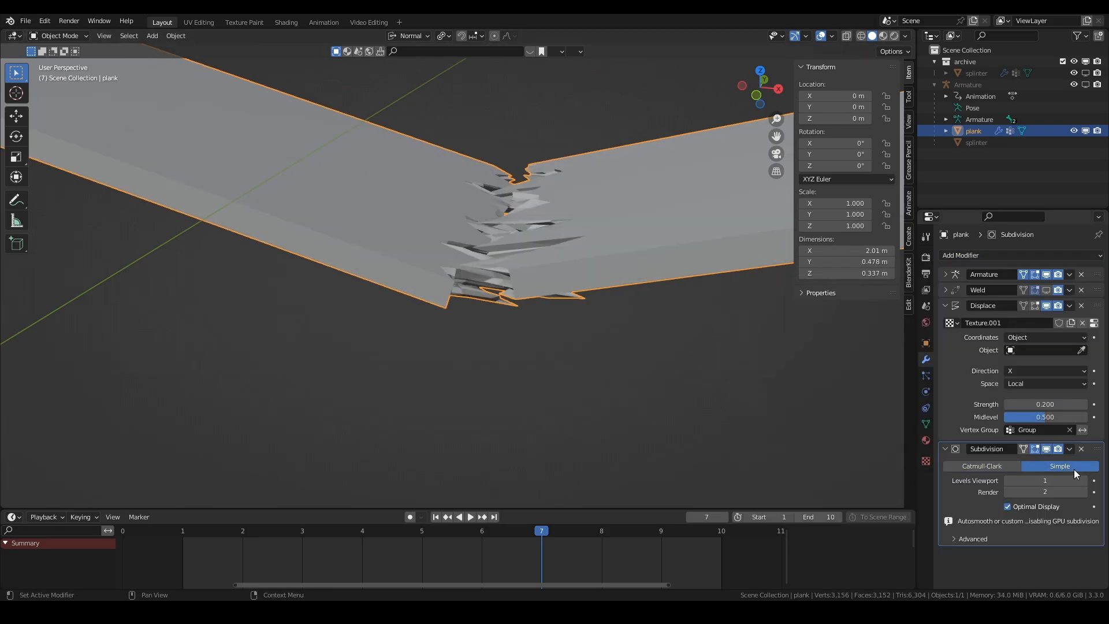
Step: Move the Subdivision modifier above Displace in the plank's modifier stack and check the break at frame 10
left_click(964, 449)
left_click_drag(1098, 450, 1092, 308)
left_click(943, 304)
middle_click_drag(485, 289, 459, 234)
left_click_drag(542, 533, 698, 532)
middle_click_drag(472, 359, 502, 429)
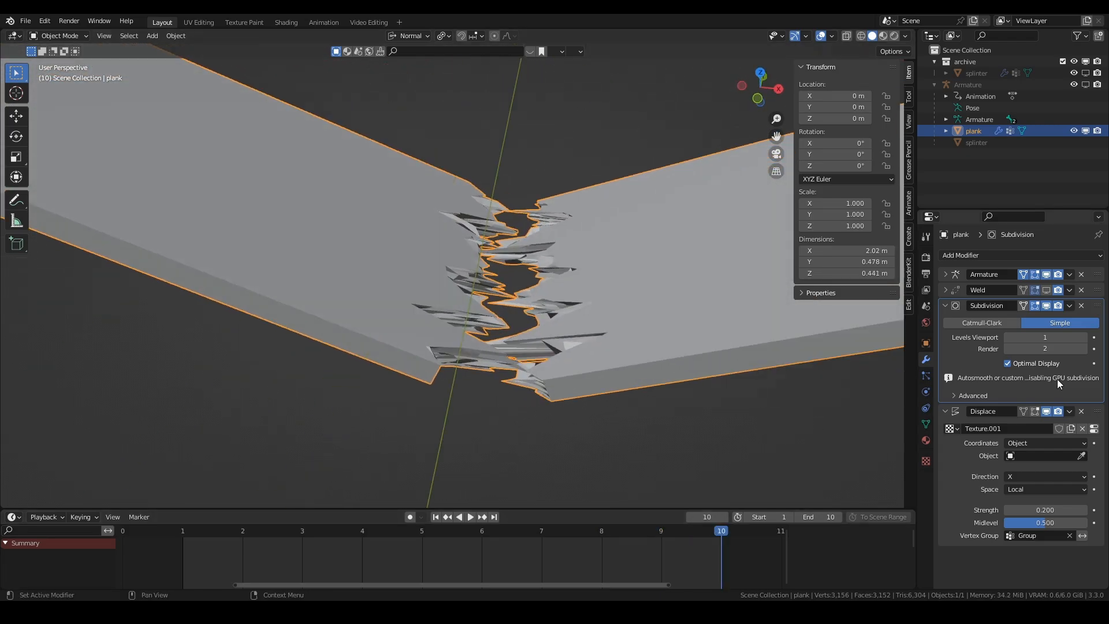
Step: Set the Subdivision modifier's viewport levels to 2, briefly trying 3 for comparison
left_click(1084, 338)
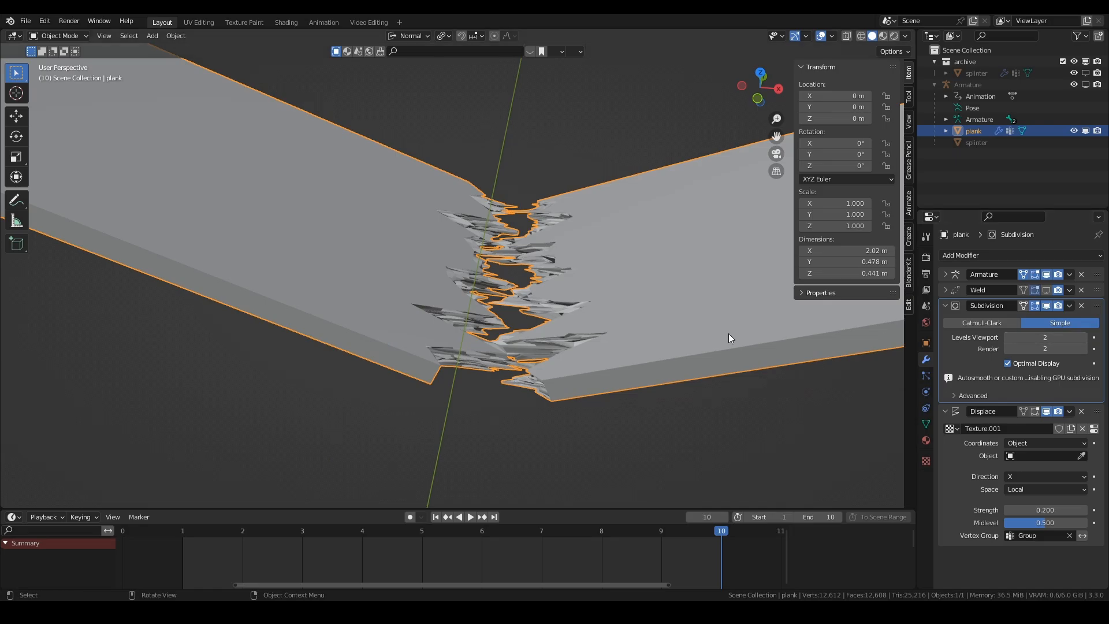
middle_click_drag(729, 334, 543, 347)
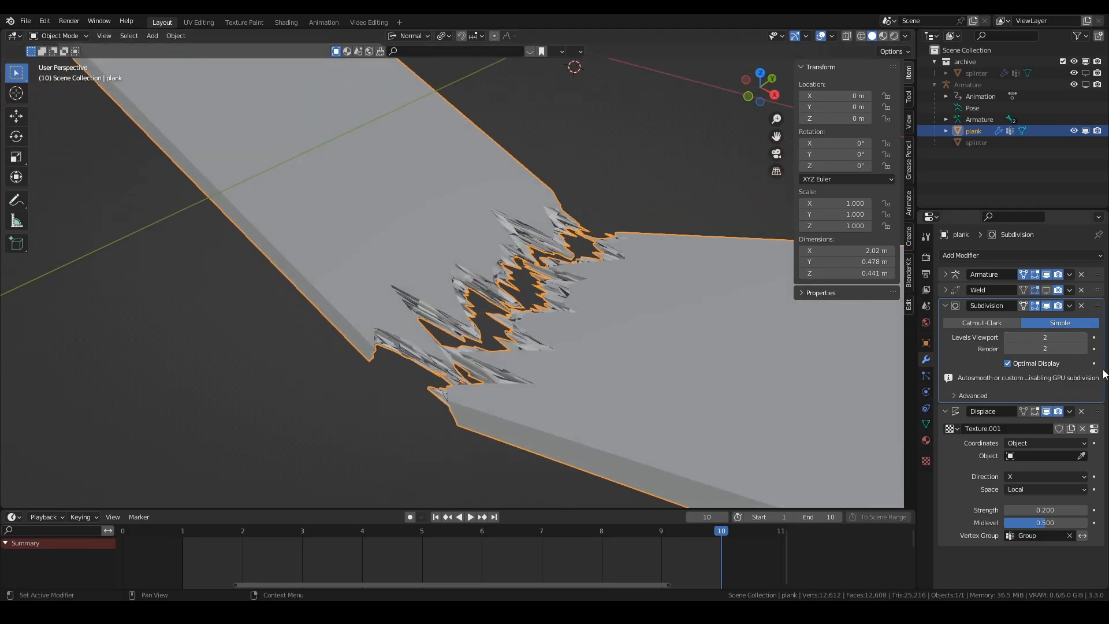
left_click(1083, 337)
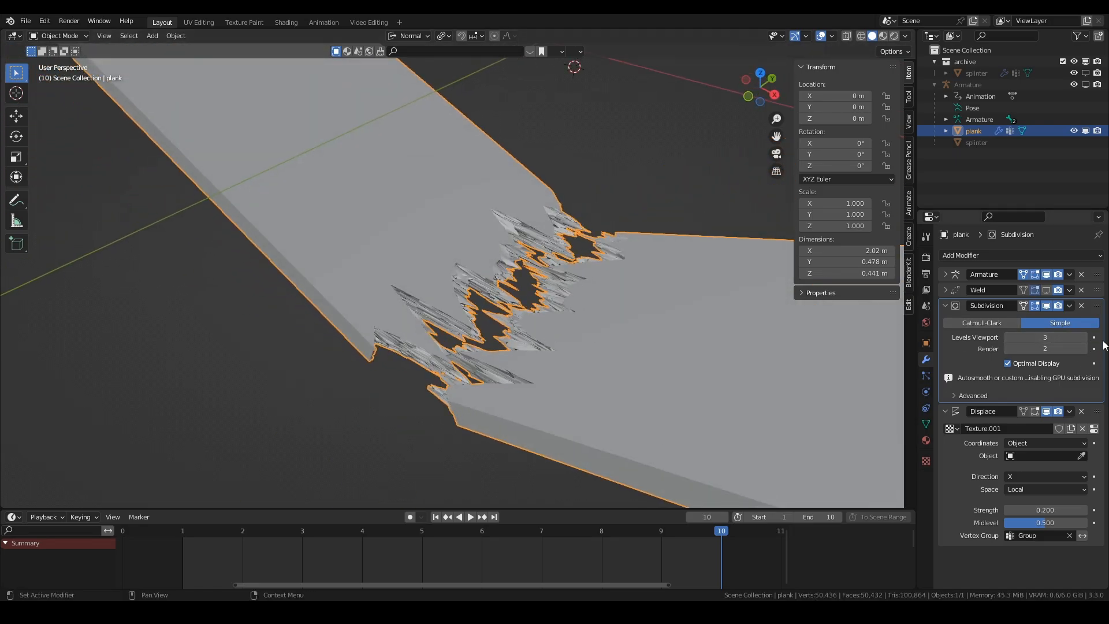
left_click(1008, 338)
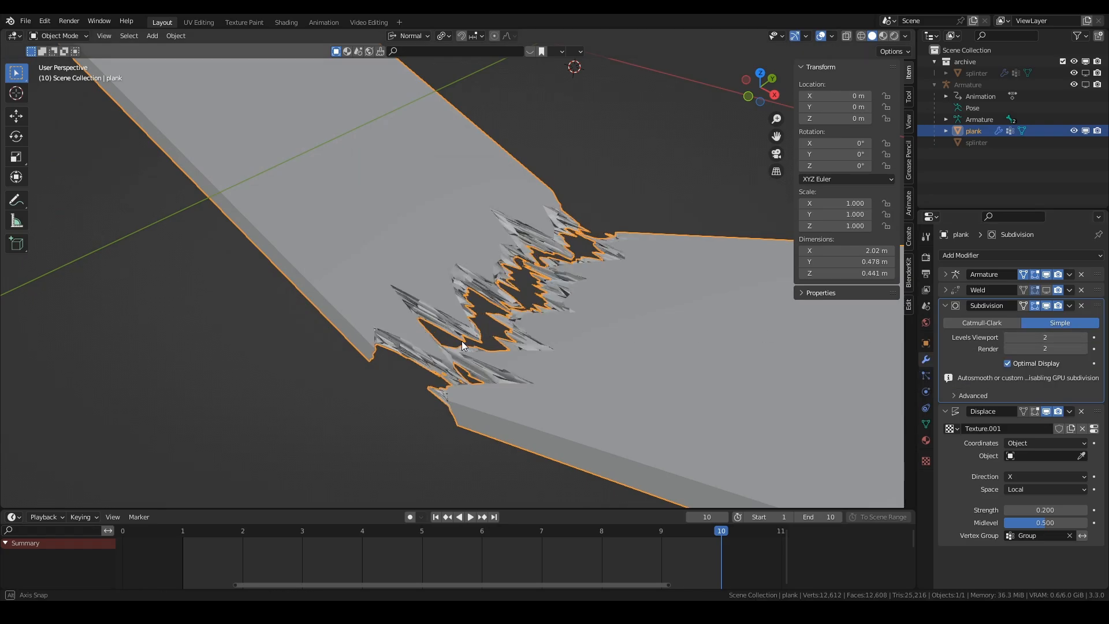
middle_click_drag(462, 341, 514, 342)
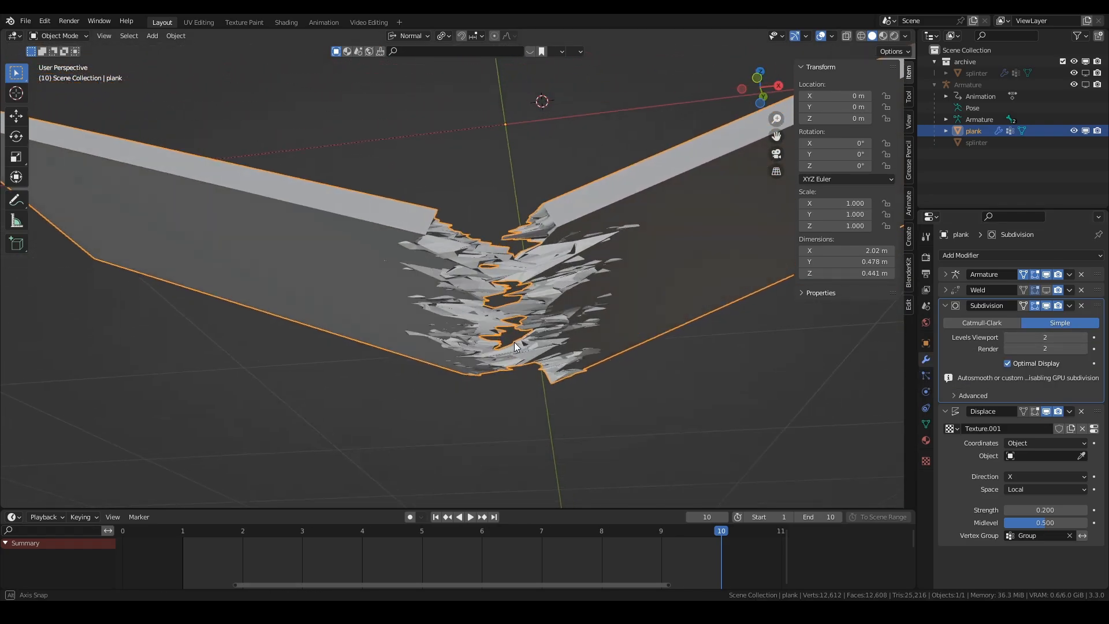
Step: Set the Displace modifier's strength to 0.1 and check the splintered edges of the break
left_click(1046, 510)
type("0.1")
key("Return")
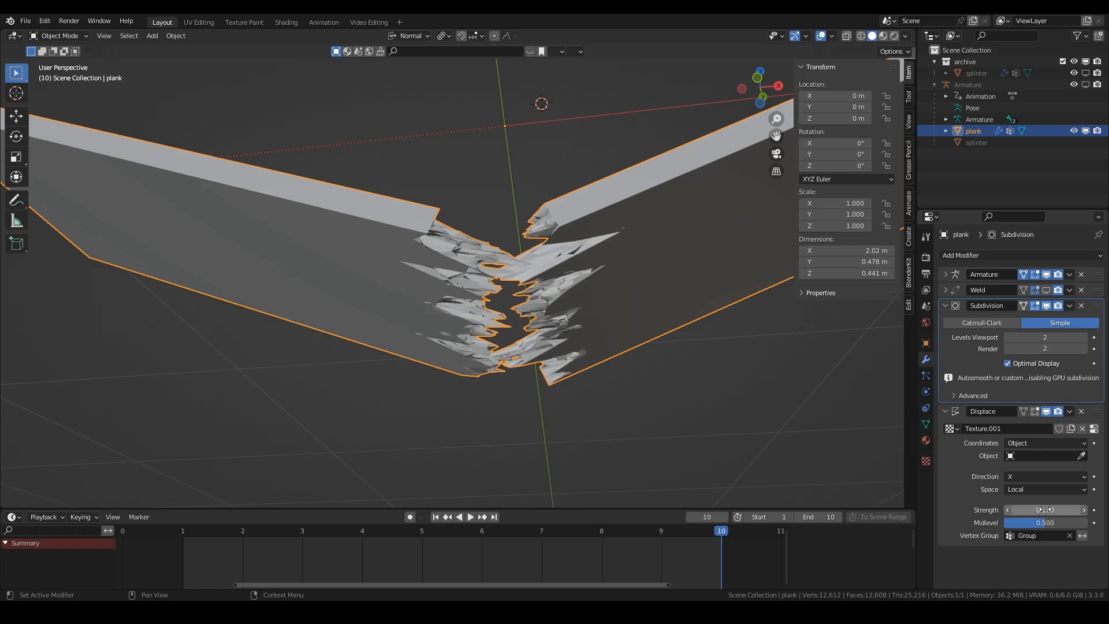
middle_click_drag(763, 327, 507, 361)
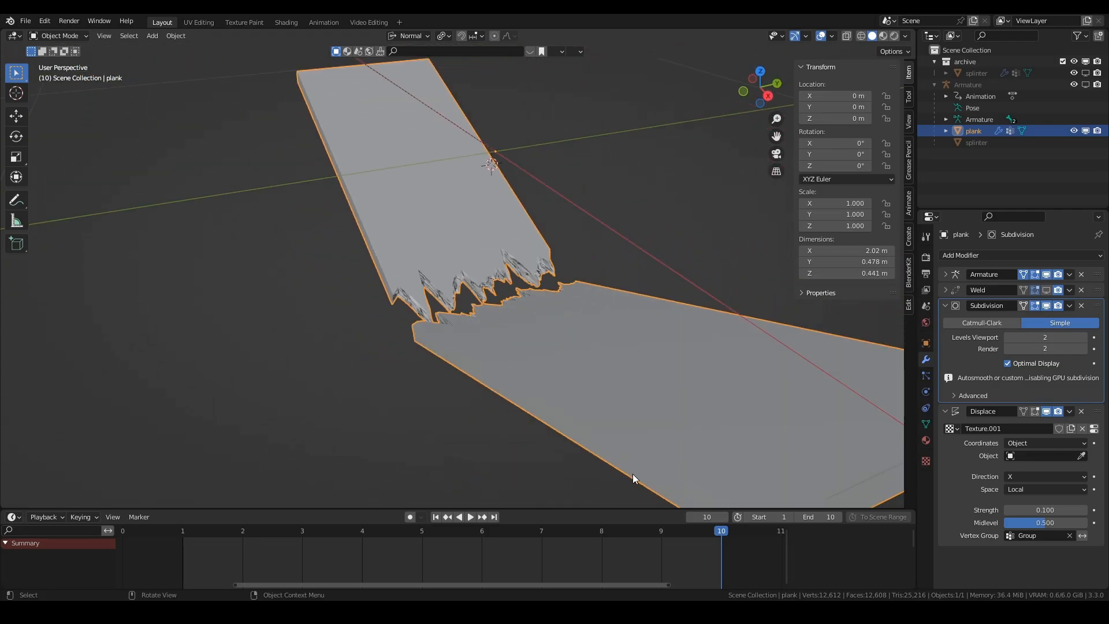
Step: Return to frame 1 and enable the plank's Weld modifier in the viewport
left_click_drag(702, 529, 343, 511)
left_click(433, 517)
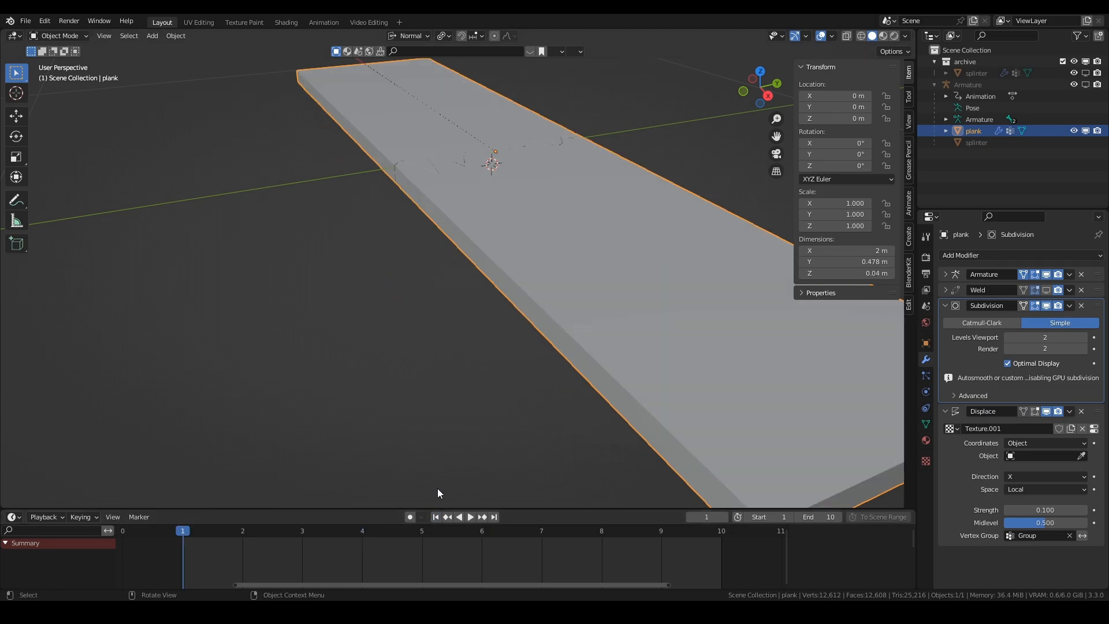
middle_click_drag(438, 488, 528, 326)
scroll(528, 321, "up", 2)
left_click(1044, 290)
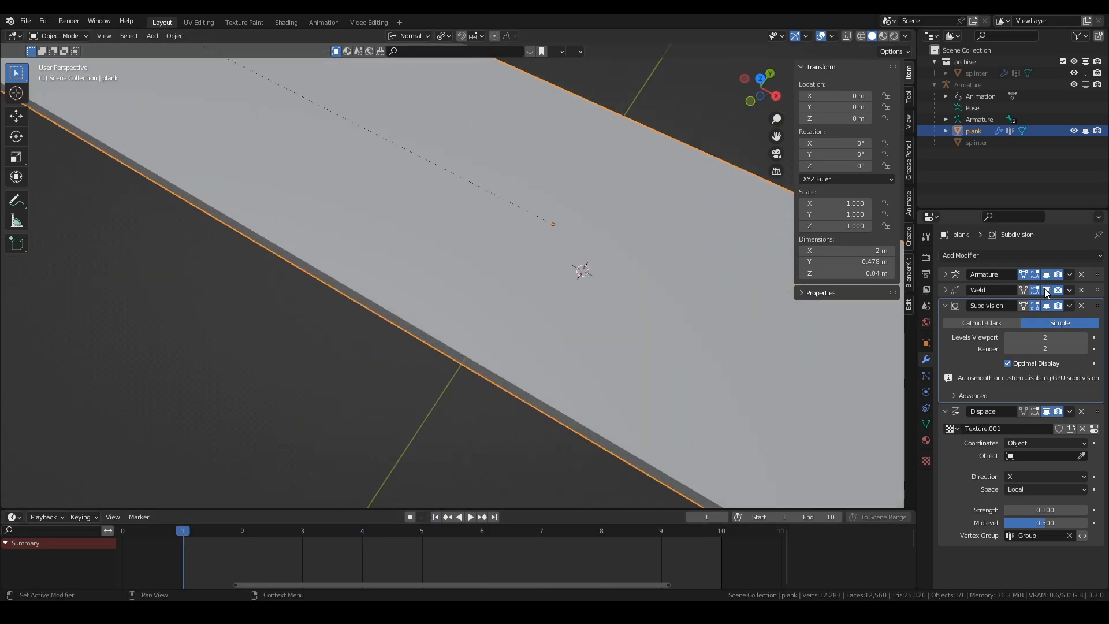
scroll(421, 265, "down", 2)
middle_click_drag(489, 290, 525, 262)
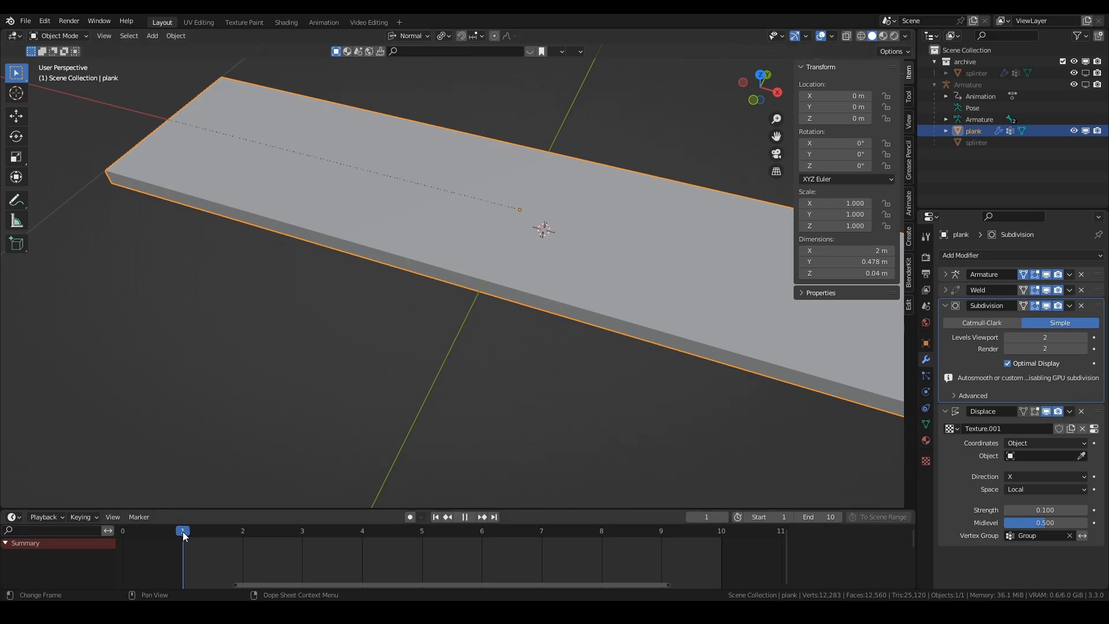
Step: Scrub the plank animation to frame 10 and examine the fractured gap and splinters from several angles
left_click_drag(183, 532, 692, 535)
middle_click_drag(647, 324, 330, 317)
middle_click_drag(334, 277, 330, 312)
middle_click_drag(433, 331, 306, 342)
middle_click_drag(509, 272, 480, 283)
middle_click_drag(560, 262, 561, 317)
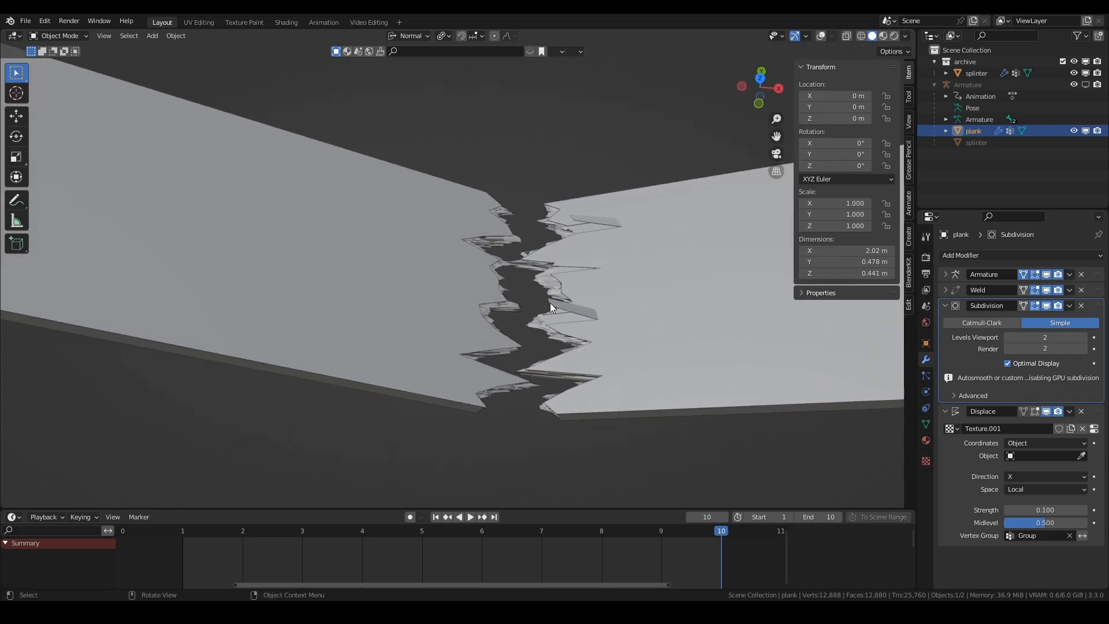
mouse_move(553, 279)
middle_mouse_down()
mouse_move(535, 290)
mouse_move(561, 272)
middle_mouse_up()
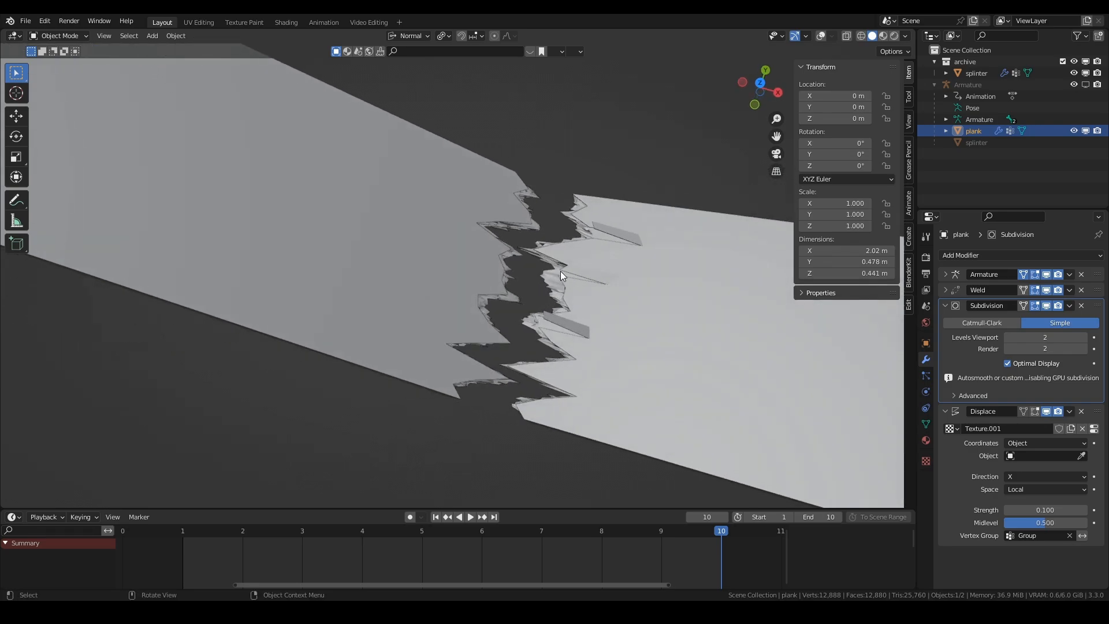
scroll(554, 292, "down", 3)
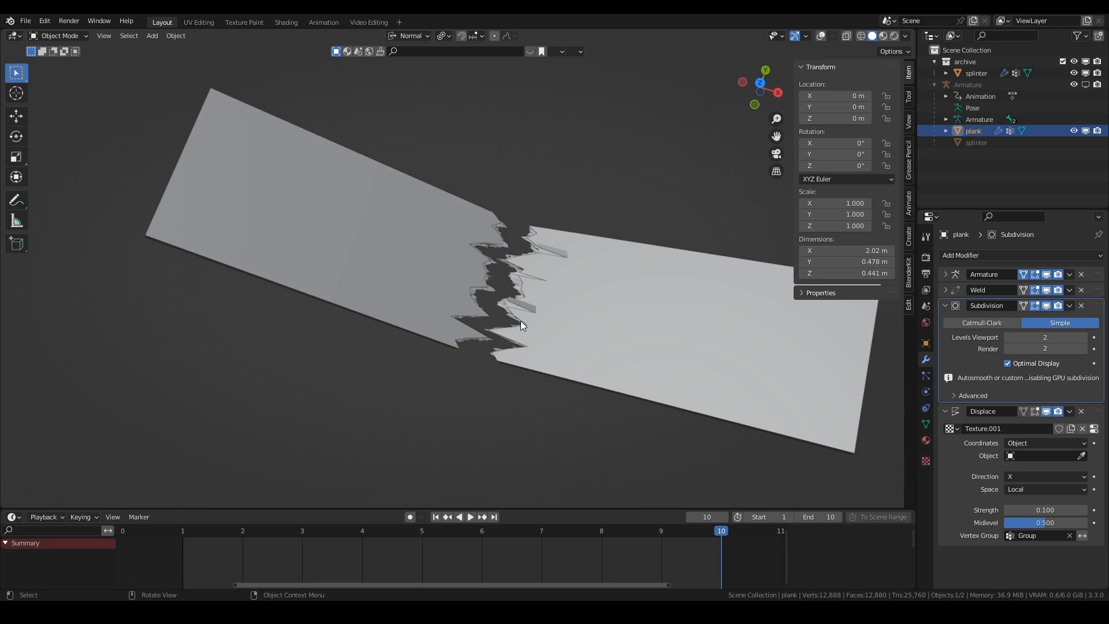
middle_click_drag(522, 321, 548, 231)
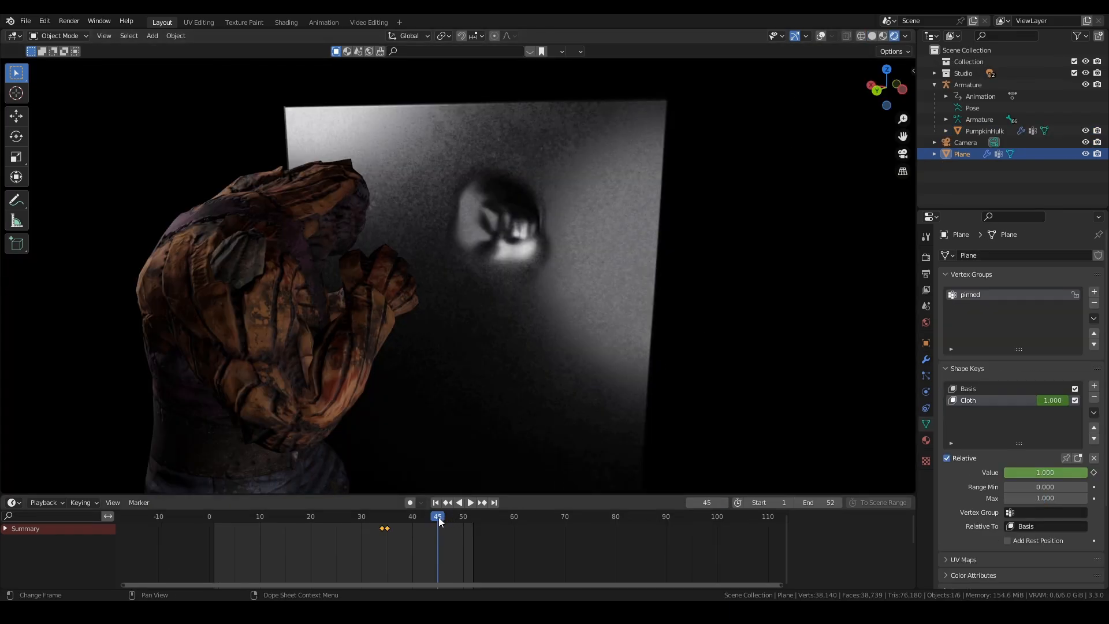
mouse_move(438, 518)
left_mouse_down()
mouse_move(303, 518)
mouse_move(437, 520)
left_mouse_up()
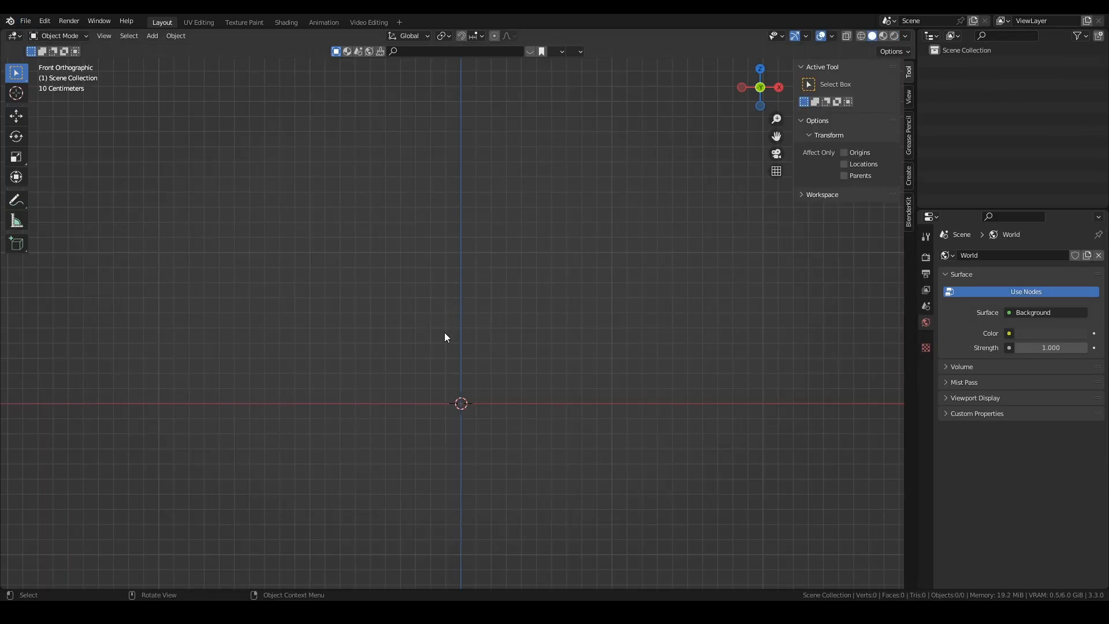
Step: Add a plane mesh to the empty scene and rename it "metal"
key("shift+a")
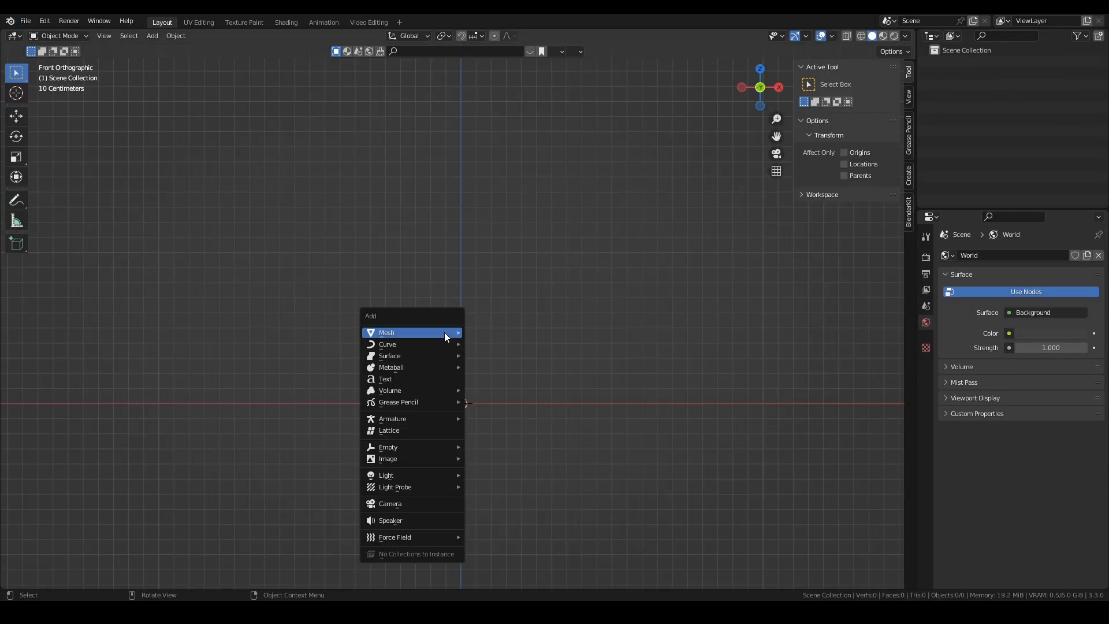
mouse_move(445, 331)
left_click(516, 30)
middle_click_drag(531, 119, 506, 276)
key("F2")
type("met")
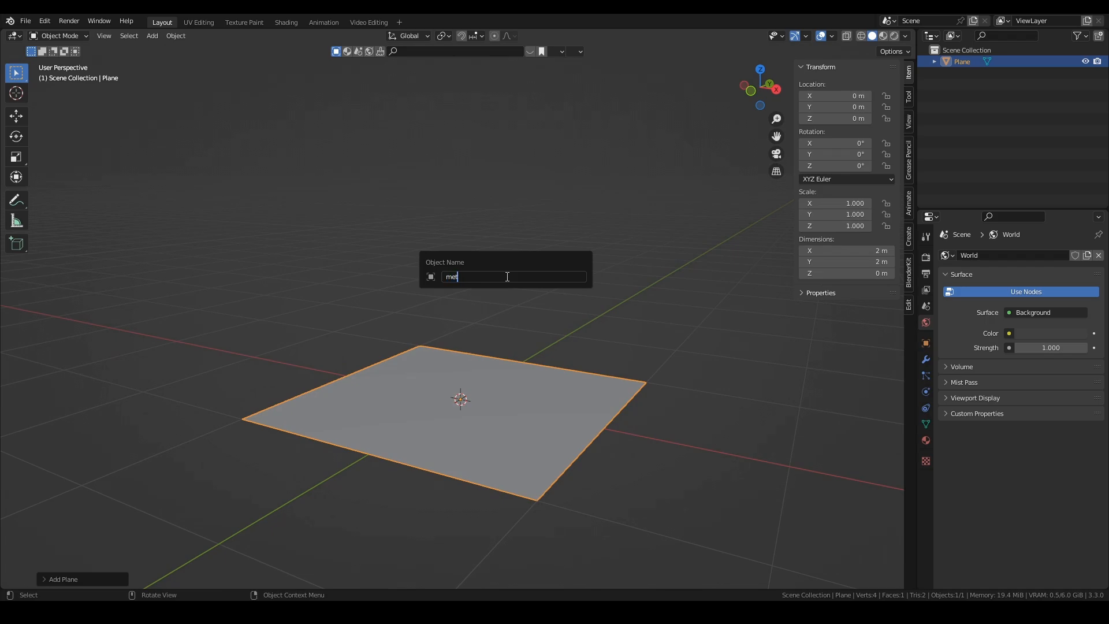
type("al")
key("Return")
Step: Add a cylinder, scale it uniformly down to about 0.38 m, and apply its scale
key("shift+a")
mouse_move(476, 306)
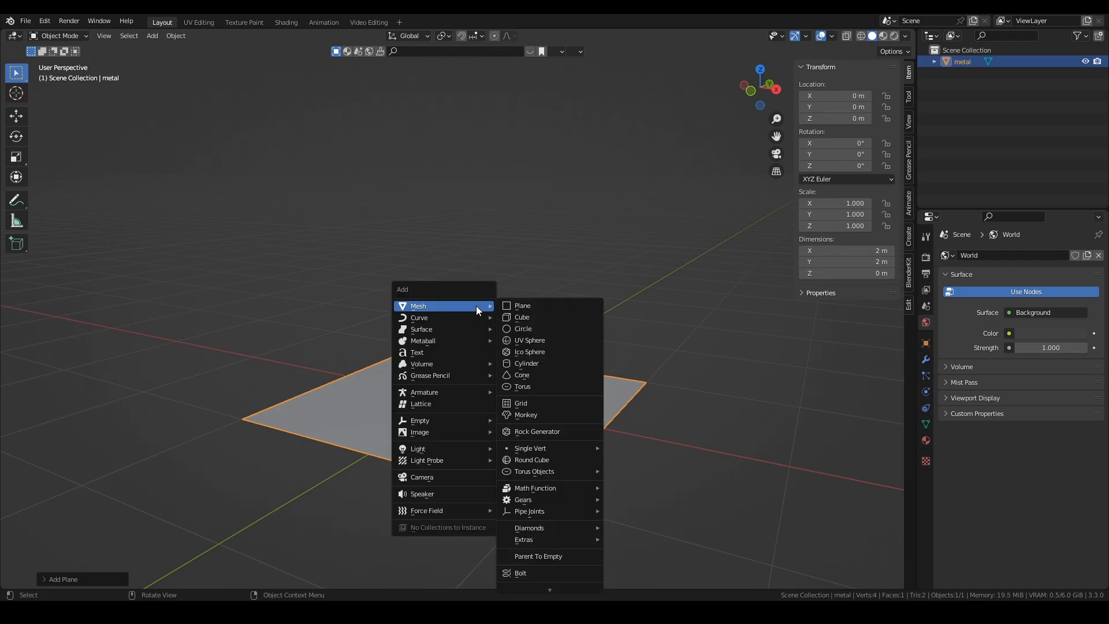
left_click(546, 366)
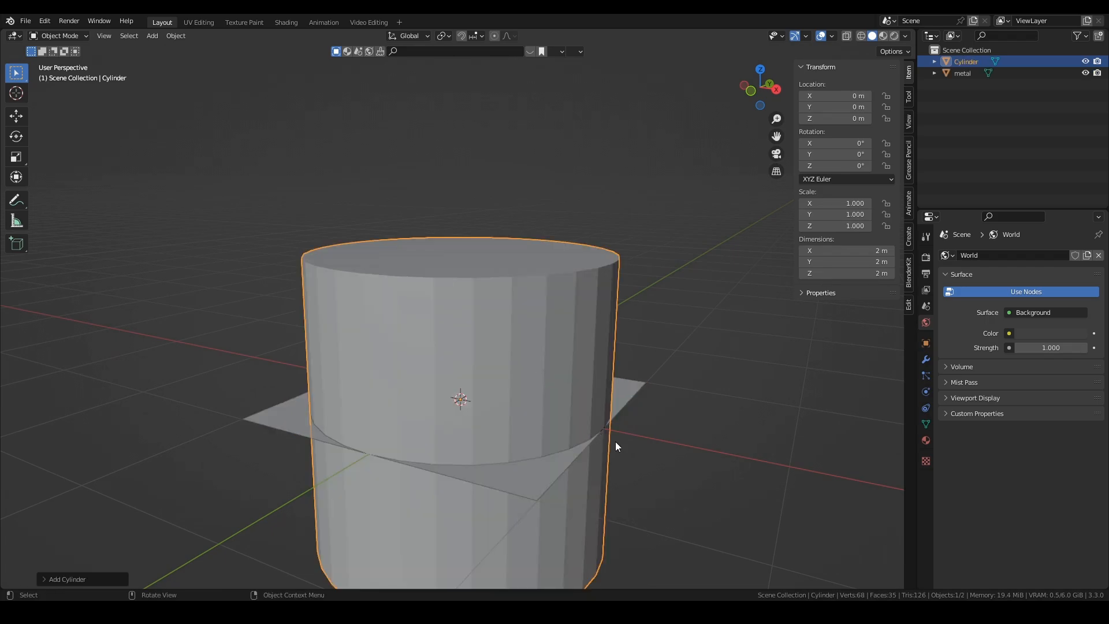
key("s")
left_click(492, 420)
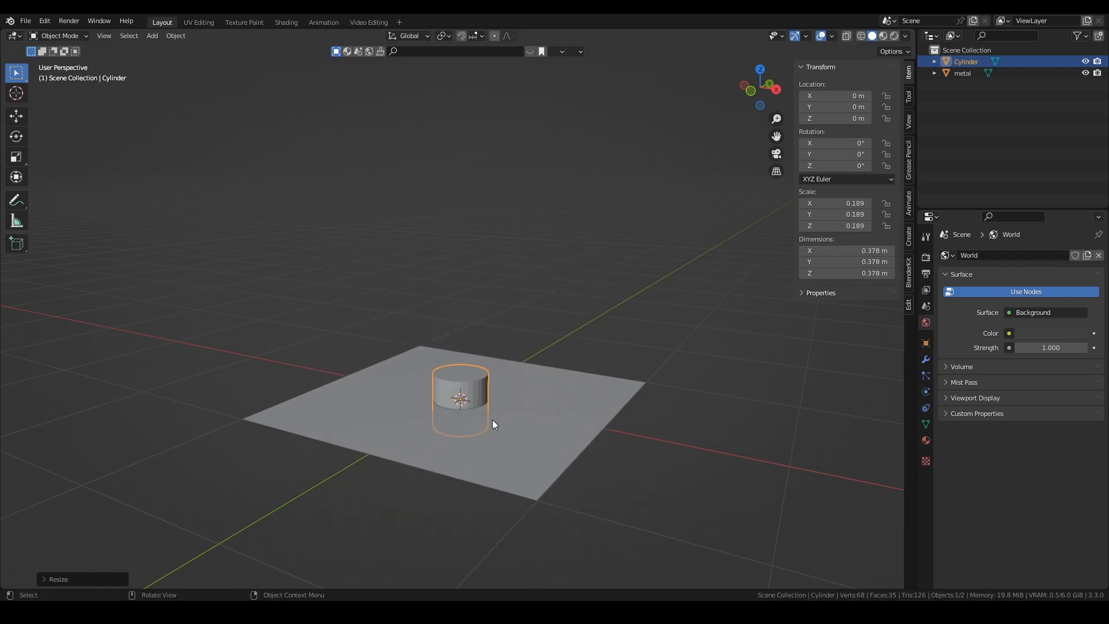
key("ctrl+a")
left_click(186, 459)
Step: Split a new area off below the 3D viewport and turn it into a Timeline
left_click_drag(5, 586, 5, 492)
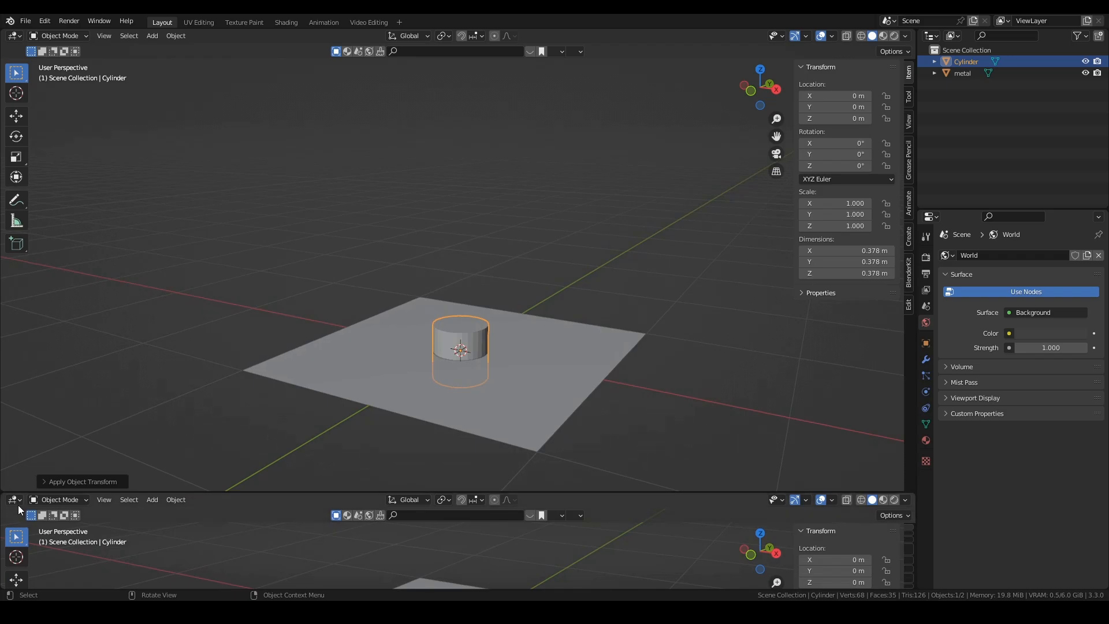
left_click(14, 499)
left_click(155, 398)
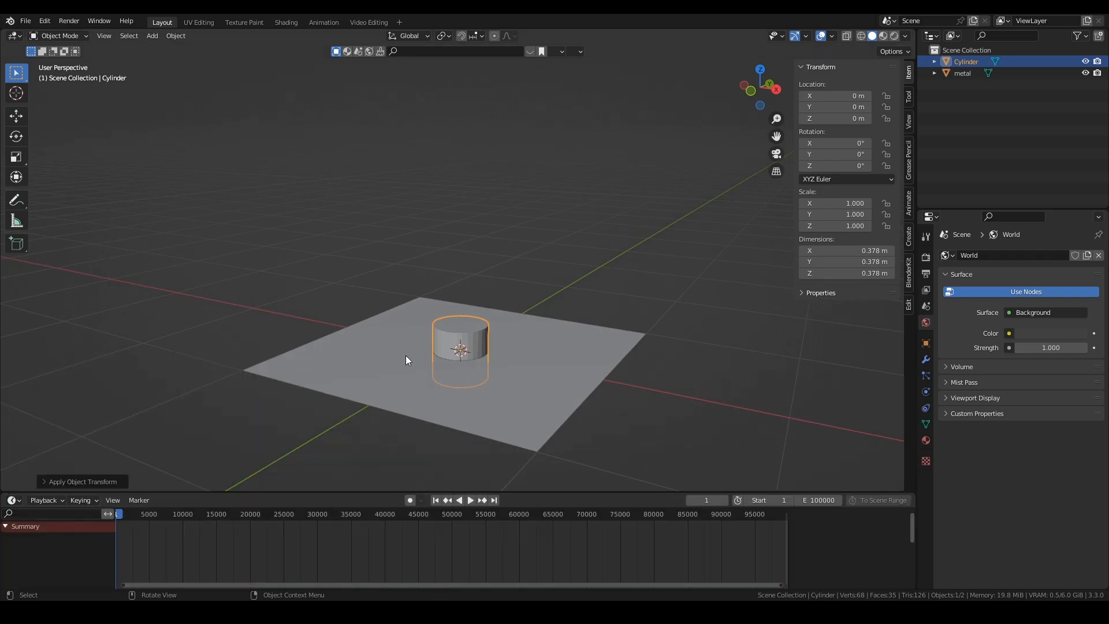
Step: Raise the cylinder along Z to about 0.75 m and keyframe its location, rotation and scale at frame 1
key("g")
key("z")
left_click(474, 296)
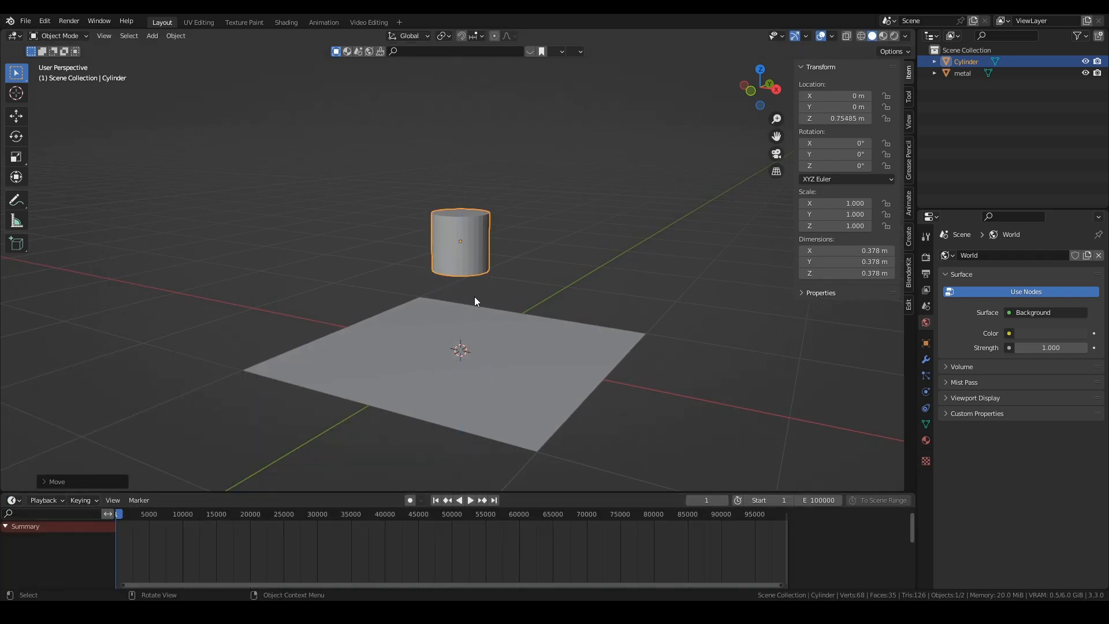
key("i")
left_click(474, 296)
Step: At frame 10, lower the cylinder along Z to about 0.08 m and keyframe its location, rotation and scale
left_click(710, 500)
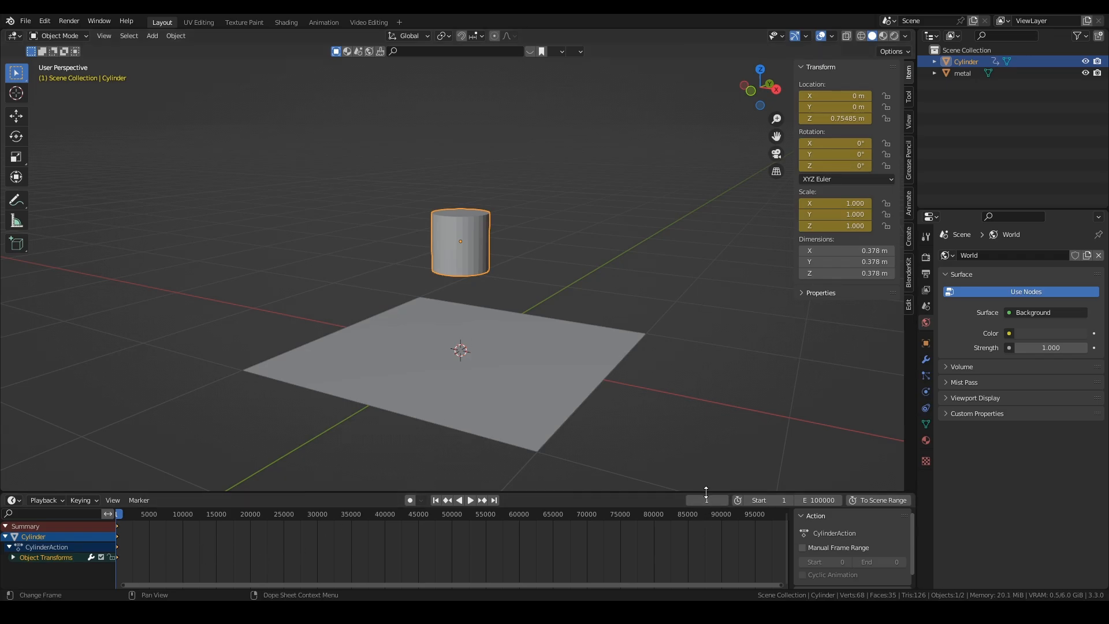
type("10")
key("Return")
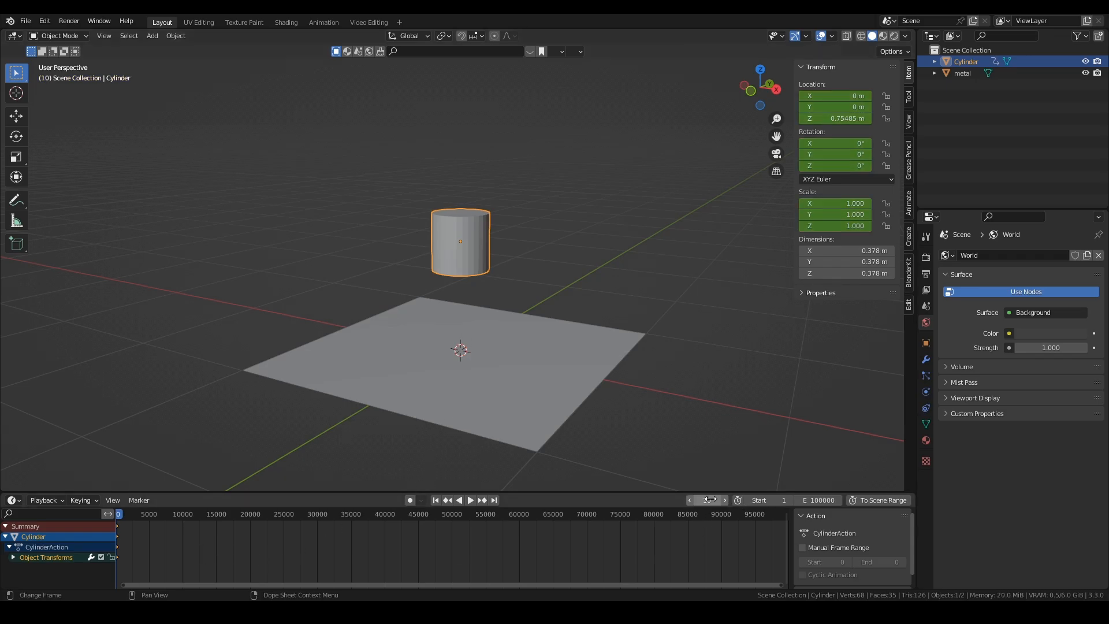
key("g")
key("z")
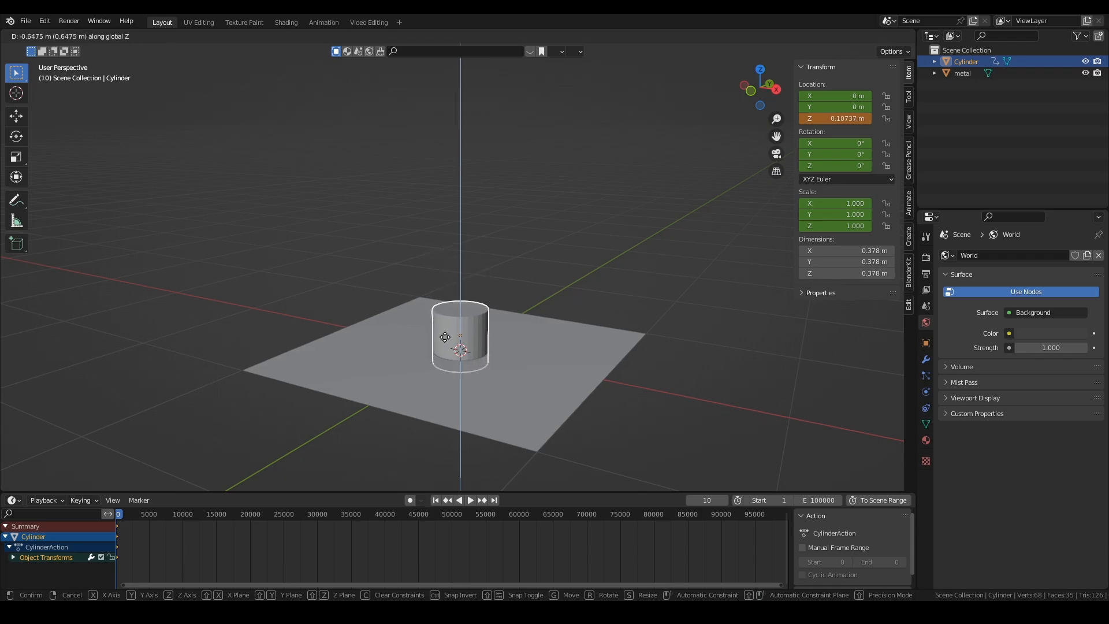
left_click(445, 341)
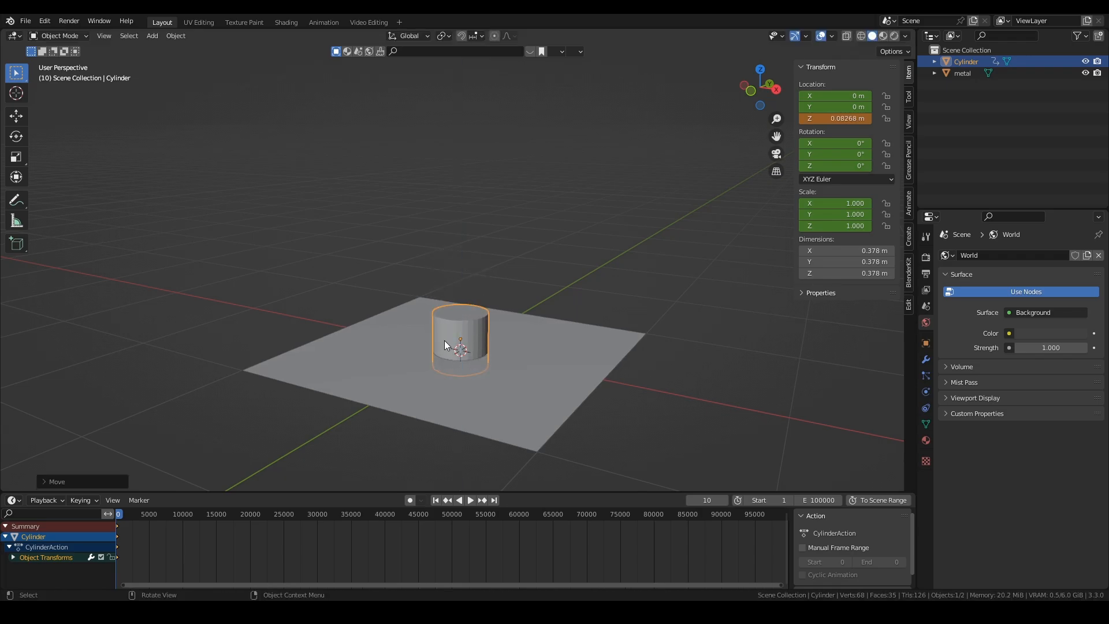
key("i")
left_click(445, 341)
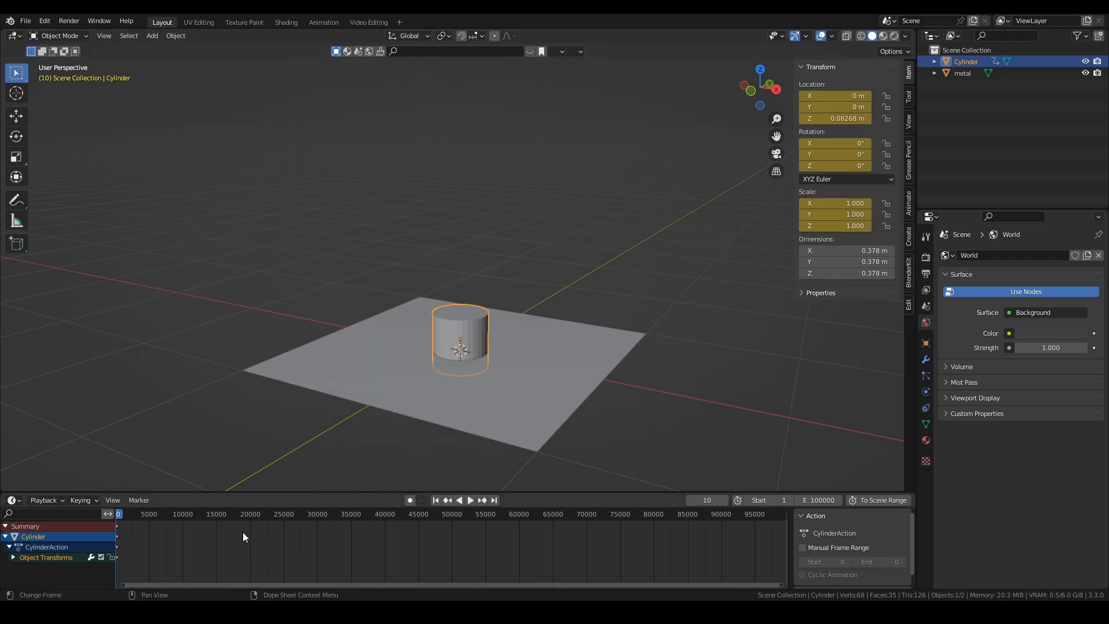
Step: Fit the timeline to the cylinder's keyframes, set the end frame to 20, and collapse the Cylinder channel
key("Home")
scroll(573, 518, "down", 4)
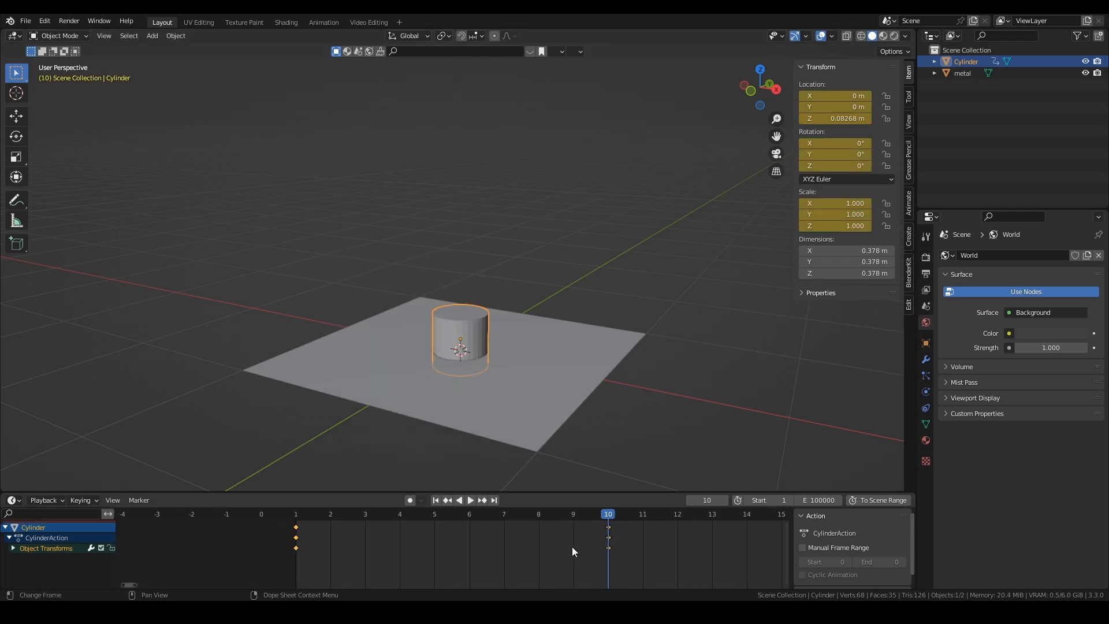
double_click(820, 500)
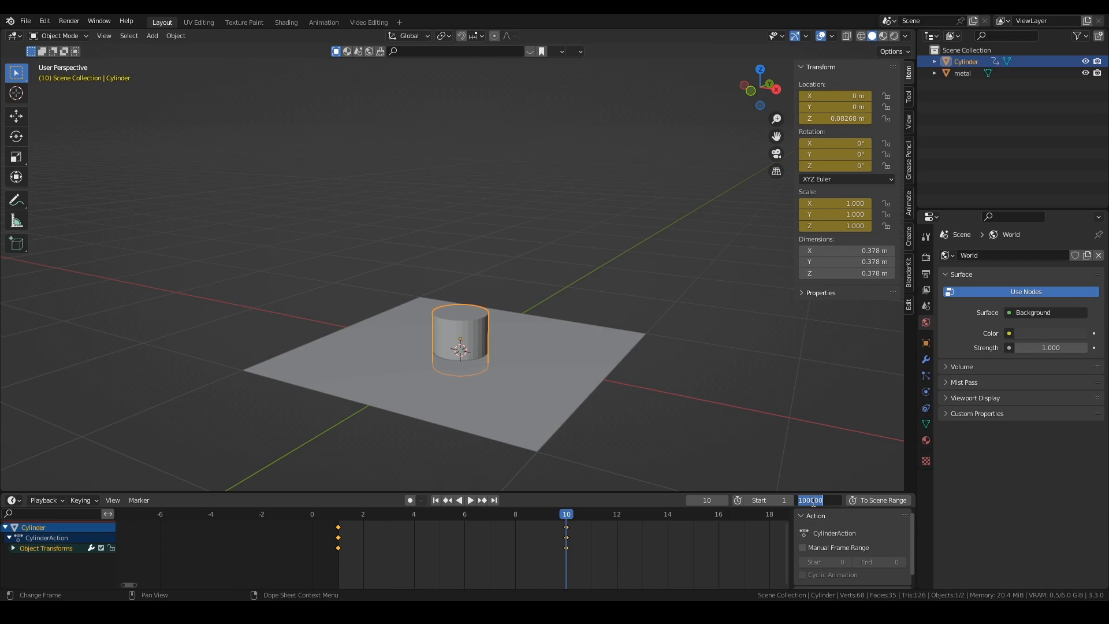
type("20")
key("Return")
left_click(6, 527)
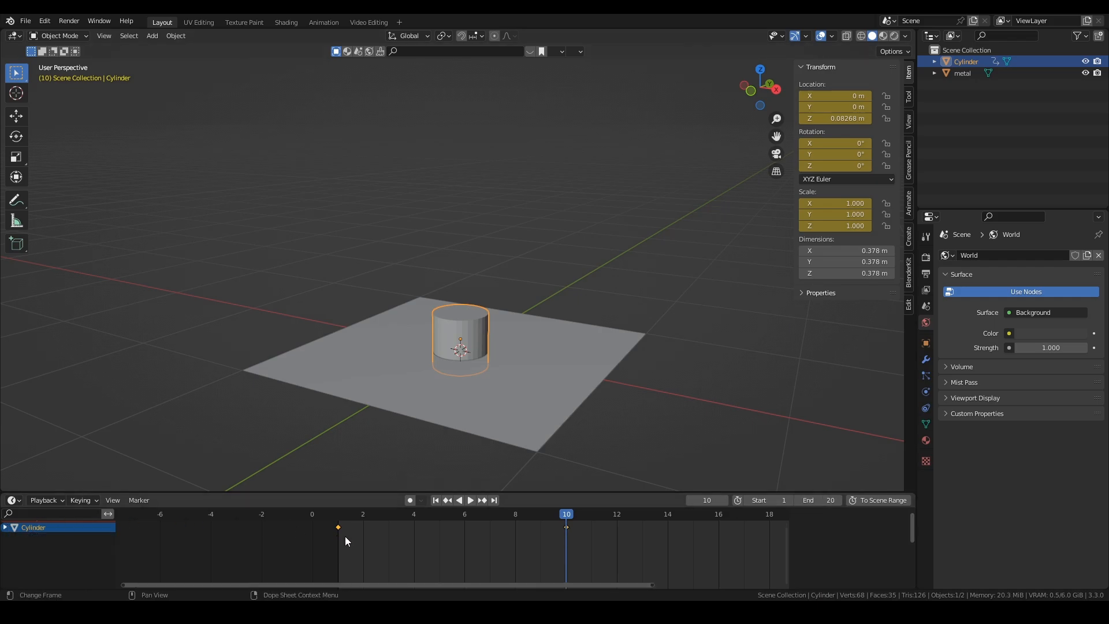
Step: Collapse the timeline's Summary channel and duplicate the cylinder's frame 1 keyframes to frame 20
middle_click_drag(475, 555, 385, 551)
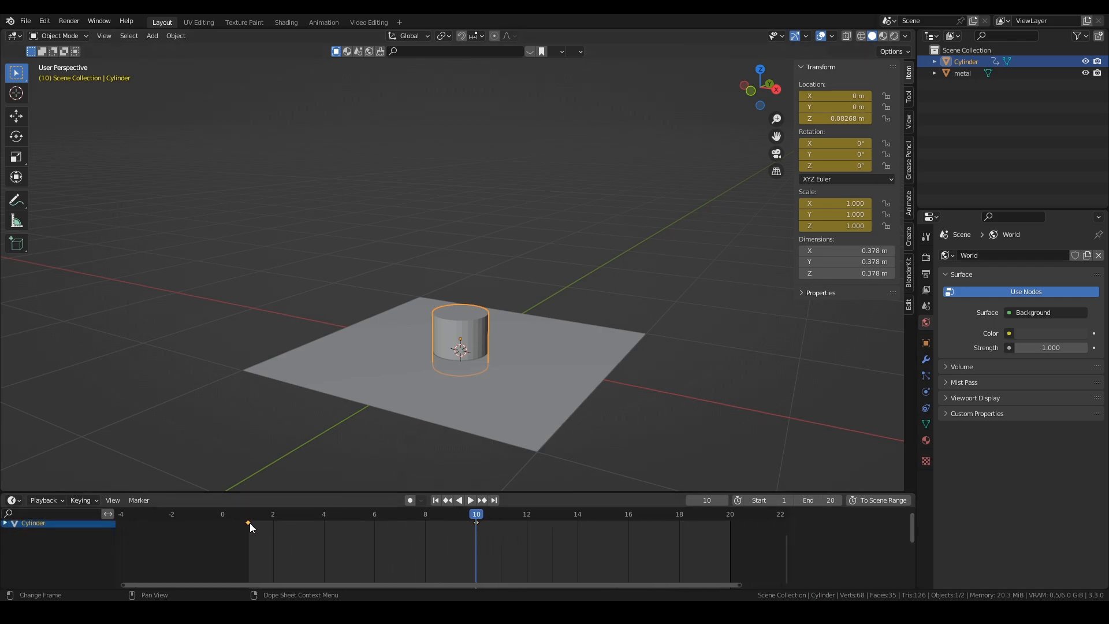
key("i")
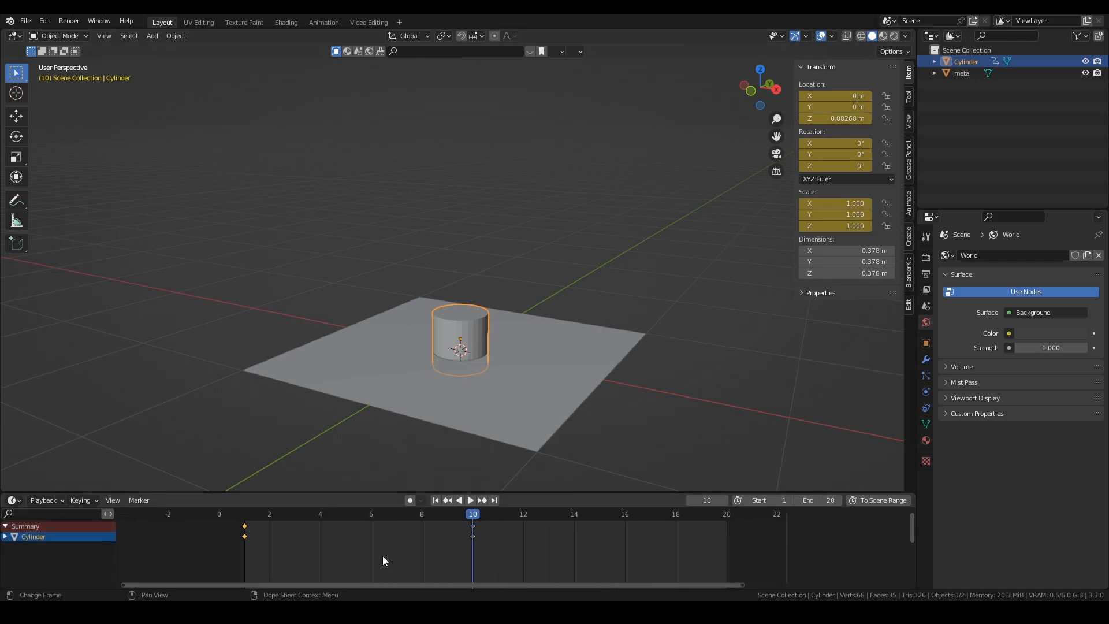
left_click(4, 527)
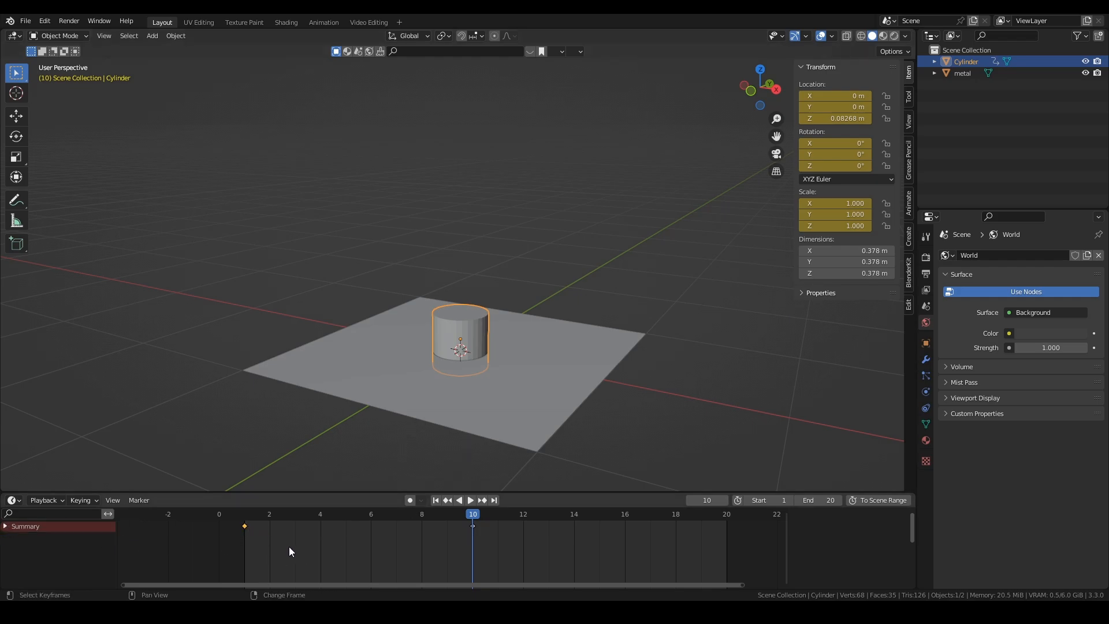
key("shift+d")
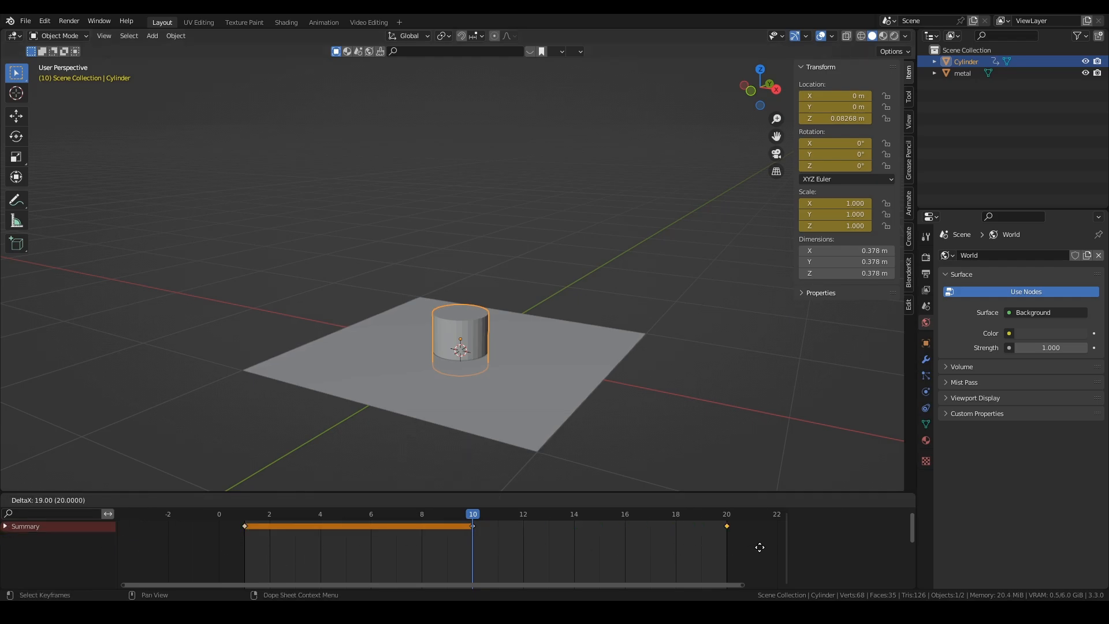
left_click(760, 547)
Step: Play and scrub through the cylinder's animation to check its downward and upward motion
left_click_drag(470, 515, 369, 515)
key("space")
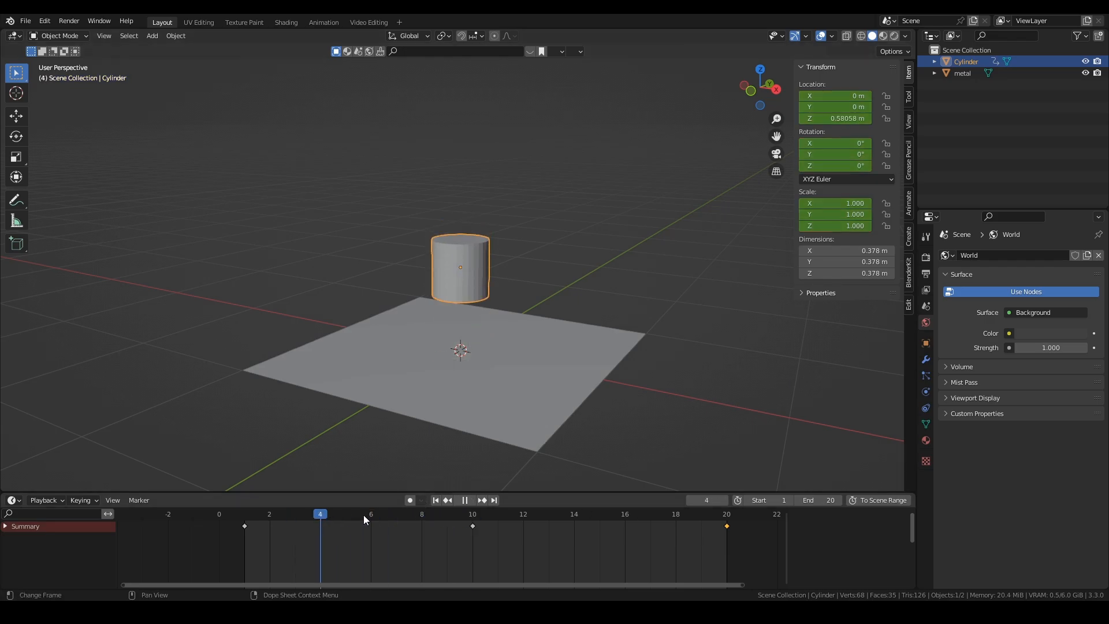
left_click(456, 519)
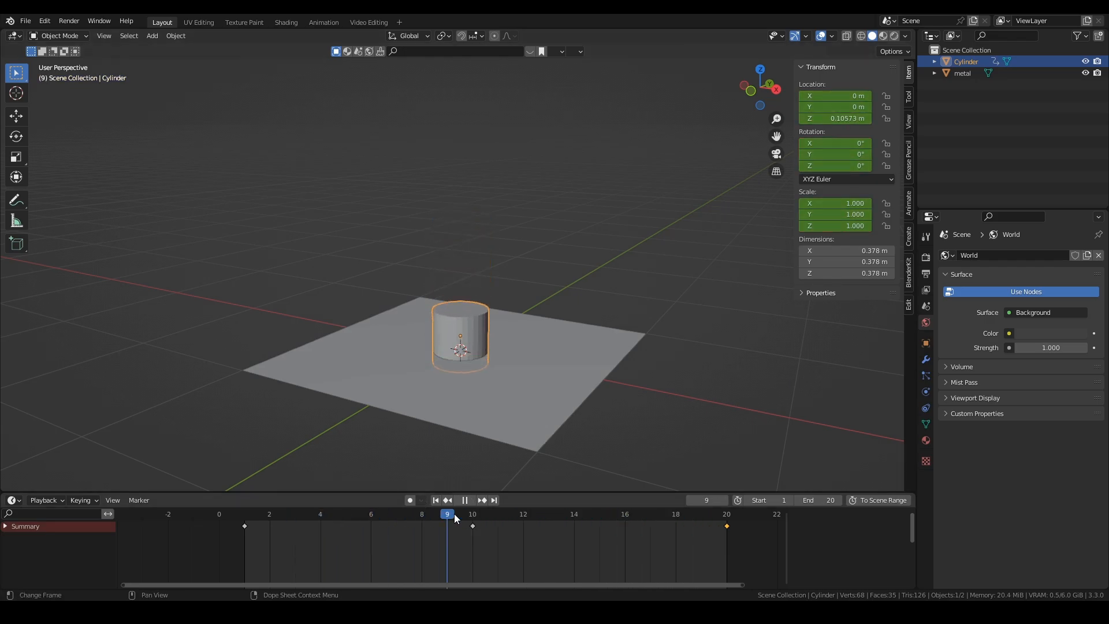
left_click_drag(457, 518, 261, 515)
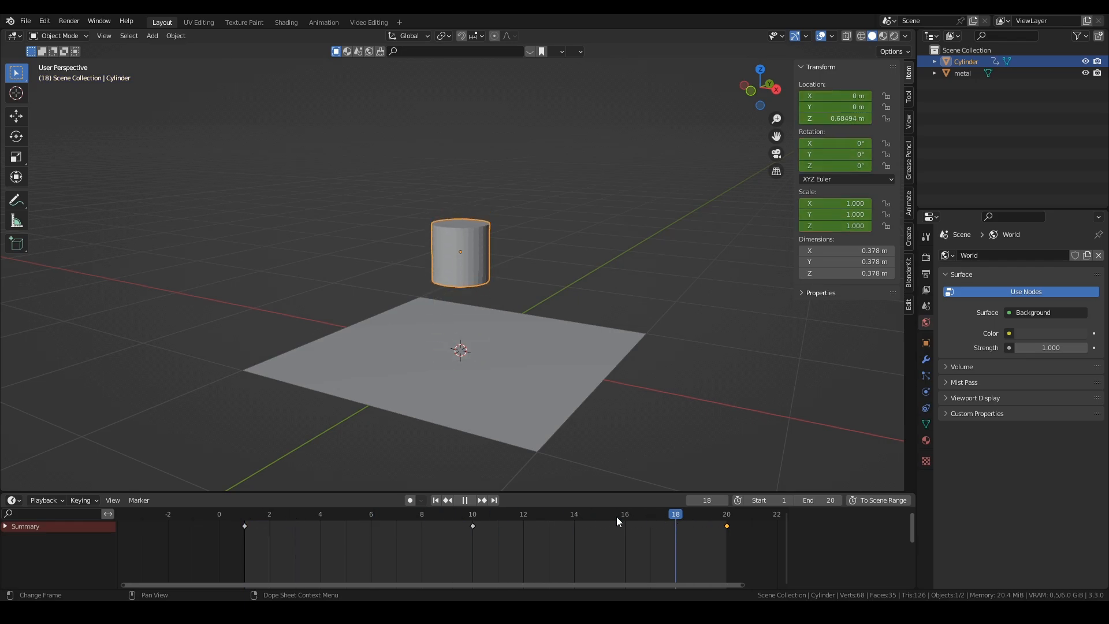
left_click(379, 518)
key("space")
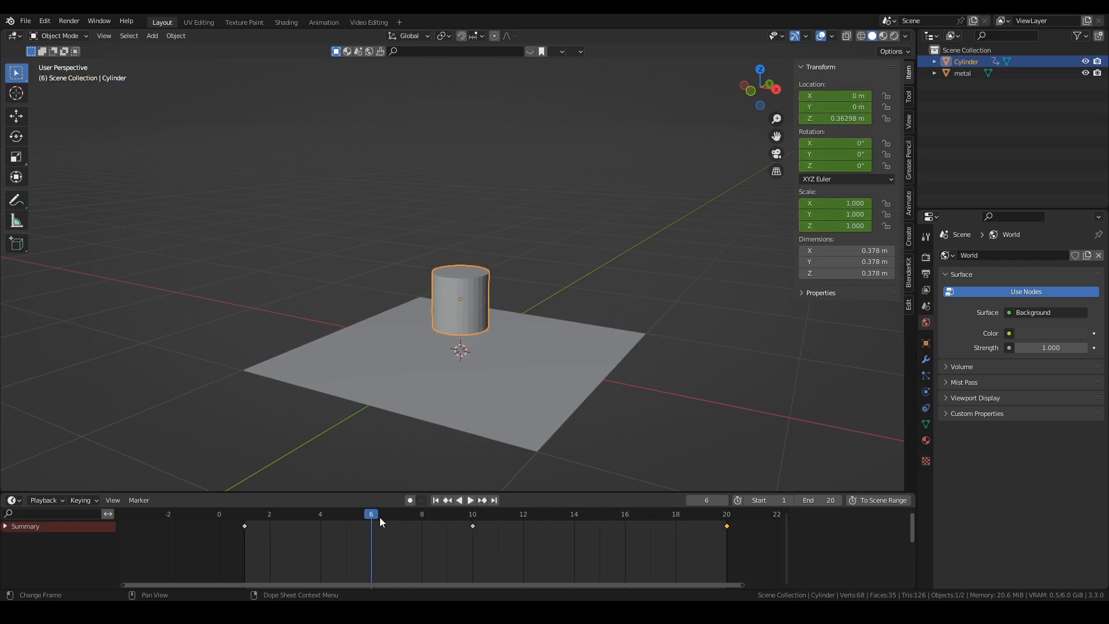
Step: Rename the cylinder object as hammer
left_click(502, 400)
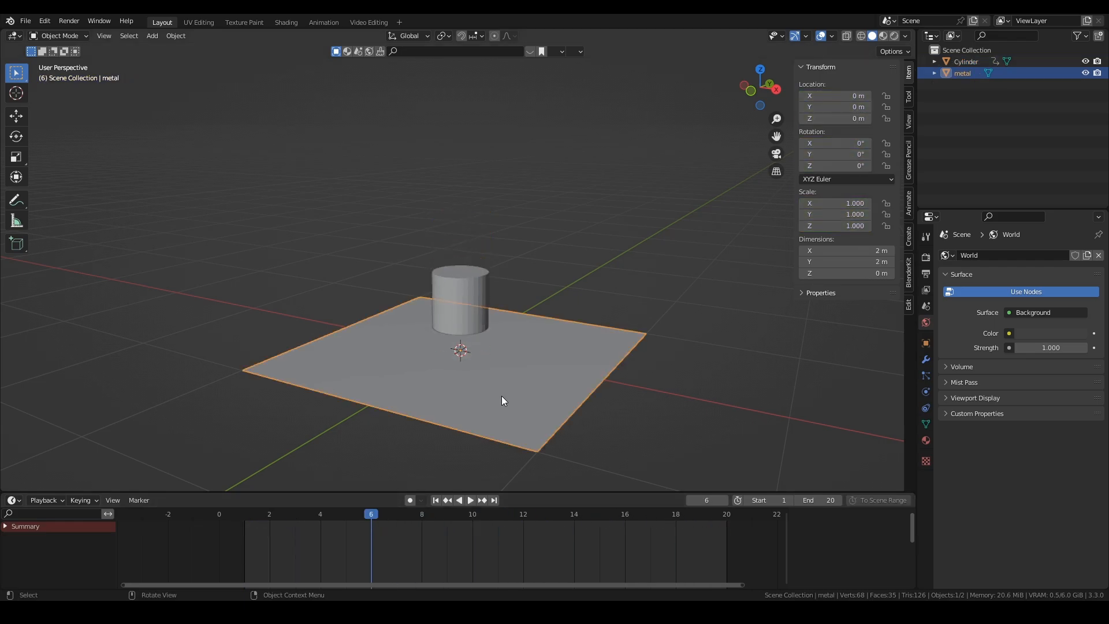
left_click(477, 289)
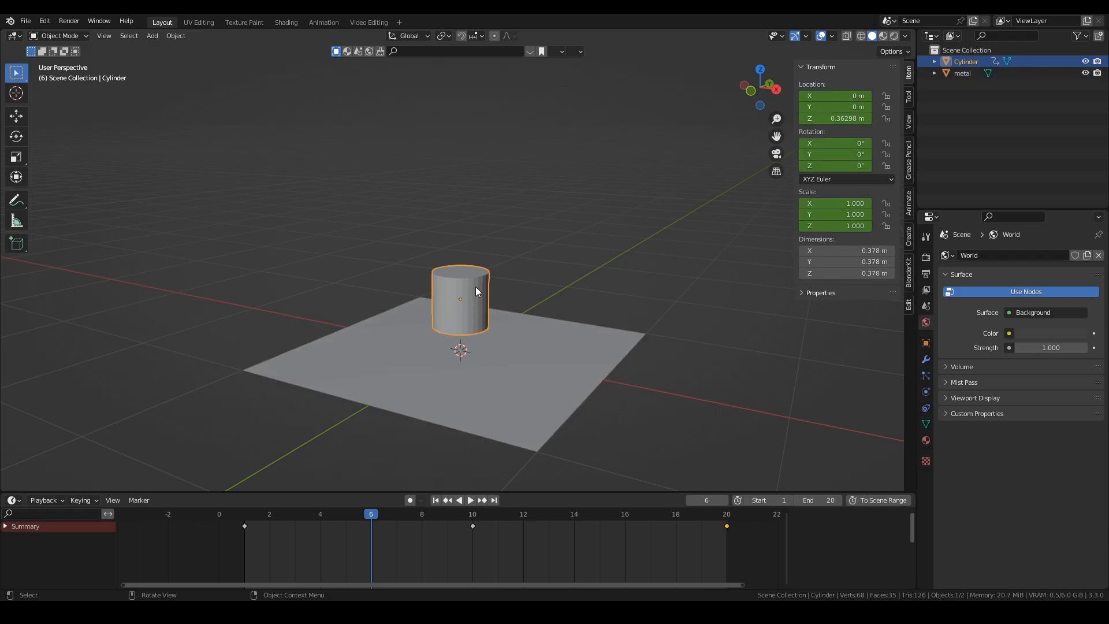
key("F2")
type("hammer")
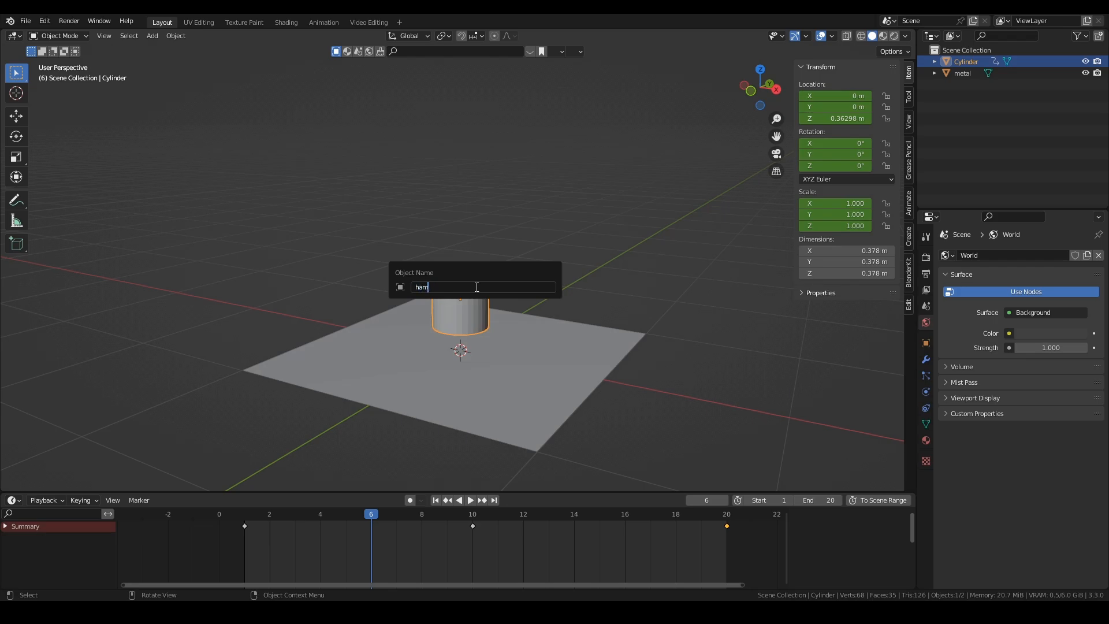
key("Return")
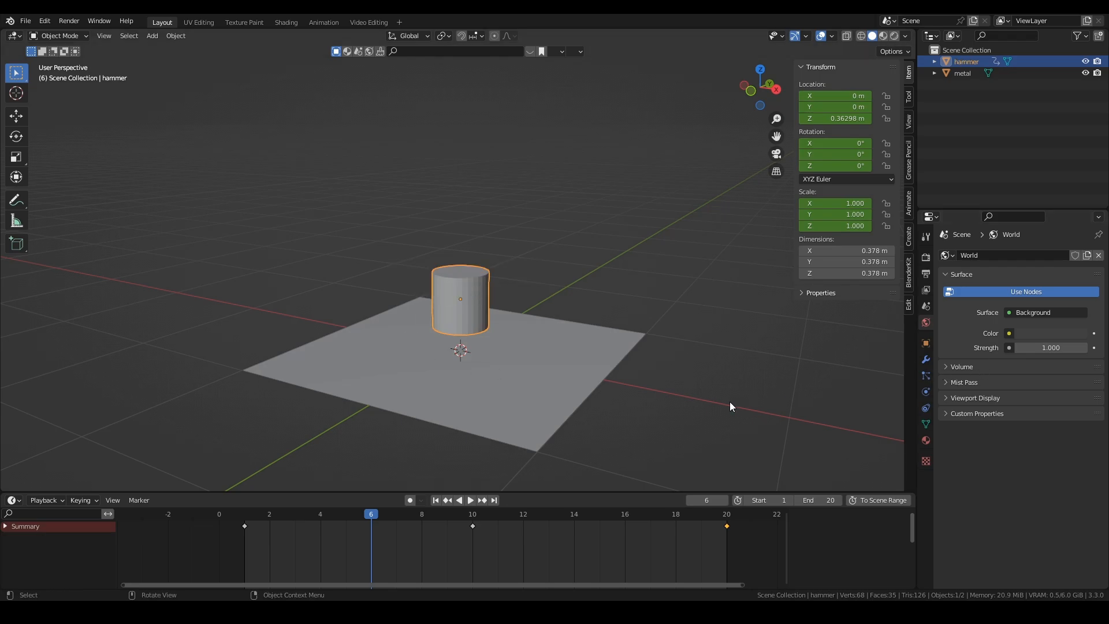
Step: Subdivide the metal plane's mesh into a dense grid of 1,024 faces
left_click(537, 387)
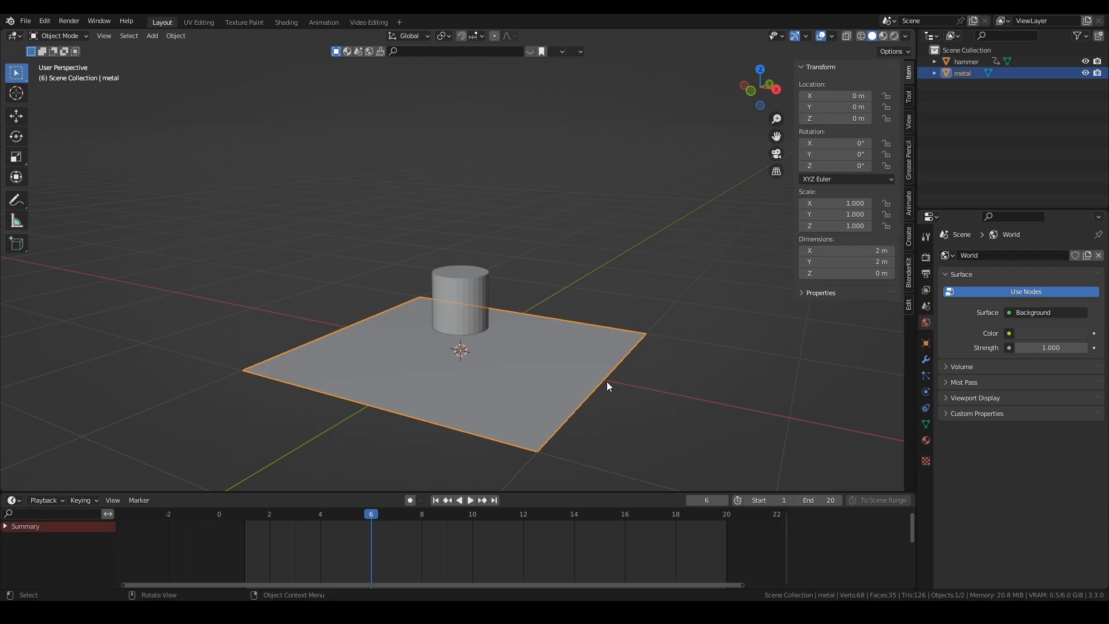
key("Tab")
key("q")
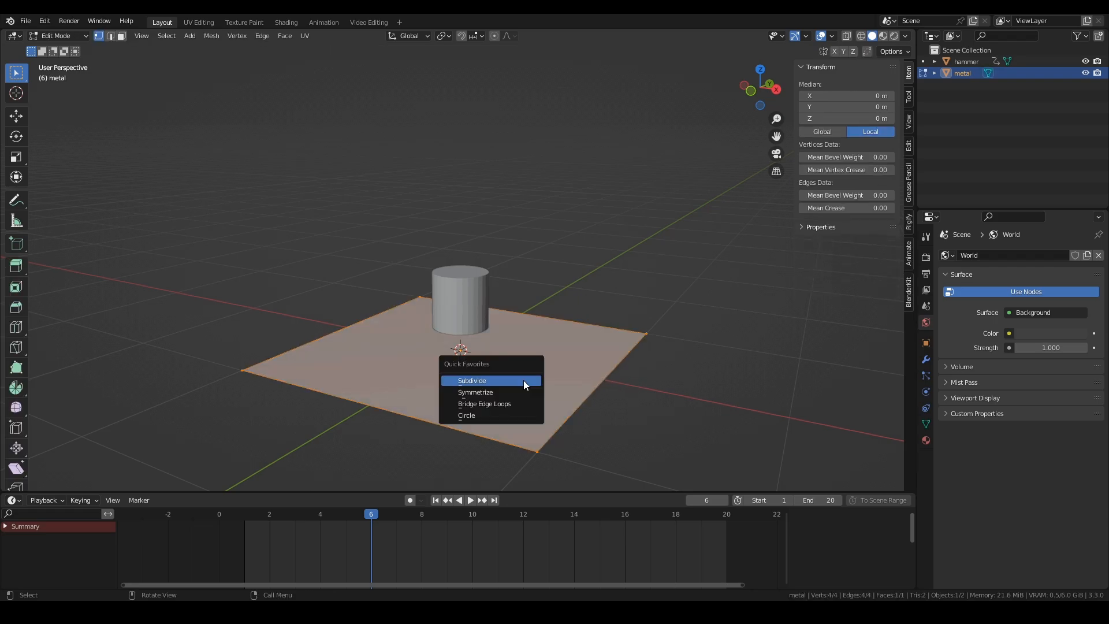
left_click(524, 381)
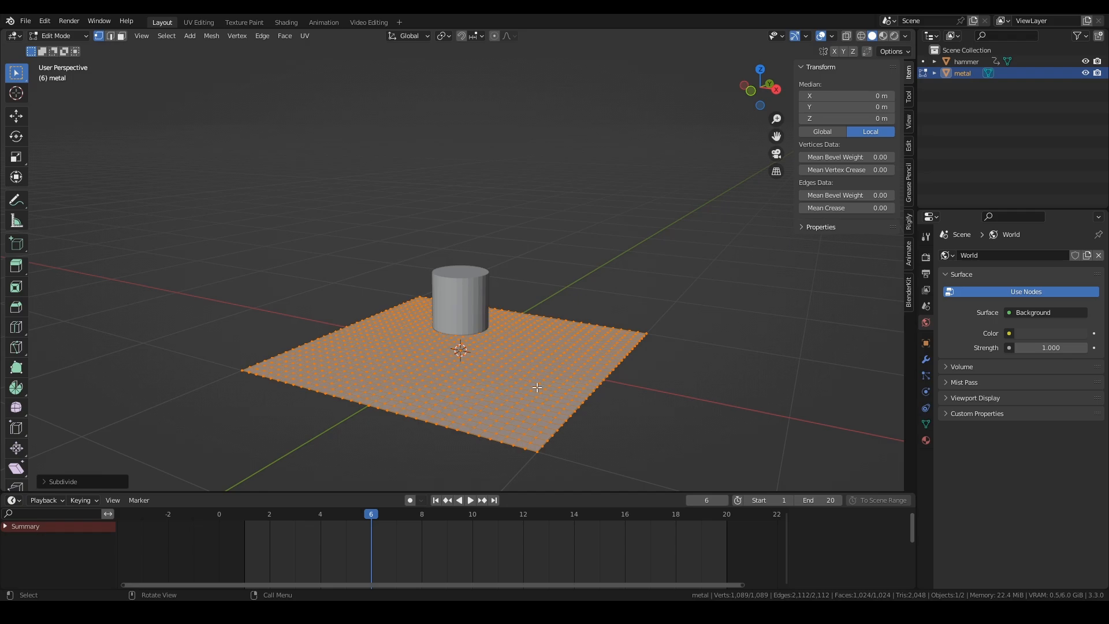
middle_click_drag(464, 356, 539, 363)
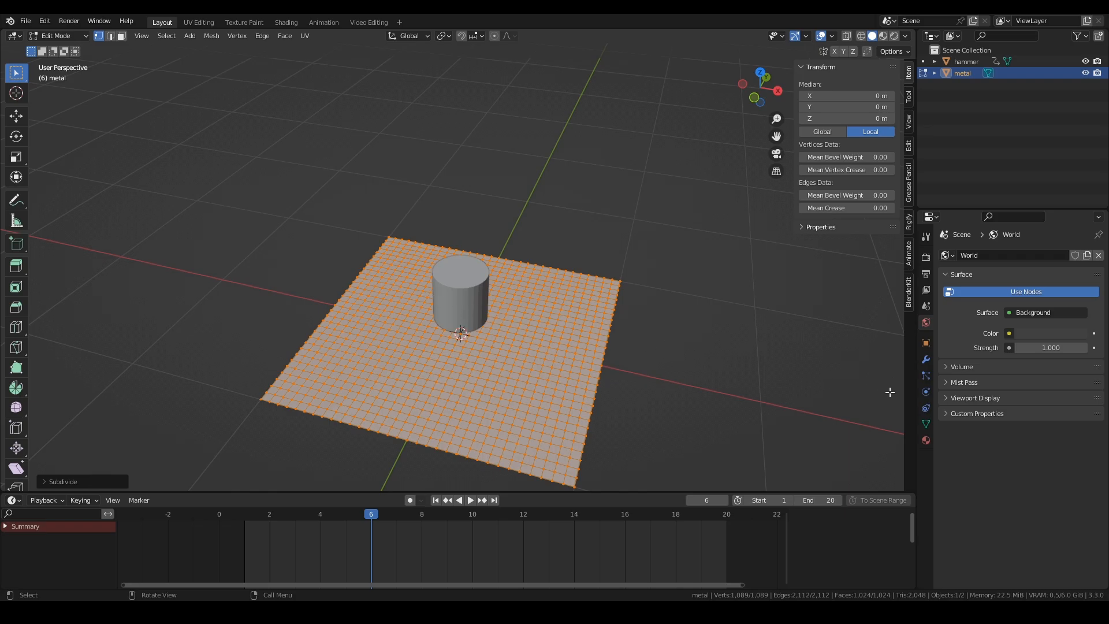
Step: Add Cloth physics to the metal plane, return to frame 1 and go back to Object Mode
left_click(927, 375)
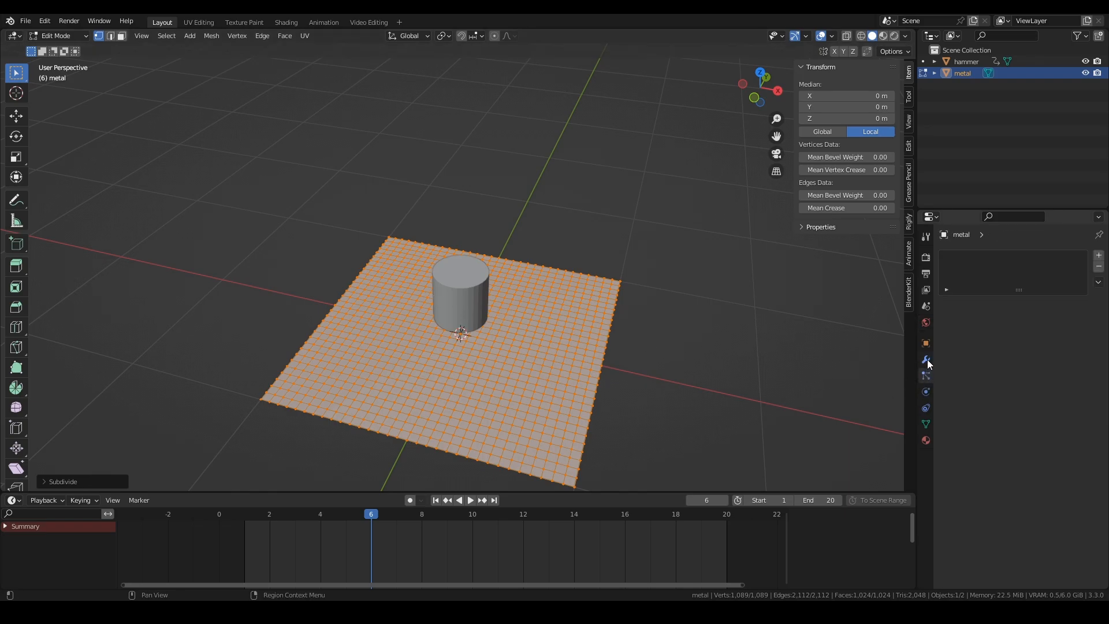
left_click(926, 392)
left_click(973, 281)
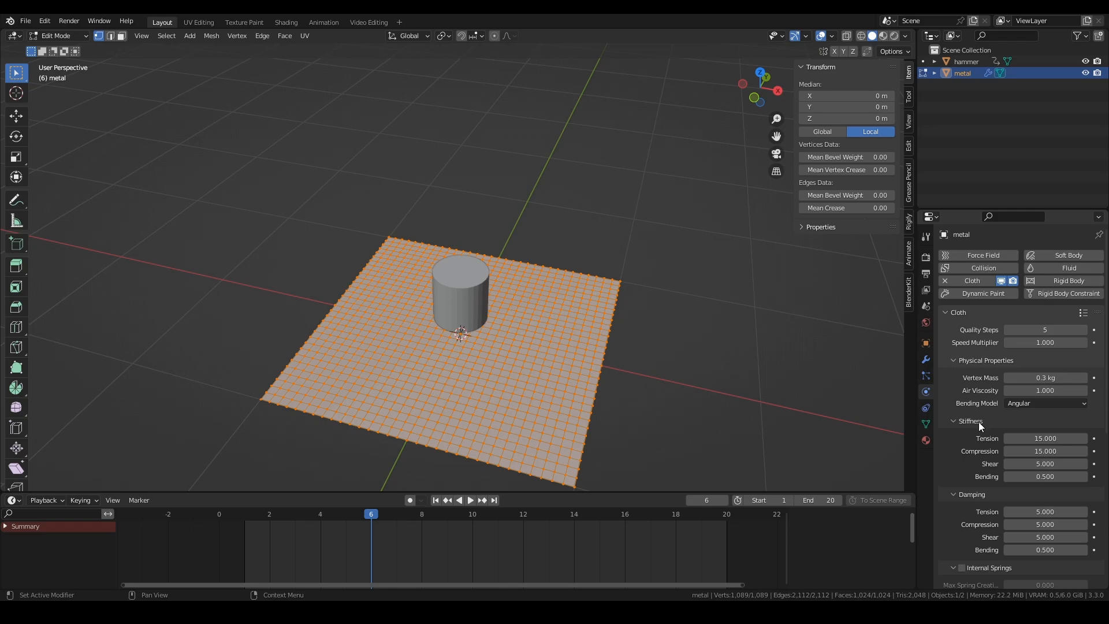
left_click(437, 501)
key("Tab")
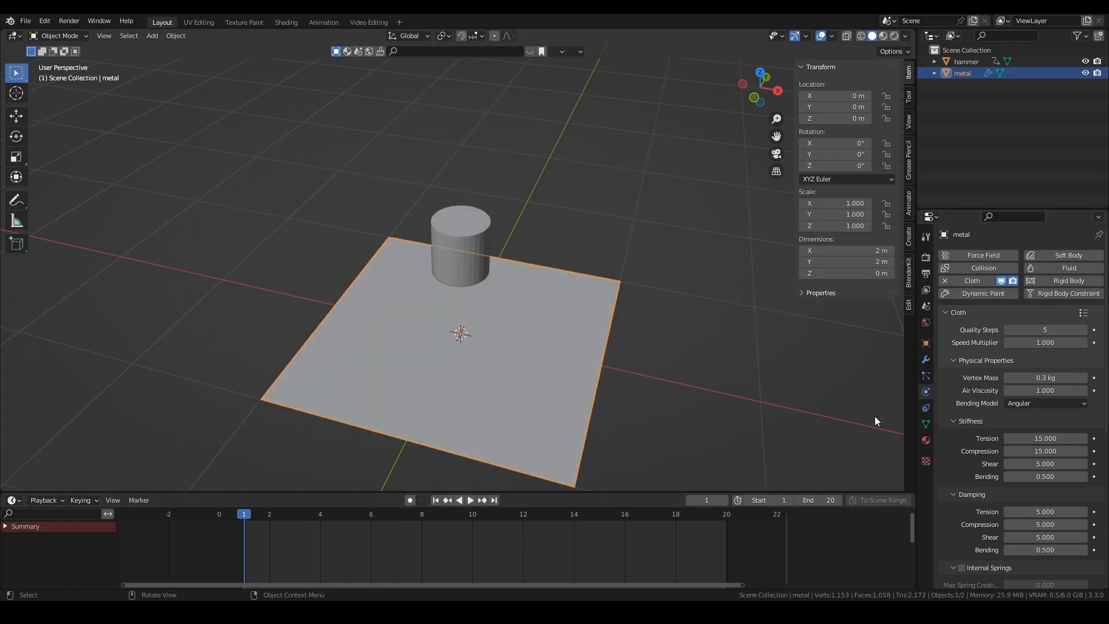
Step: Set the Gravity field weight of the metal plane's cloth to 0
scroll(966, 439, "down", 10)
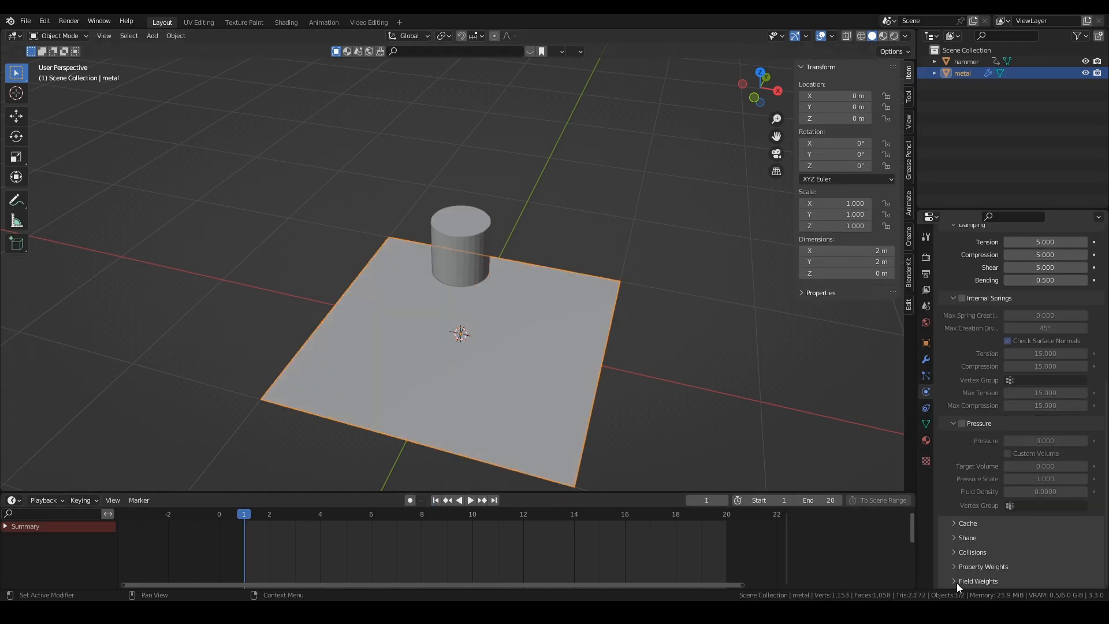
left_click(957, 580)
scroll(1004, 455, "down", 7)
left_click(1039, 452)
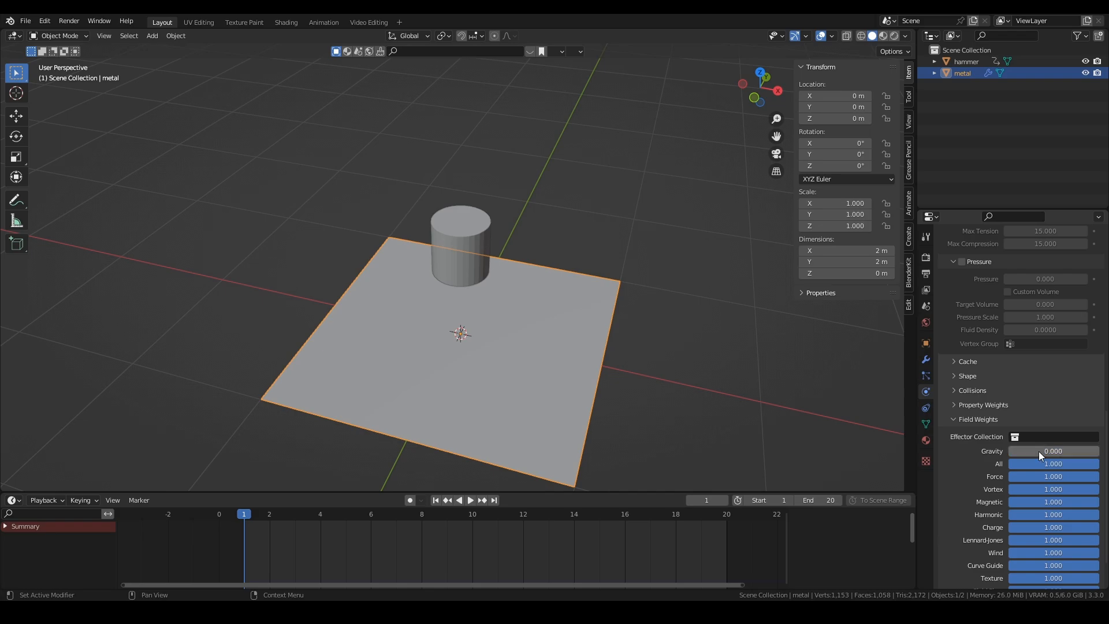
type("0")
key("Return")
Step: Add Collision physics to the hammer, play the cloth simulation and rewind it to frame 1
middle_click_drag(525, 339, 474, 352)
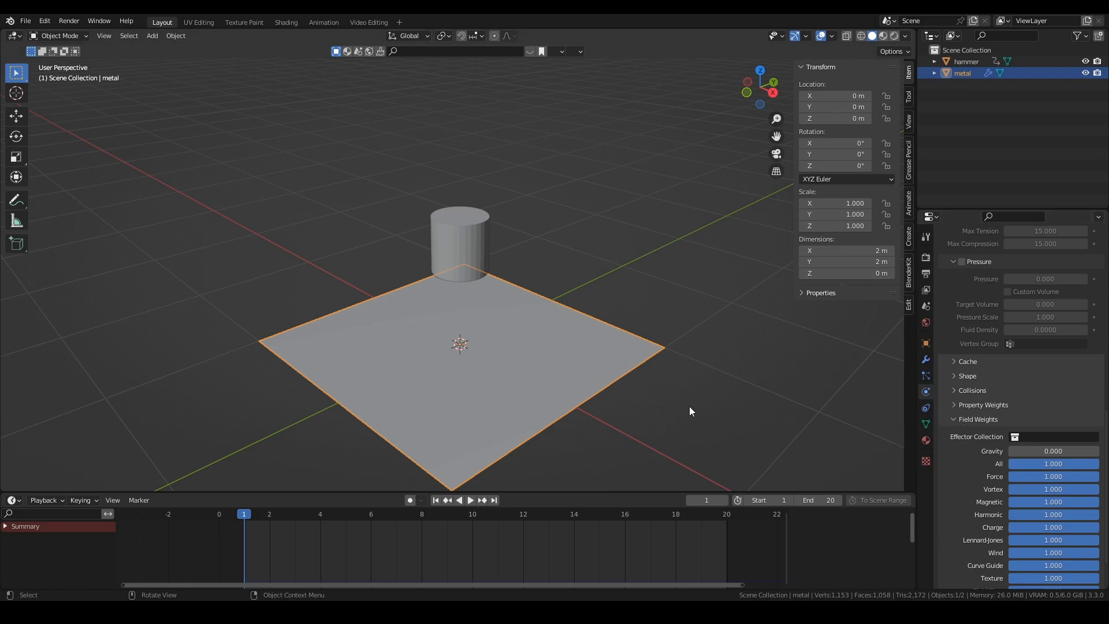
left_click(471, 251)
left_click(978, 267)
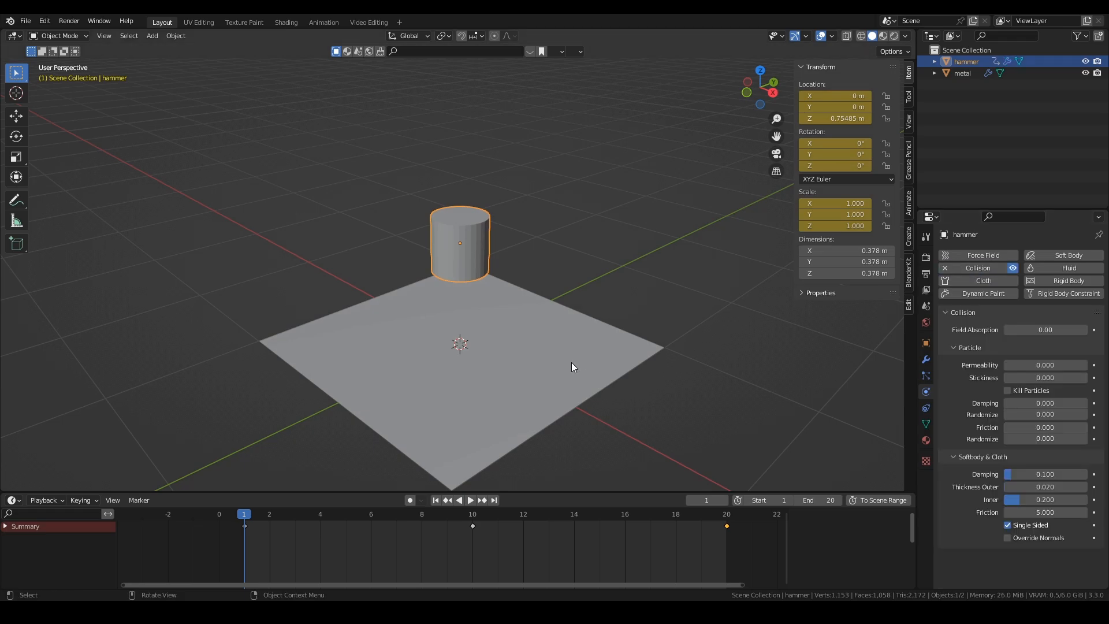
key("space")
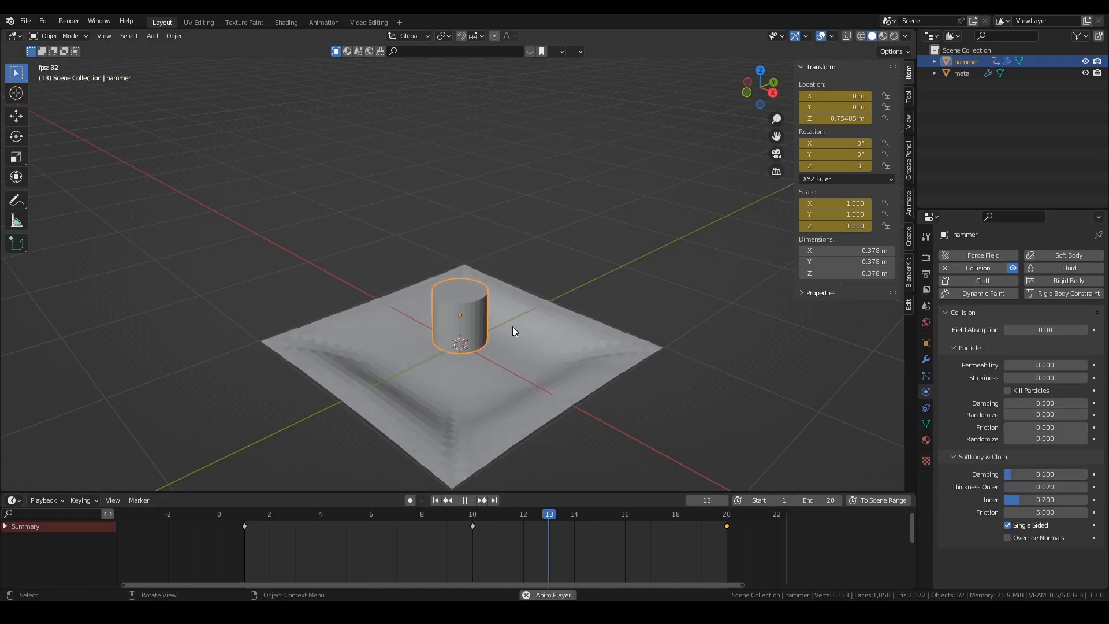
left_click(436, 501)
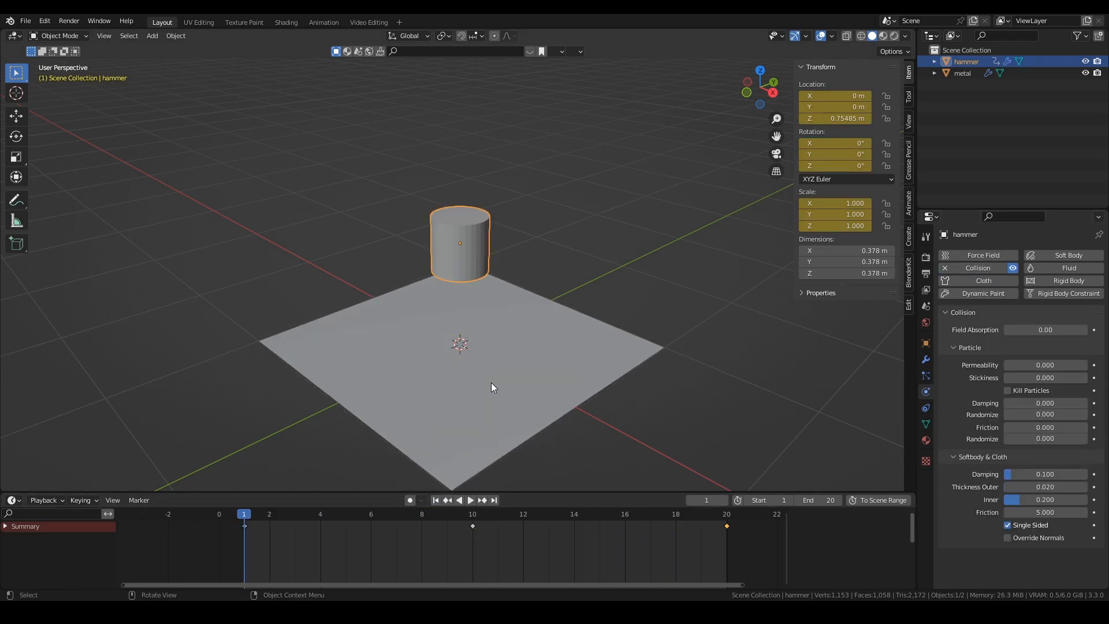
Step: Apply the Leather cloth preset to the metal plane
left_click(491, 382)
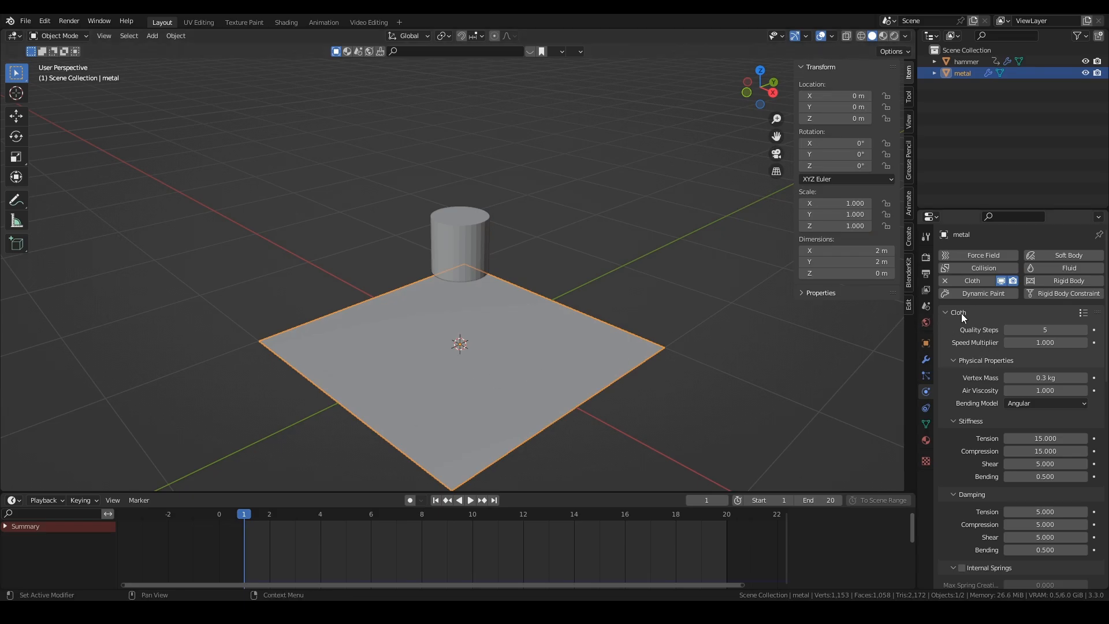
left_click(1083, 313)
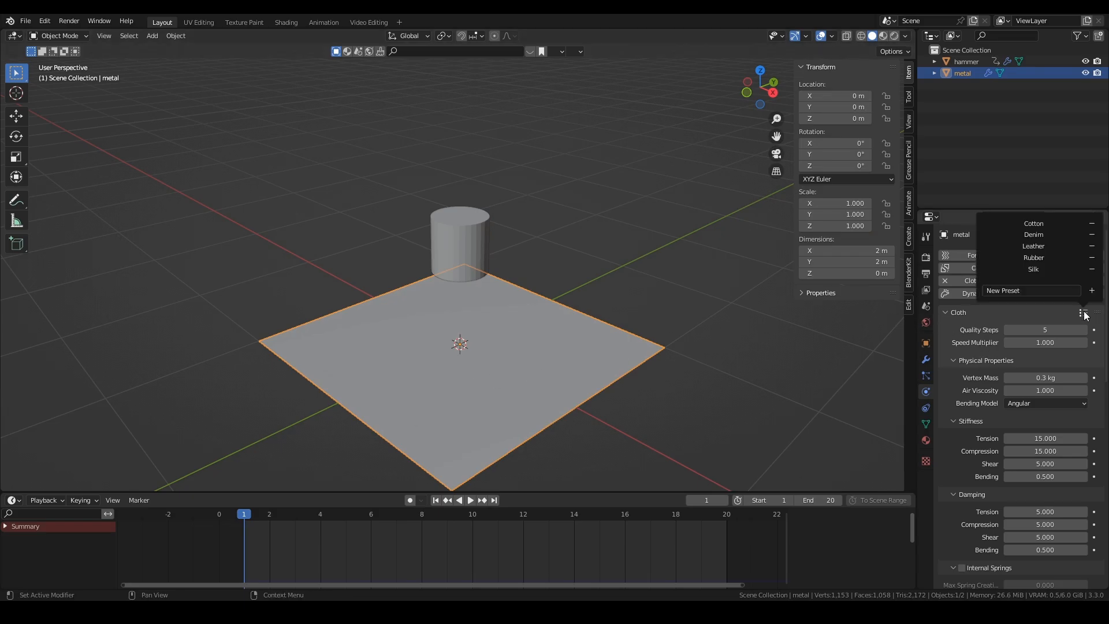
left_click(1033, 246)
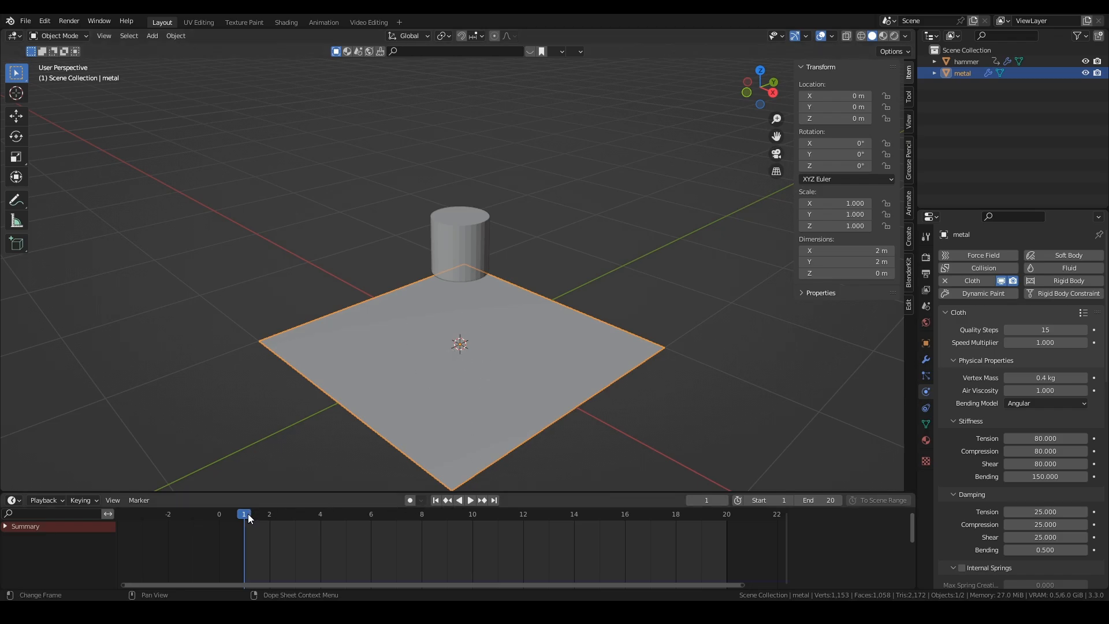
Step: Play the simulation, inspect the plane's deformation up close around frame 8, and rewind to frame 1
key("space")
key("space")
mouse_move(443, 515)
left_mouse_down()
mouse_move(481, 518)
mouse_move(432, 519)
left_mouse_up()
middle_click_drag(516, 391, 446, 373)
scroll(445, 372, "up", 3)
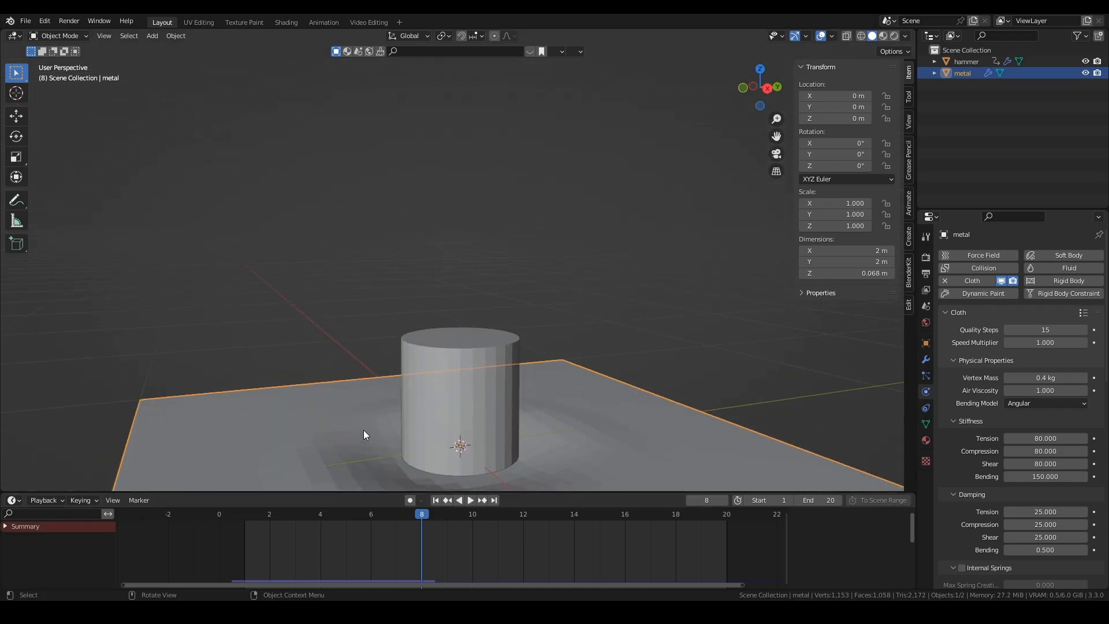
middle_click_drag(363, 430, 435, 359)
left_click(437, 500)
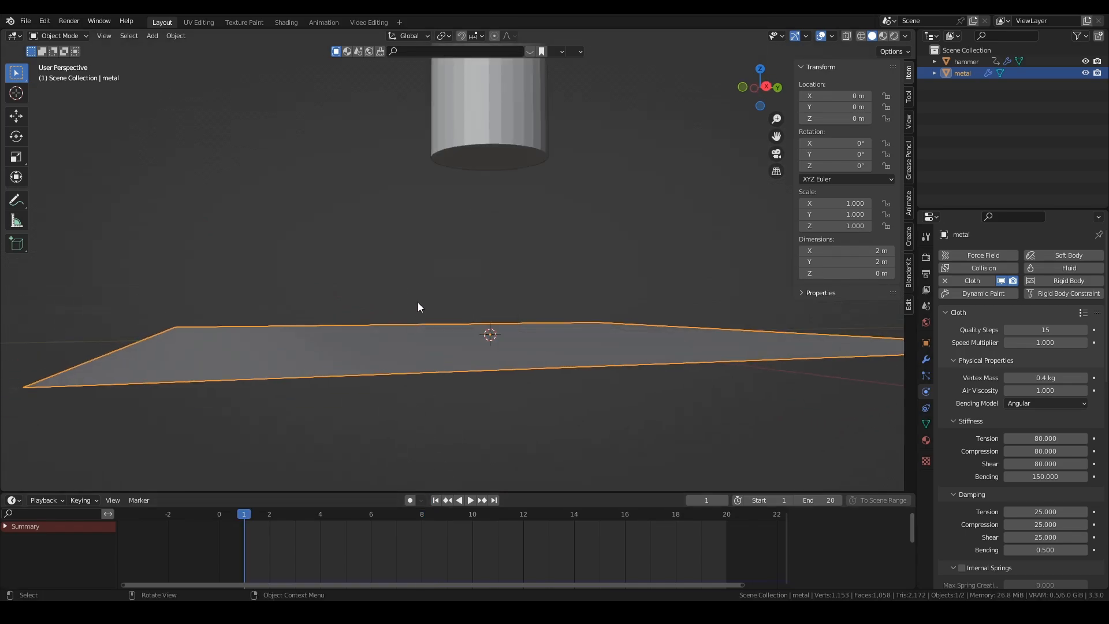
middle_click_drag(417, 303, 448, 354)
Step: Look at the plane from above, enable the outliner's Disable in Viewports toggle, and disable the hammer in viewports
key("KP_7")
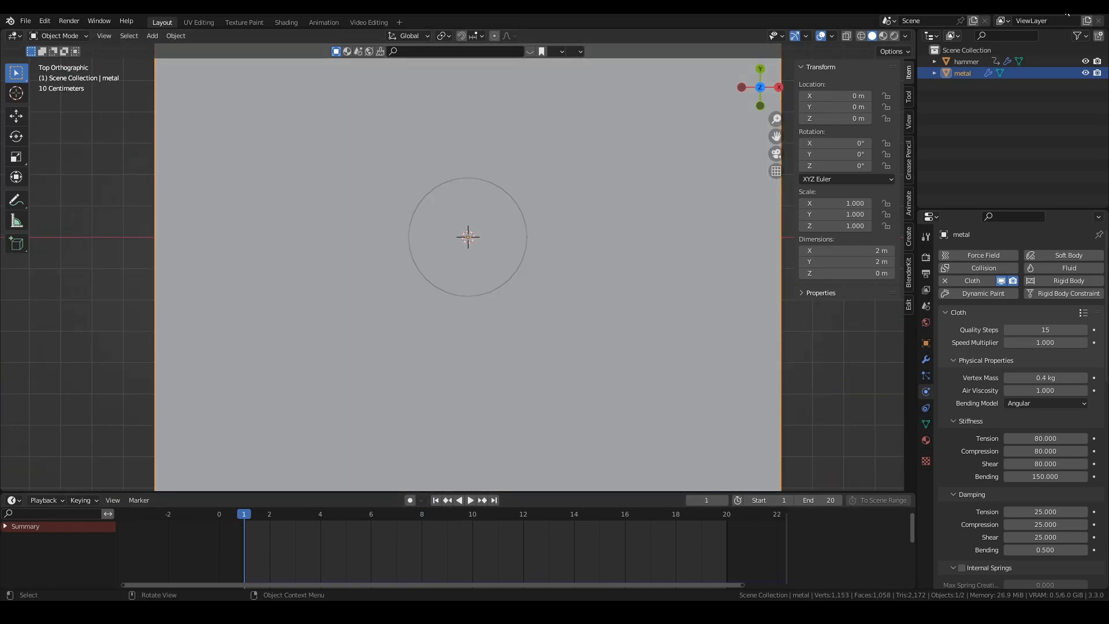
left_click(1078, 36)
left_click(1022, 73)
left_click(1086, 61)
scroll(518, 250, "down", 5)
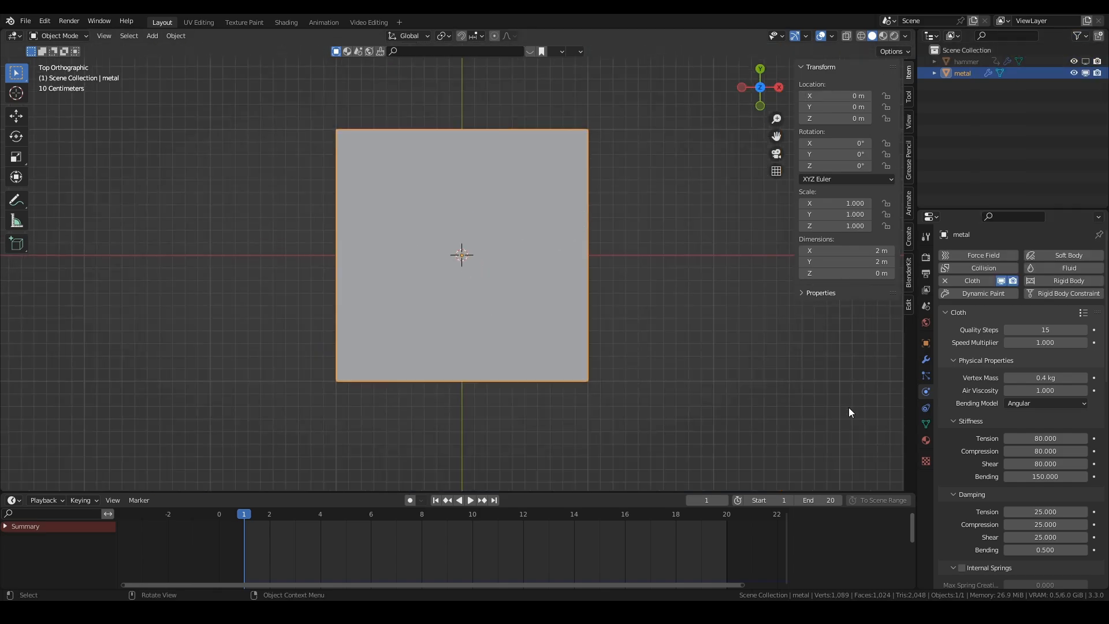
Step: Add a vertex group named pinned to the metal plane and switch the plane to Weight Paint mode
left_click(926, 424)
left_click(1095, 291)
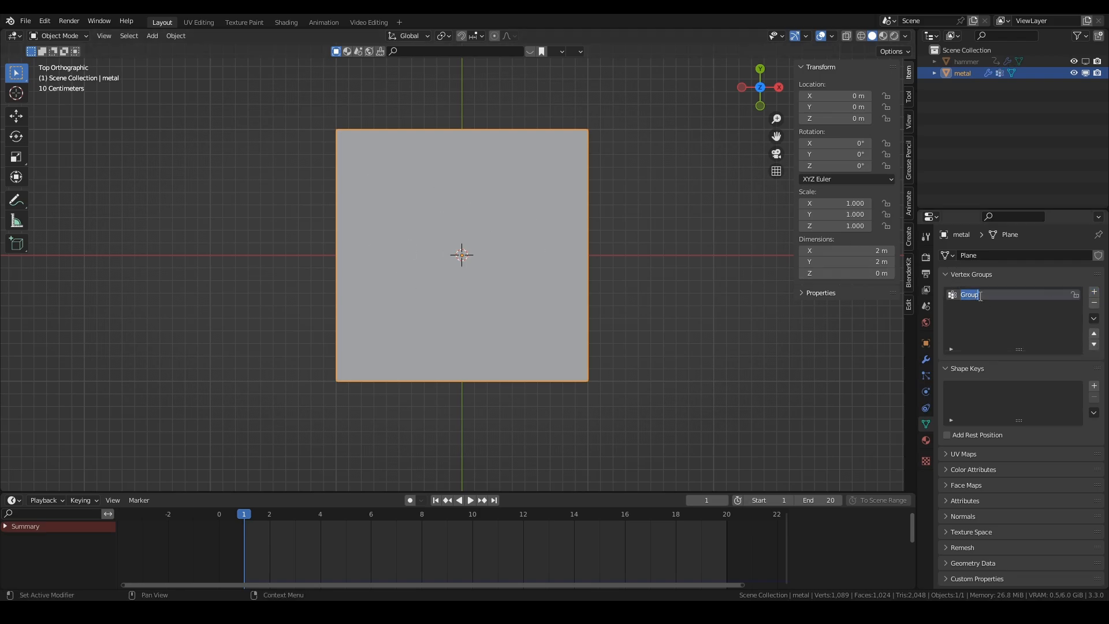
type("pinned")
left_click(176, 35)
left_click(79, 37)
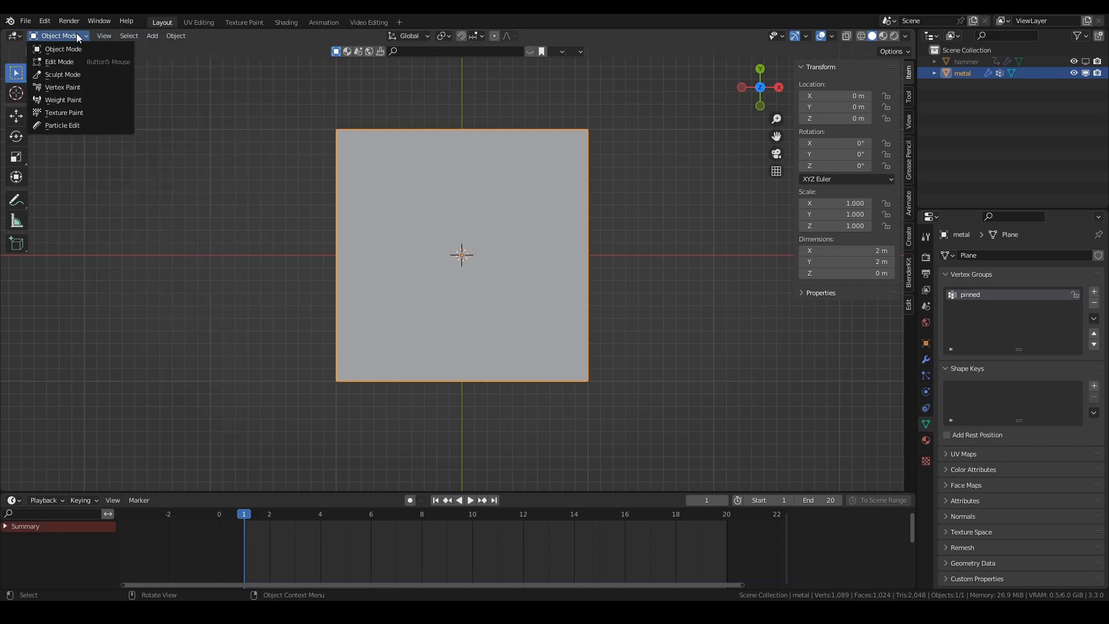
left_click(78, 100)
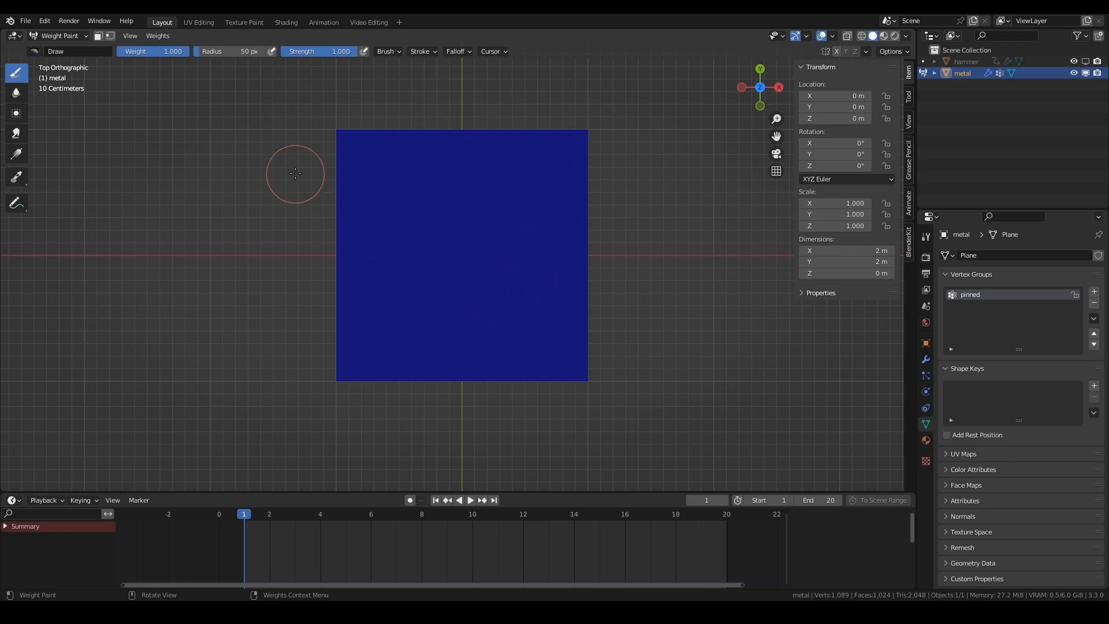
Step: Enlarge the brush radius to 147 px and paint weight 1.000 around the plane's outer area, leaving the centre unpainted
key("f")
left_click(314, 155)
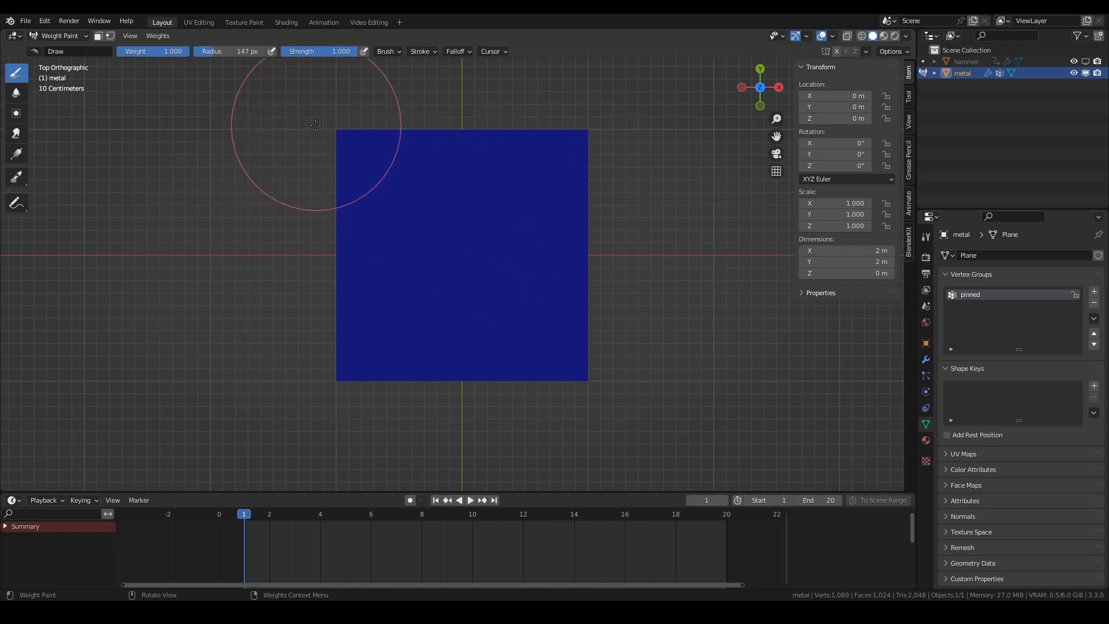
mouse_move(324, 120)
left_mouse_down()
mouse_move(424, 136)
mouse_move(437, 149)
mouse_move(594, 131)
mouse_move(327, 136)
mouse_move(354, 129)
mouse_move(372, 272)
mouse_move(362, 198)
mouse_move(330, 191)
left_mouse_up()
mouse_move(570, 168)
left_mouse_down()
mouse_move(565, 392)
mouse_move(487, 369)
mouse_move(532, 366)
mouse_move(384, 334)
mouse_move(453, 347)
left_mouse_up()
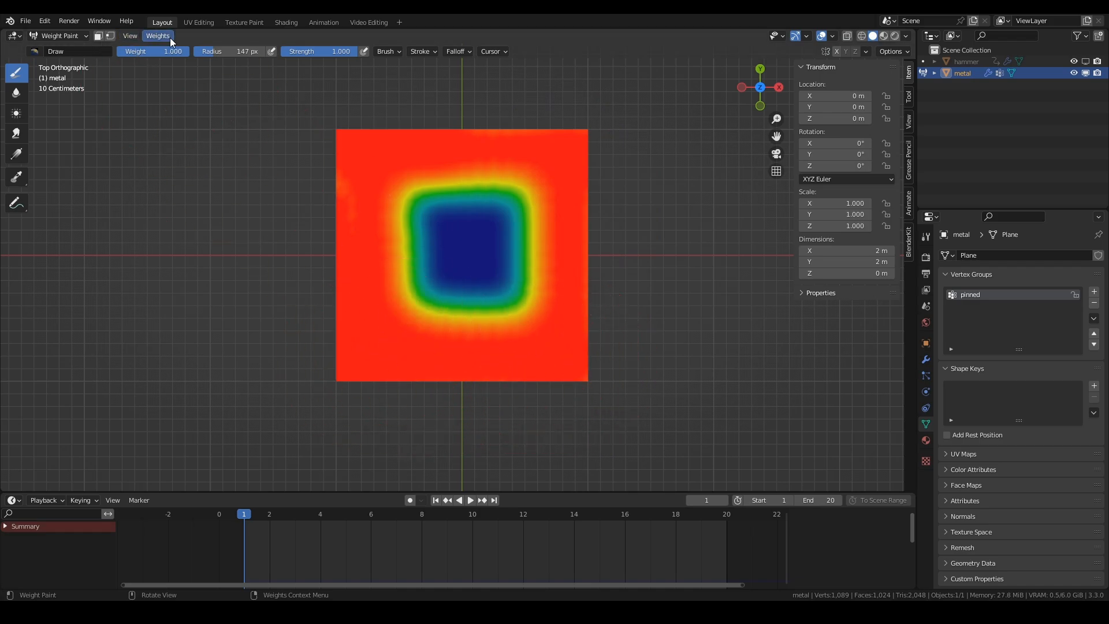
Step: Smooth the painted weights of the pinned group and return the metal plane to Object Mode
left_click(158, 36)
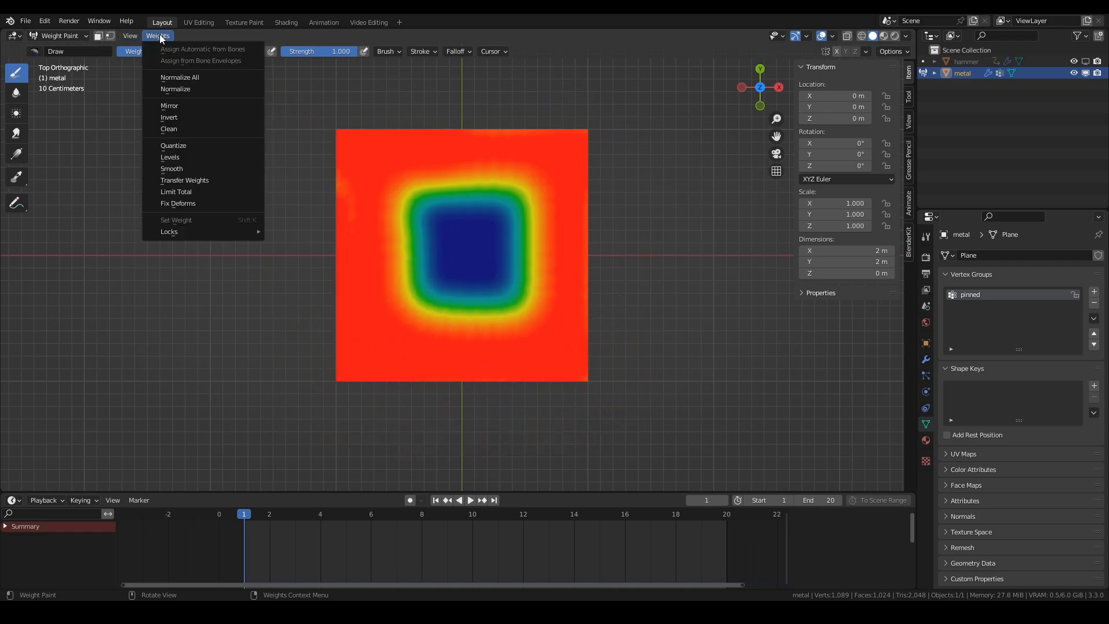
left_click(174, 169)
left_click(63, 36)
left_click(68, 46)
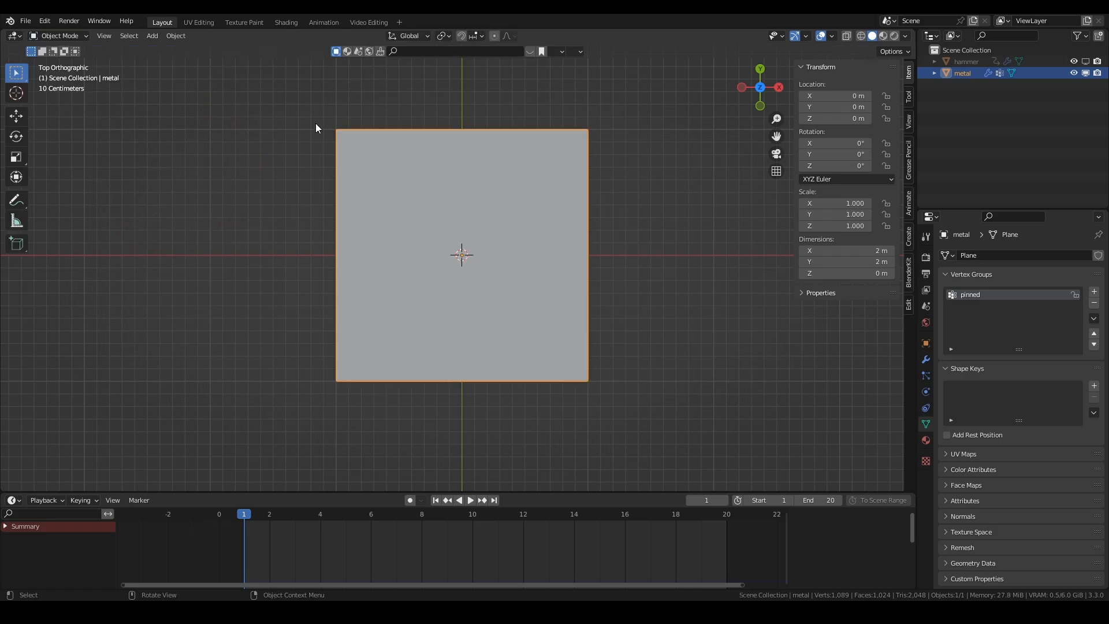
Step: Assign the pinned vertex group as the Pin Group in the metal plane's cloth Shape settings
left_click(926, 392)
scroll(982, 456, "down", 10)
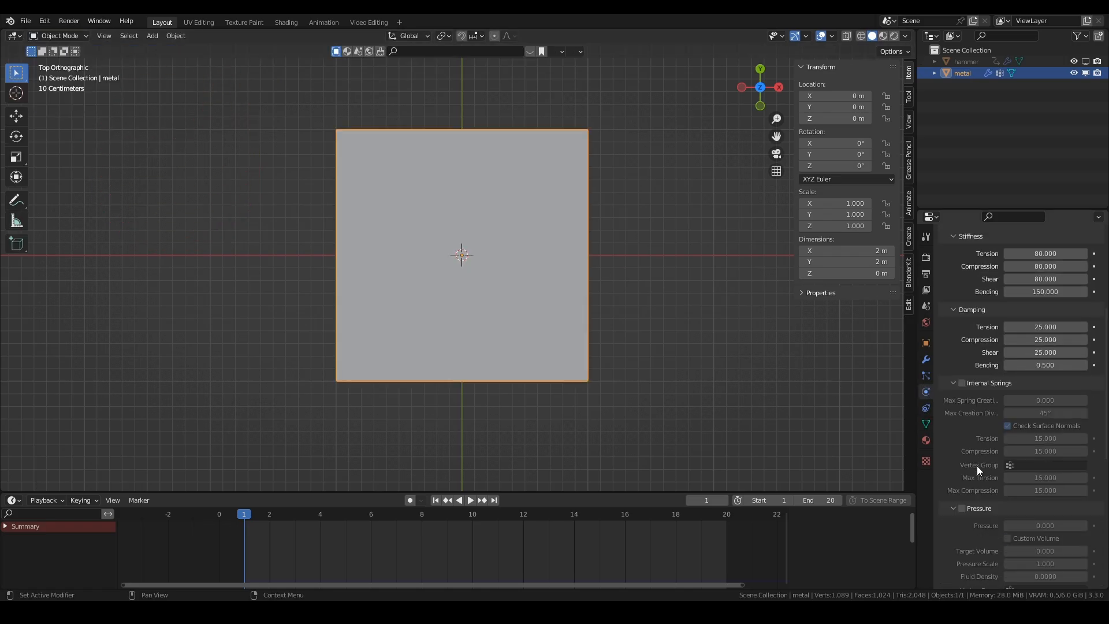
scroll(978, 467, "down", 5)
left_click(973, 324)
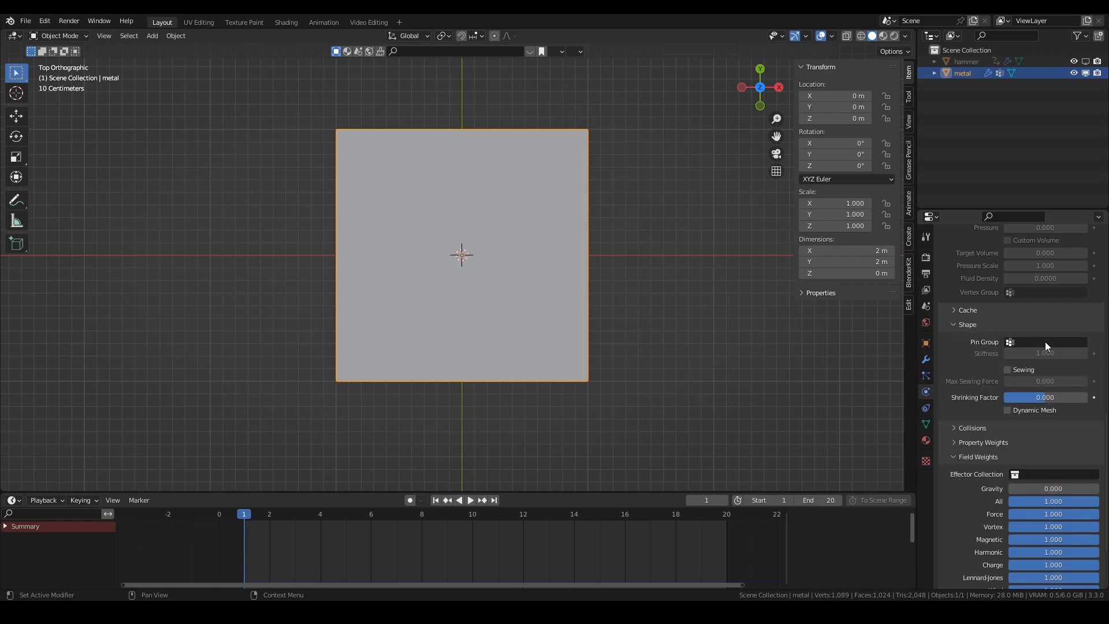
left_click(1035, 340)
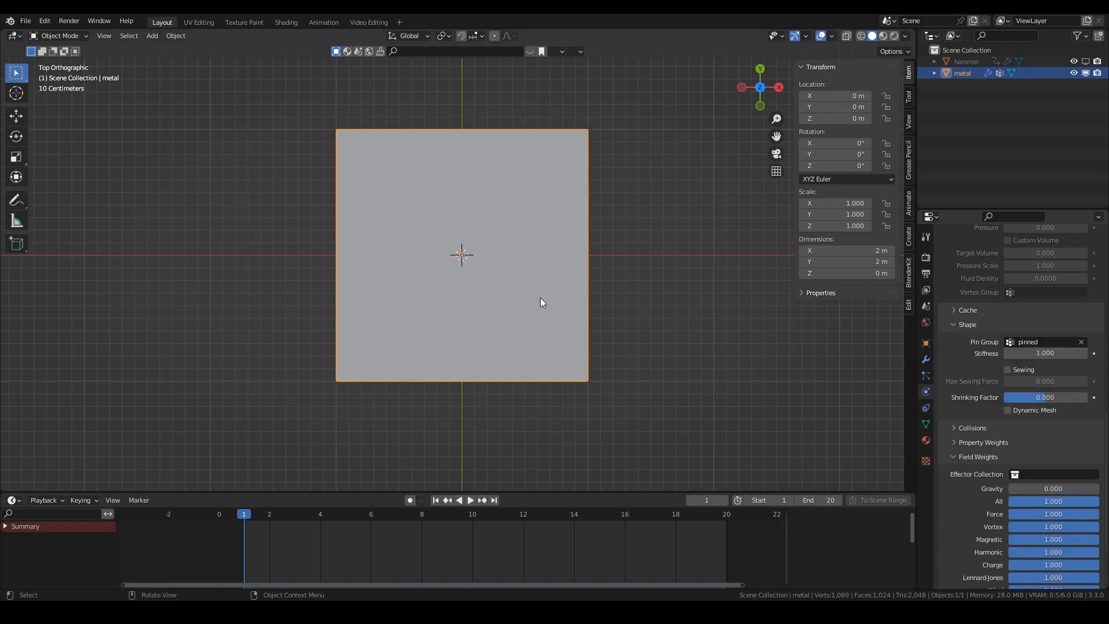
Step: Re-enable the hammer in viewports, play the simulation, and inspect the plane's dent up close at frame 11
middle_click_drag(540, 301, 463, 207)
left_click(1086, 62)
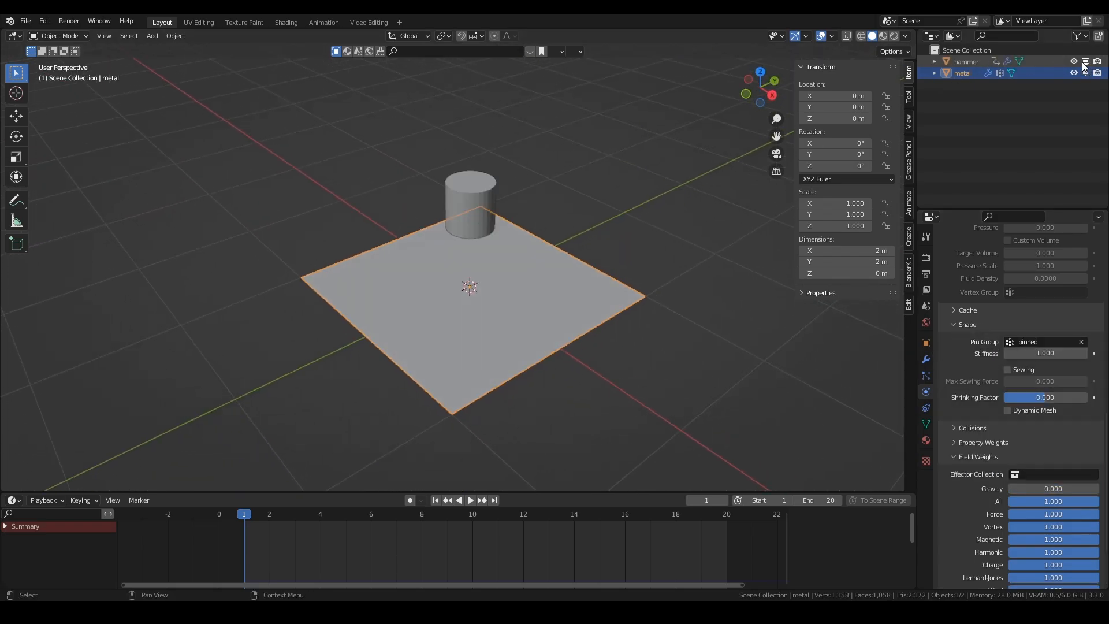
key("space")
middle_click_drag(540, 266, 555, 277)
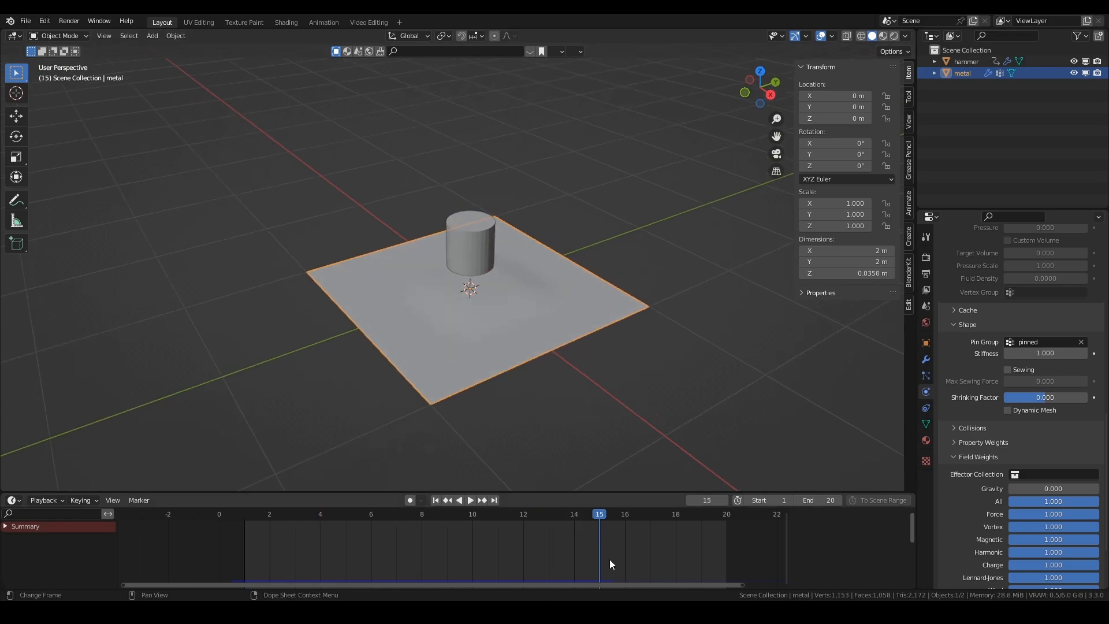
left_click_drag(599, 514, 508, 514)
key("space")
middle_click_drag(523, 404, 460, 233)
scroll(516, 344, "up", 2)
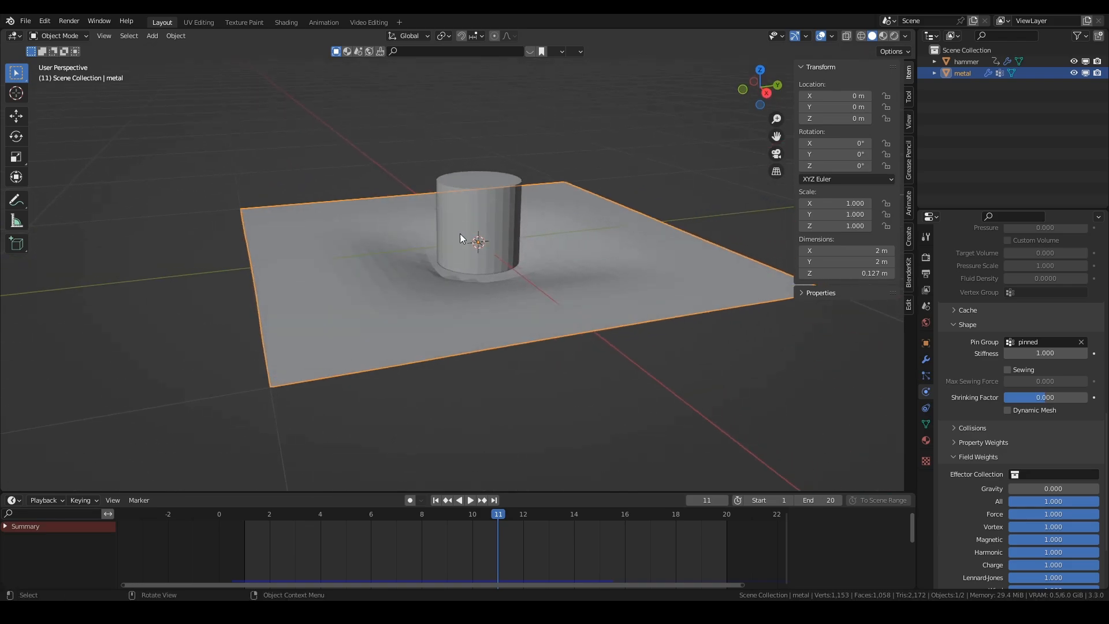
Step: Apply Shade Smooth to the metal plane and check its surface around the hammer
right_click(480, 304)
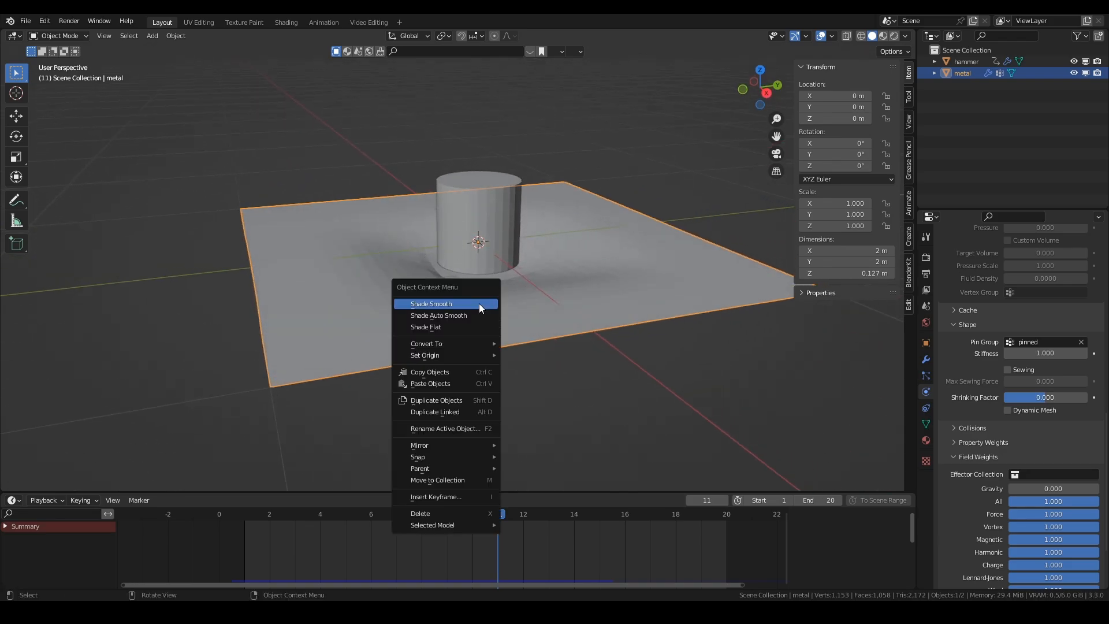
left_click(480, 303)
middle_click_drag(473, 297, 415, 252)
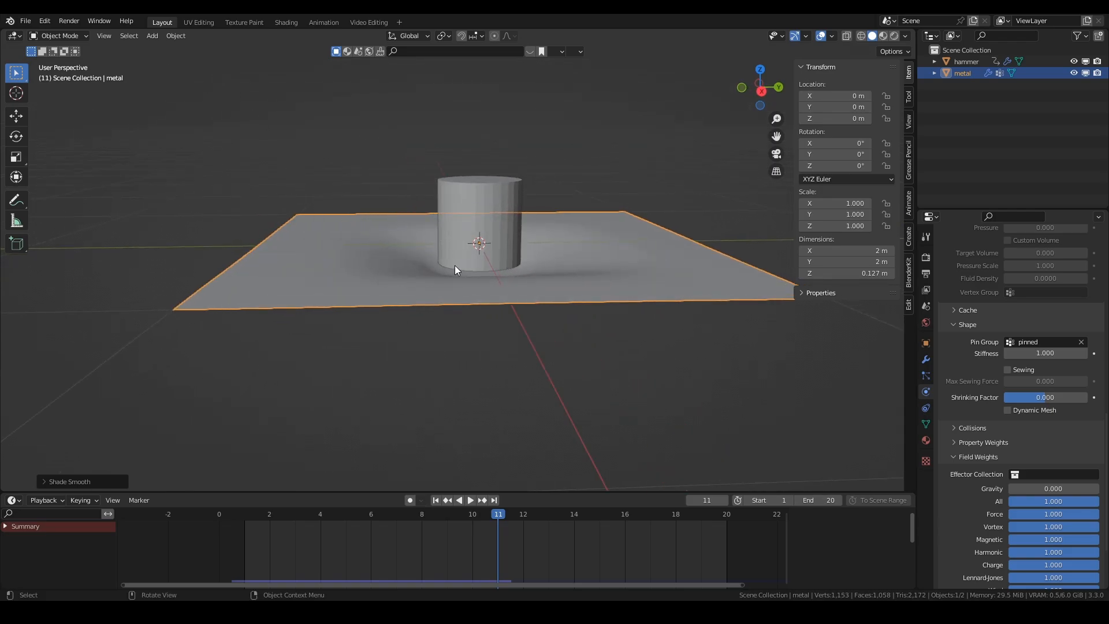
Step: In Weight Paint mode from above, paint weight 0.500 around the hammer with an 85 px brush, and return to Object Mode
key("KP_7")
key("Tab")
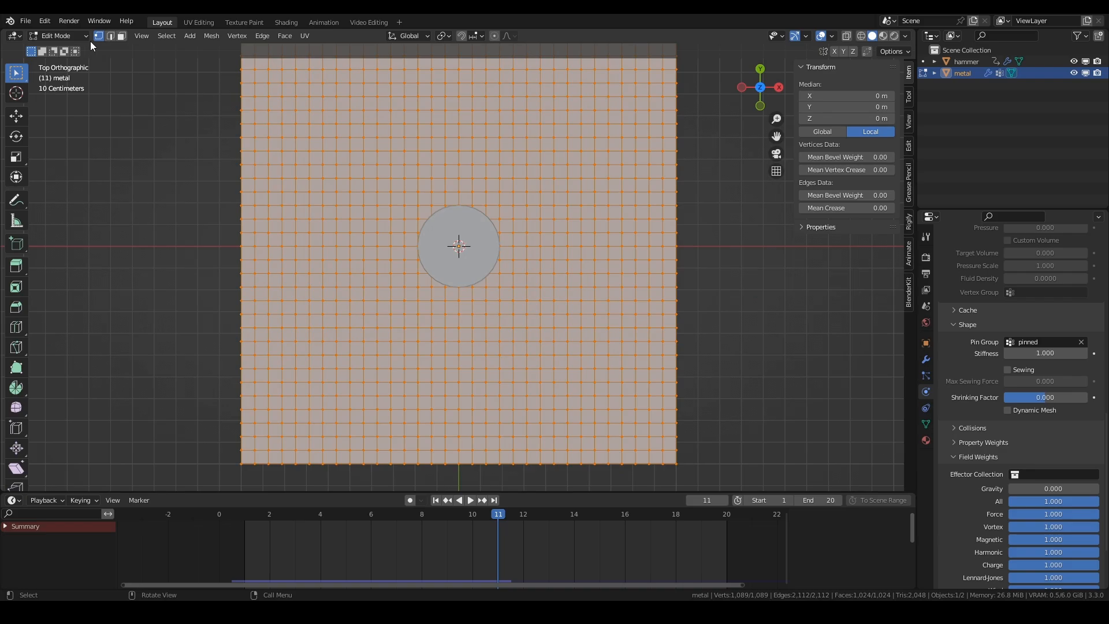
left_click(71, 36)
left_click(79, 101)
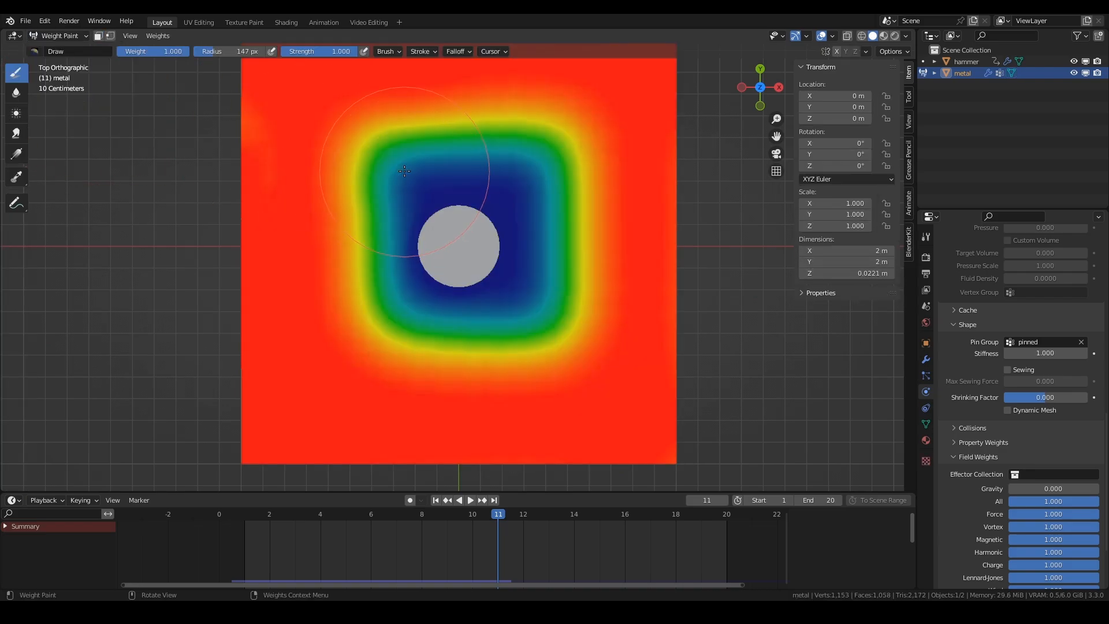
left_click(177, 52)
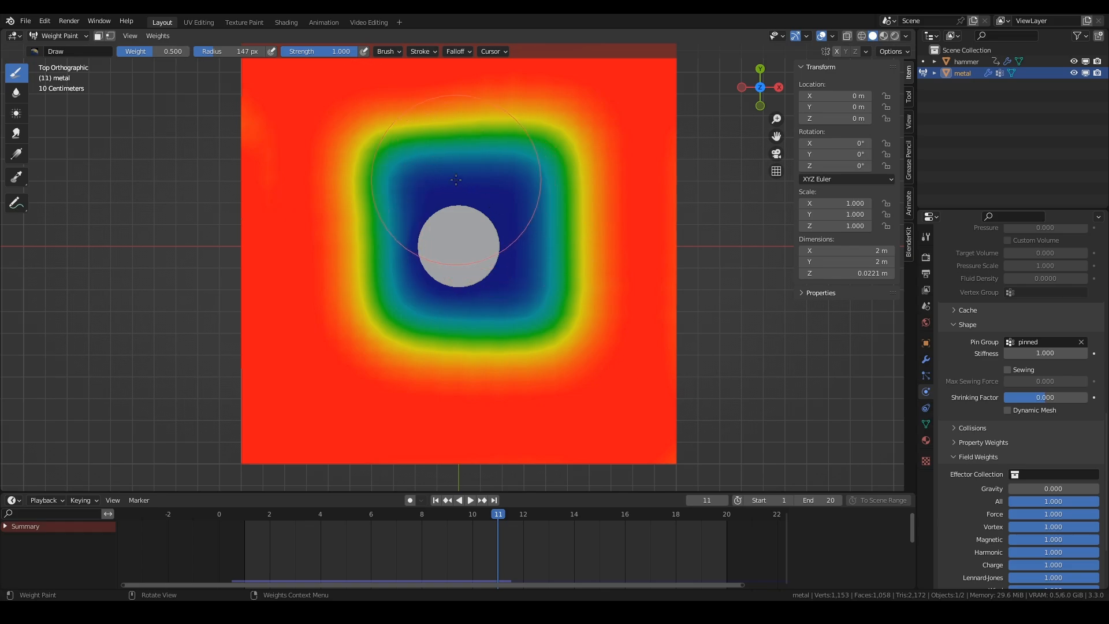
key("f")
left_click(420, 178)
mouse_move(420, 178)
left_mouse_down()
mouse_move(422, 169)
mouse_move(507, 173)
mouse_move(385, 211)
mouse_move(370, 257)
mouse_move(381, 312)
mouse_move(427, 346)
mouse_move(507, 333)
mouse_move(531, 188)
mouse_move(539, 211)
left_mouse_up()
mouse_move(540, 280)
left_mouse_down()
mouse_move(520, 272)
mouse_move(509, 283)
left_mouse_up()
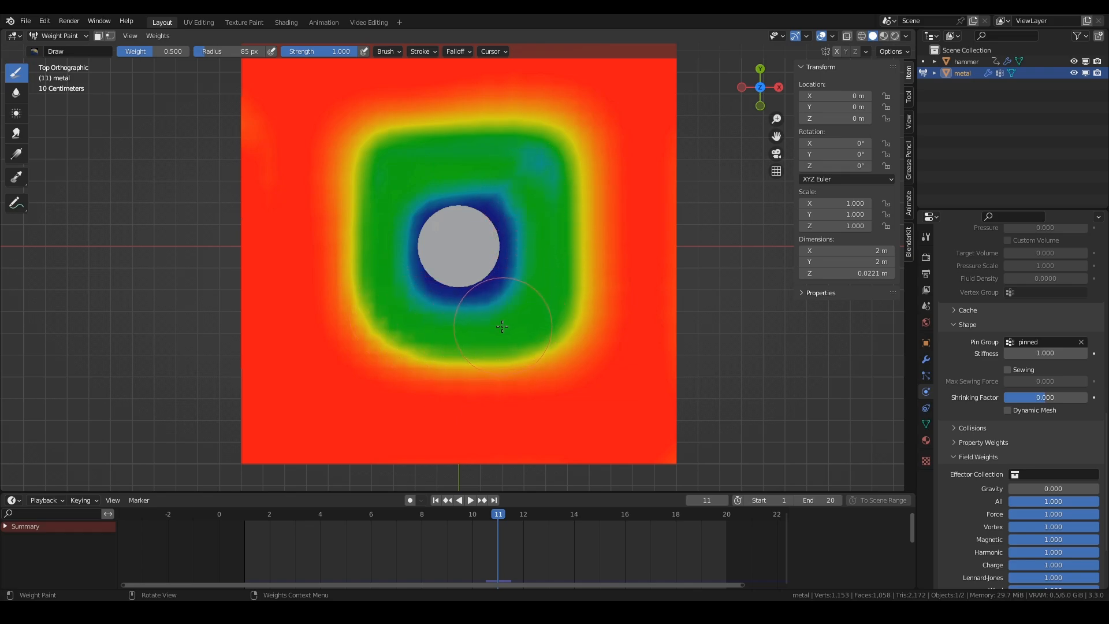
left_click(58, 36)
left_click(58, 49)
Step: Replay the simulation from frame 1 and inspect the dent at frame 11 from above and below the plane
middle_click_drag(265, 114, 439, 219)
left_click(437, 500)
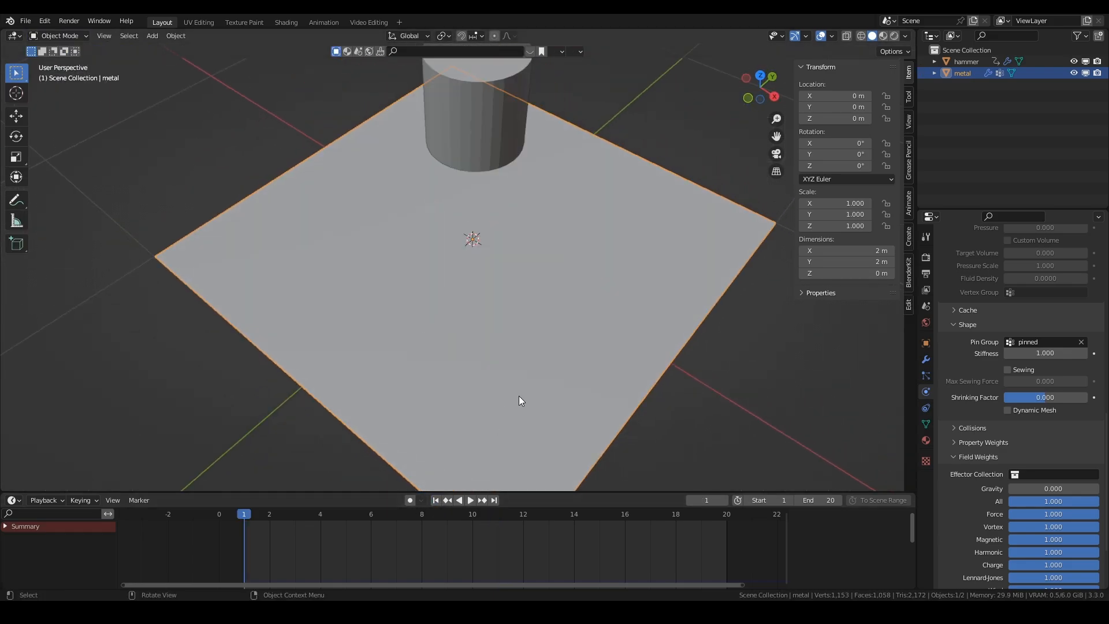
key("space")
middle_click_drag(579, 383, 549, 349)
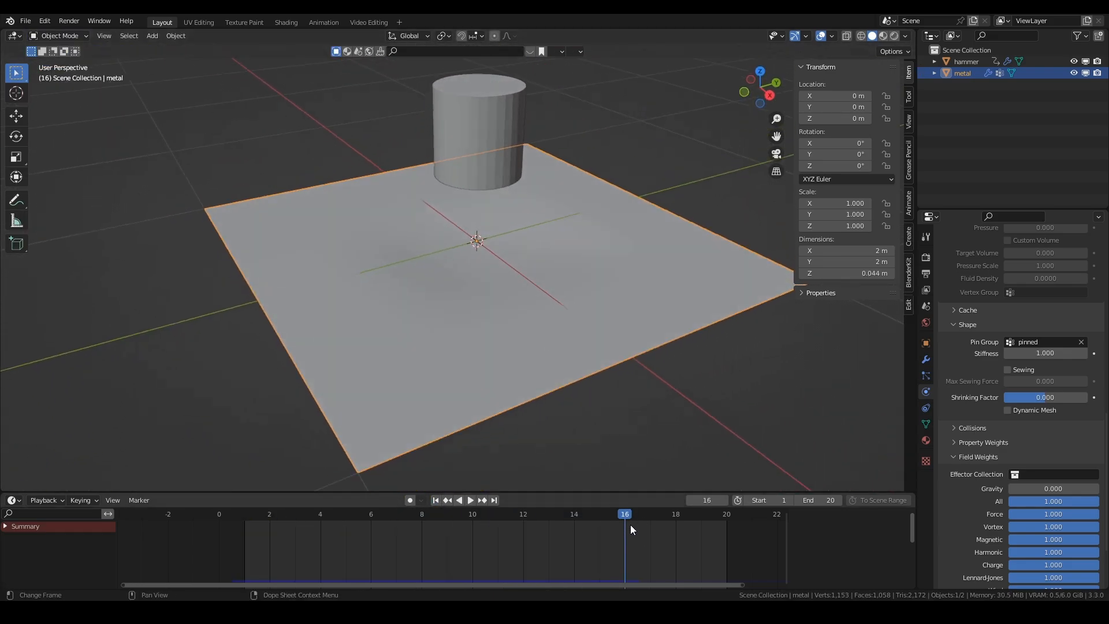
left_click_drag(629, 515, 500, 512)
scroll(521, 429, "up", 5)
middle_click_drag(521, 428, 522, 259)
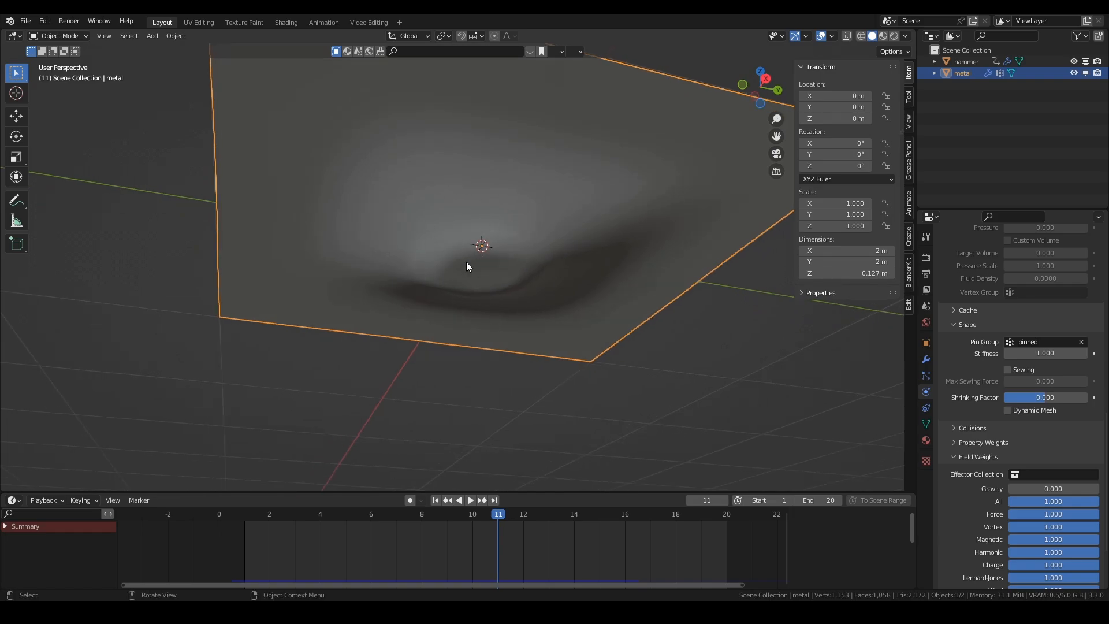
middle_click_drag(459, 248, 482, 306)
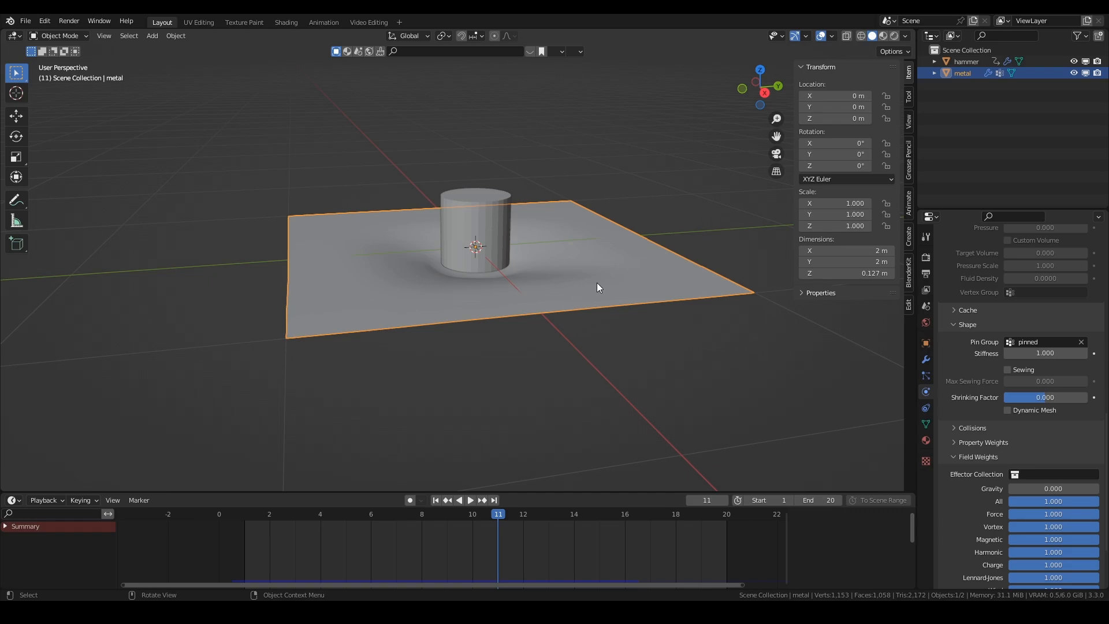
middle_click_drag(648, 335, 503, 379)
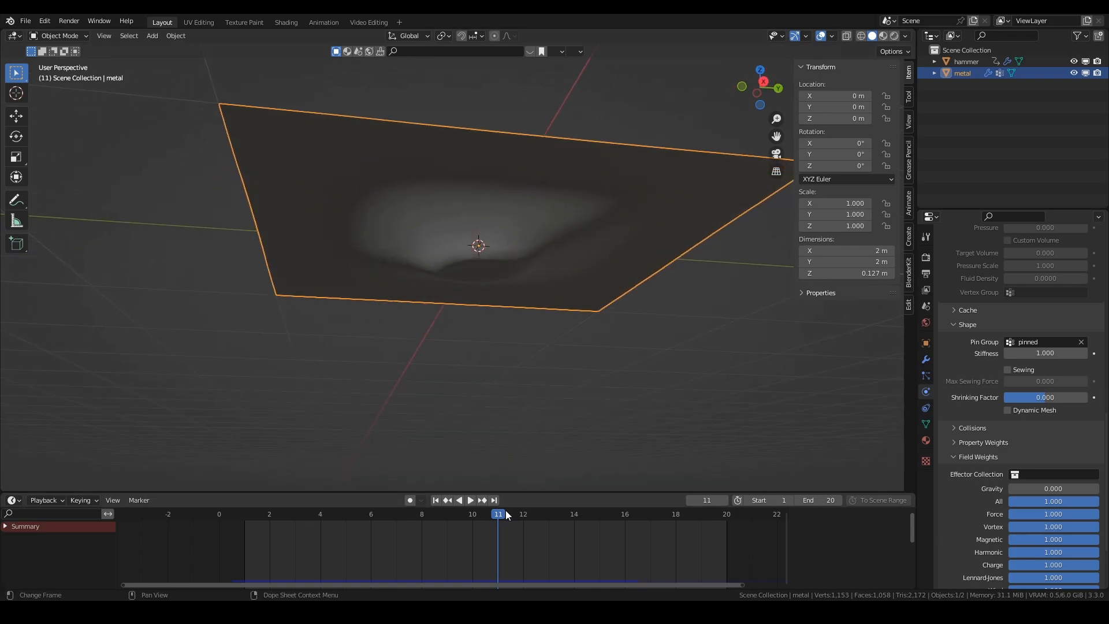
Step: Go to frame 10 and apply the metal plane's Cloth modifier as a shape key
left_click_drag(507, 511, 483, 514)
middle_click_drag(517, 300, 520, 370)
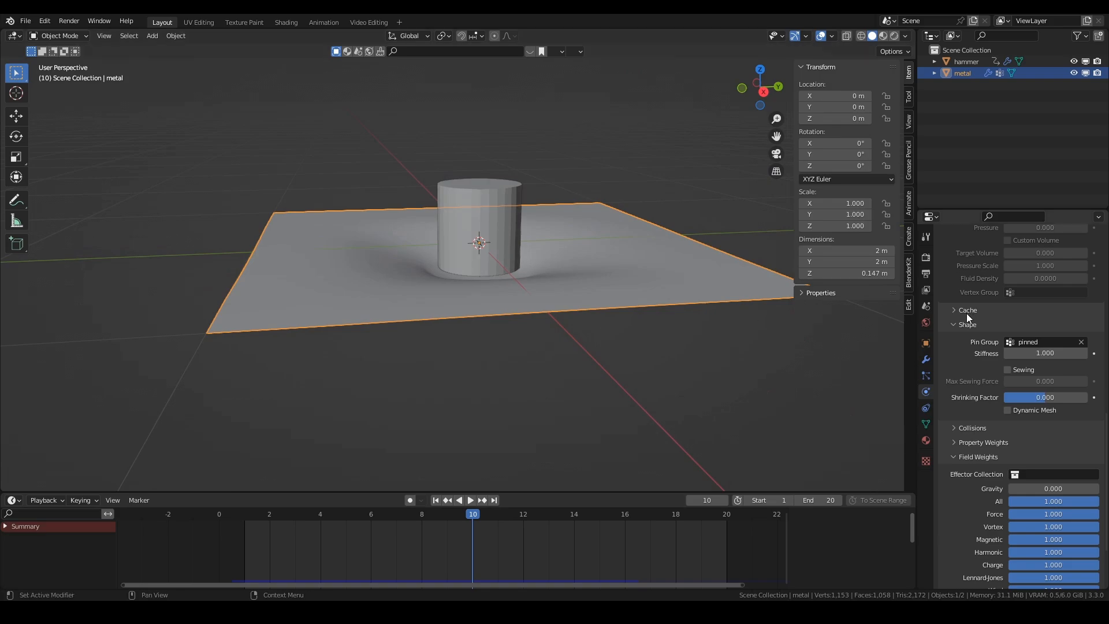
left_click(924, 360)
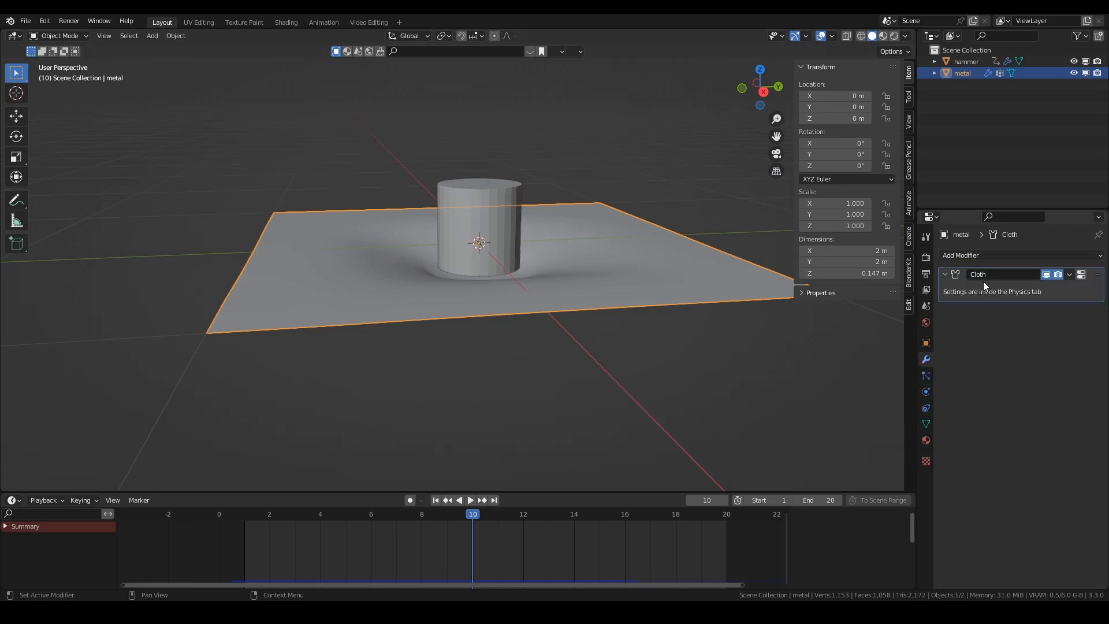
left_click(1070, 275)
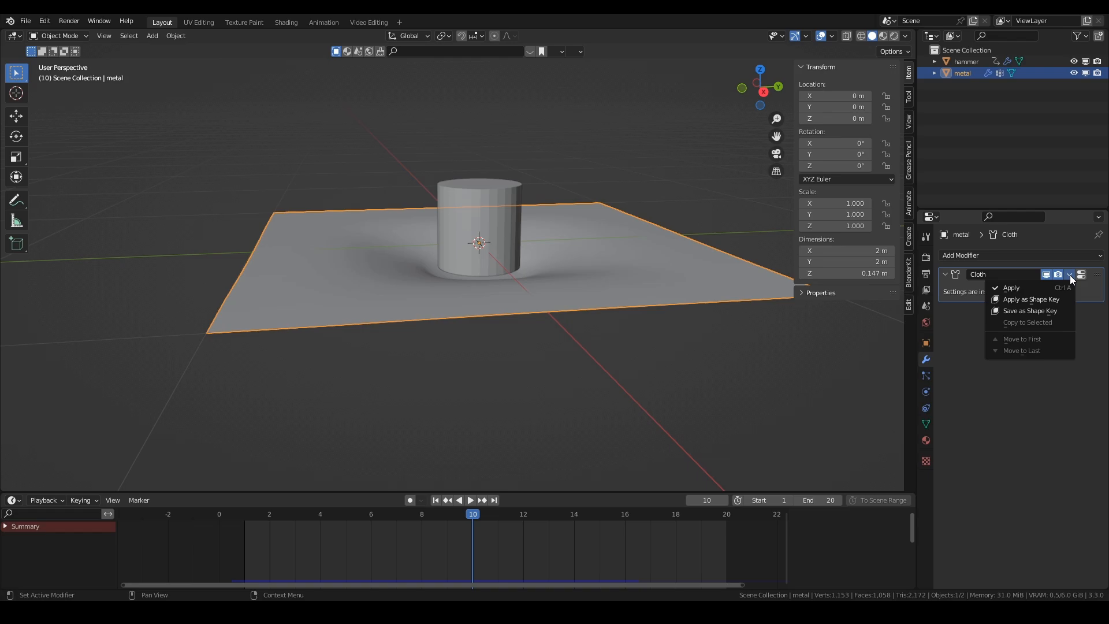
left_click(1047, 299)
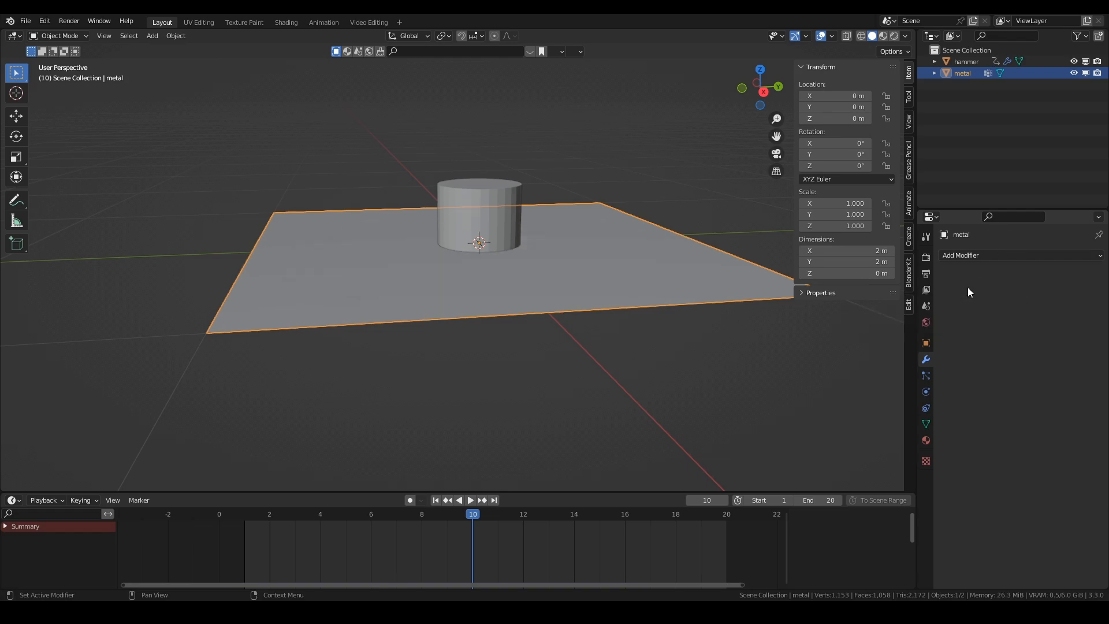
Step: Set the Cloth shape key's value to 1.000 and keyframe it at frame 10
left_click(927, 422)
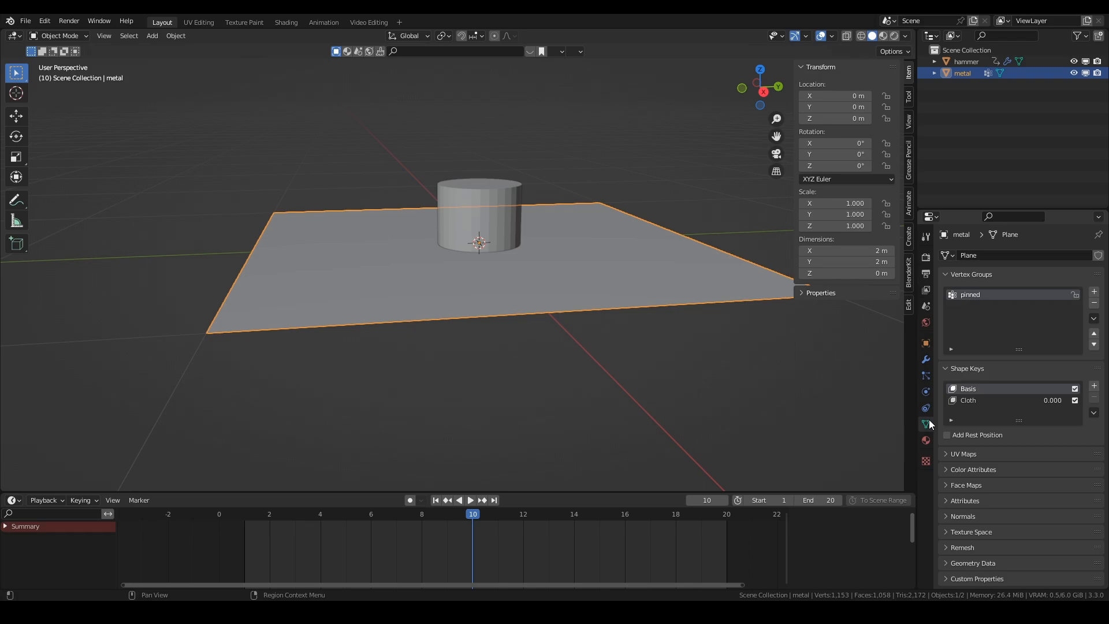
left_click_drag(1048, 400, 1080, 400)
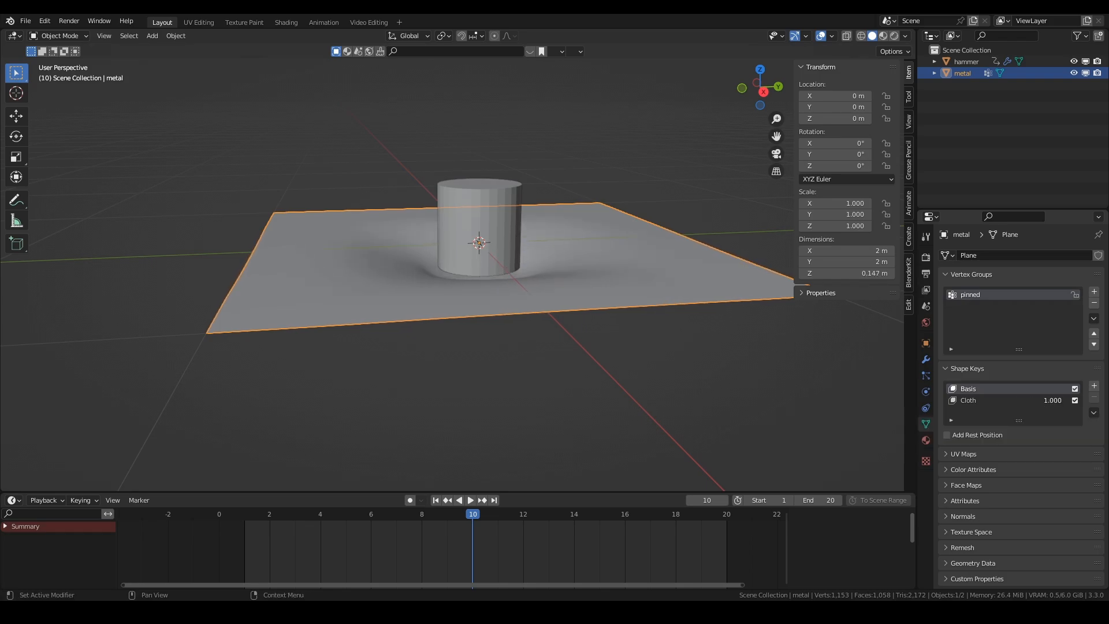
key("i")
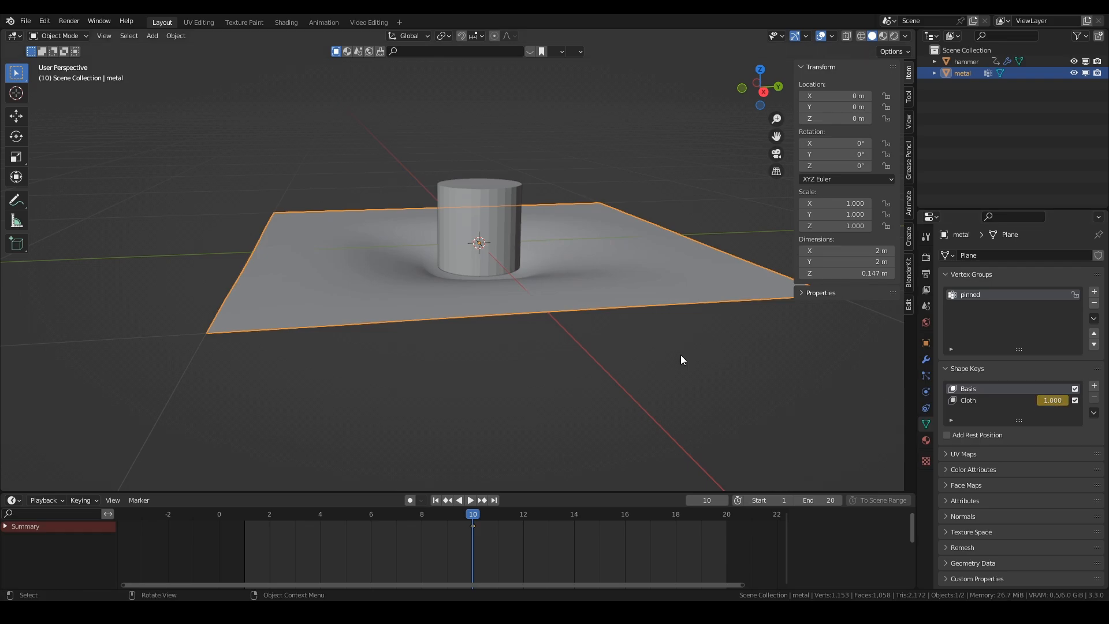
Step: Step back to frame 8 and keyframe the Cloth shape key at 0.000
key("Left")
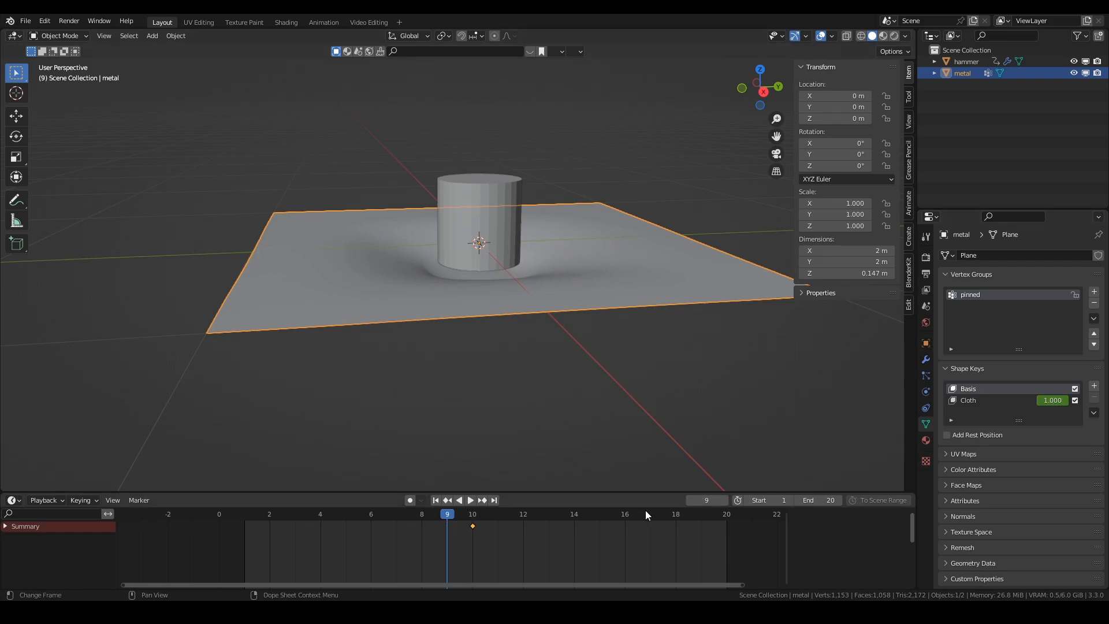
key("Left")
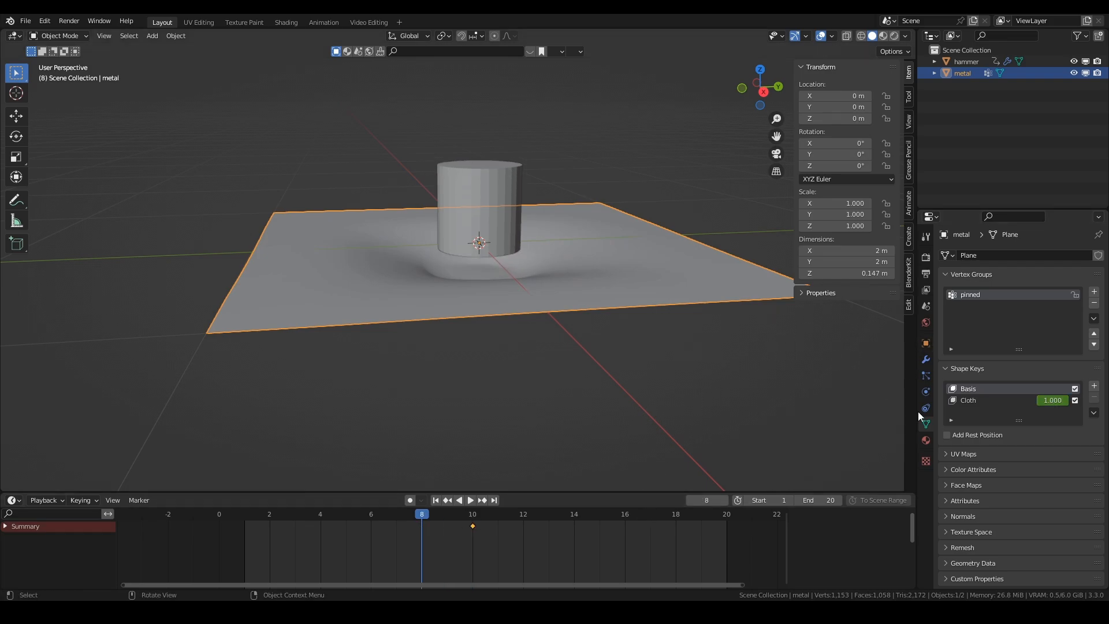
left_click_drag(1052, 401, 1039, 401)
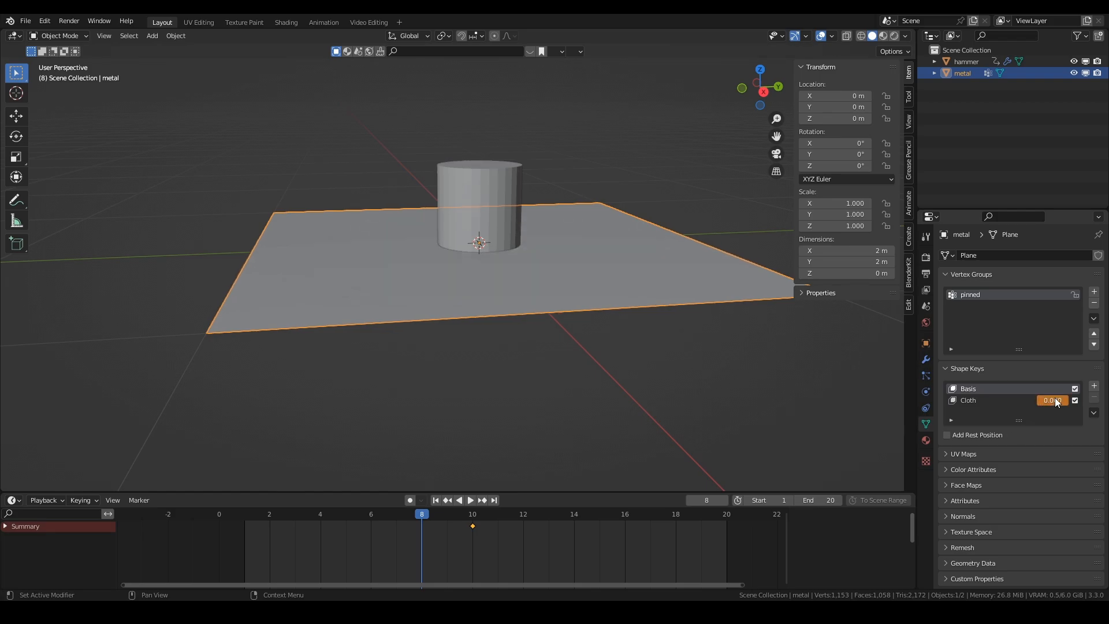
middle_click_drag(497, 386, 497, 358)
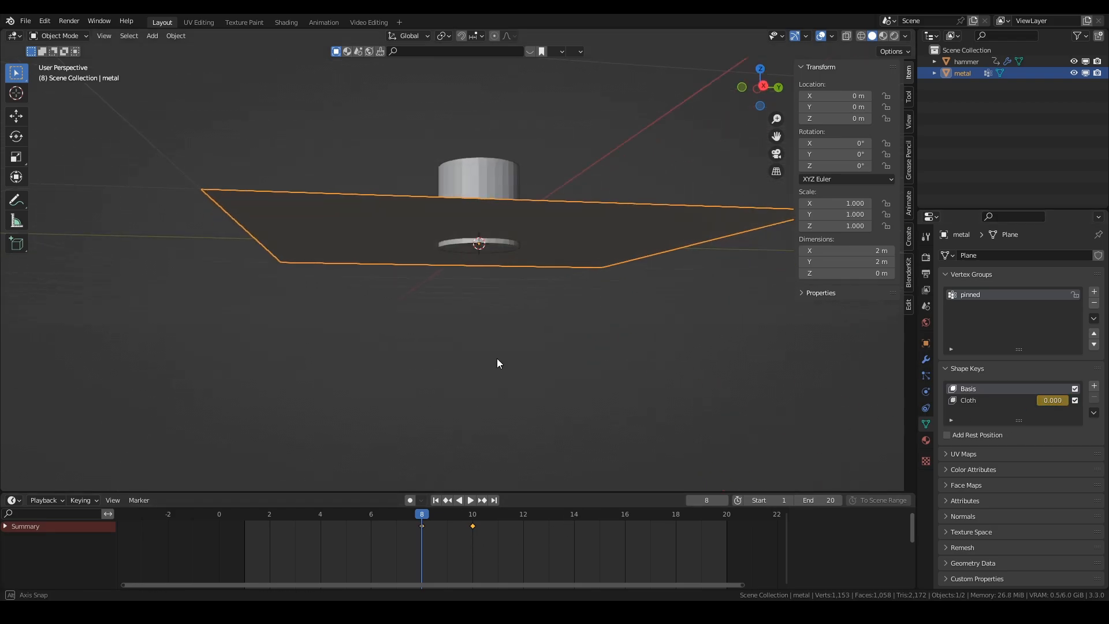
Step: Move the frame 8 shape key keyframe to frame 7 and play the animation to check the dent timing
left_click(421, 526)
key("g")
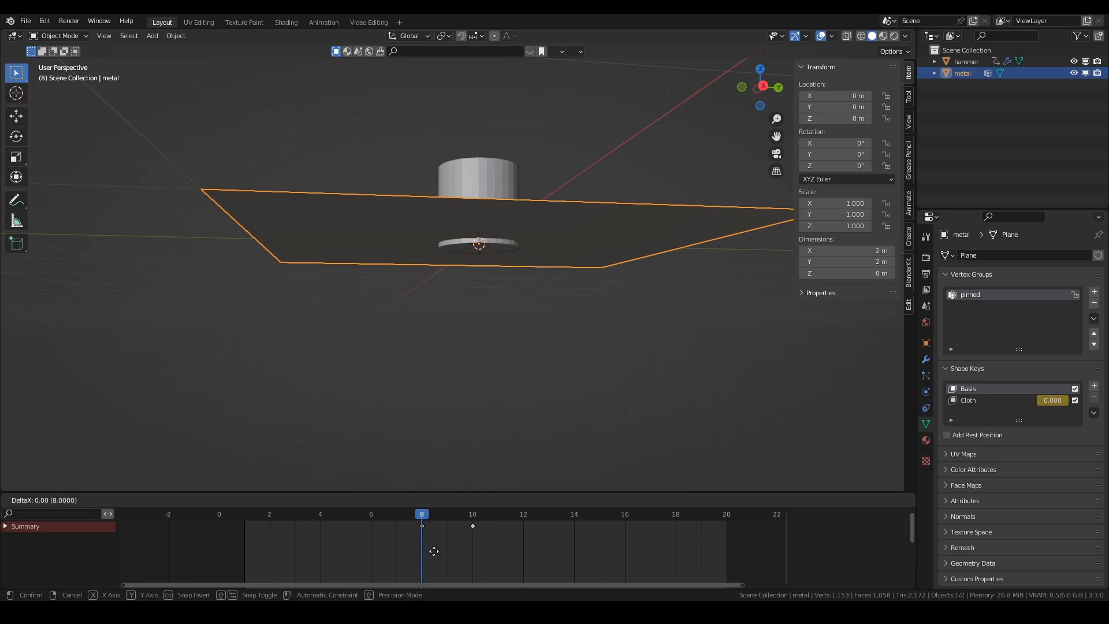
left_click(402, 546)
middle_click_drag(462, 310, 431, 465)
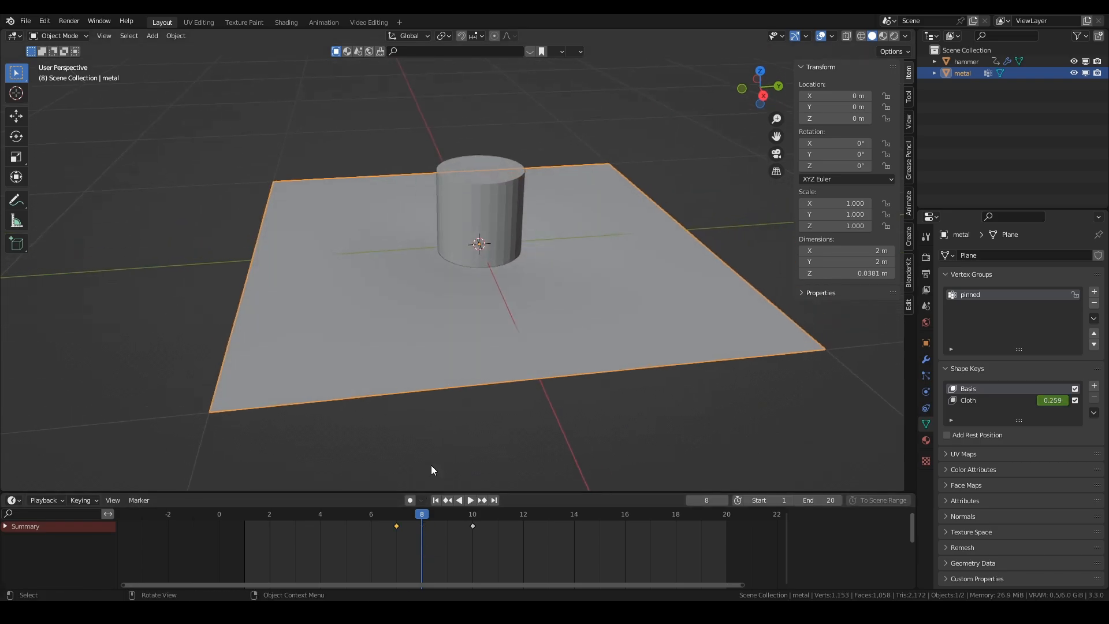
key("space")
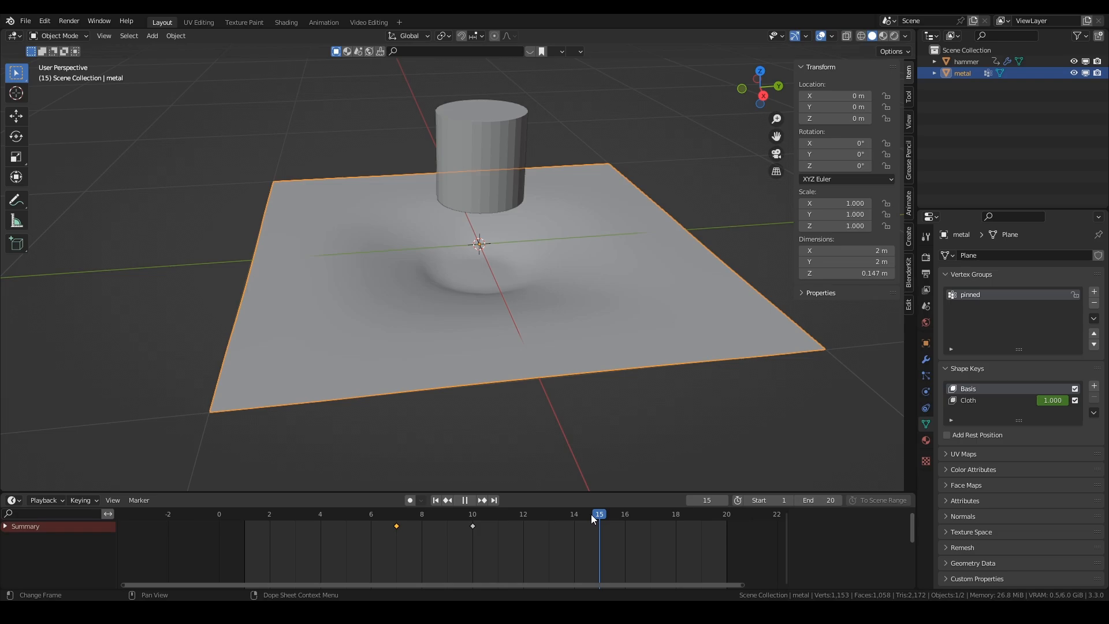
Step: Stop the animation and add a Solidify modifier to the metal plane
key("space")
left_click(926, 361)
left_click(952, 257)
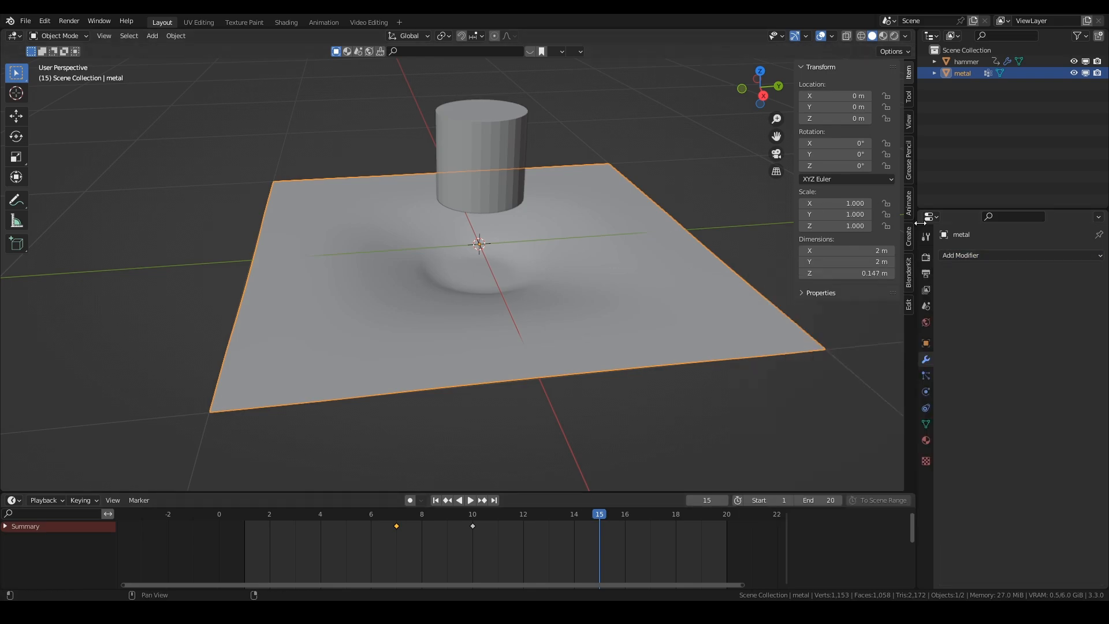
left_click(959, 256)
left_click(963, 255)
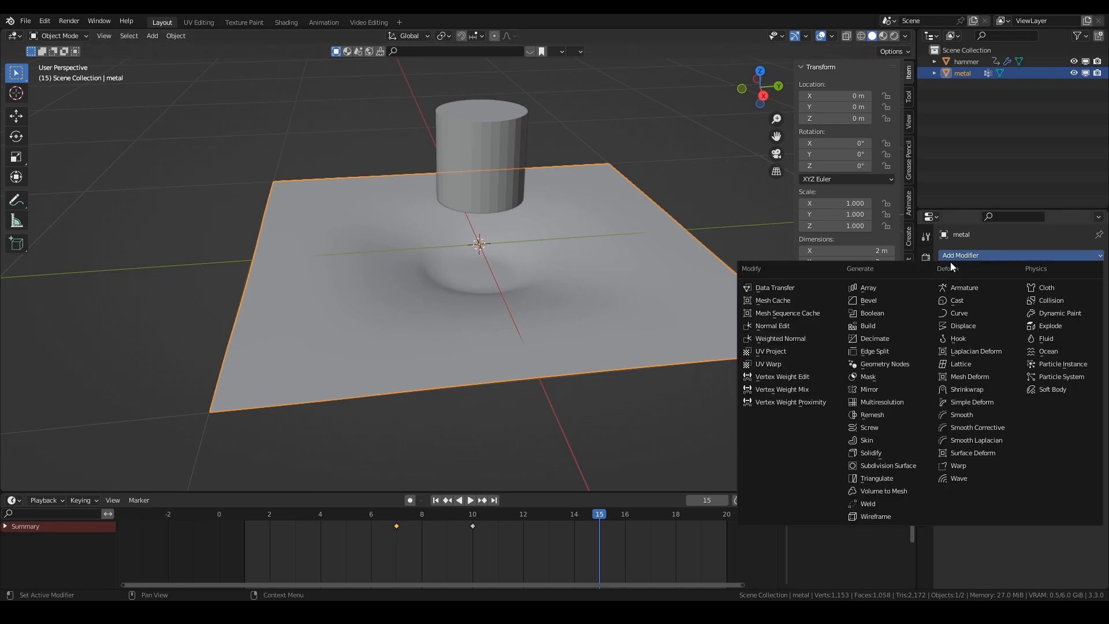
left_click(884, 452)
middle_click_drag(804, 387, 798, 356)
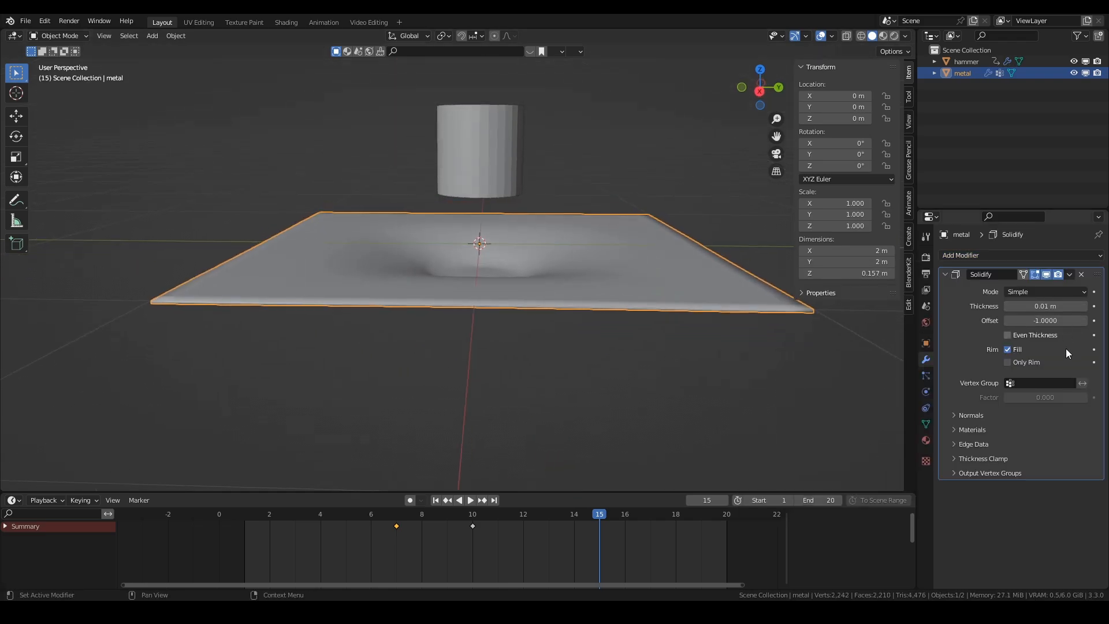
Step: Try Solidify thicknesses of about -0.28 m and -0.07 m on the metal plane, and remove the modifier
left_click_drag(1045, 305, 520, 297)
mouse_move(520, 297)
middle_mouse_down()
mouse_move(492, 257)
mouse_move(510, 228)
mouse_move(537, 282)
mouse_move(524, 308)
middle_mouse_up()
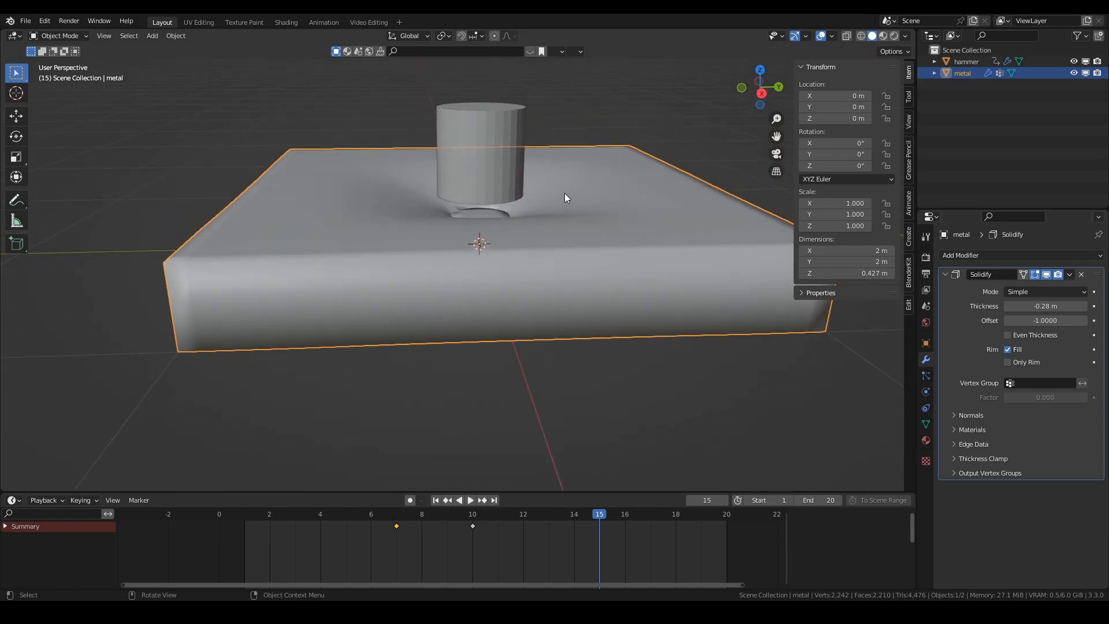
middle_click_drag(564, 196, 560, 223)
mouse_move(1045, 306)
left_mouse_down()
mouse_move(1005, 306)
mouse_move(1085, 306)
mouse_move(1047, 305)
left_mouse_up()
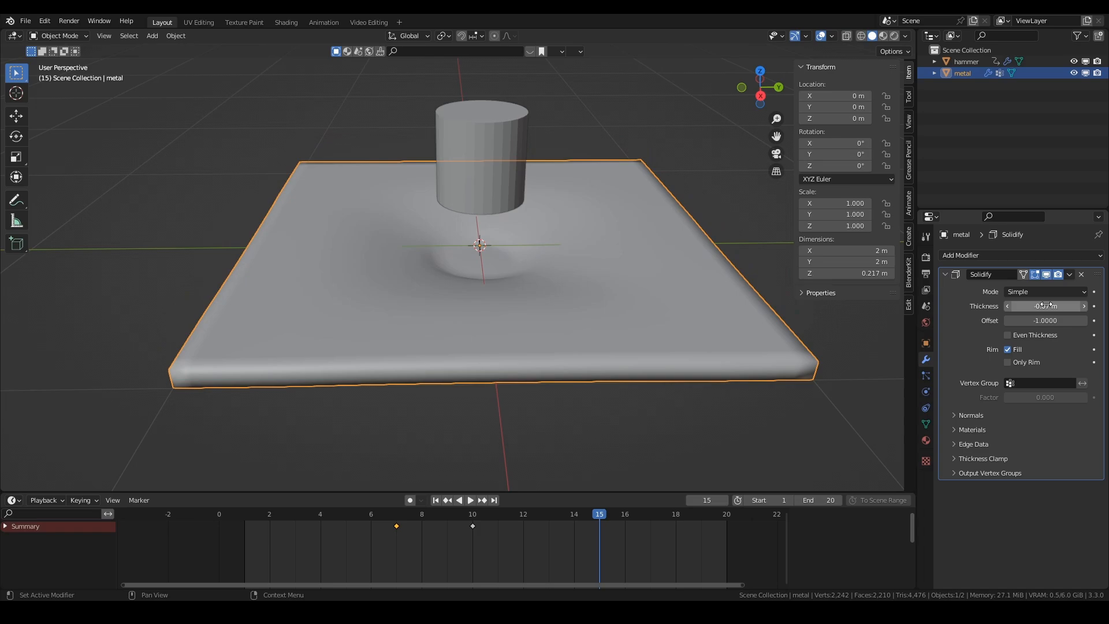
left_click(1081, 274)
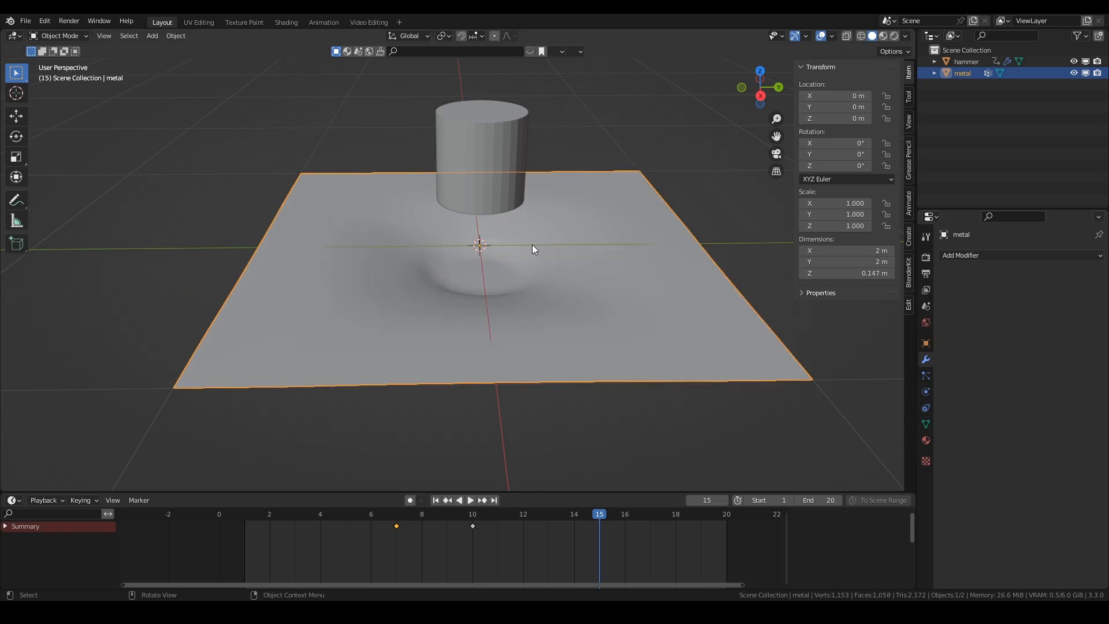
Step: Hide the hammer in the viewport and show the metal plane from the top
middle_click_drag(532, 244, 559, 290)
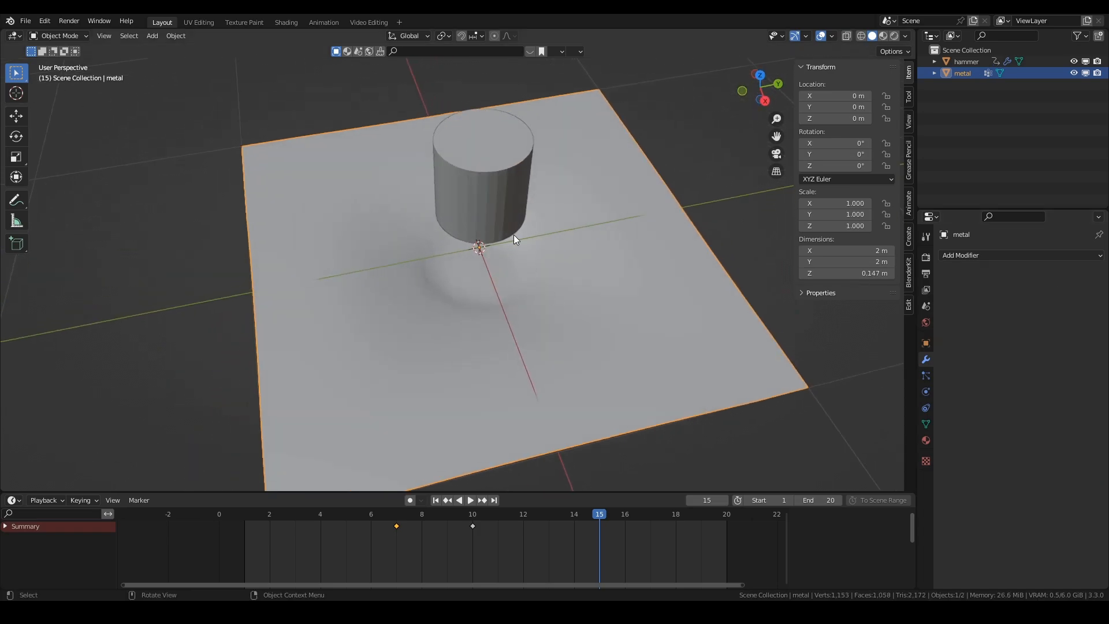
left_click(1086, 62)
key("KP_7")
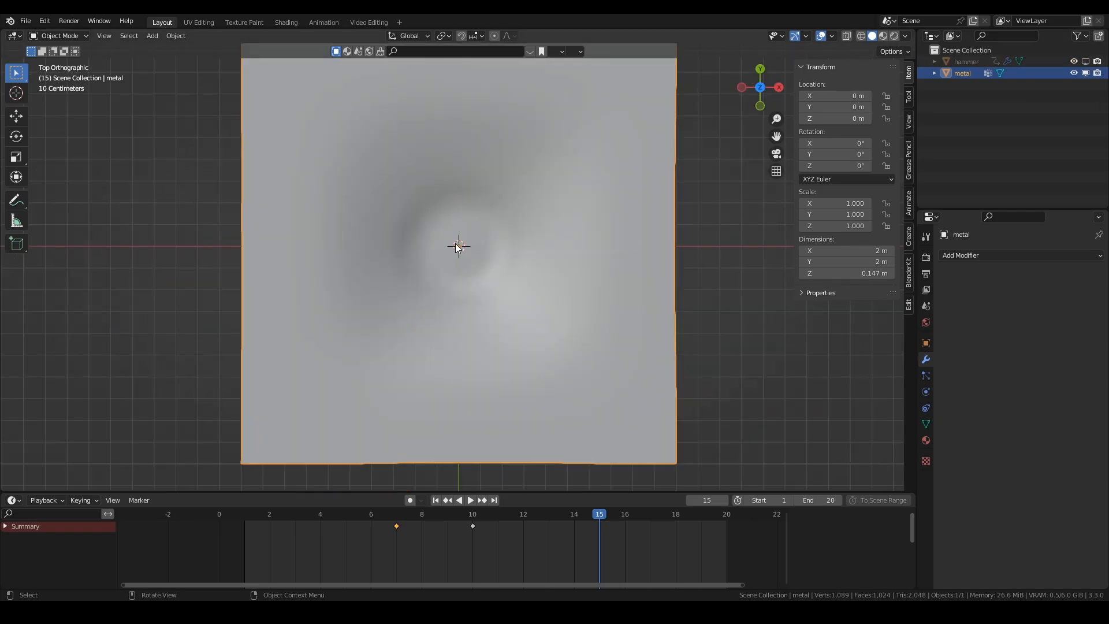
Step: Select the metal plane's Cloth shape key and switch the plane to Sculpt Mode
left_click(926, 424)
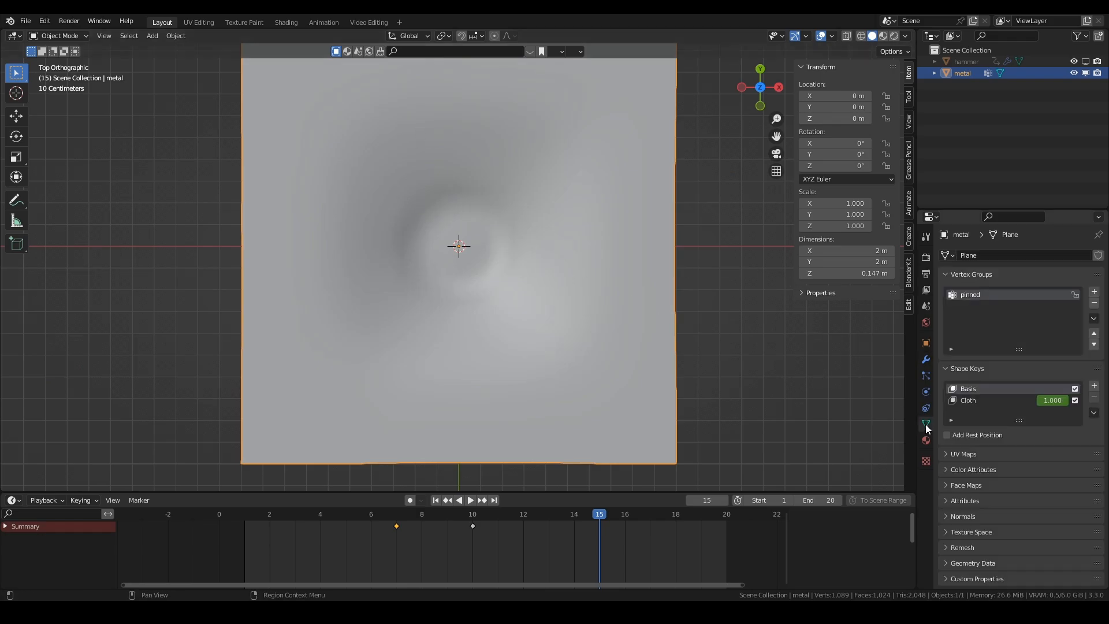
left_click(972, 401)
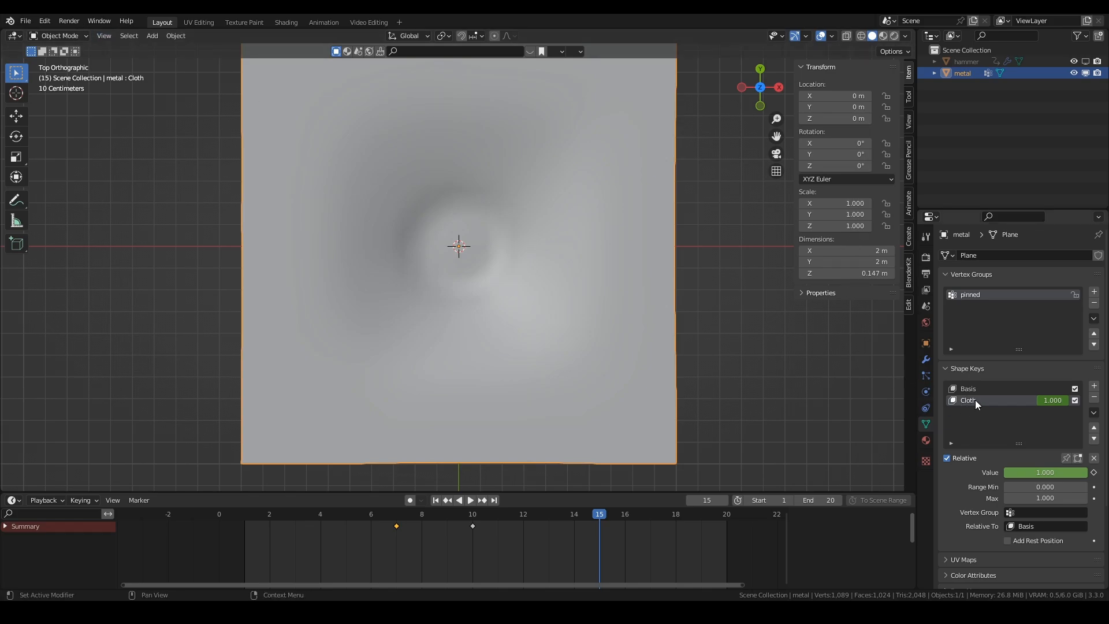
left_click(68, 36)
left_click(65, 75)
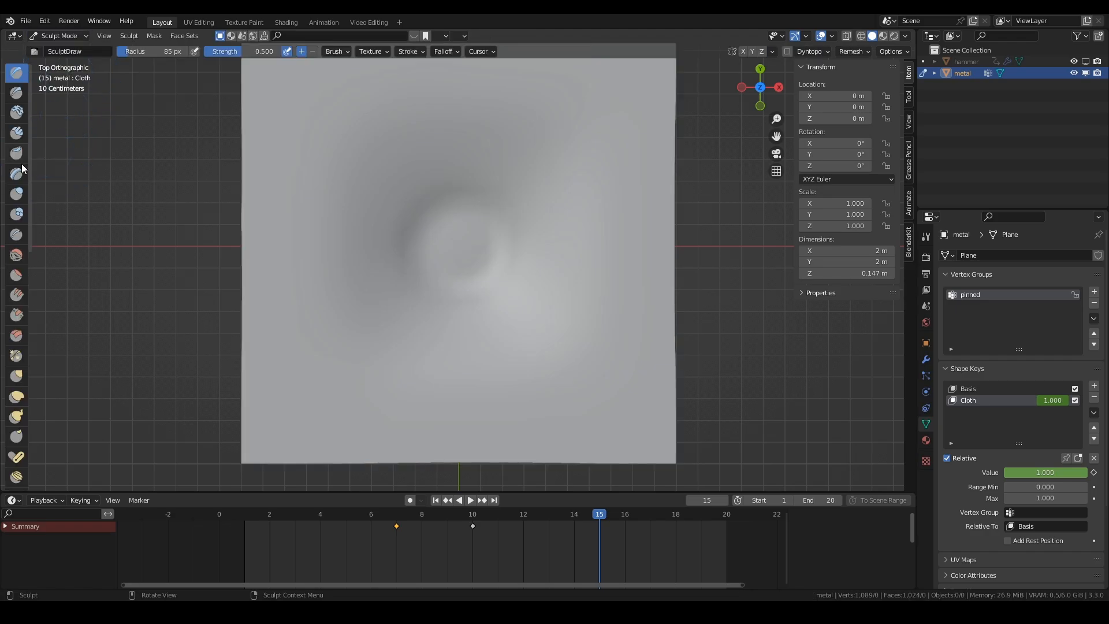
Step: Sculpt creases radiating outward from the dent using the Inflate/Deflate brush with a 32 px radius and strength 1.000
left_click(17, 193)
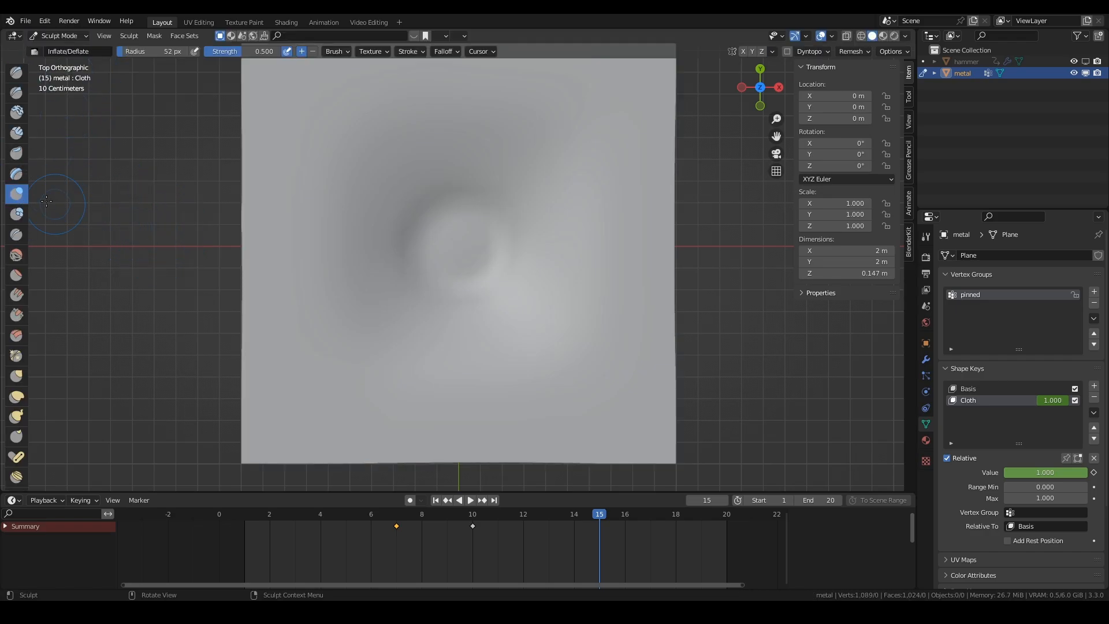
middle_click_drag(1, 168, 7, 222, "shift")
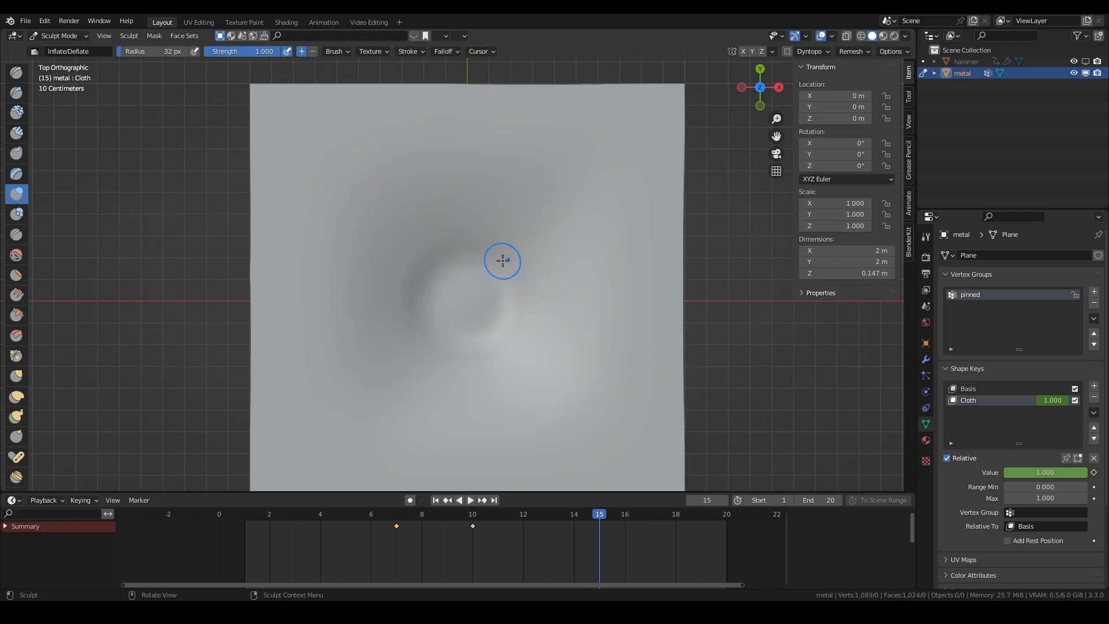
left_click_drag(503, 258, 547, 238)
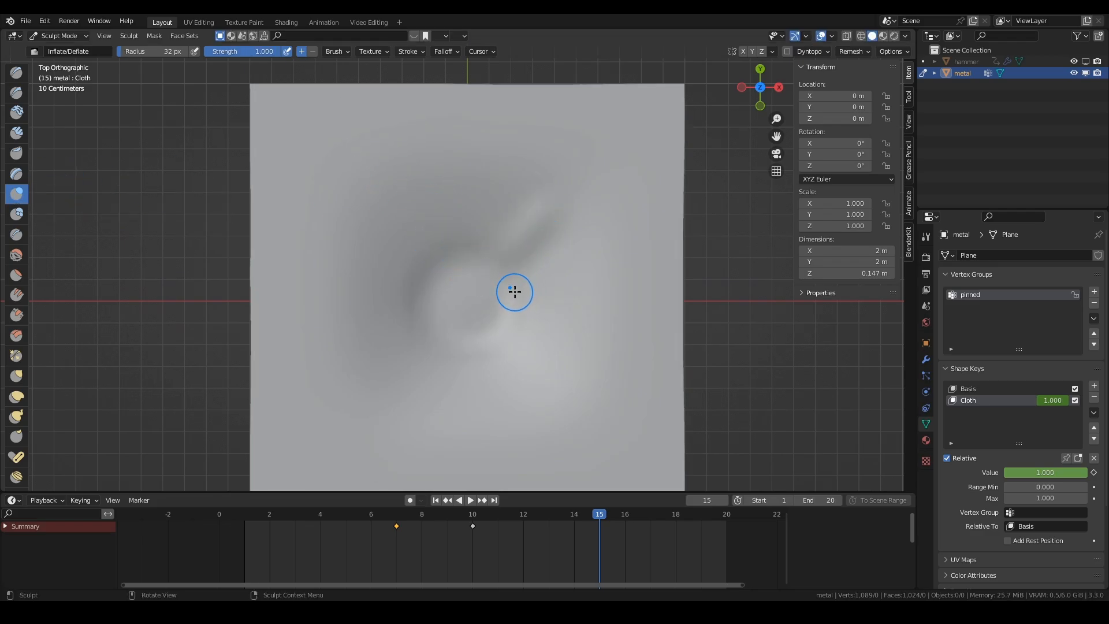
mouse_move(513, 305)
left_mouse_down("ctrl")
mouse_move(562, 315)
mouse_move(560, 294)
mouse_move(547, 347)
left_mouse_up("ctrl")
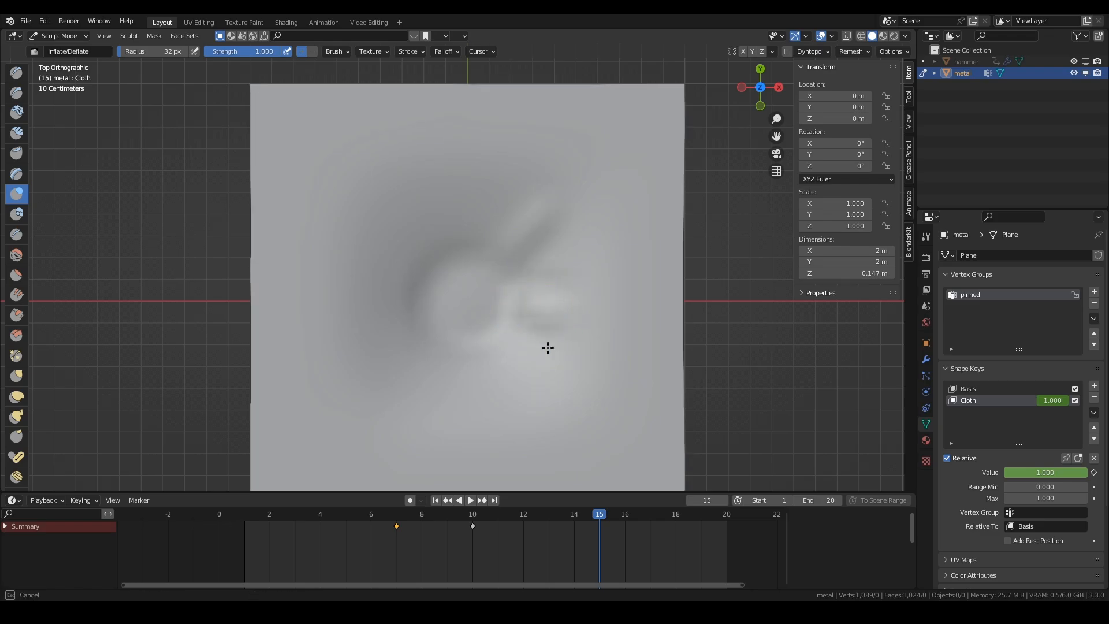
left_click_drag(542, 287, 539, 268, "ctrl")
left_click_drag(467, 342, 470, 376, "ctrl")
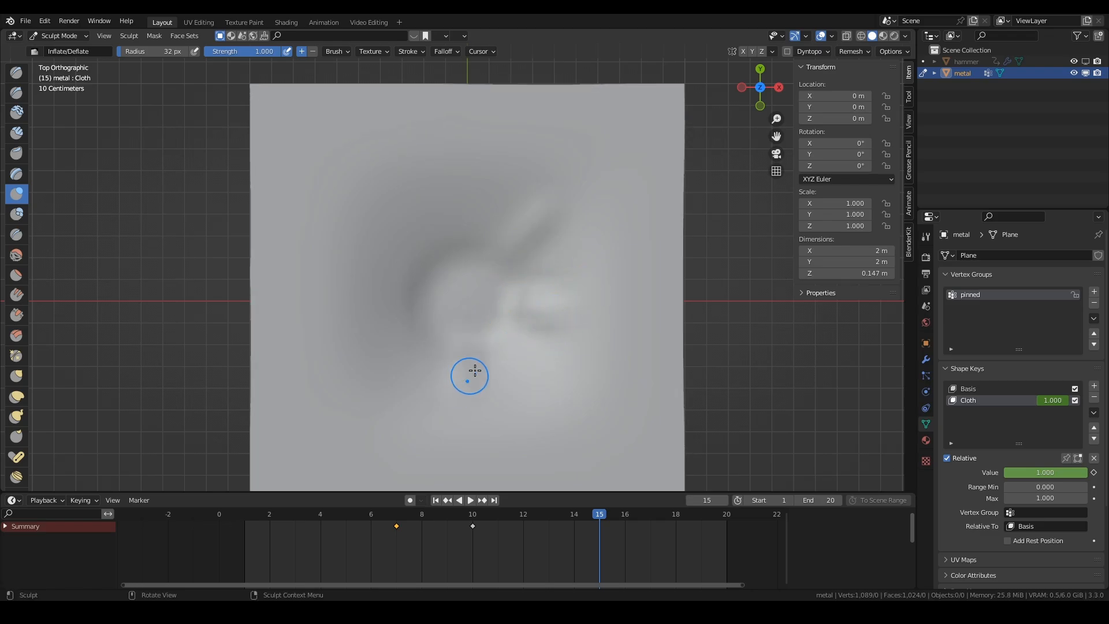
left_click_drag(454, 340, 426, 381, "ctrl")
mouse_move(430, 286)
left_mouse_down("ctrl")
mouse_move(367, 255)
mouse_move(404, 245)
mouse_move(363, 263)
left_mouse_up("ctrl")
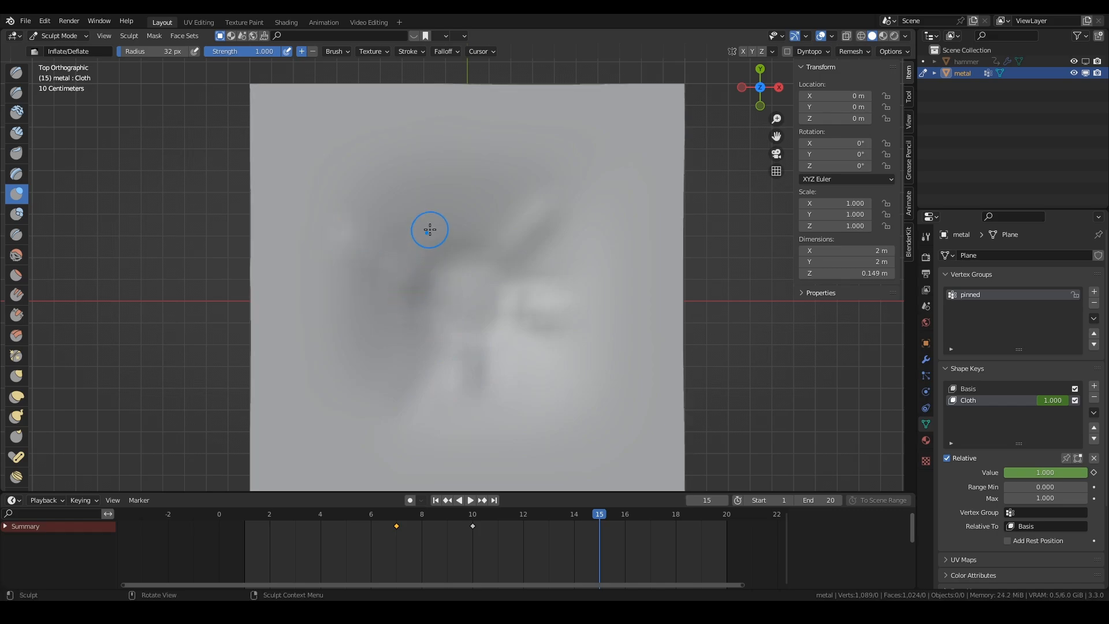
Step: Smooth the creases around the dent with a 119 px brush radius and return to Object Mode
key("f")
left_click(380, 187)
mouse_move(364, 188)
left_mouse_down("shift")
mouse_move(331, 275)
mouse_move(344, 344)
left_mouse_up("shift")
mouse_move(347, 352)
left_mouse_down("shift")
mouse_move(397, 412)
mouse_move(572, 342)
mouse_move(585, 213)
left_mouse_up("shift")
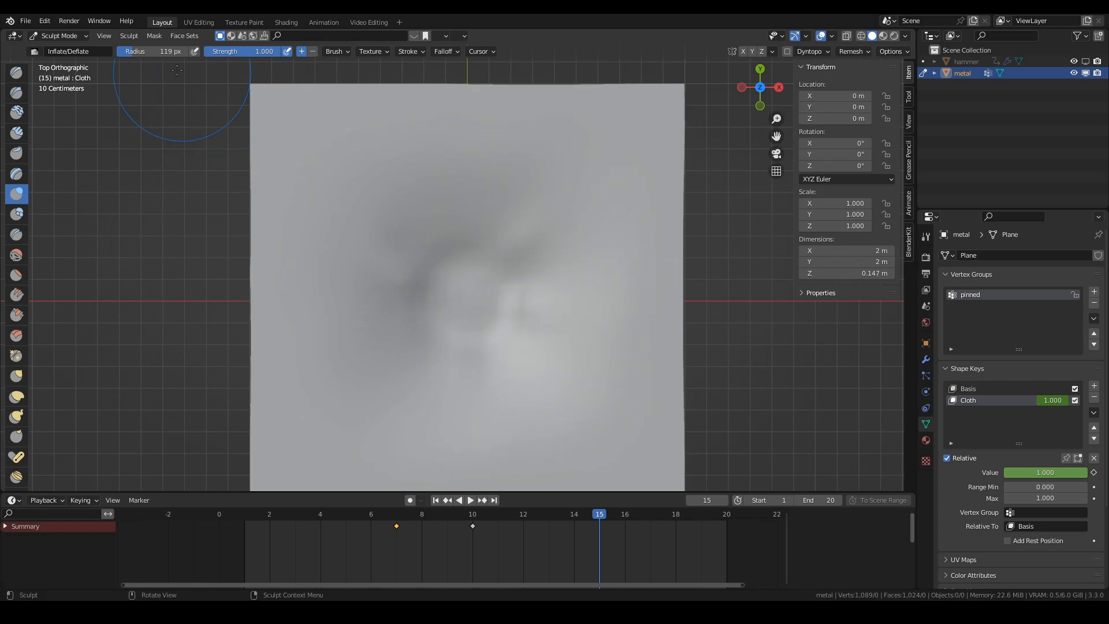
left_click(66, 36)
left_click(61, 47)
middle_click_drag(452, 296, 453, 329)
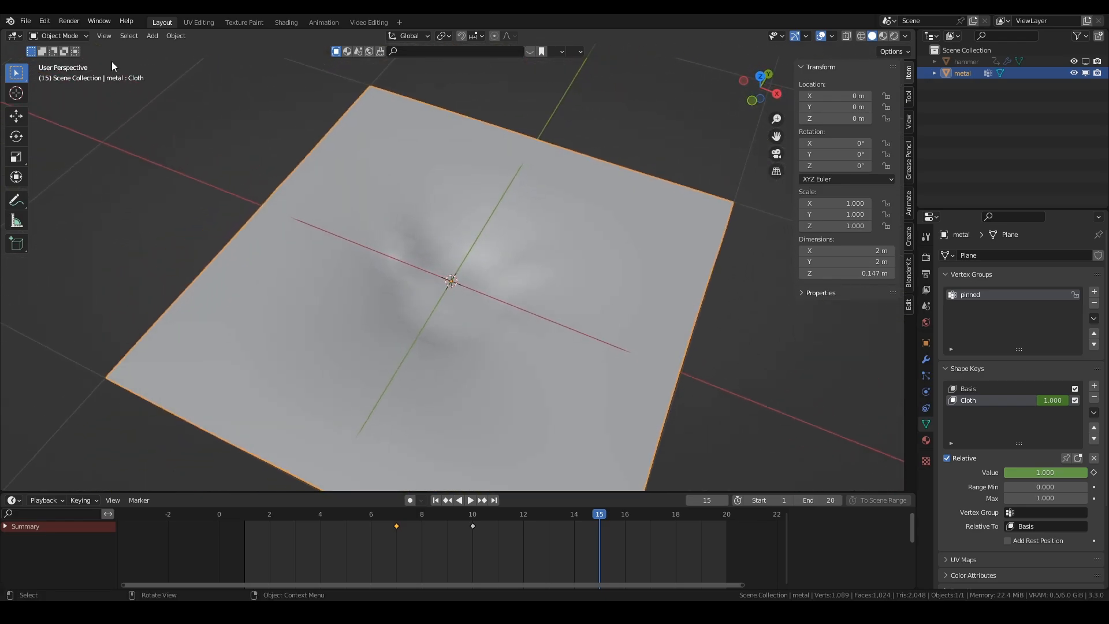
Step: Hide the metal plane and add a new 2 m plane at the origin
key("h")
key("shift+a")
left_click(625, 162)
scroll(542, 241, "down", 1)
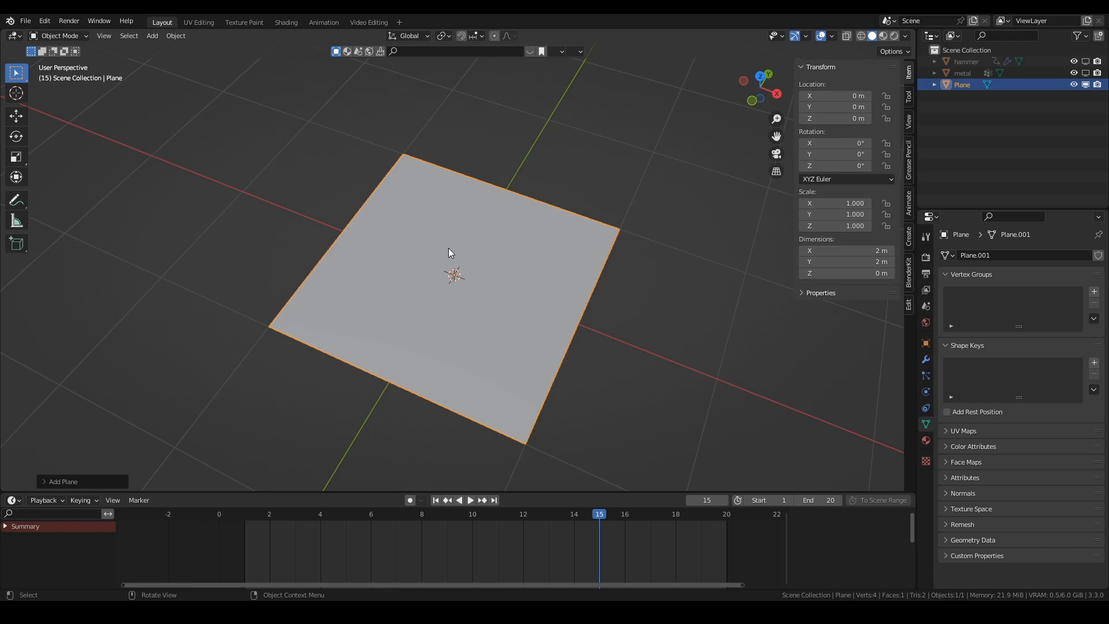
Step: Add a Monkey mesh scaled to 0.350, rotated 90° on X and raised about 1.03 m above the plane at frame 1
key("shift+a")
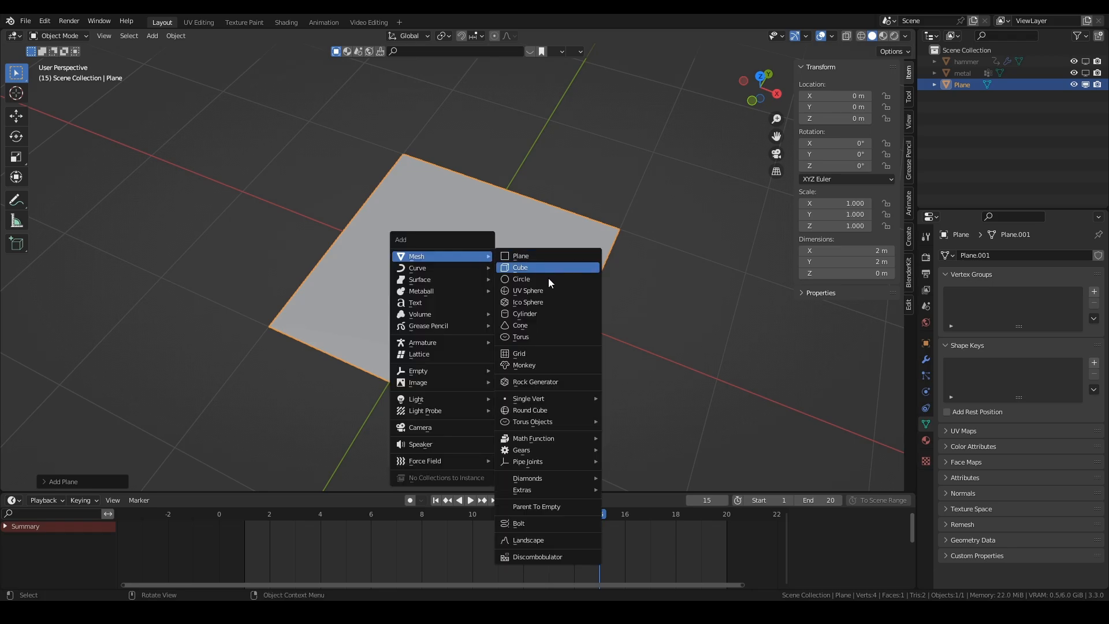
left_click(546, 369)
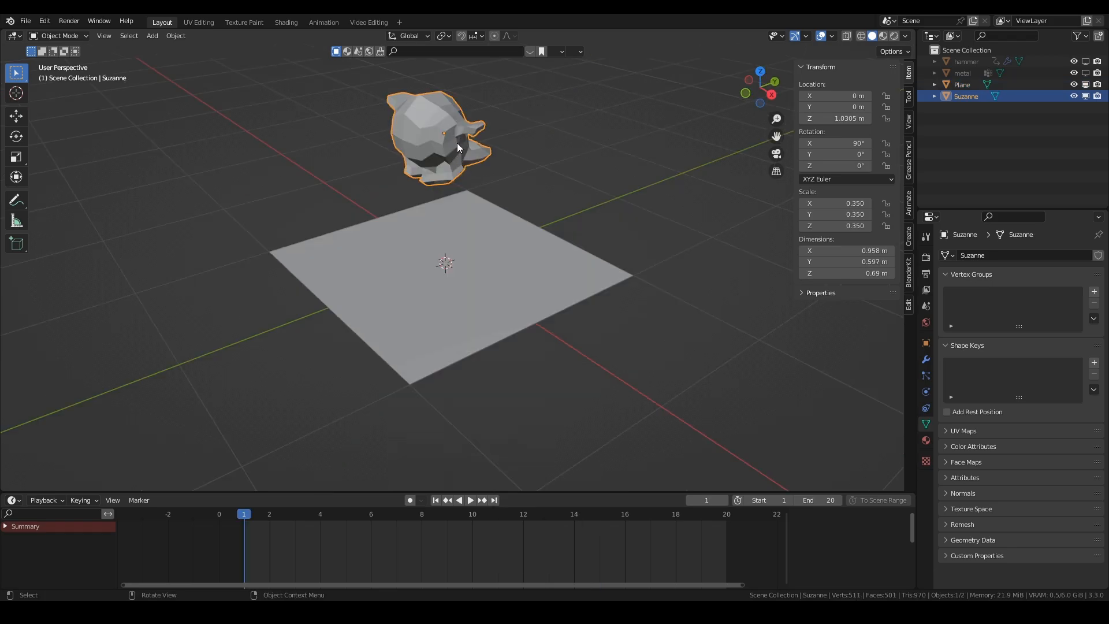
Step: Apply a level 2 Subdivision modifier to the monkey and enable Collision physics on it
key("ctrl+2")
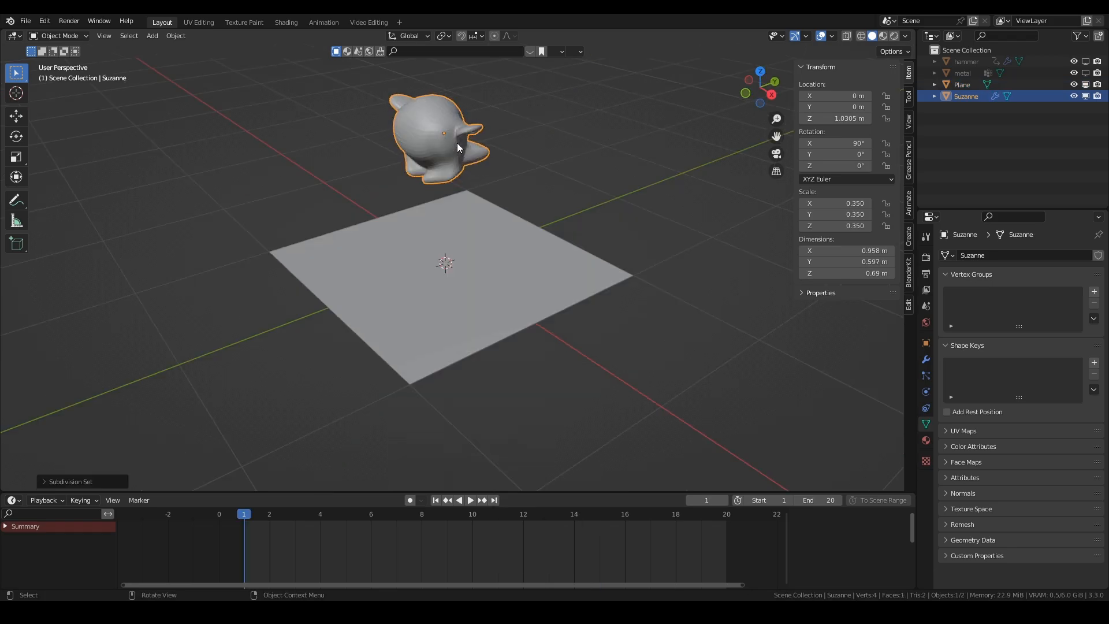
left_click(925, 361)
key("ctrl+a")
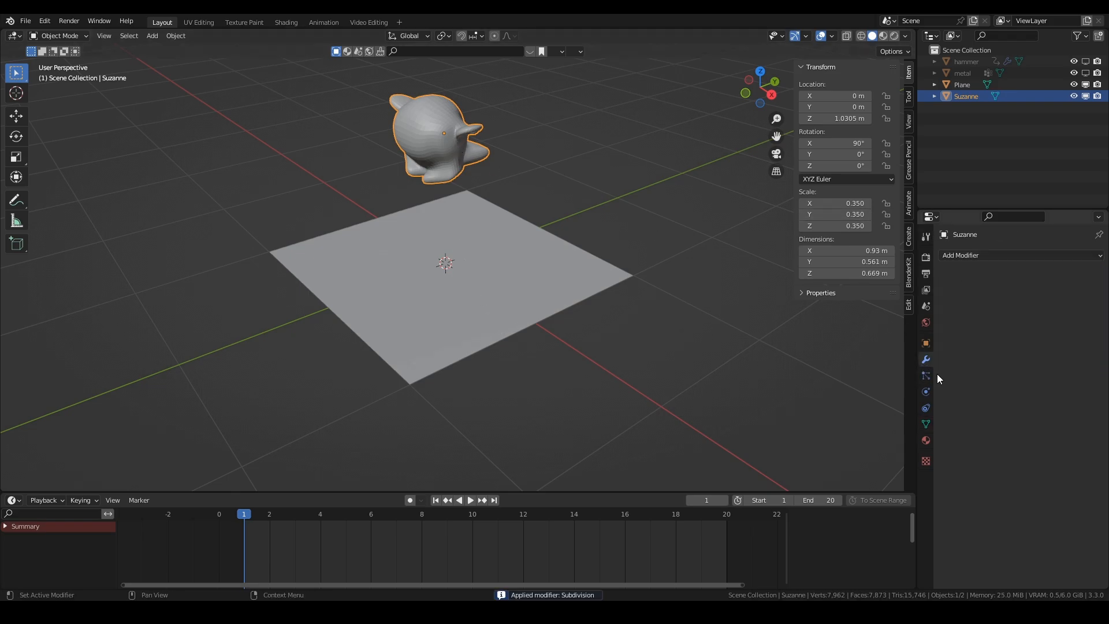
left_click(926, 391)
left_click(964, 280)
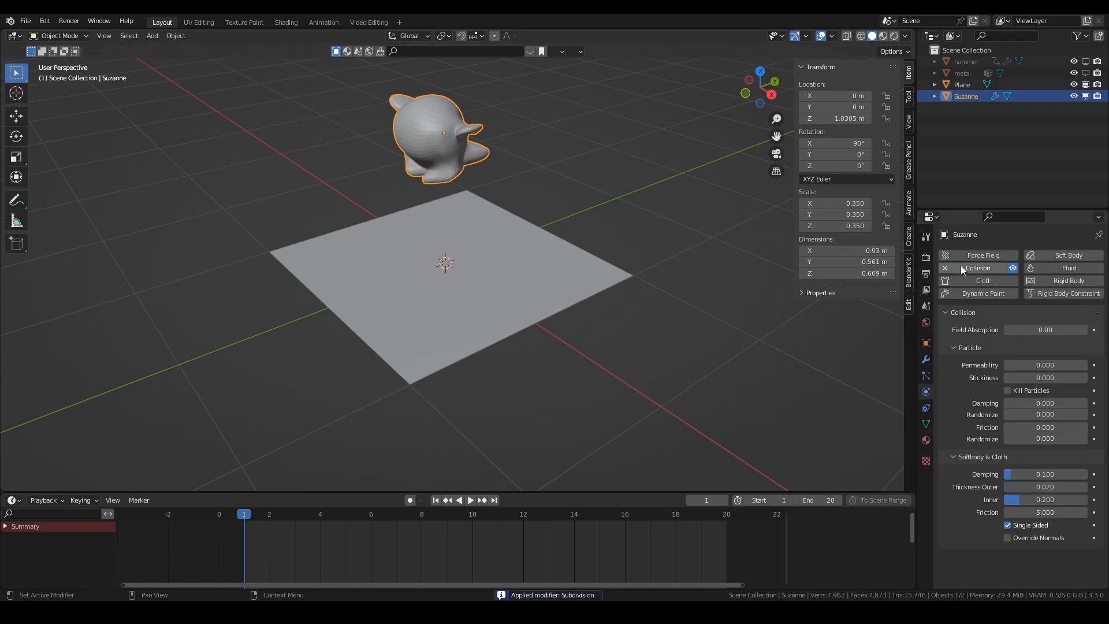
Step: Subdivide the new plane repeatedly into a 64 by 64 face grid and enable Cloth physics on it
left_click(559, 287)
key("Tab")
right_click(560, 286)
left_click(560, 286)
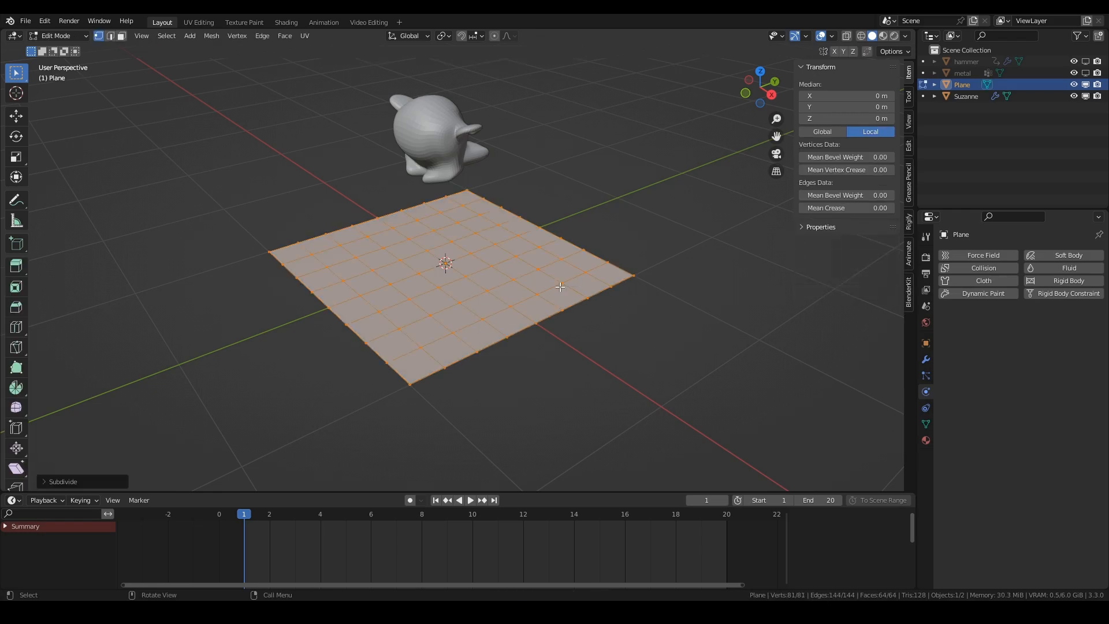
left_click(560, 286)
key("a")
key("ctrl+g")
left_click(560, 286)
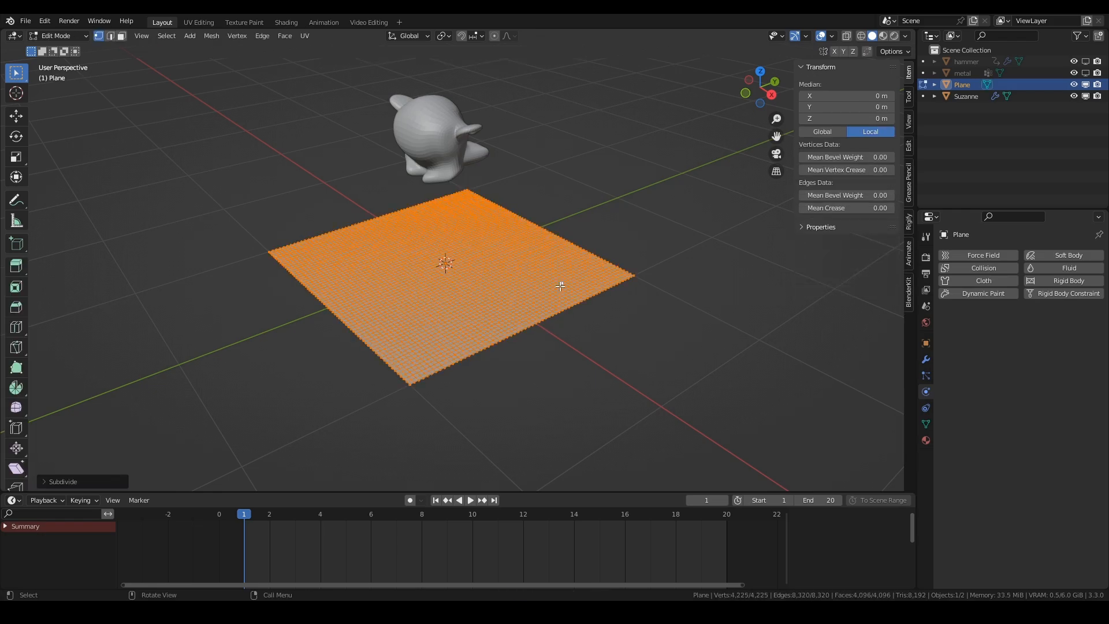
key("Tab")
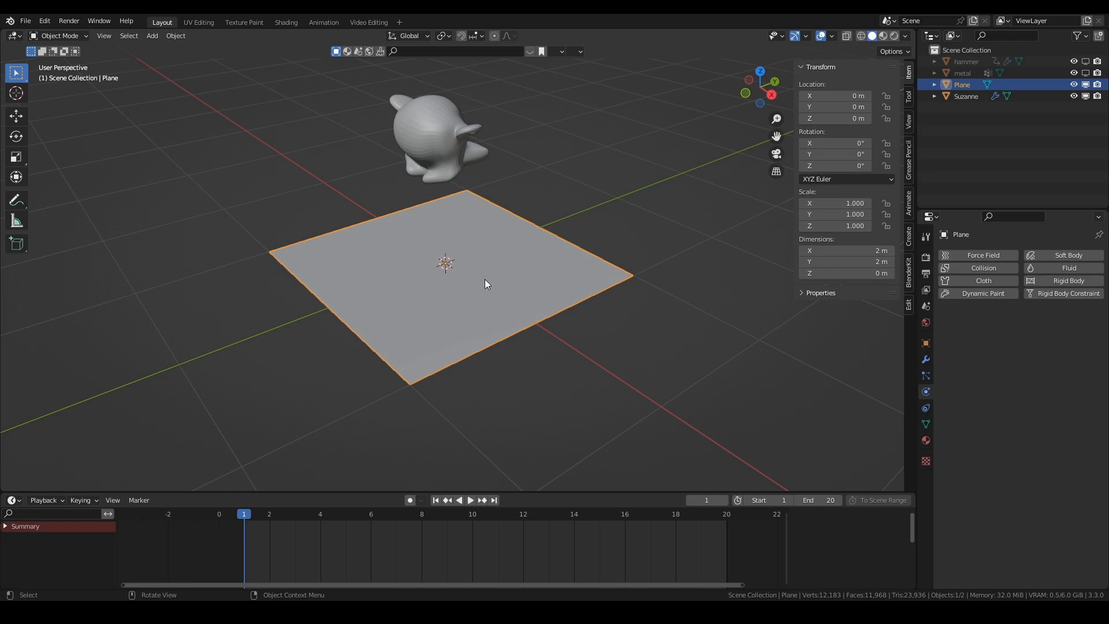
left_click(983, 282)
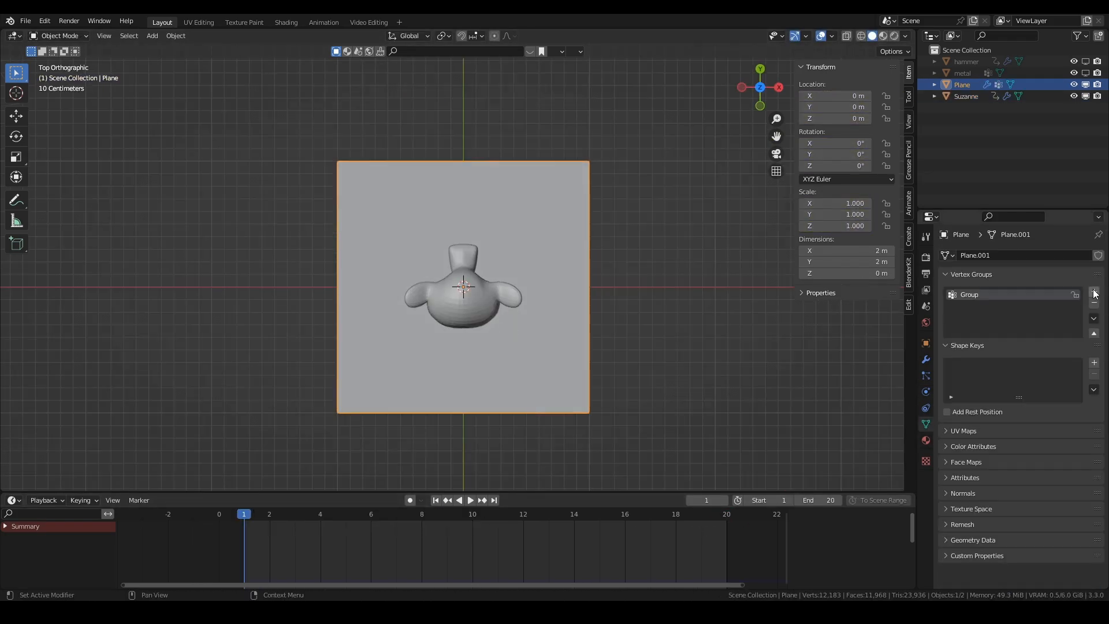
Step: Weight-paint the plane's pinned vertex group around the monkey with normalized weights, and assign it as the cloth's Pin Group
left_click(58, 36)
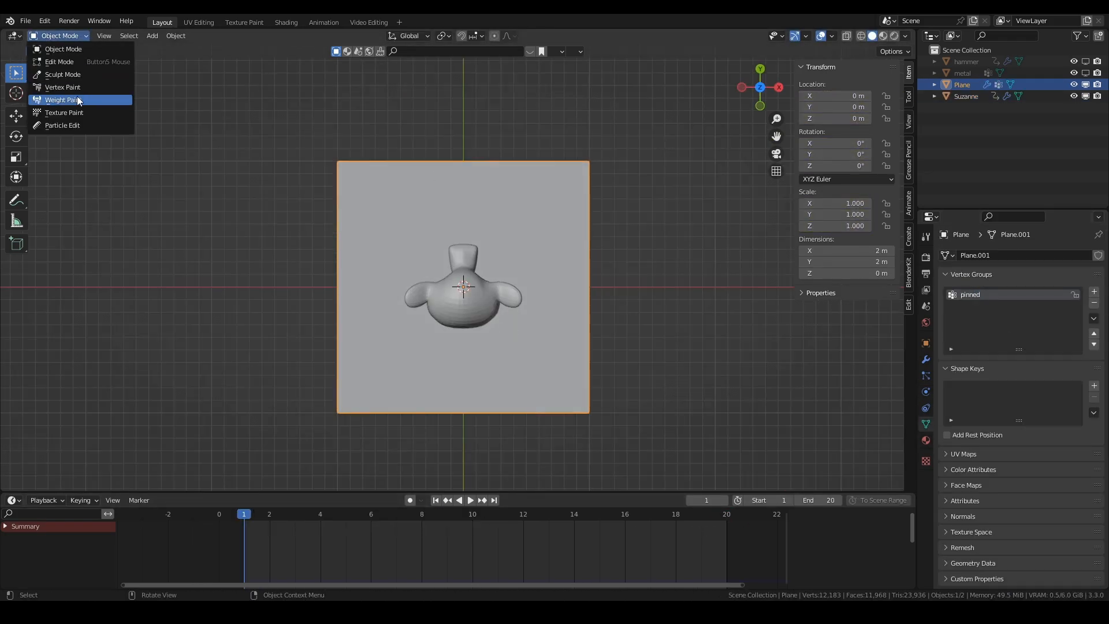
left_click(79, 100)
left_click(157, 35)
left_click(168, 72)
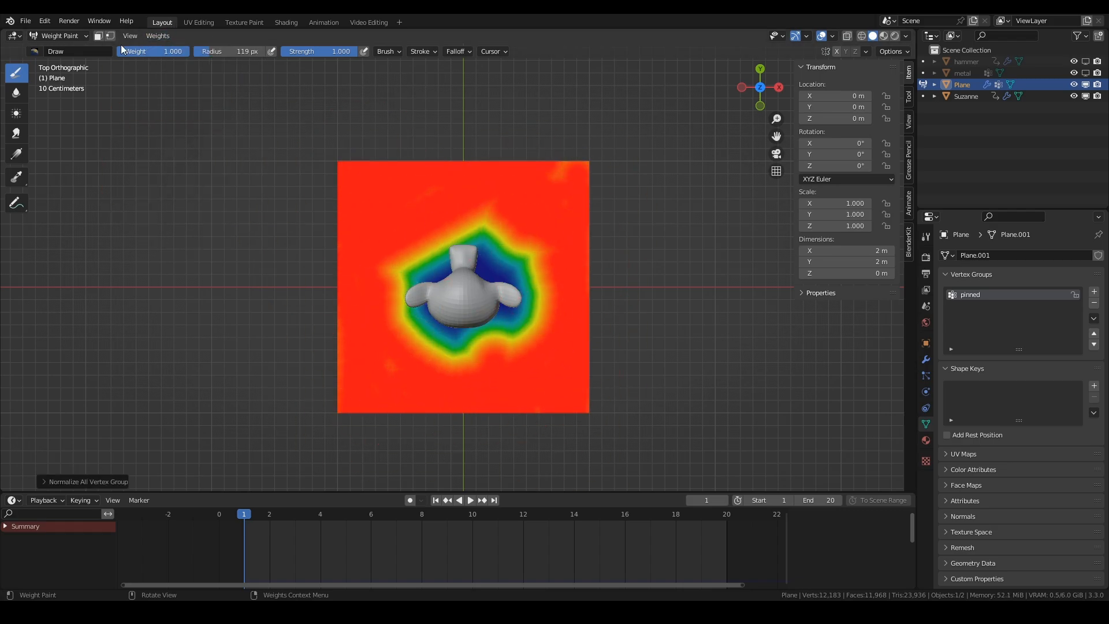
left_click(1039, 455)
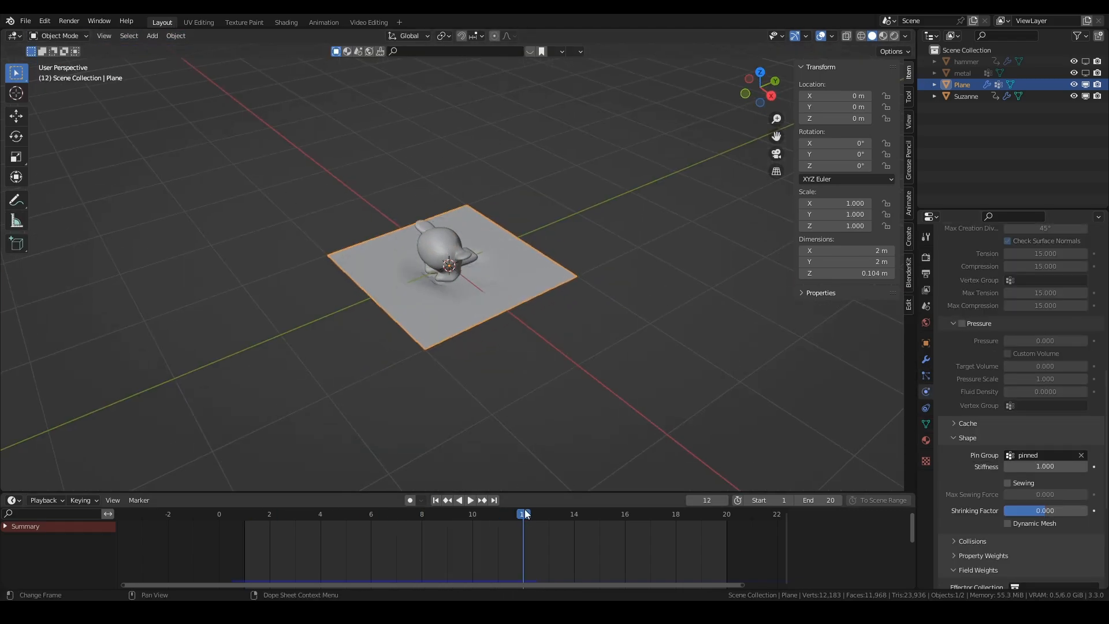
Step: Go to frame 10 of the cloth simulation and shade the plane smooth from its underside
left_click_drag(526, 514, 483, 515)
middle_click_drag(483, 417, 456, 217)
scroll(478, 231, "up", 5)
right_click(522, 221)
left_click(521, 220)
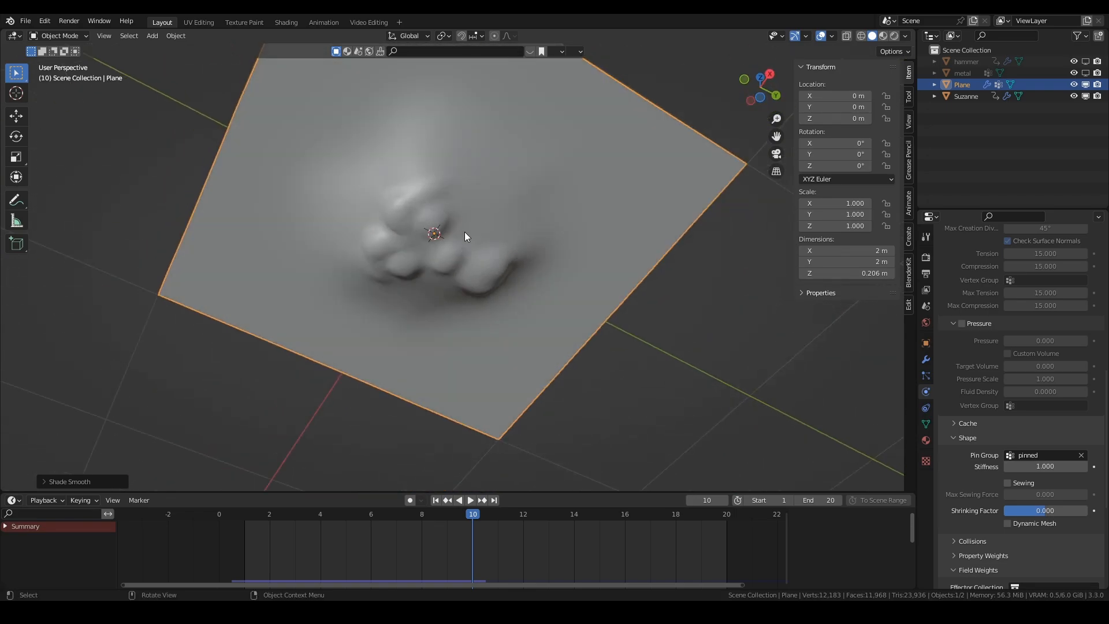
Step: Toggle the plane in and out of Edit Mode and return the timeline to frame 1
key("Tab")
key("Tab")
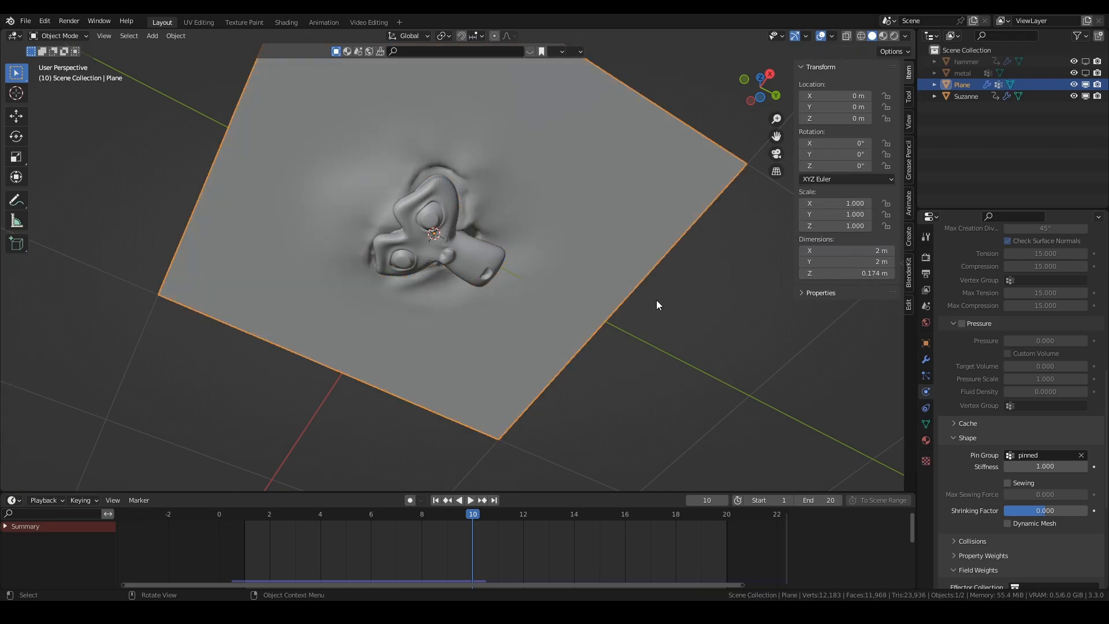
left_click(435, 500)
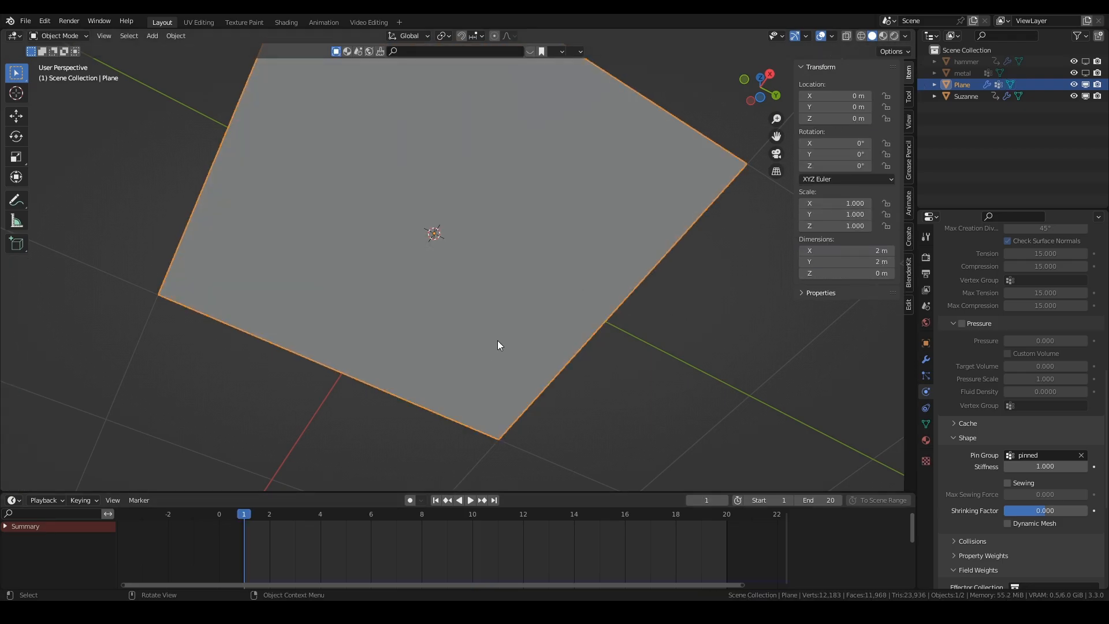
Step: Play the cloth simulation to frame 10 and apply the plane's Cloth modifier as a shape key
key("space")
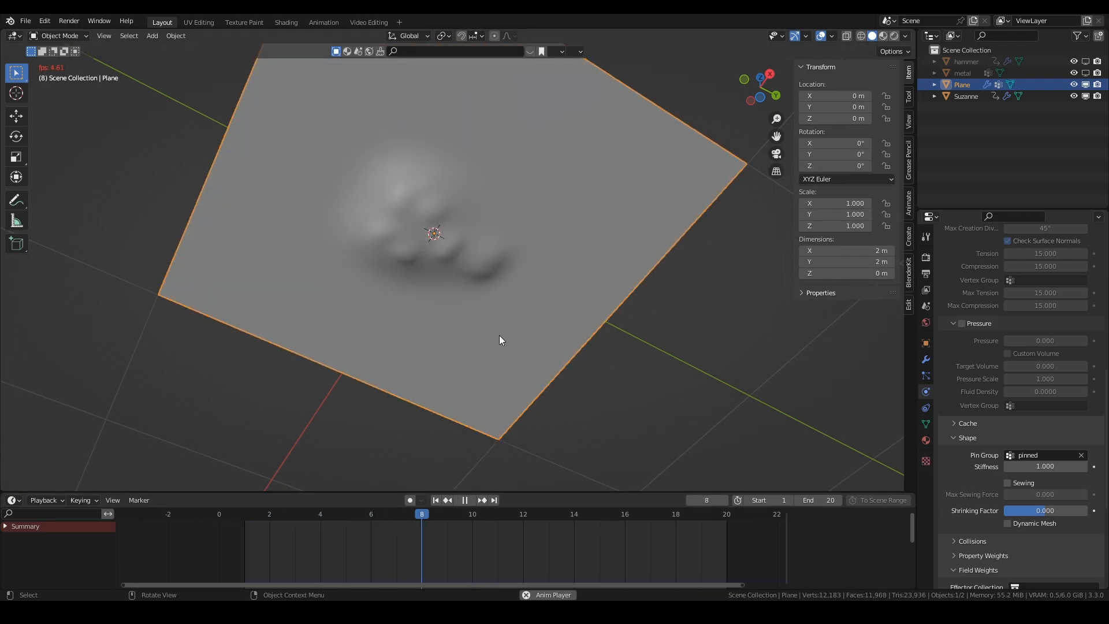
key("space")
left_click(926, 359)
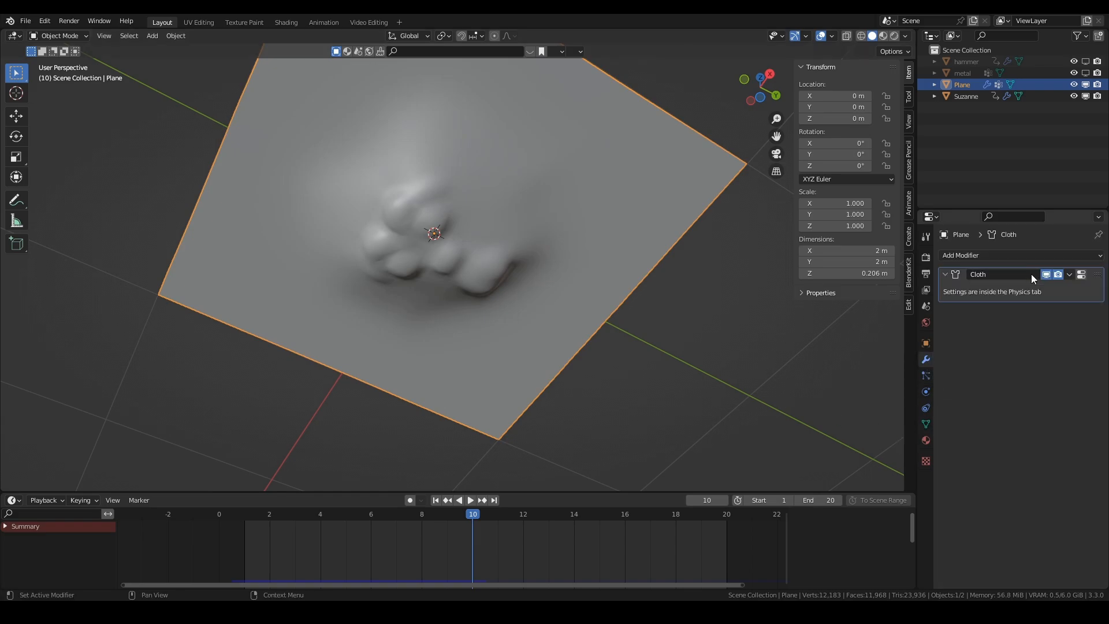
left_click(1070, 275)
left_click(1051, 300)
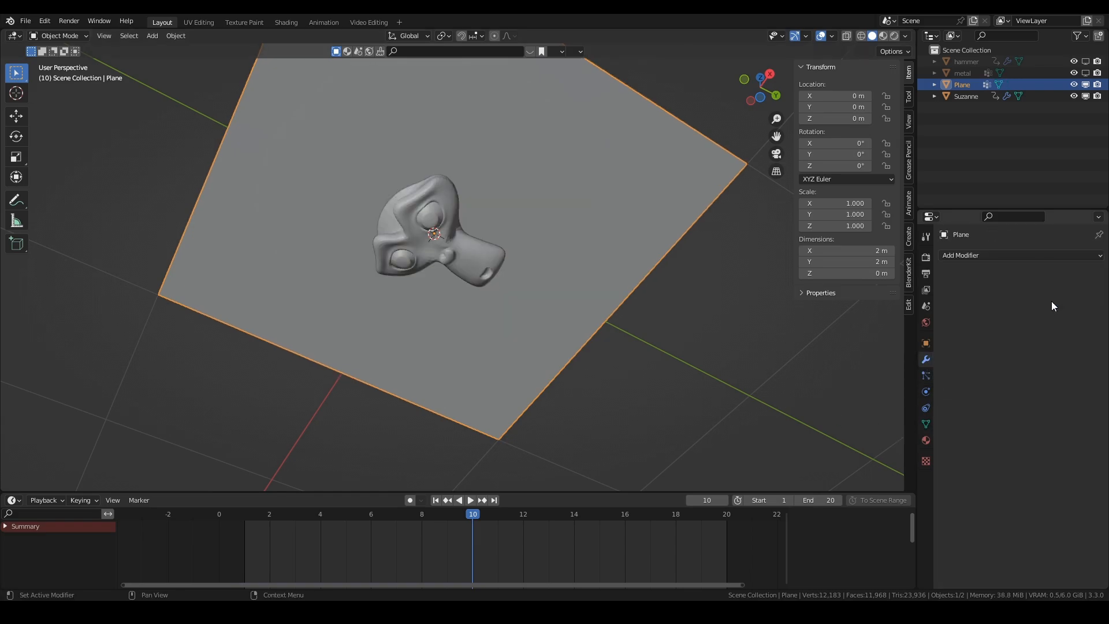
Step: Set the plane's Cloth shape key value to 1.000
left_click(927, 424)
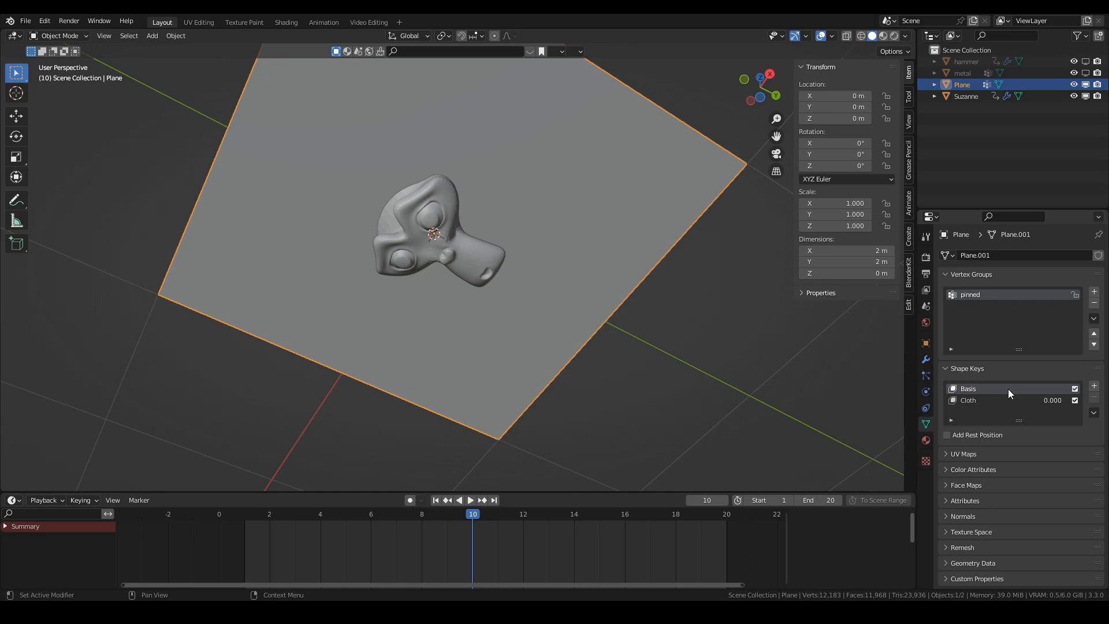
left_click_drag(1042, 404, 1075, 404)
middle_click_drag(569, 250, 526, 374)
mouse_move(471, 513)
left_mouse_down()
mouse_move(346, 512)
mouse_move(508, 514)
mouse_move(384, 516)
mouse_move(493, 522)
mouse_move(482, 517)
left_mouse_up()
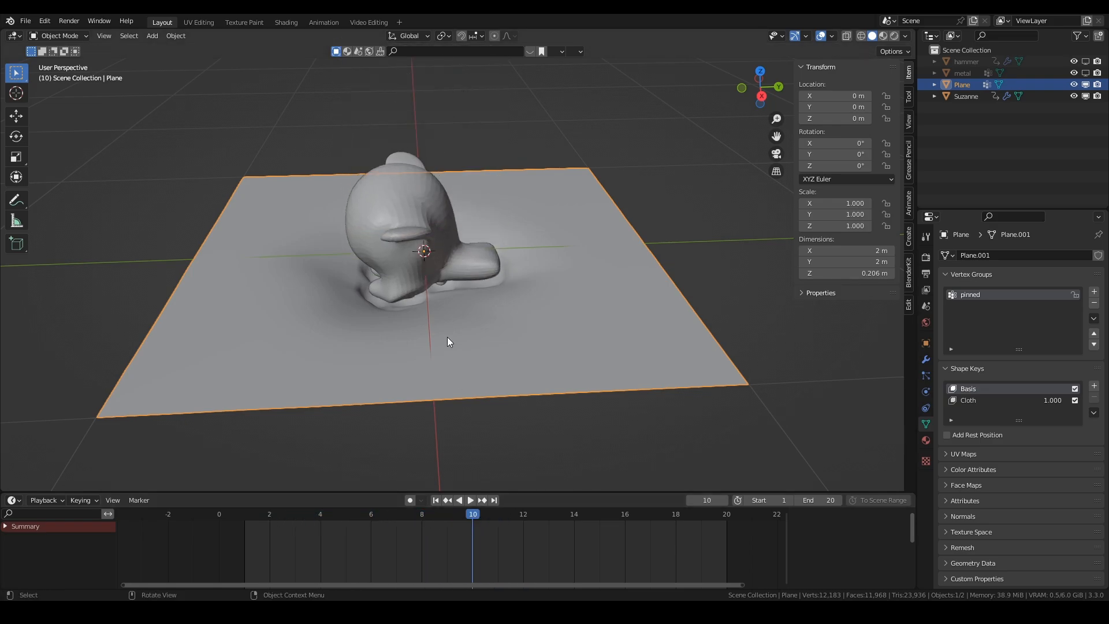
Step: Select Suzanne, inspect its Collision physics settings and examine the dent from beneath the plane
middle_click_drag(449, 339, 435, 258)
left_click(402, 228)
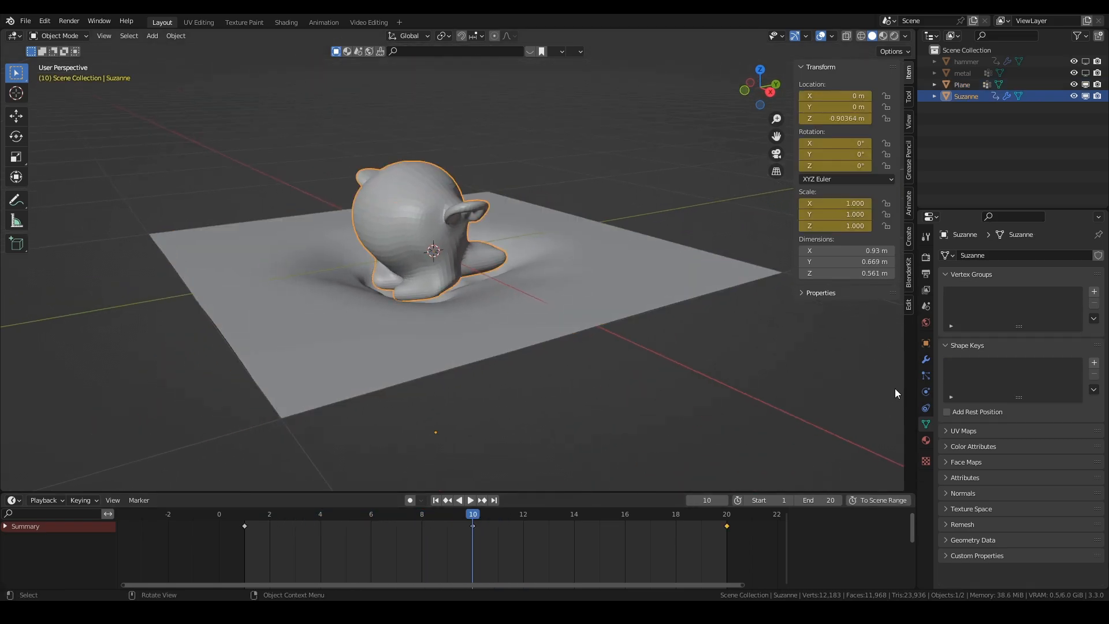
left_click(927, 391)
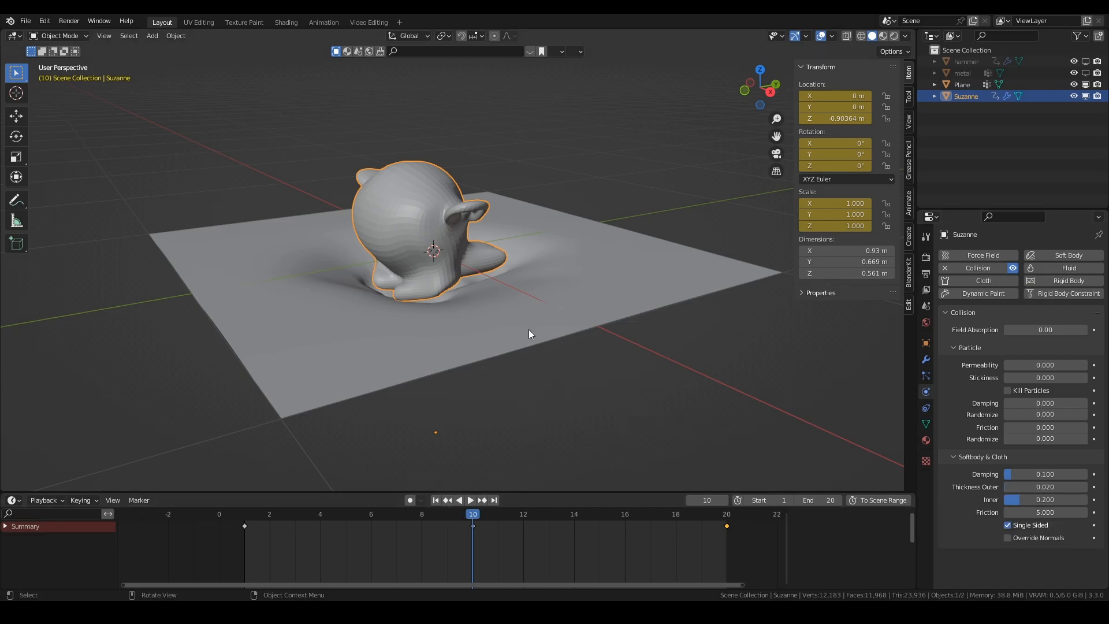
middle_click_drag(497, 270, 513, 151)
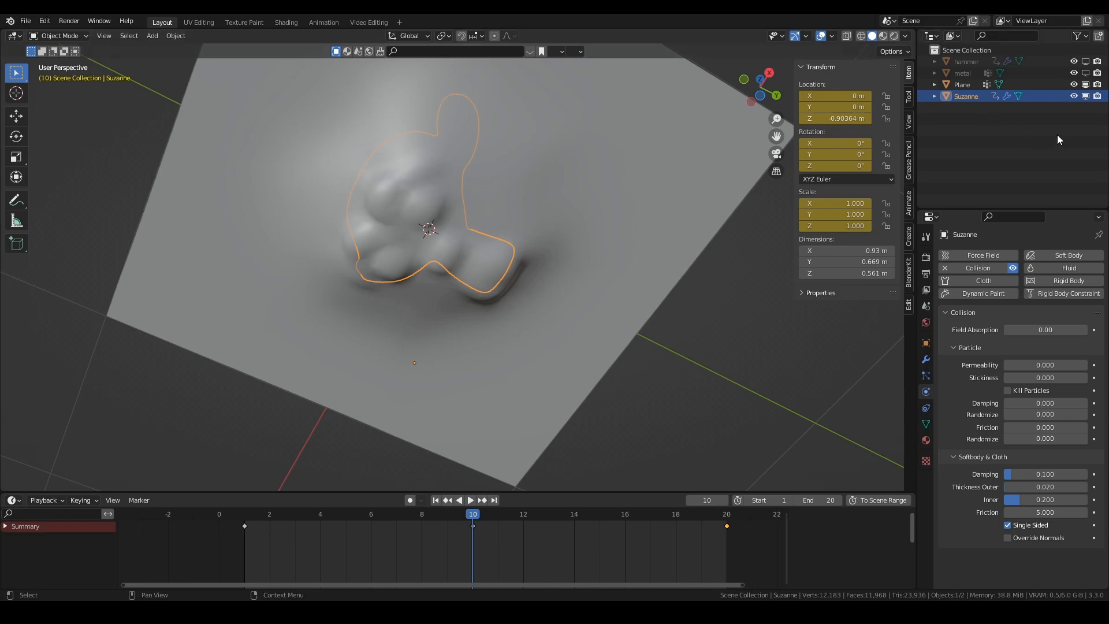
Step: Hide the dented plane and Suzanne in the viewport
left_click(1085, 85)
left_click(1086, 96)
middle_click_drag(404, 240, 409, 325)
key("KP_1")
Step: Return the timeline to frame 1 and add a new mesh plane at the origin
key("shift+a")
mouse_move(403, 323)
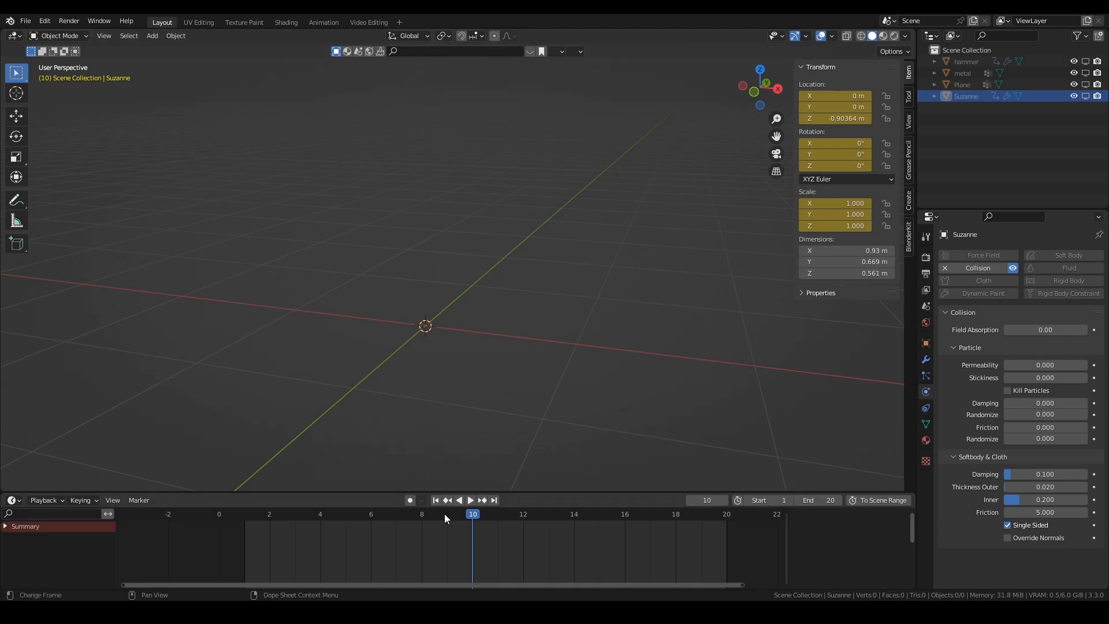
key("shift+Left")
key("shift+a")
mouse_move(442, 351)
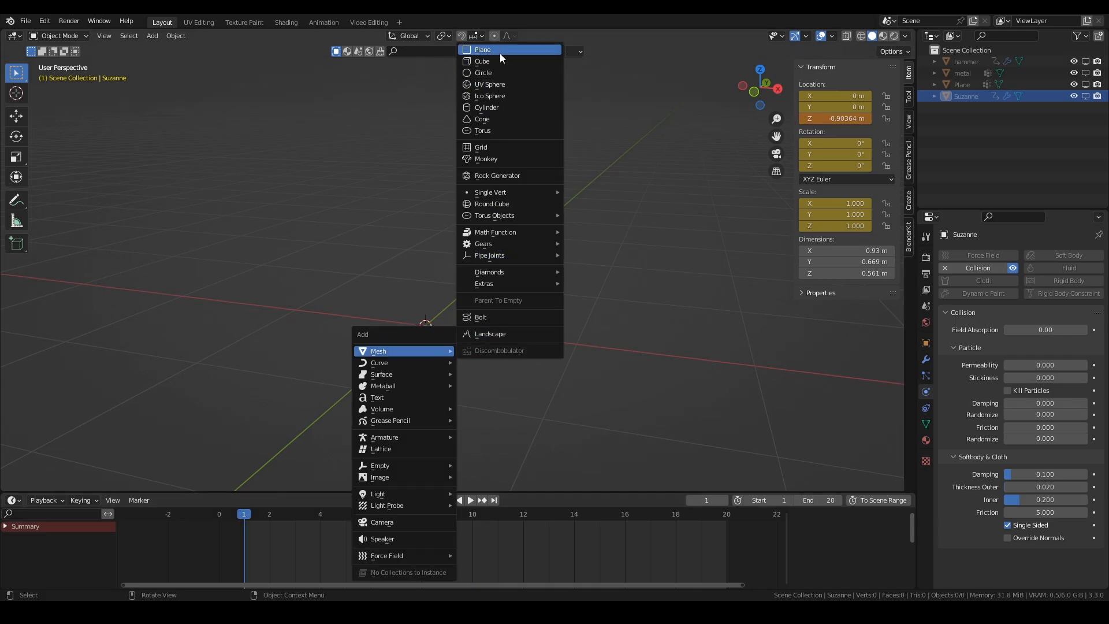
left_click(483, 49)
Step: Subdivide the new plane repeatedly into a 64 by 64 face grid and return to Object Mode
key("Tab")
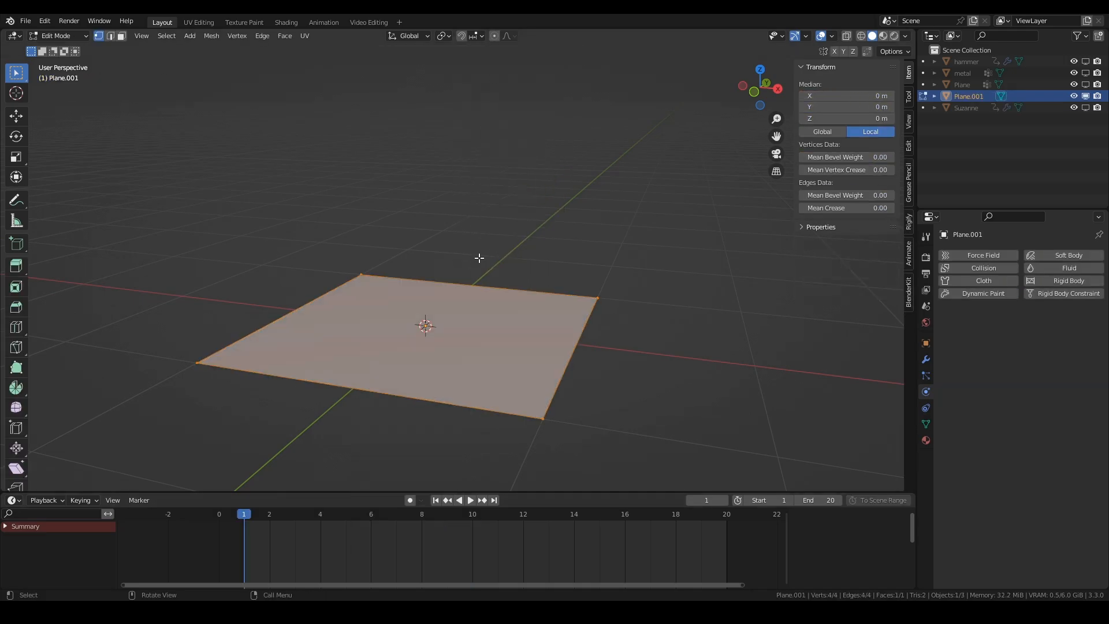
key("q")
left_click(471, 290)
key("q")
left_click(470, 290)
key("shift+r")
key("shift+r")
key("shift+r")
key("shift+r")
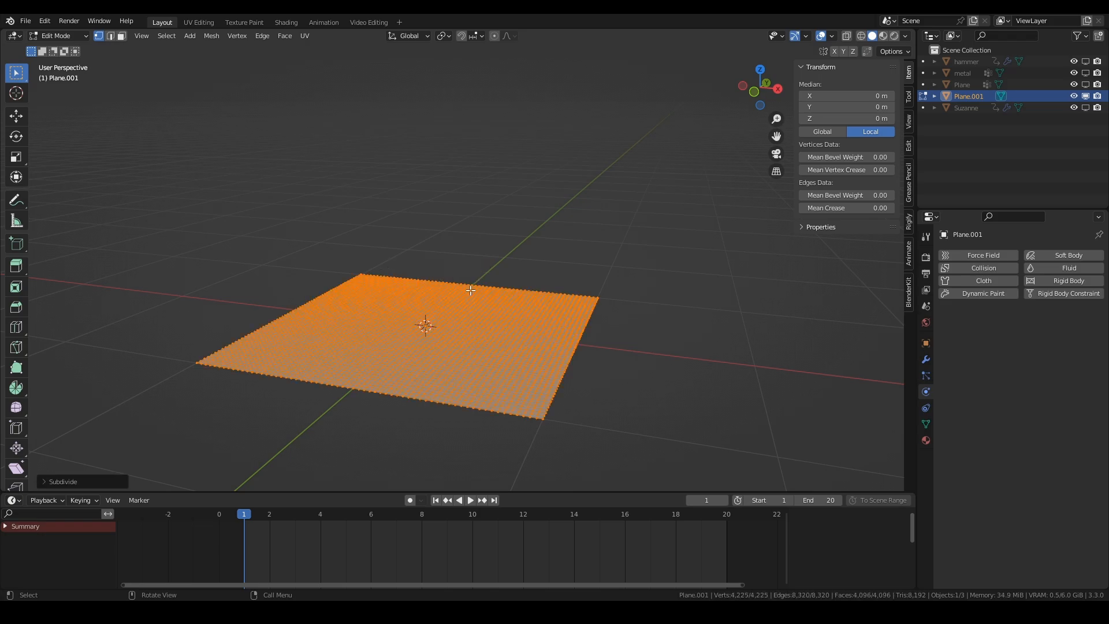
middle_click_drag(480, 305, 453, 388)
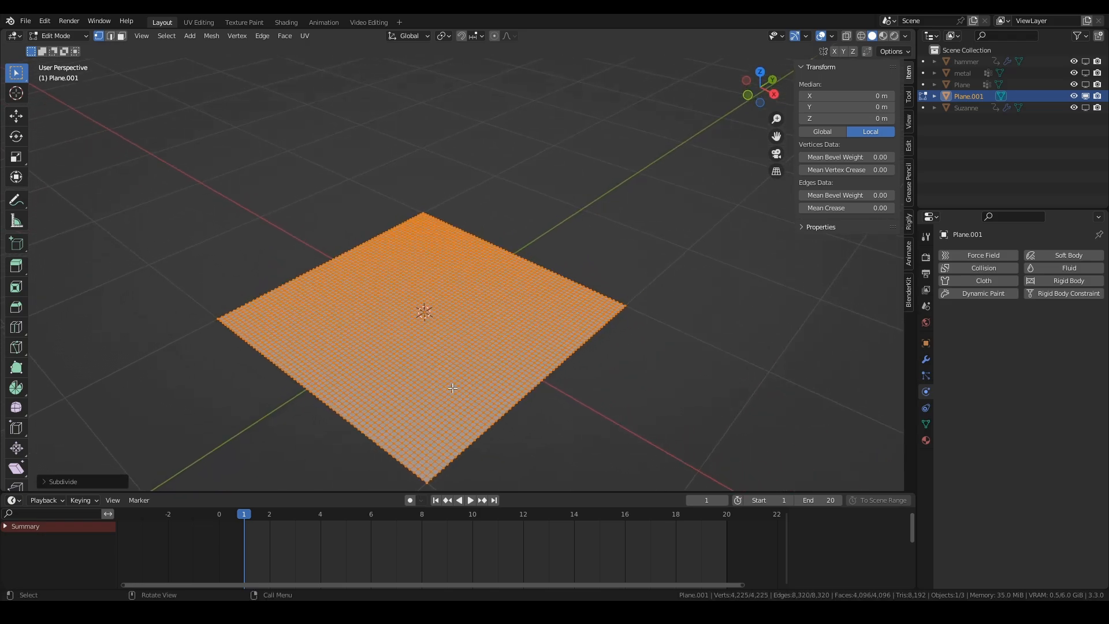
key("Tab")
Step: Add a cone, rotate it 180° about the X axis and scale it to about 0.25
key("shift+a")
mouse_move(443, 366)
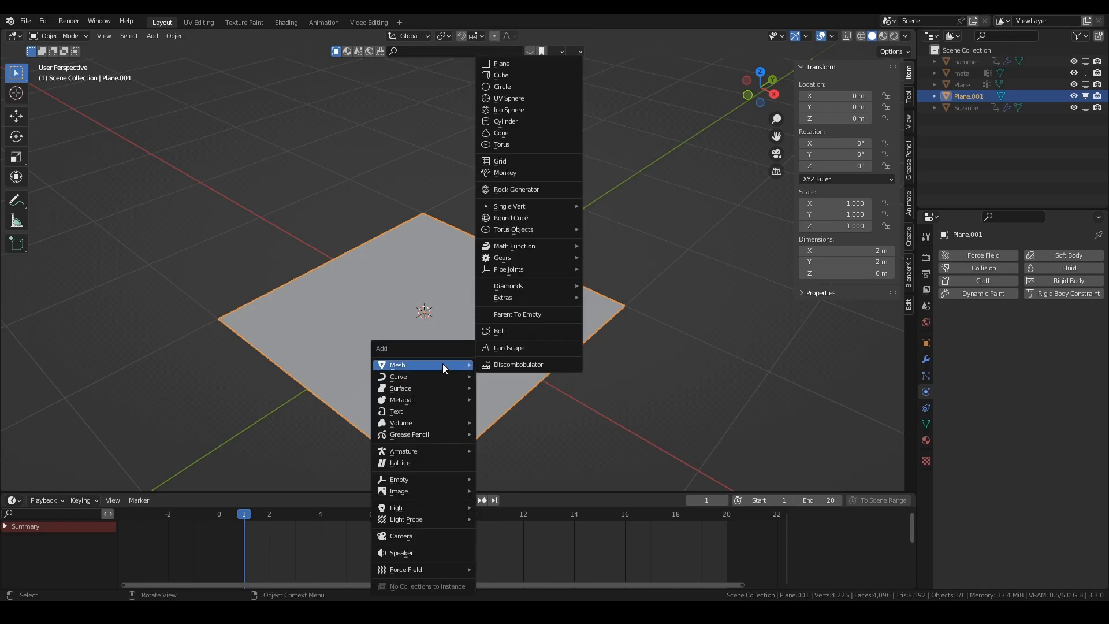
left_click(505, 134)
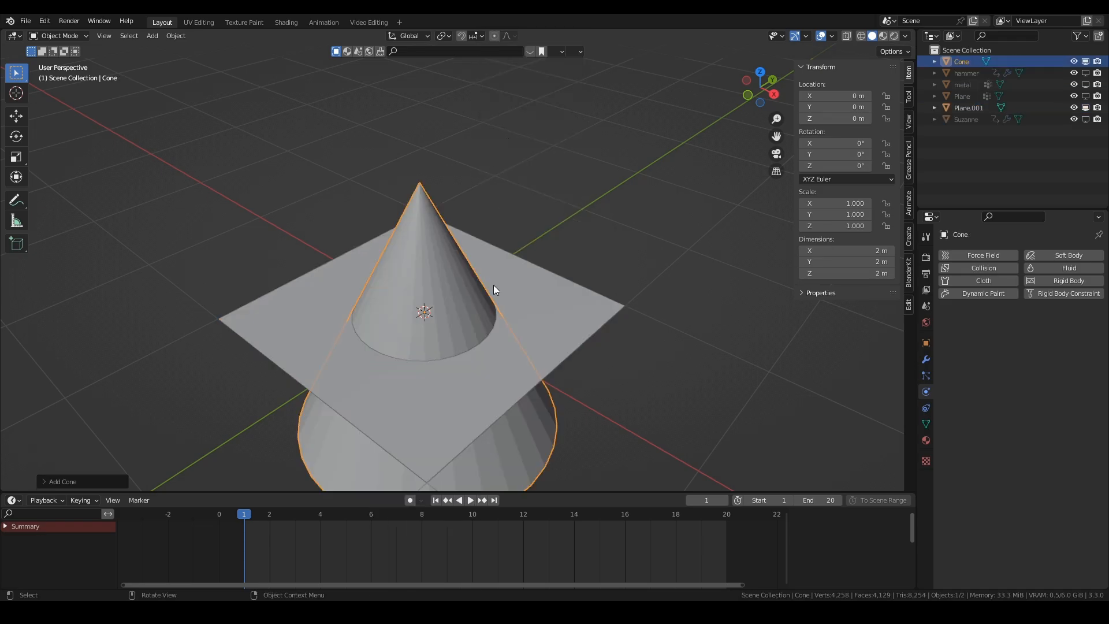
type("rx180")
key("Return")
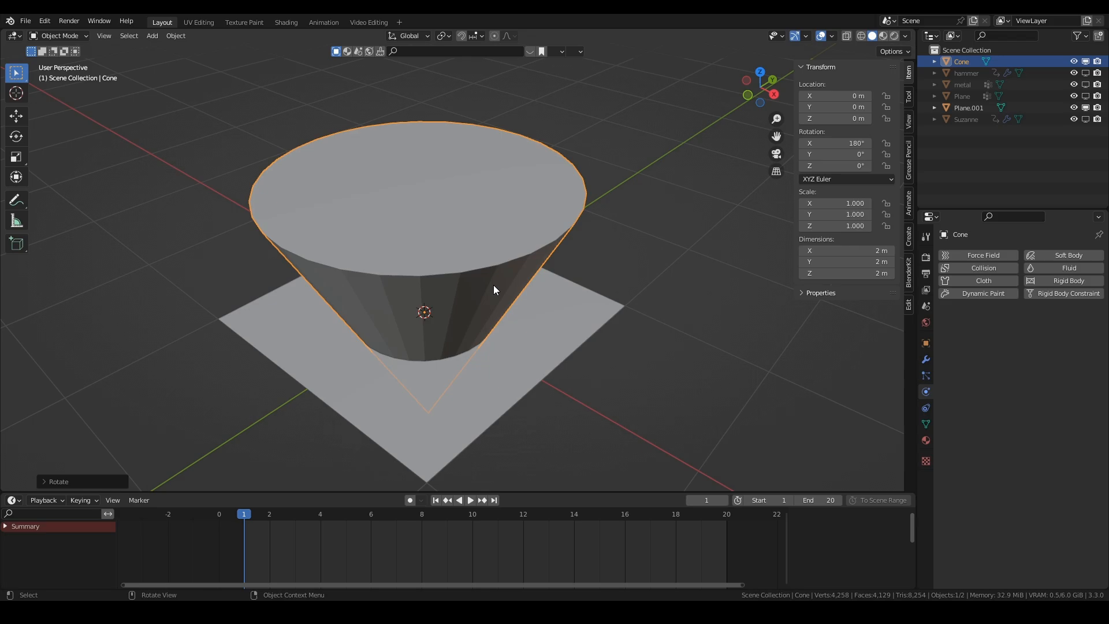
key("s")
left_click(504, 321)
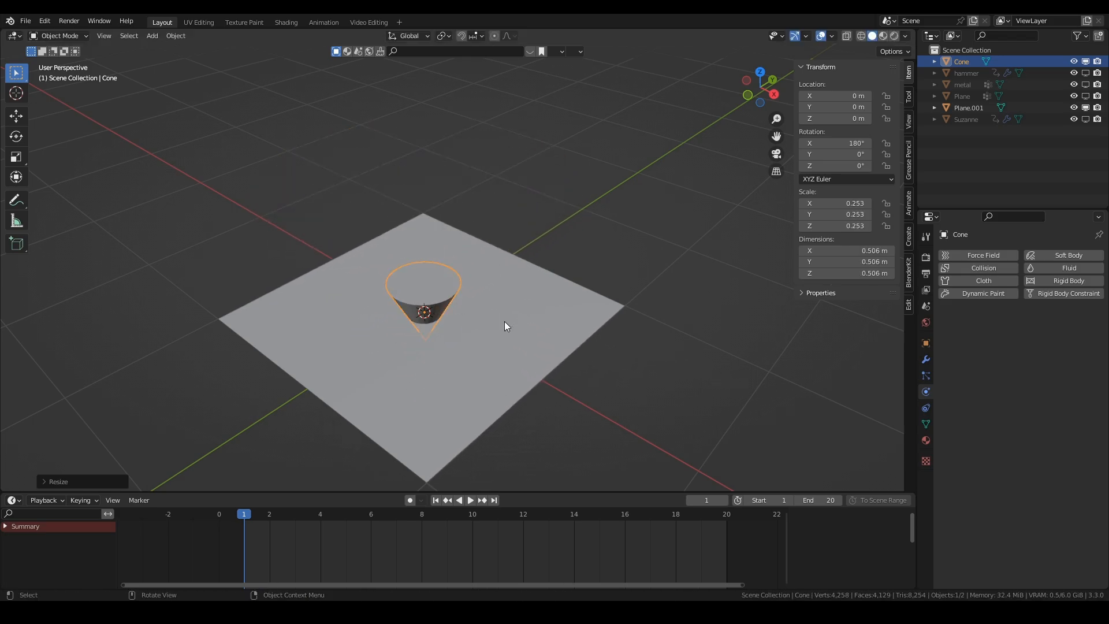
Step: Raise the cone above the plane to about Z 0.78 m and keyframe its location, rotation and scale at frame 1
key("g")
key("z")
left_click(491, 224)
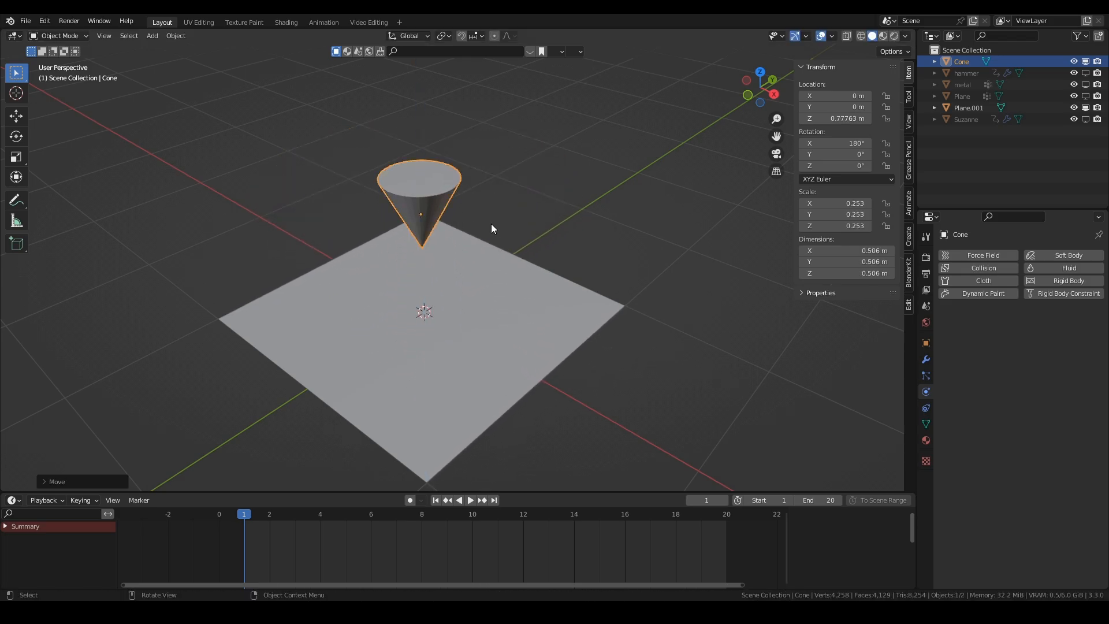
key("i")
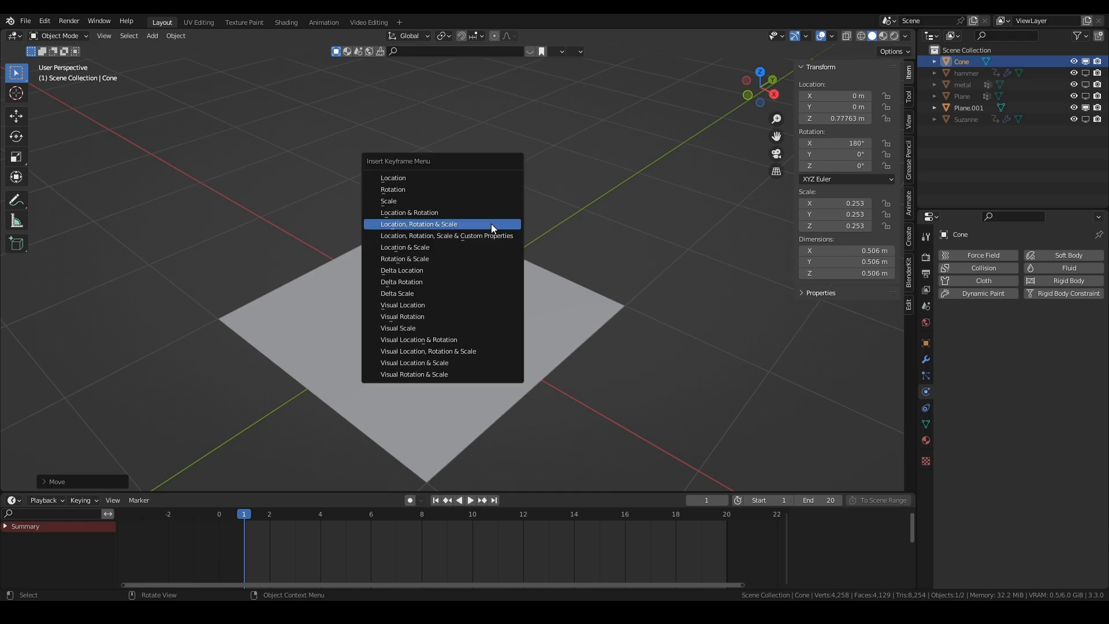
left_click(491, 228)
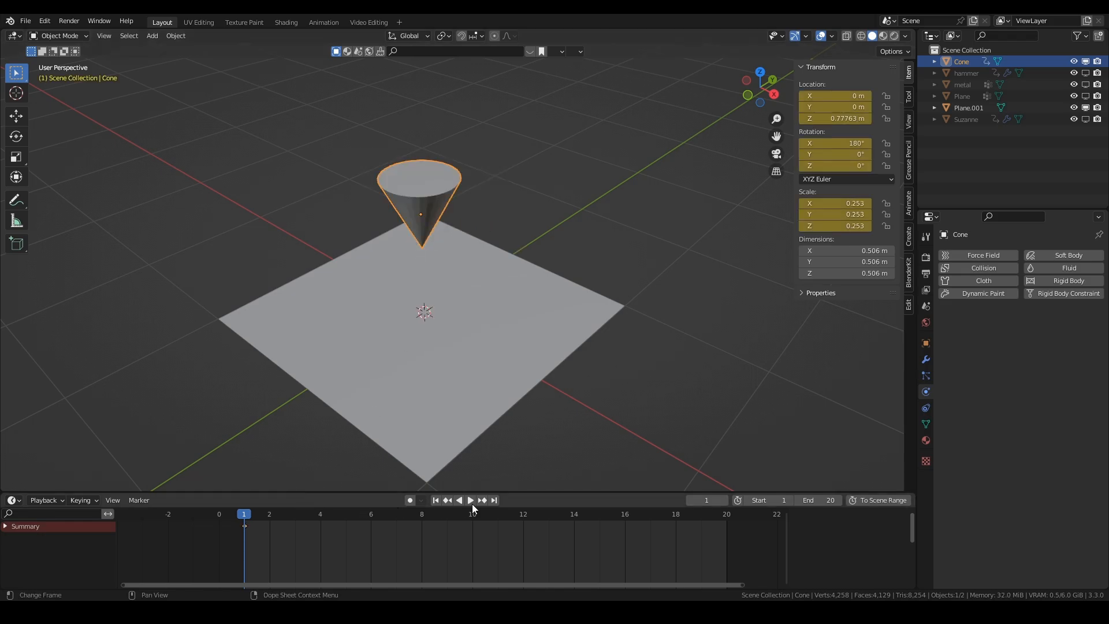
Step: At frame 20, lower the cone through the plane to about Z -0.81 m, keyframe its transforms, and return to frame 1
left_click(494, 500)
key("g")
key("z")
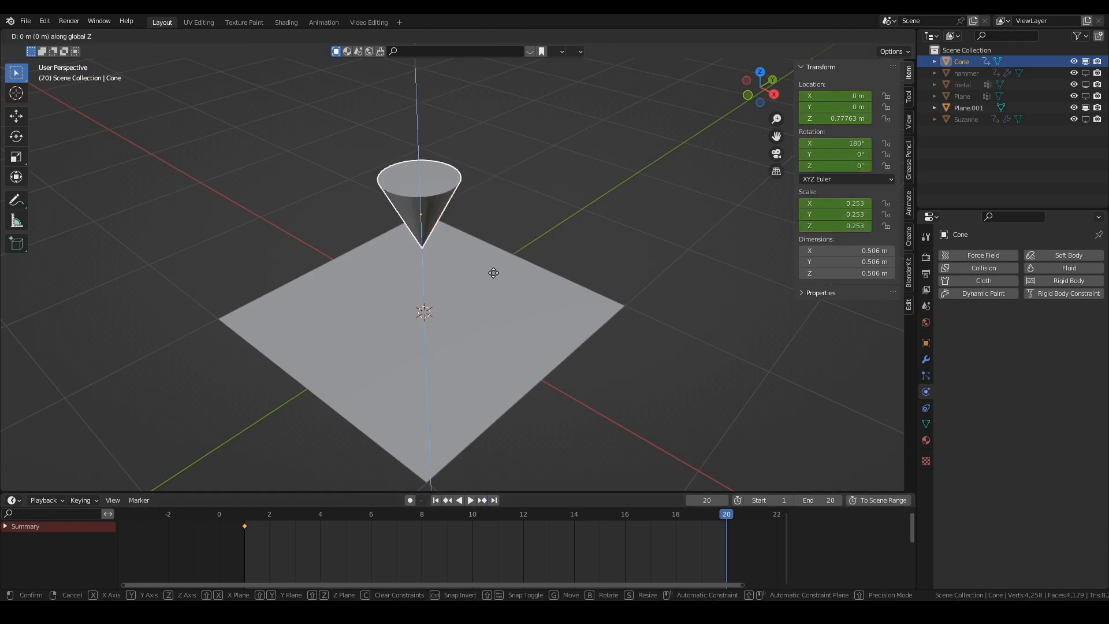
left_click(465, 431)
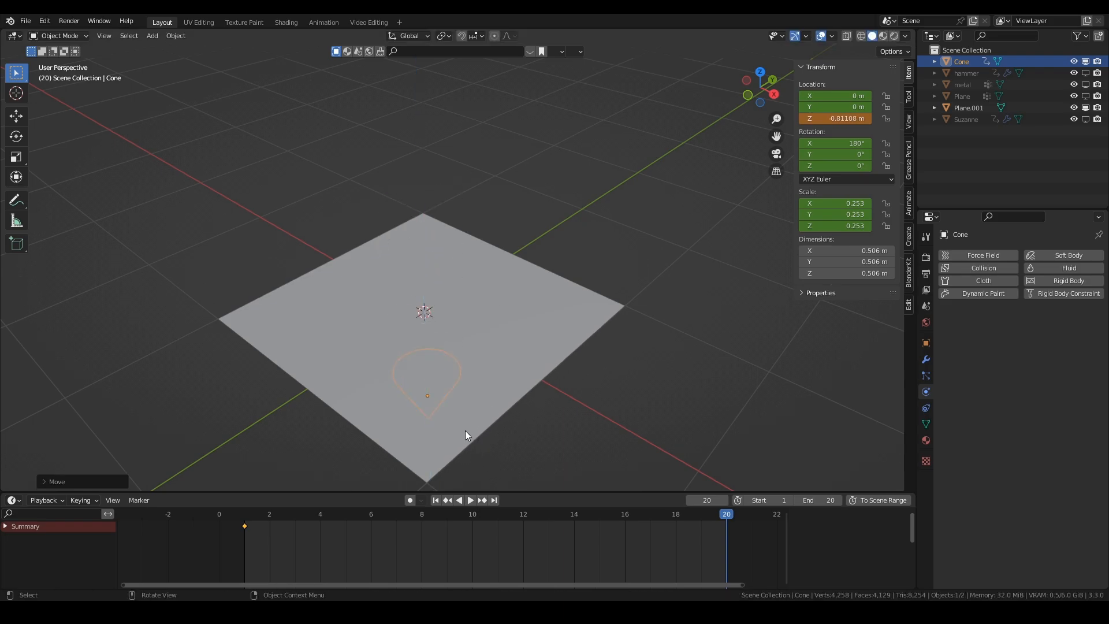
key("i")
left_click(470, 351)
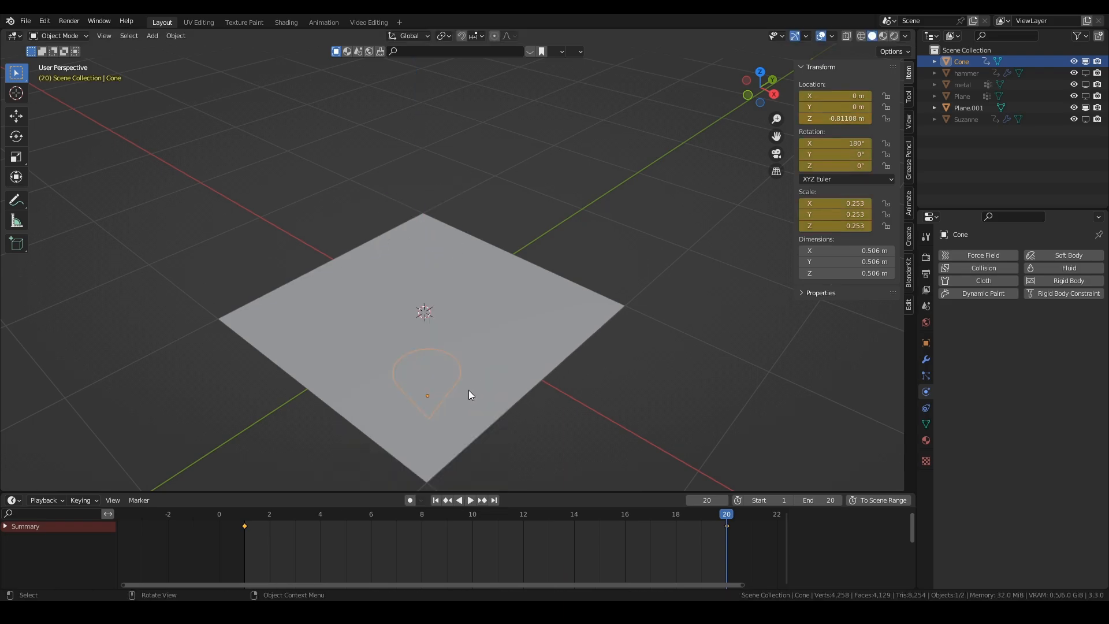
left_click(436, 501)
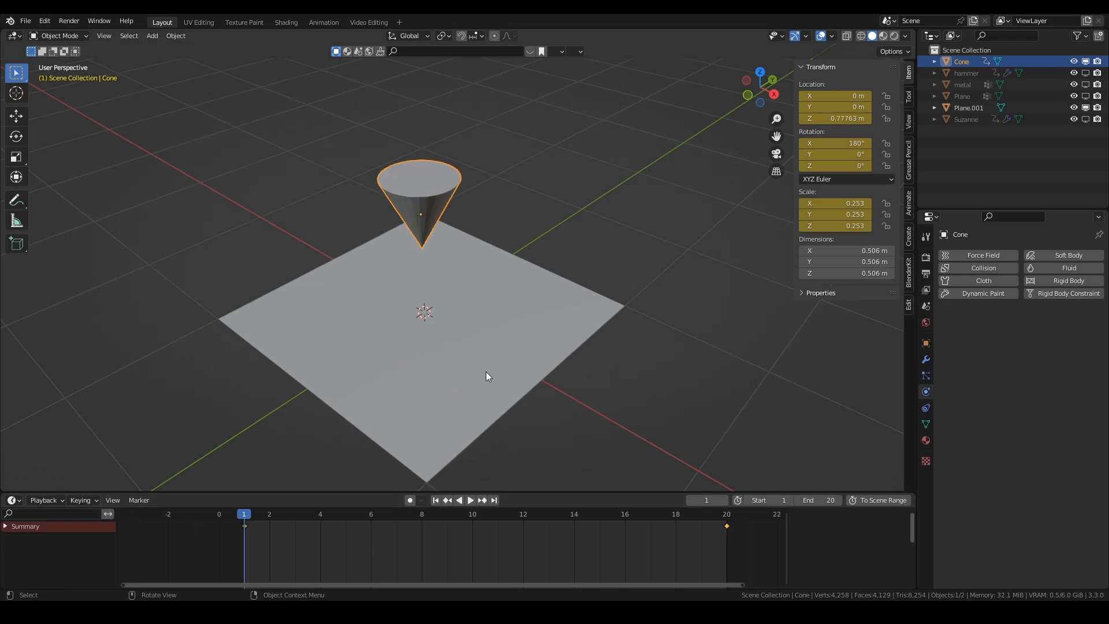
Step: Enable Cloth physics on the subdivided plane and Collision physics on the cone
left_click(487, 372)
left_click(983, 281)
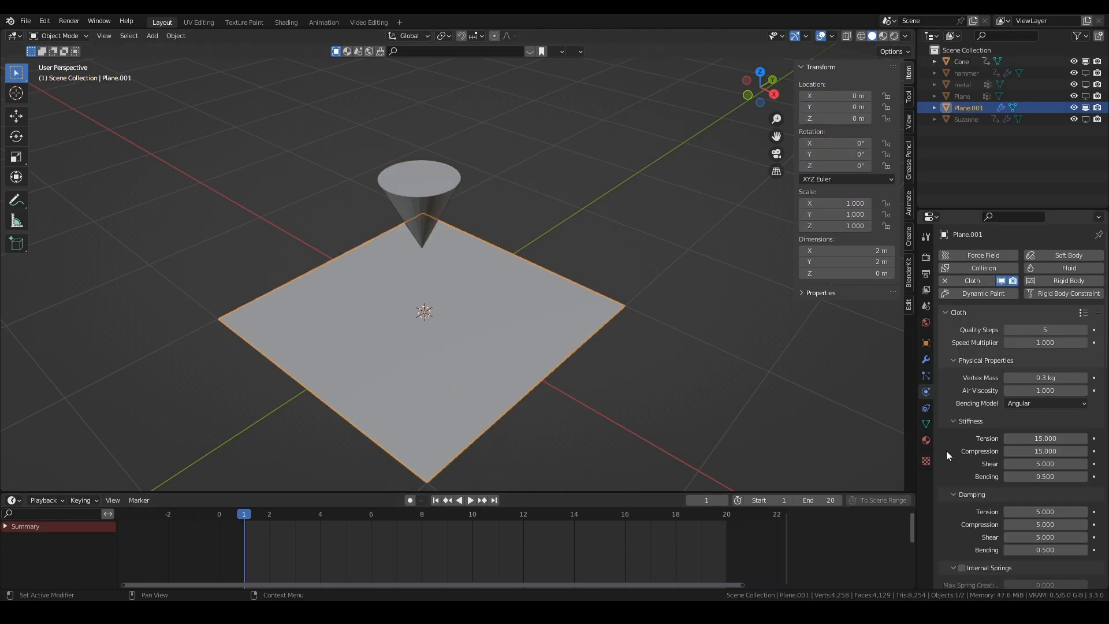
scroll(969, 484, "down", 2)
scroll(969, 484, "down", 18)
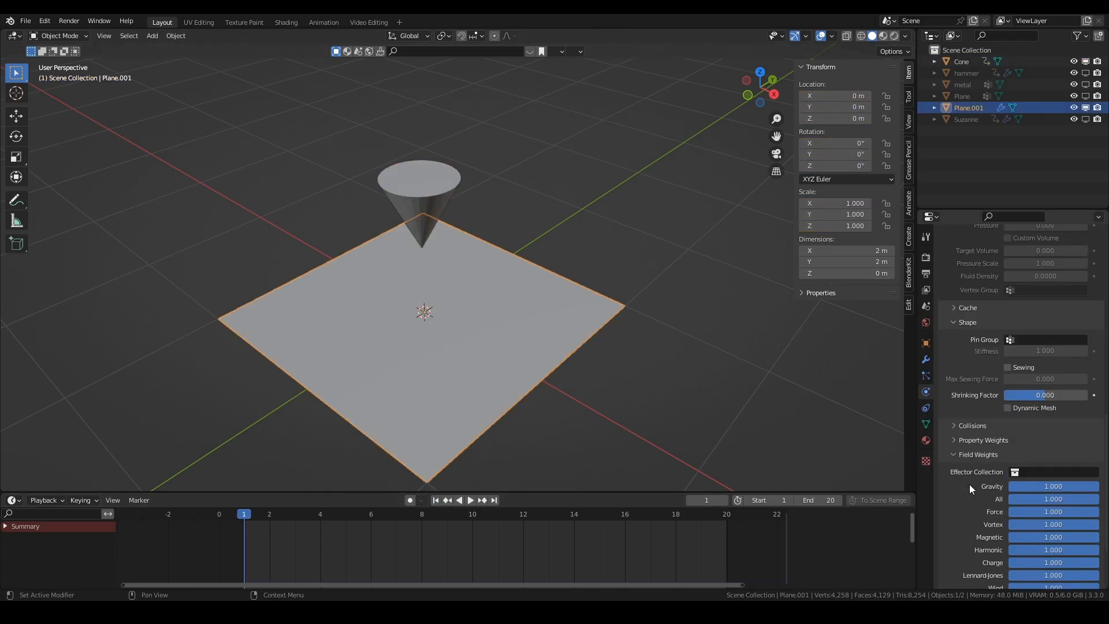
left_click(437, 198)
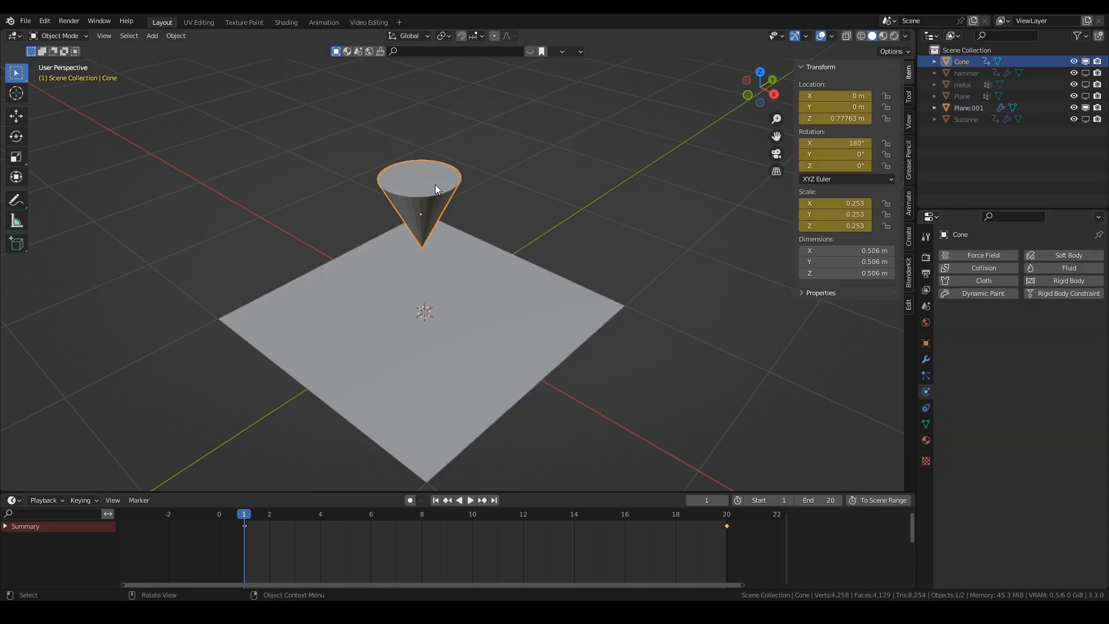
left_click(978, 268)
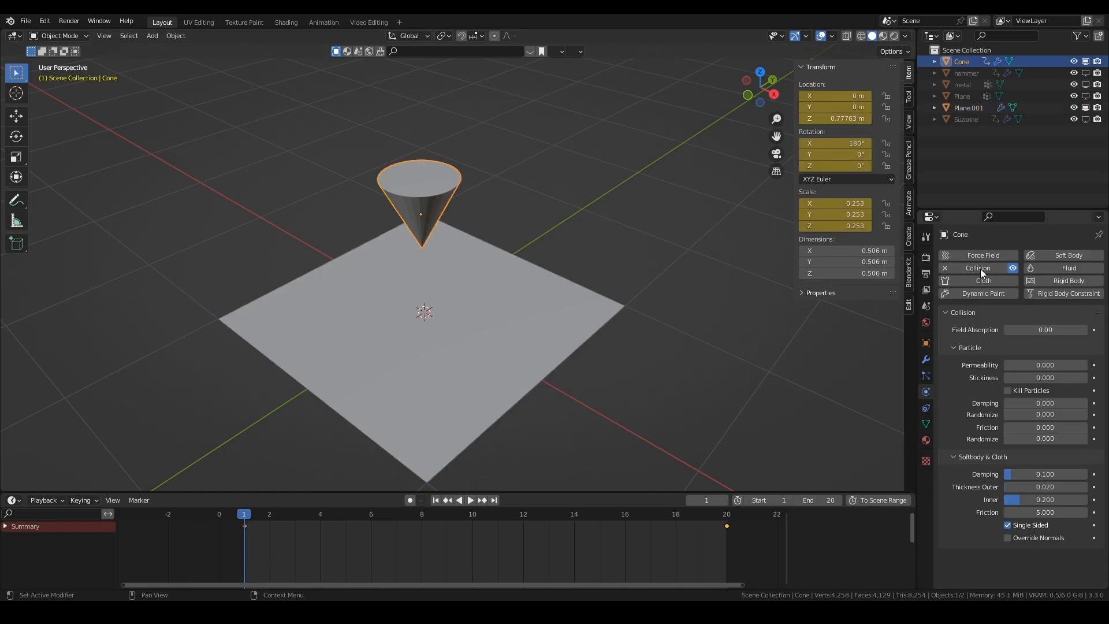
Step: Open the subdivided plane's mesh in Edit Mode and deselect all its vertices
left_click(503, 331)
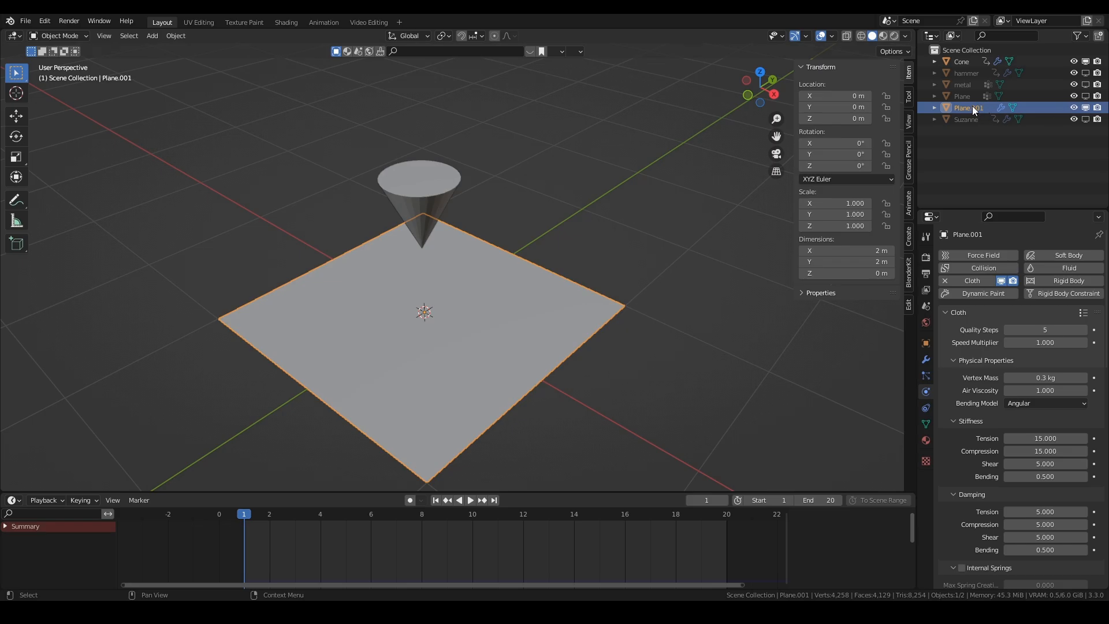
left_click(1085, 61)
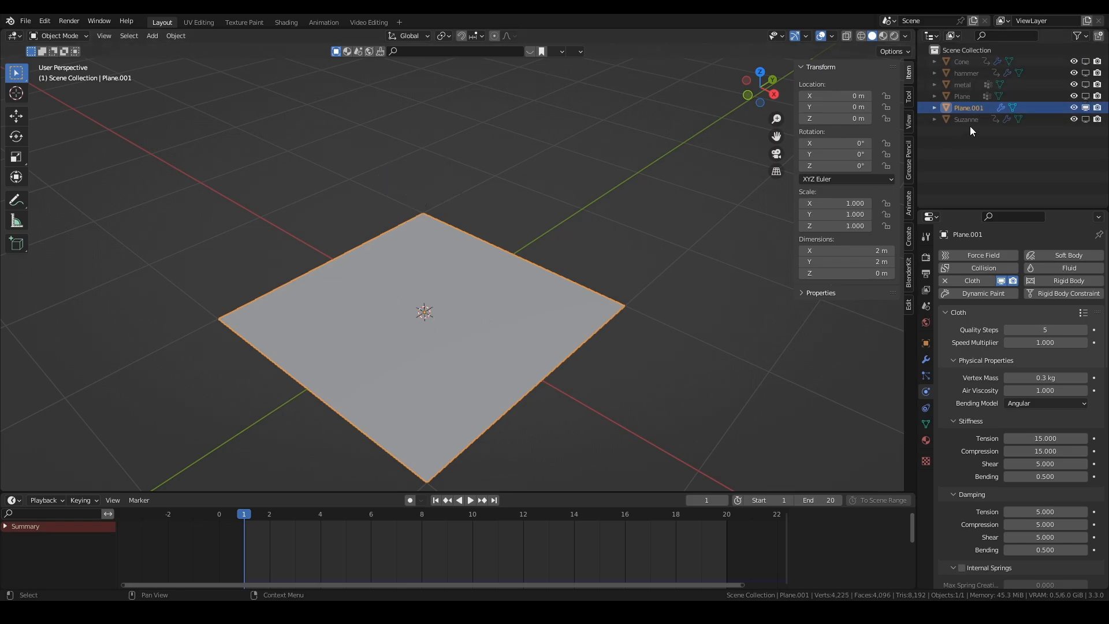
left_click(1085, 61)
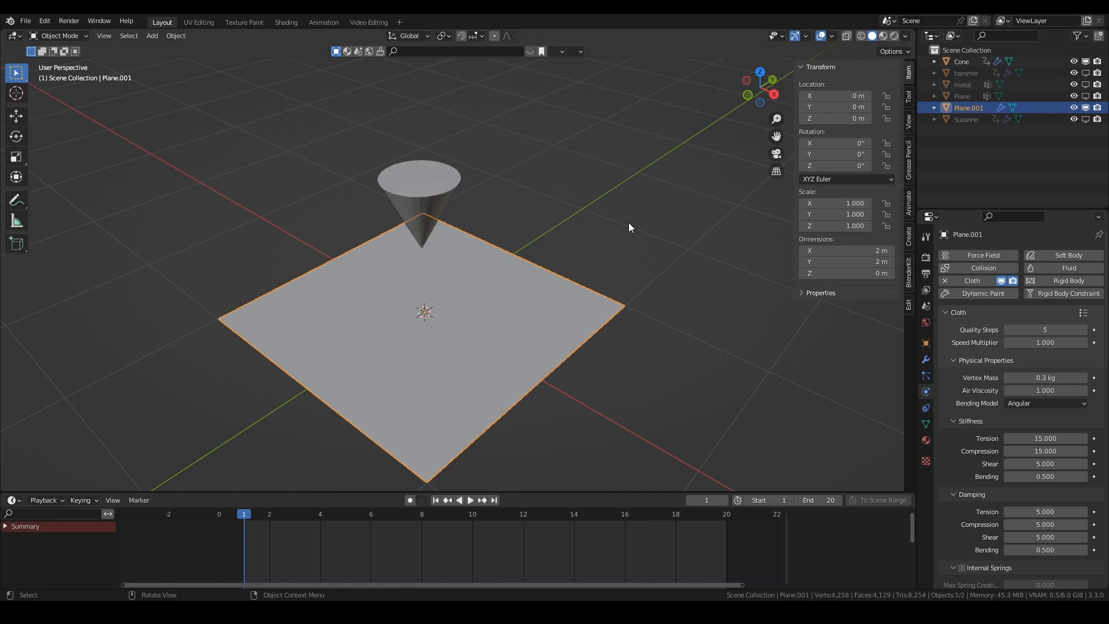
key("KP_7")
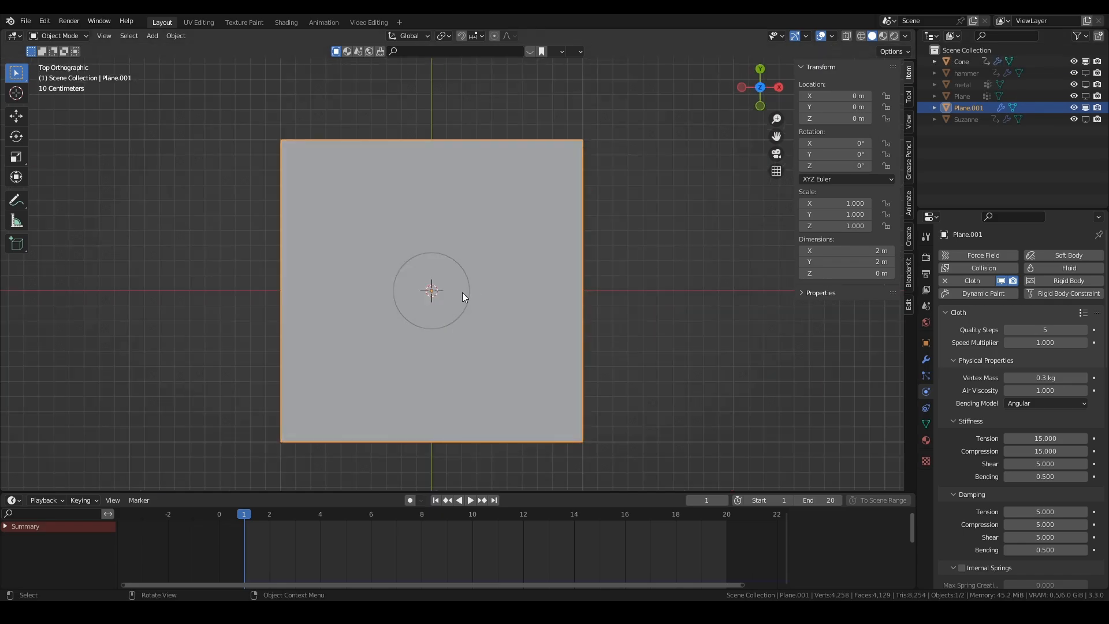
scroll(462, 300, "up", 1)
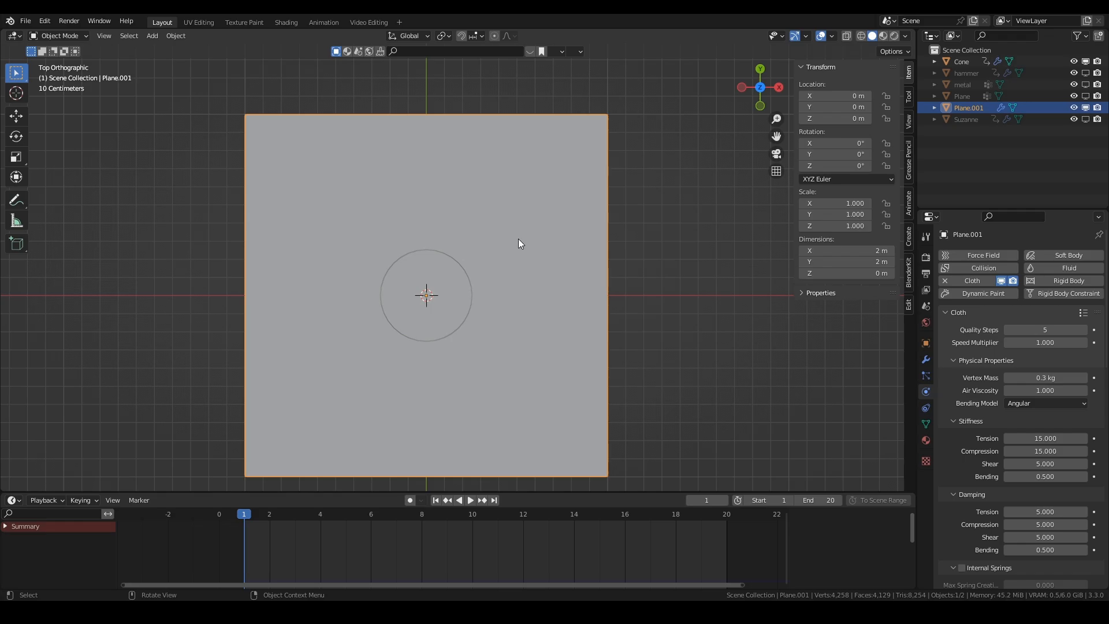
key("Tab")
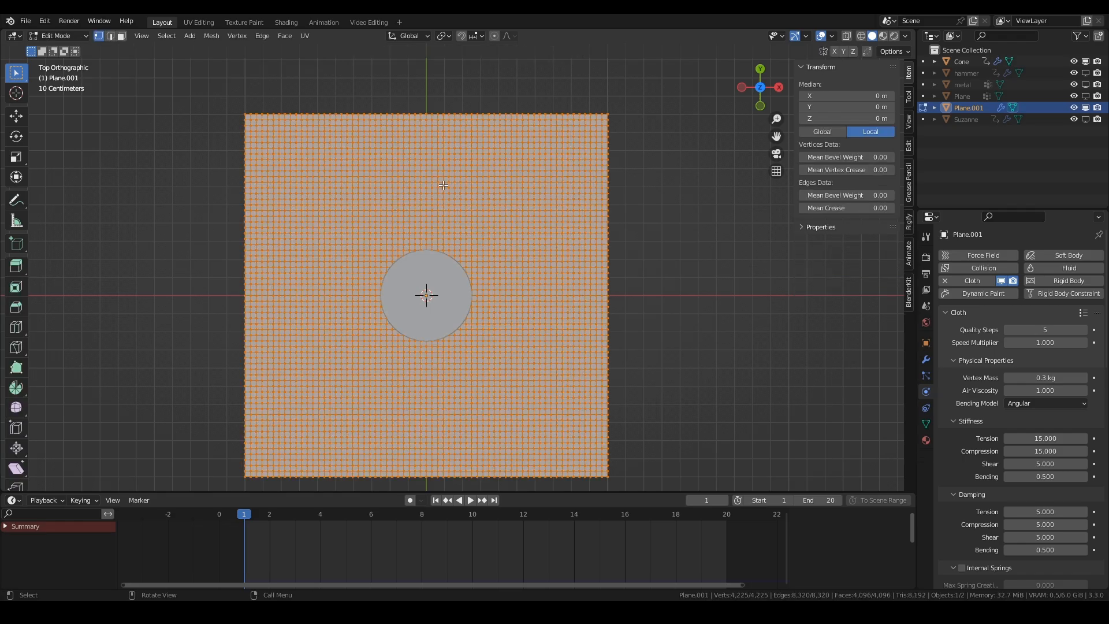
key("alt+a")
scroll(350, 301, "up", 2)
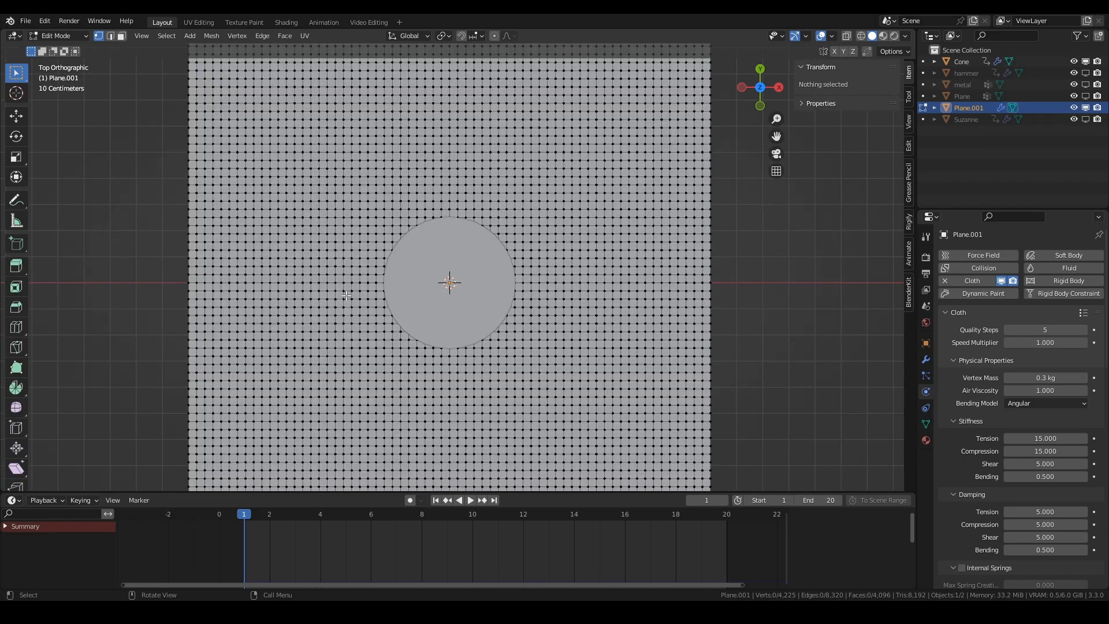
Step: Knife-cut two crossing diagonal lines through the plane's centre, each extending slightly beyond the cone's outline
key("k")
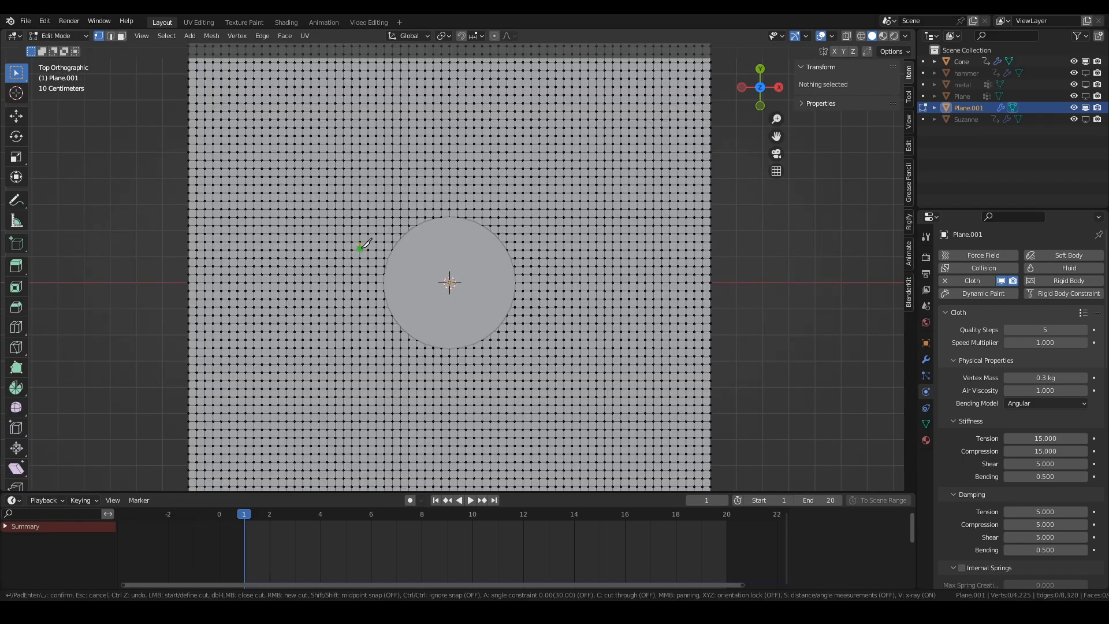
left_click(387, 223)
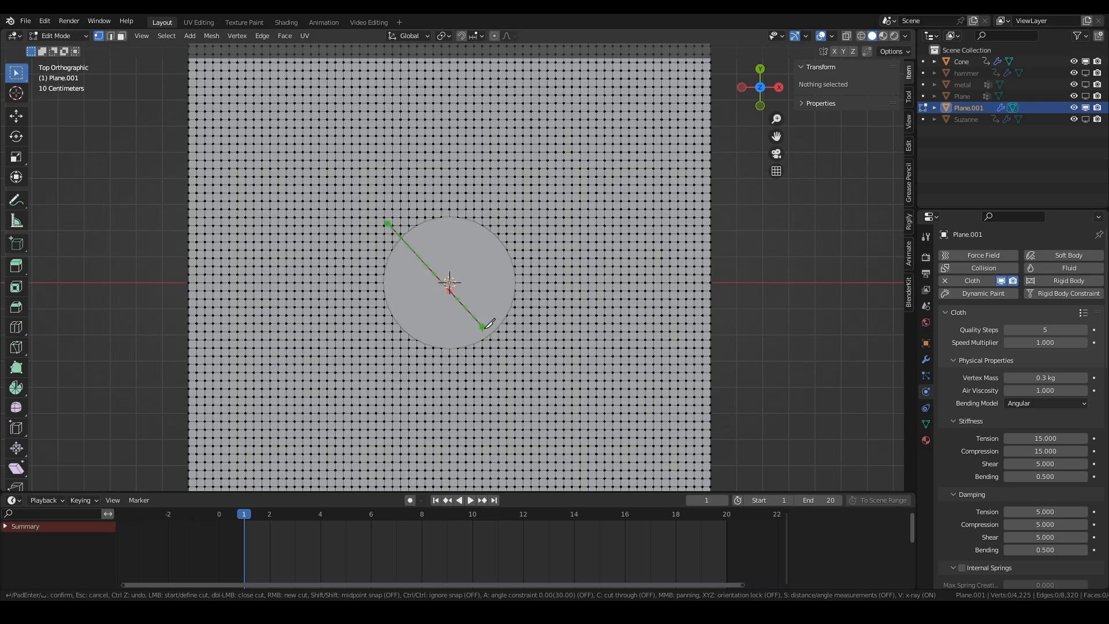
left_click(503, 360)
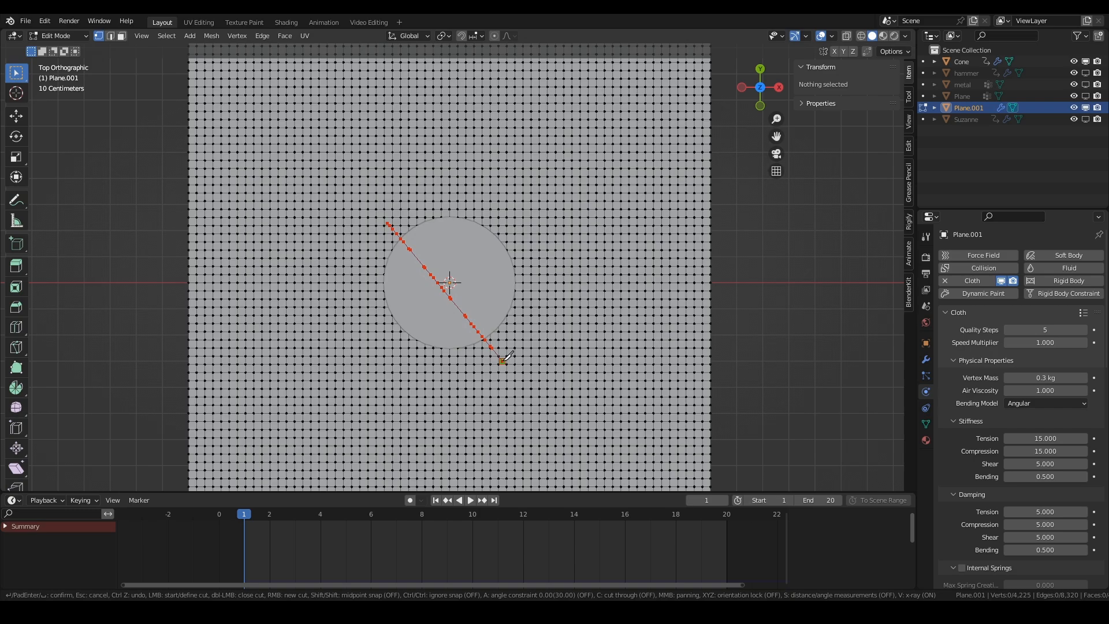
key("Return")
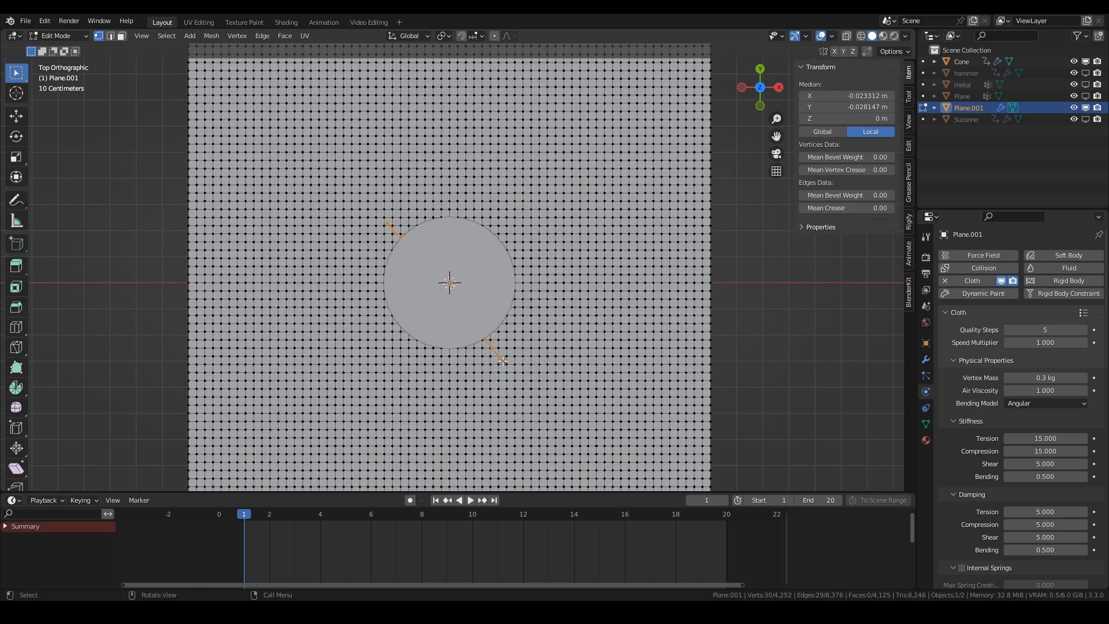
left_click(507, 210)
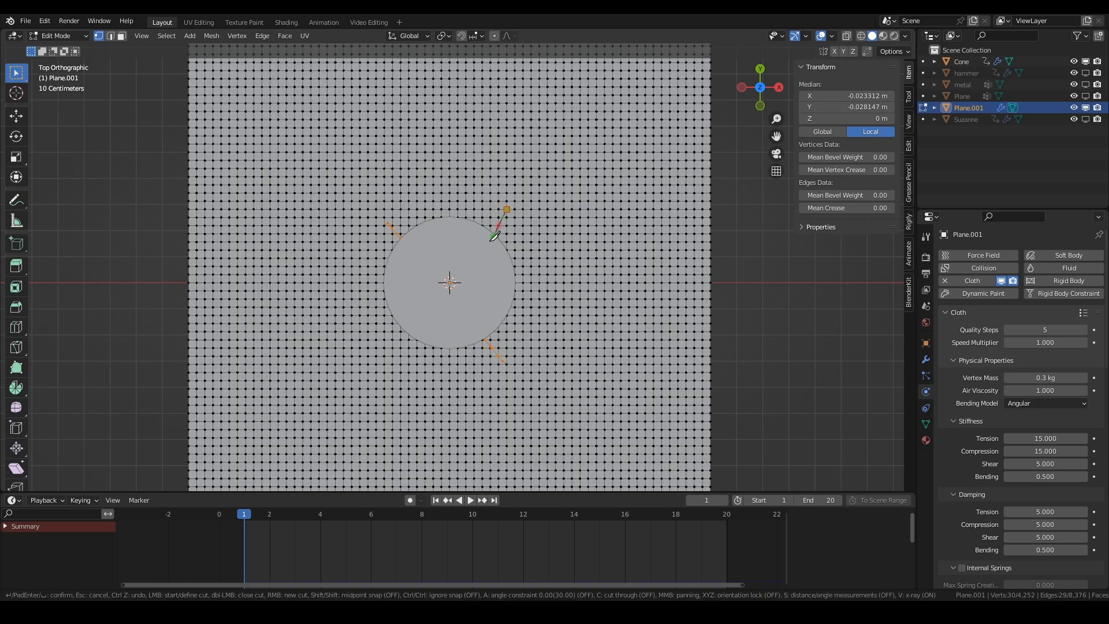
left_click(378, 346)
key("Return")
Step: Knife-cut a third, steeper line through the plane's centre, extending slightly beyond the cone's outline at both ends
middle_click_drag(481, 325, 467, 290)
key("KP_7")
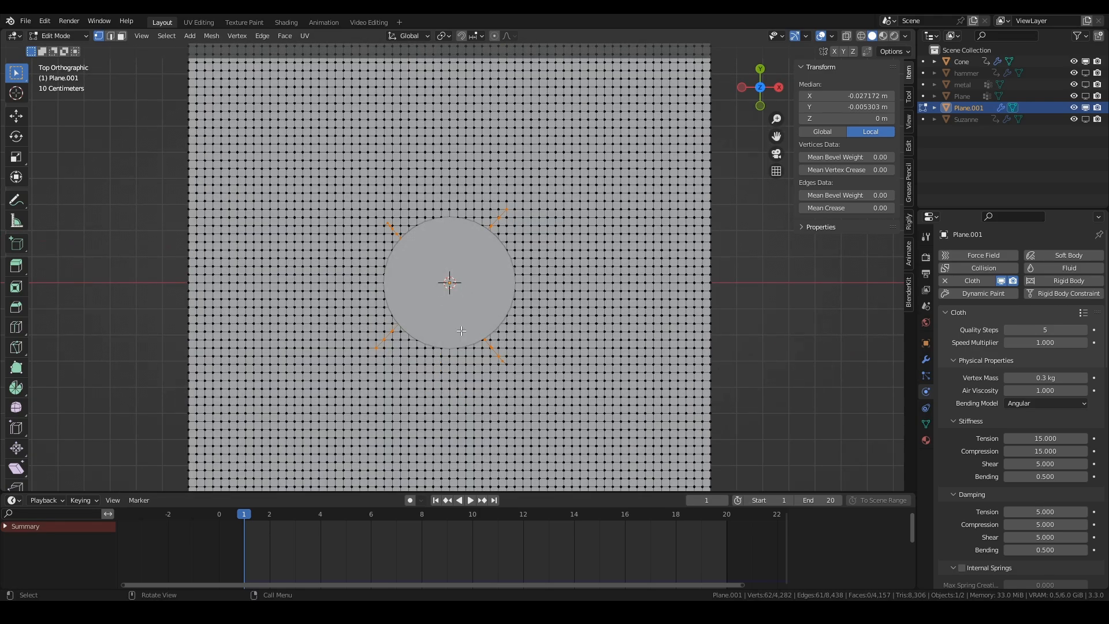
key("k")
left_click(429, 364)
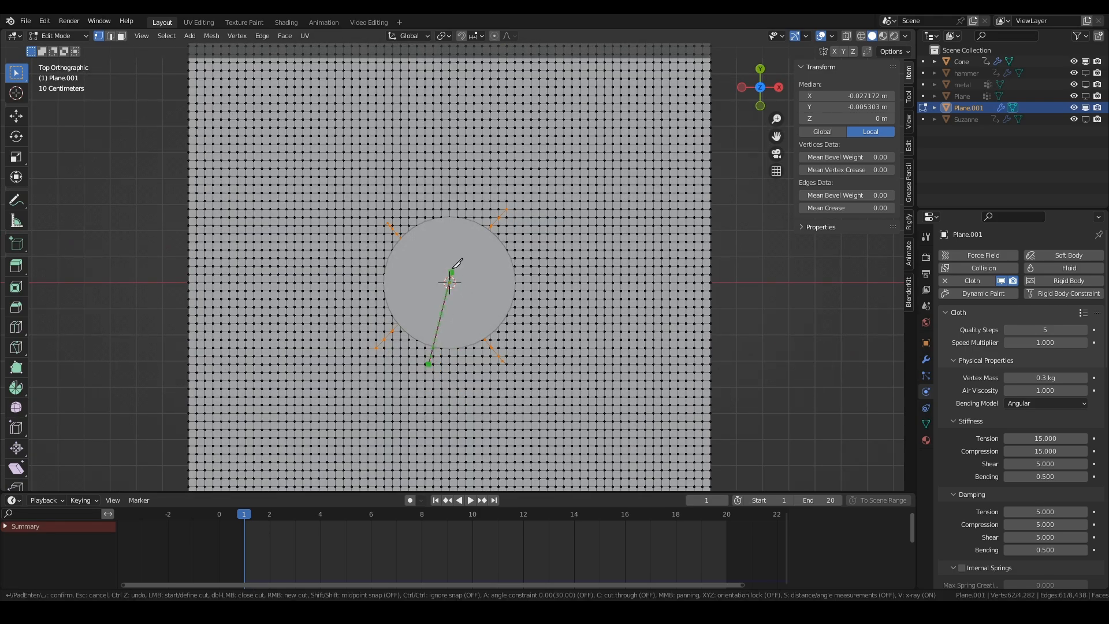
left_click(469, 207)
key("Return")
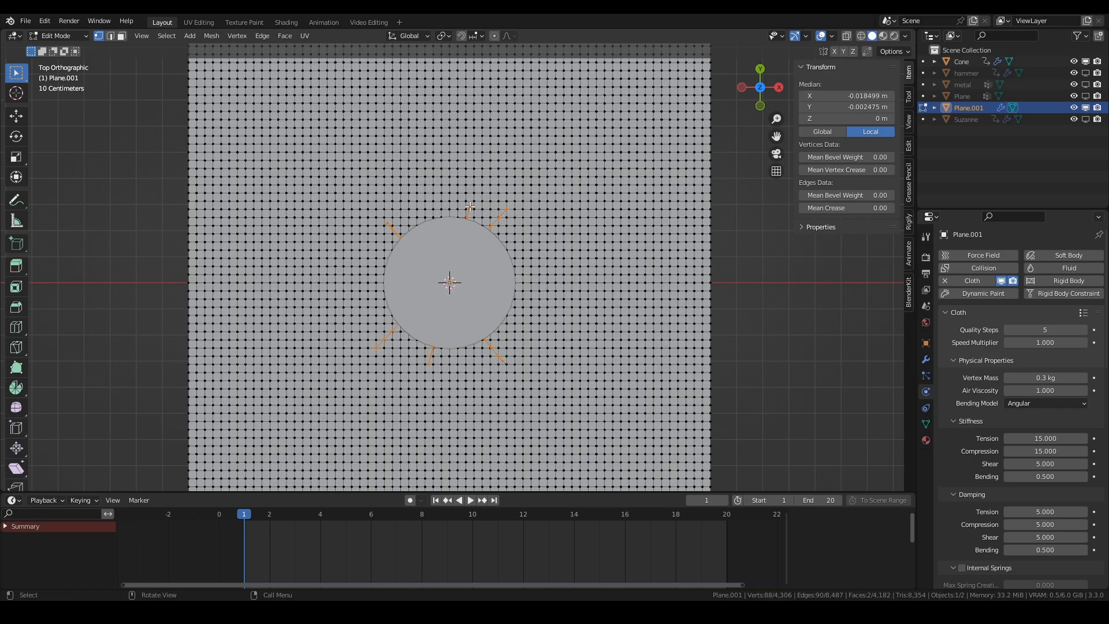
Step: Switch to edge selection, deselect the small faces where the cuts cross, and rip the cut edges in place
middle_click_drag(465, 252, 483, 231)
key("v")
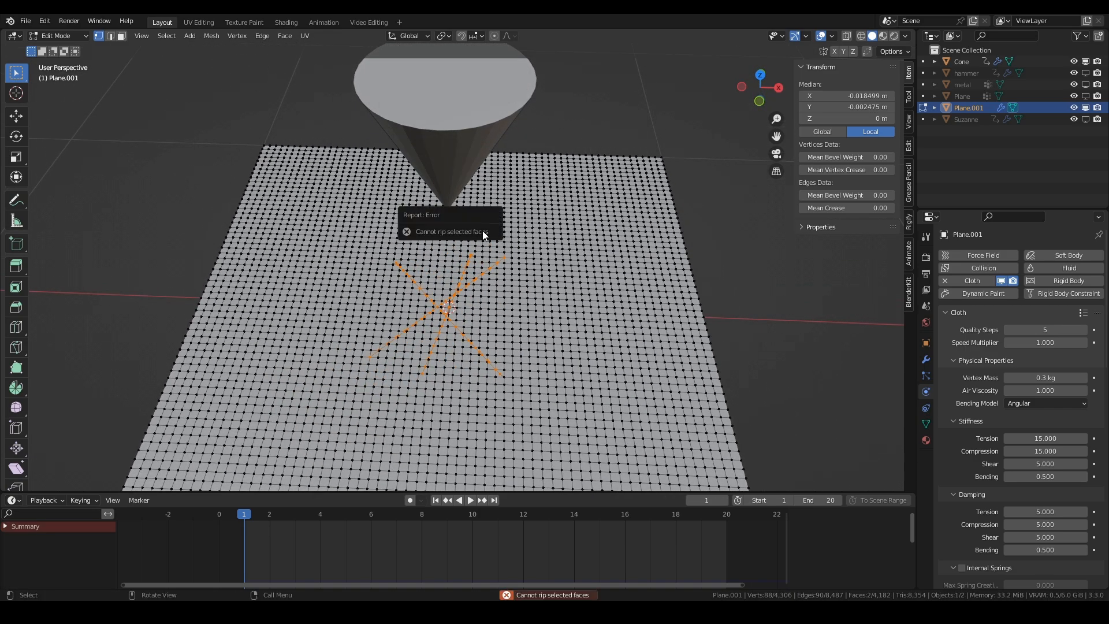
key("2")
scroll(462, 329, "up", 5)
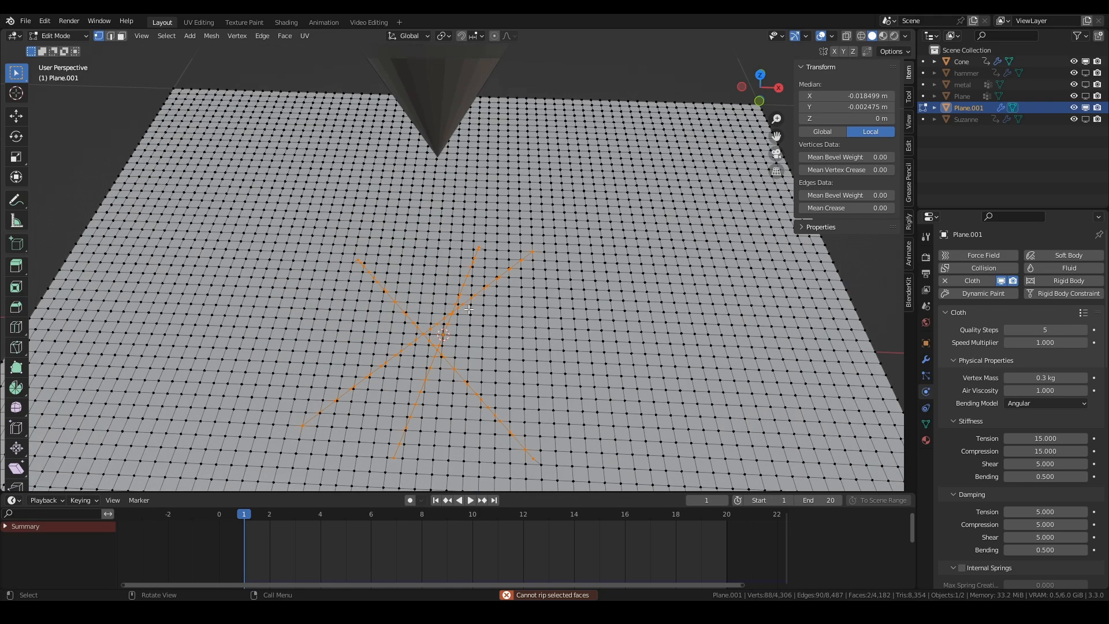
scroll(452, 368, "up", 4)
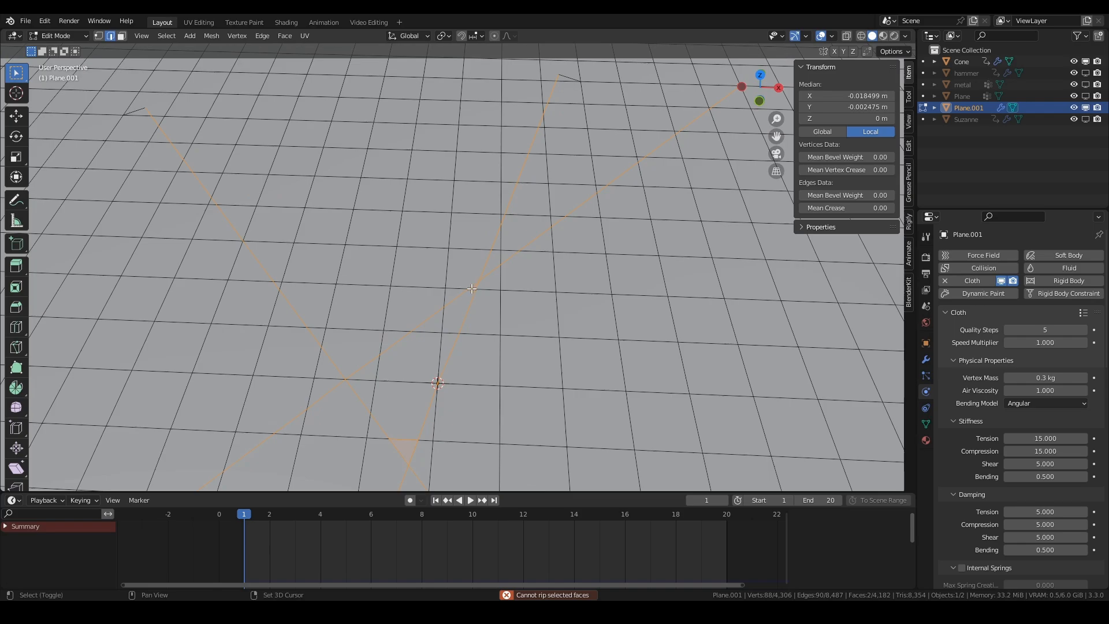
middle_click_drag(457, 395, 490, 303, "shift")
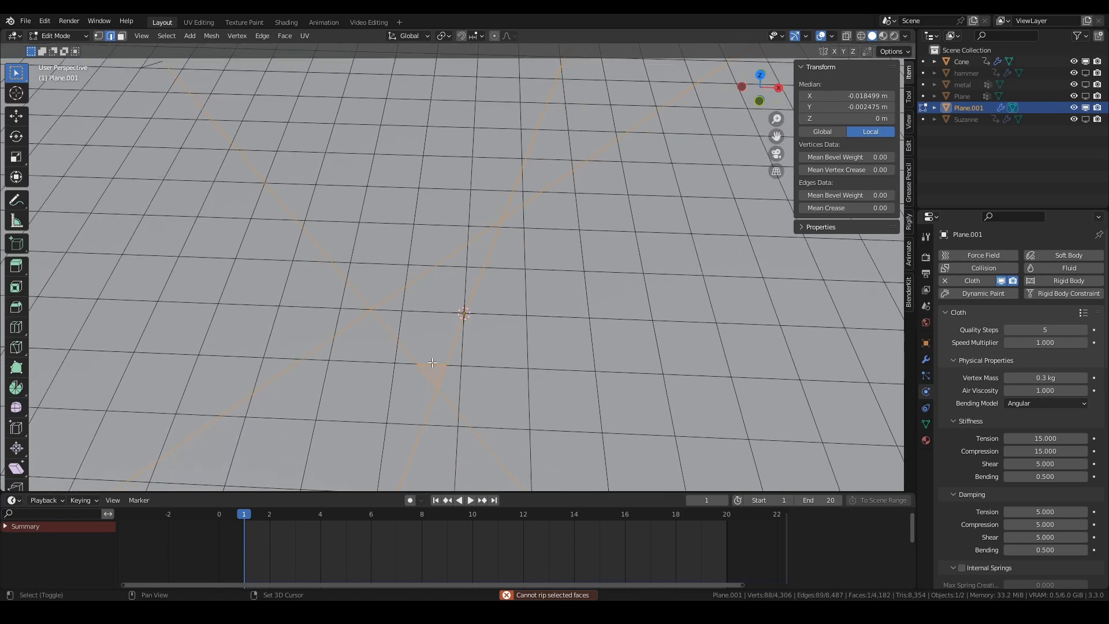
scroll(434, 359, "down", 4)
middle_click_drag(447, 349, 470, 245, "shift")
scroll(460, 266, "down", 1)
key("v")
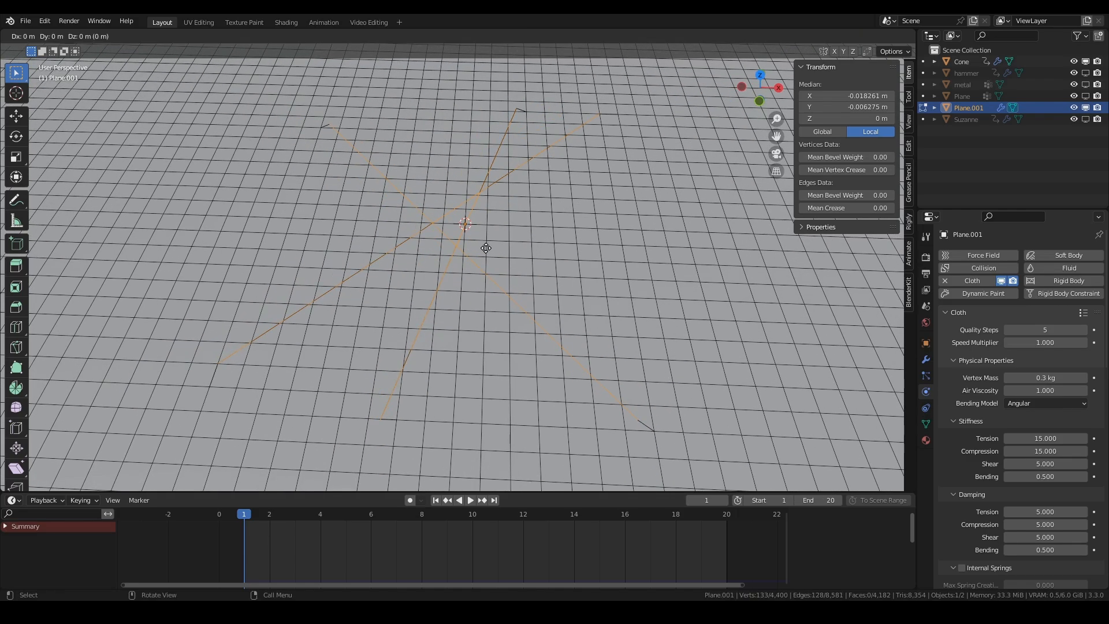
left_click(488, 247)
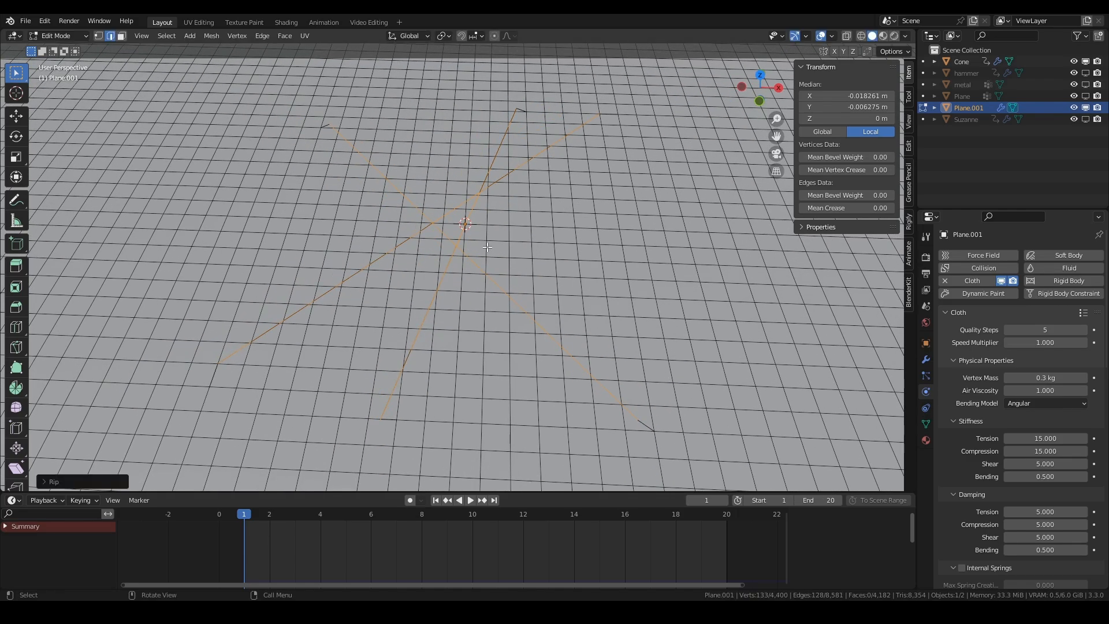
Step: Return to Object Mode and play the cloth simulation up to frame 12
left_click(72, 35)
left_click(69, 48)
middle_click_drag(435, 228, 424, 334)
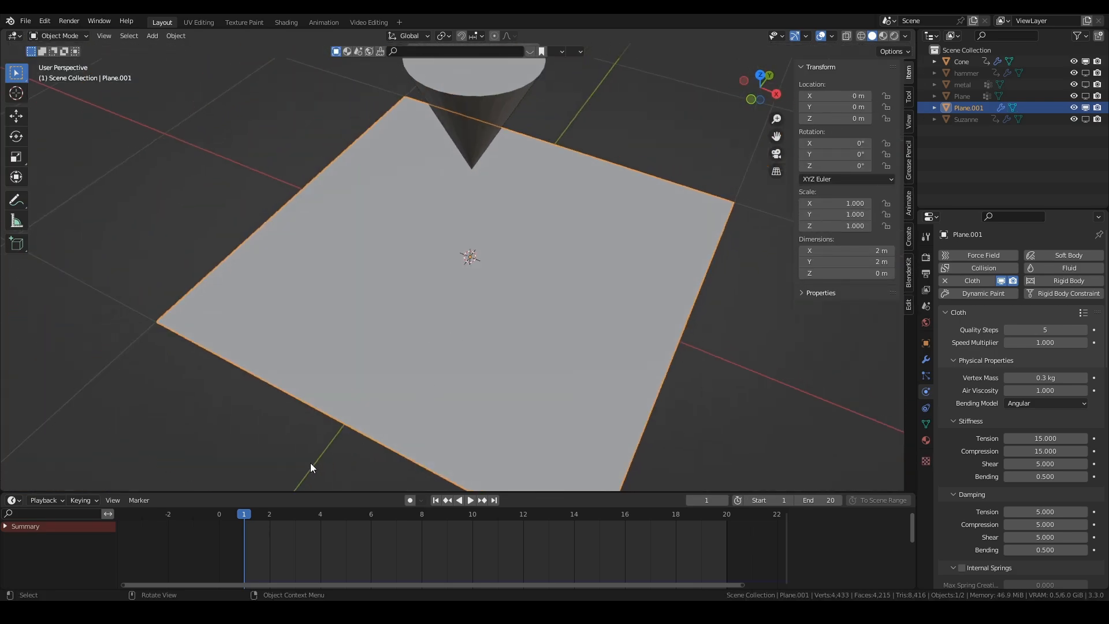
key("space")
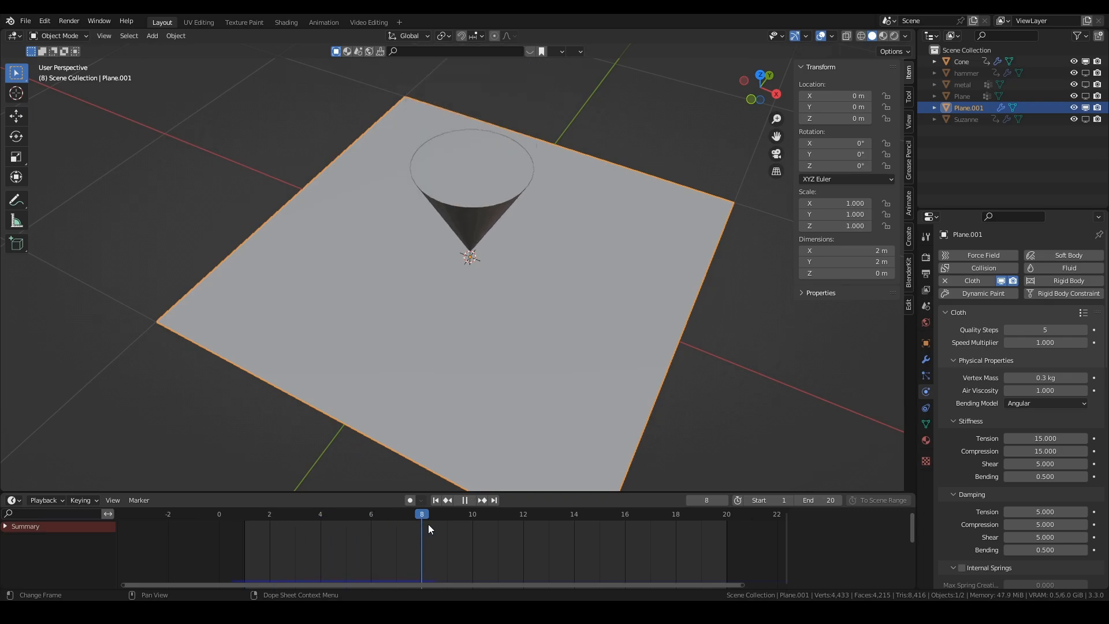
key("space")
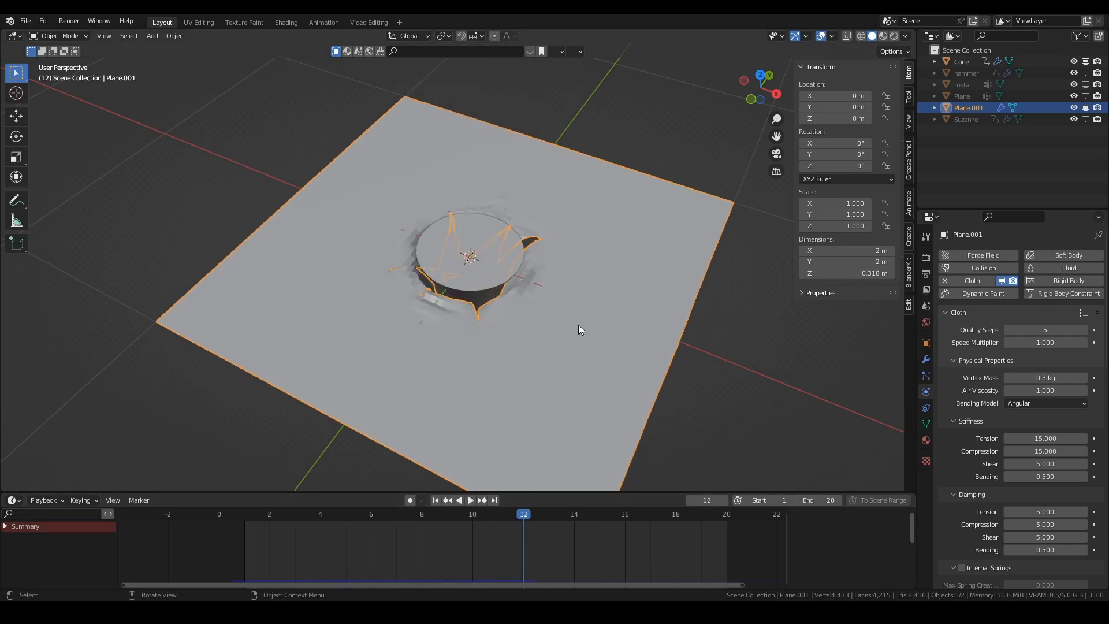
Step: Apply smooth shading to the torn plane
middle_click_drag(580, 329, 513, 225)
right_click(638, 203)
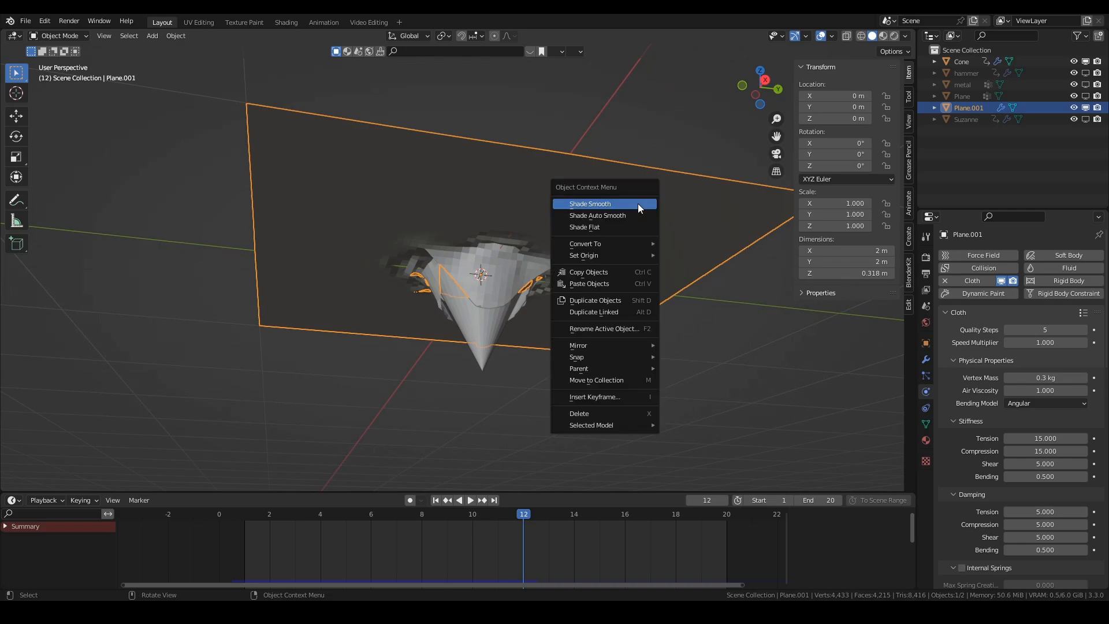
left_click(636, 203)
middle_click_drag(636, 203, 630, 227)
Step: Play the simulation to frame 14, inspect the tear around the cone from several sides, and continue to frame 15
key("space")
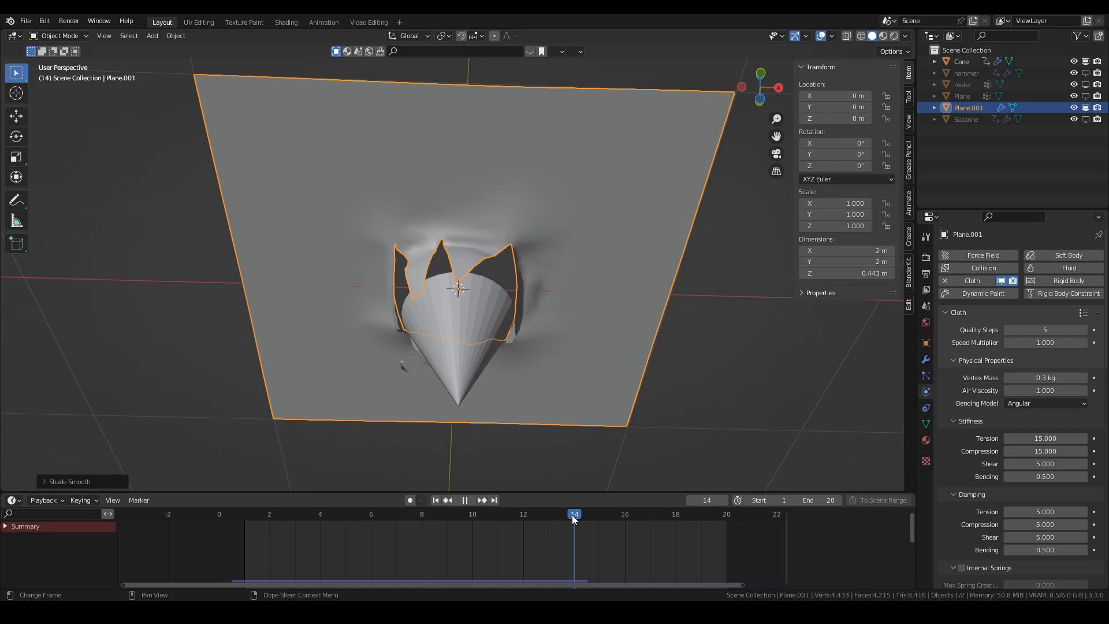
key("space")
middle_click_drag(554, 451, 533, 314)
scroll(424, 307, "up", 3)
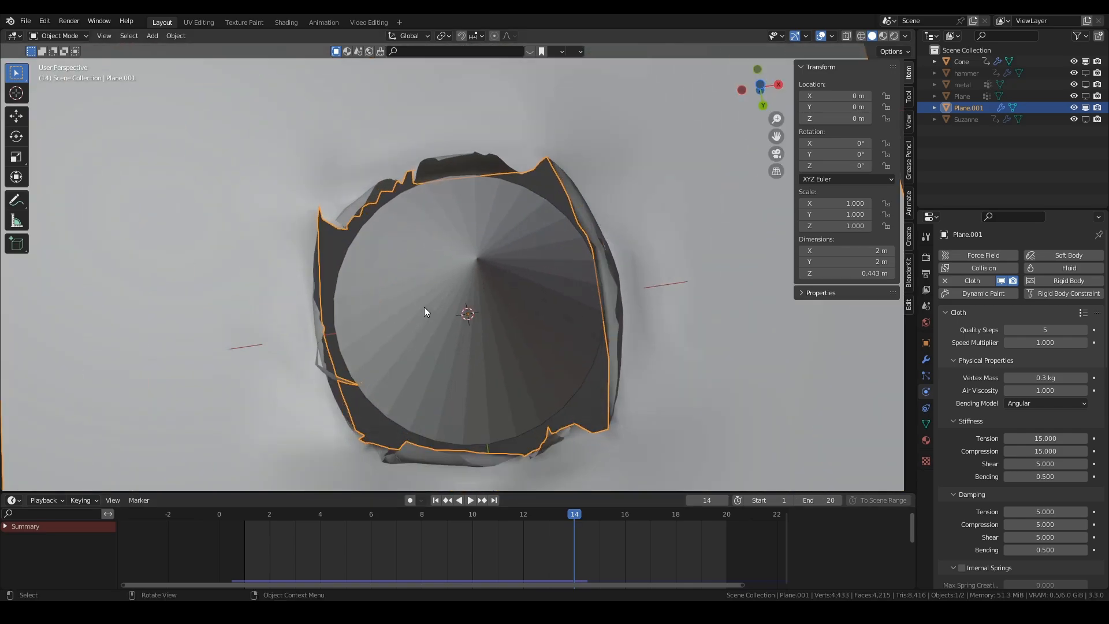
middle_click_drag(327, 376, 387, 283)
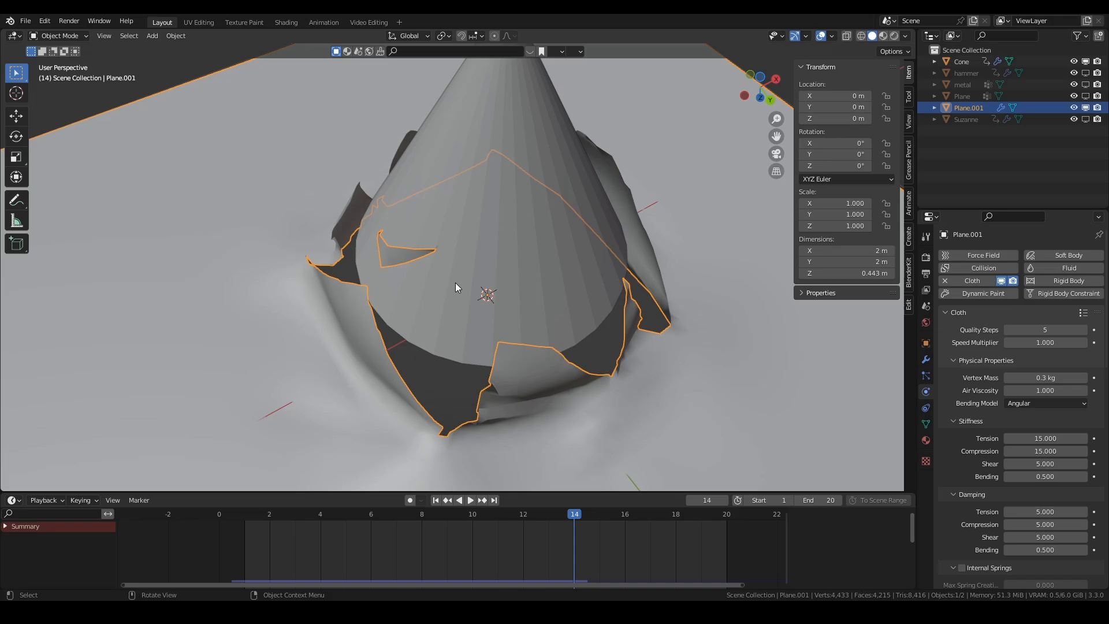
scroll(455, 282, "down", 4)
middle_click_drag(494, 284, 420, 466)
key("space")
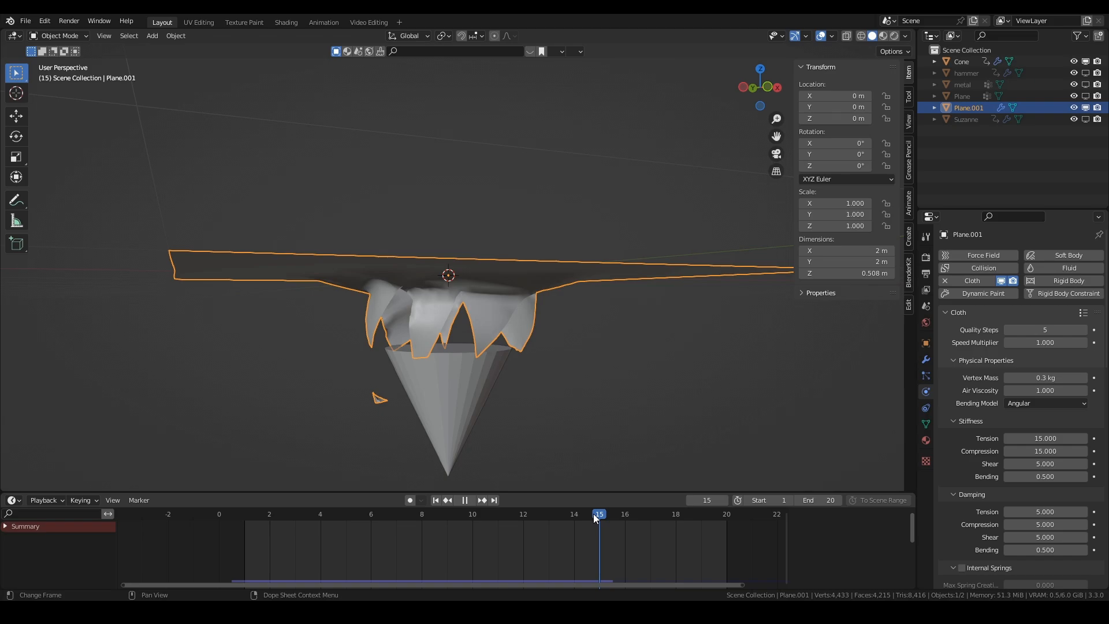
key("space")
Step: Apply the plane's Cloth modifier as a shape key at frame 15
left_click(927, 359)
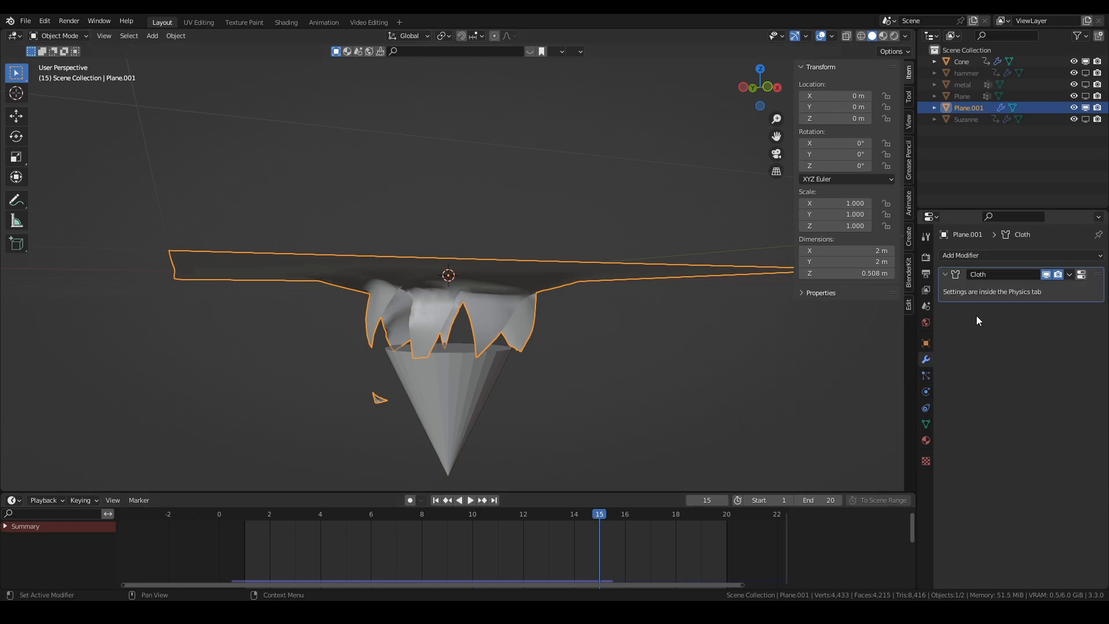
left_click(1070, 275)
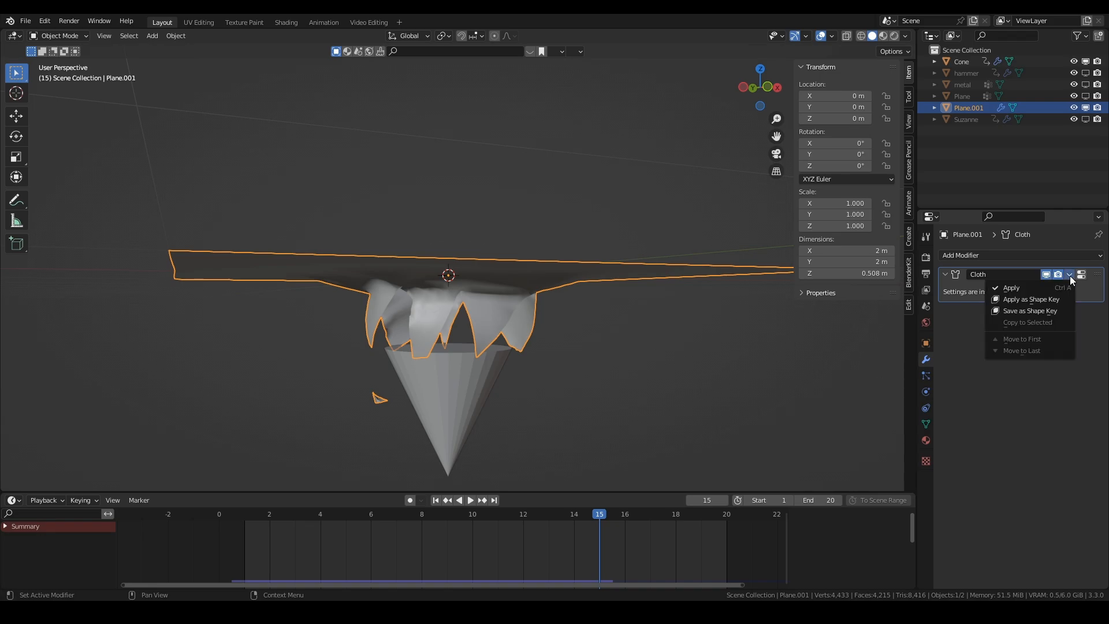
left_click(1049, 299)
Step: Set the Cloth shape key's value to 1.000 and keyframe it at frame 15
left_click(926, 424)
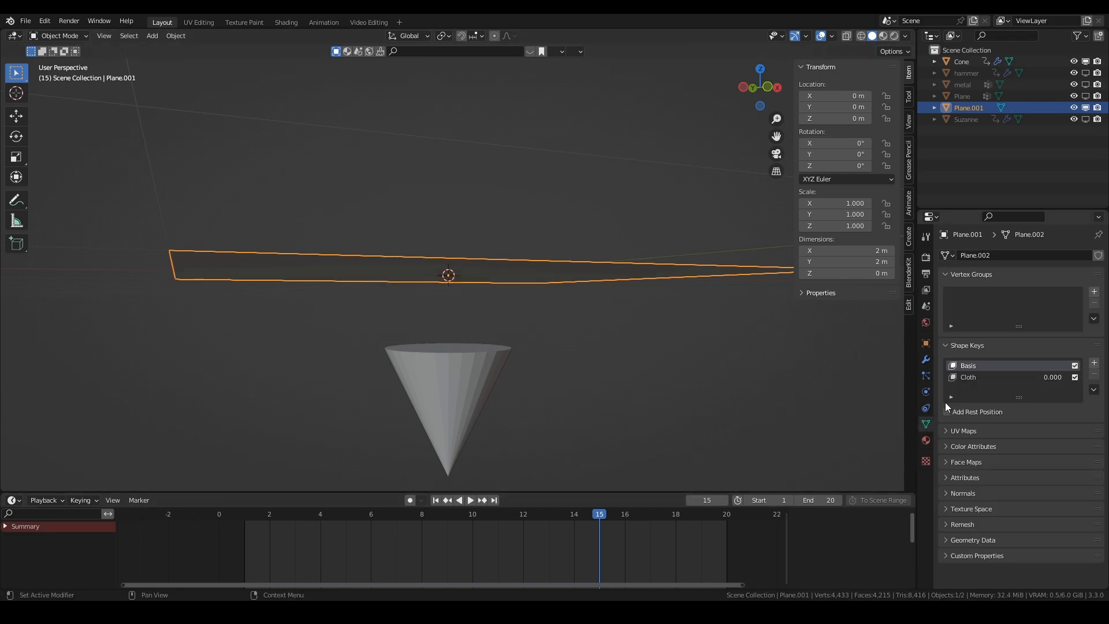
left_click_drag(1040, 379, 1074, 379)
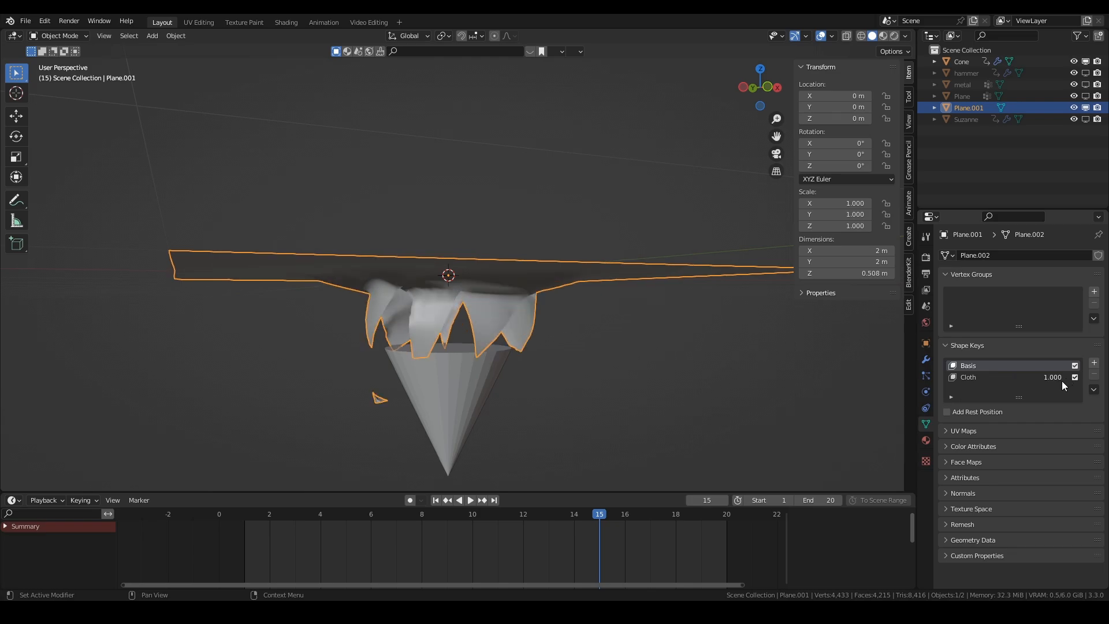
key("i")
Step: Set the Cloth shape key's value to 0.000 and keyframe it at frame 8, just before the cone touches the plane
key("shift+ctrl+space")
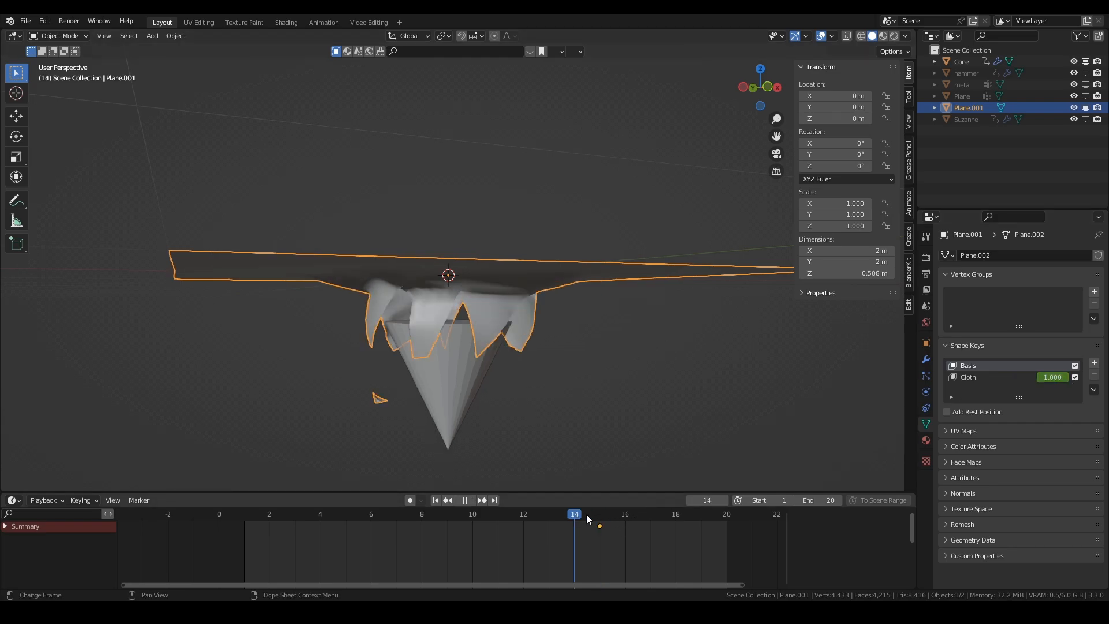
left_click_drag(562, 514, 535, 514)
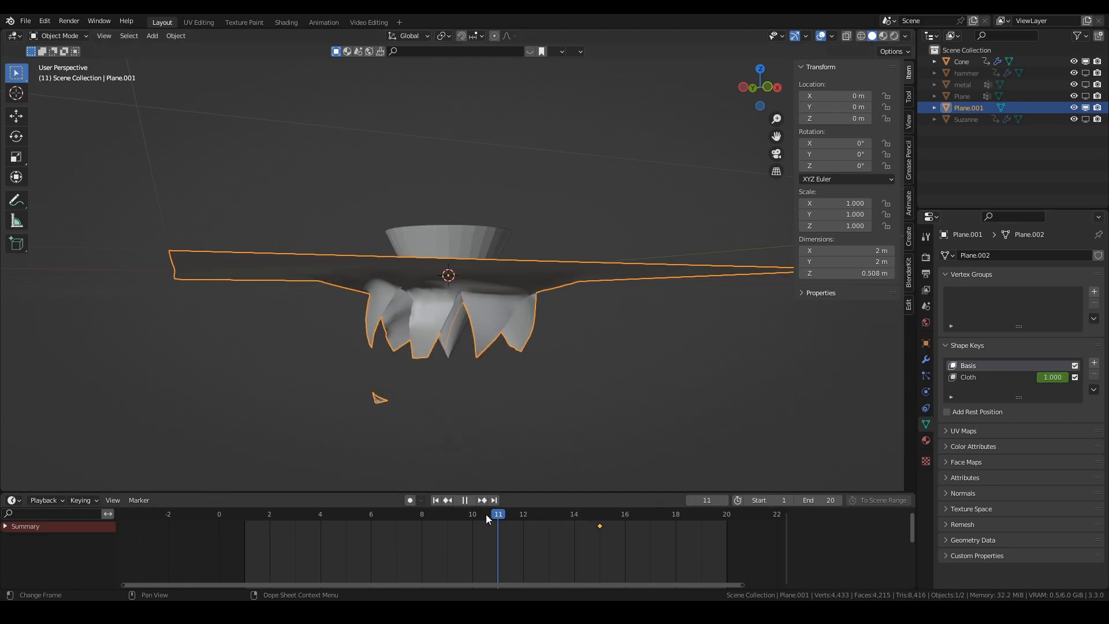
left_click_drag(487, 515, 456, 514)
key("space")
middle_click_drag(462, 404, 494, 345)
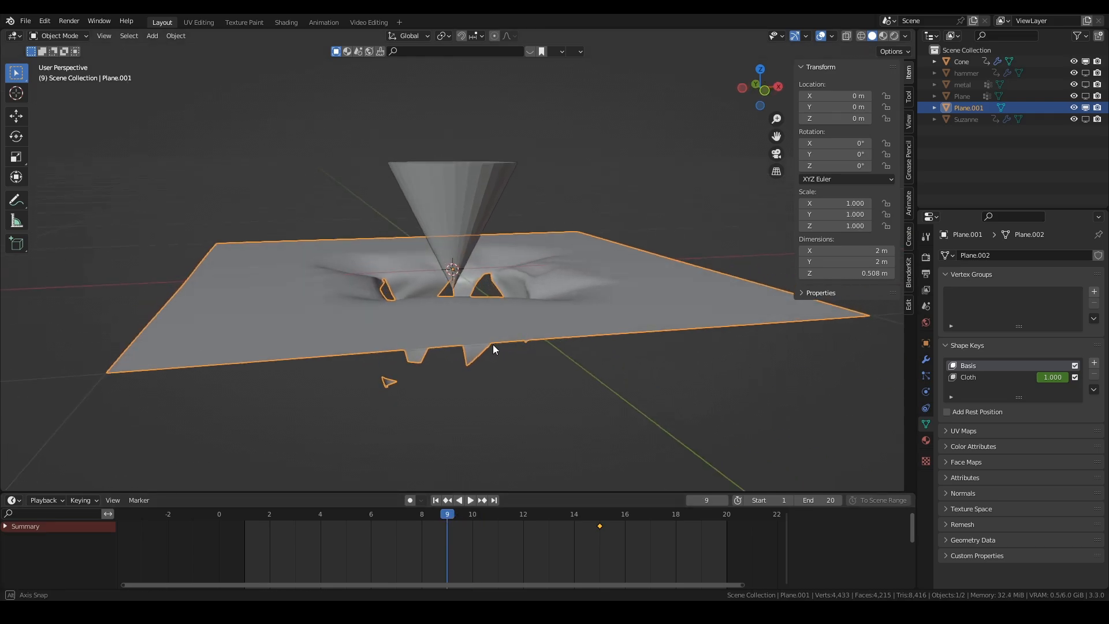
key("KP_3")
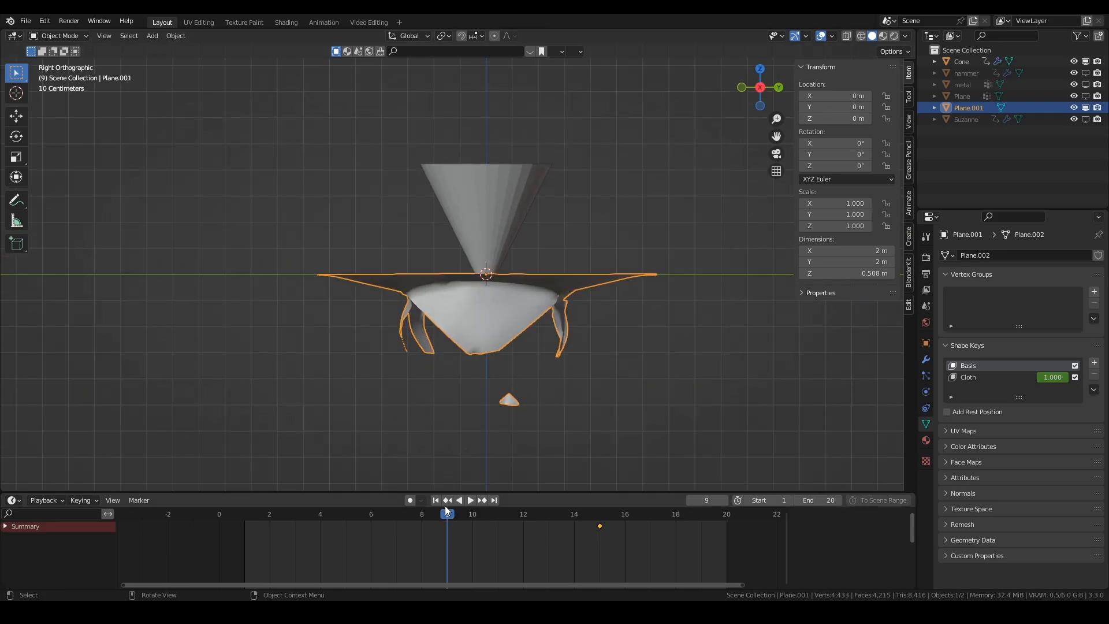
key("Left")
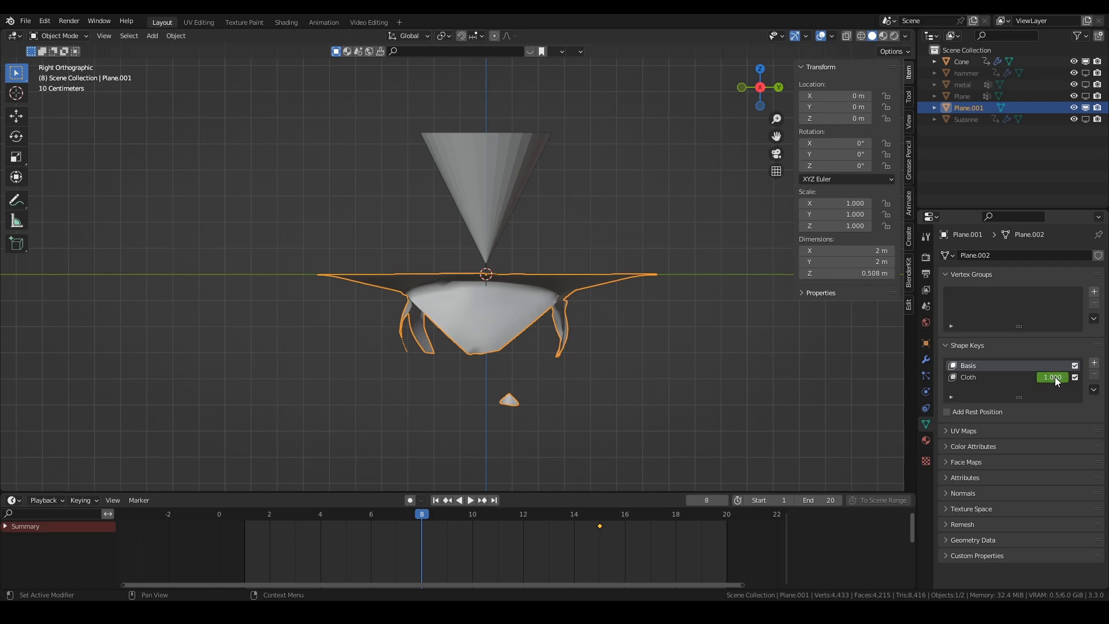
left_click_drag(1055, 376, 994, 377)
key("i")
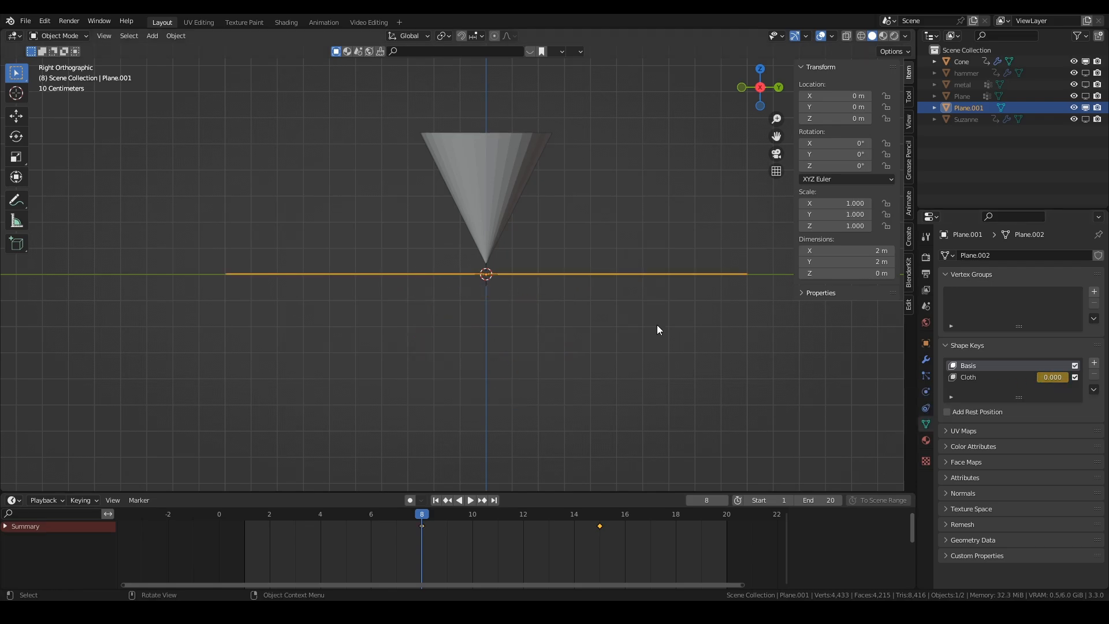
Step: Hide the viewport overlays and preview the keyframed tear from frame 8 to frame 15
middle_click_drag(657, 325, 551, 380)
key("space")
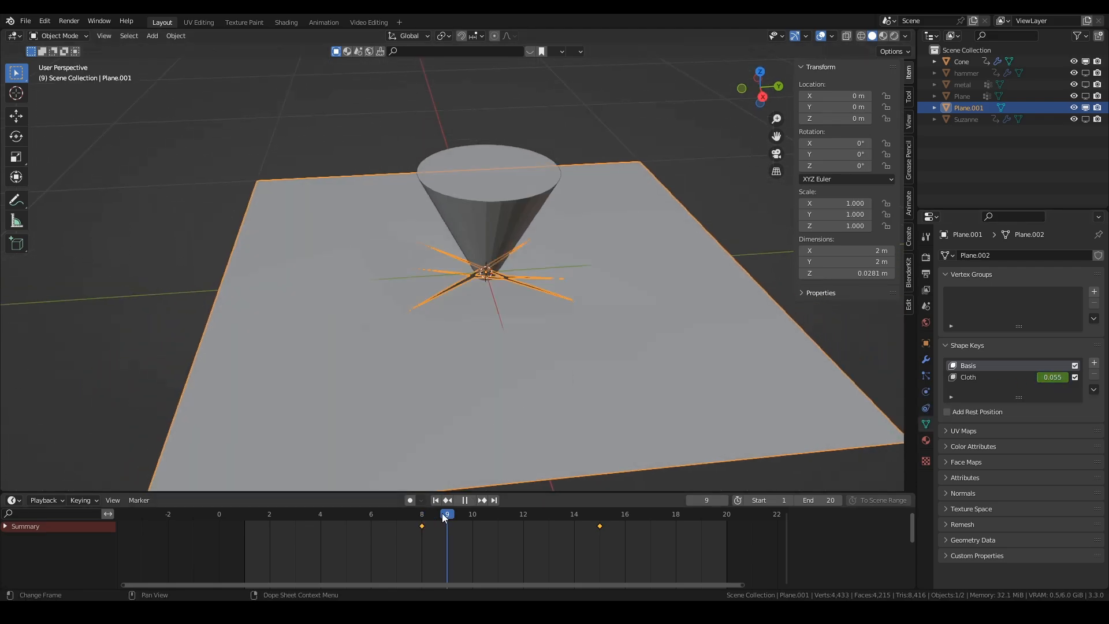
key("space")
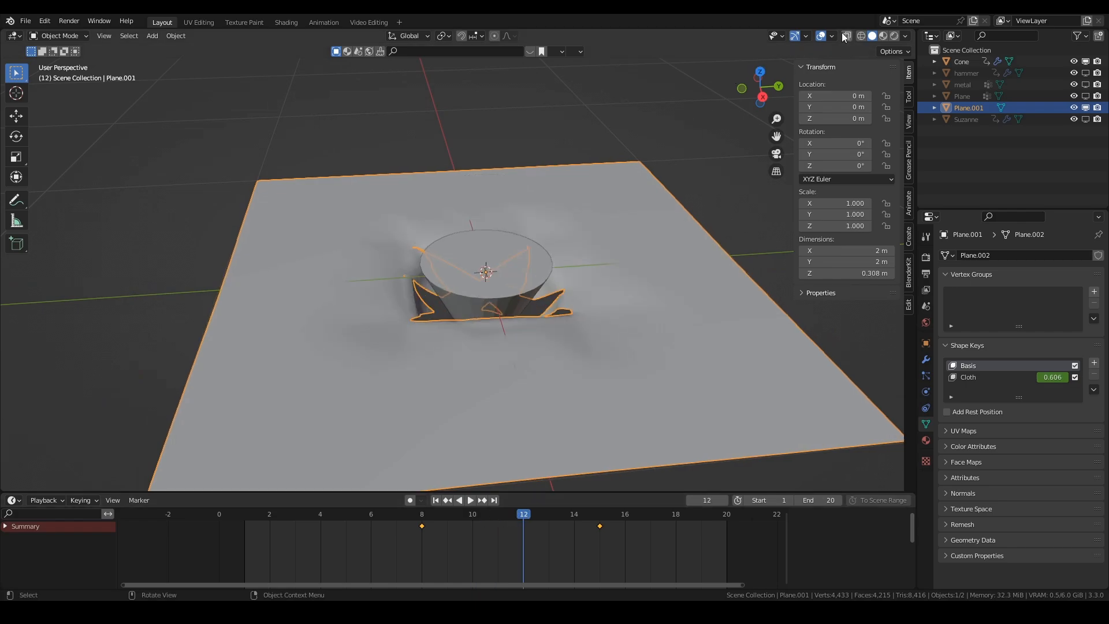
left_click(821, 35)
mouse_move(530, 514)
left_mouse_down()
mouse_move(417, 511)
mouse_move(522, 518)
left_mouse_up()
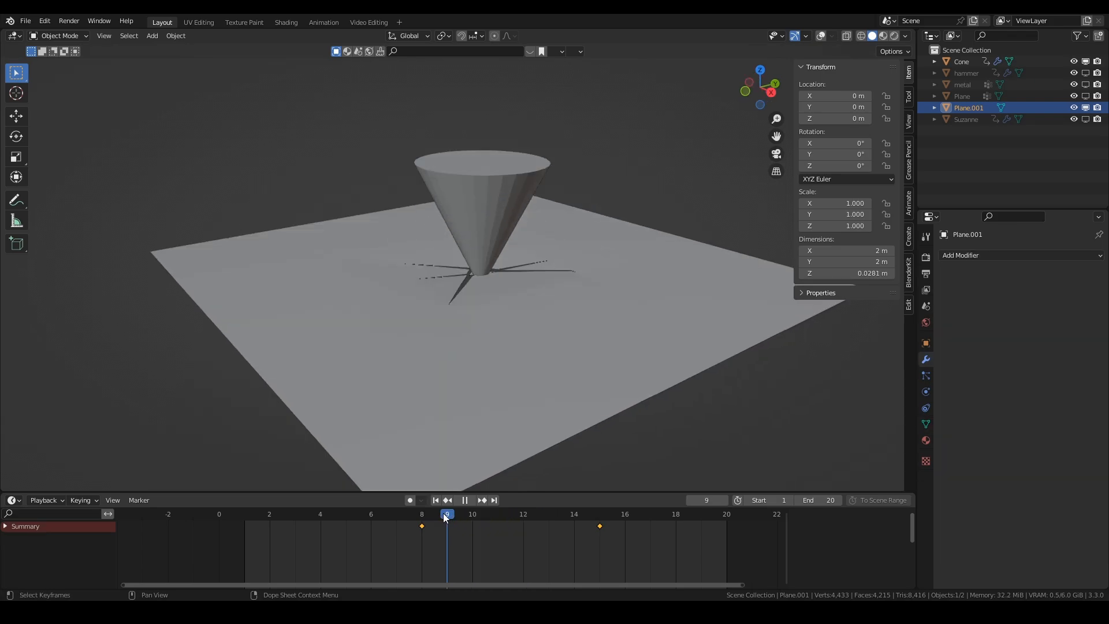
left_click_drag(445, 514, 599, 513)
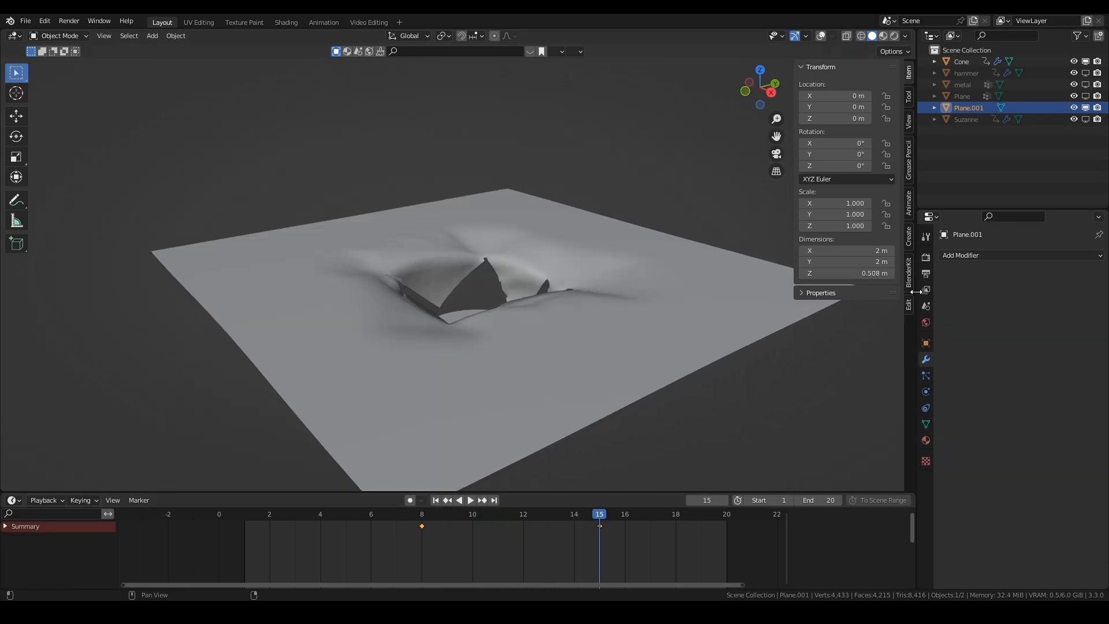
Step: Add a Solidify modifier to the torn plane with a thickness of 0.03 m
left_click(986, 255)
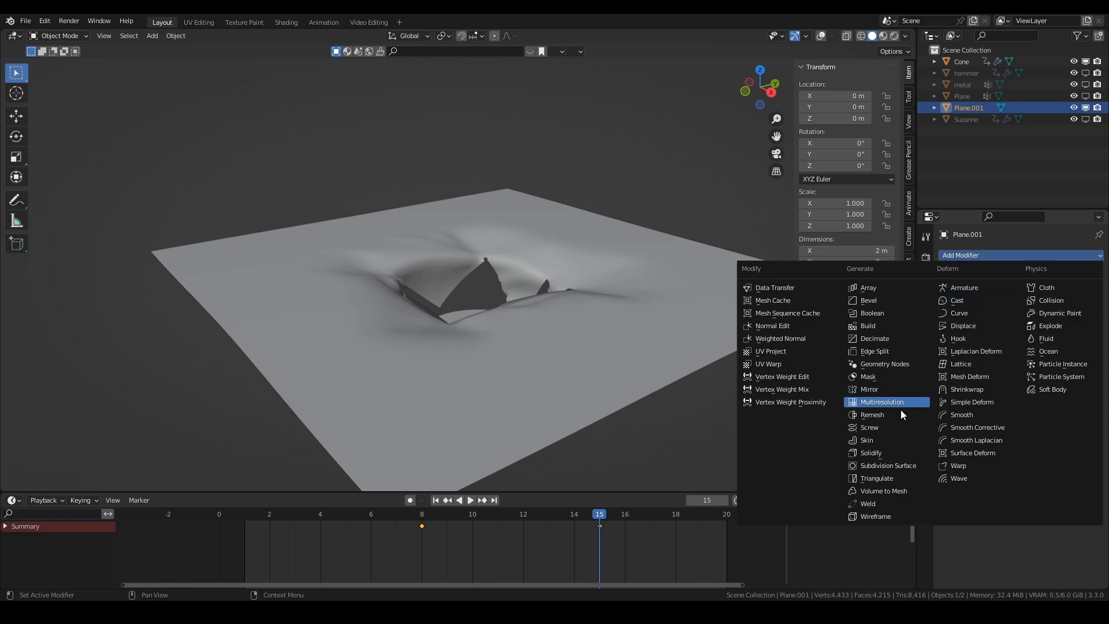
left_click(888, 454)
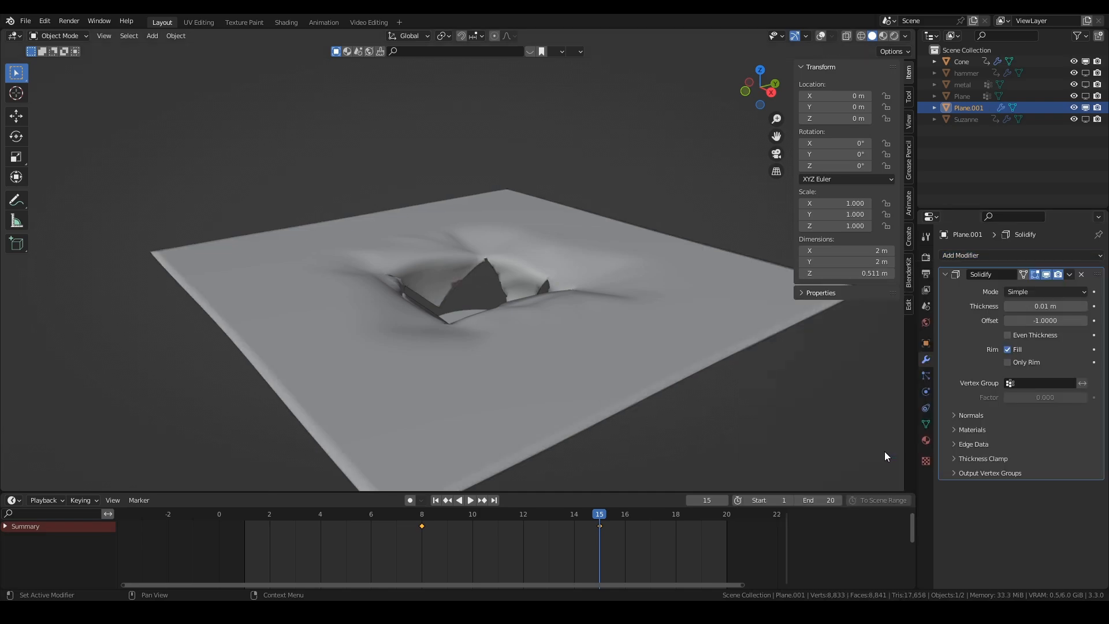
left_click(1083, 306)
left_click(1084, 306)
Step: Preview the thickened plane between frames 7 and 15 and examine the hole and its seams from above
left_click(389, 513)
key("space")
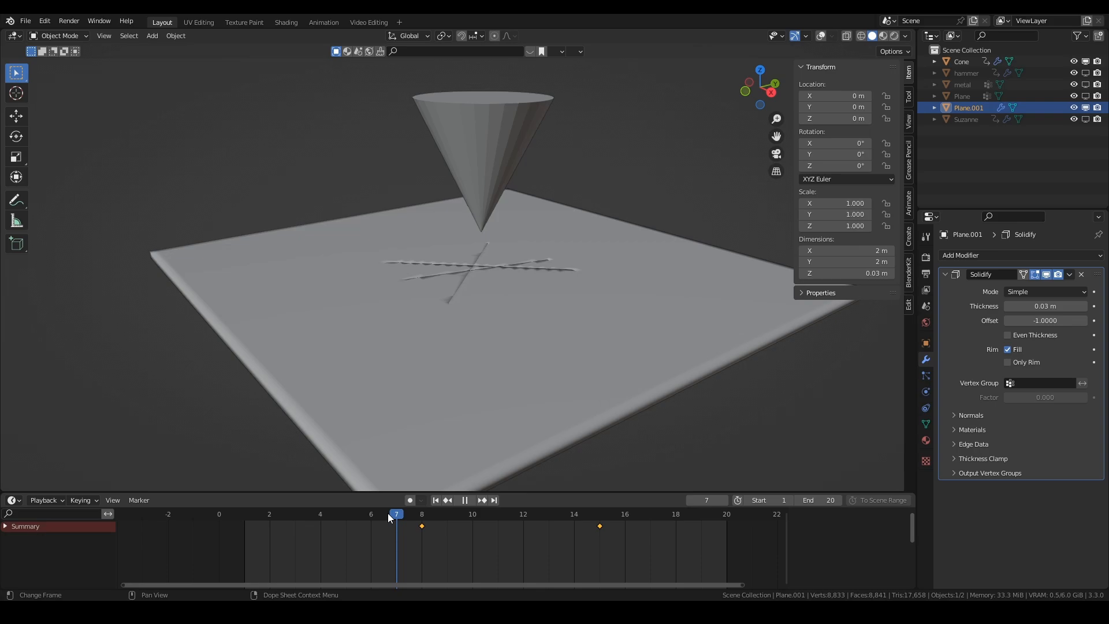
left_click_drag(389, 513, 599, 517)
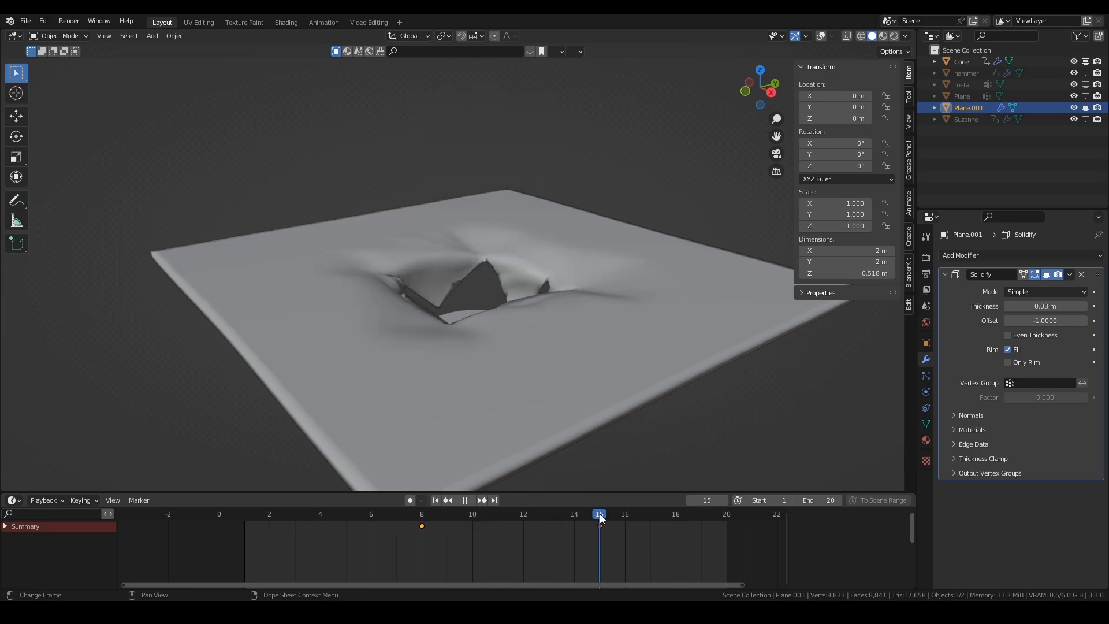
key("space")
middle_click_drag(582, 332, 631, 477)
key("space")
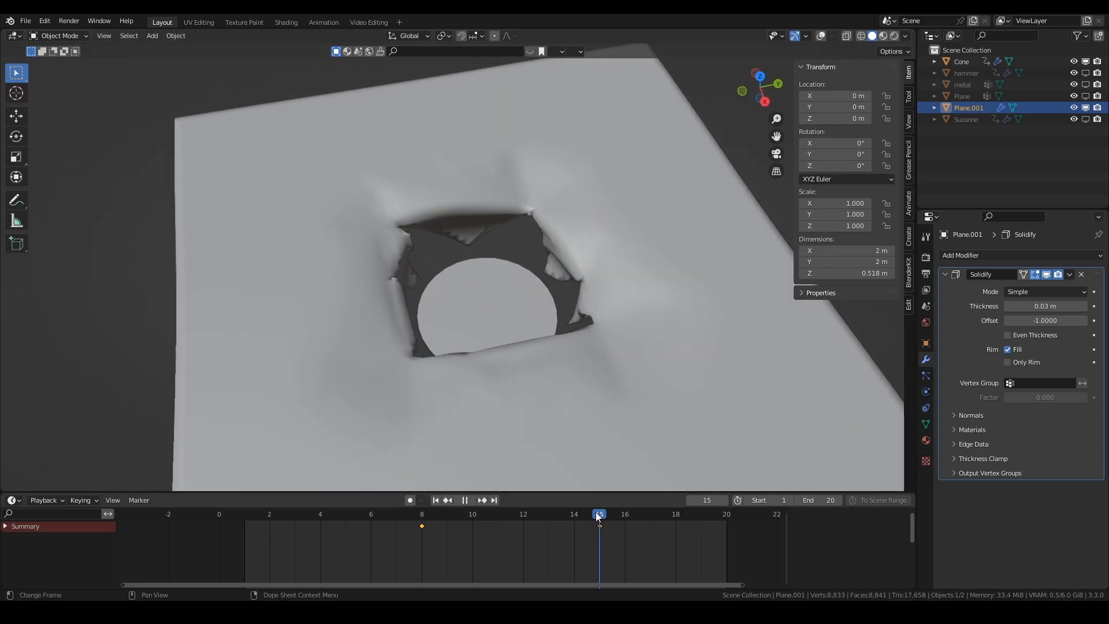
left_click_drag(596, 512, 406, 516)
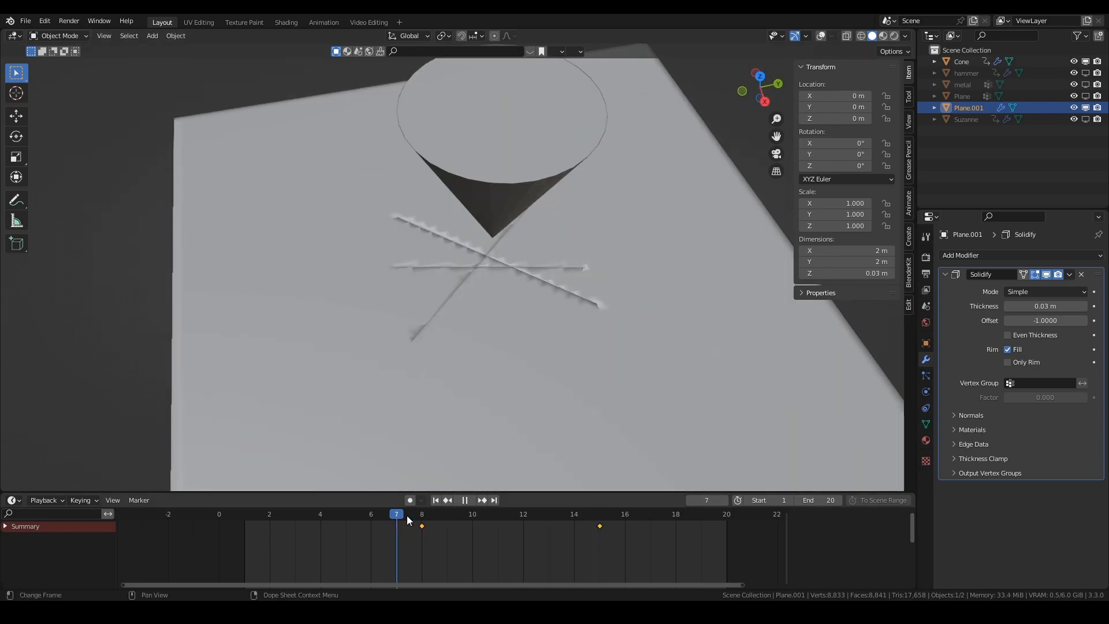
key("space")
Step: Add a Weld modifier to the plane and move it above Solidify in the modifier stack
left_click(945, 274)
left_click(960, 253)
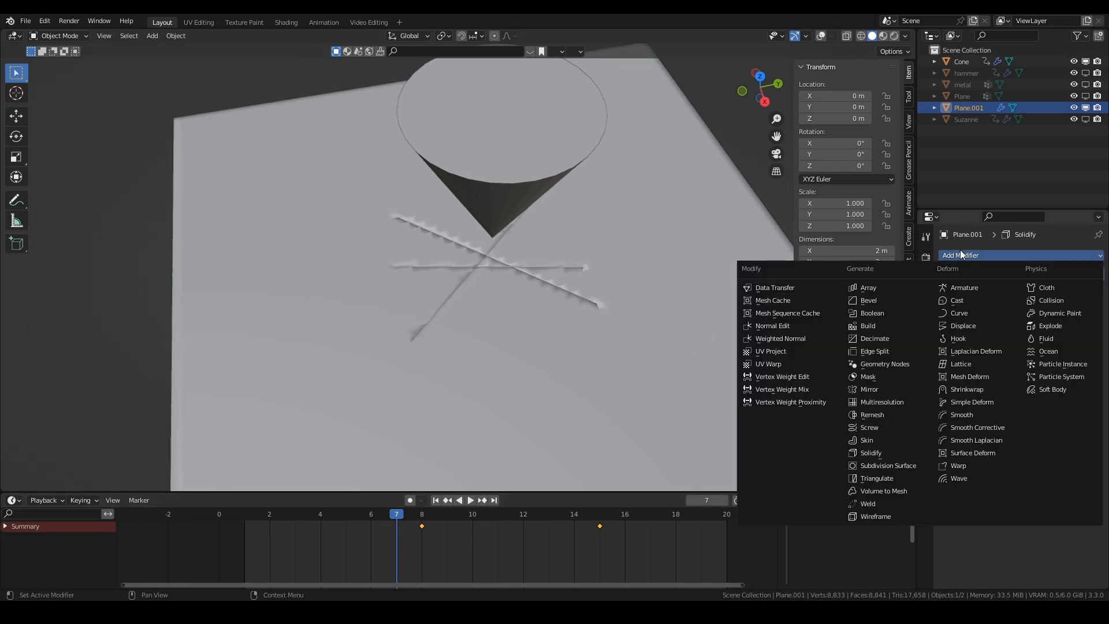
left_click(878, 503)
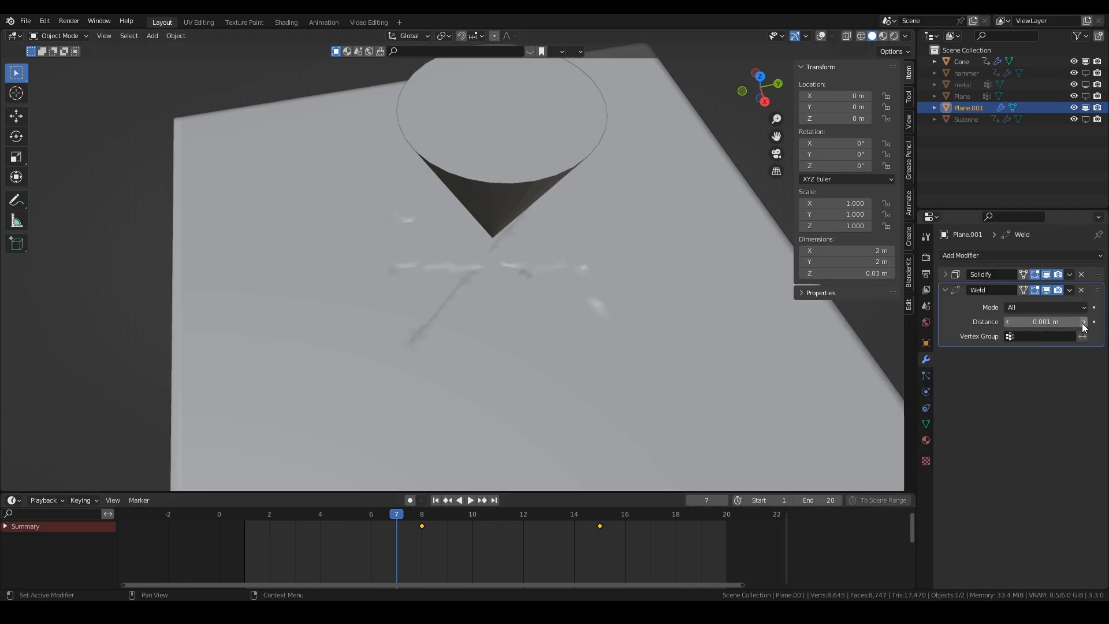
left_click(945, 290)
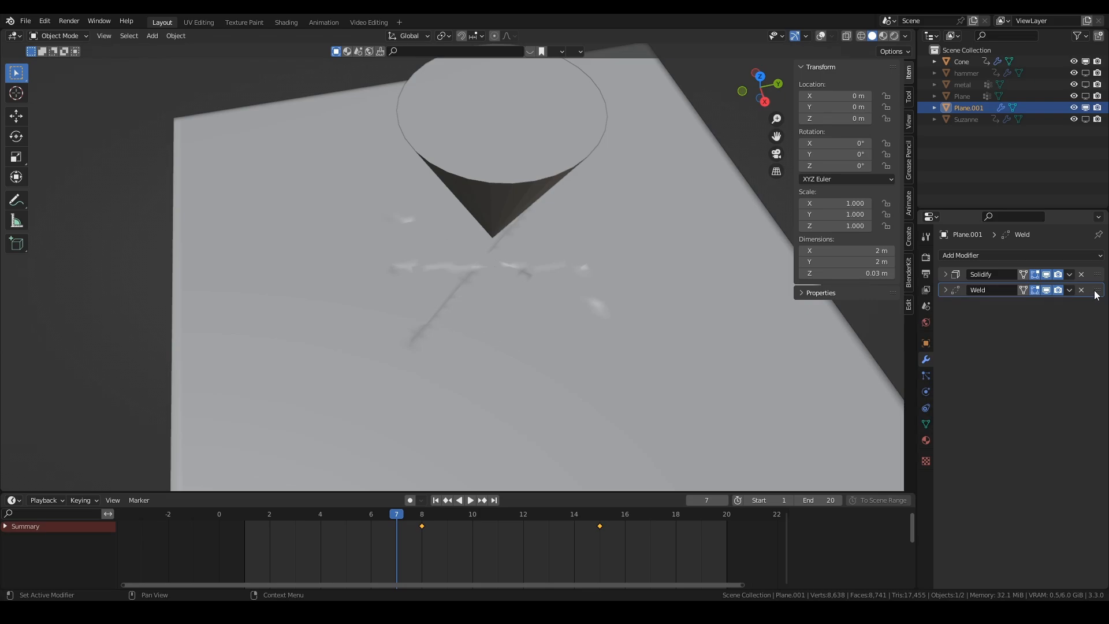
left_click_drag(1097, 291, 1102, 272)
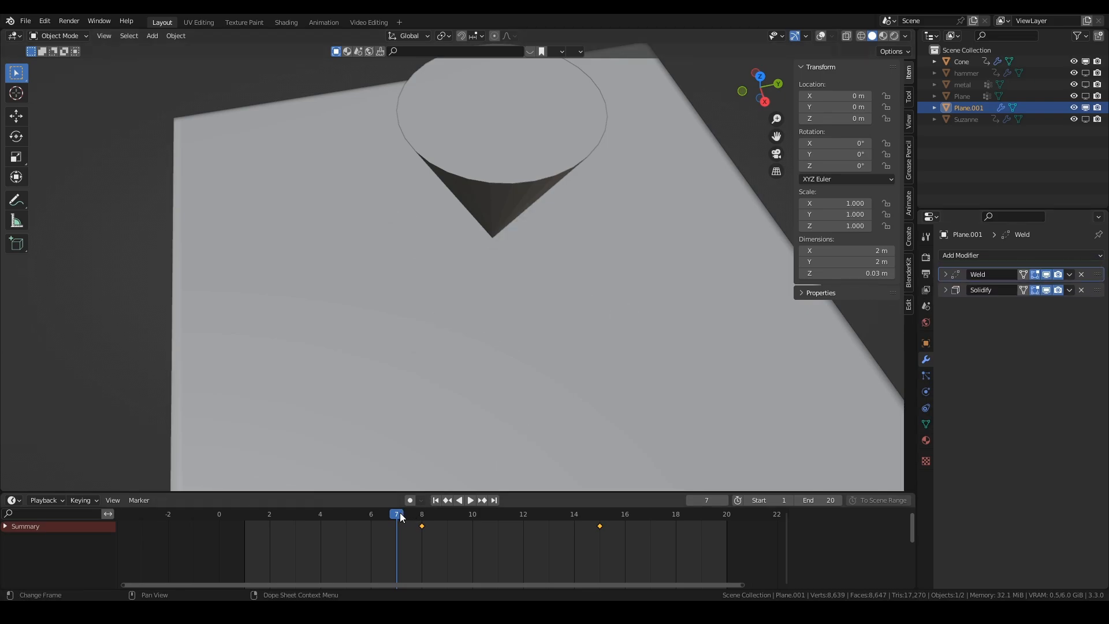
Step: Preview the welded plane from frame 7 to frame 16 and examine the torn hole
key("space")
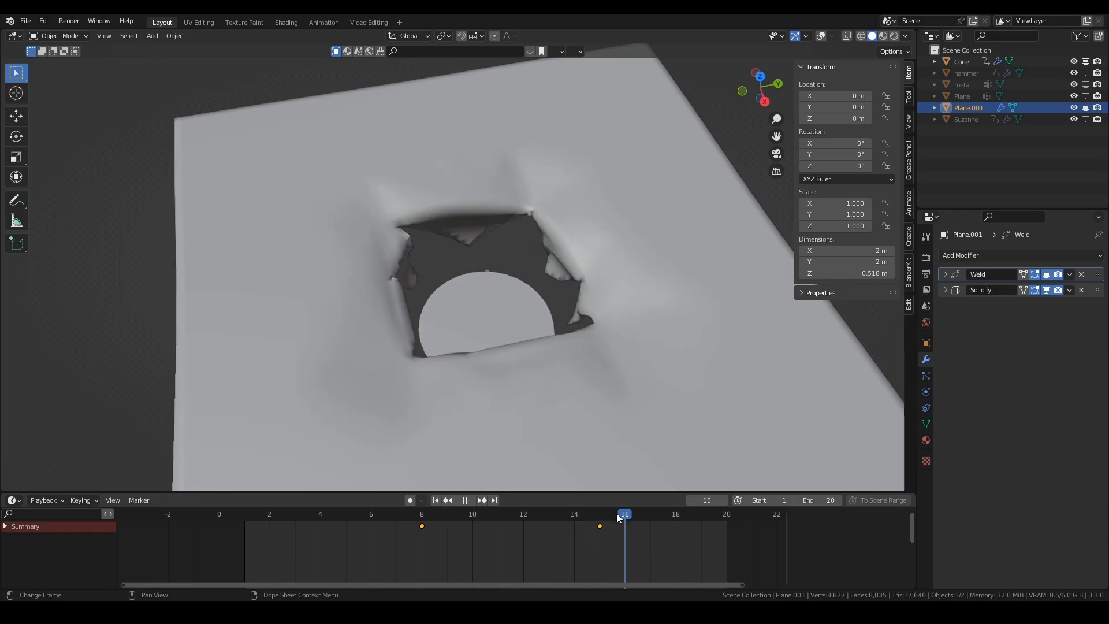
key("space")
middle_click_drag(568, 350, 404, 462)
Step: Preview the hammer denting the metal plane from frame 6 to frame 11
left_click(351, 518)
key("space")
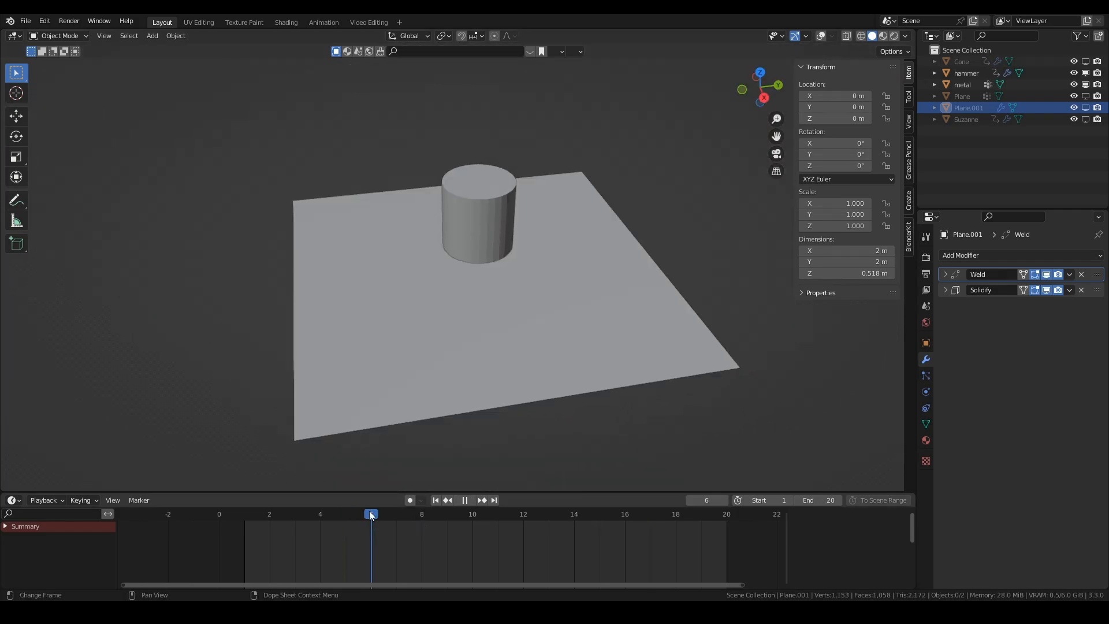
left_click(512, 529)
key("space")
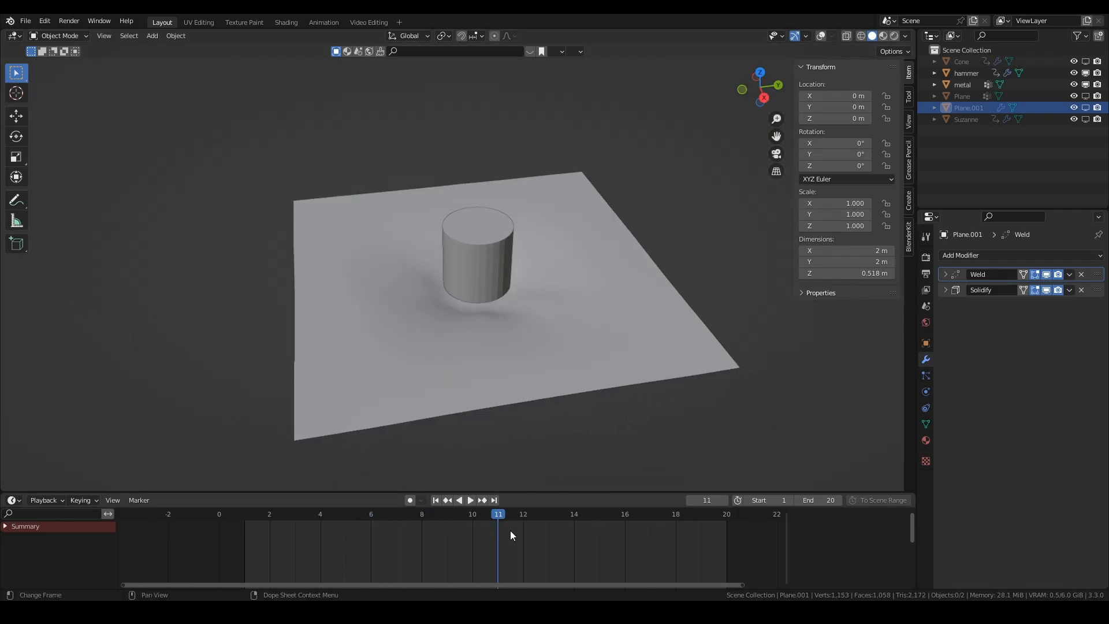
Step: Hide the metal plane, hammer and cone in the viewport and show Plane and Suzanne instead
left_click(1086, 84)
left_click(1086, 62)
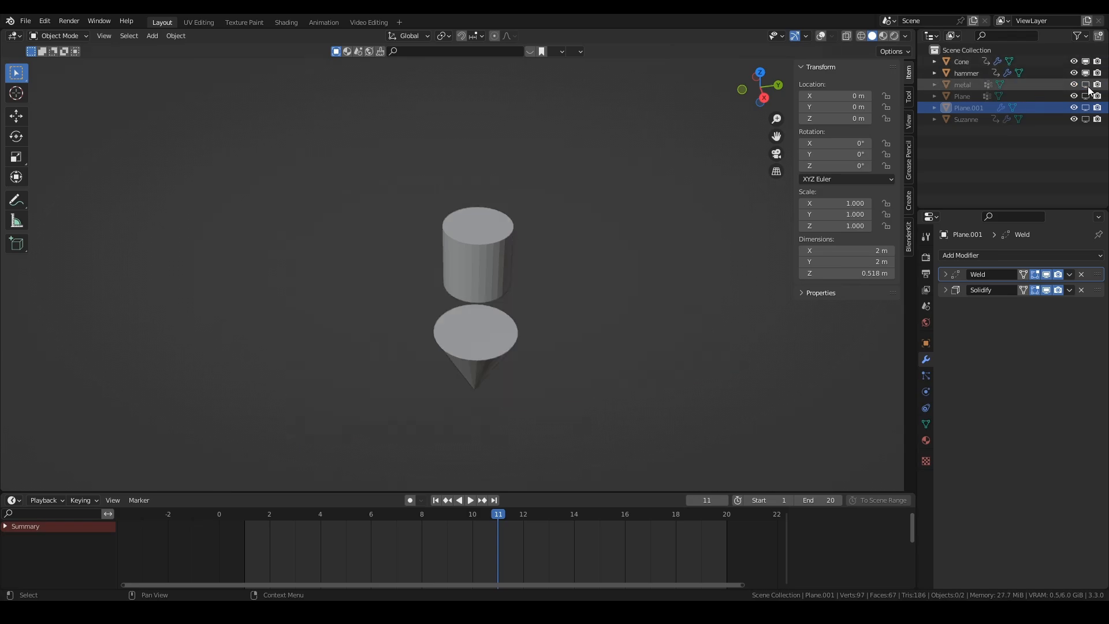
left_click(1085, 96)
left_click(1086, 62)
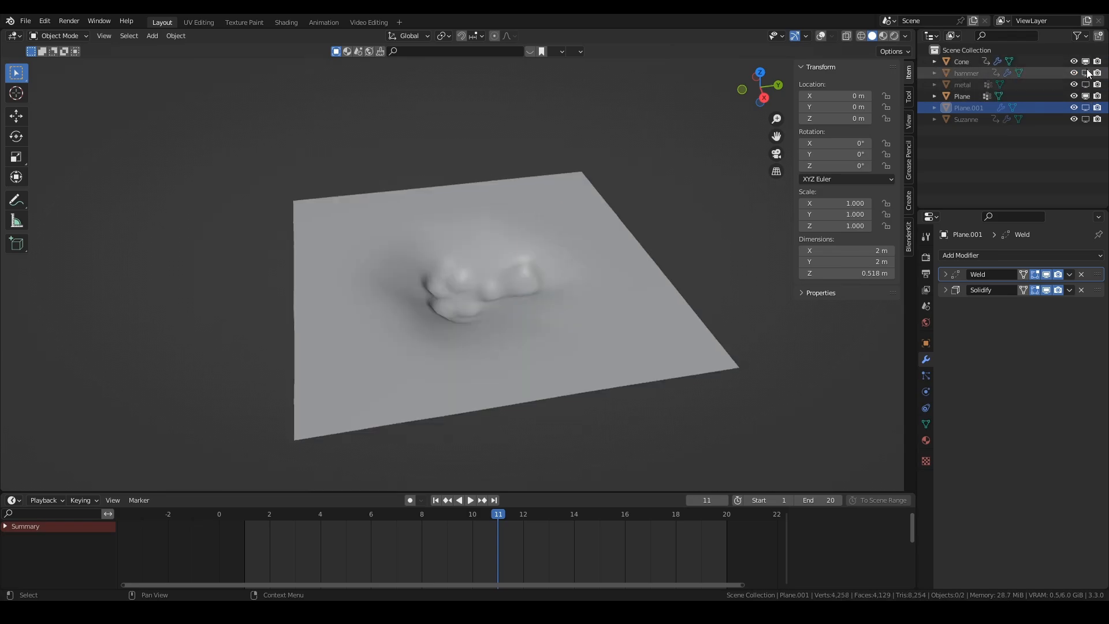
left_click(1086, 119)
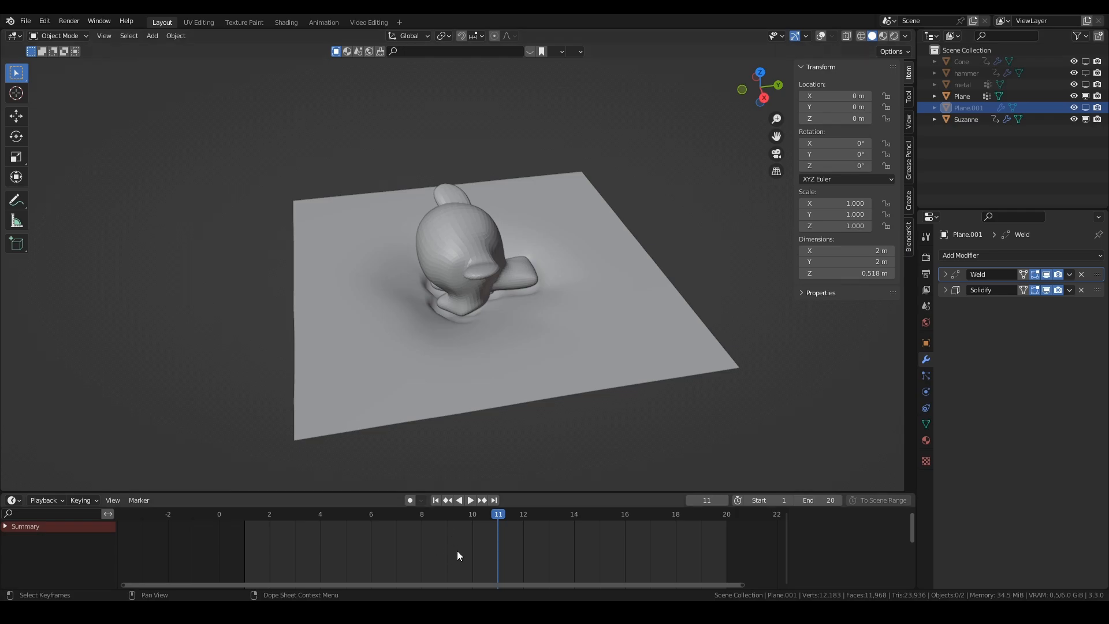
Step: Scrub between frames 9 and 11 and examine Suzanne's dent from below and from the side
left_click_drag(500, 516, 465, 514)
middle_click_drag(508, 392, 533, 282)
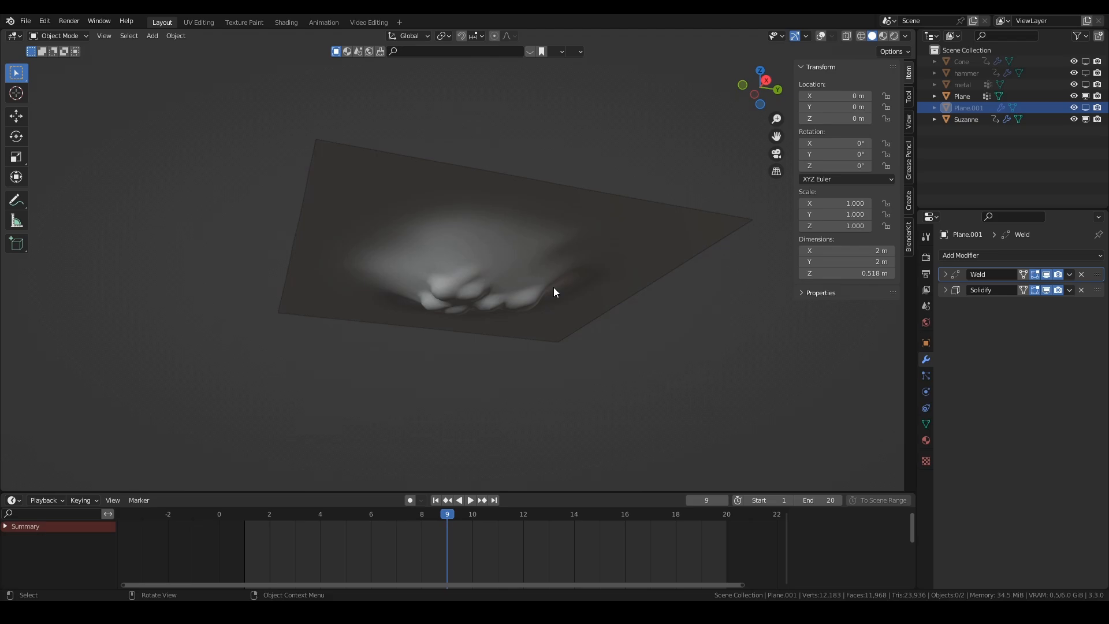
left_click_drag(444, 515, 497, 513)
middle_click_drag(646, 266, 633, 323)
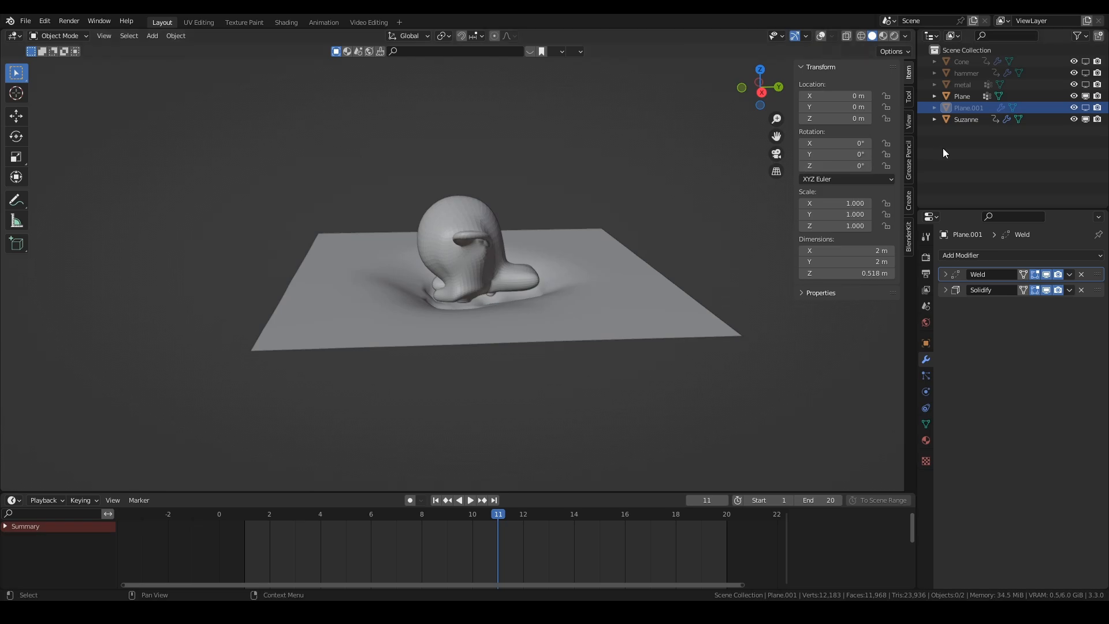
Step: Hide Plane and Suzanne in the viewport and show Plane.001 and the cone
left_click(1086, 95)
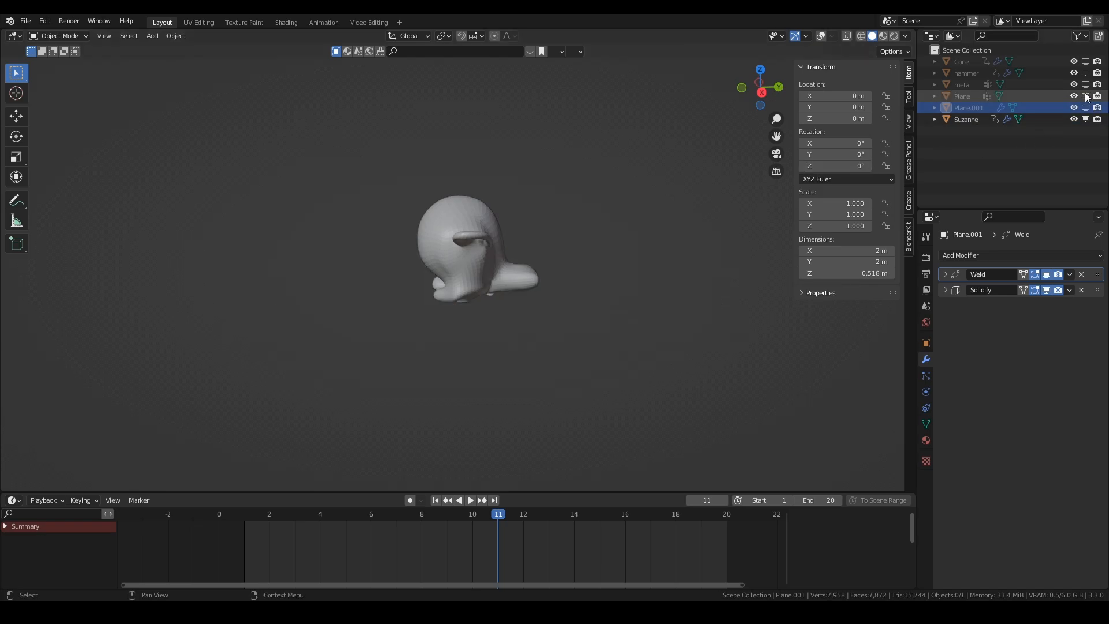
left_click(1086, 107)
left_click(1086, 119)
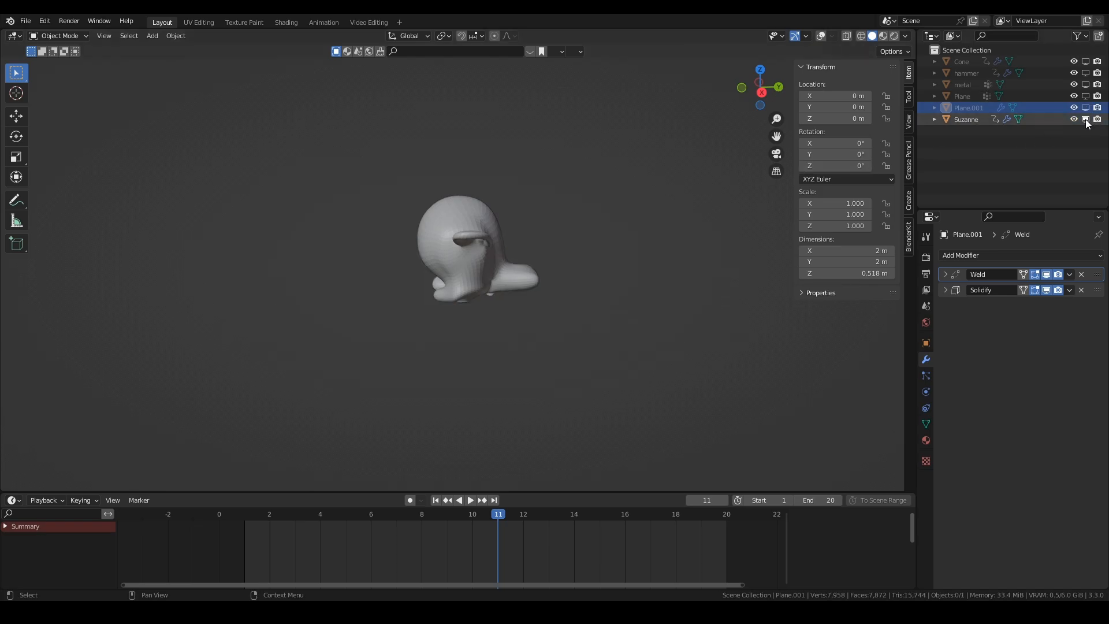
left_click(1086, 61)
Step: Preview the cone piercing the thickened plane from frame 7 onward and examine the torn hole
left_click_drag(498, 513, 396, 513)
key("space")
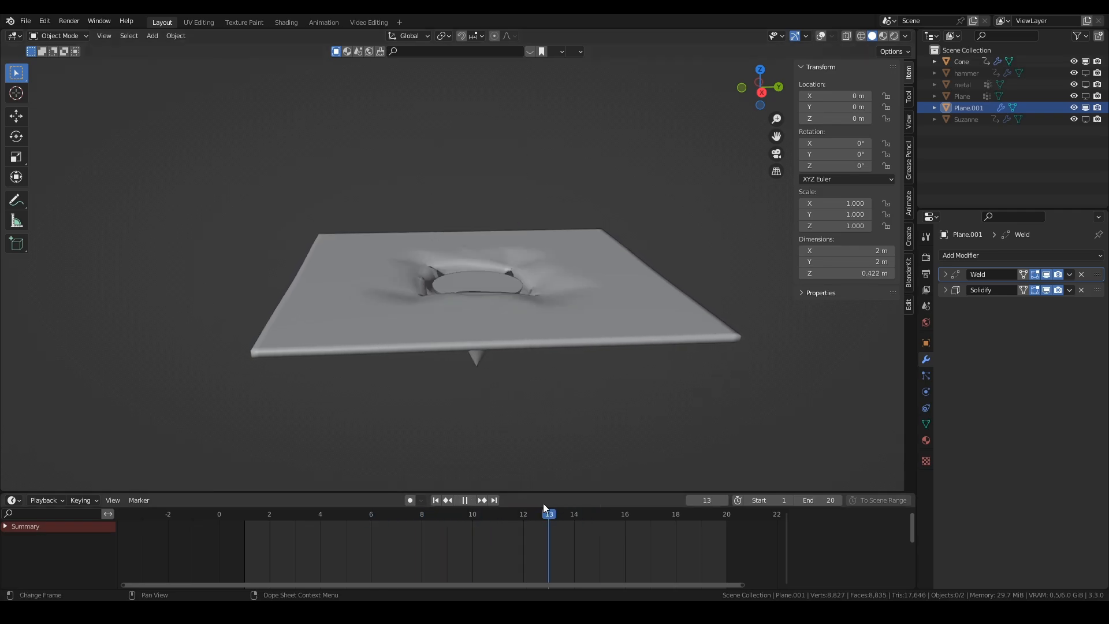
left_click(420, 513)
key("space")
left_click_drag(420, 514, 546, 523)
key("space")
left_click_drag(550, 513, 577, 528)
middle_click_drag(580, 332, 567, 214)
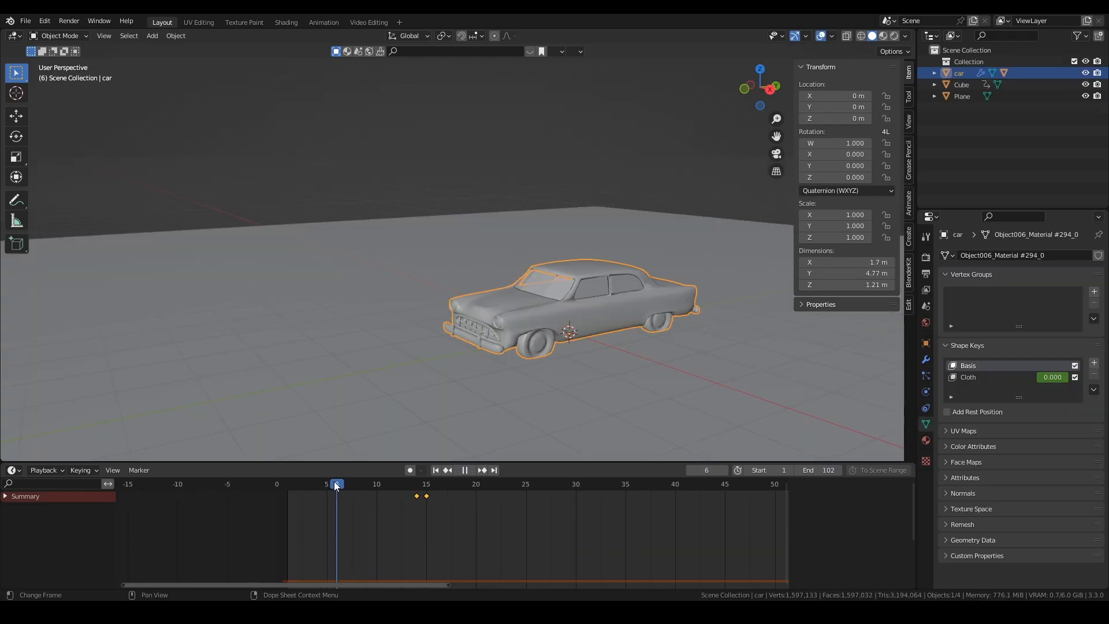
Step: In the car scene, scrub from frame 5 to frame 17 and examine the cube's impact on the car
middle_click_drag(520, 323, 410, 304)
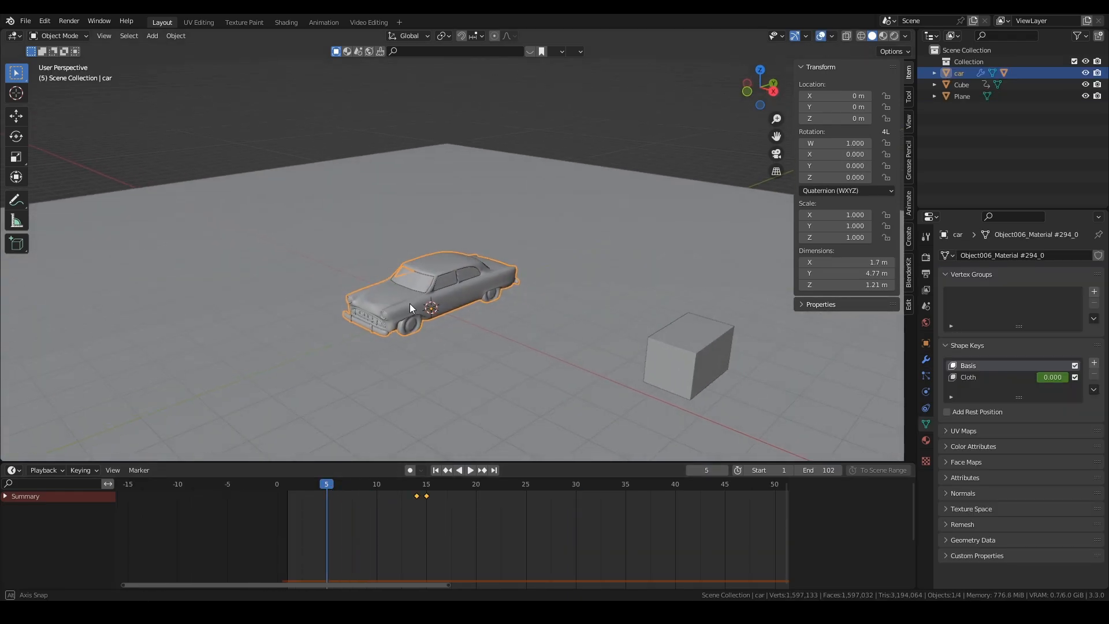
scroll(411, 304, "up", 3)
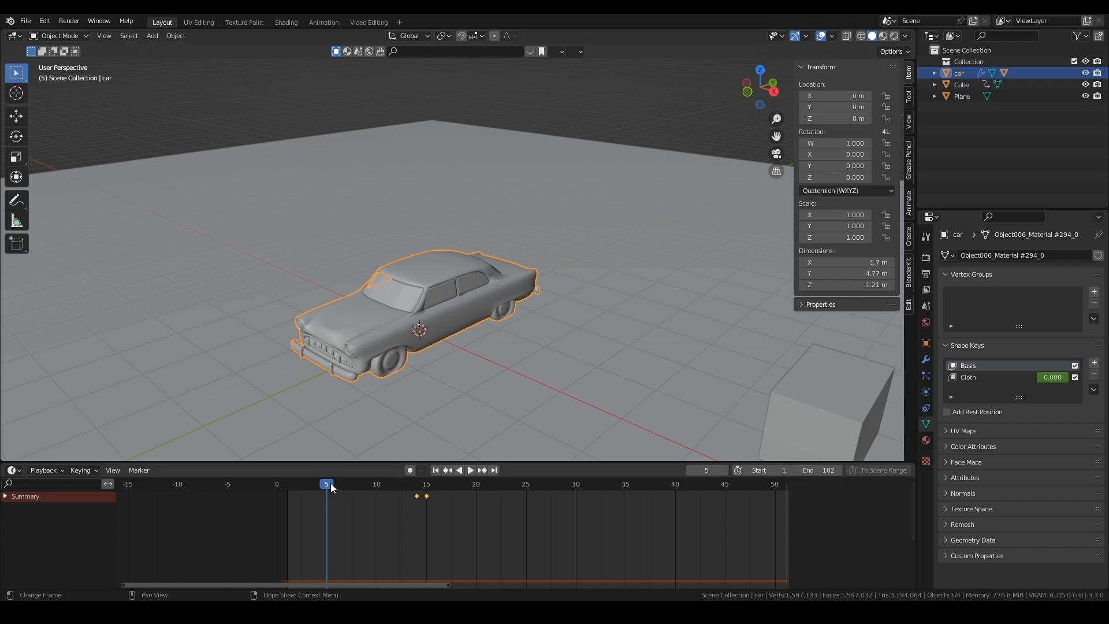
left_click_drag(327, 488, 447, 488)
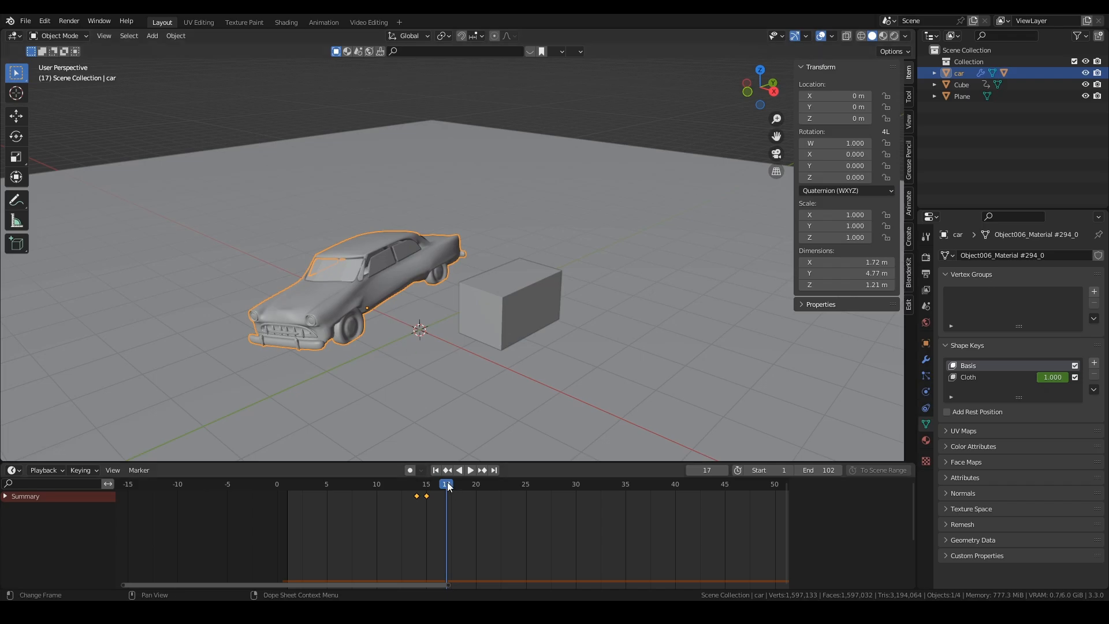
Step: Examine the car's rigid body settings at frame 14 and play the cube's impact from frame 1
left_click_drag(446, 487, 417, 490)
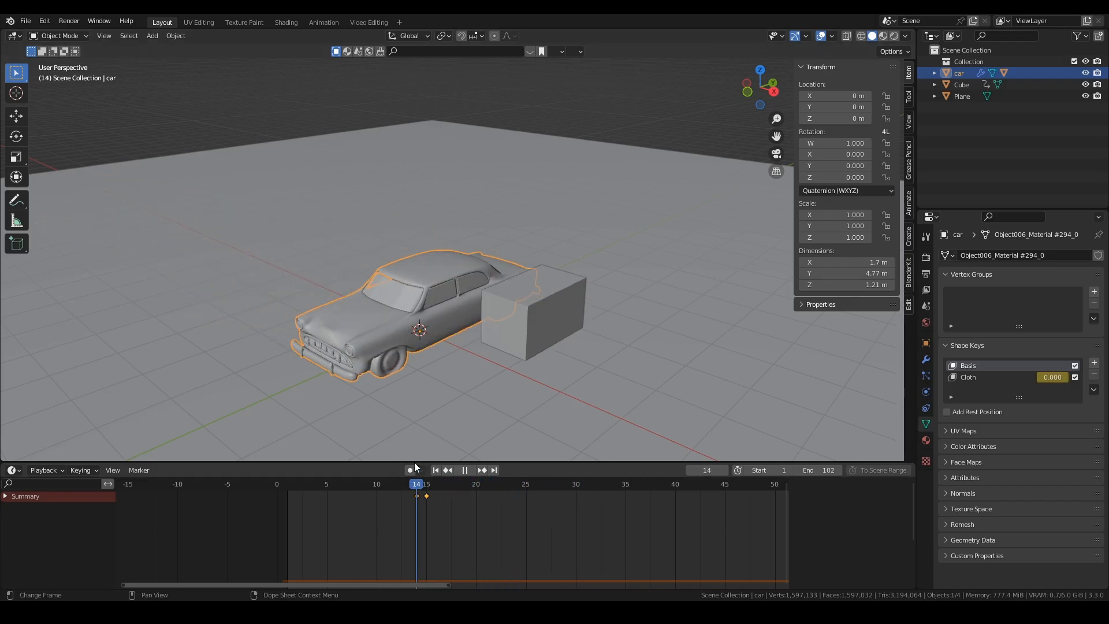
left_click(925, 408)
left_click(924, 392)
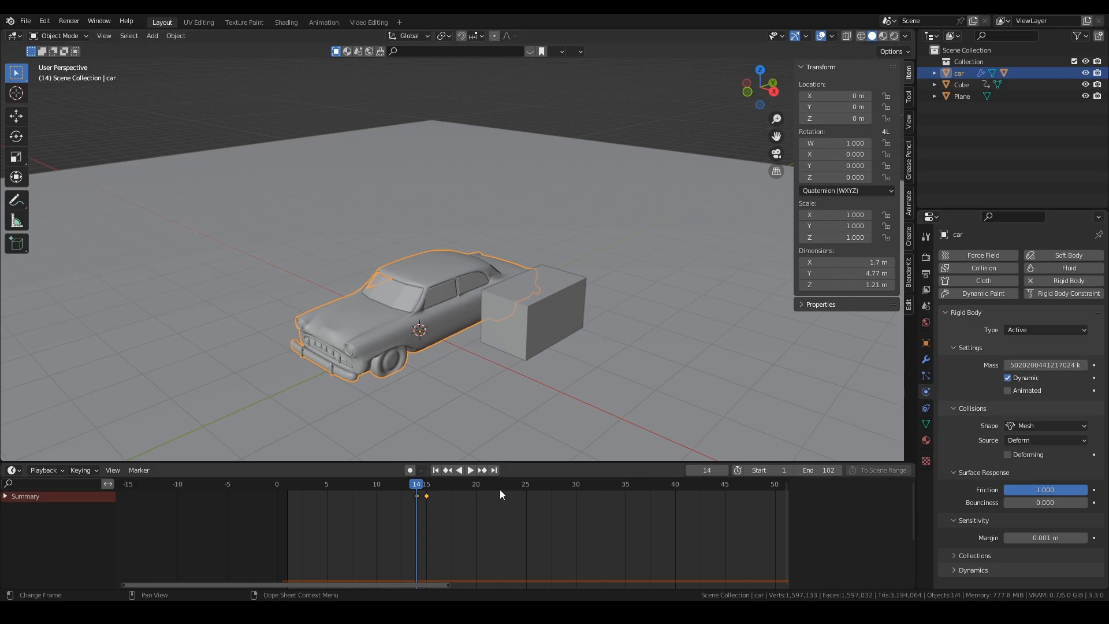
left_click_drag(423, 490, 287, 484)
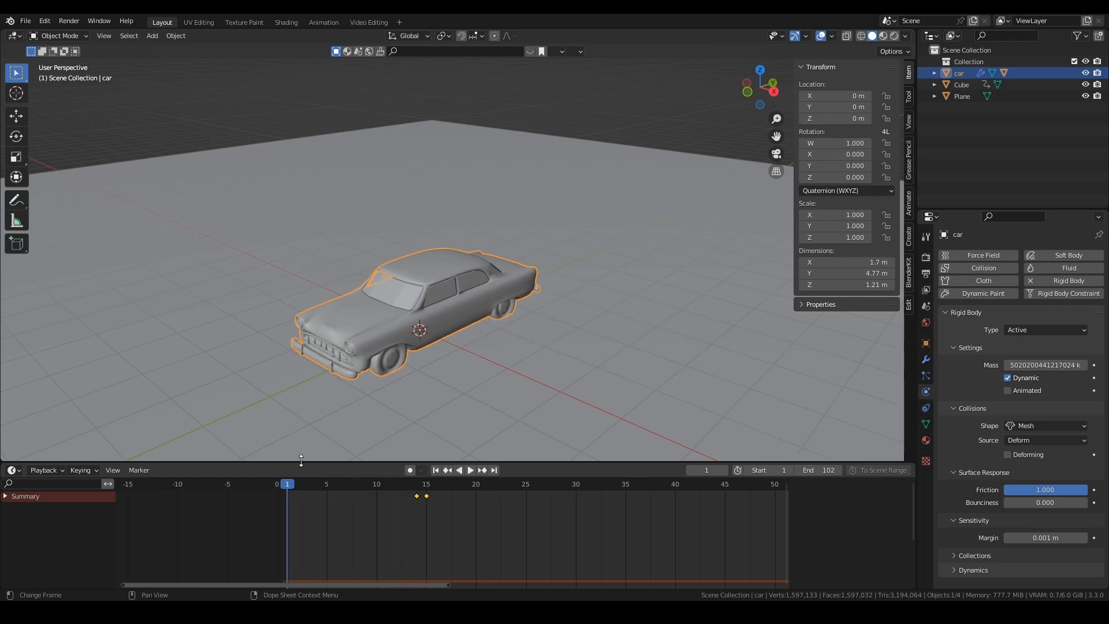
scroll(487, 284, "down", 2)
key("space")
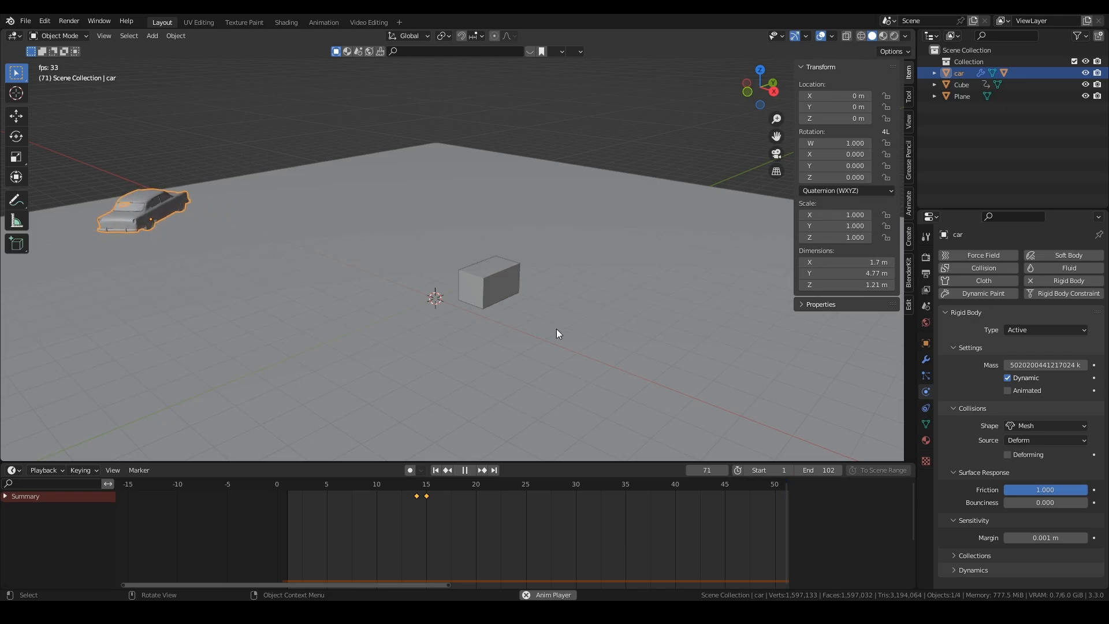
key("space")
left_click_drag(424, 488, 290, 487)
key("space")
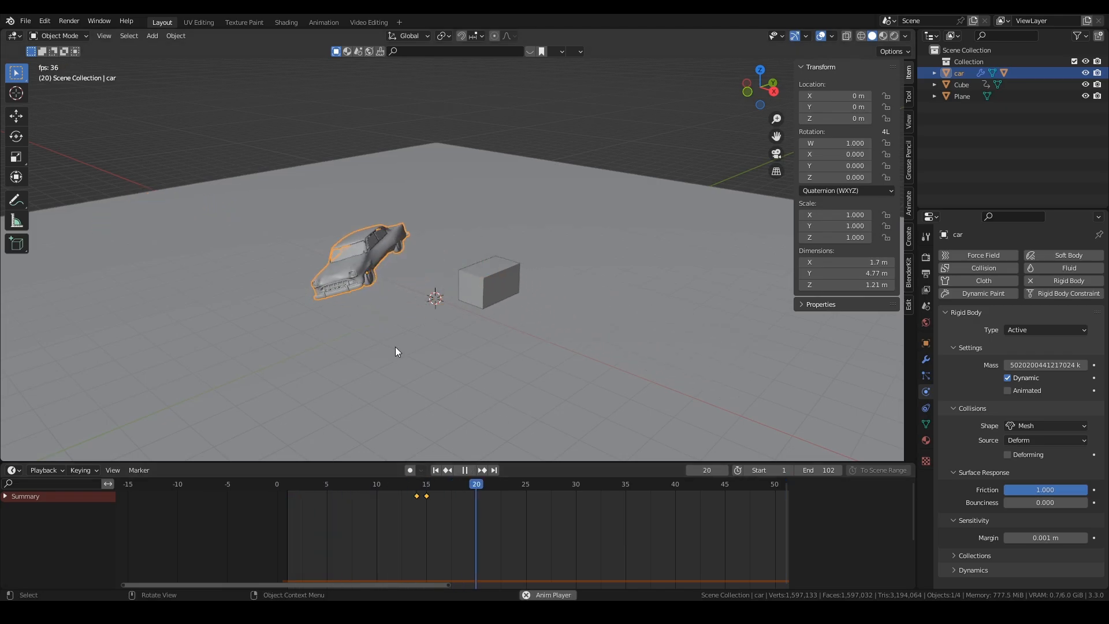
key("space")
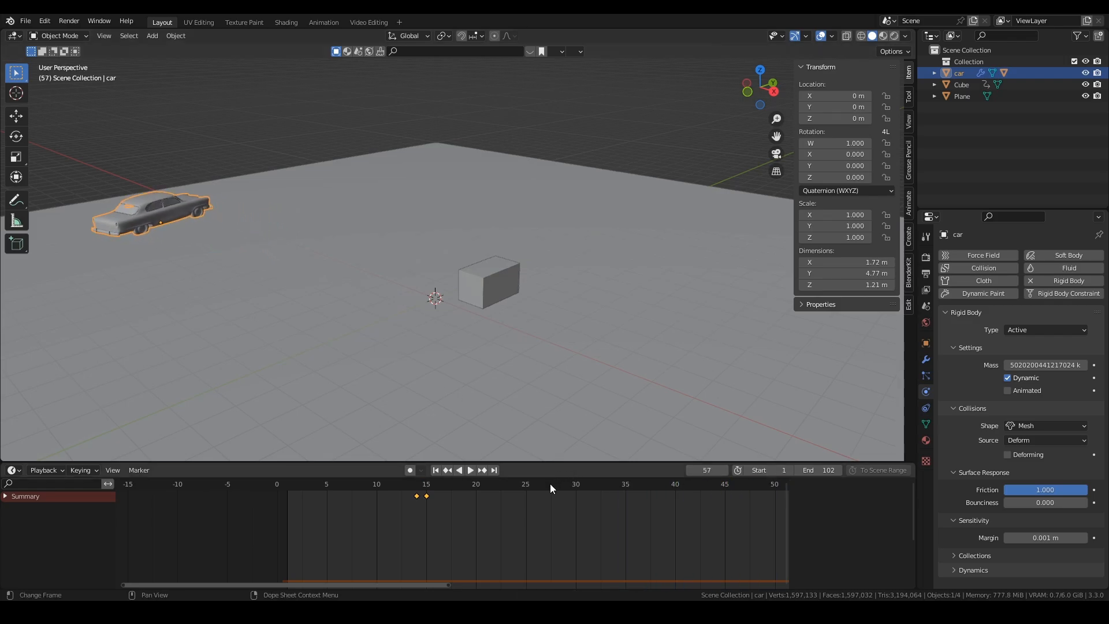
Step: Scrub from frame 2 to frame 15, examine the impact from another angle and replay it from frame 1
left_click_drag(375, 484, 297, 487)
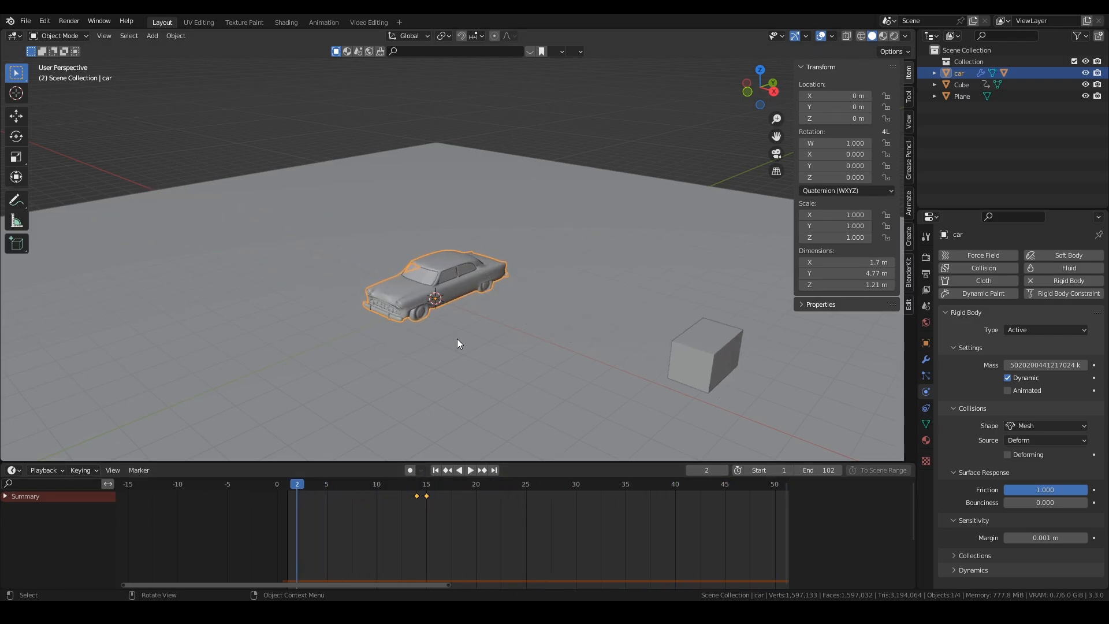
scroll(491, 288, "up", 3)
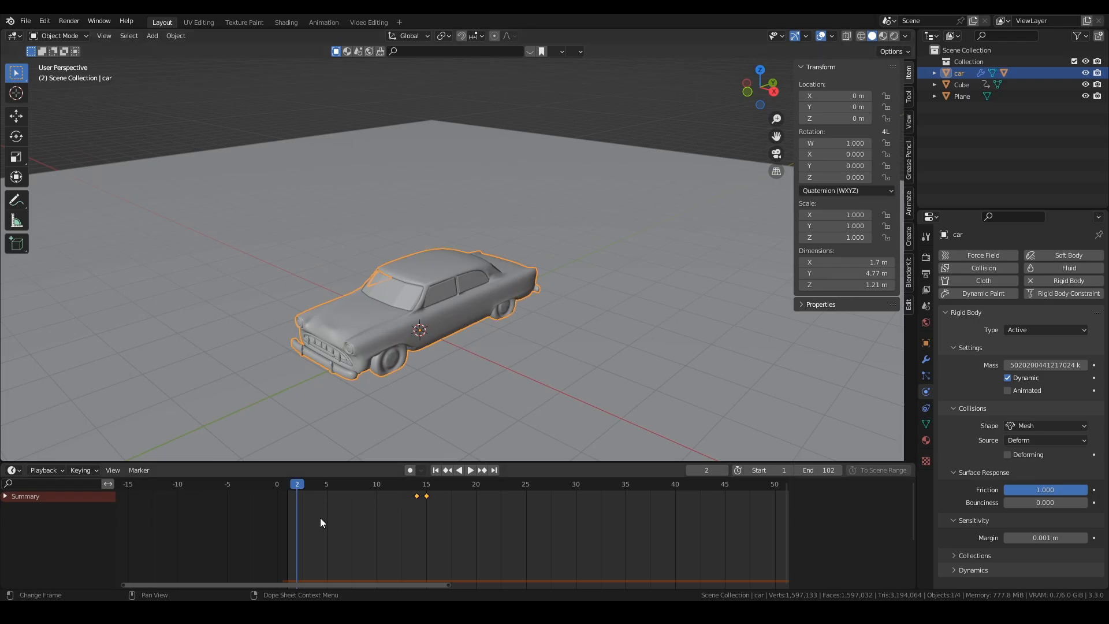
left_click_drag(291, 481, 426, 491)
middle_click_drag(454, 292, 461, 290)
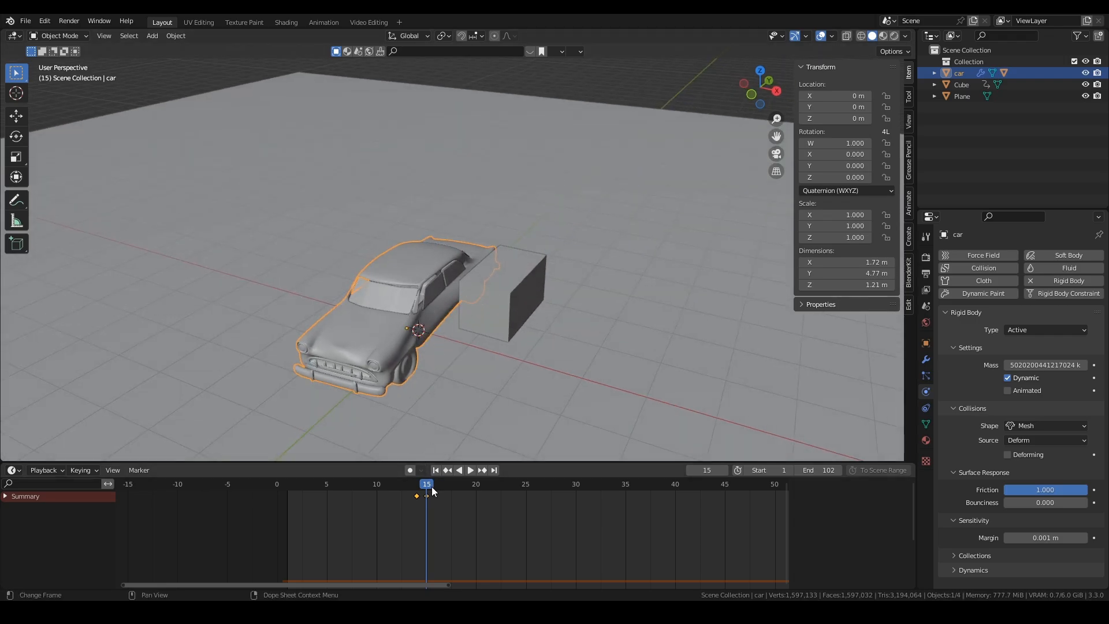
left_click_drag(429, 487, 289, 488)
key("space")
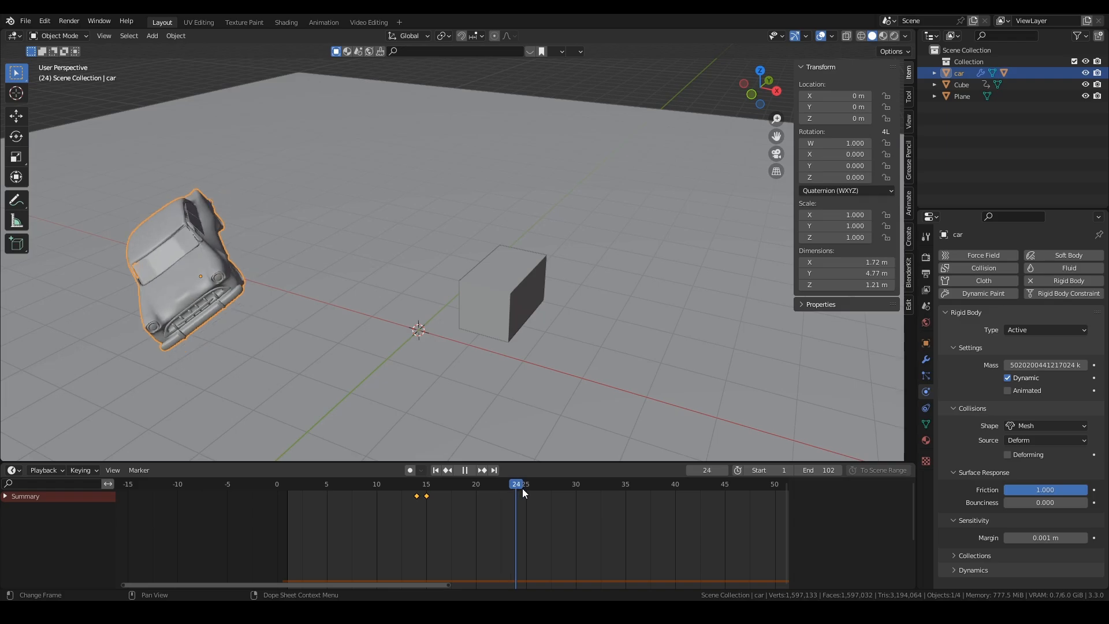
key("space")
Step: Set the cube's rigid body mass to 100 kg
left_click(498, 300)
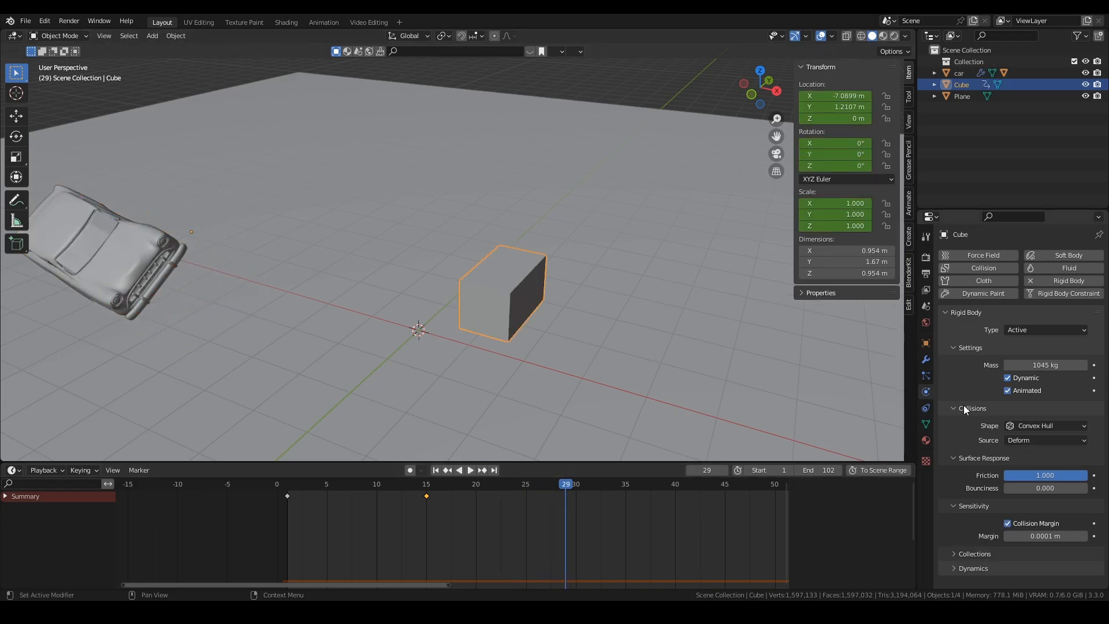
left_click(1041, 365)
type("100")
key("Return")
Step: Replay the collision from frame 1 with the lighter cube and return to frame 14
left_click(437, 470)
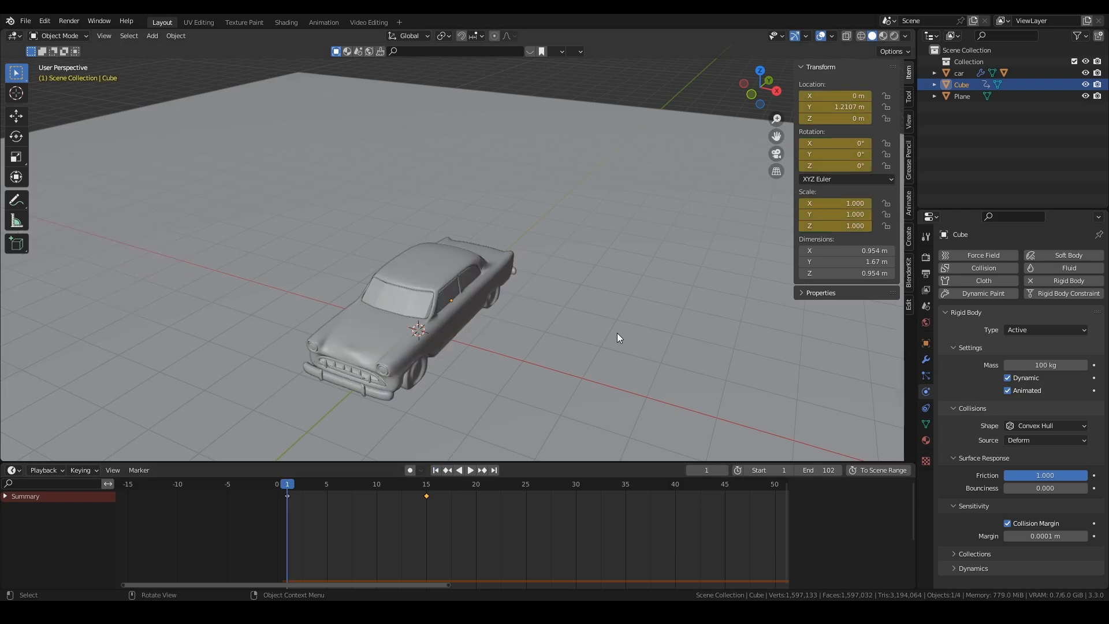
key("space")
key("space")
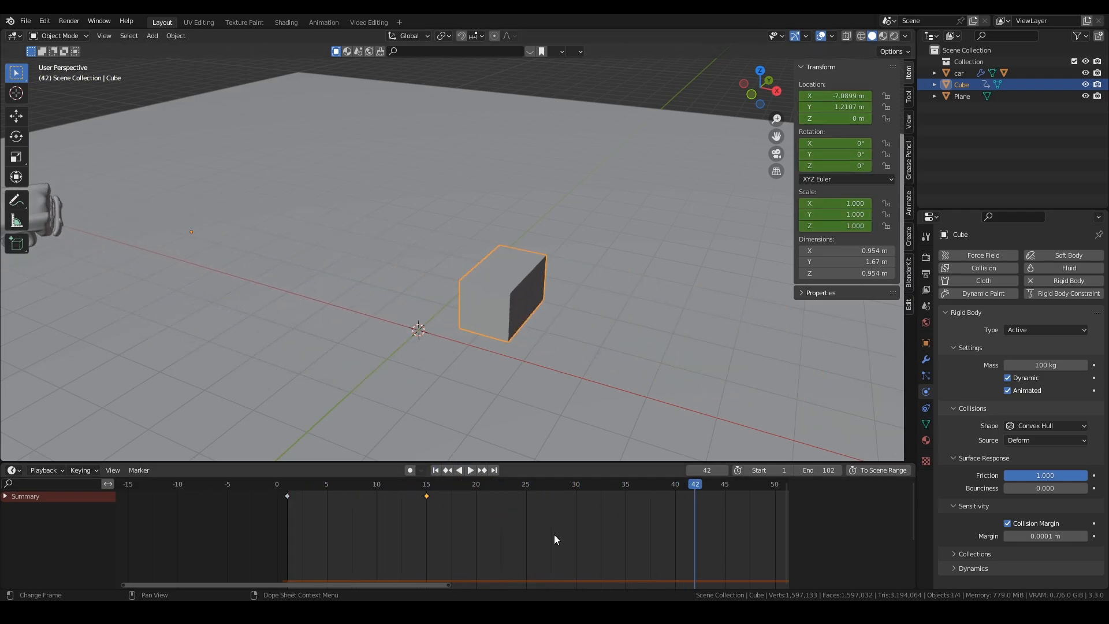
left_click(447, 471)
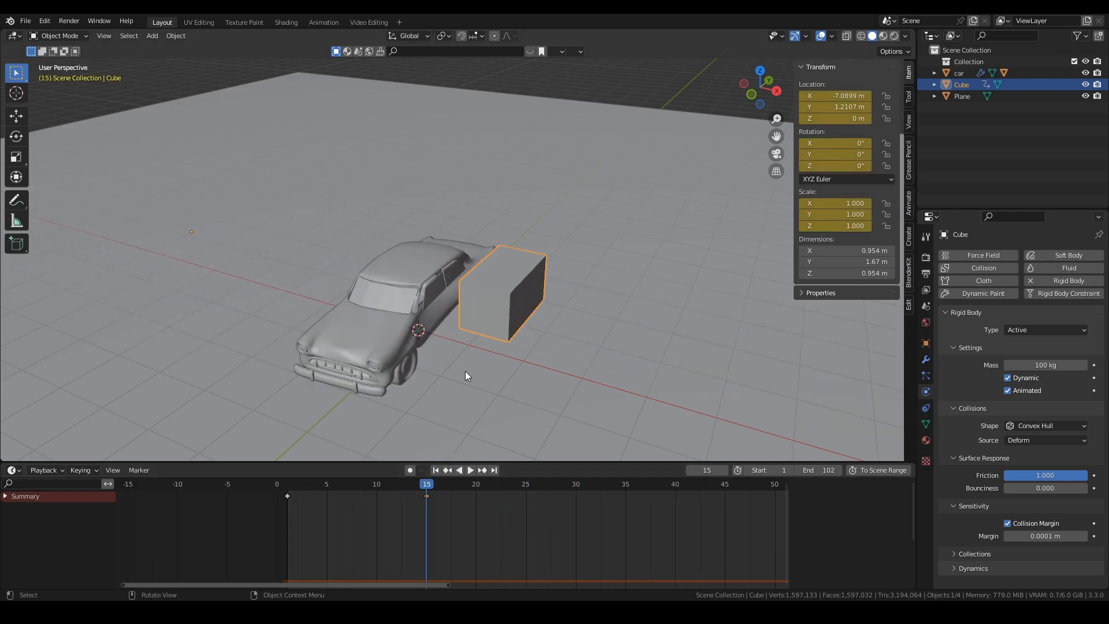
left_click_drag(381, 486, 424, 491)
key("space")
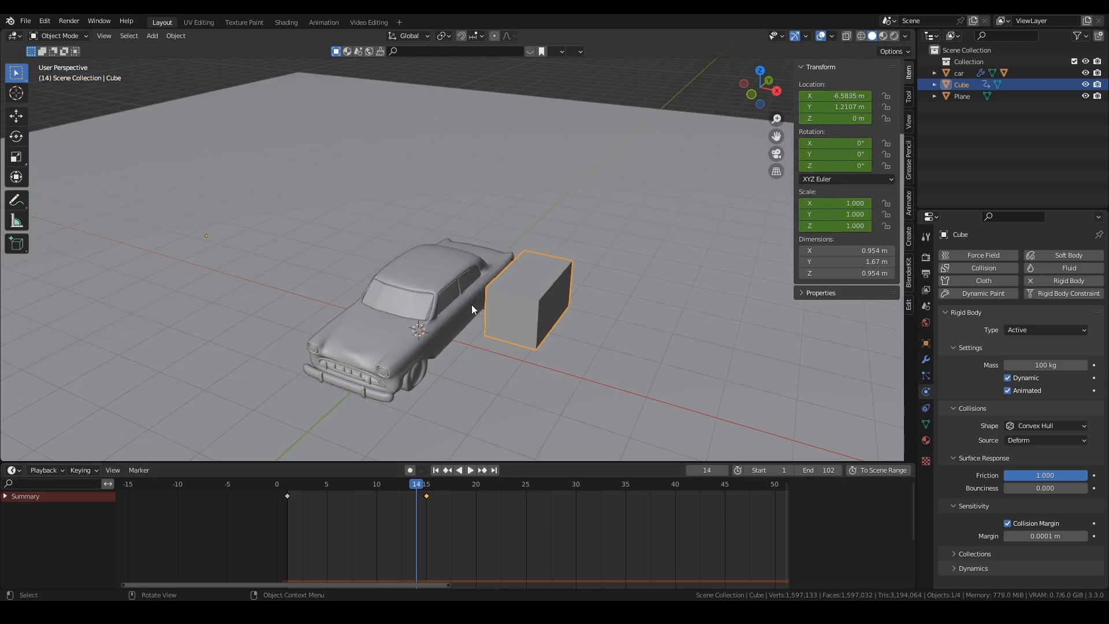
Step: Remove the Solidify modifier from the car's windows and separate the two side windows facing the cube into their own object
left_click(453, 293)
key("Tab")
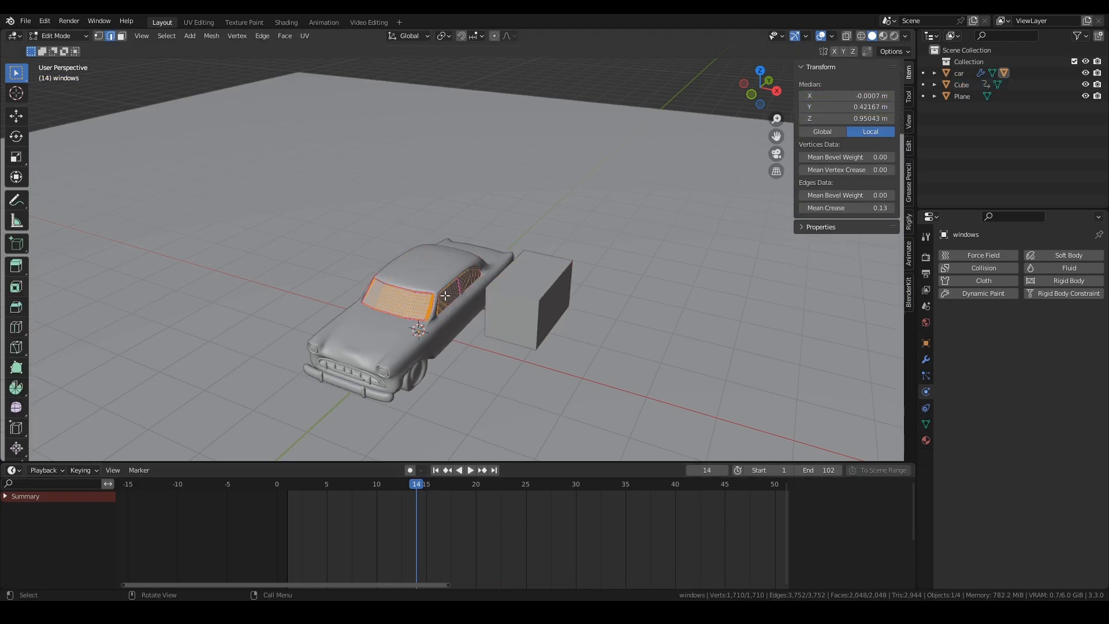
key("alt+a")
key("l")
key("l")
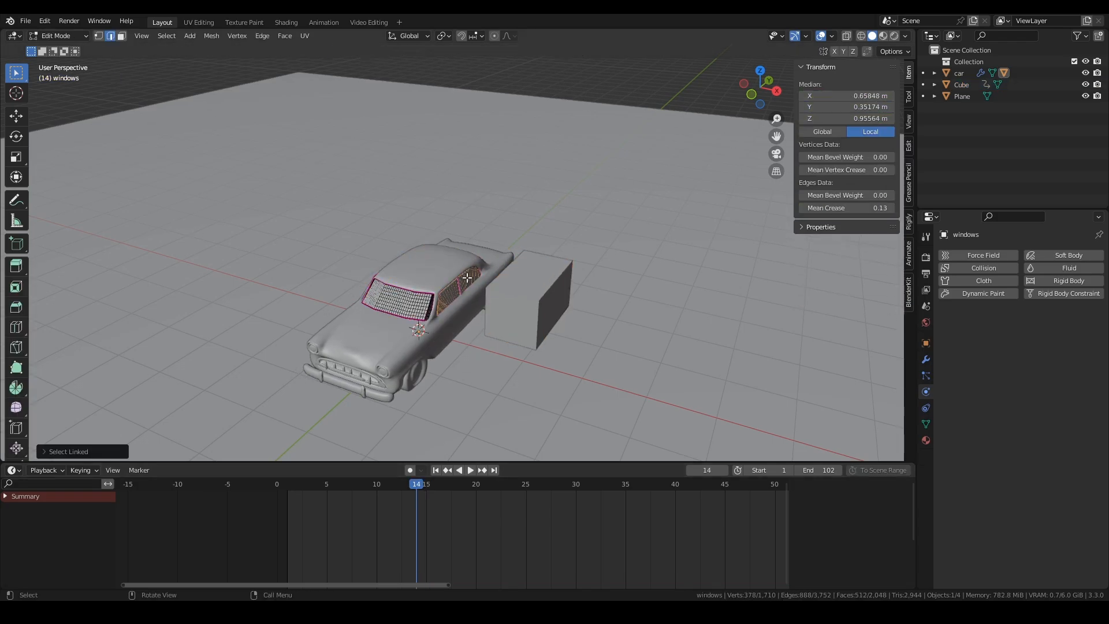
scroll(467, 278, "up", 4)
middle_click_drag(467, 278, 555, 249)
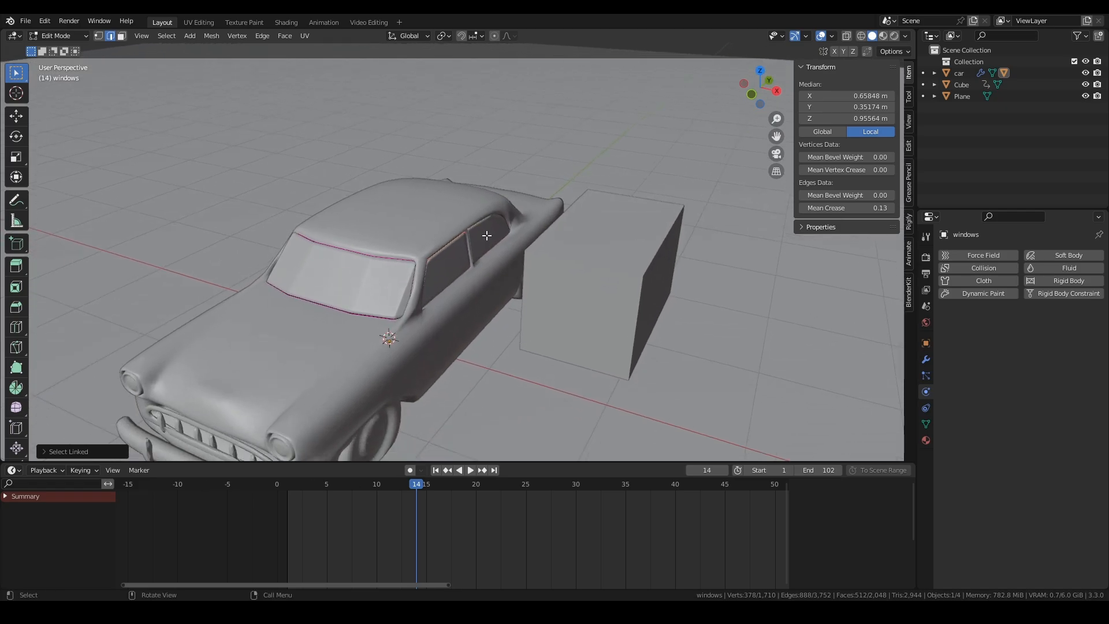
left_click(923, 359)
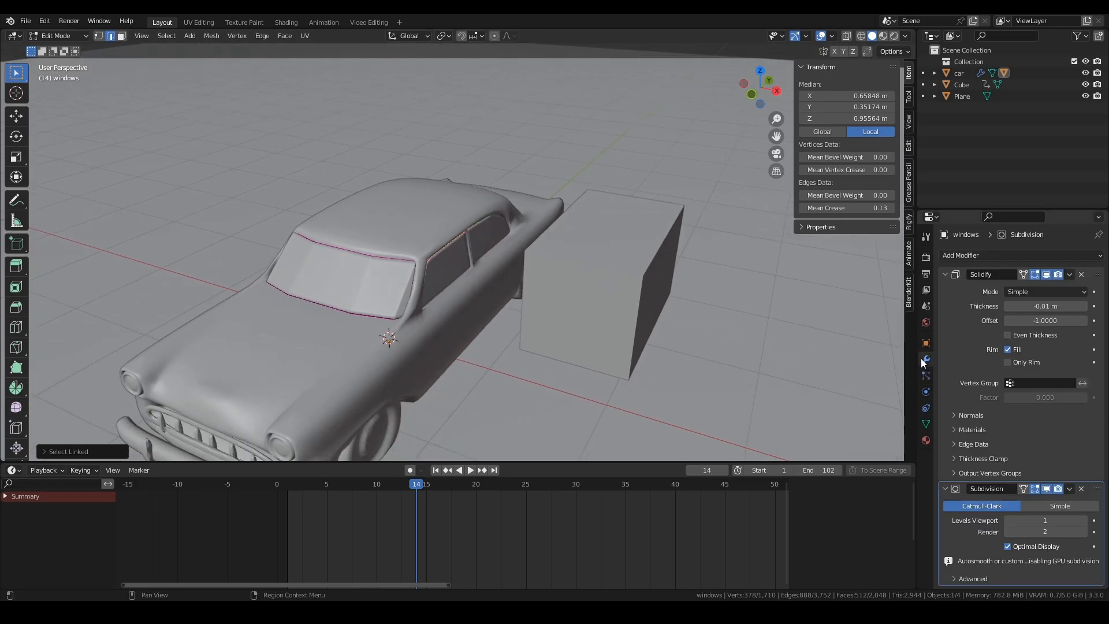
left_click(1081, 275)
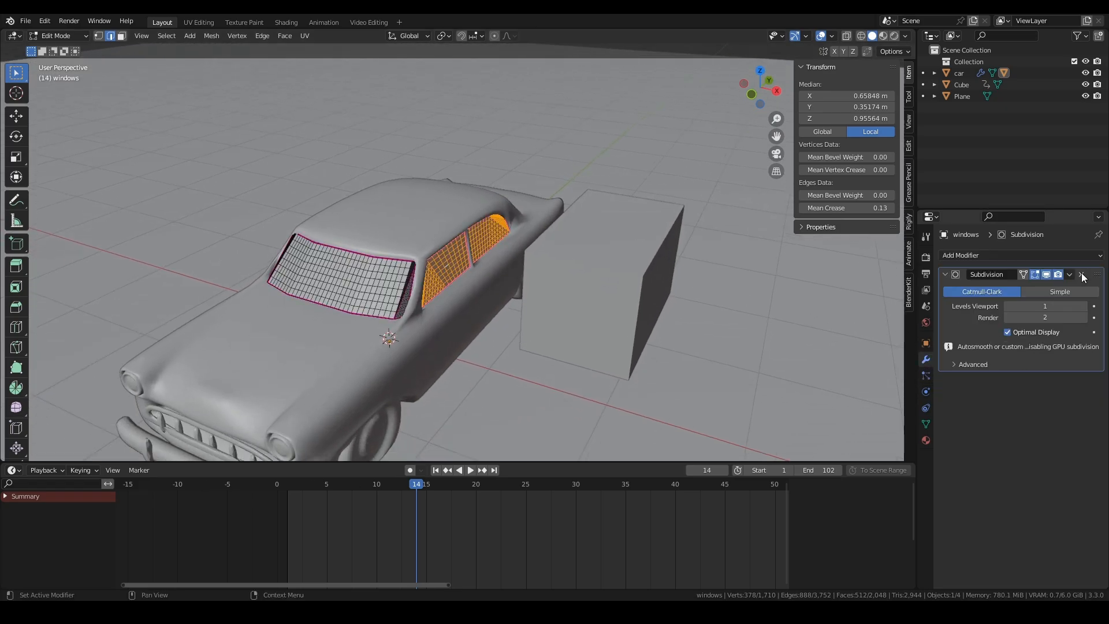
key("p")
left_click(468, 262)
key("Tab")
Step: Apply the Quick Explode effect to the separated side windows
left_click(466, 258)
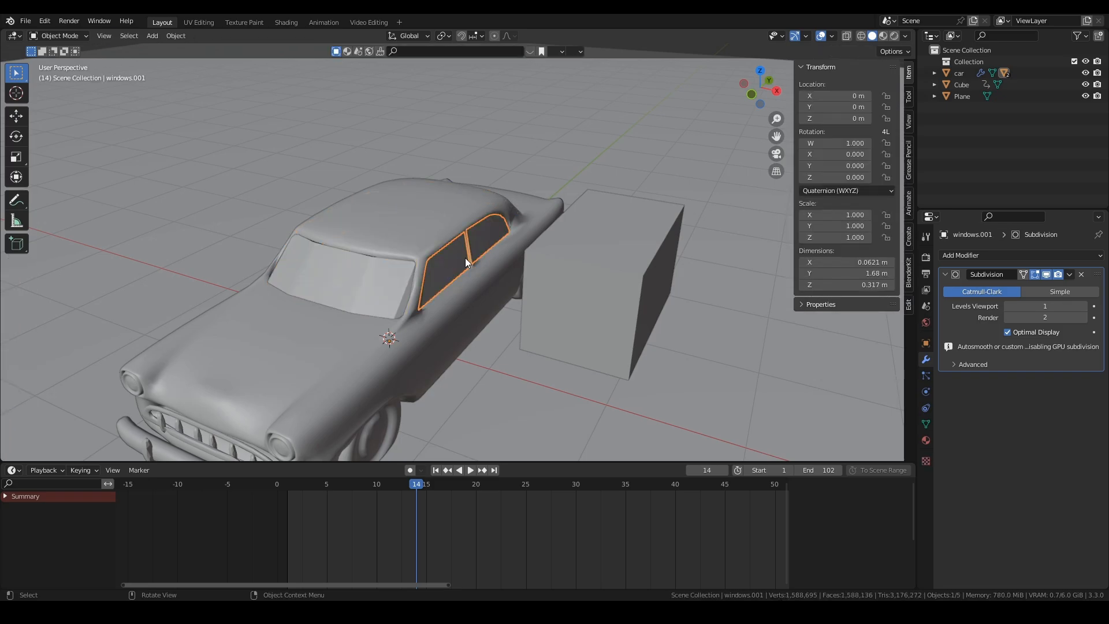
left_click(177, 36)
mouse_move(209, 359)
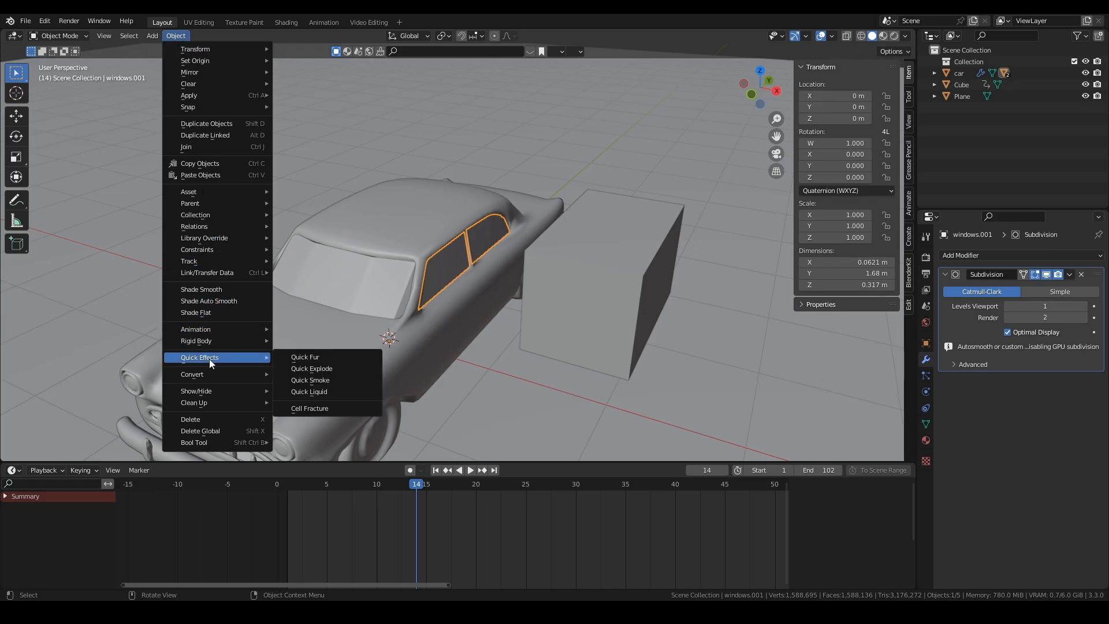
left_click(332, 368)
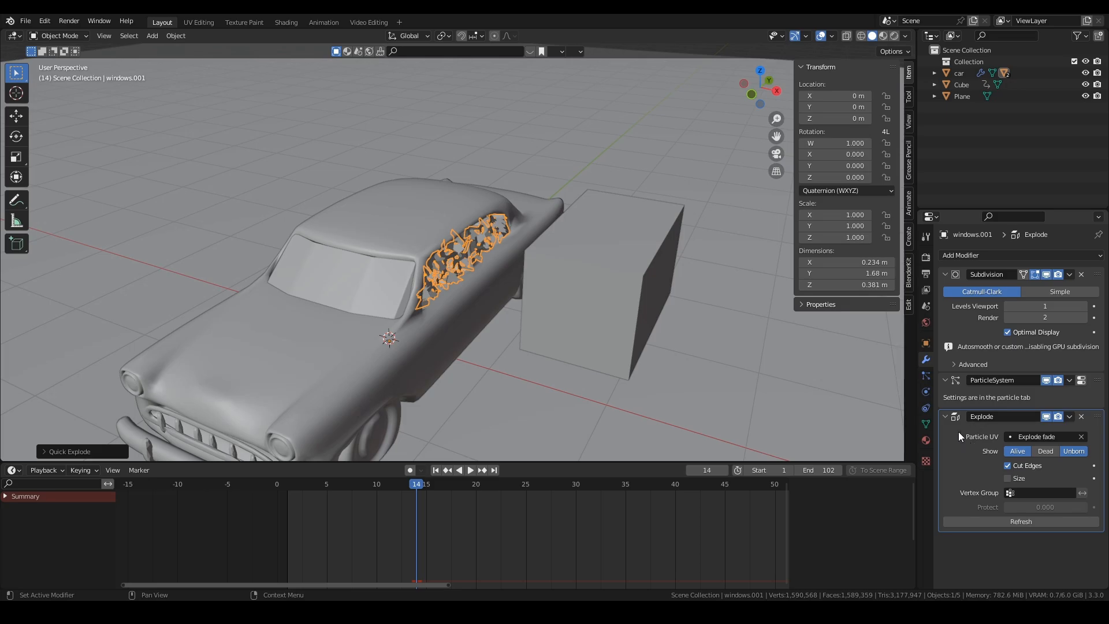
Step: Set the side windows' particle emission to start at frame 15, the moment of impact
left_click(926, 374)
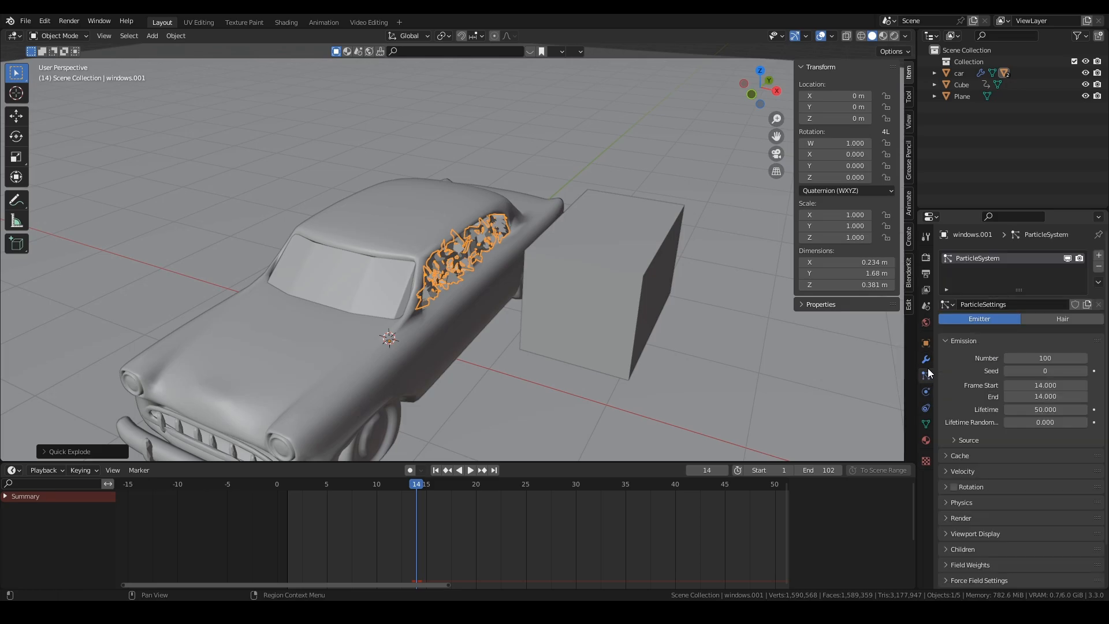
left_click(458, 470)
left_click_drag(406, 486, 428, 486)
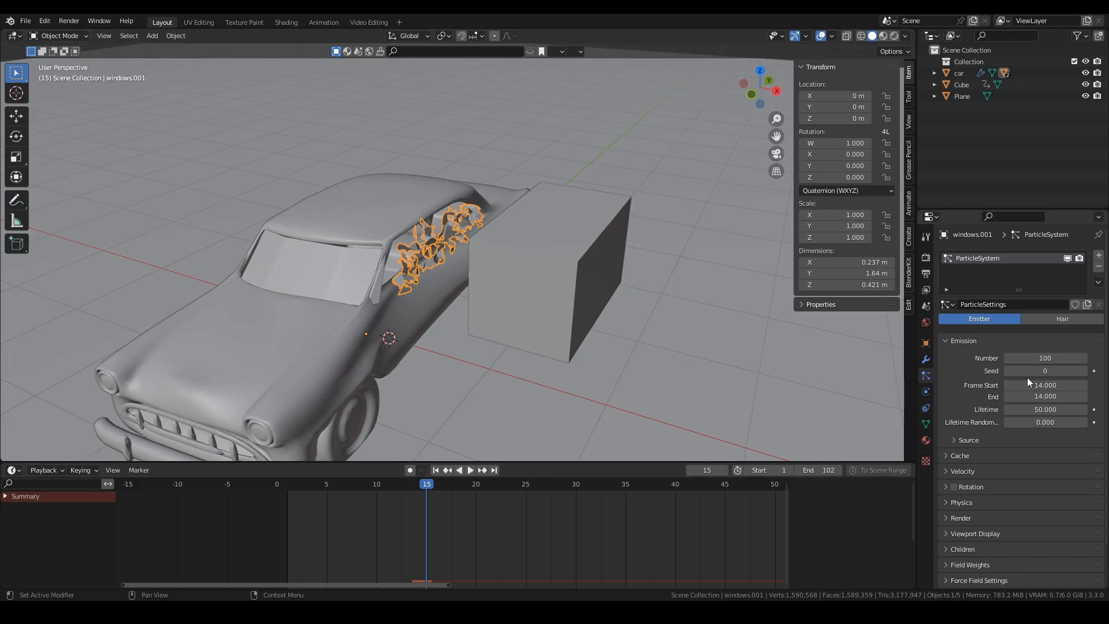
left_click(1041, 385)
type("15")
key("Return")
middle_click_drag(727, 398, 430, 258)
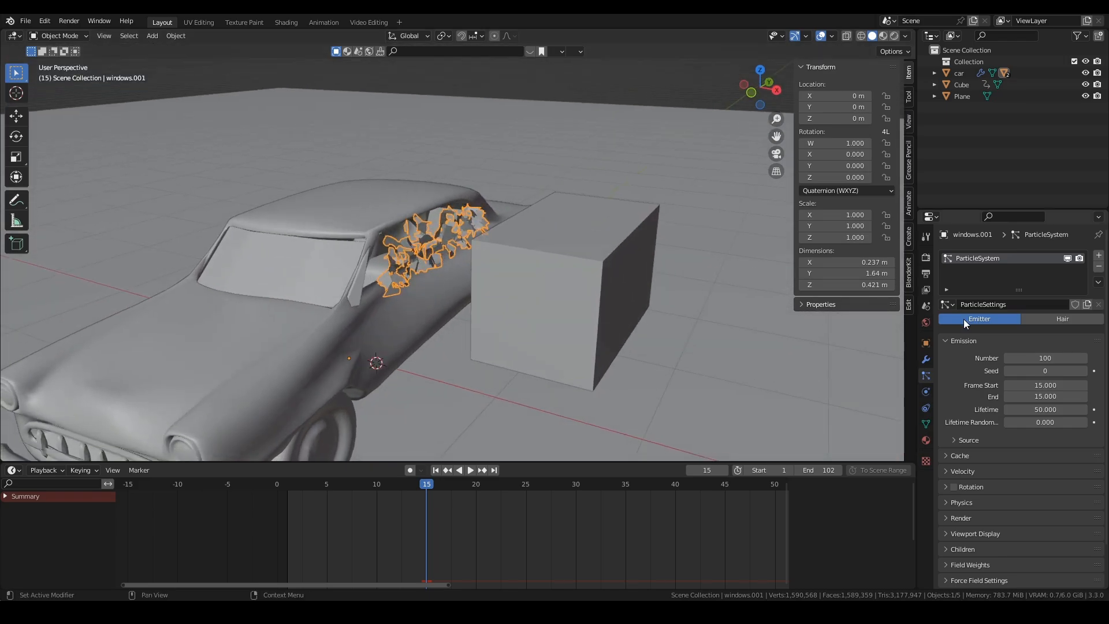
Step: Remove the Subdivision modifier from the side windows and preview the glass explosion from frame 12
left_click(927, 359)
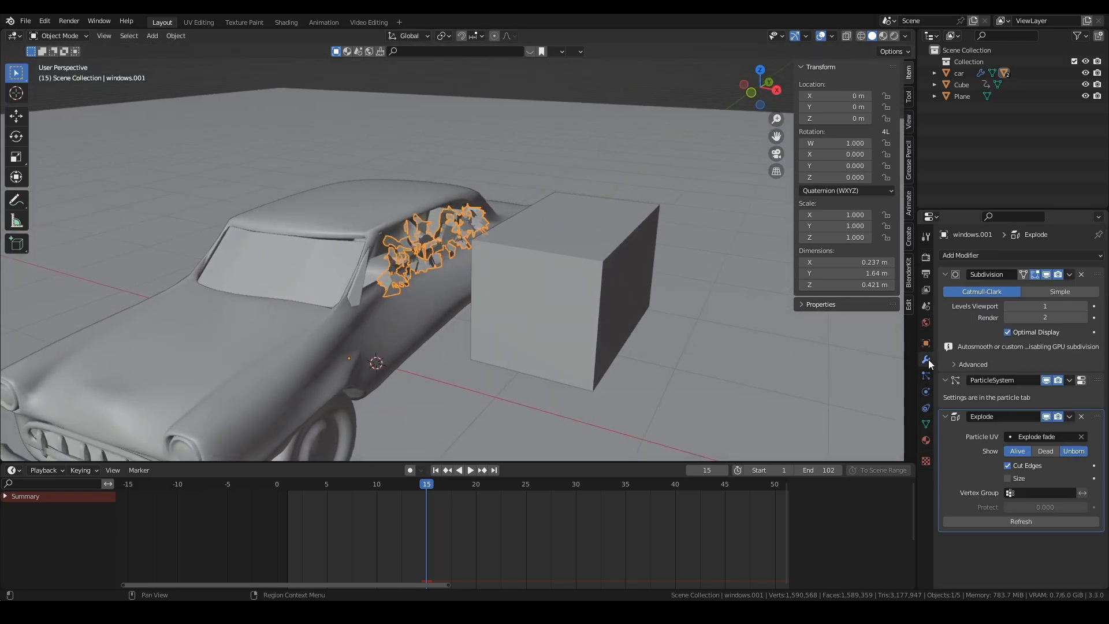
left_click(1081, 275)
left_click_drag(424, 487, 400, 484)
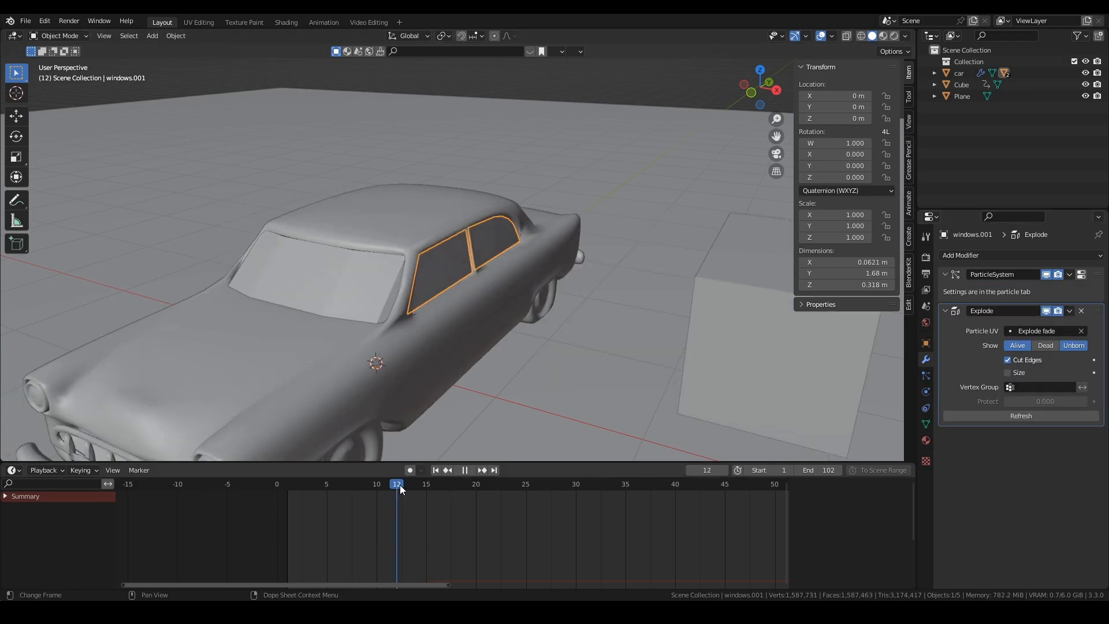
key("space")
key("space")
Step: Replay the window shattering from the moment of impact and return to frame 7 to view the whole car and cube
left_click_drag(553, 485, 420, 485)
scroll(494, 373, "down", 2)
key("space")
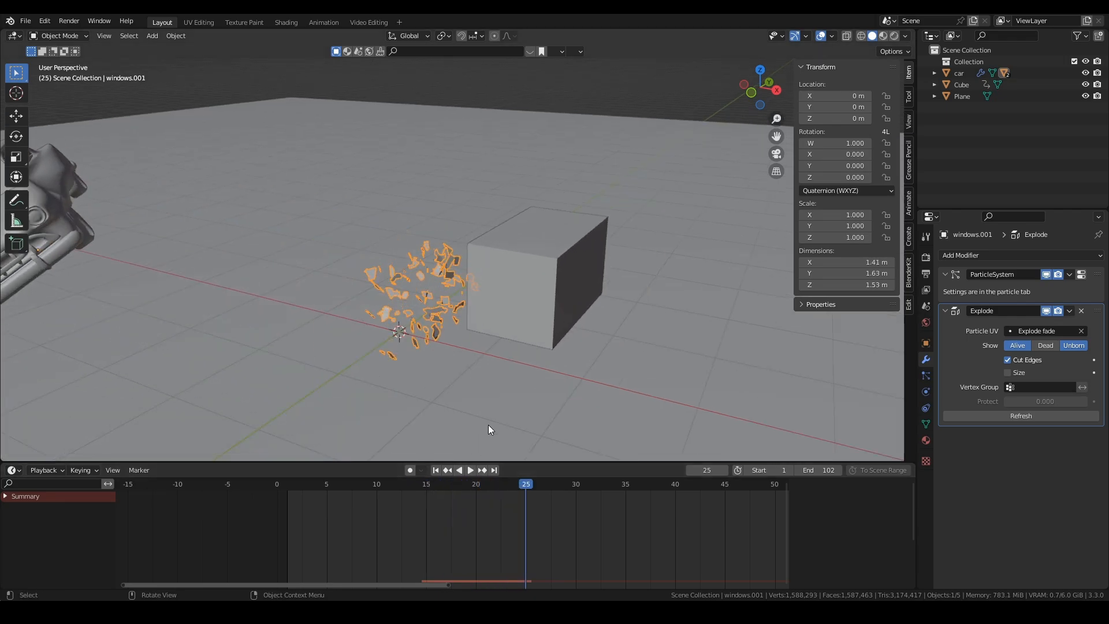
key("space")
scroll(455, 348, "up", 2)
left_click_drag(529, 488, 346, 485)
scroll(396, 317, "down", 3)
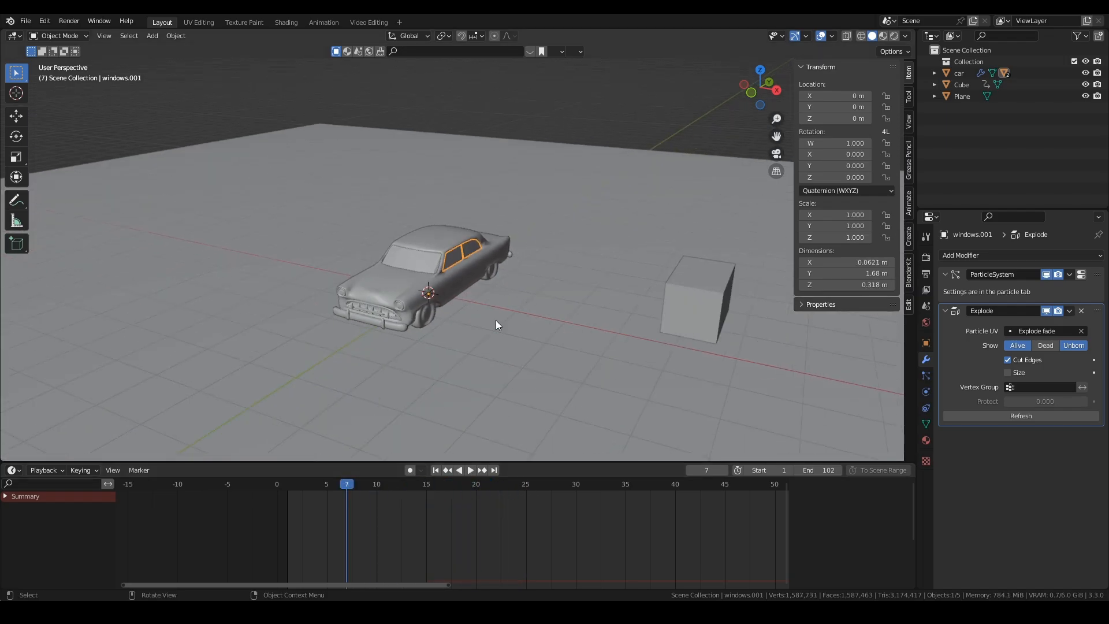
Step: Add Collision physics to the ground plane and play the glass explosion from frame 7
left_click(823, 35)
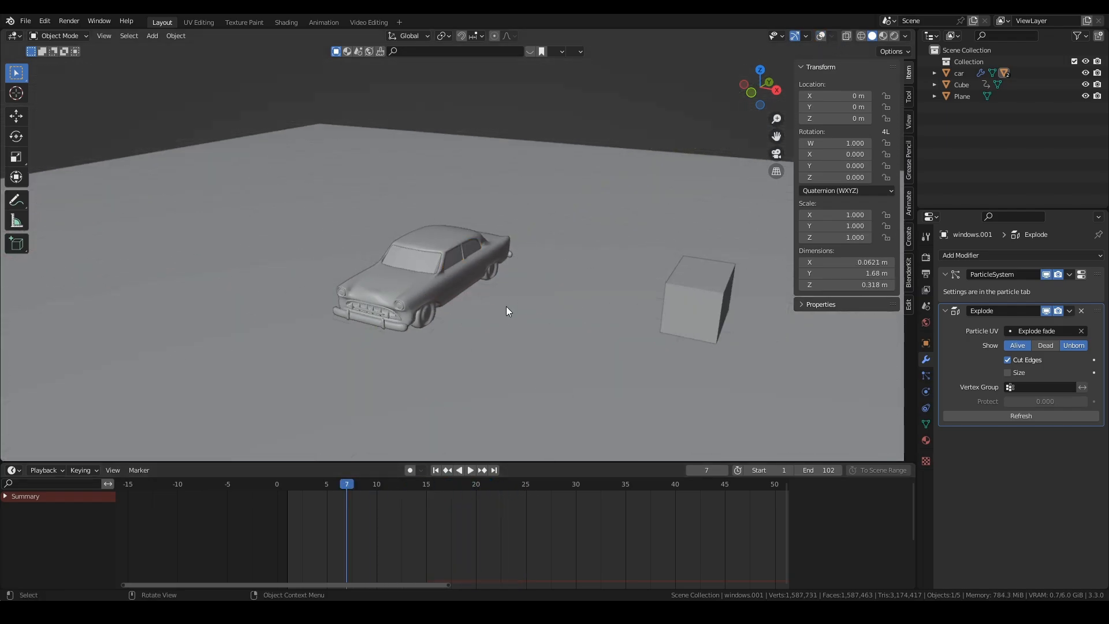
left_click(518, 336)
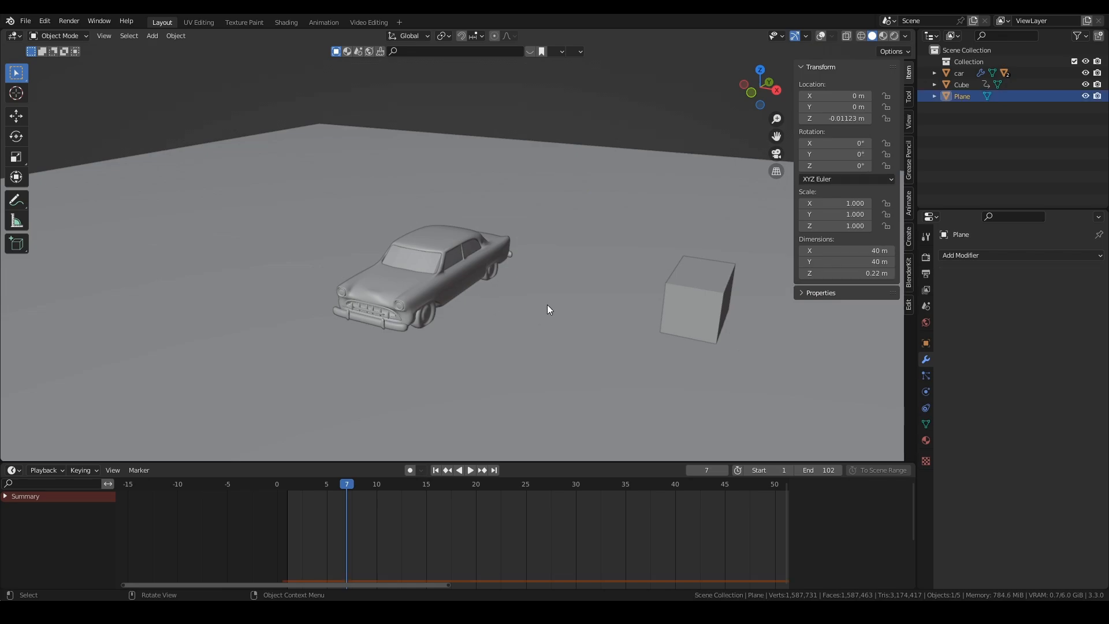
left_click(822, 36)
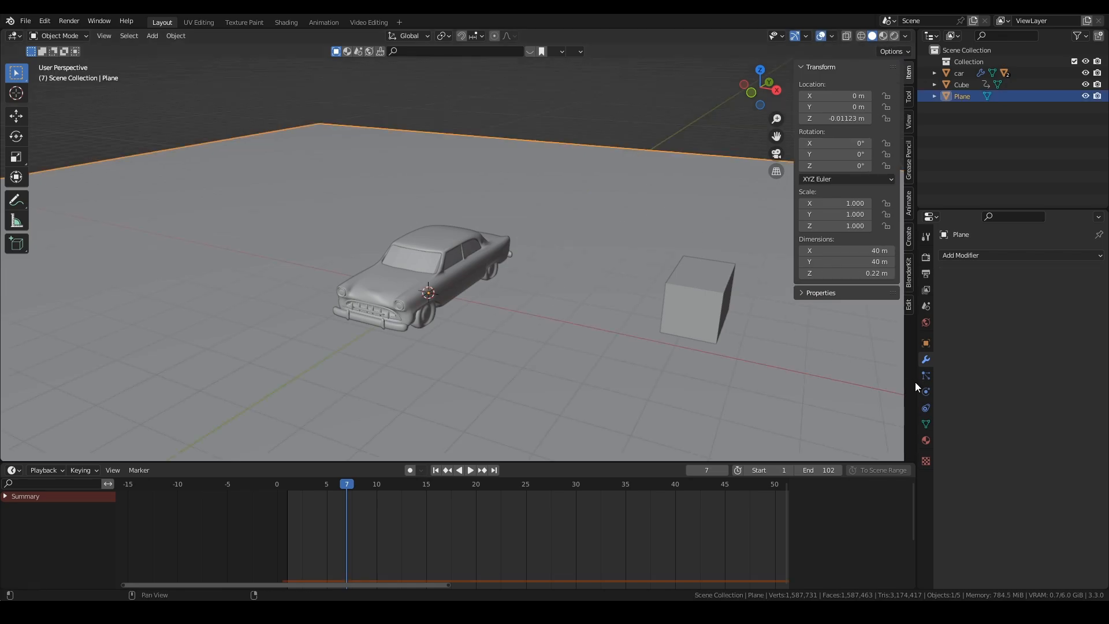
left_click(926, 392)
left_click(976, 268)
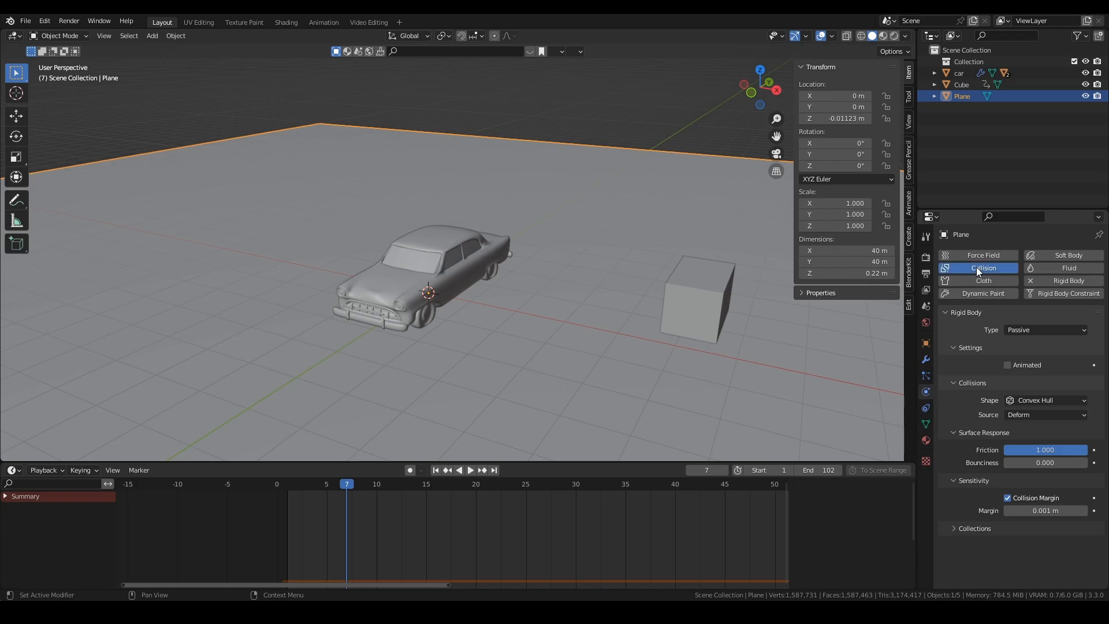
key("space")
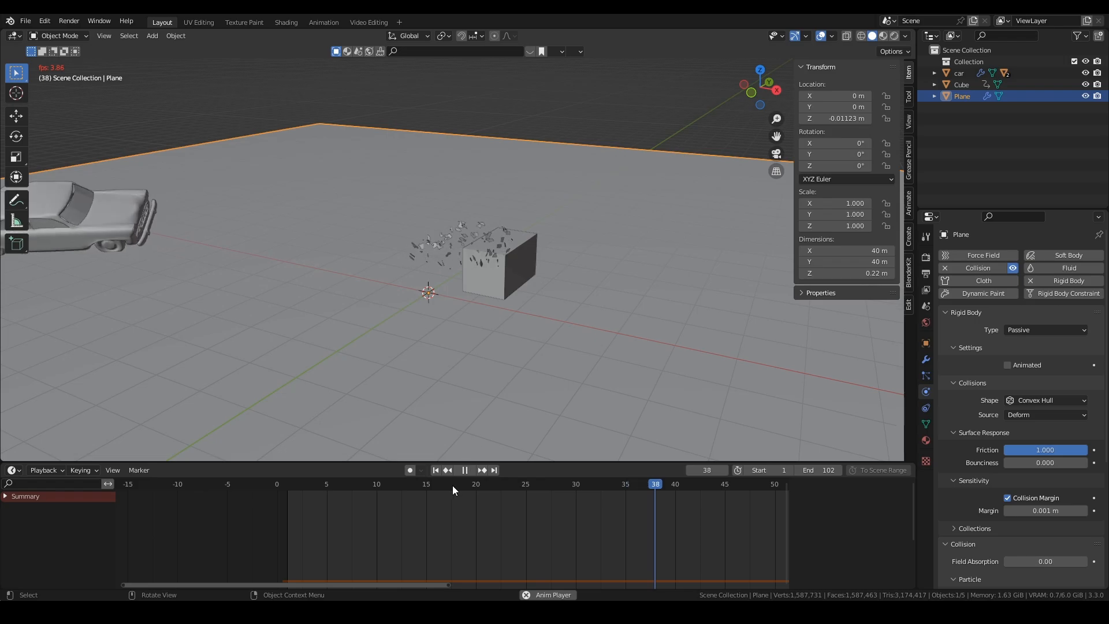
Step: Set the ground plane's particle collision Stickiness to 10 and play the crash from frame 1 to check the falling glass
key("space")
left_click(436, 471)
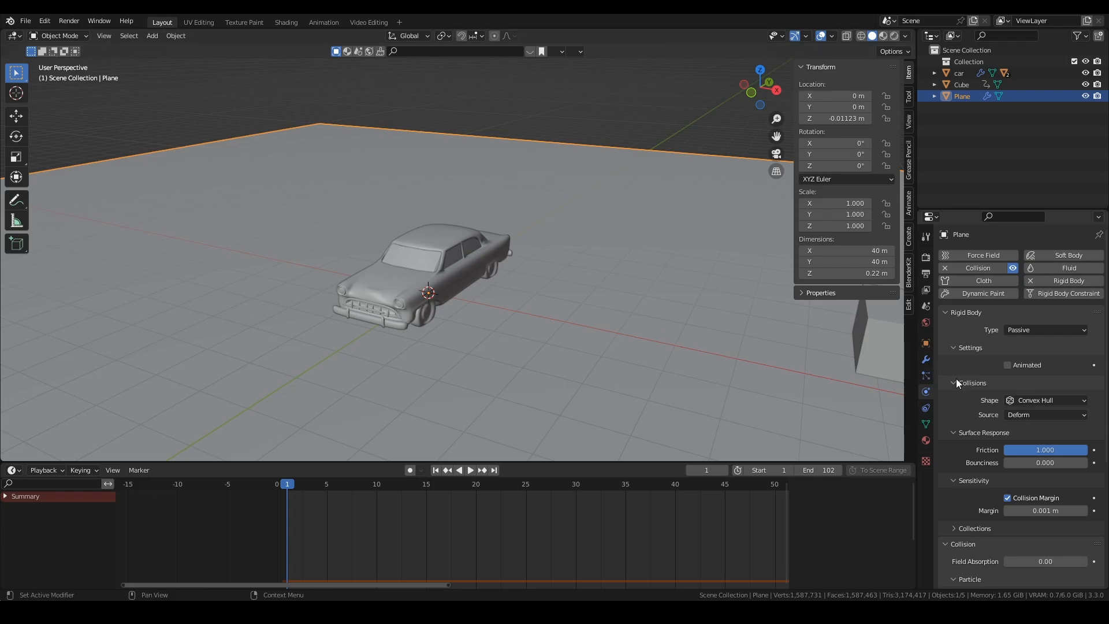
left_click(946, 312)
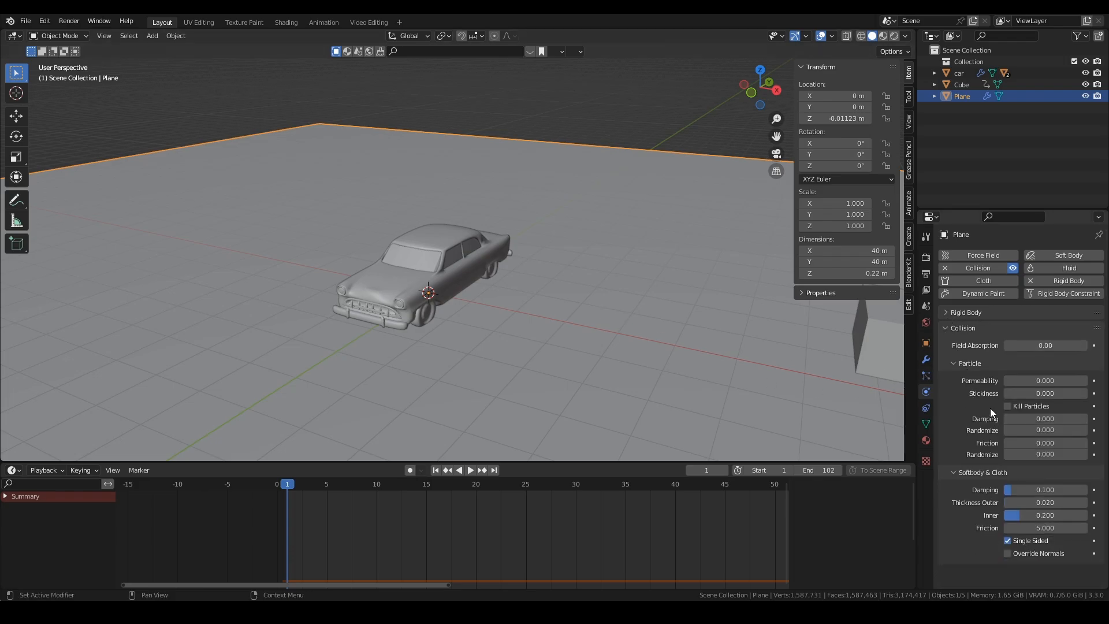
left_click(1039, 393)
type("10")
key("Return")
key("space")
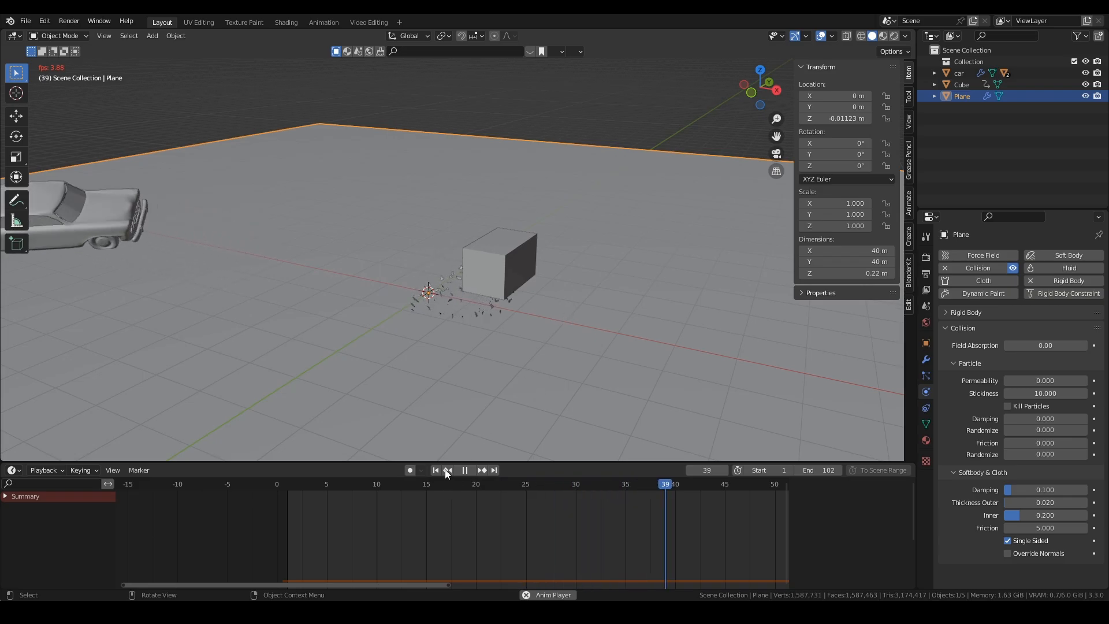
key("space")
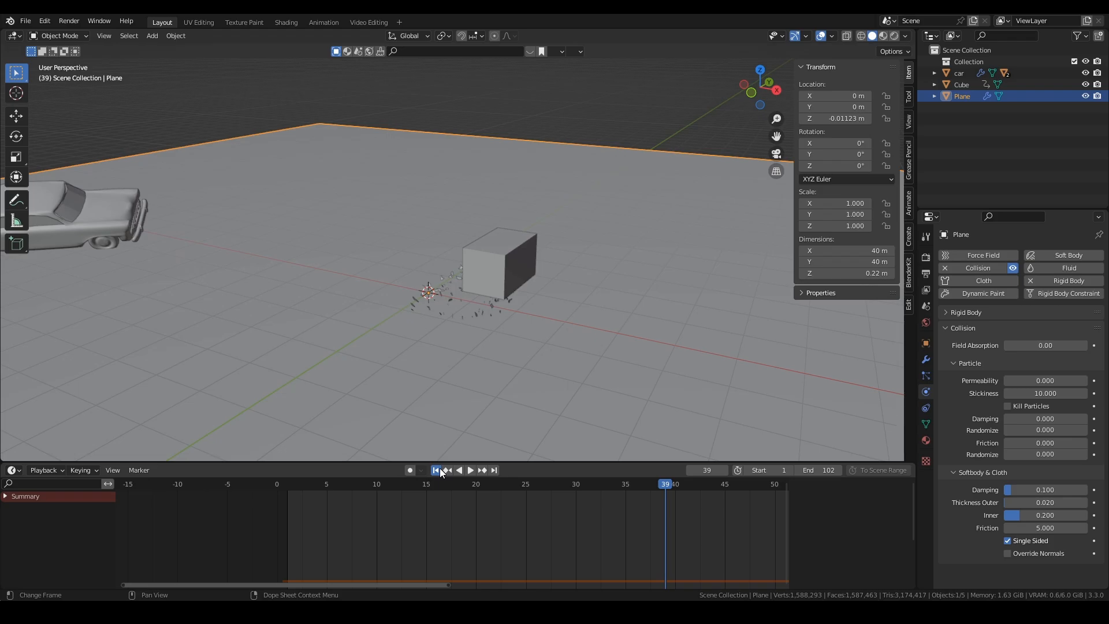
Step: Try a Normal velocity of 5 m/s for the side windows' particles and play the explosion from frame 1
left_click(437, 470)
left_click(927, 376)
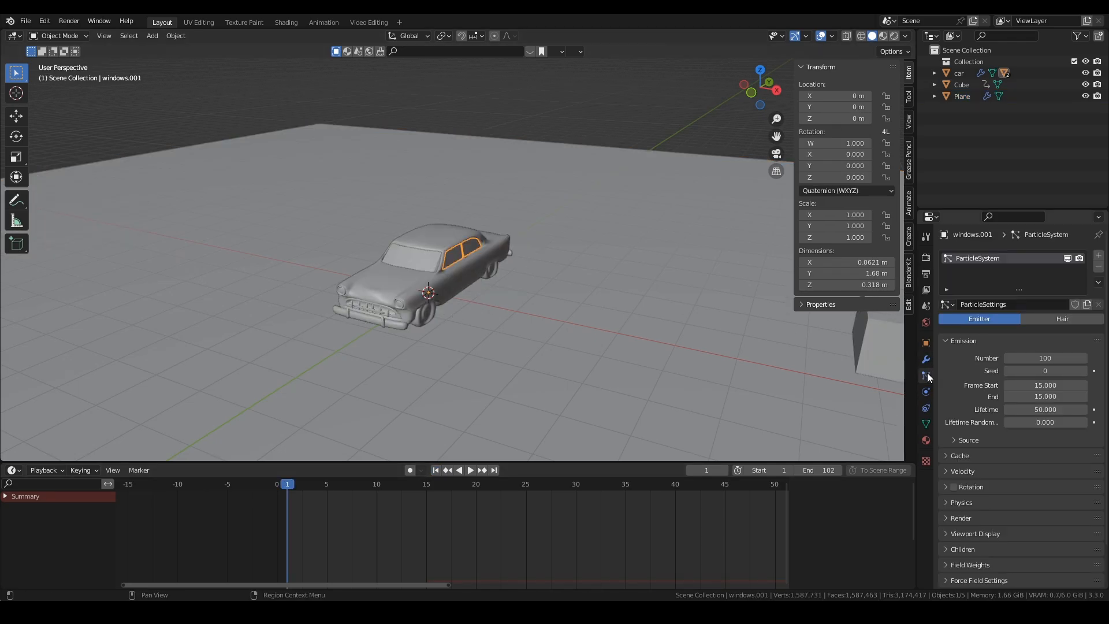
left_click(963, 471)
scroll(973, 401, "down", 3)
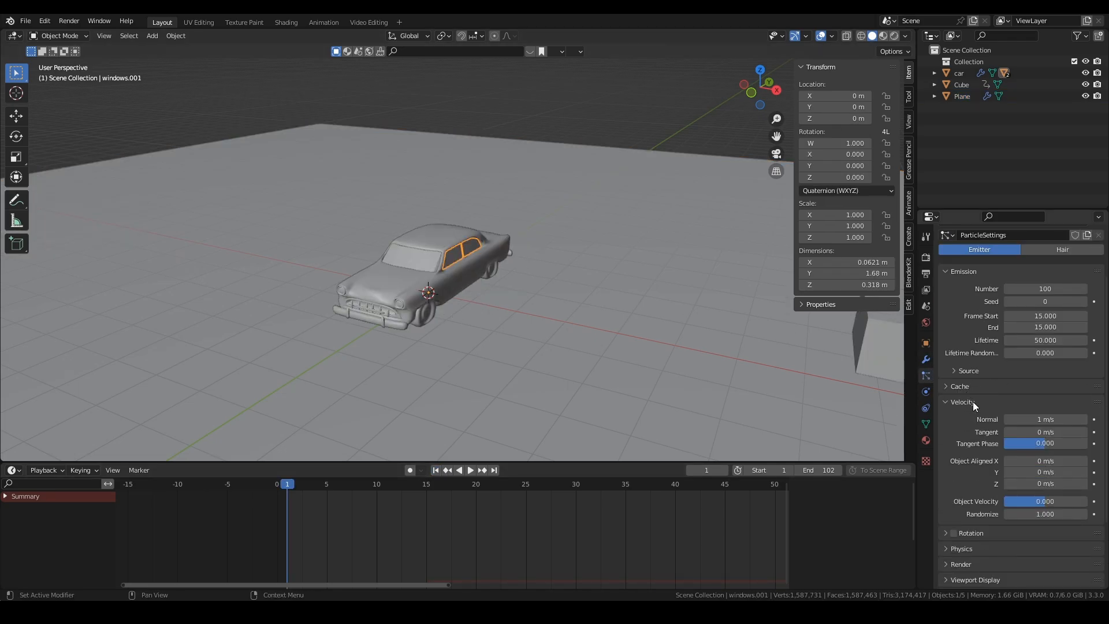
left_click(1050, 422)
type("5")
key("Return")
left_click(471, 470)
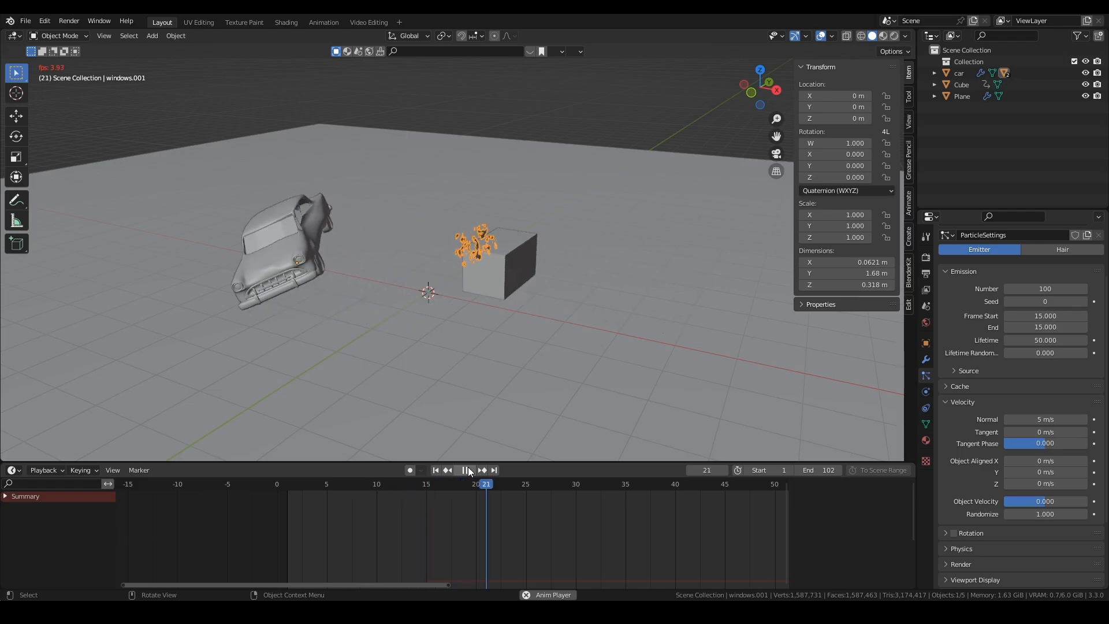
left_click(468, 470)
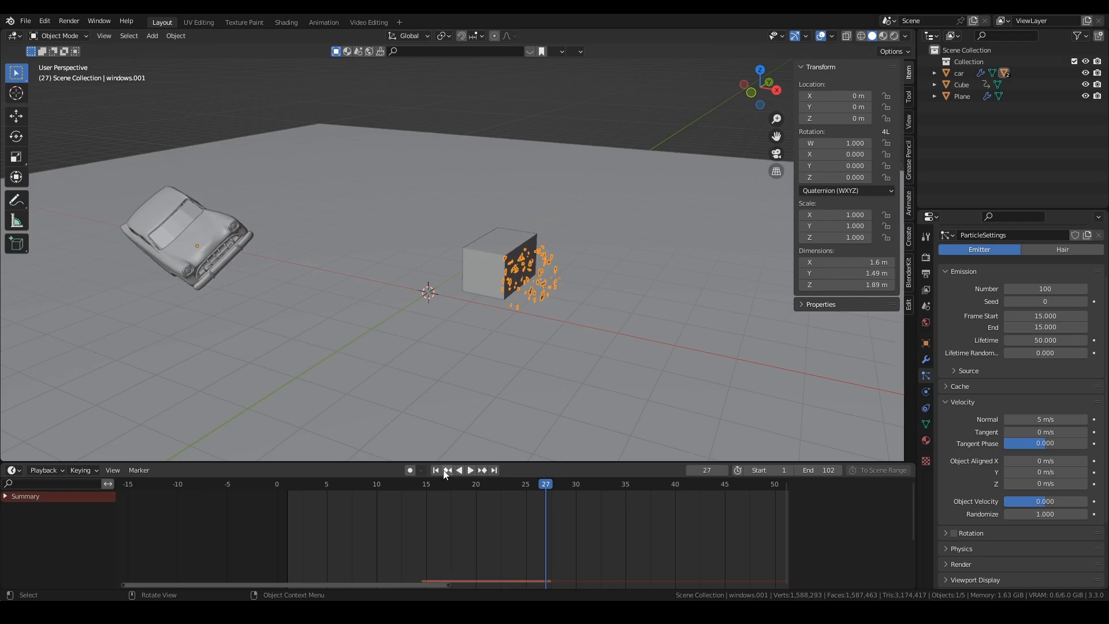
Step: Set the side windows' particle Normal velocity to 1 m/s and replay the glass explosion from frame 1
key("shift+Left")
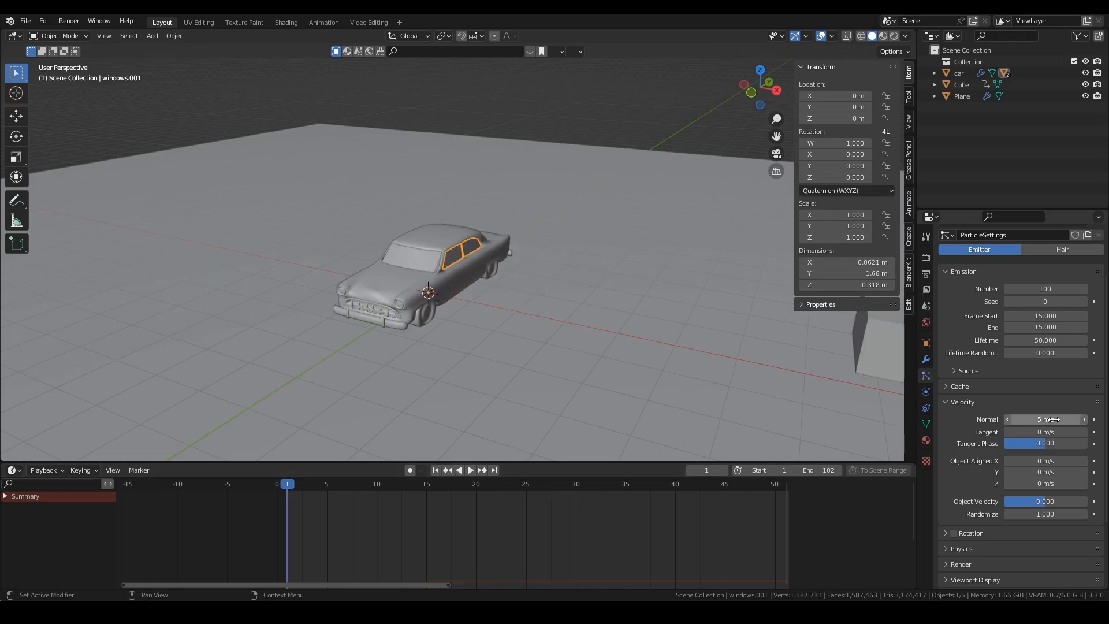
left_click(1055, 419)
type("1")
key("Return")
key("space")
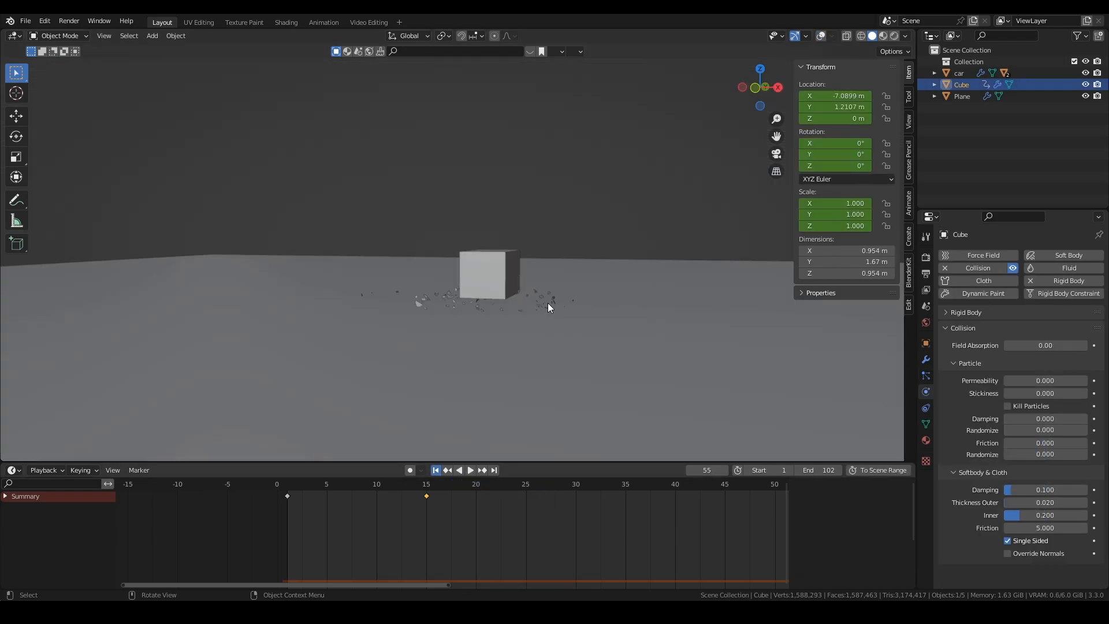
Step: Replay the crash from frame 1 in a three-quarter view of the car and step back to frame 12, just before impact
key("shift+Left")
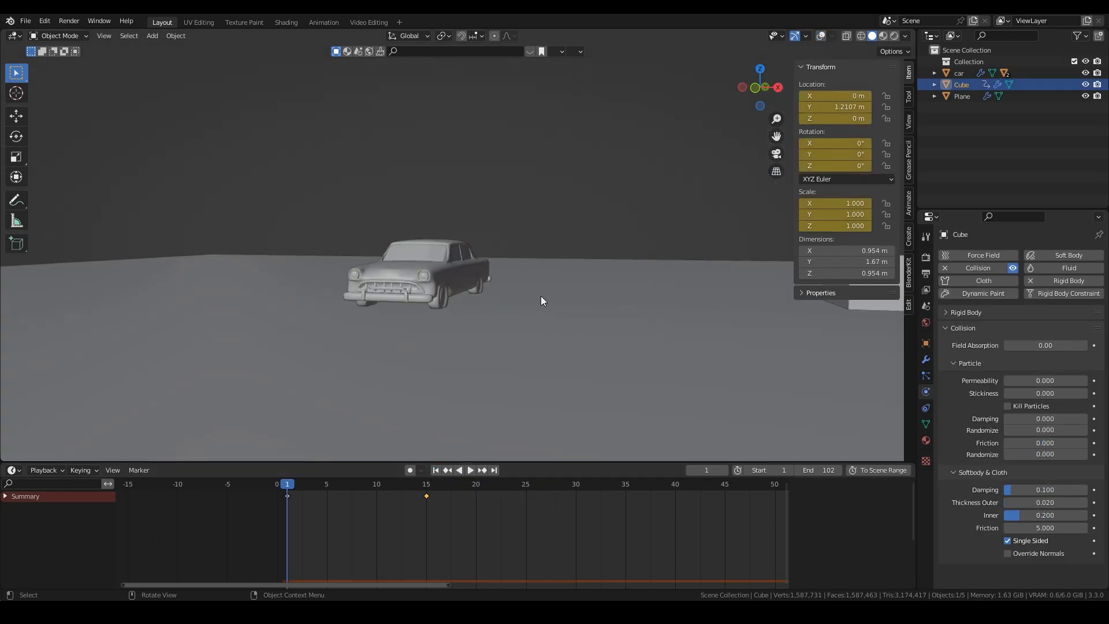
middle_click_drag(541, 295, 419, 447)
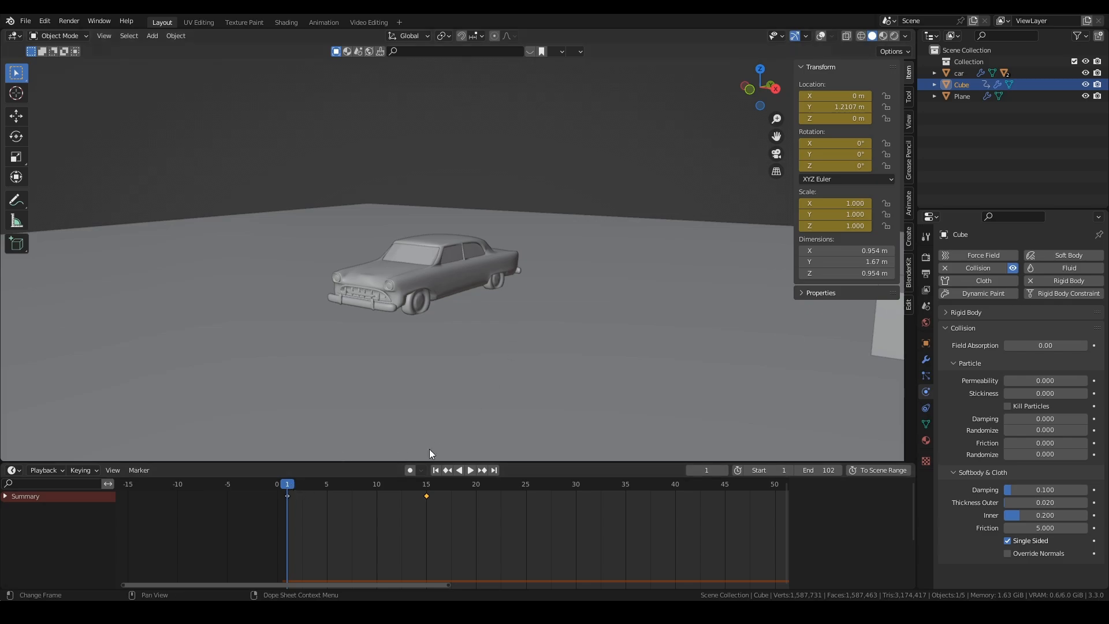
key("space")
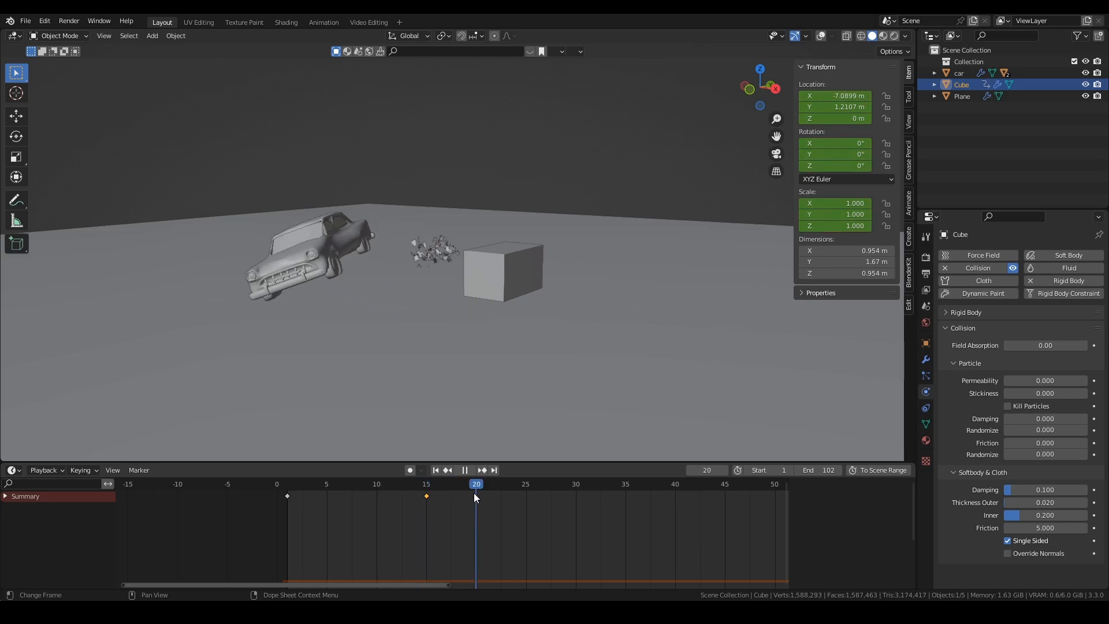
key("Left")
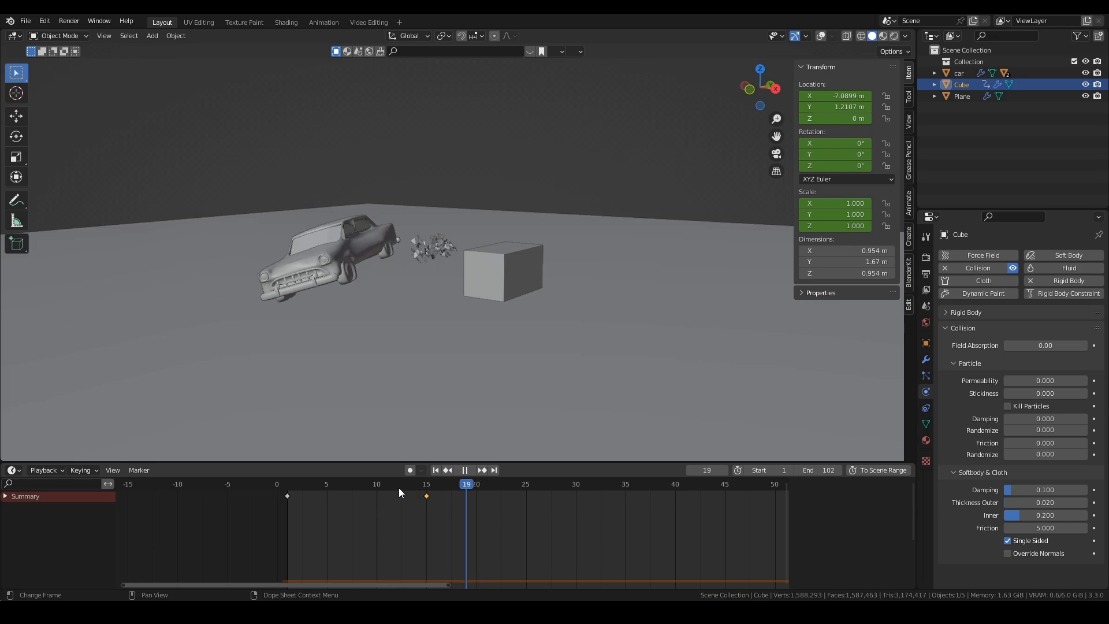
key("Left")
key("Left")
key("Left")
key("Left")
key("Left")
key("Left")
key("Left")
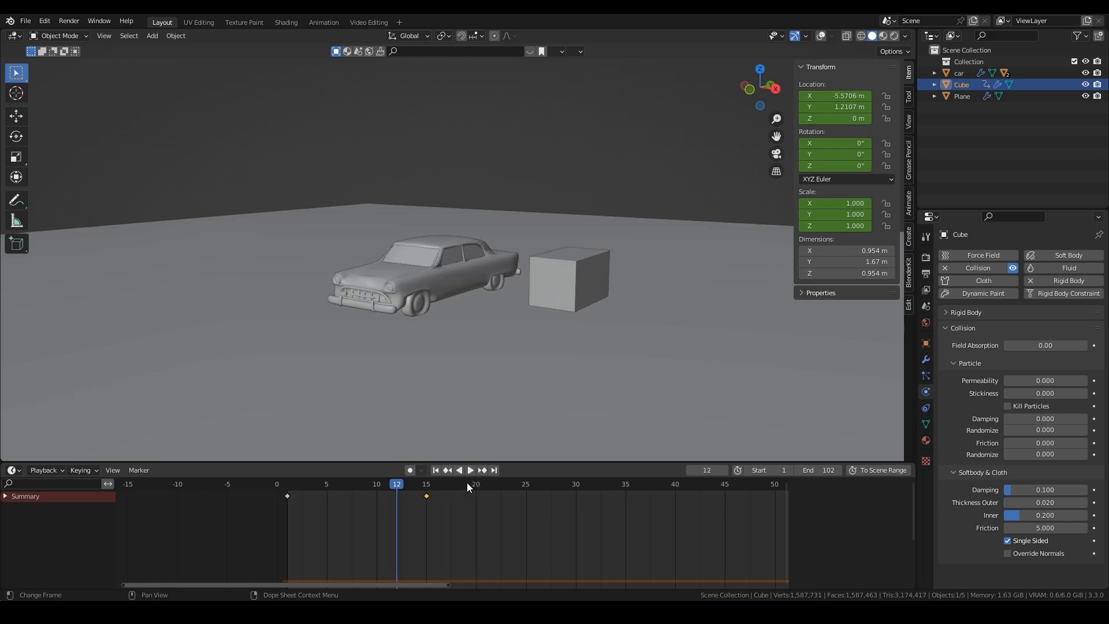